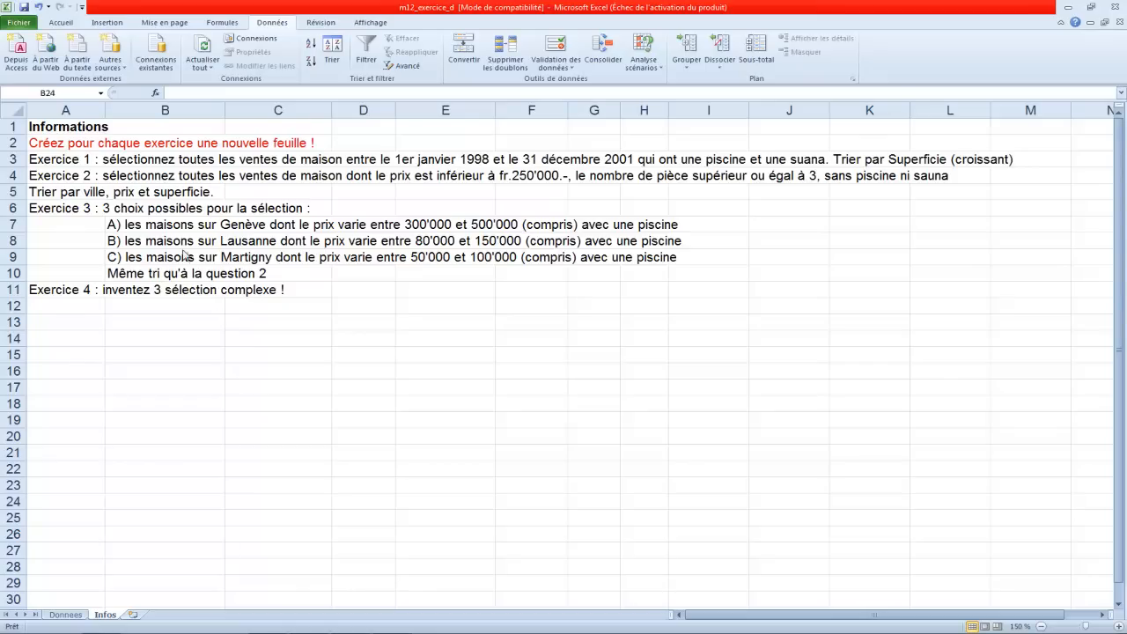
Step: Open the Donnees sheet and look through the house sales records and their columns
left_click(74, 615)
left_click(70, 615)
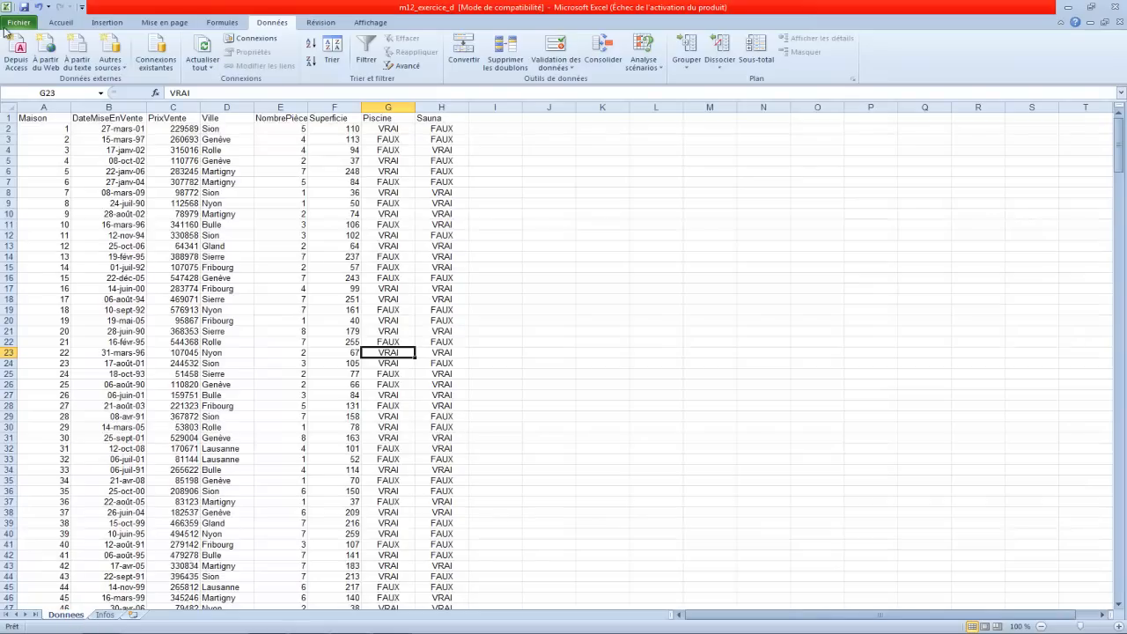
scroll(66, 145, "down", 15)
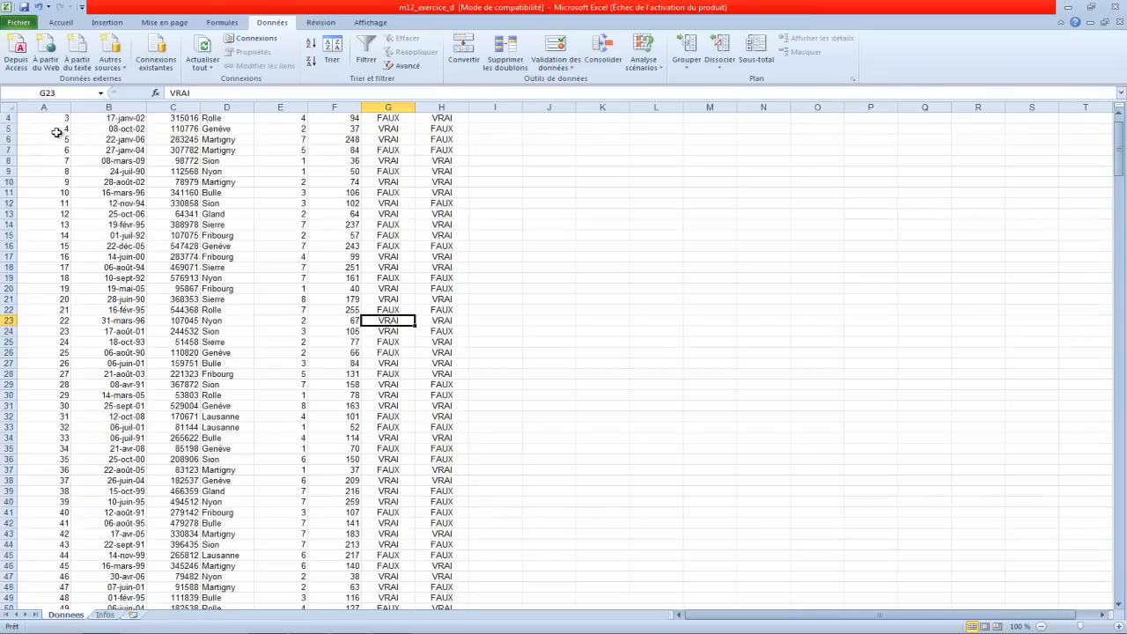
scroll(63, 146, "up", 5)
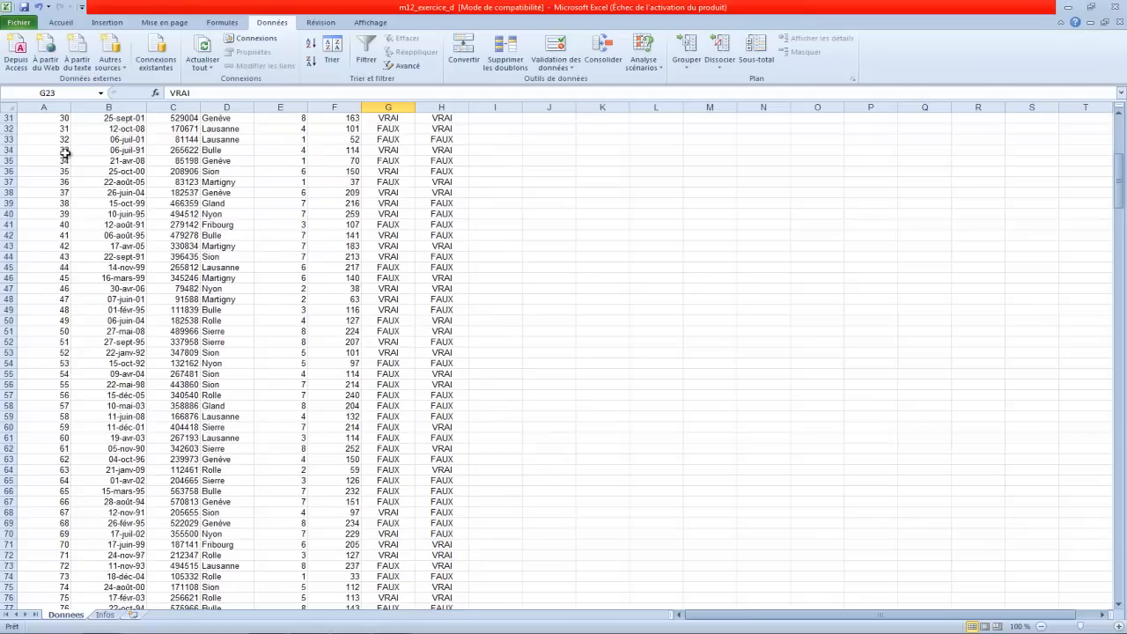
scroll(285, 376, "up", 10)
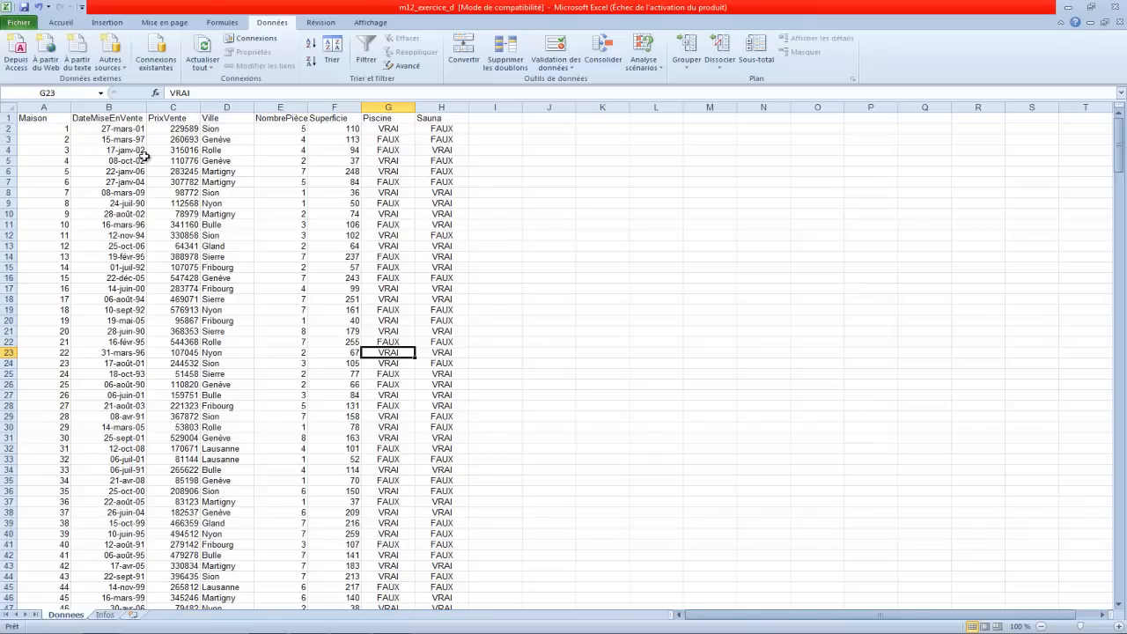
scroll(214, 290, "down", 9)
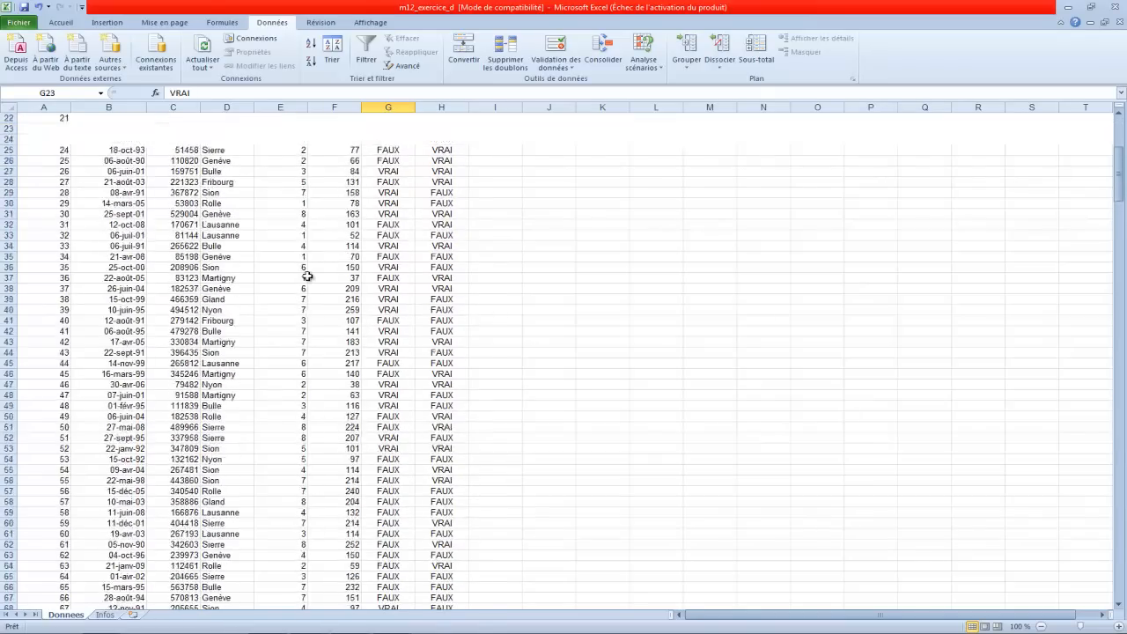
scroll(246, 264, "up", 9)
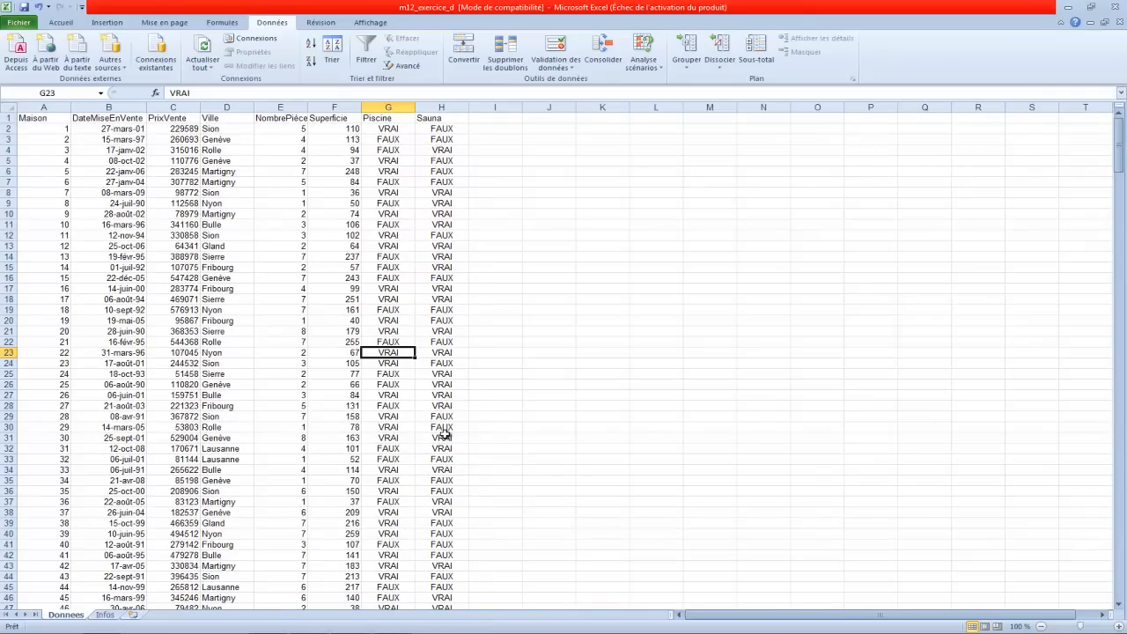
Step: Insert a blank row at row 28, between the records of houses 26 and 27
left_click(8, 406)
right_click(8, 406)
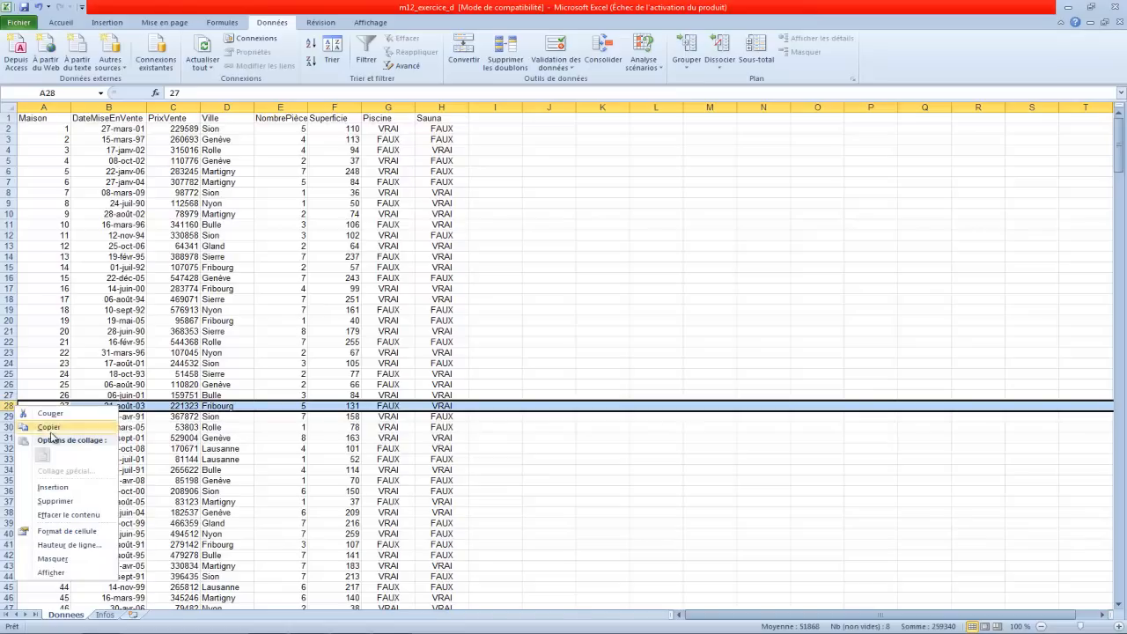
left_click(85, 489)
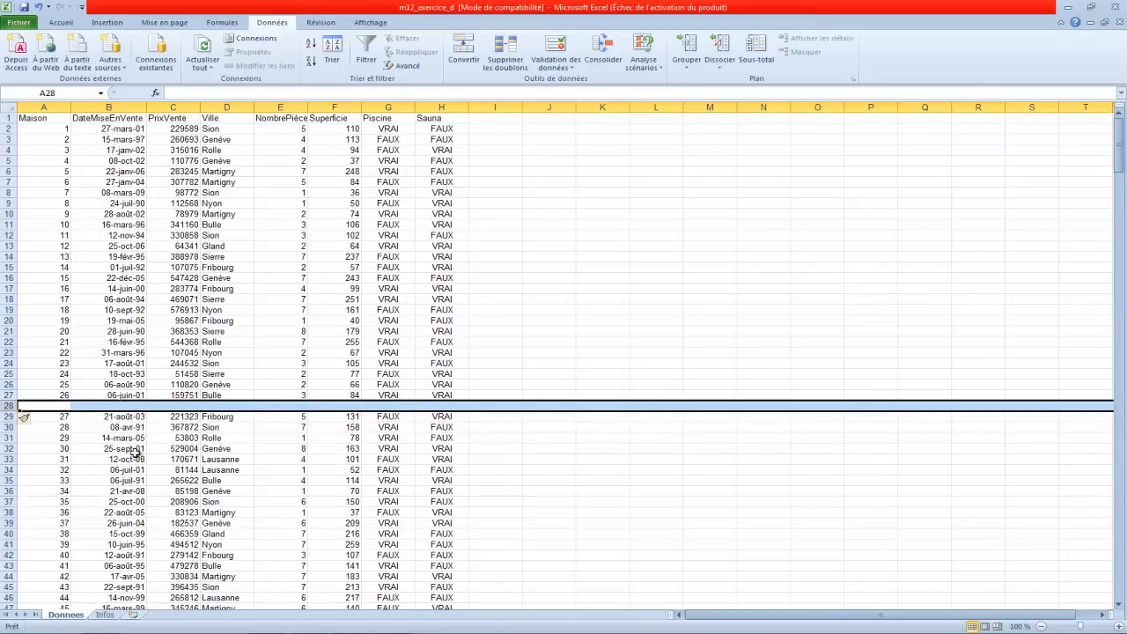
left_click(659, 351)
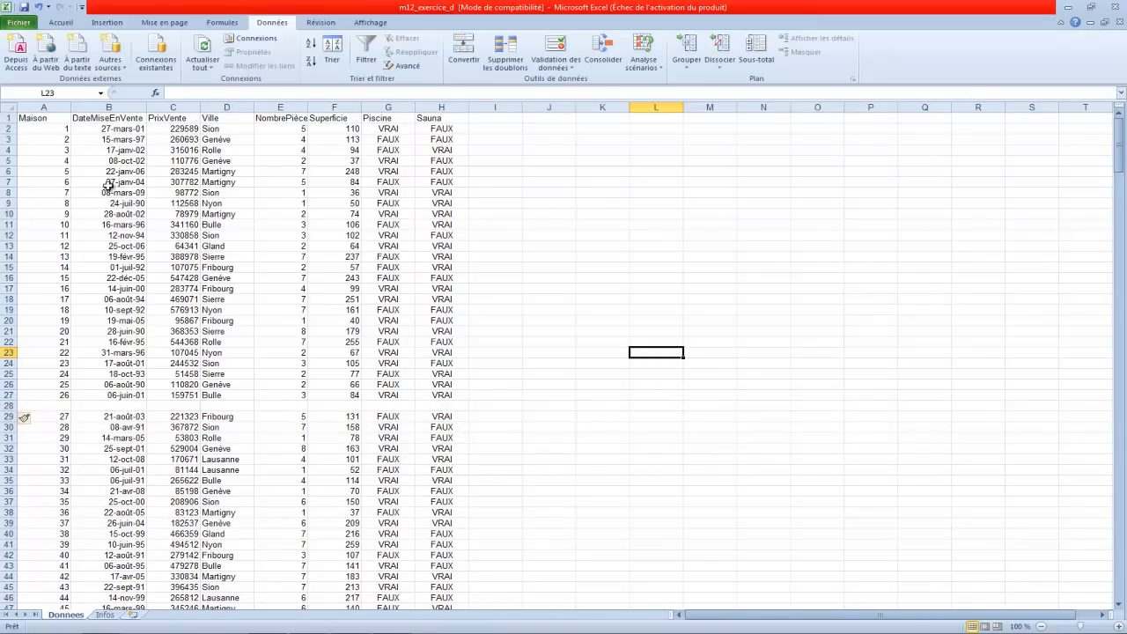
Step: Examine the block of records A2:H27 above the blank row, separate from the records below it
left_click_drag(48, 127, 434, 398)
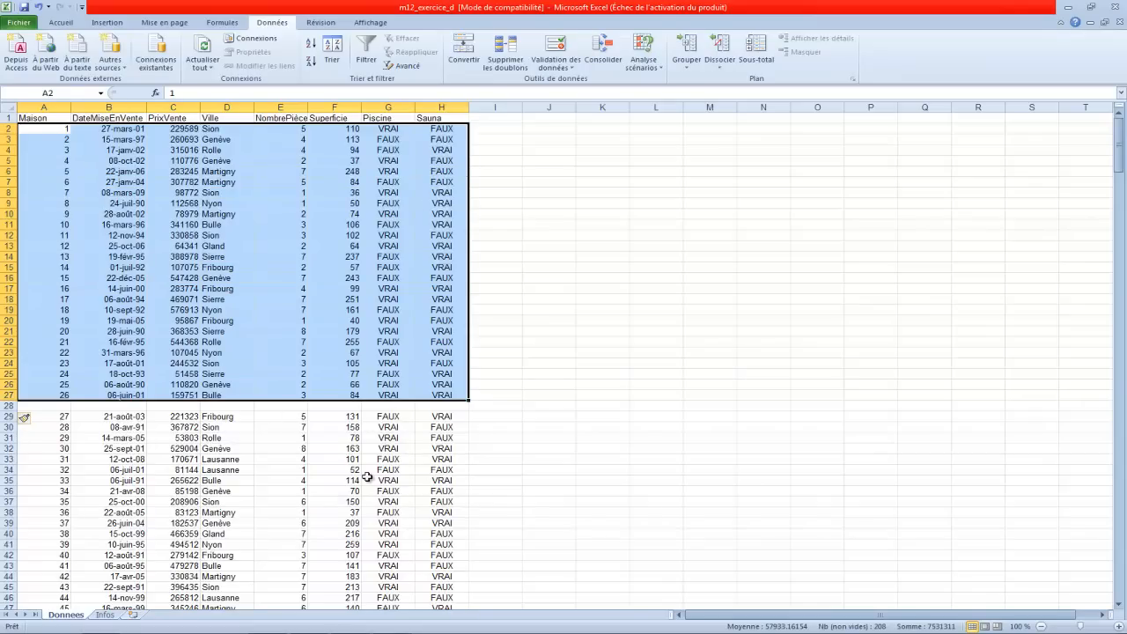
left_click(568, 392)
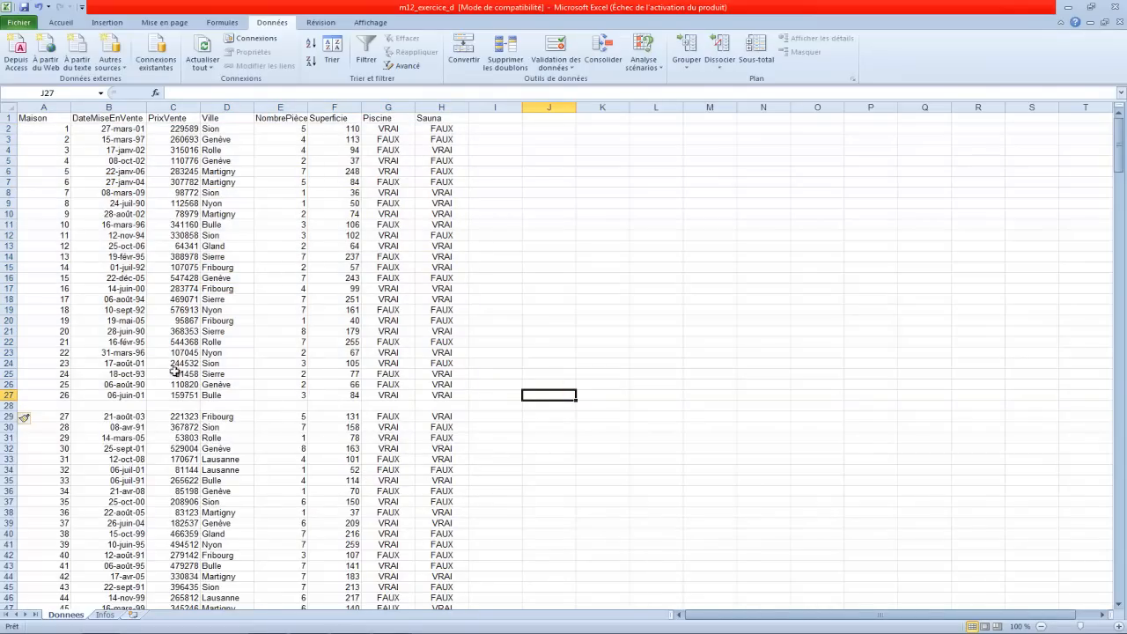
scroll(237, 416, "down", 5)
scroll(237, 416, "up", 5)
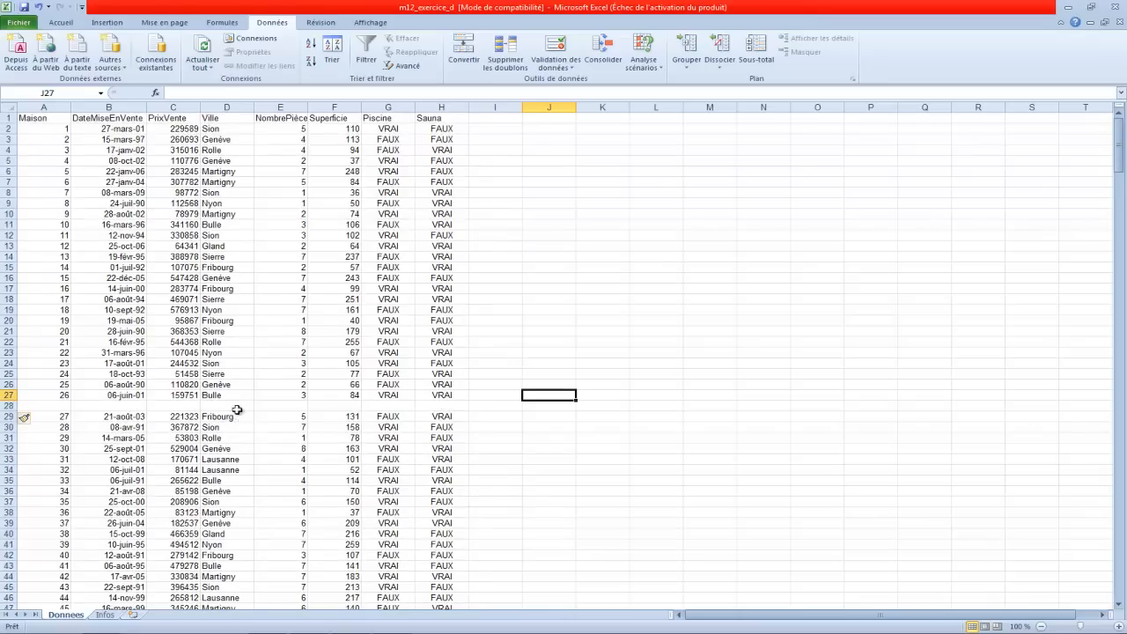
Step: Try to sort the data while only an empty cell outside the table is selected
left_click(328, 46)
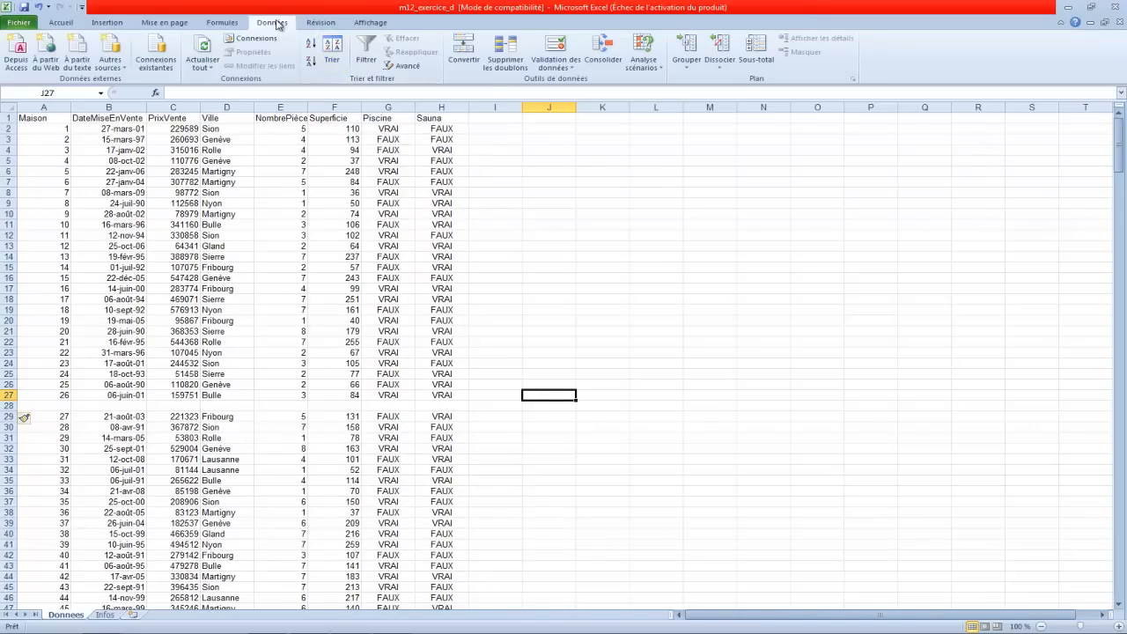
left_click(341, 51)
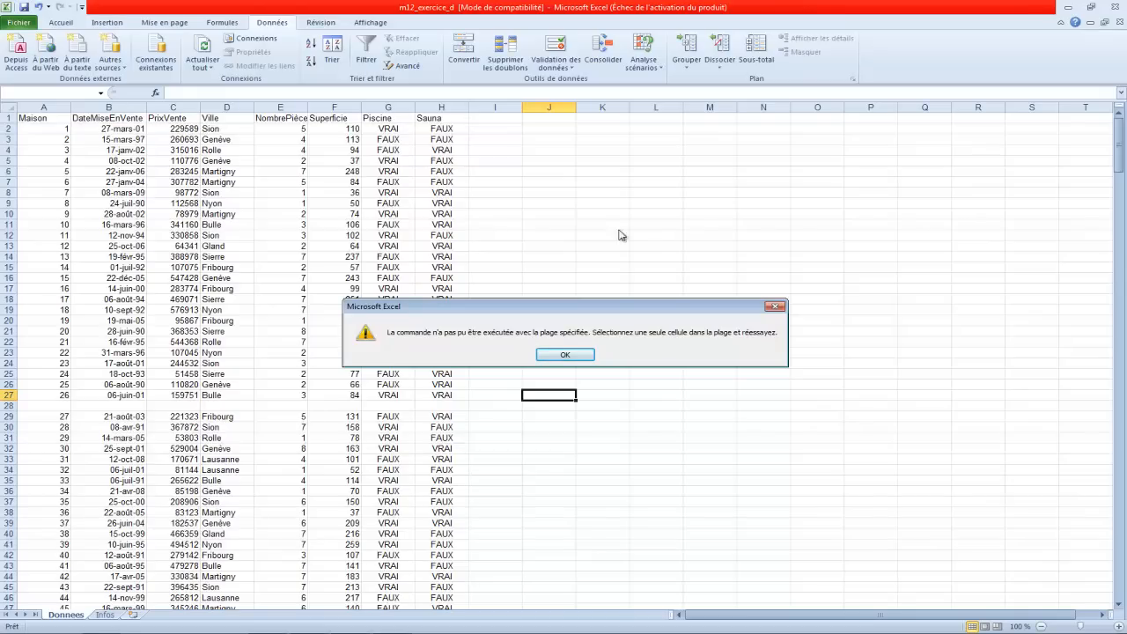
left_click(571, 352)
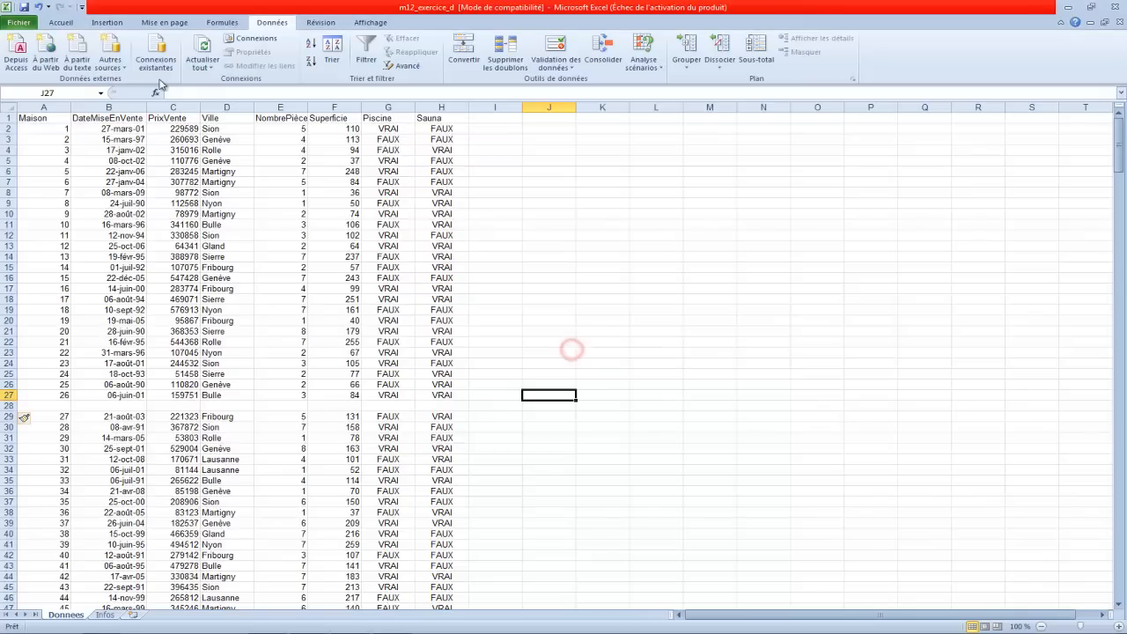
Step: Sort the entire Donnees sheet by the values in Maison, from smallest to largest, treating the first row as headers
left_click(8, 107)
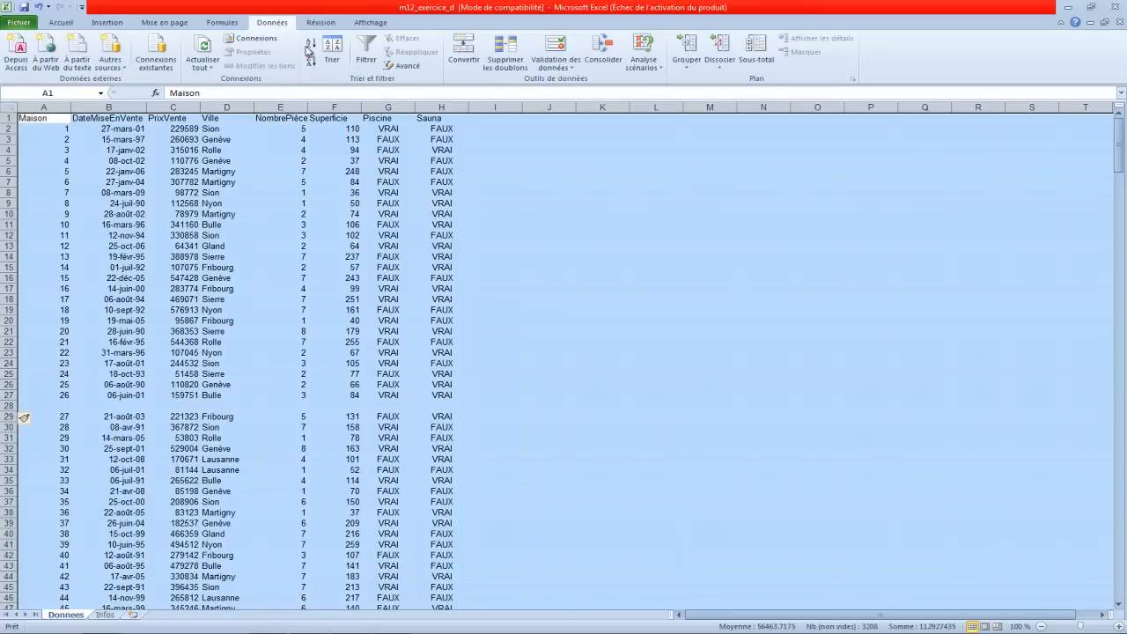
left_click(328, 49)
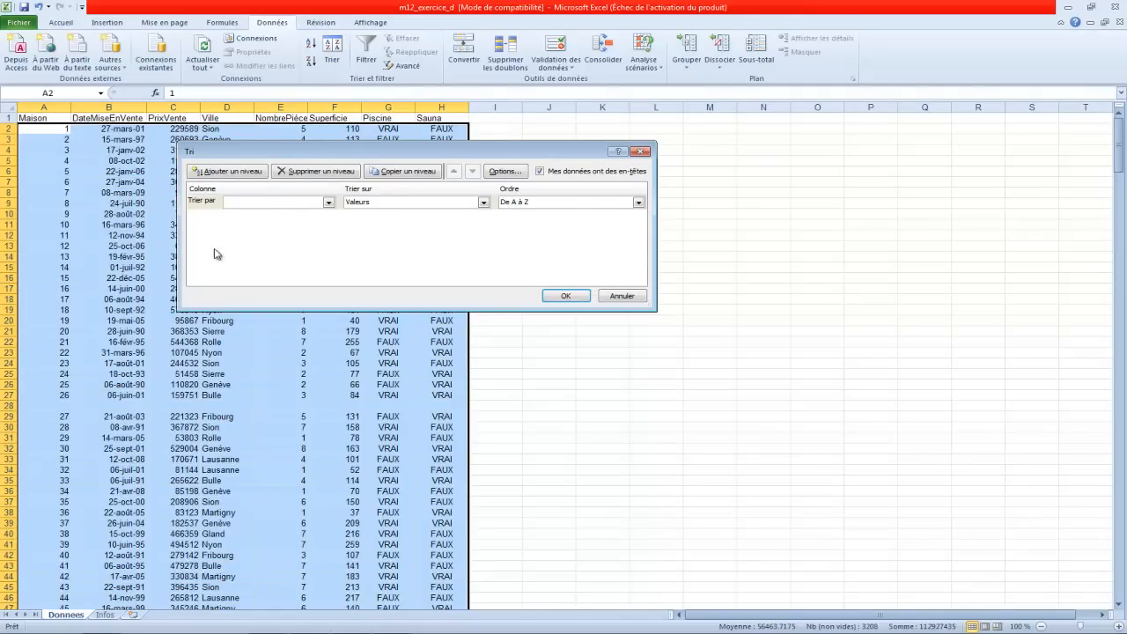
left_click(568, 296)
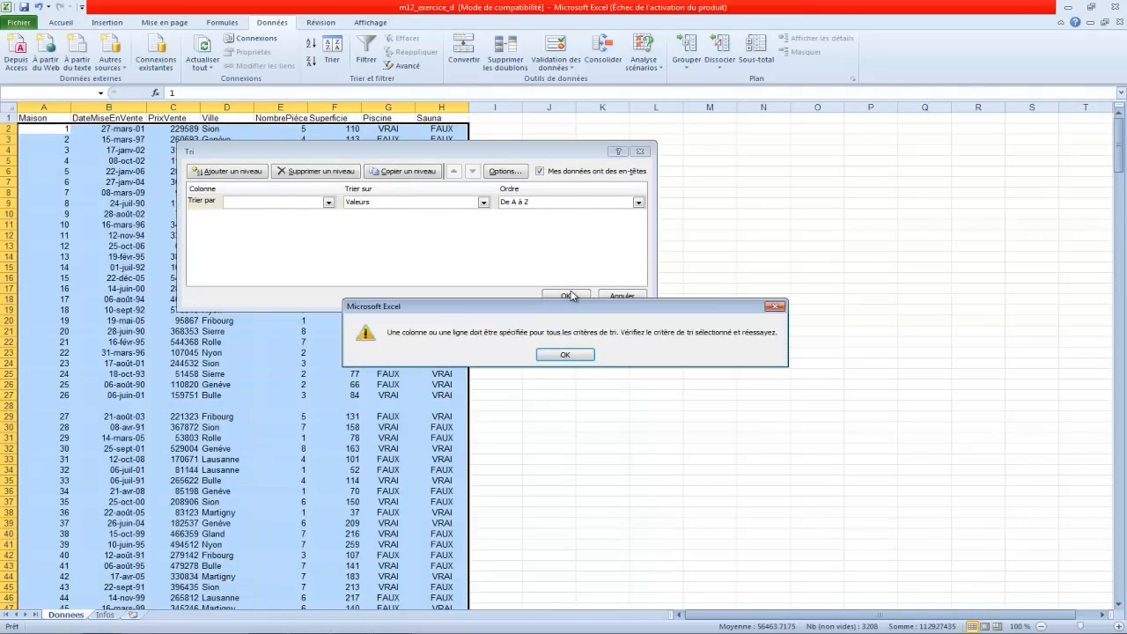
left_click(581, 356)
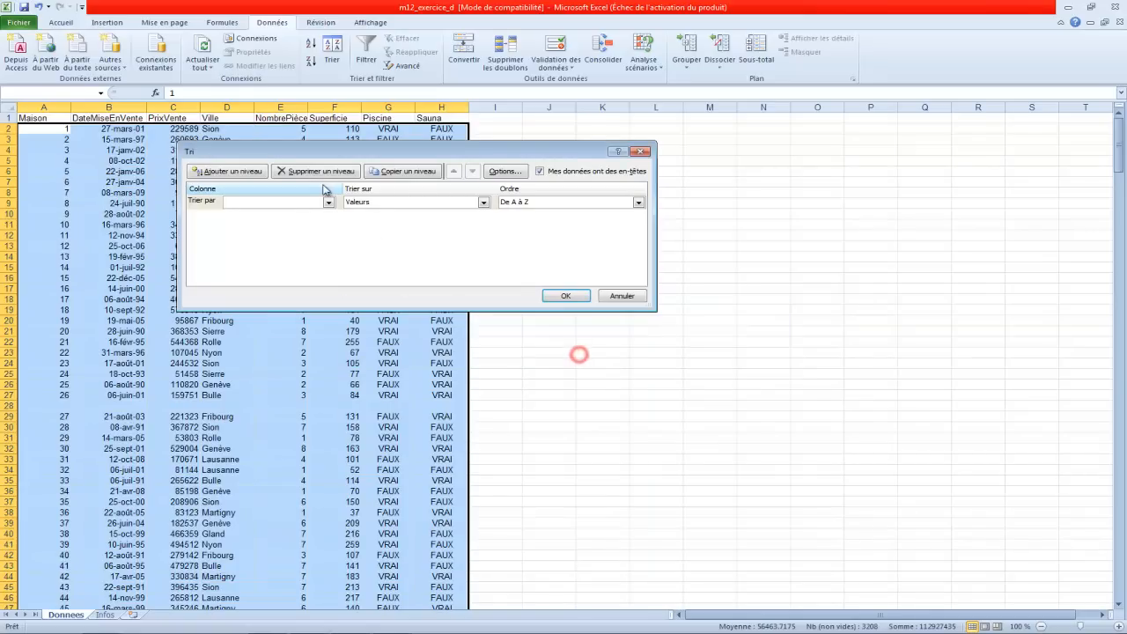
left_click(327, 203)
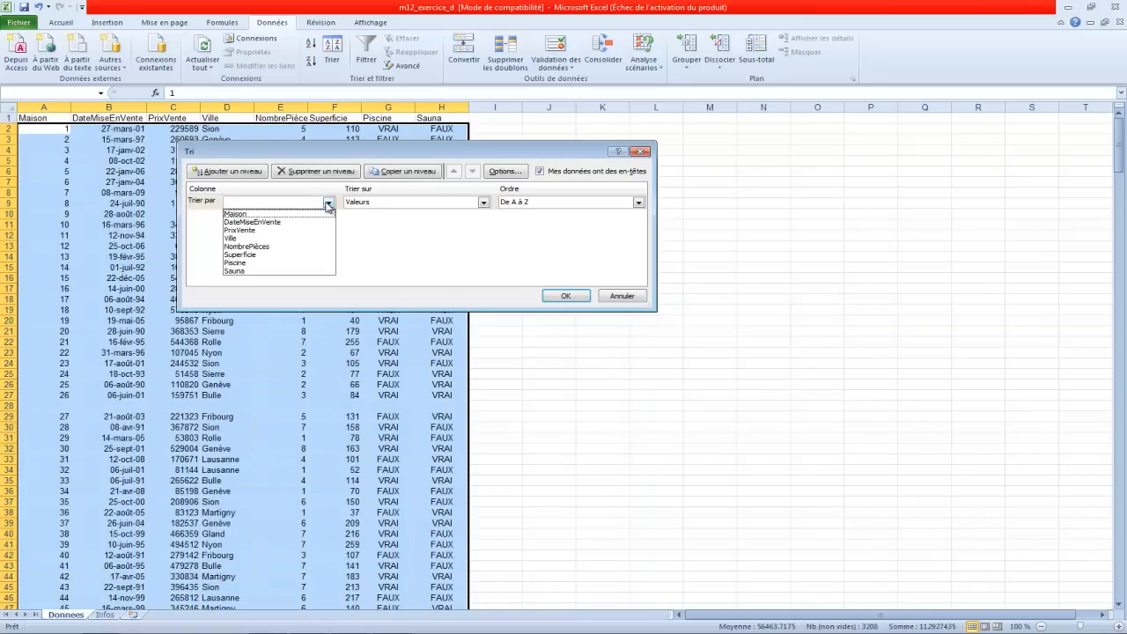
left_click(257, 213)
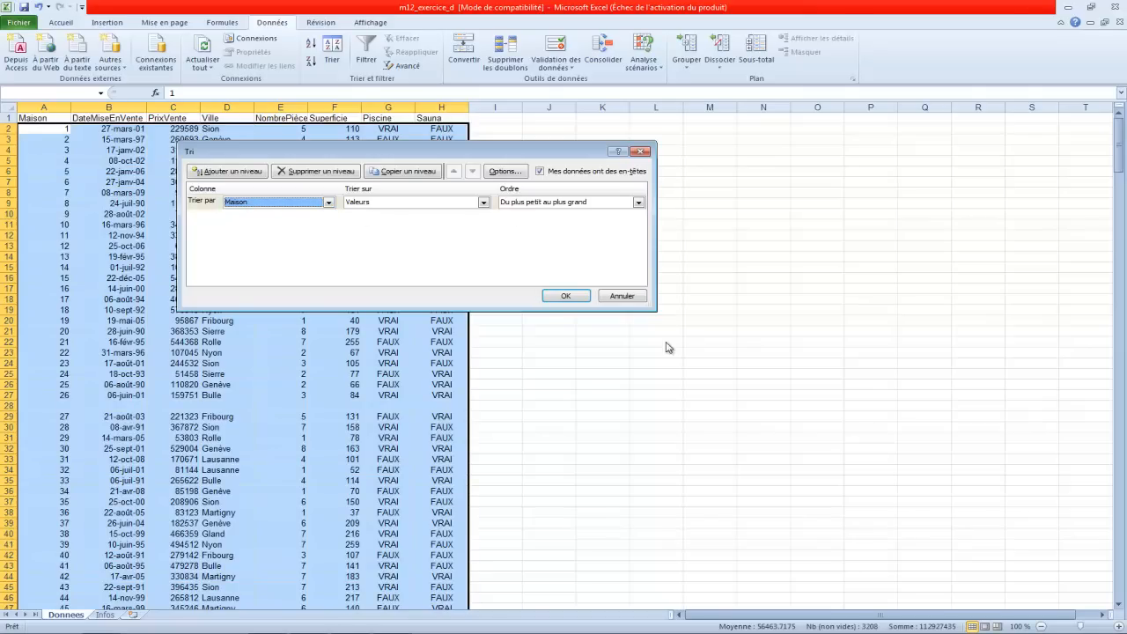
left_click(564, 296)
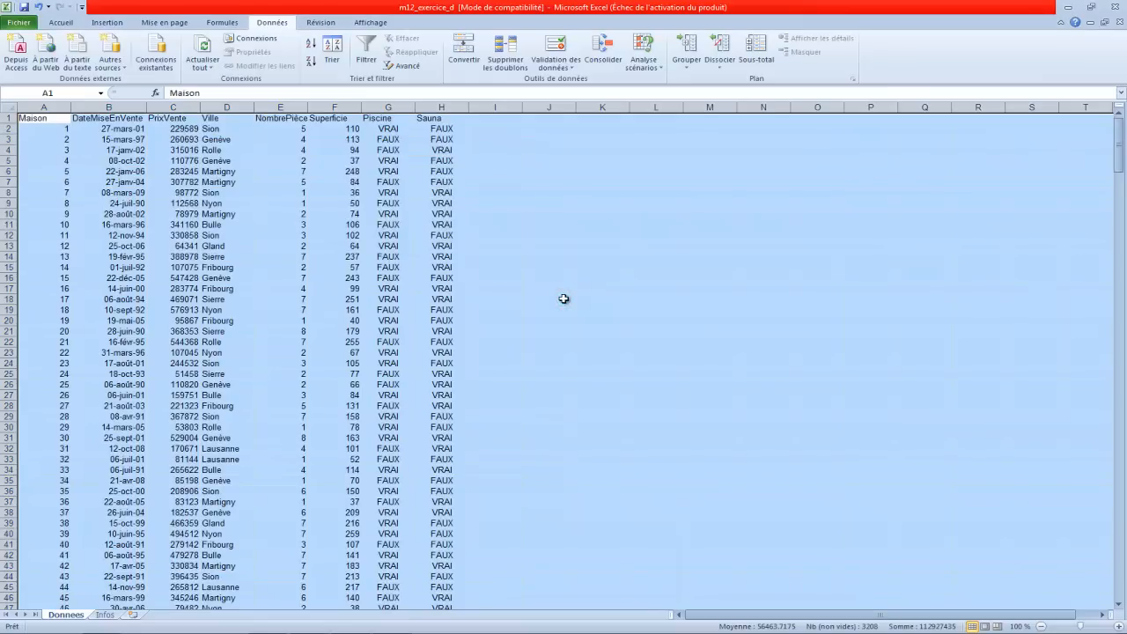
left_click(564, 299)
scroll(105, 319, "down", 5)
scroll(106, 320, "up", 4)
scroll(104, 320, "up", 1)
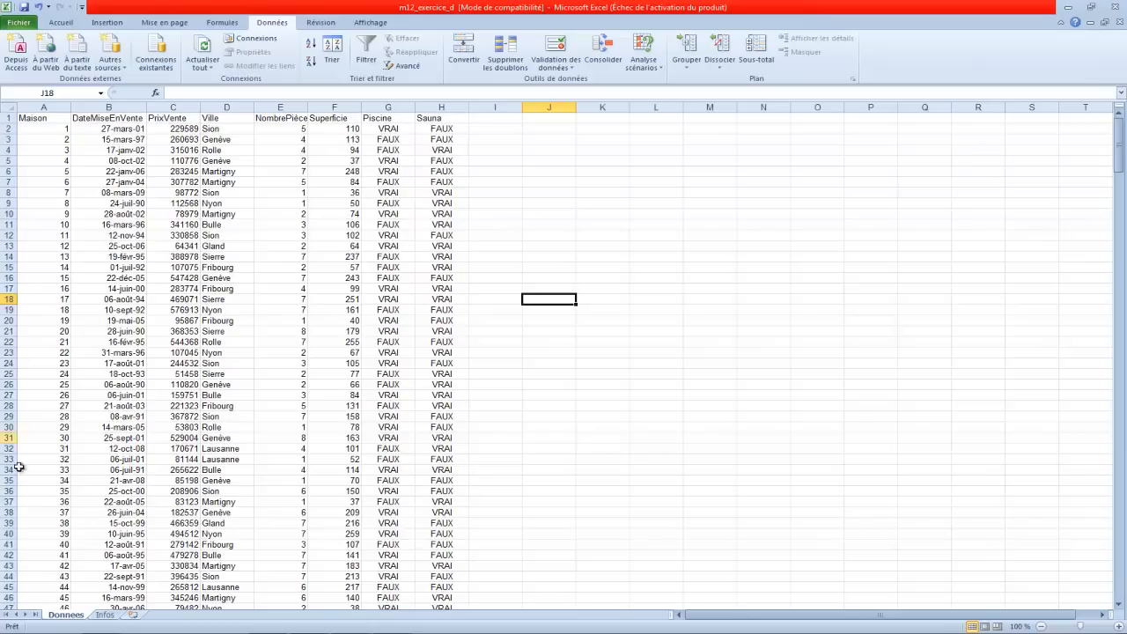
Step: Review the exercise instructions in the Infos sheet and turn on filters for the Donnees header cells A1:H1
left_click(105, 615)
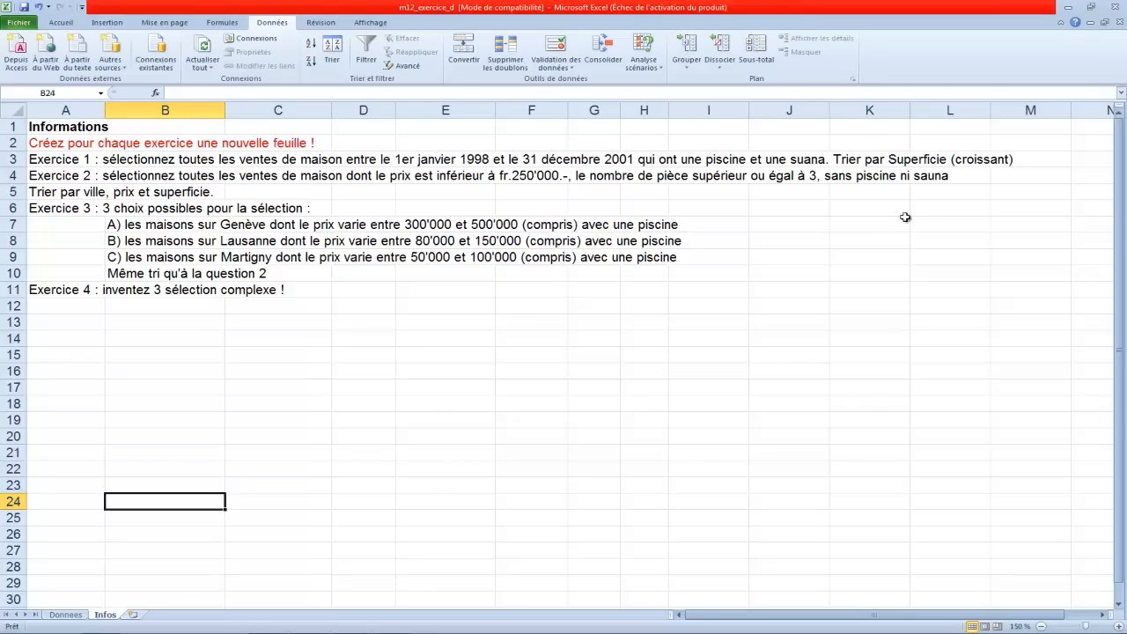
left_click(84, 615)
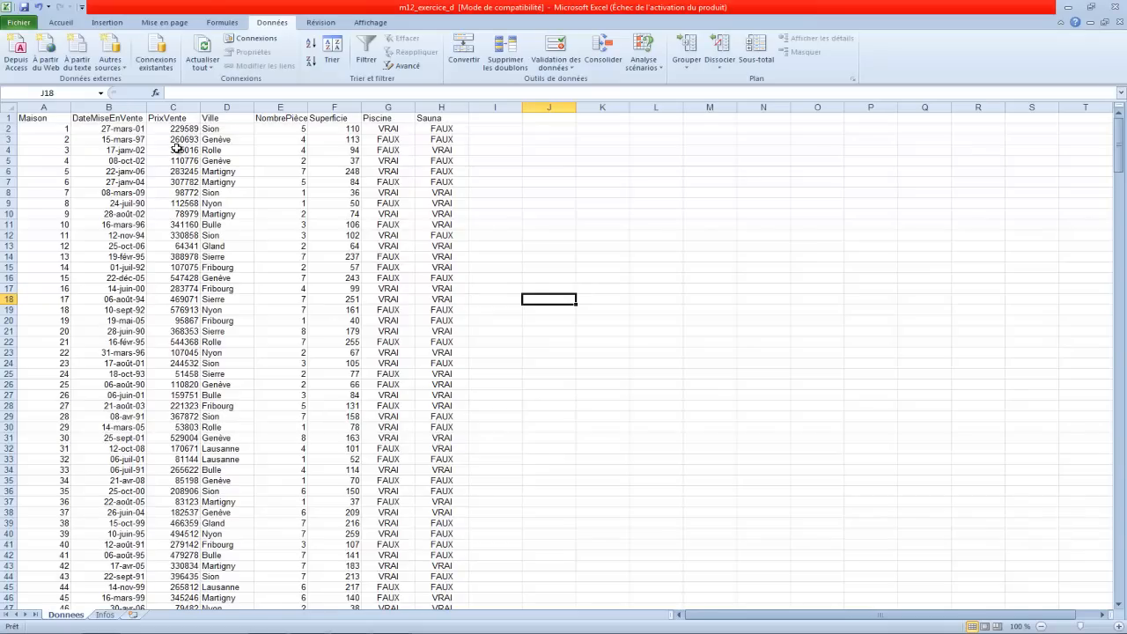
left_click(34, 120)
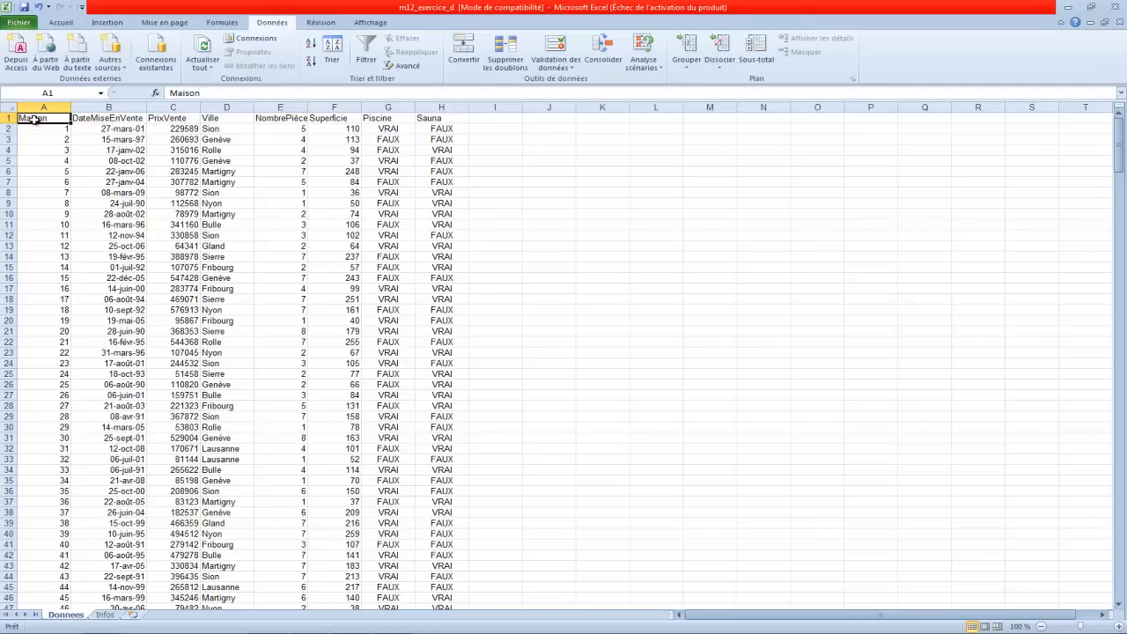
left_click_drag(34, 119, 445, 118)
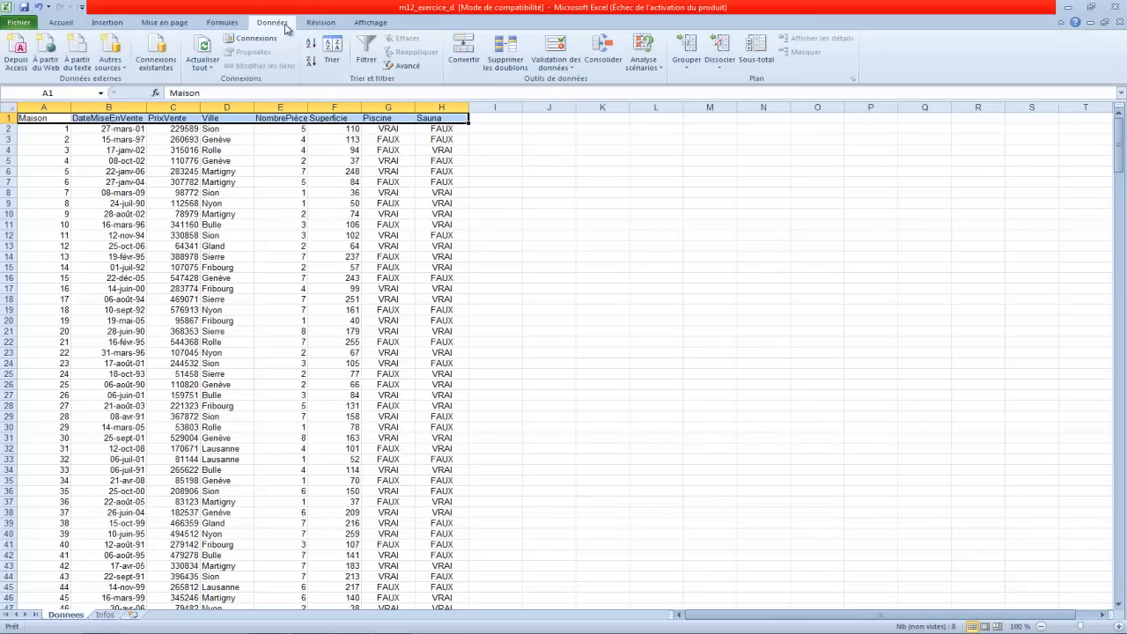
left_click(362, 50)
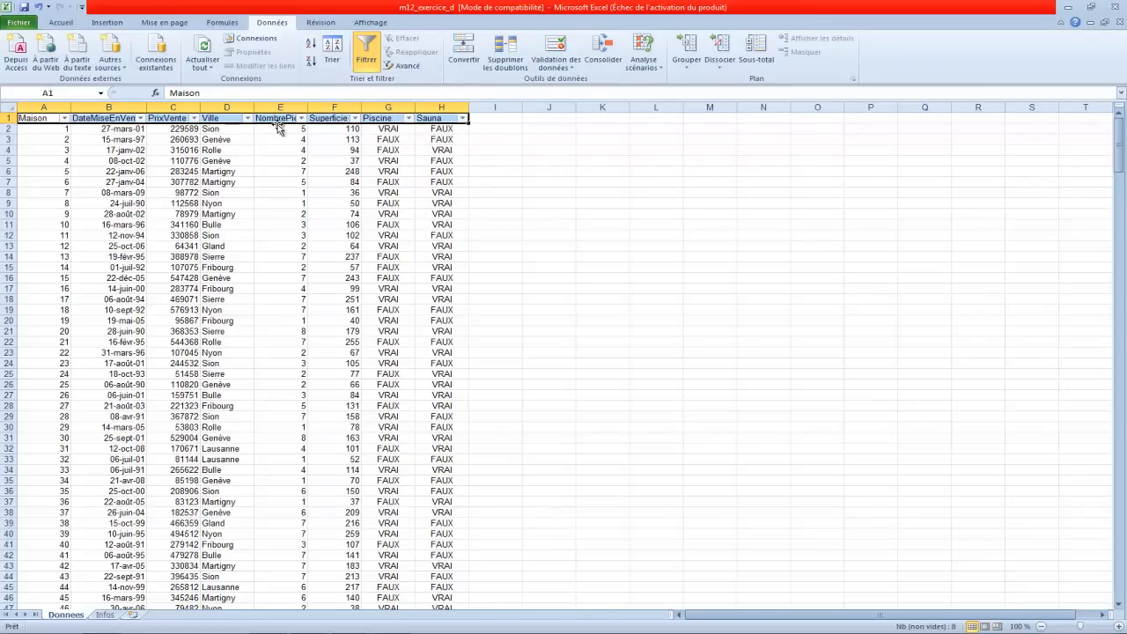
left_click(532, 186)
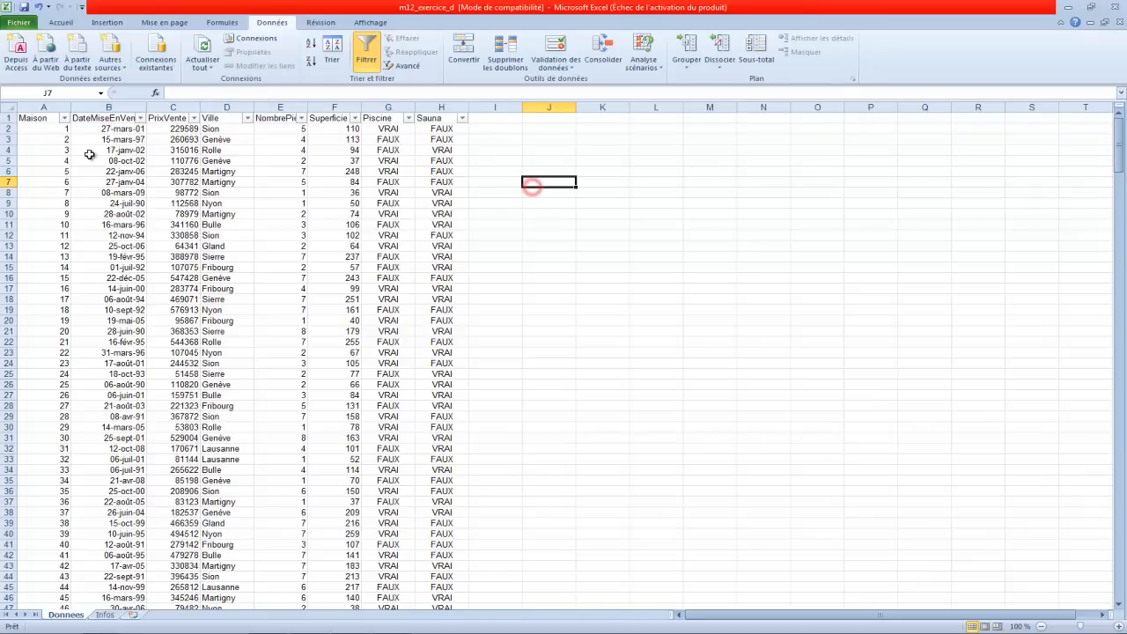
Step: Freeze the top row of the Donnees sheet and check the headers while browsing the records
left_click(6, 128)
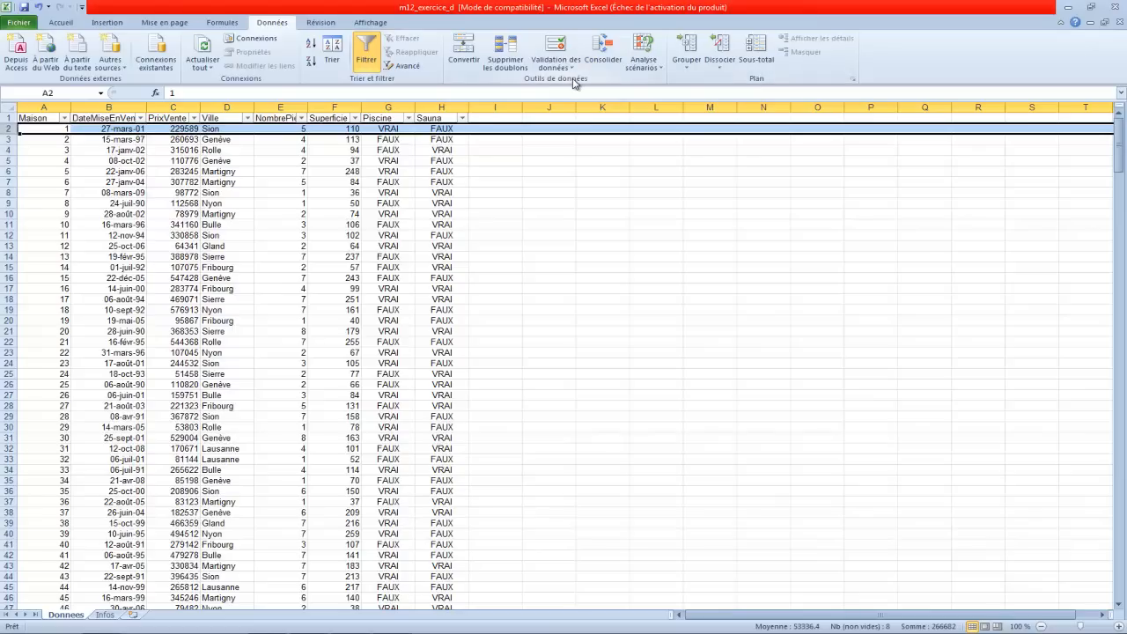
left_click(366, 23)
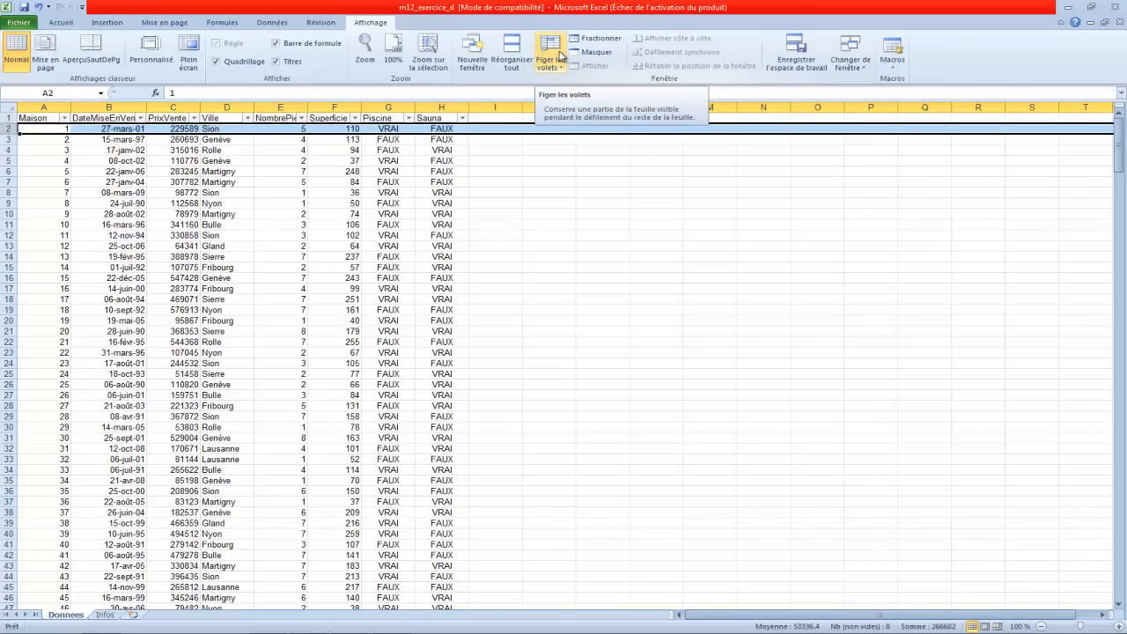
left_click(560, 55)
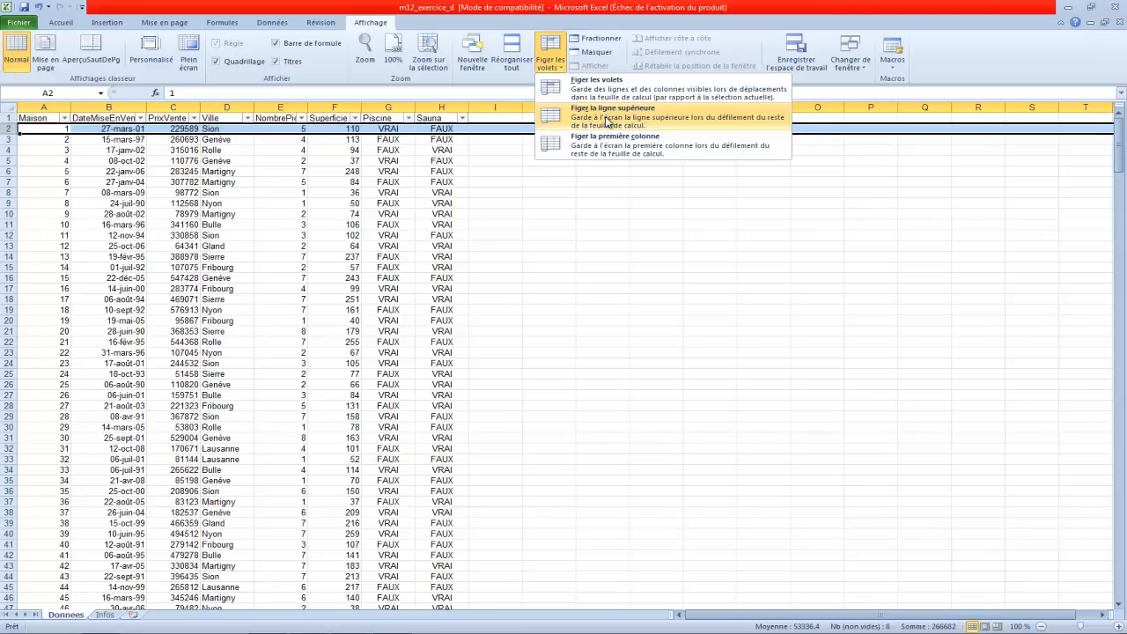
left_click(606, 121)
left_click(582, 256)
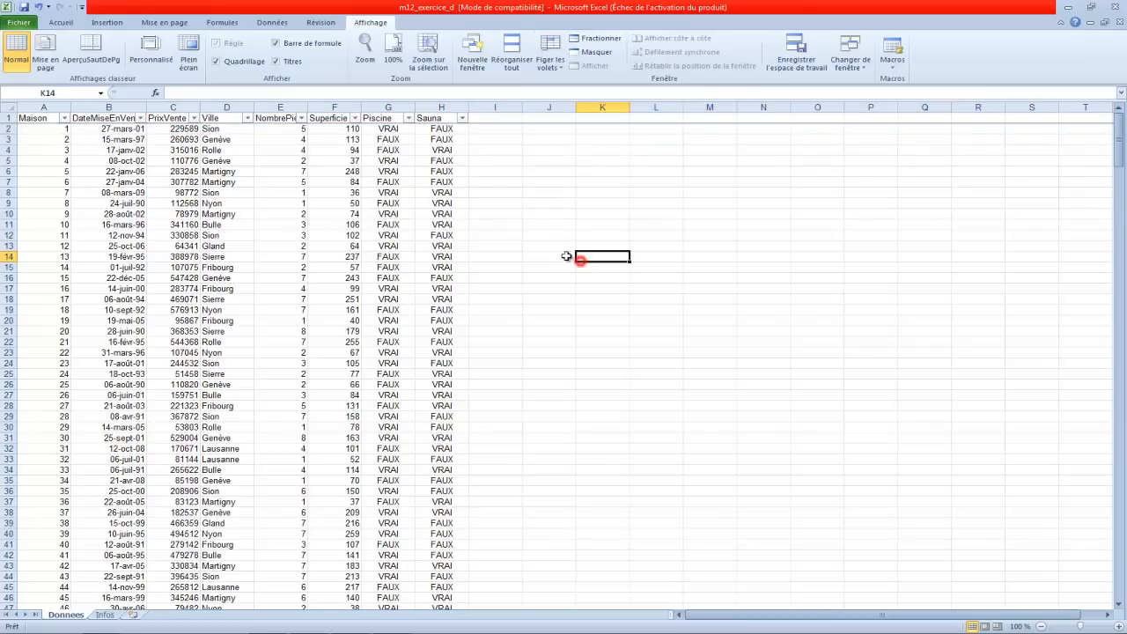
scroll(195, 175, "down", 3)
scroll(202, 181, "up", 3)
scroll(211, 167, "down", 5)
scroll(220, 144, "down", 1)
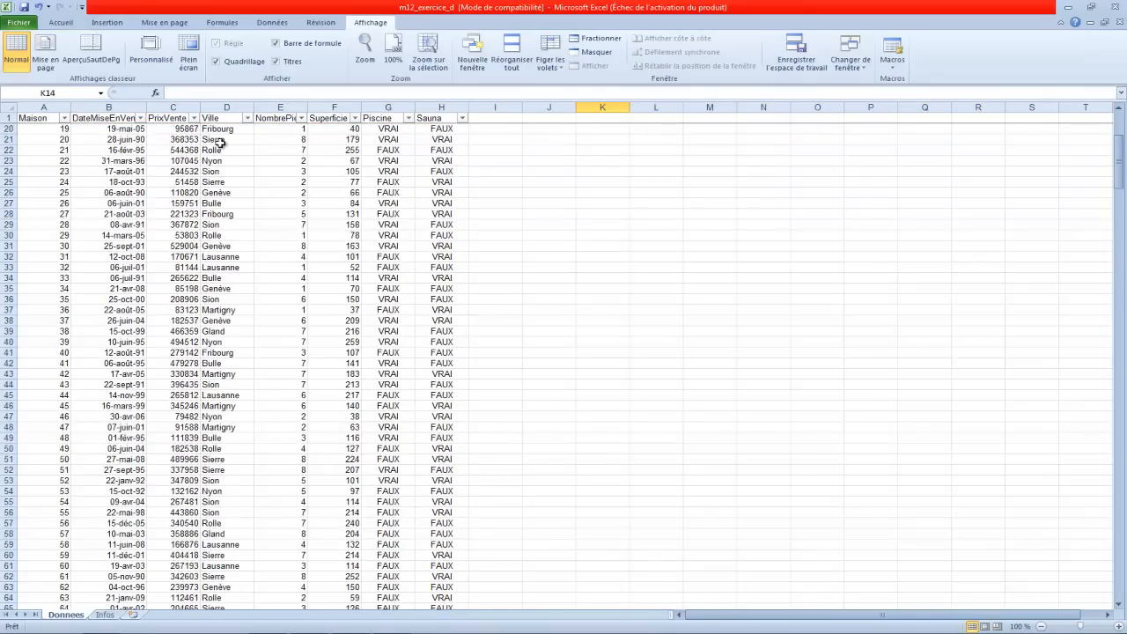
scroll(220, 144, "up", 1)
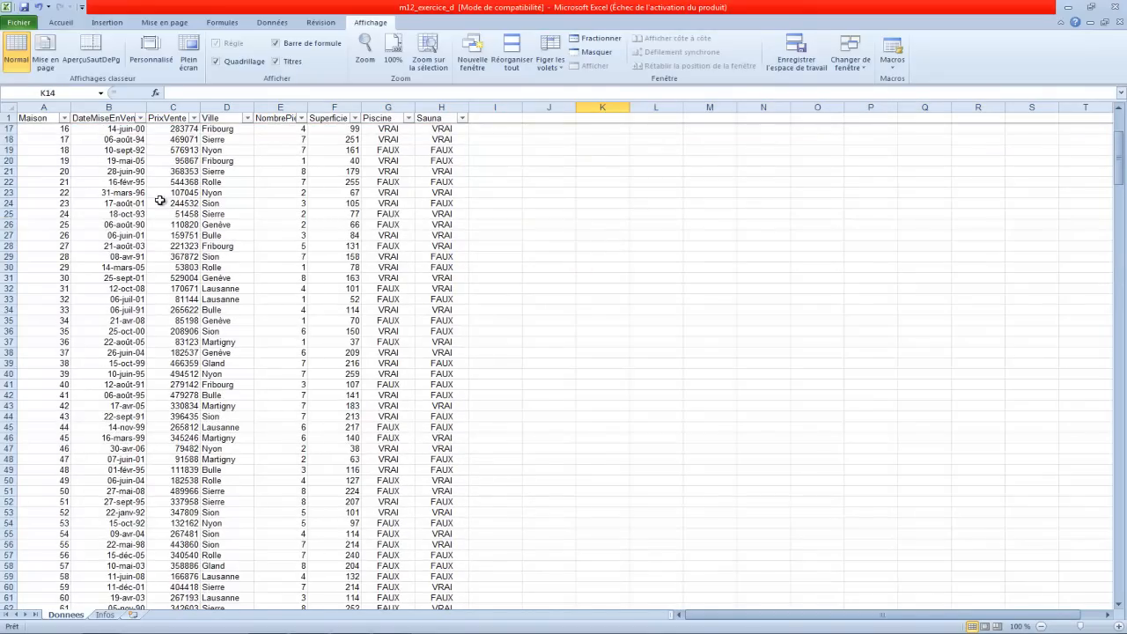
Step: Browse the Donnees records and read the Exercise 1 selection criteria in the Infos sheet
scroll(160, 201, "up", 5)
scroll(159, 200, "down", 14)
scroll(160, 200, "up", 9)
scroll(159, 200, "up", 5)
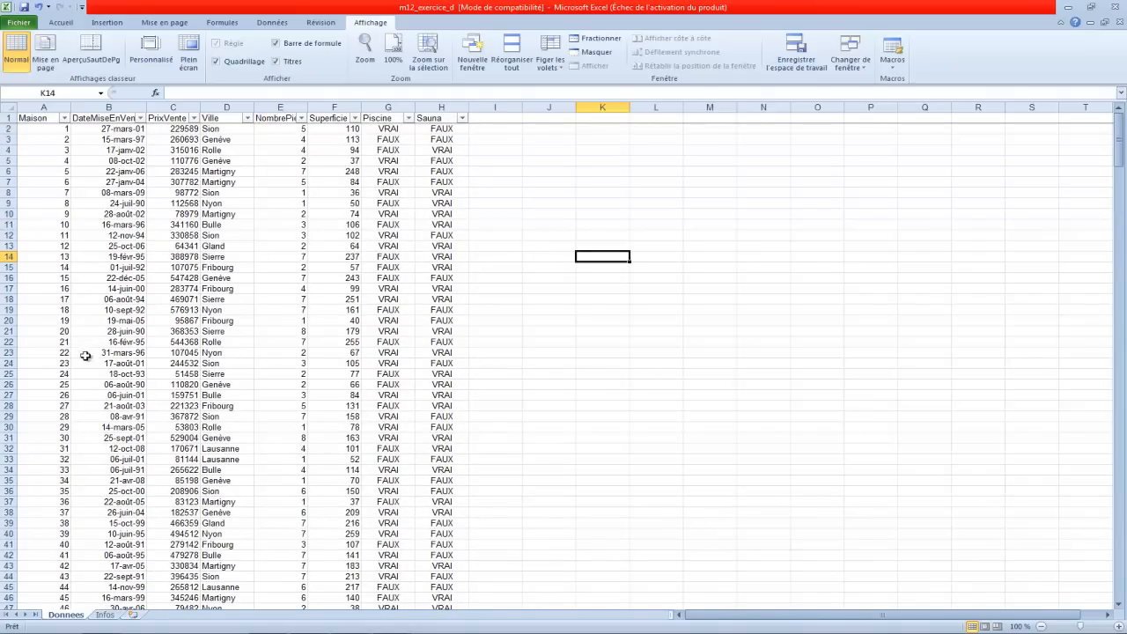
left_click(105, 614)
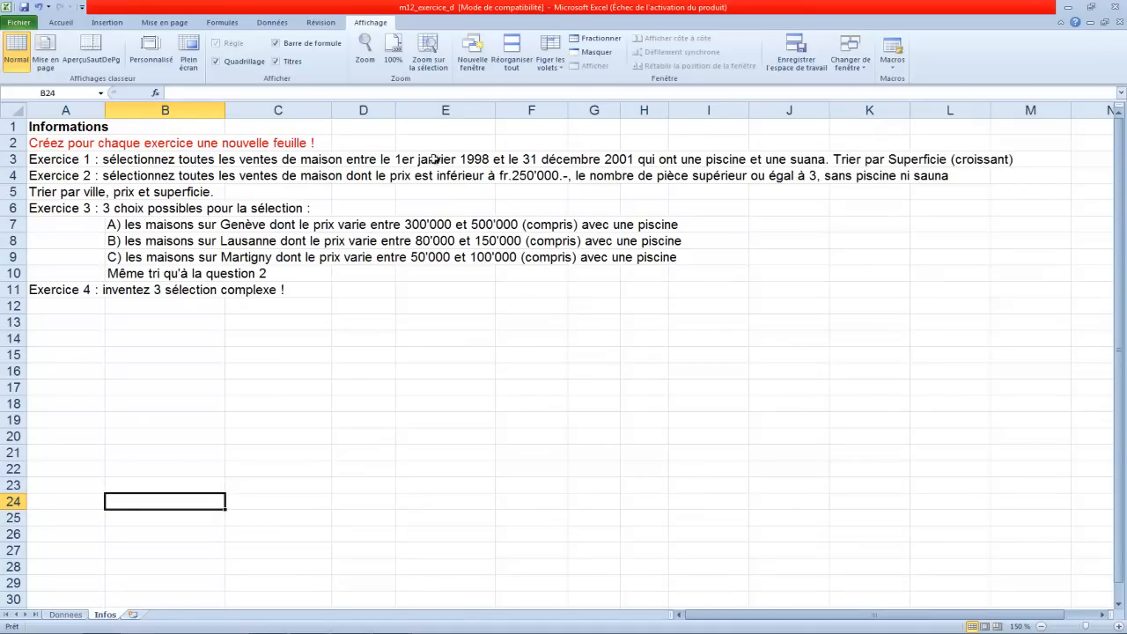
left_click(66, 615)
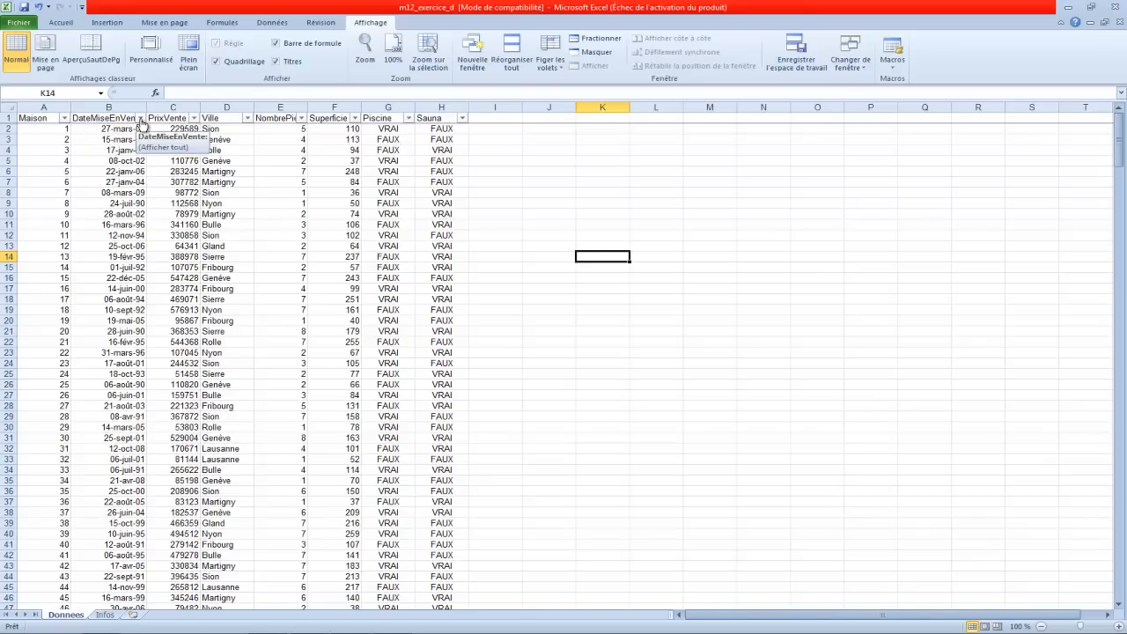
Step: Open a custom date filter for DateMiseEnVente and examine the comparison operators available for the first condition
left_click(140, 118)
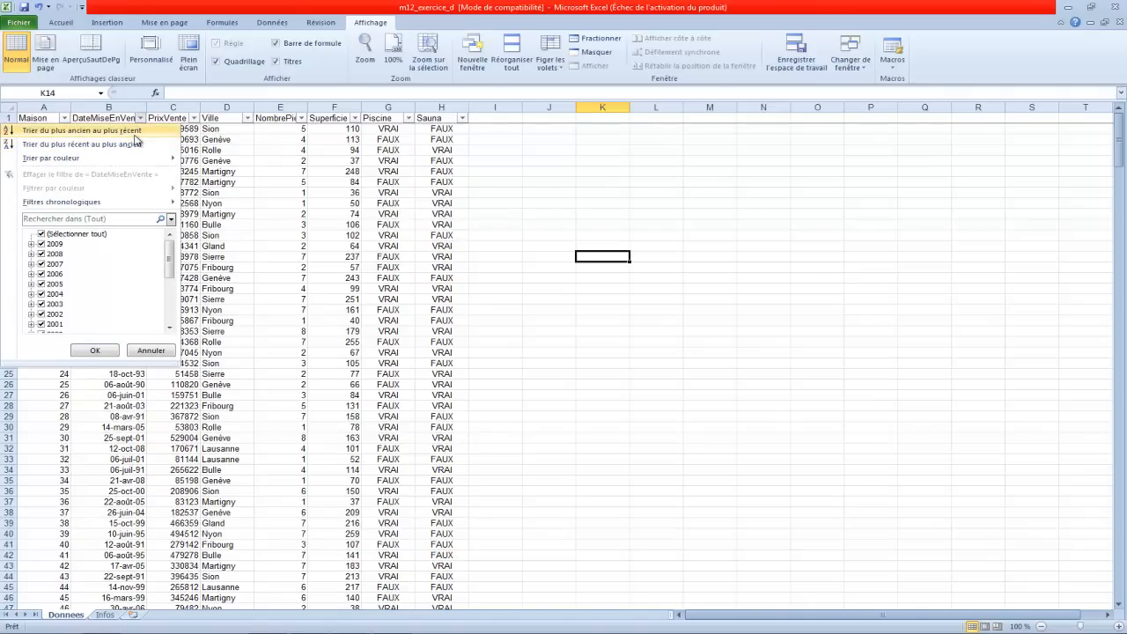
mouse_move(91, 209)
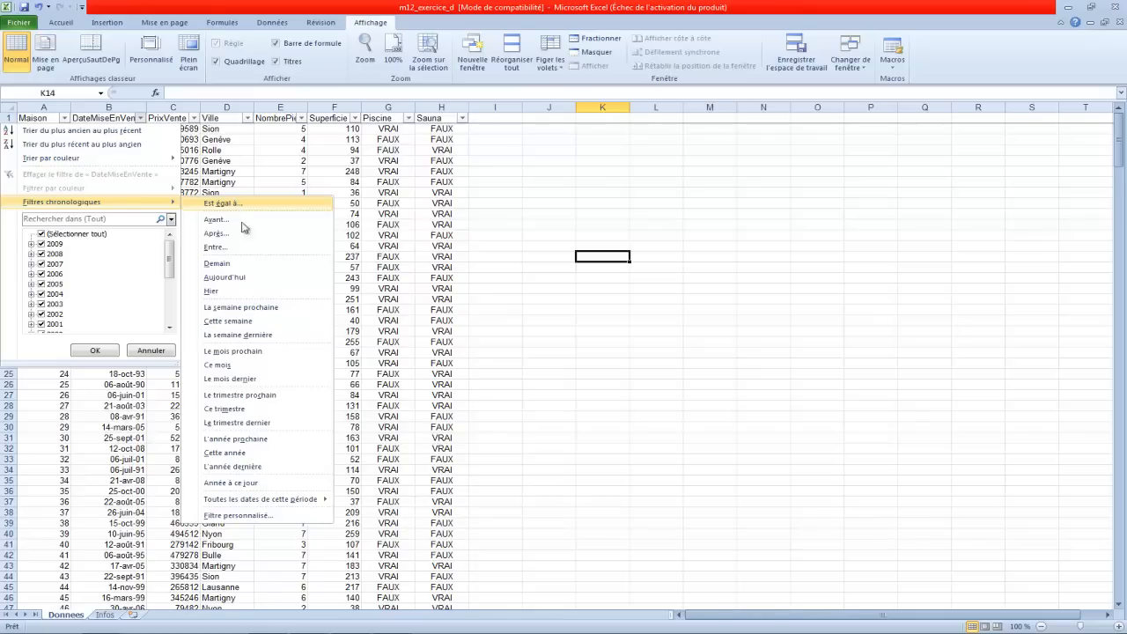
mouse_move(304, 499)
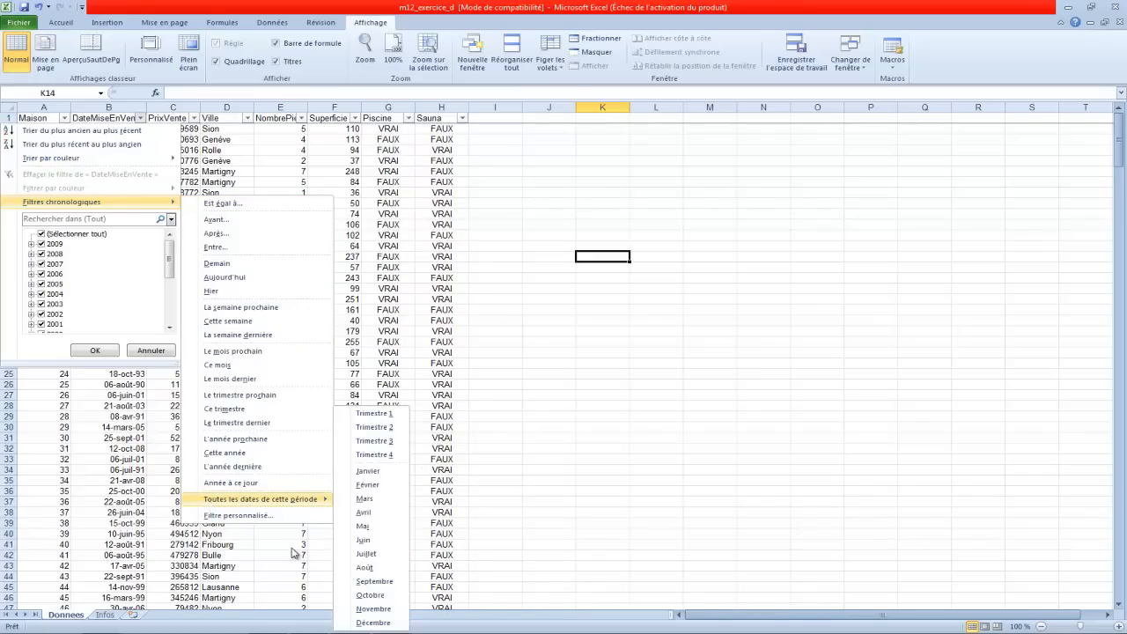
left_click(275, 518)
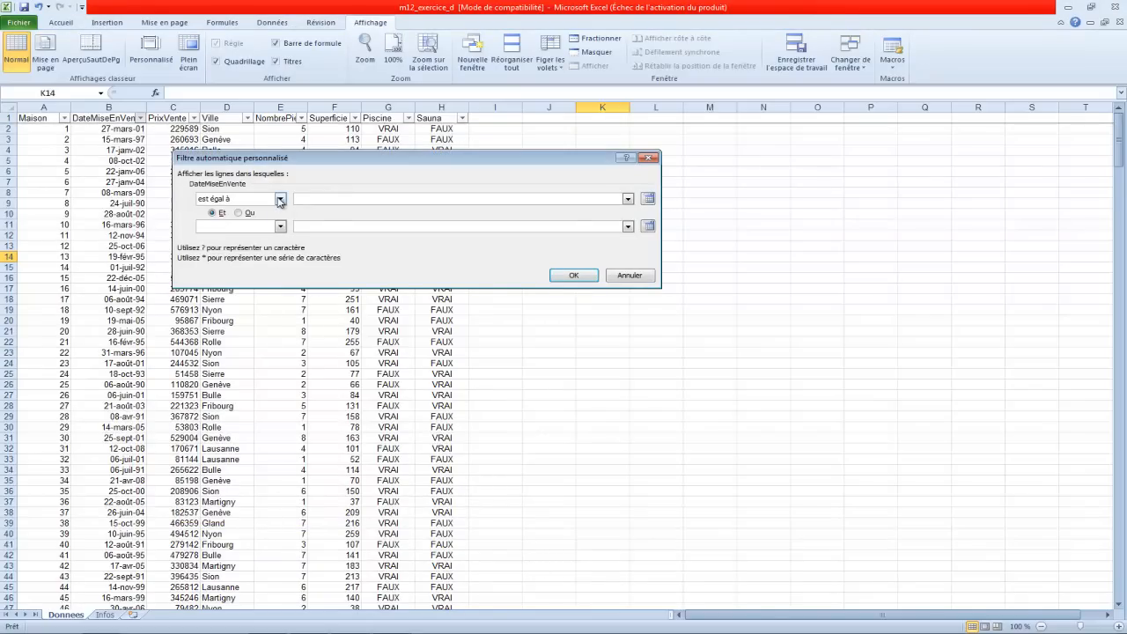
left_click(280, 200)
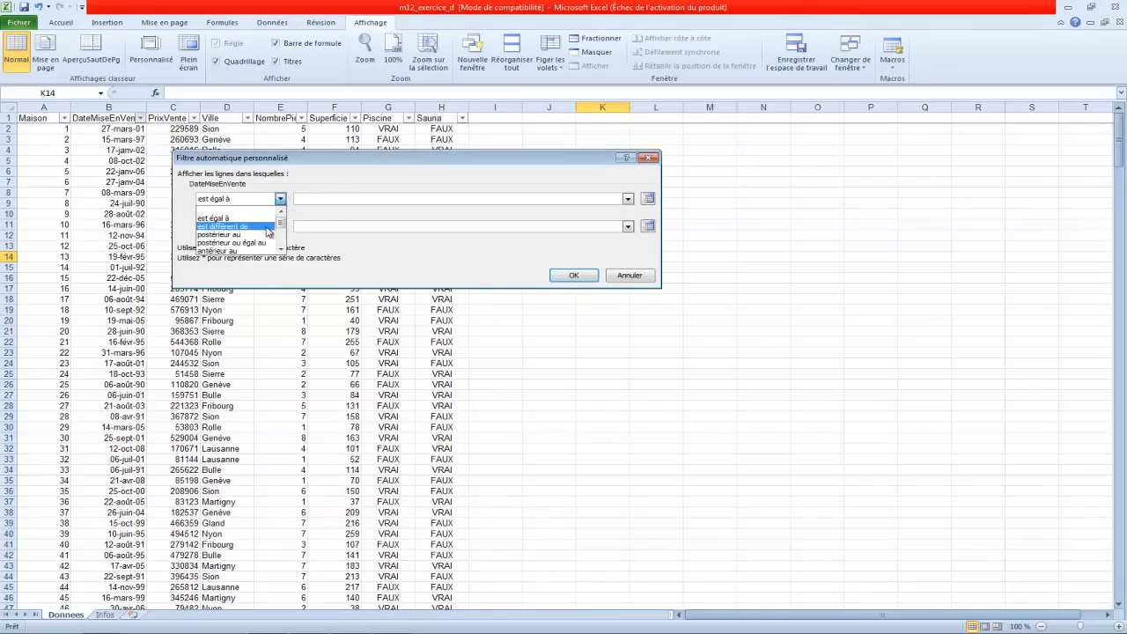
left_click(281, 250)
left_click(280, 249)
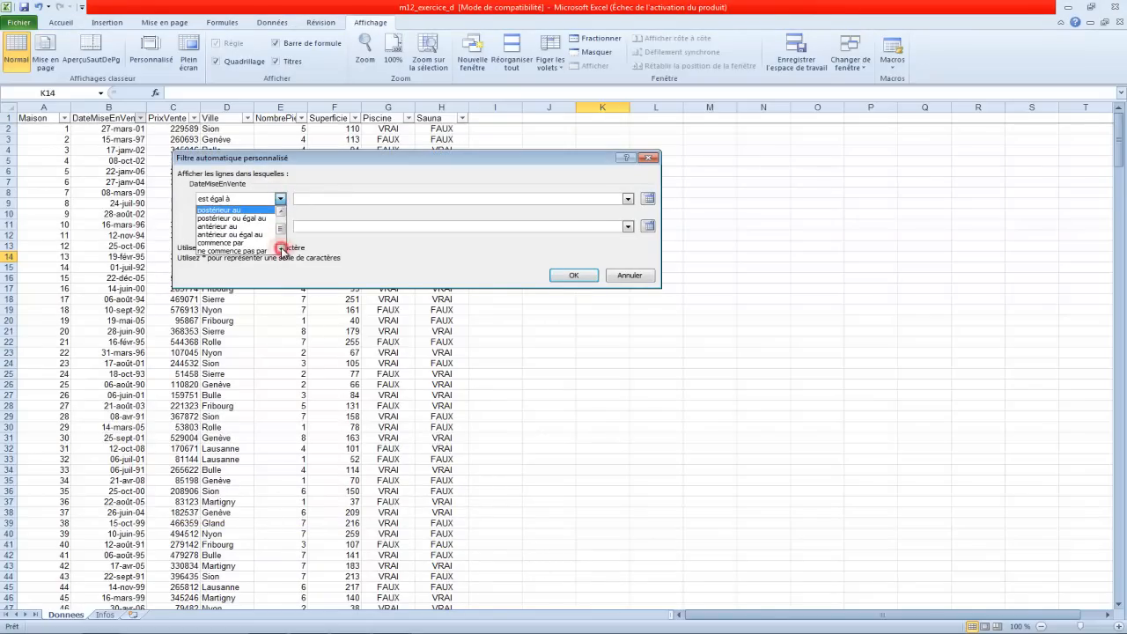
left_click(281, 249)
left_click(281, 250)
left_click(281, 249)
left_click(281, 249)
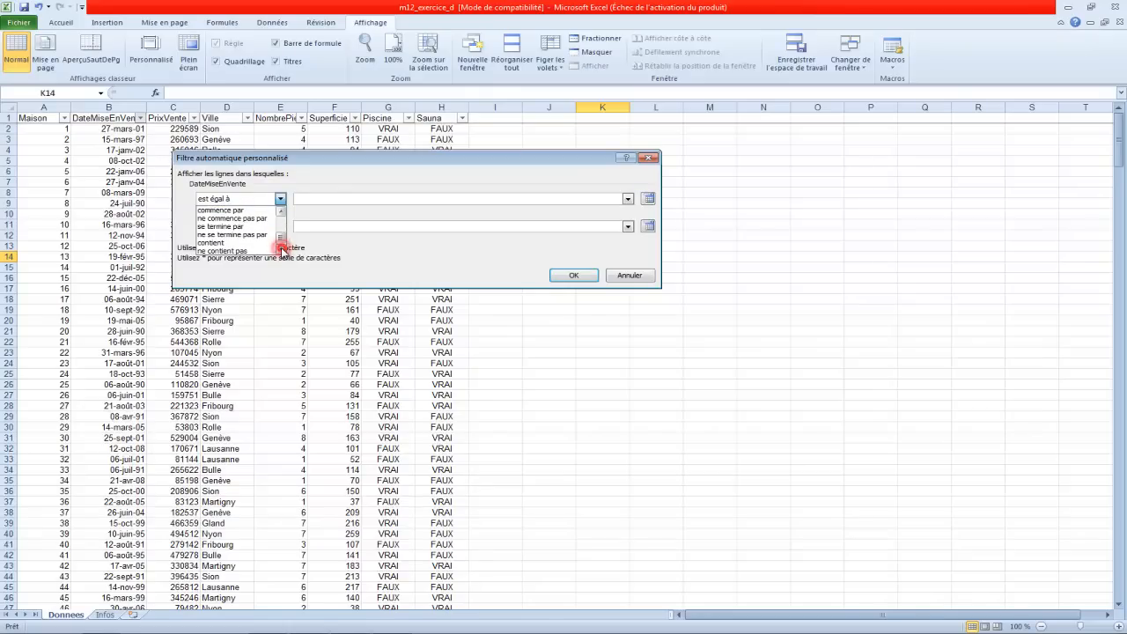
left_click(182, 206)
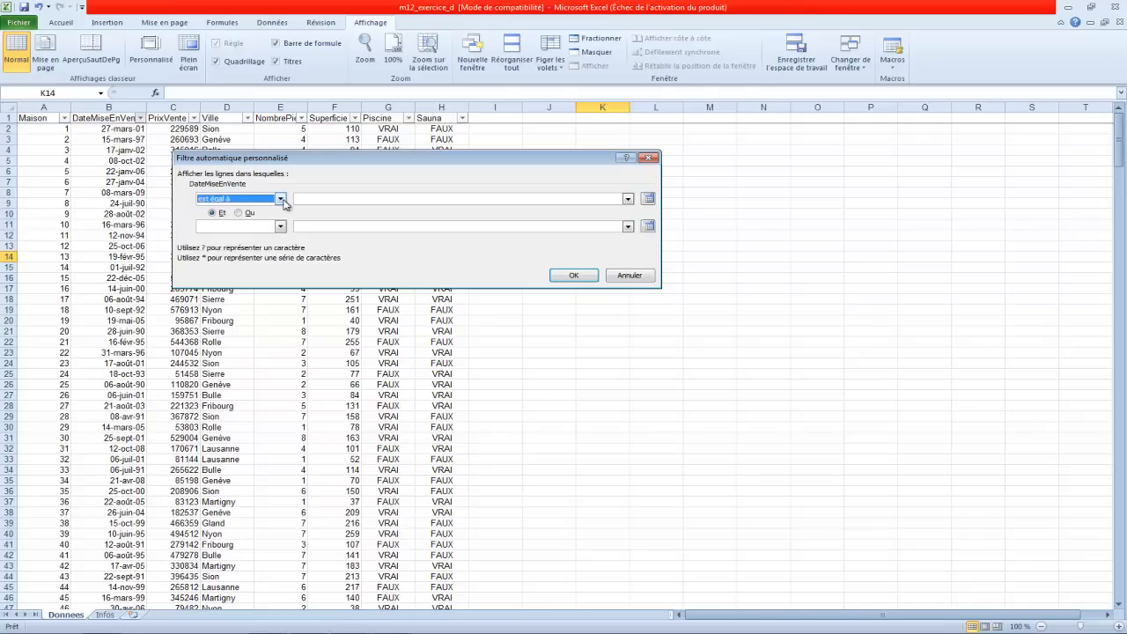
Step: Try to filter DateMiseEnVente with the single condition postérieur au 01
left_click(280, 199)
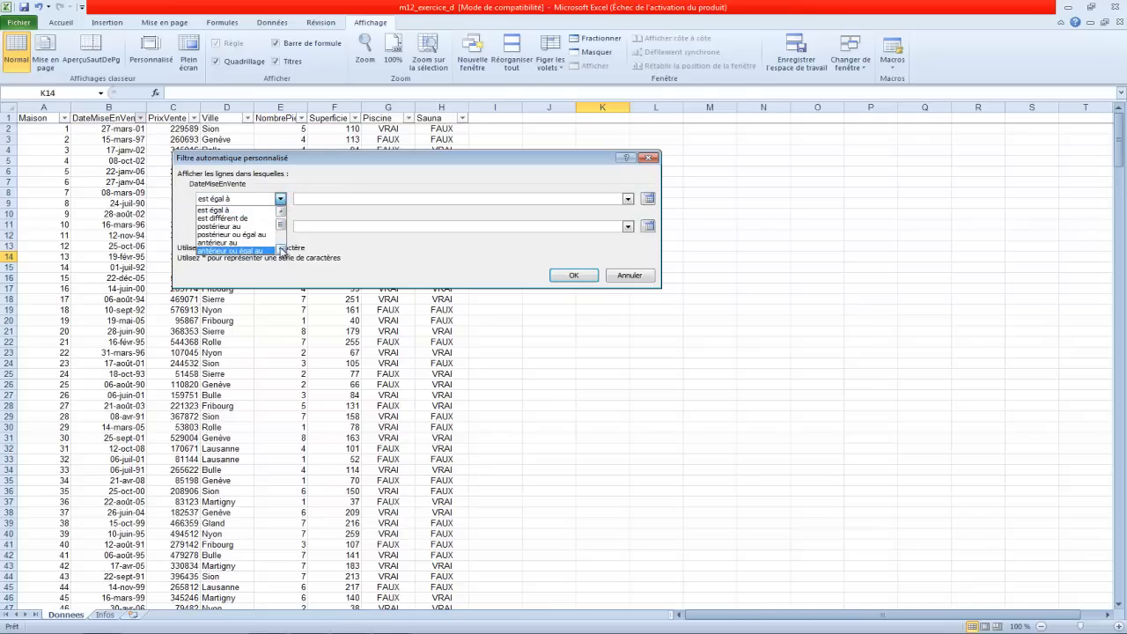
left_click(280, 252)
left_click(280, 252)
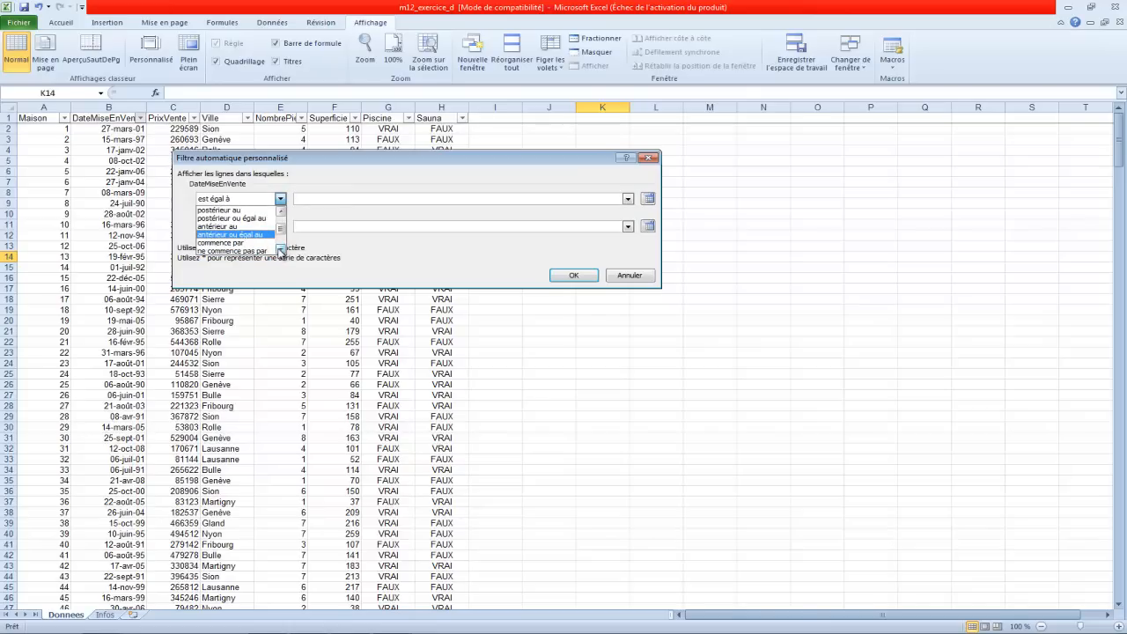
left_click(280, 211)
left_click(280, 211)
left_click(239, 235)
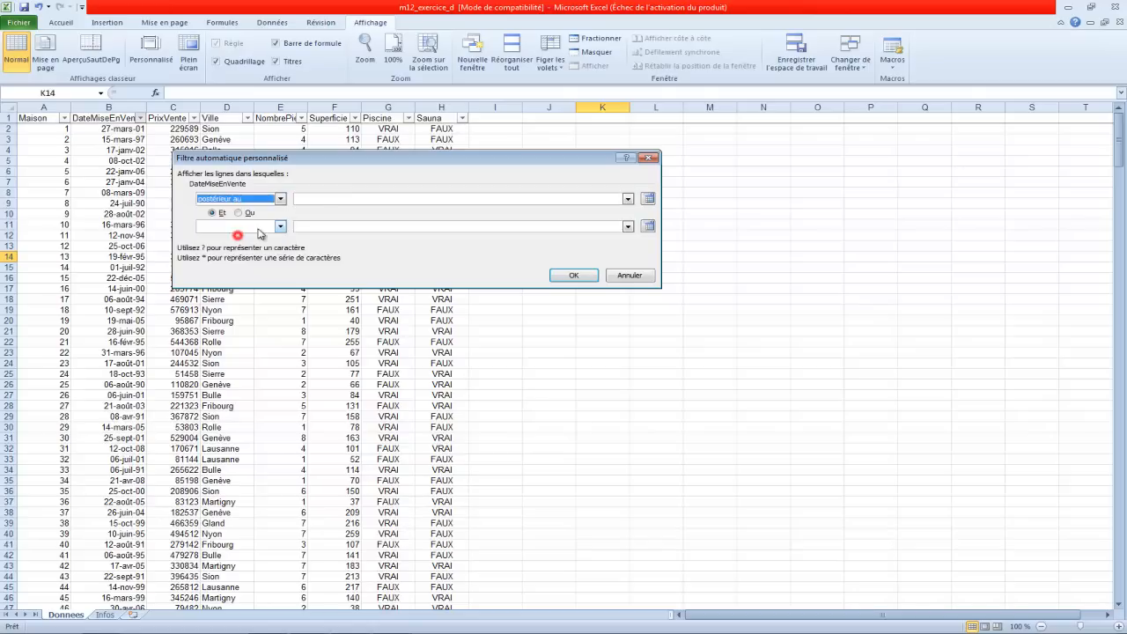
left_click(322, 199)
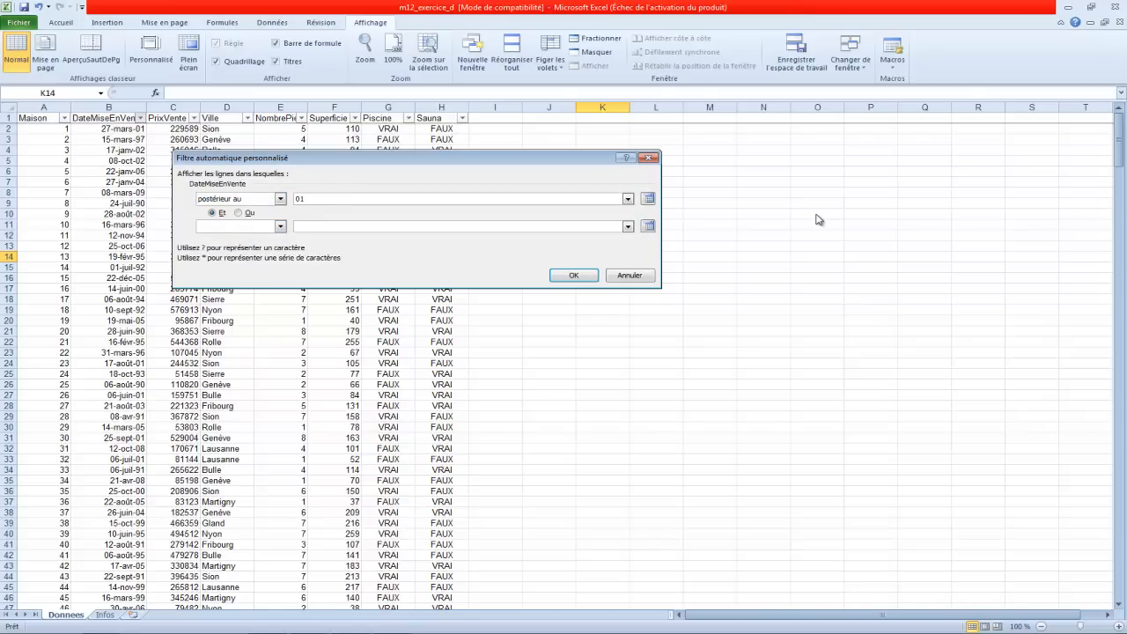
key("Return")
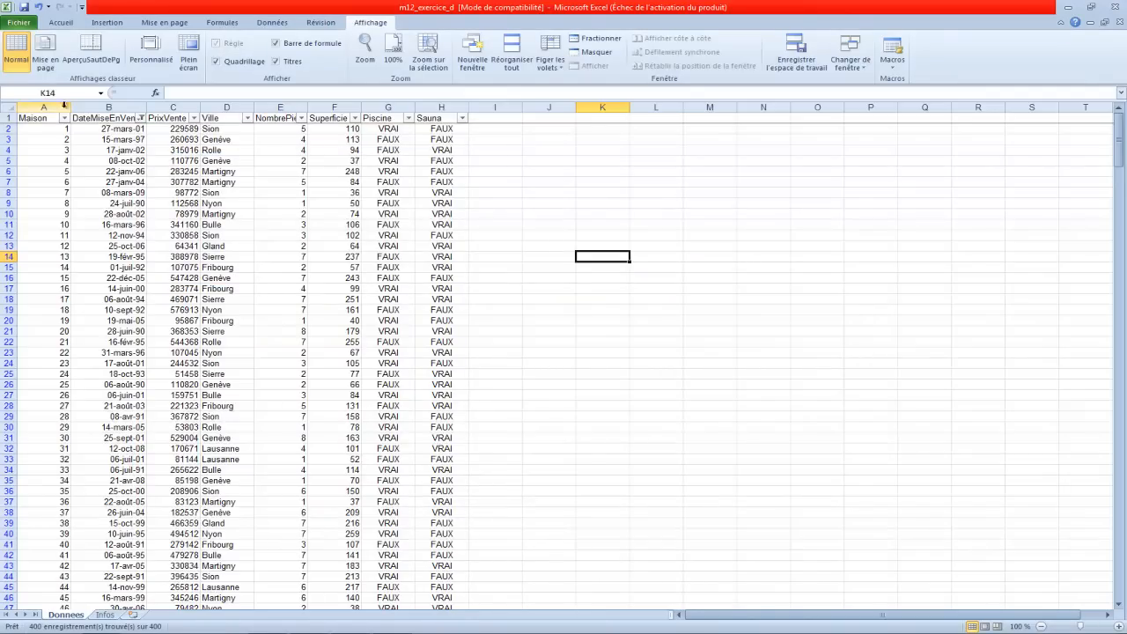
Step: Try to filter DateMiseEnVente with an Entre date filter starting at 01.01.1998 and look over the resulting rows
left_click(142, 119)
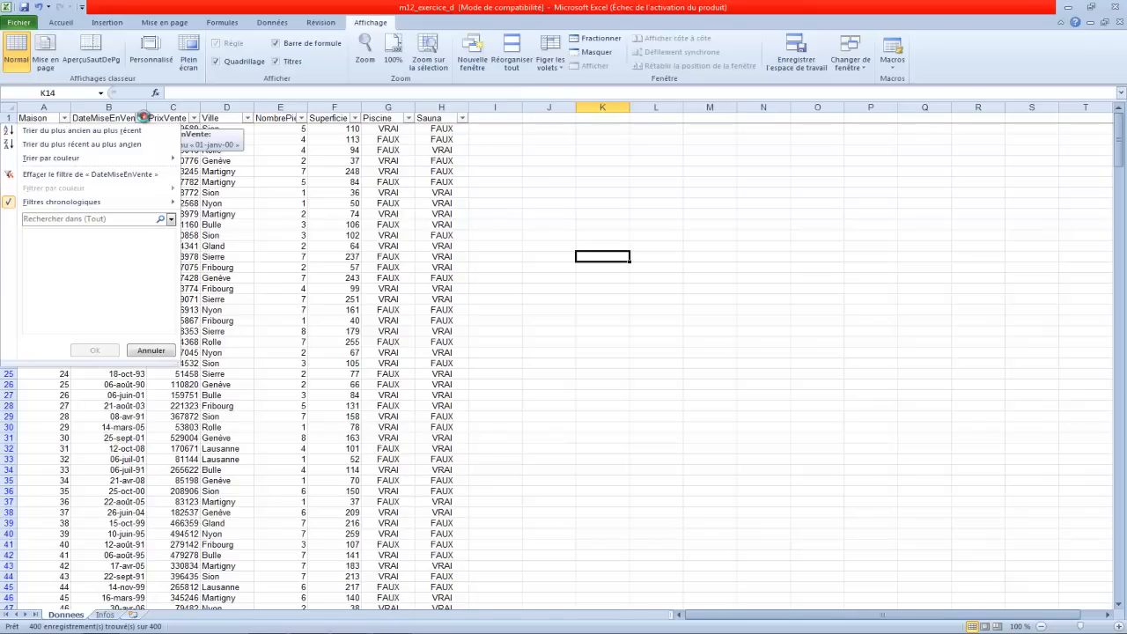
mouse_move(146, 203)
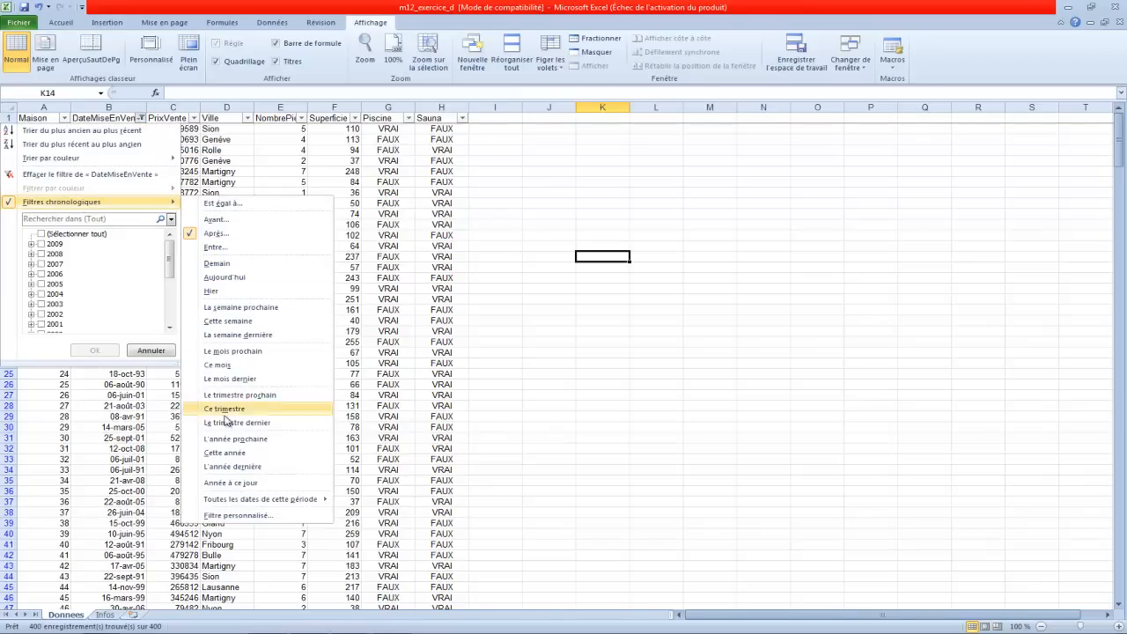
left_click(225, 247)
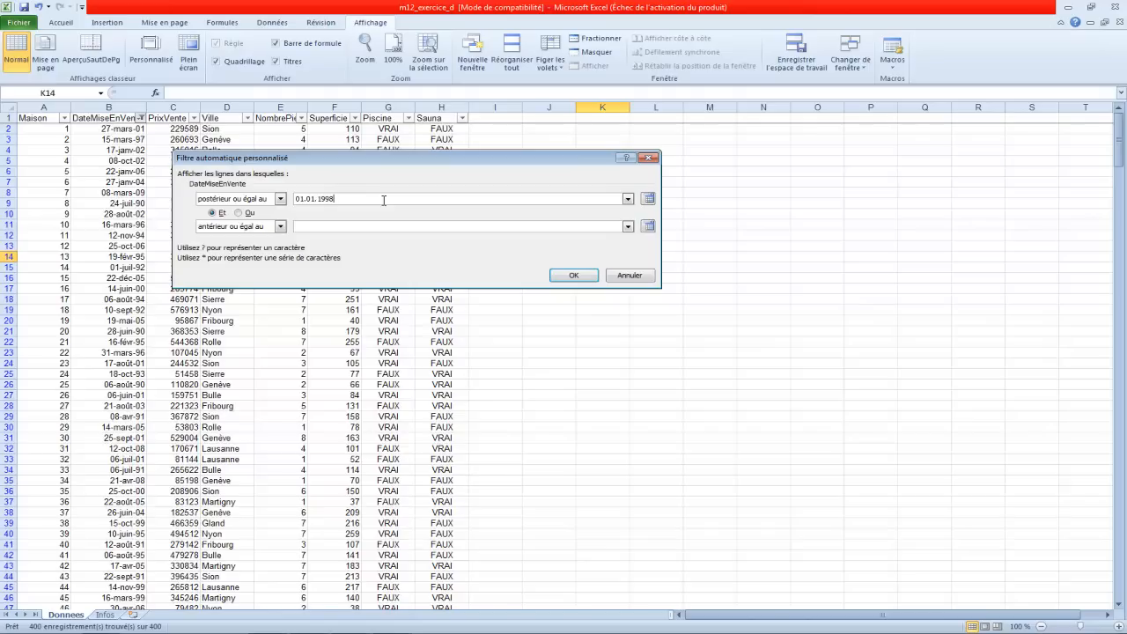
key("Tab")
left_click(345, 227)
key("Return")
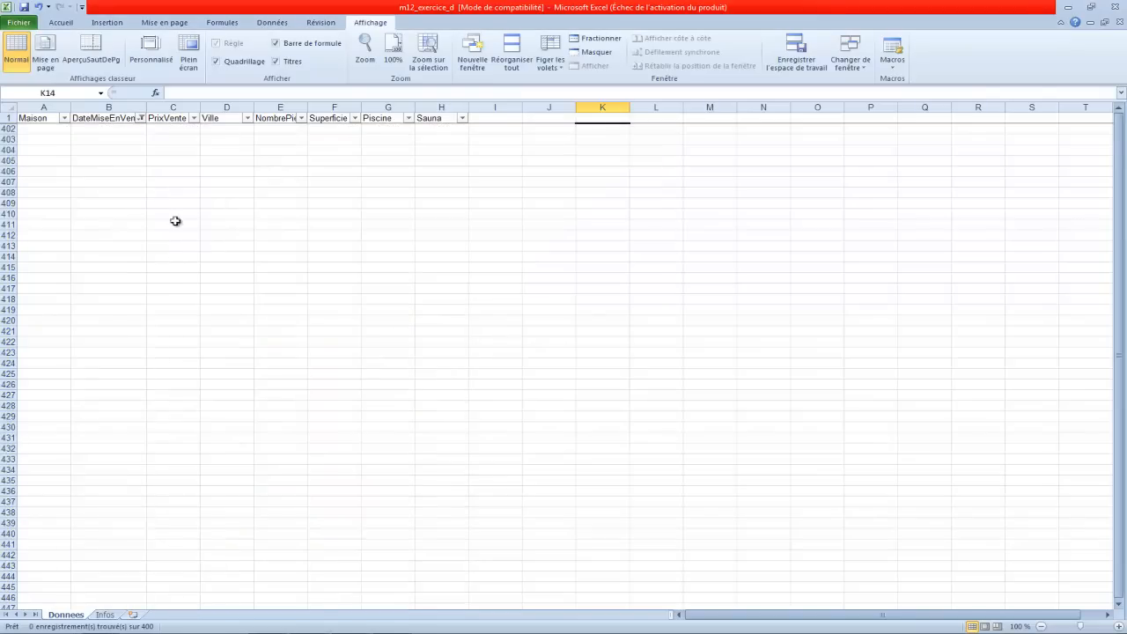
scroll(451, 345, "down", 4)
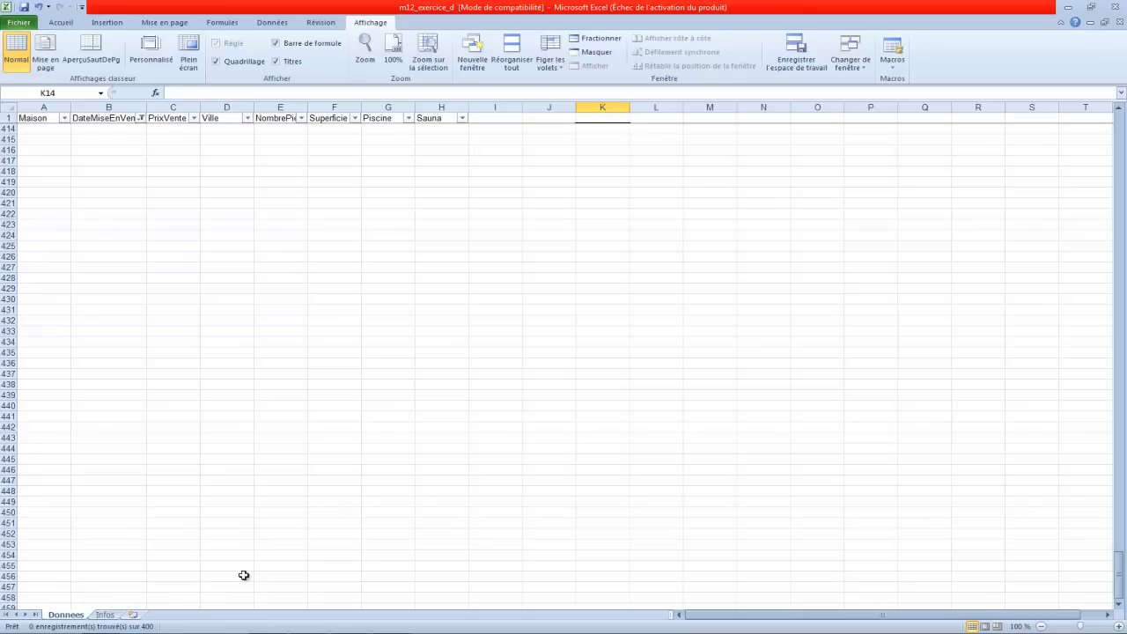
Step: Clear the filter from DateMiseEnVente and return to the first records of the Donnees sheet
left_click(140, 118)
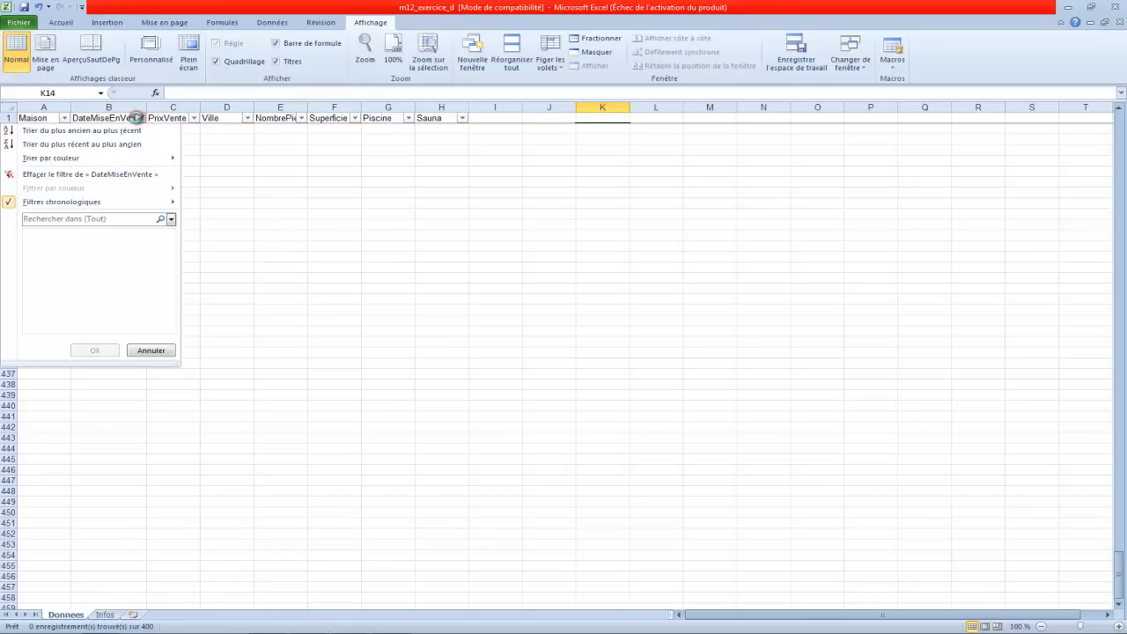
left_click(164, 349)
left_click(134, 106)
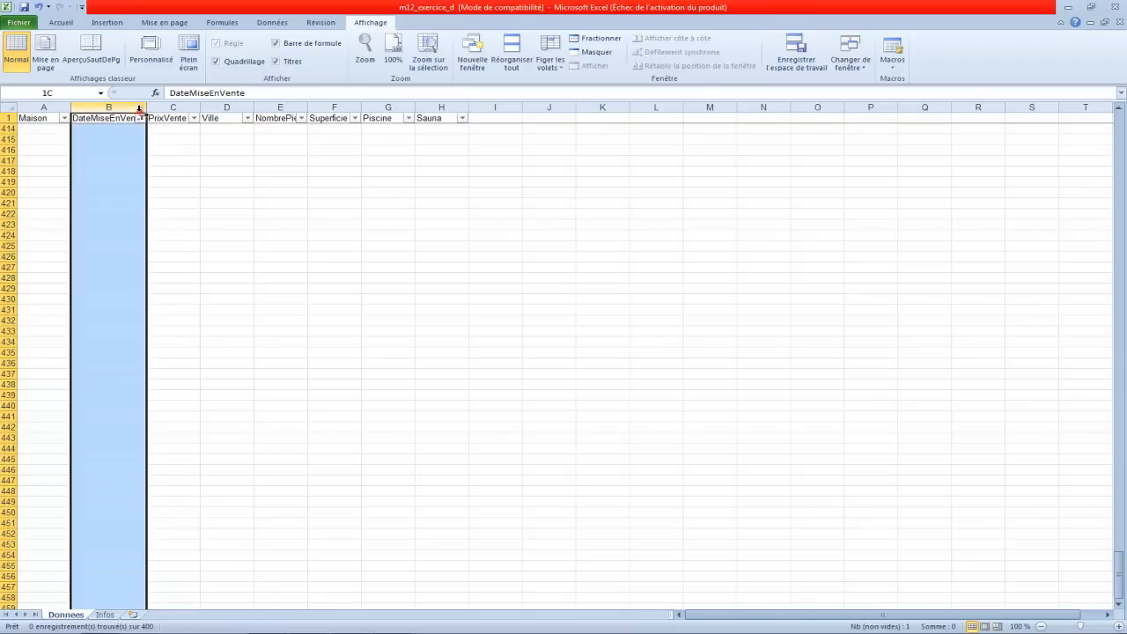
left_click(140, 118)
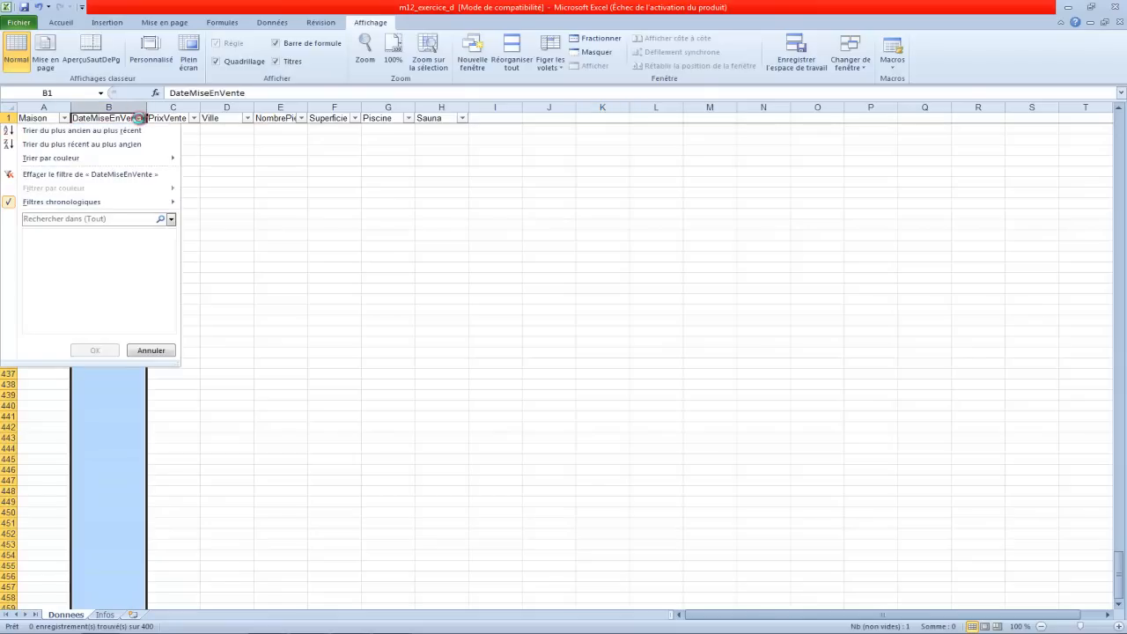
left_click(128, 175)
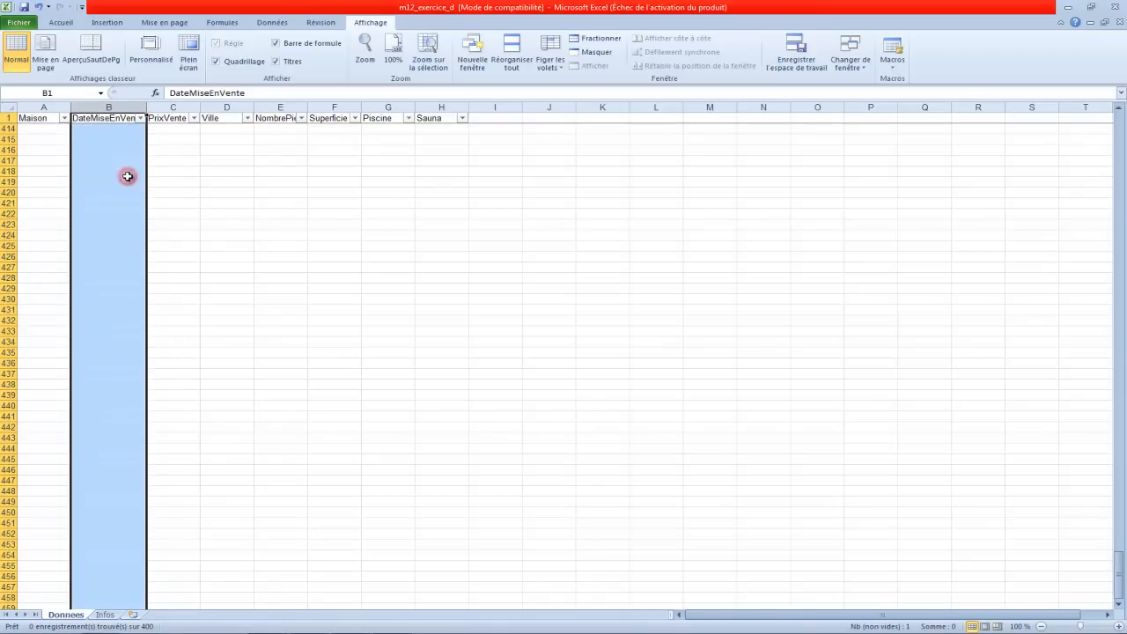
left_click(246, 184)
scroll(201, 170, "up", 5)
scroll(200, 170, "up", 20)
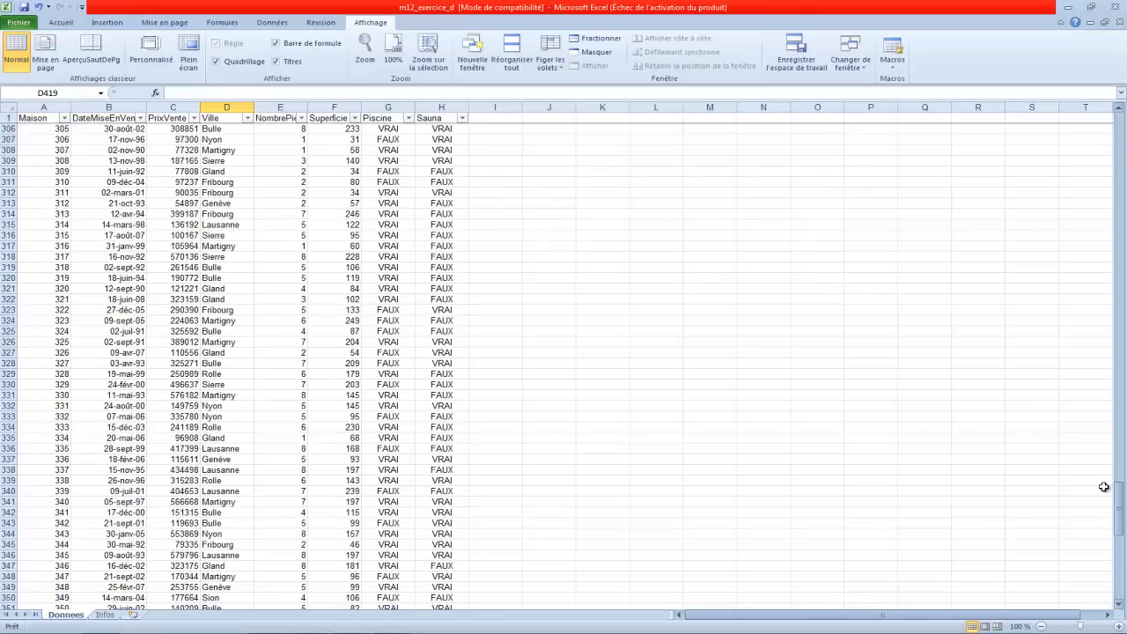
left_click_drag(1118, 490, 1115, 489)
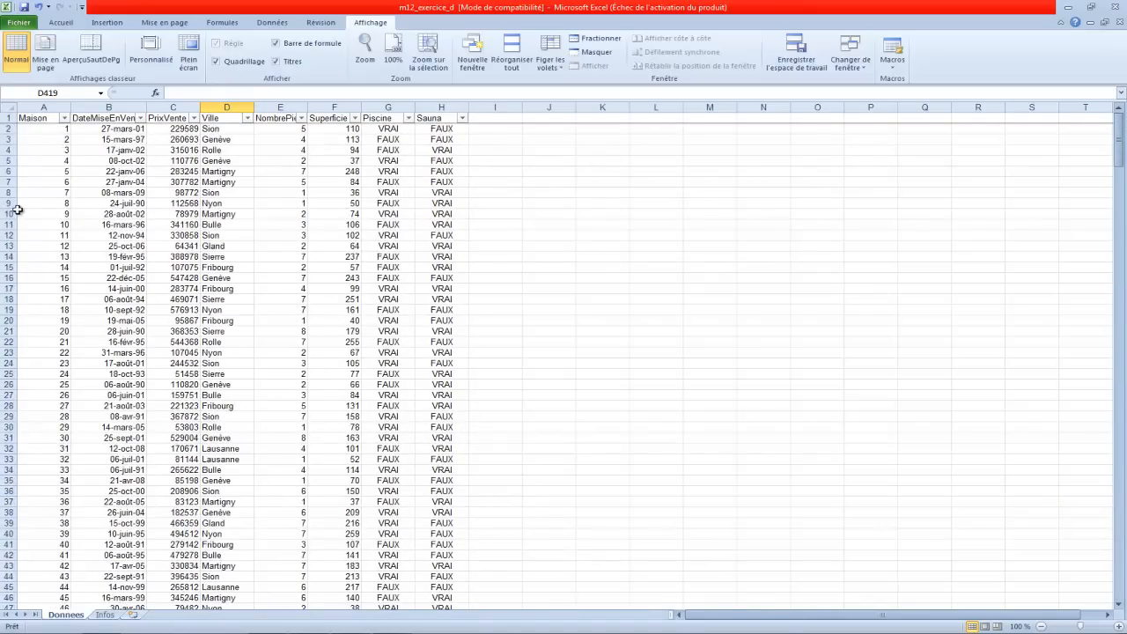
Step: Filter DateMiseEnVente with Entre to keep dates from 01.01.1998 through 31 décembre 2001
left_click(137, 118)
mouse_move(95, 211)
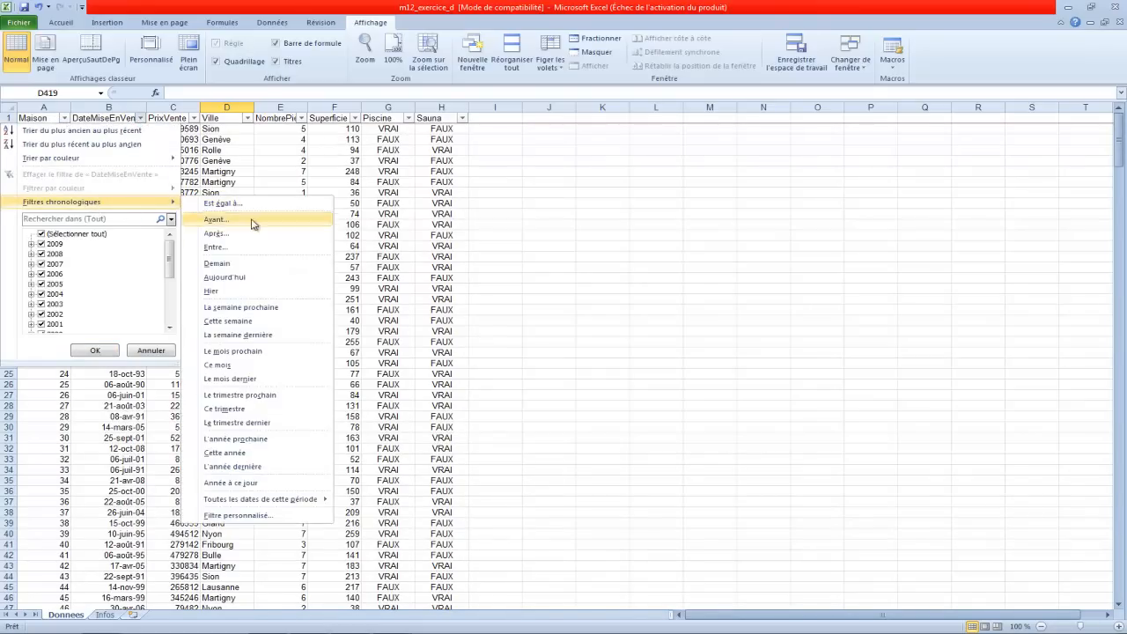
left_click(249, 252)
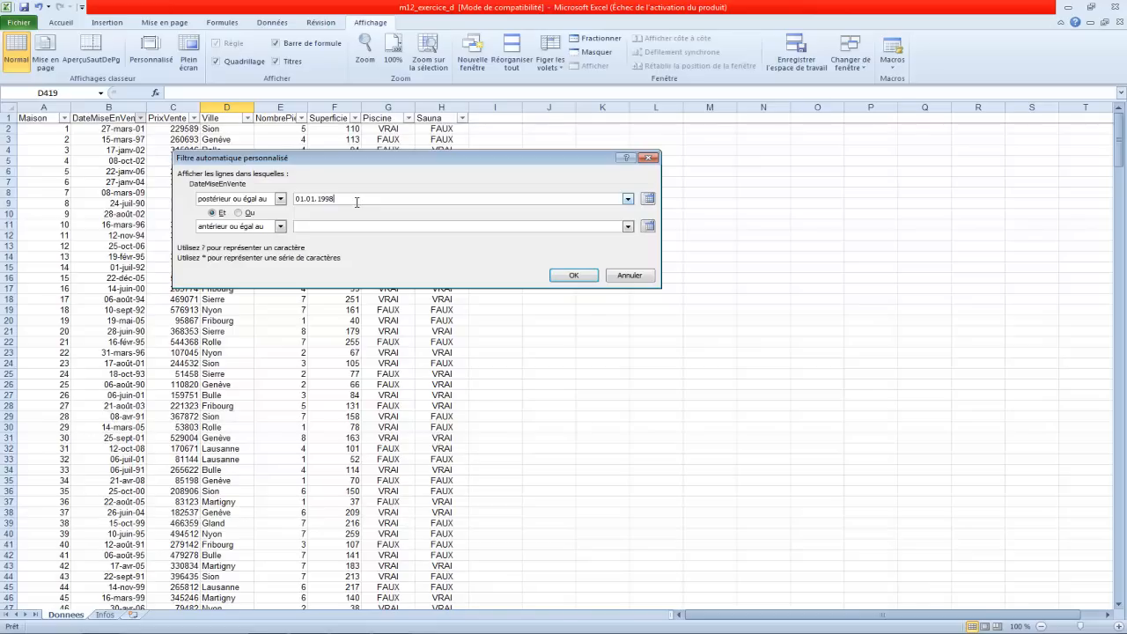
left_click(327, 227)
left_click(572, 276)
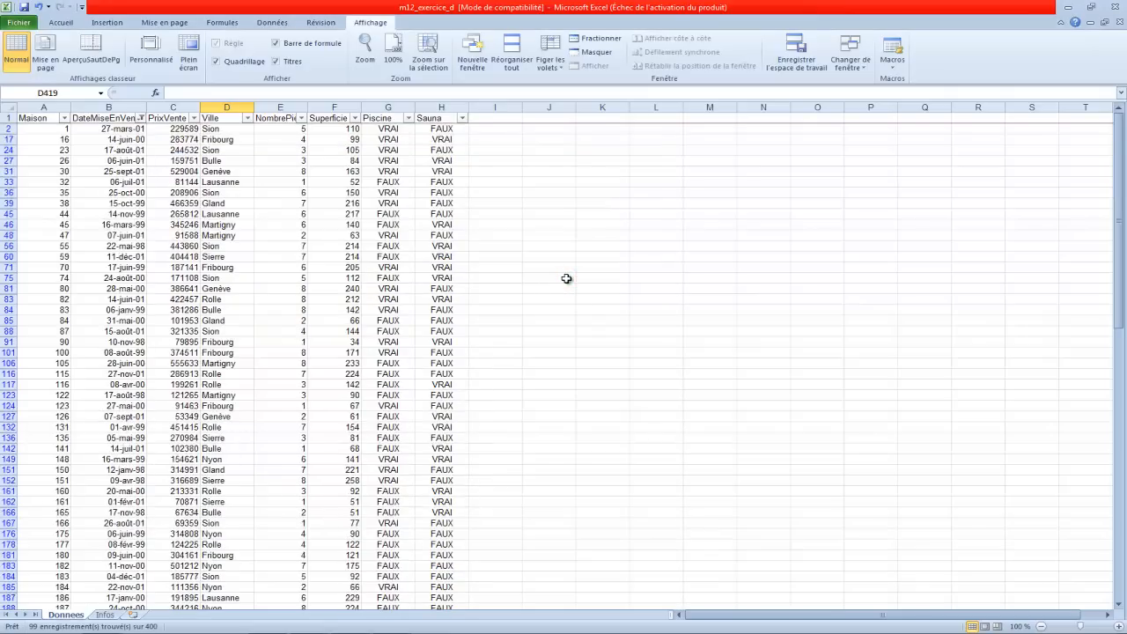
Step: Recheck the Exercise 1 criteria in Infos and filter the Piscine column in Donnees to keep only VRAI
left_click(105, 615)
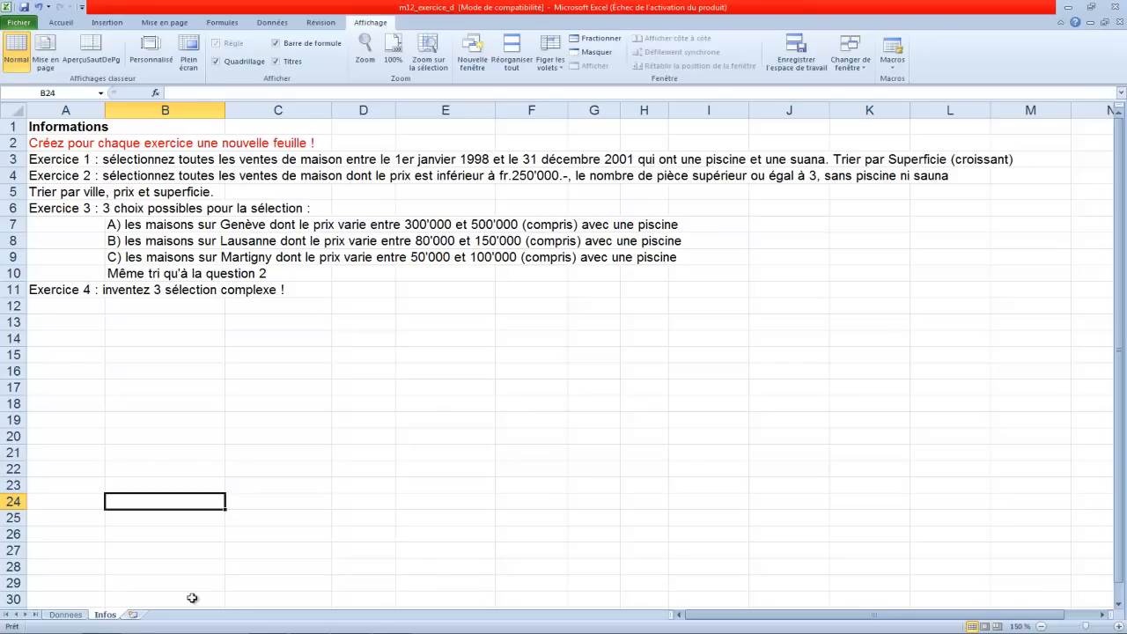
left_click(62, 615)
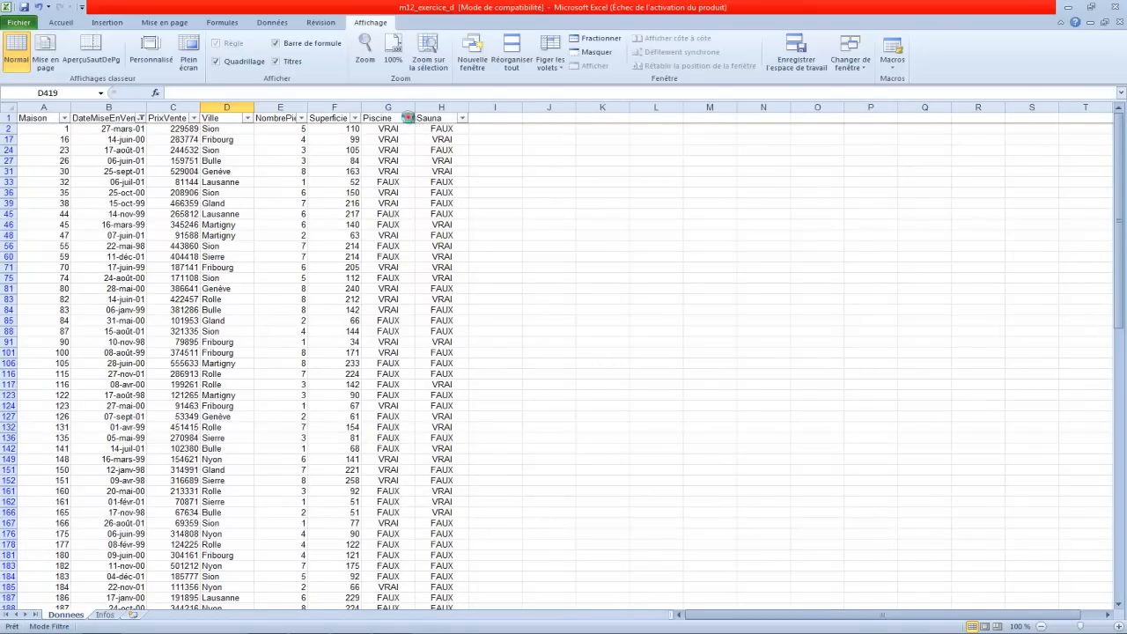
left_click(408, 117)
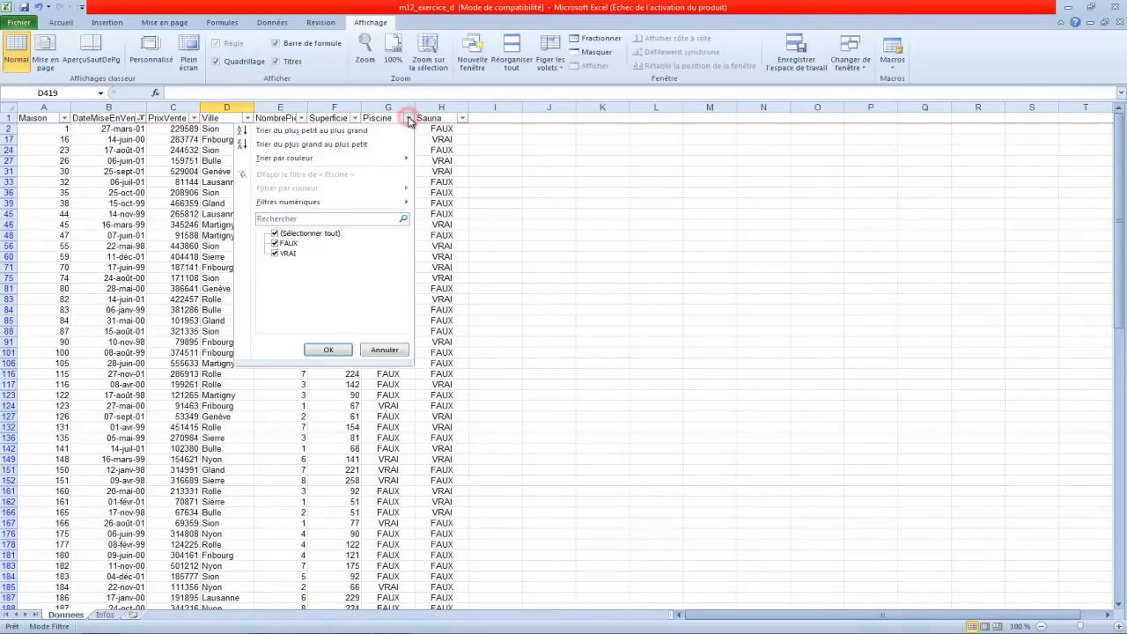
left_click(274, 243)
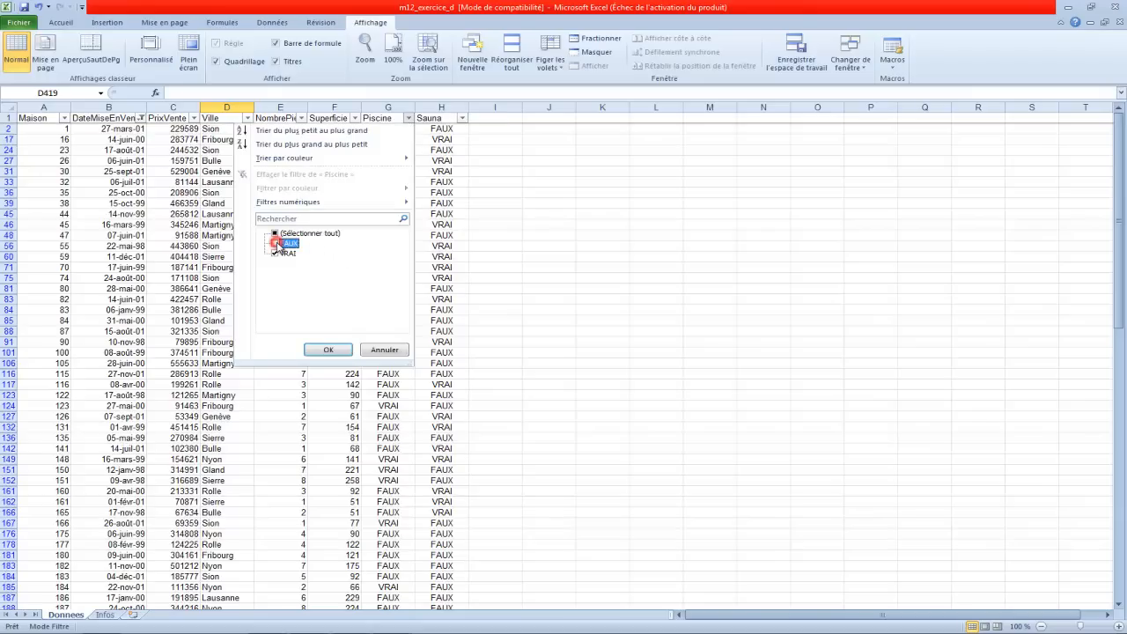
left_click(328, 351)
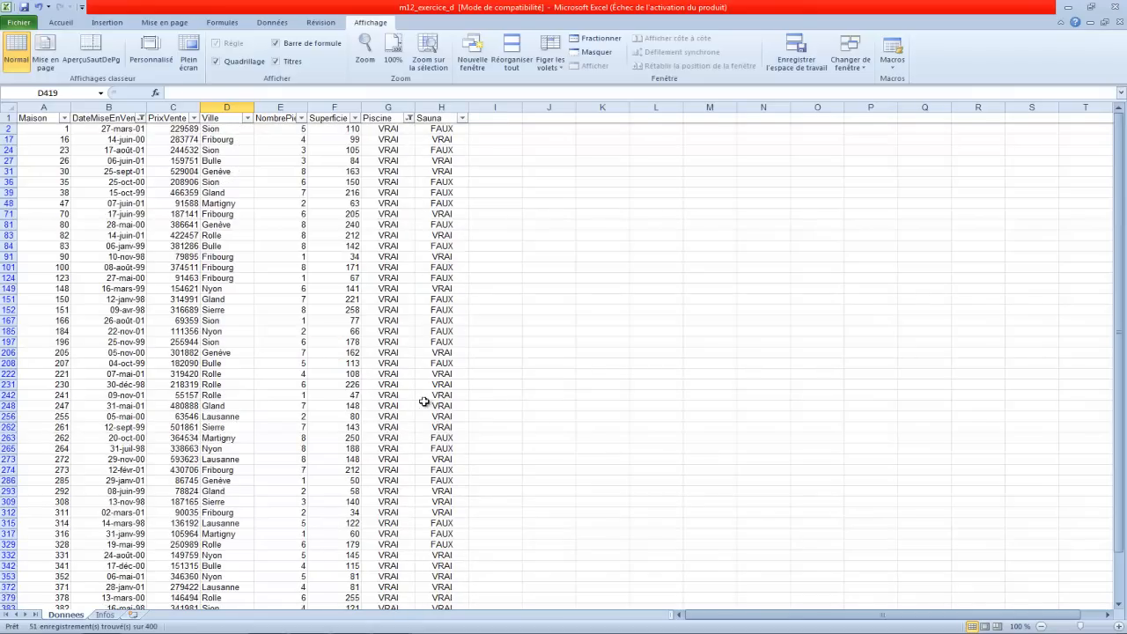
Step: Filter the Sauna column in Donnees to keep only VRAI
left_click(463, 118)
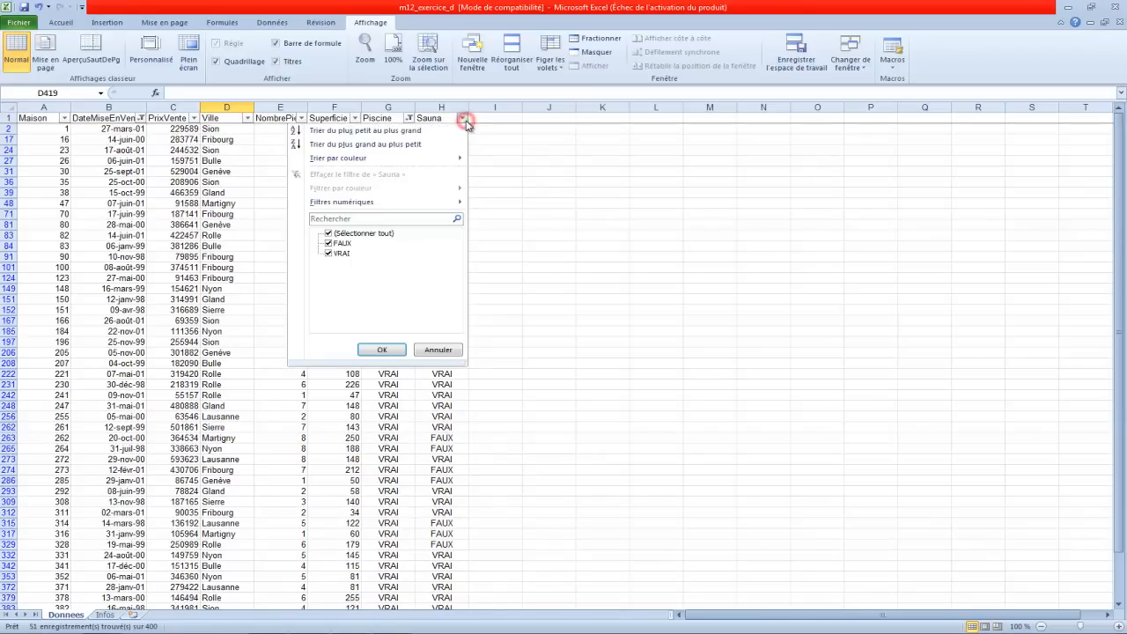
left_click(330, 244)
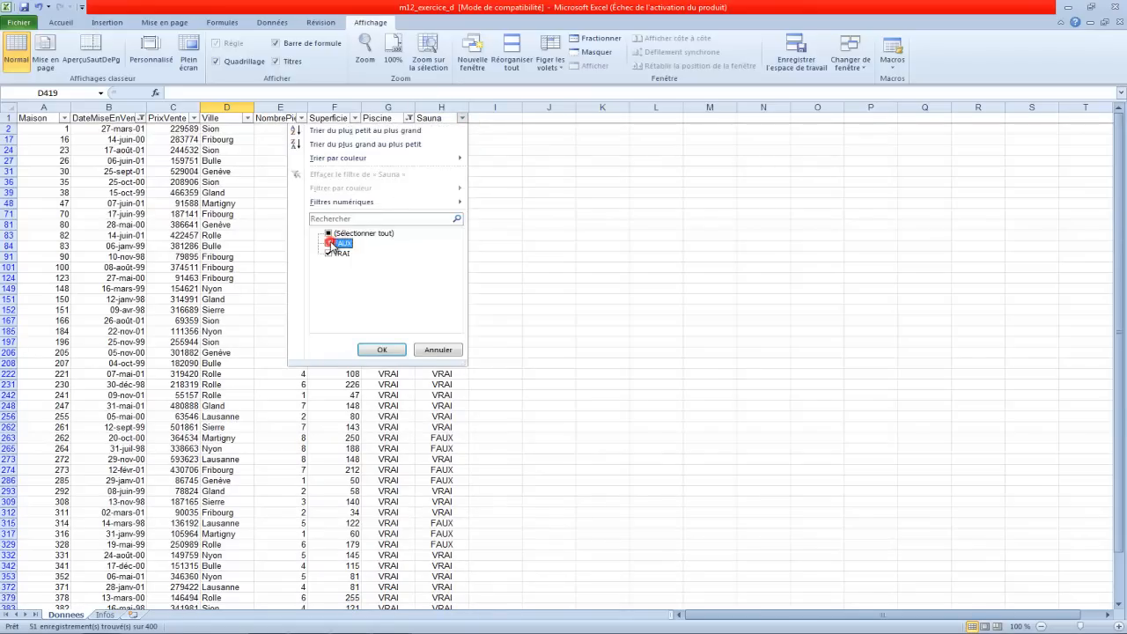
left_click(382, 349)
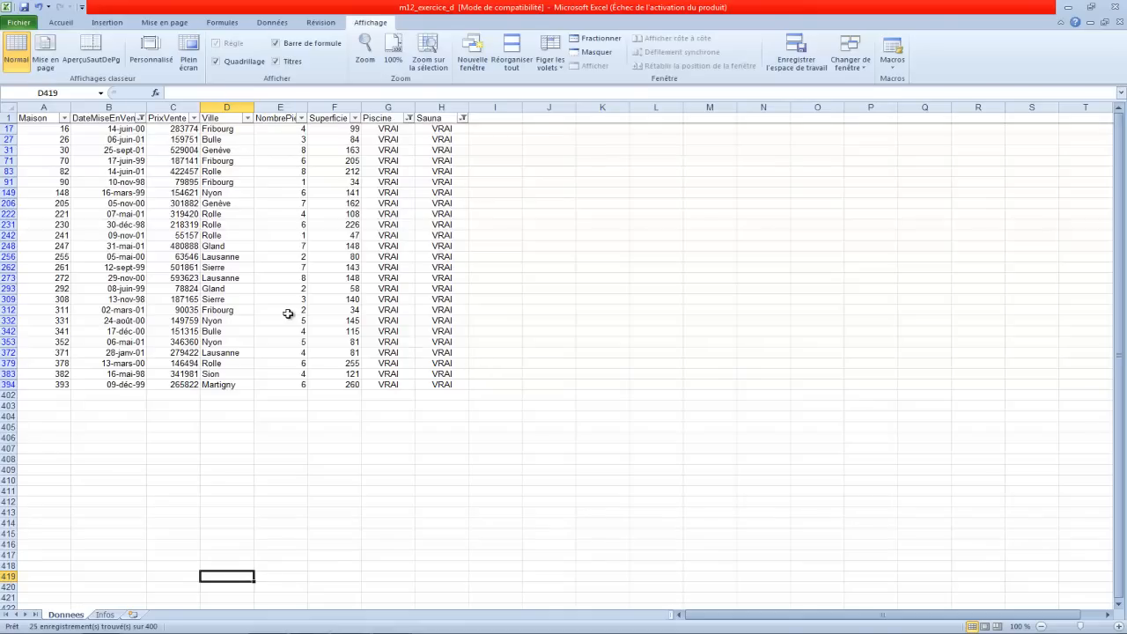
Step: Recheck the Exercise 1 sort instruction in Infos and sort the filtered Donnees rows by Superficie from smallest to largest
left_click(107, 614)
left_click(79, 614)
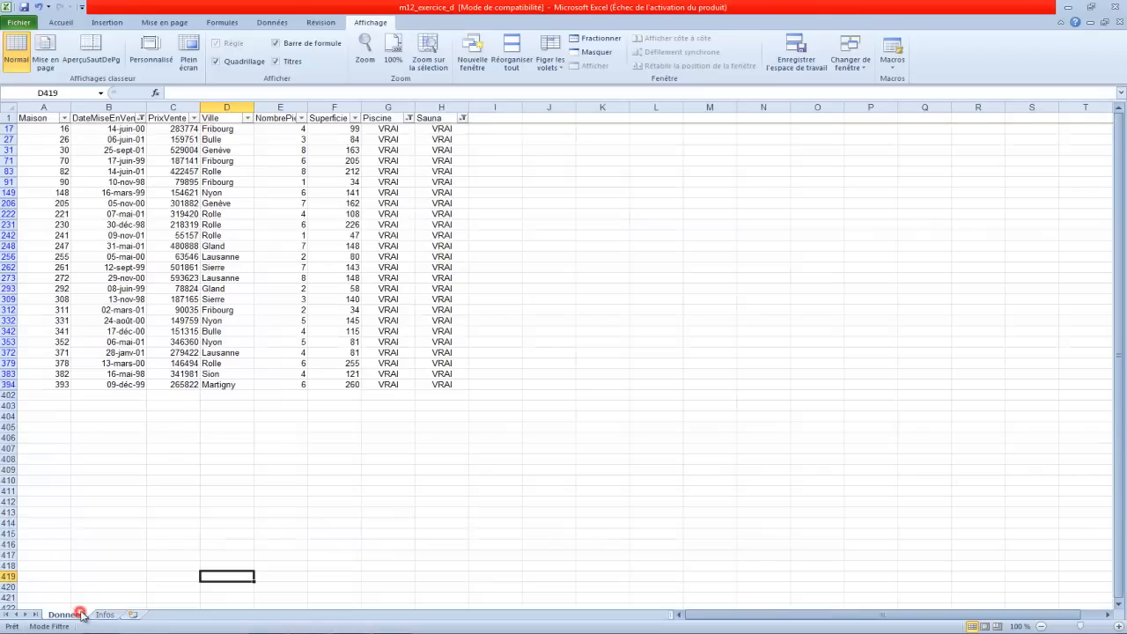
left_click(354, 118)
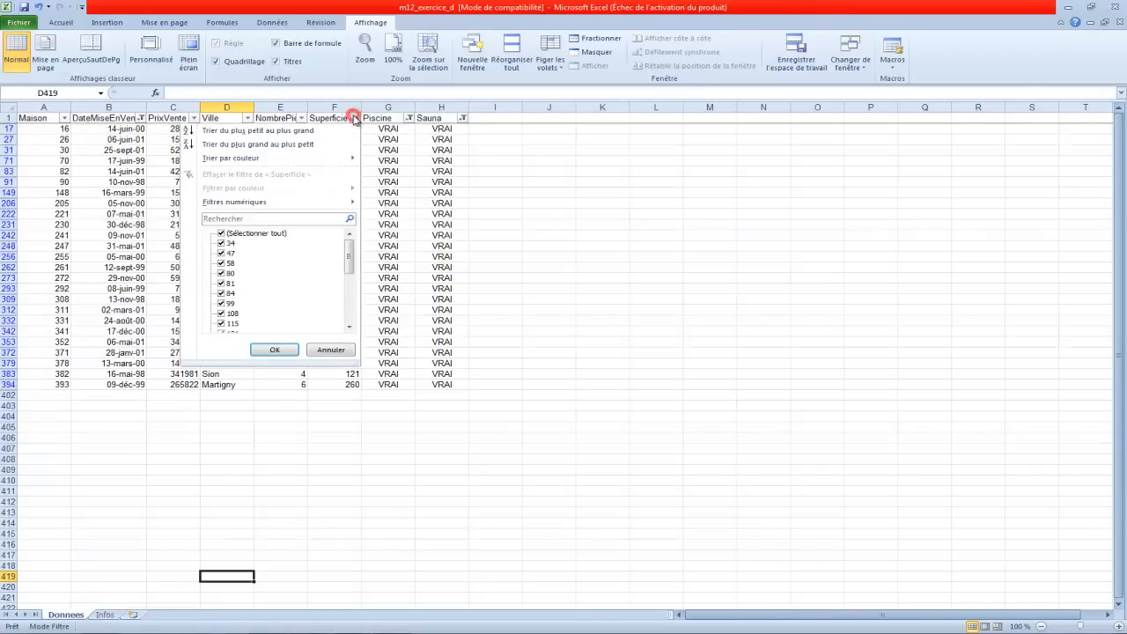
left_click(302, 133)
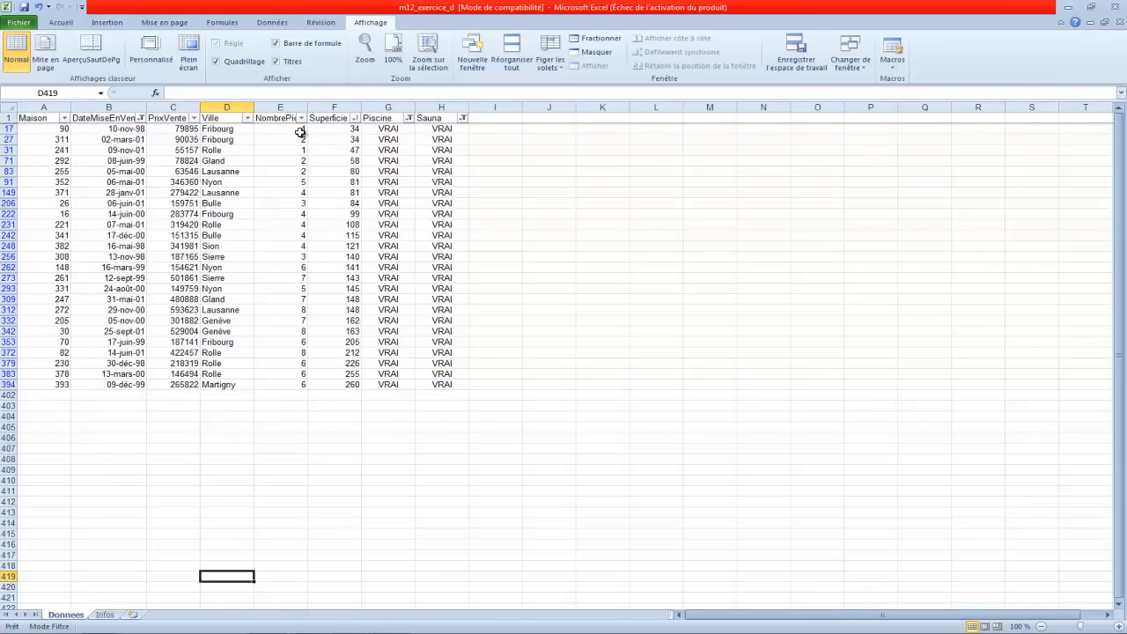
Step: Copy the filtered table with its headers and add a new sheet named 1a after Infos
left_click_drag(33, 118, 438, 385)
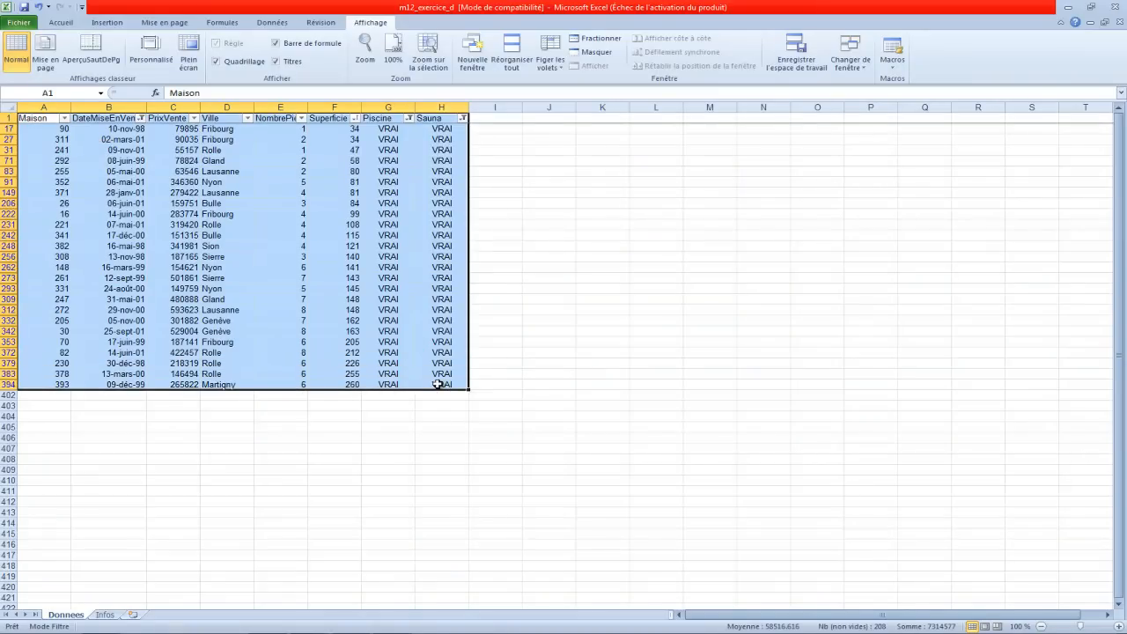
key("ctrl+c")
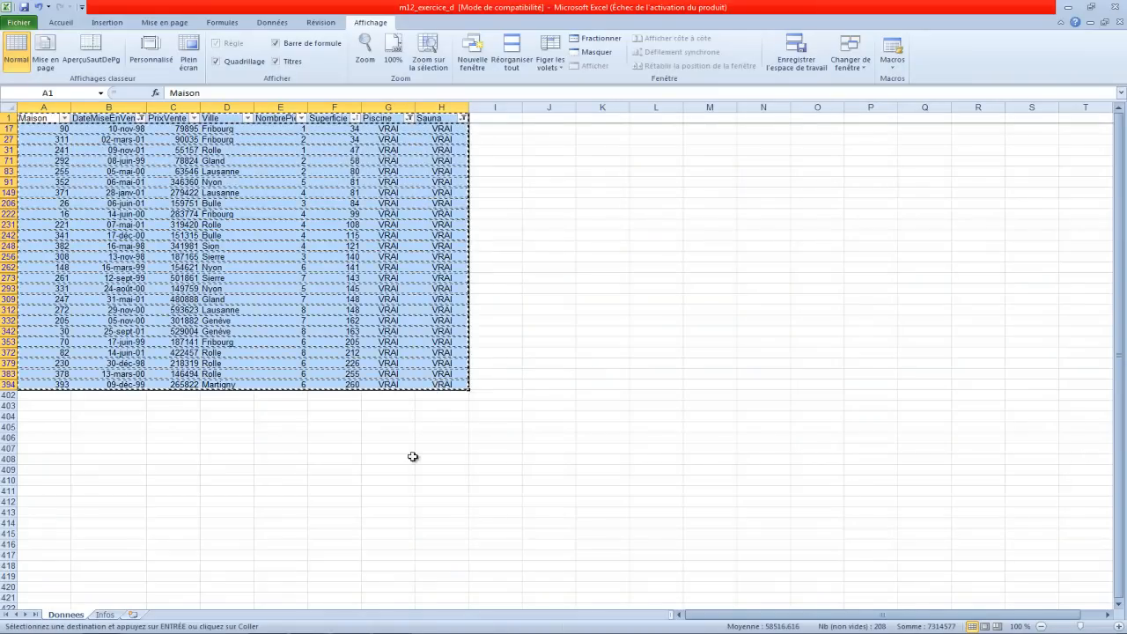
left_click(105, 615)
left_click(131, 615)
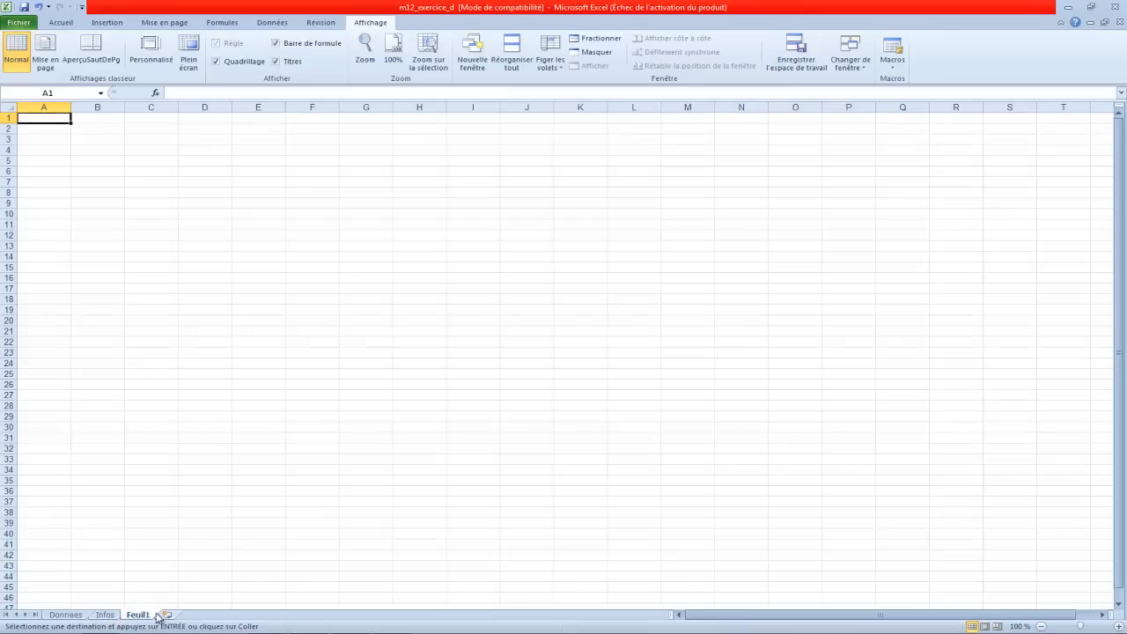
left_click(146, 614)
type("1")
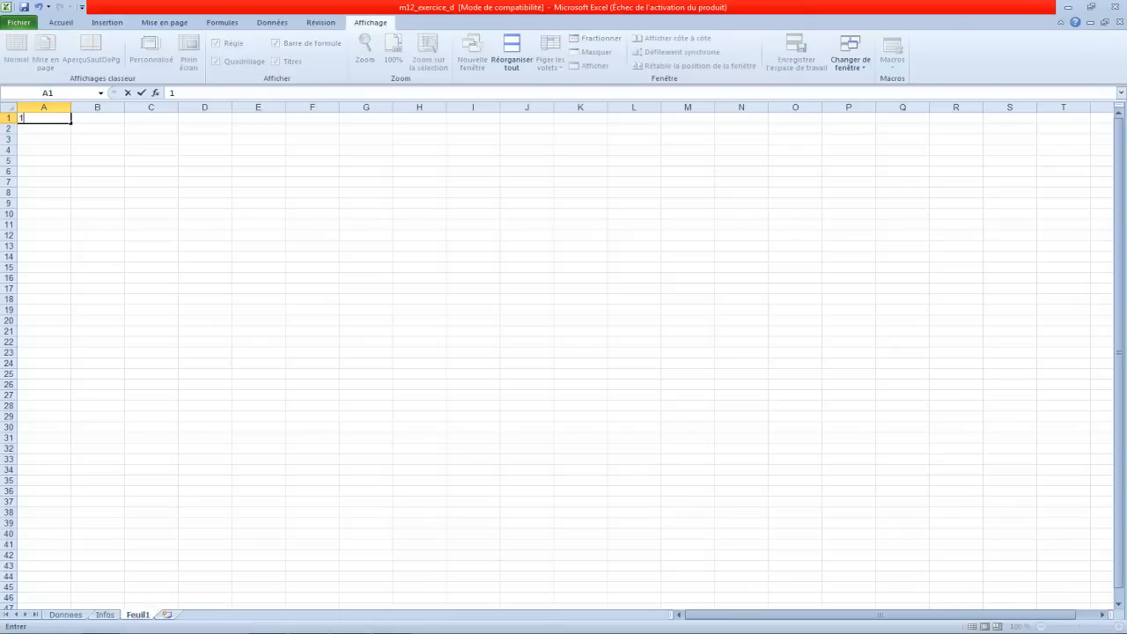
left_click(138, 614)
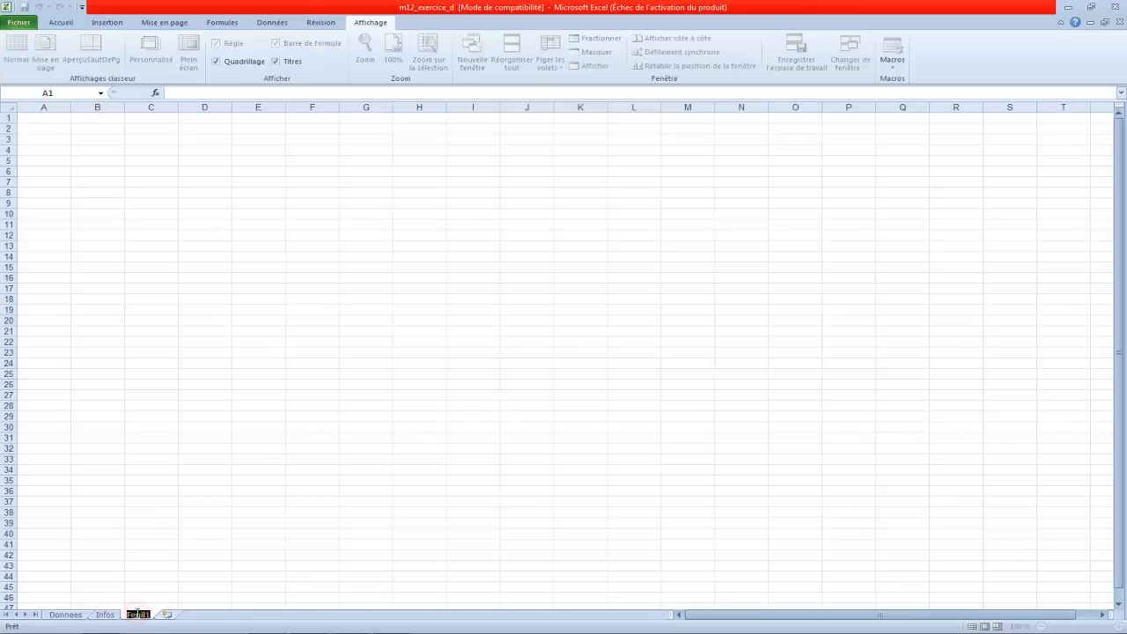
type("1a")
key("Return")
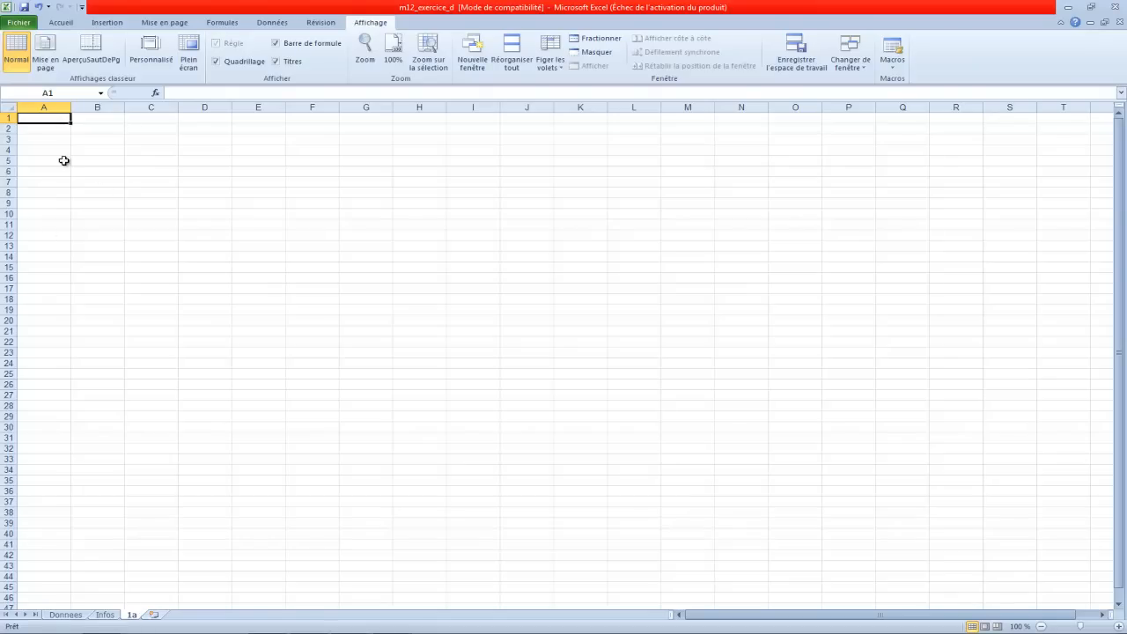
Step: Copy the filtered Donnees table, headers included, into sheet 1a starting at cell A1
left_click(50, 118)
left_click(67, 614)
left_click_drag(48, 117, 445, 384)
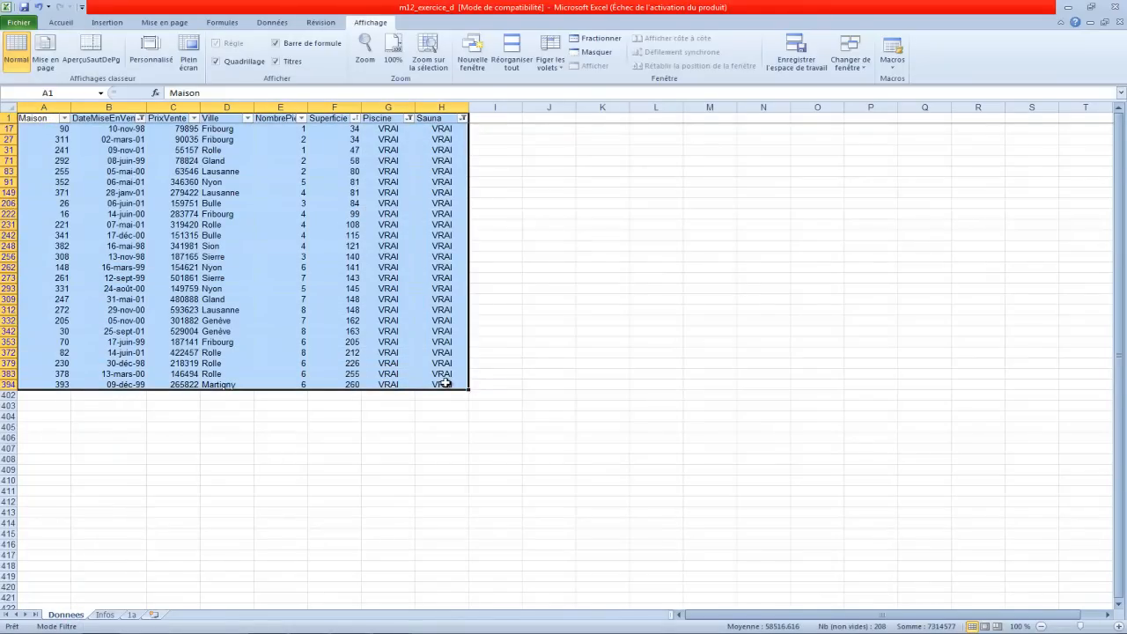
key("ctrl+c")
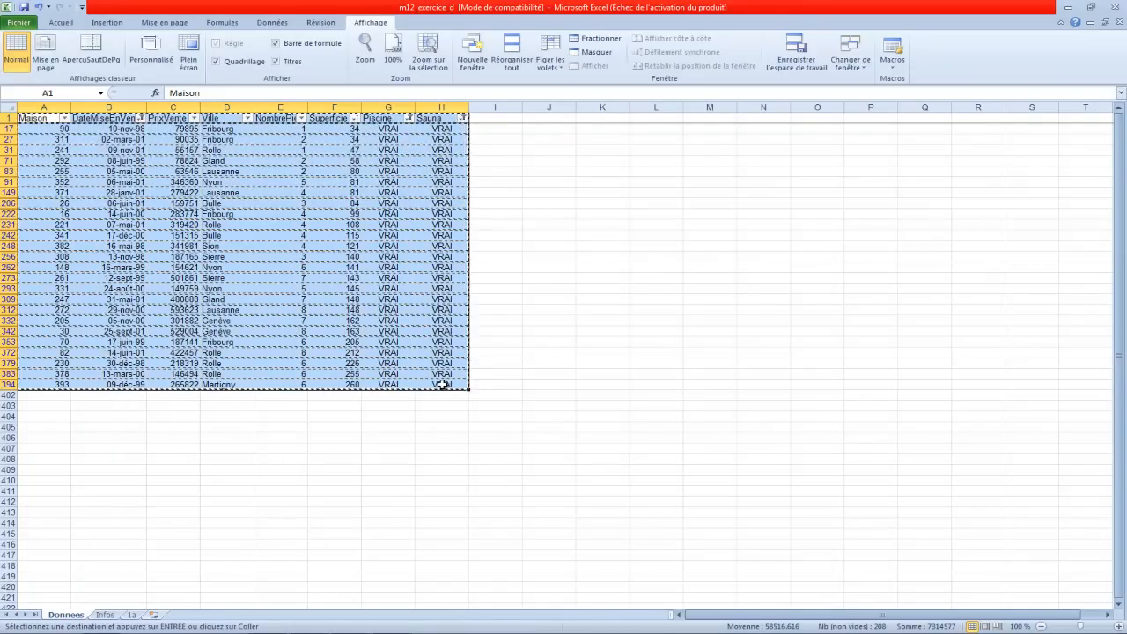
left_click(129, 613)
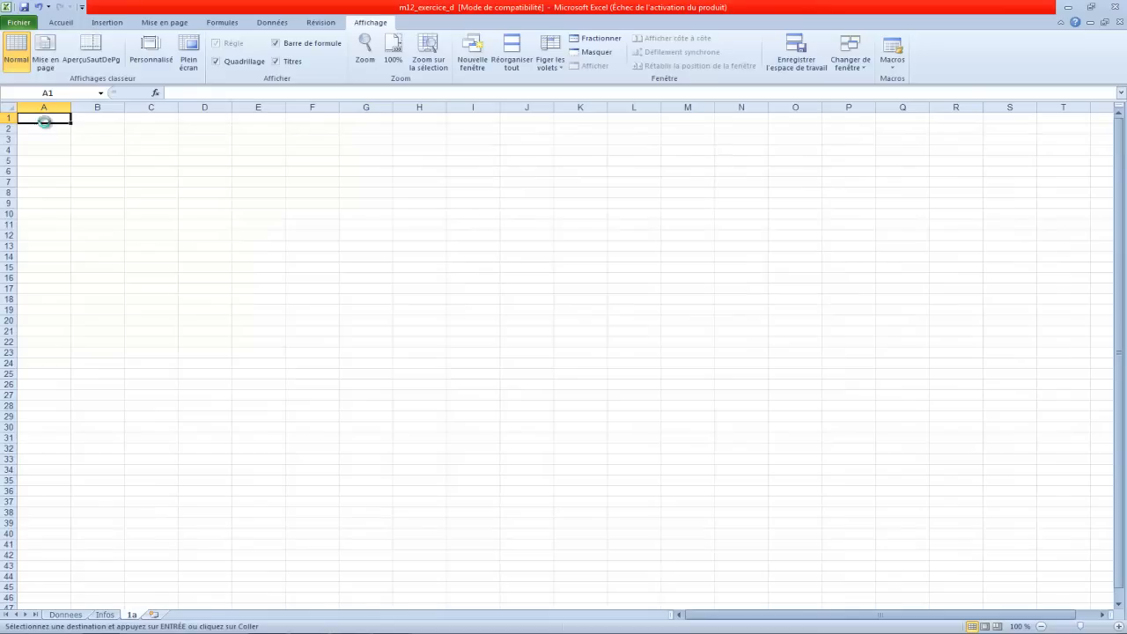
key("ctrl+v")
left_click(556, 276)
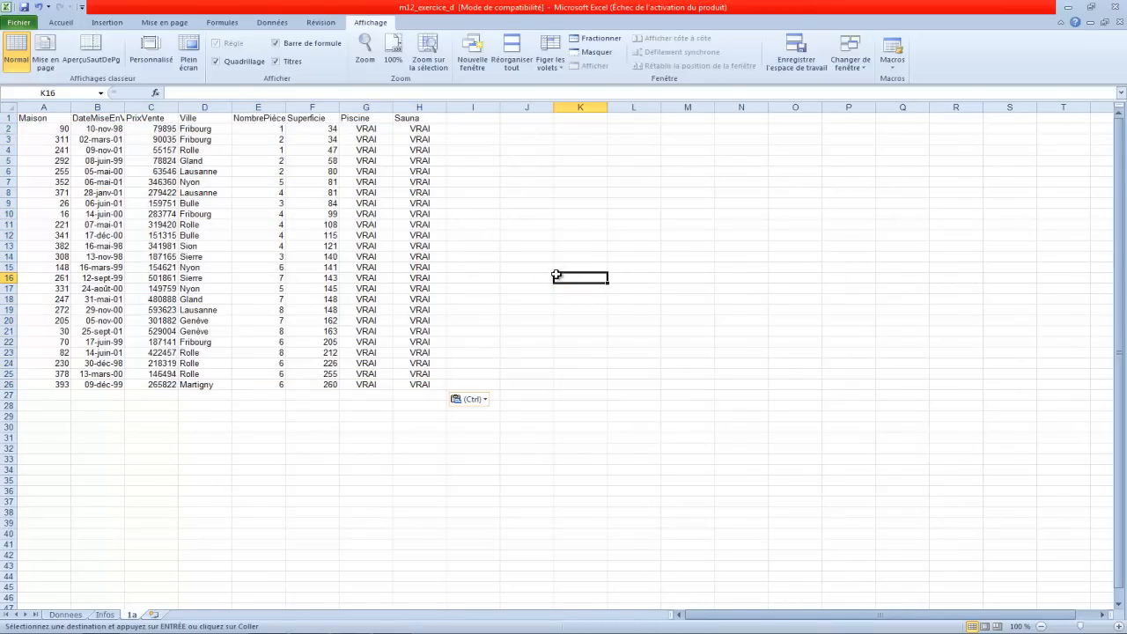
Step: Add another new sheet after 1a and name it 2a
left_click(155, 615)
left_click(162, 616)
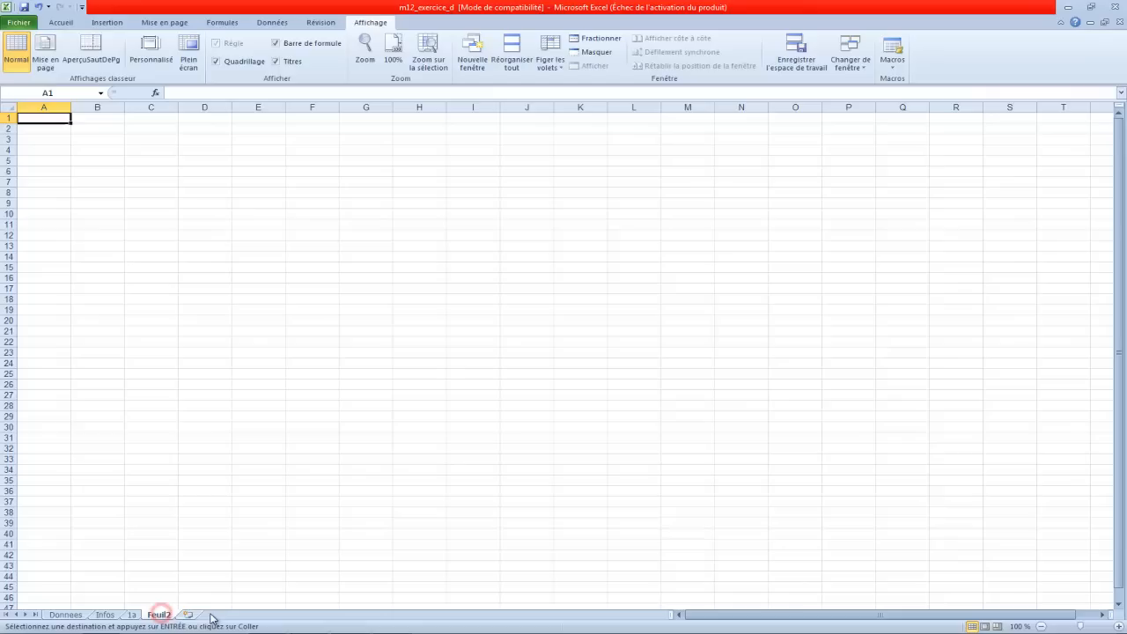
double_click(162, 616)
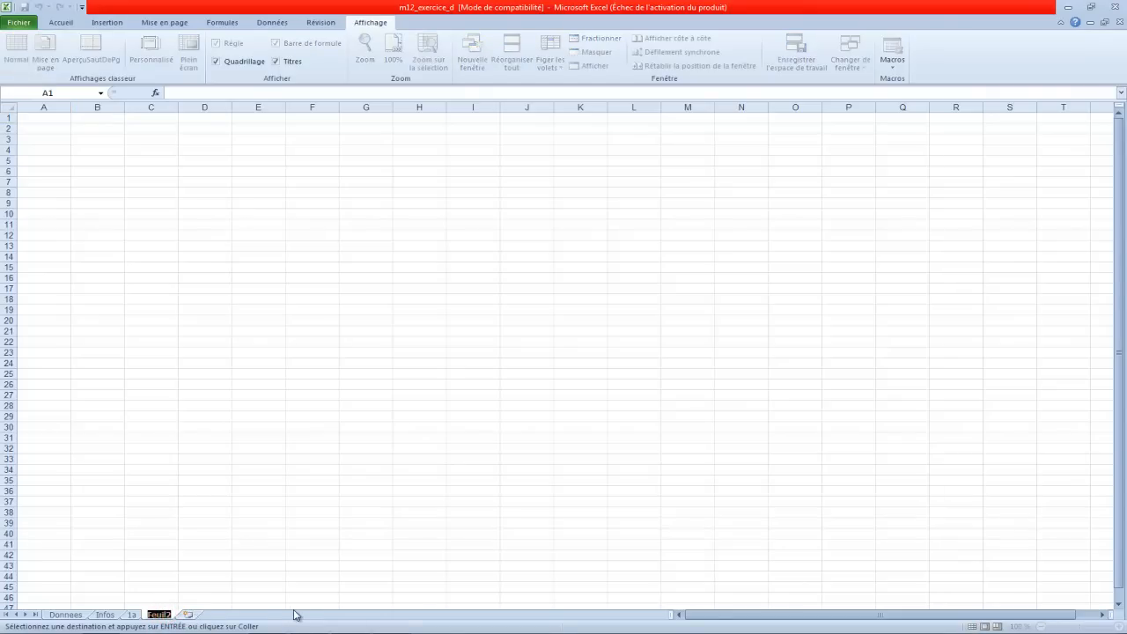
type("1")
key("BackSpace")
type("2a")
key("Return")
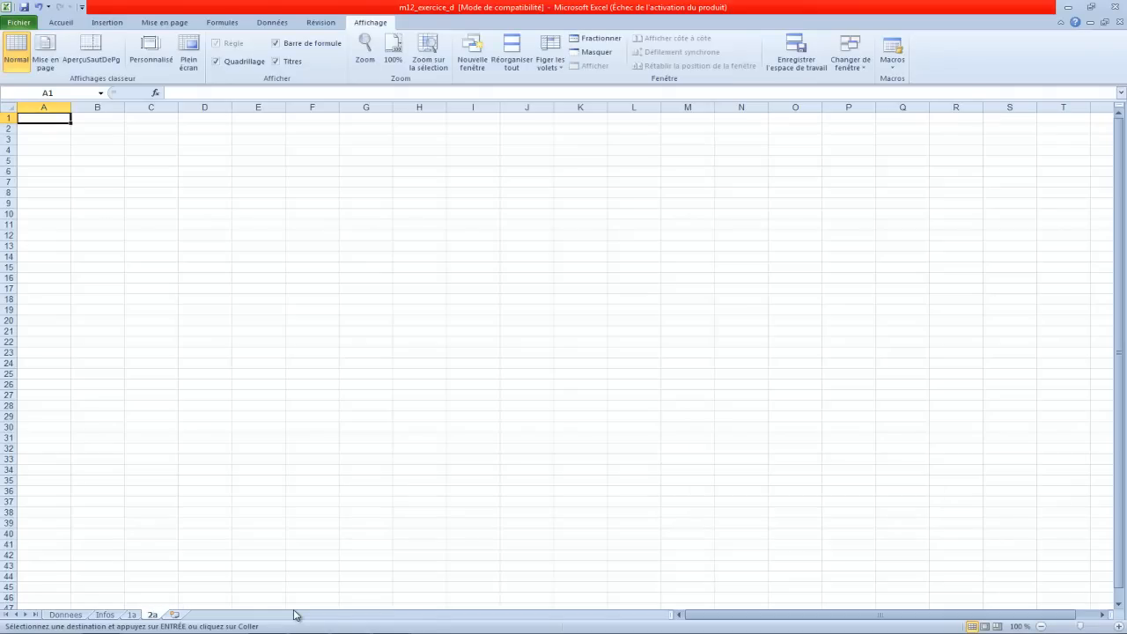
Step: Read the Exercise 2 criteria in Infos, return to Donnees and cancel the pending copy selection
left_click(66, 614)
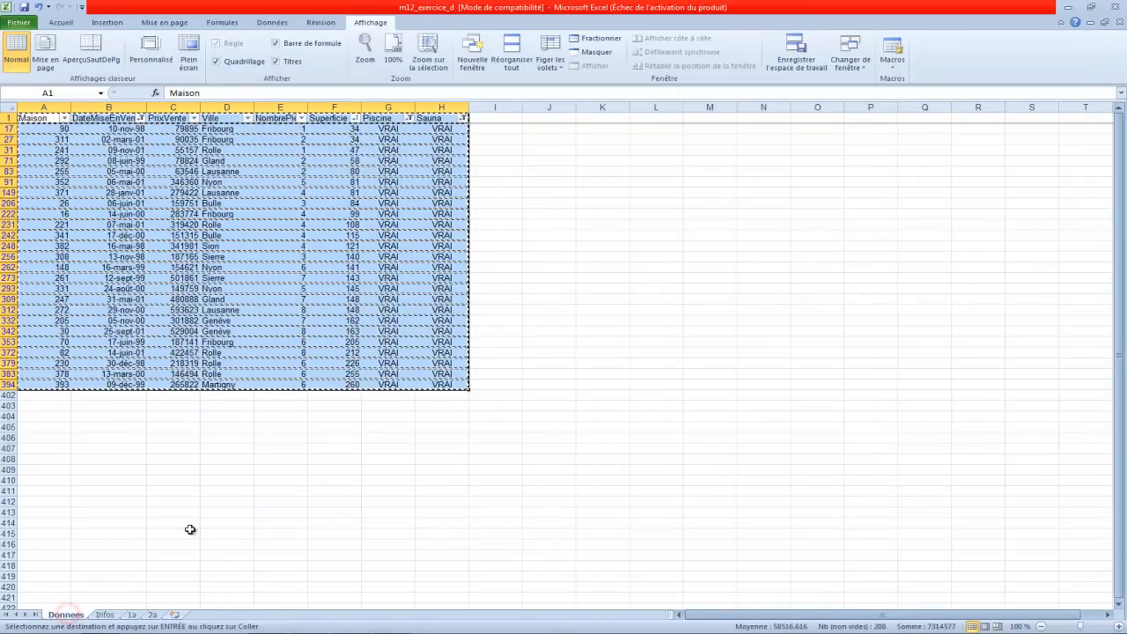
left_click(105, 614)
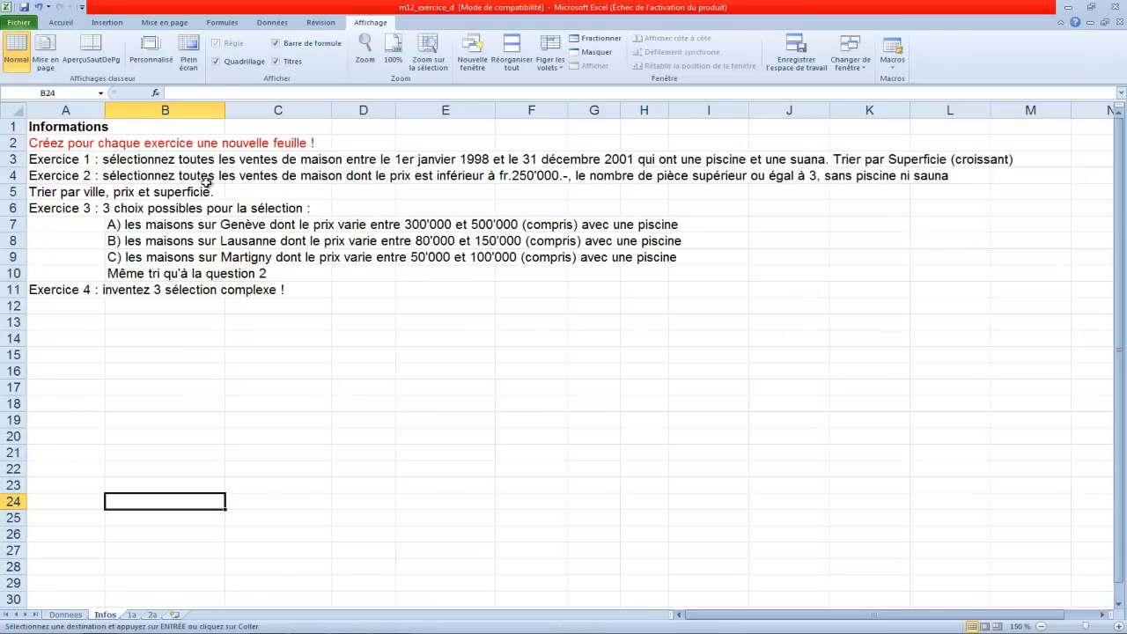
left_click(68, 614)
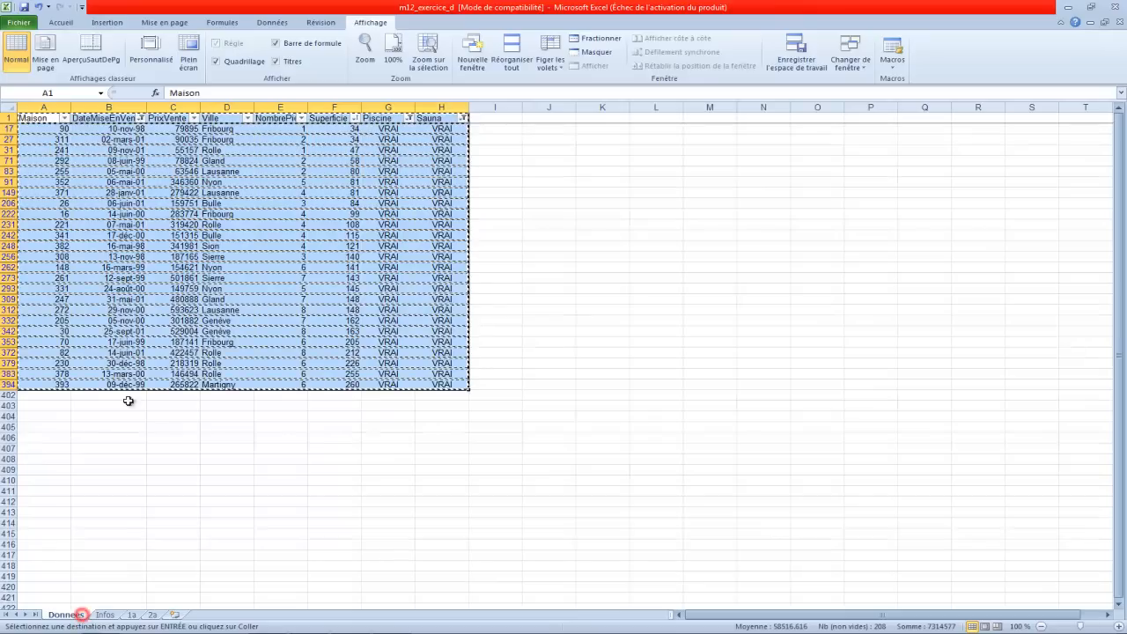
left_click(295, 459)
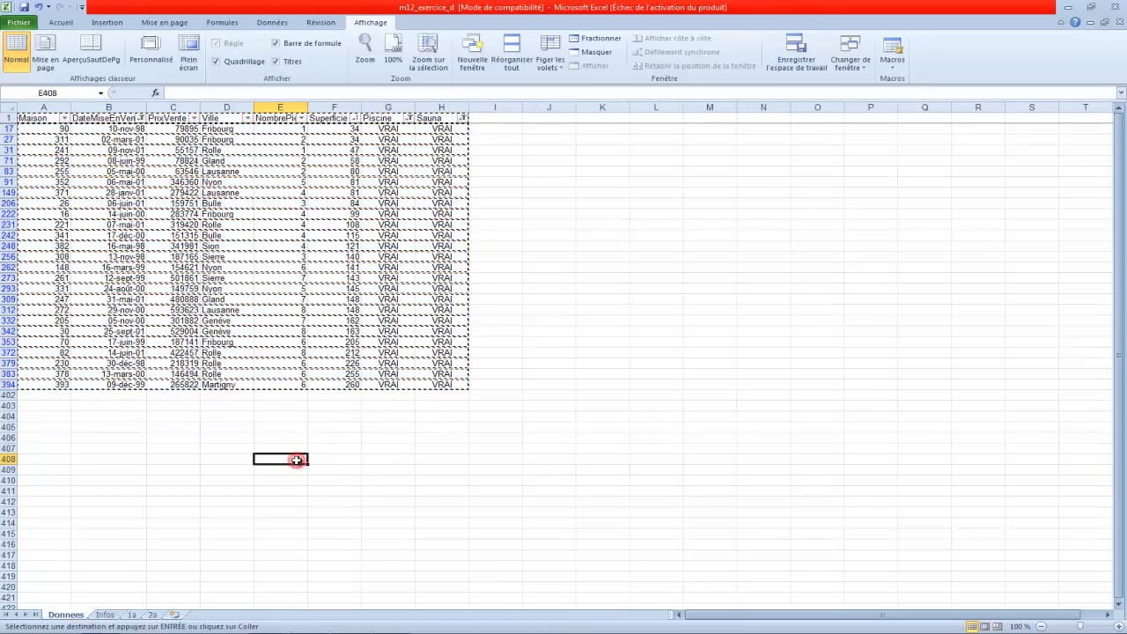
double_click(295, 460)
left_click(226, 428)
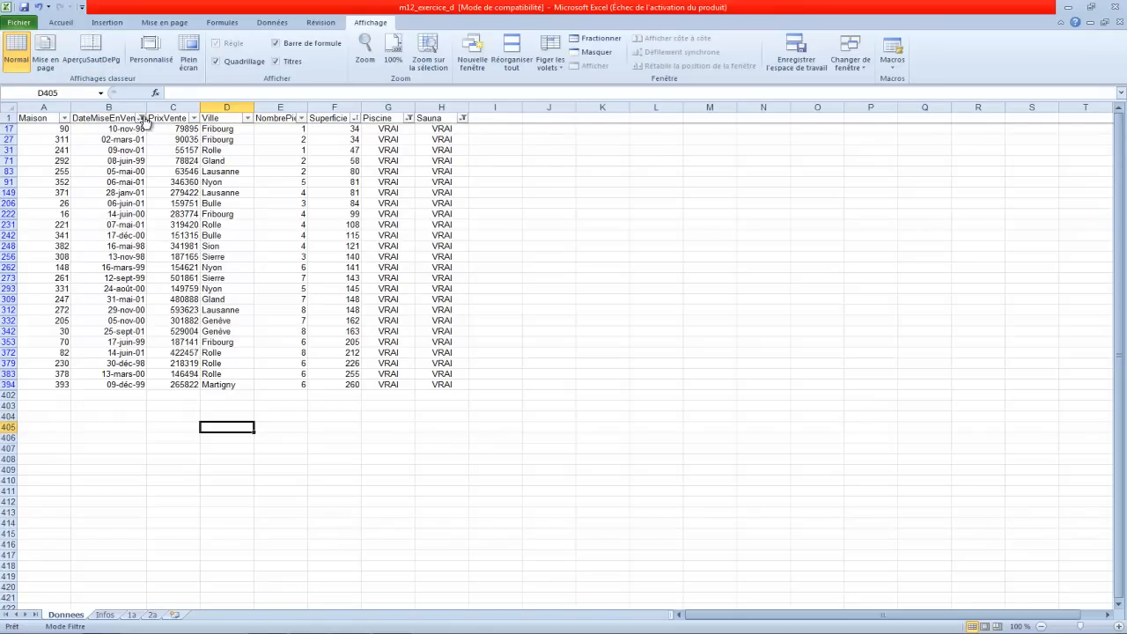
Step: Clear the filters on DateMiseEnVente, Piscine and Sauna, and restore the record order by sorting Maison from smallest to largest
left_click(142, 118)
left_click(112, 171)
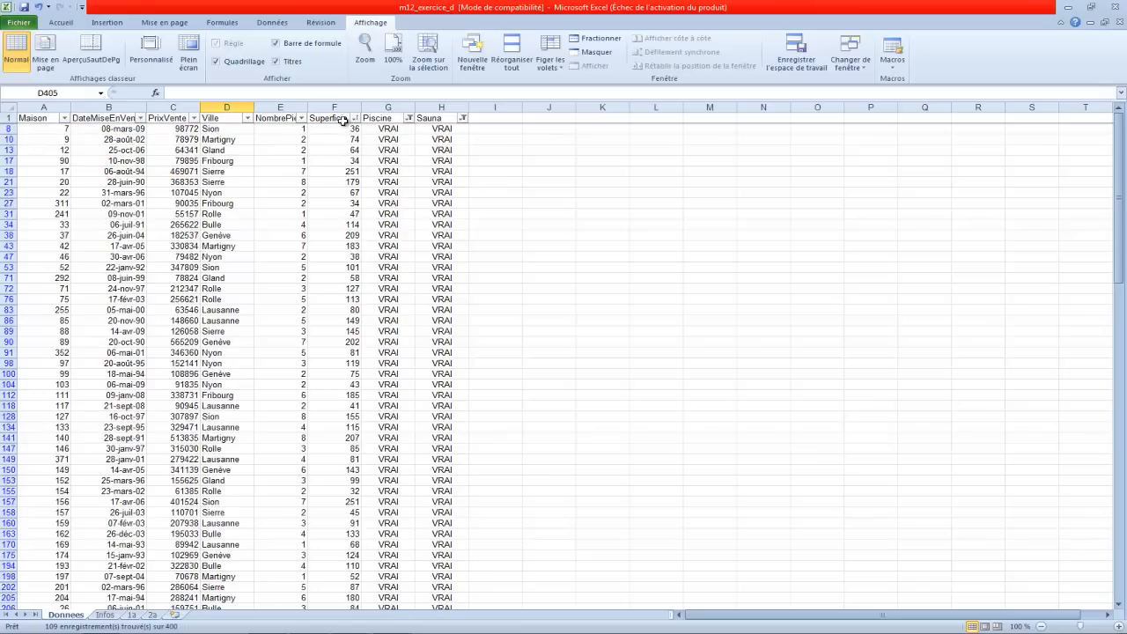
left_click(409, 118)
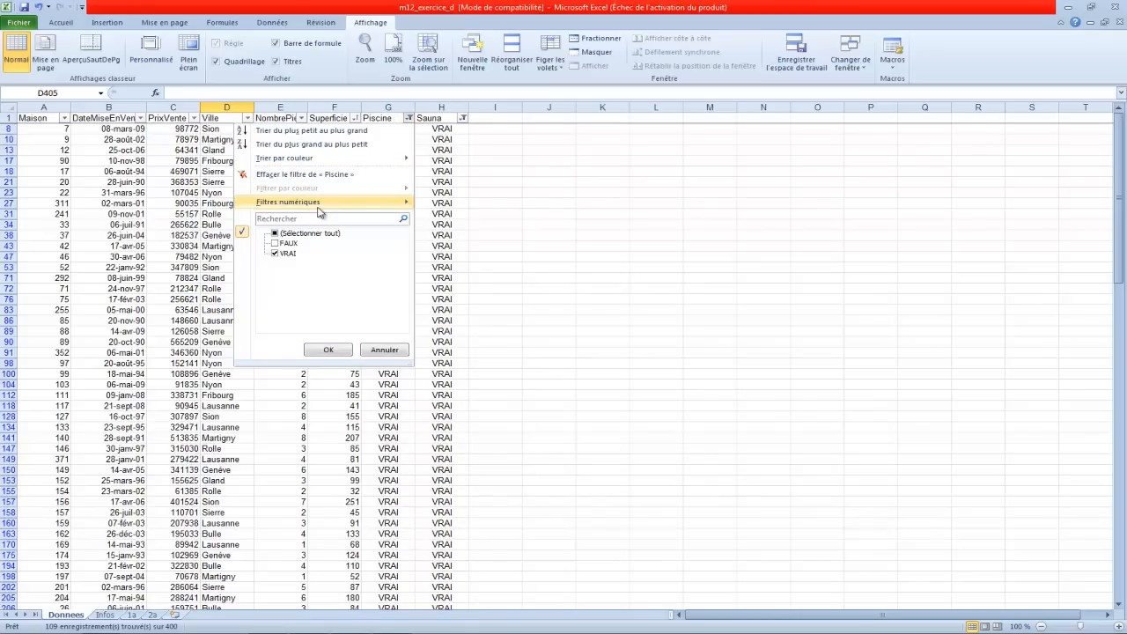
left_click(323, 172)
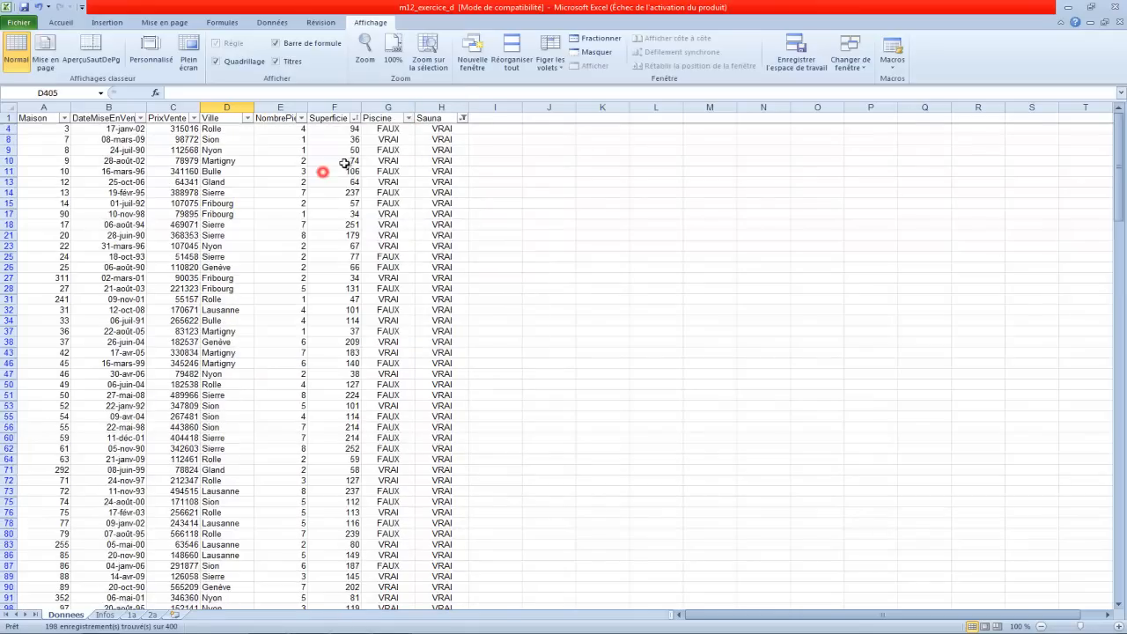
left_click(462, 118)
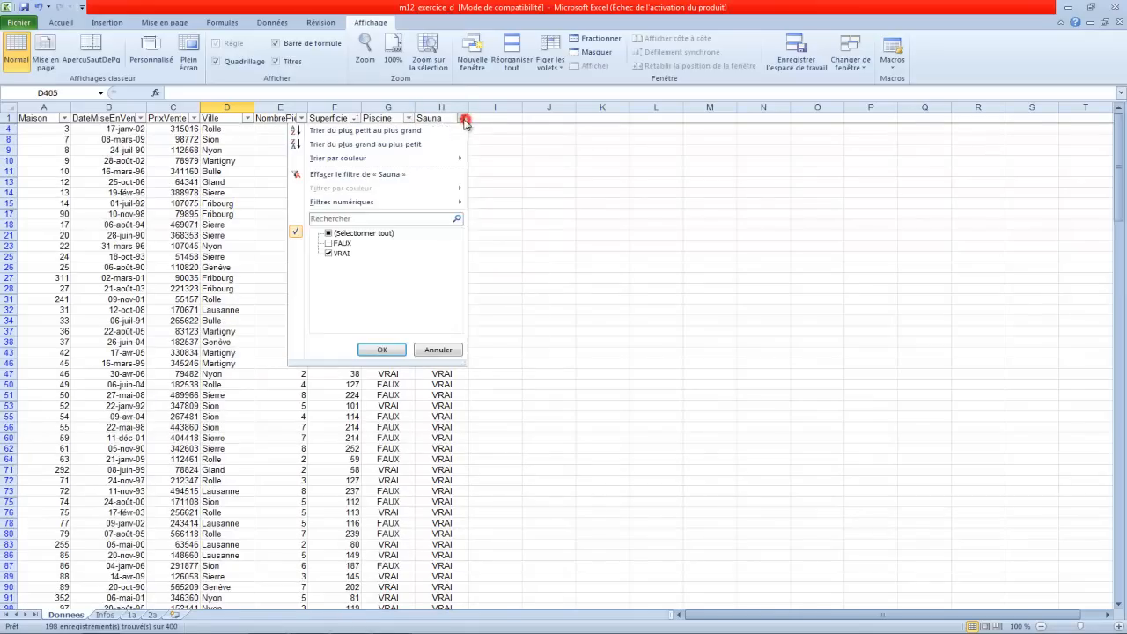
left_click(375, 176)
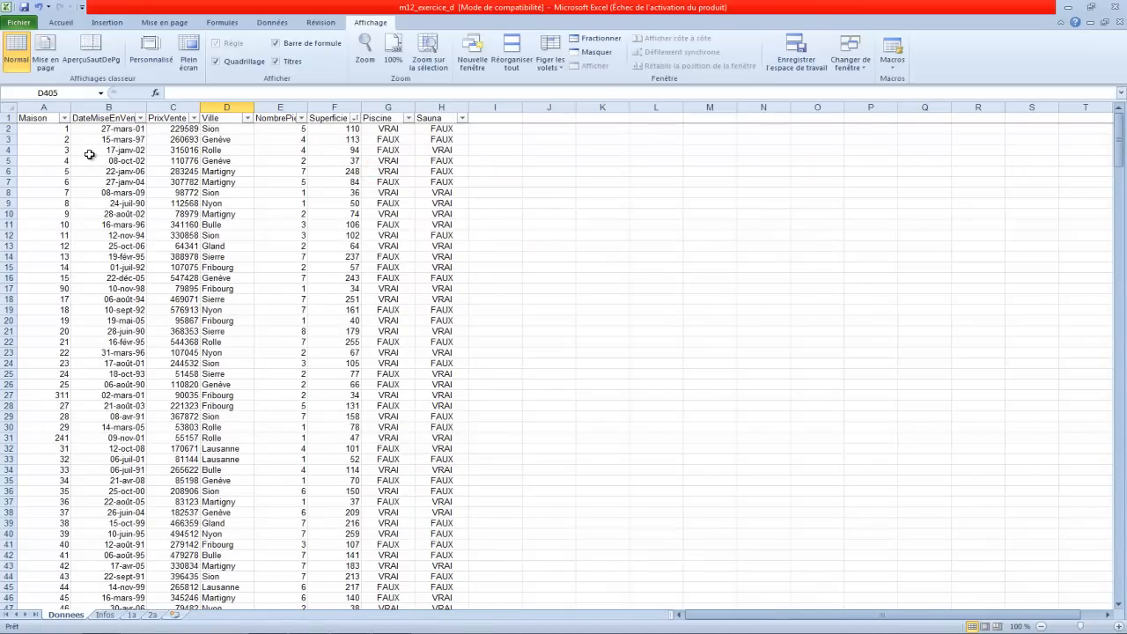
left_click(64, 118)
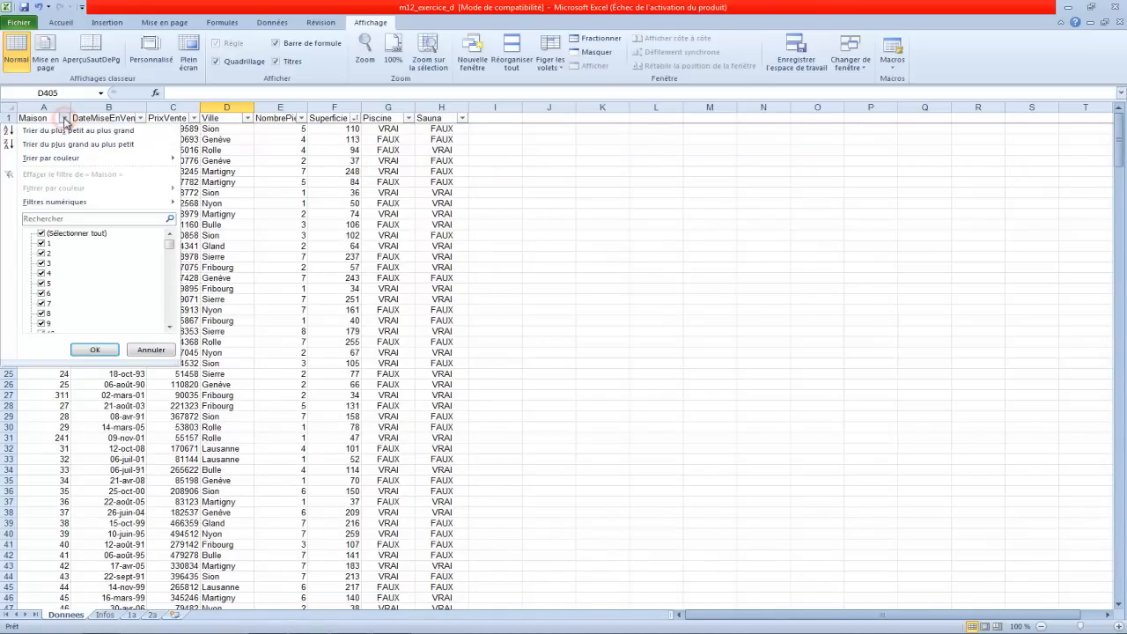
left_click(64, 132)
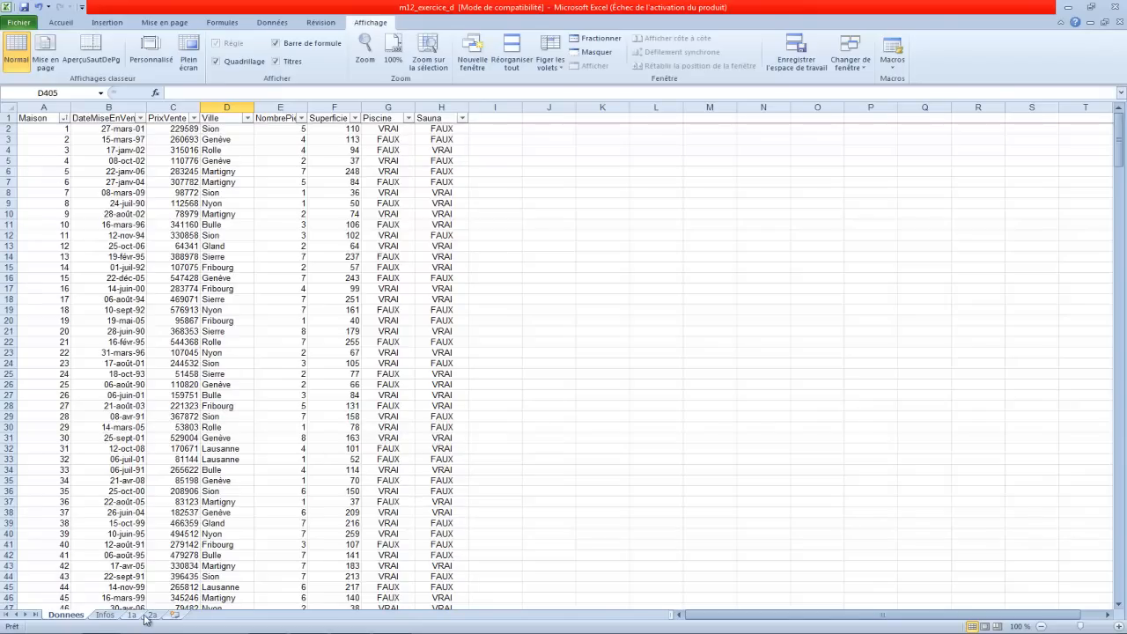
Step: Shorten the Exercise 2 sort instruction in cell A5 of Infos to "Trier par ville."
left_click(107, 614)
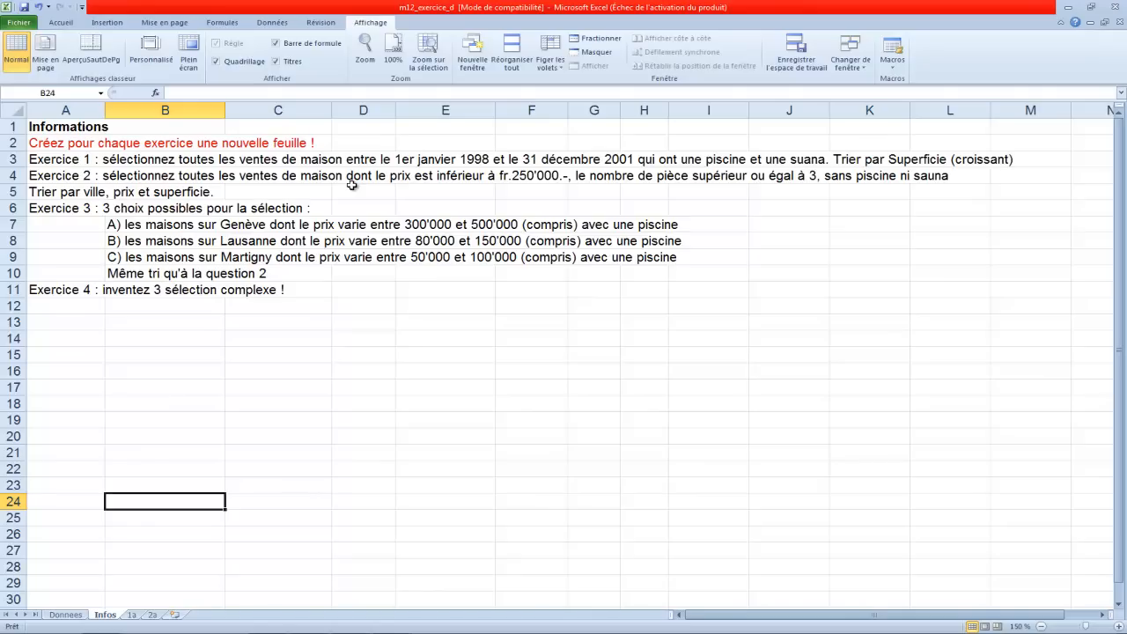
left_click(85, 196)
double_click(85, 196)
left_click_drag(304, 92, 225, 91)
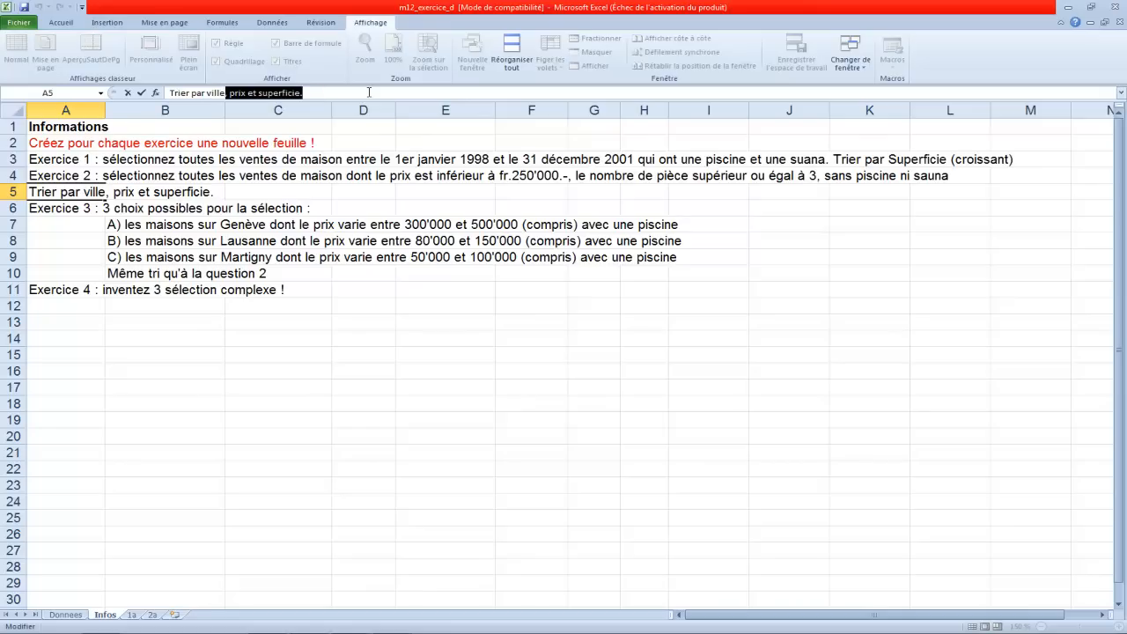
key("Delete")
key("Return")
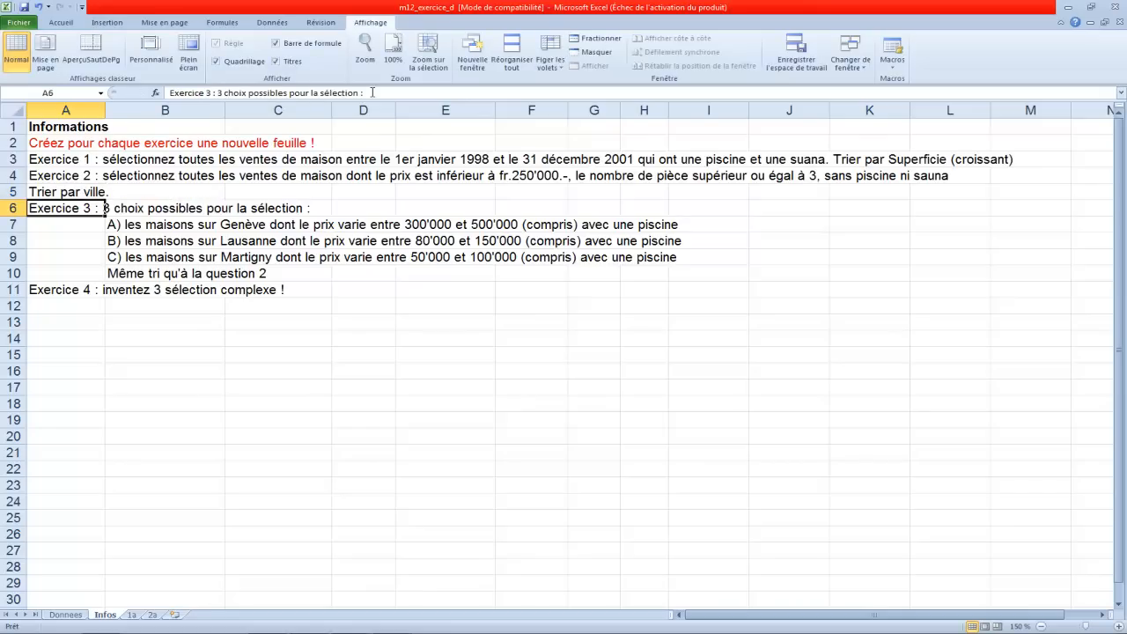
left_click(396, 449)
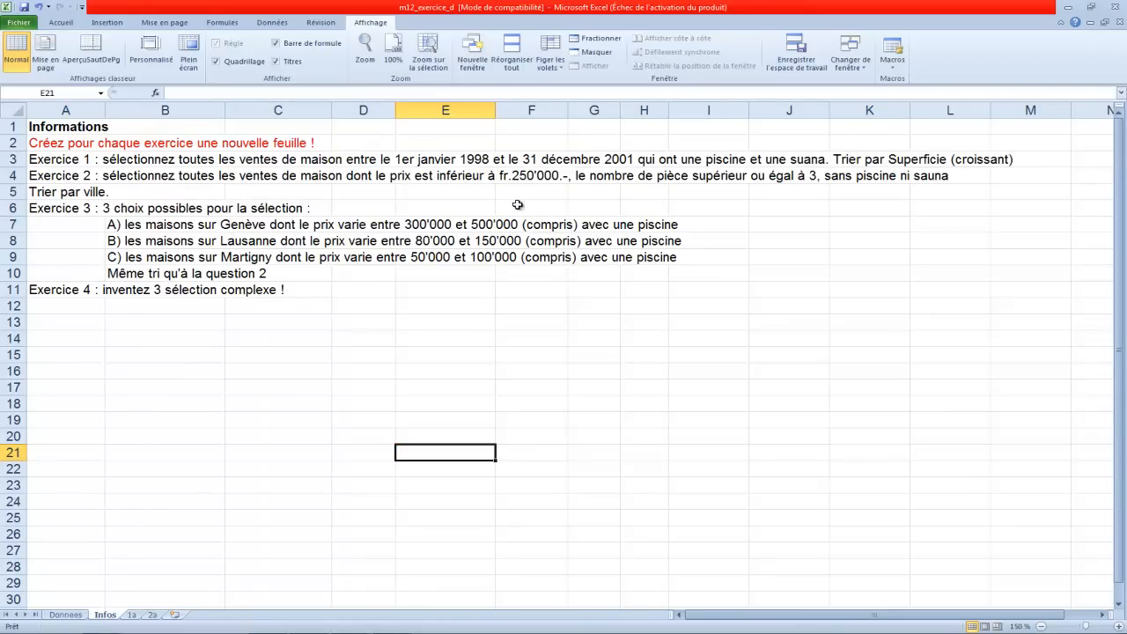
Step: Filter PrixVente in the Donnees sheet to show only sales below 250000
left_click(76, 614)
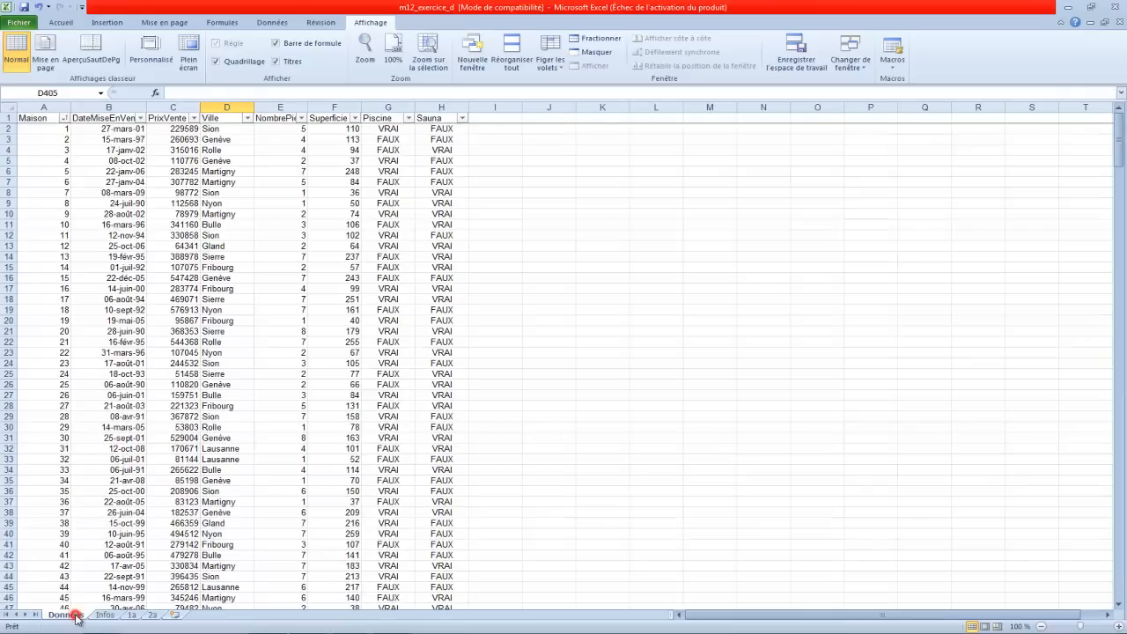
left_click(194, 118)
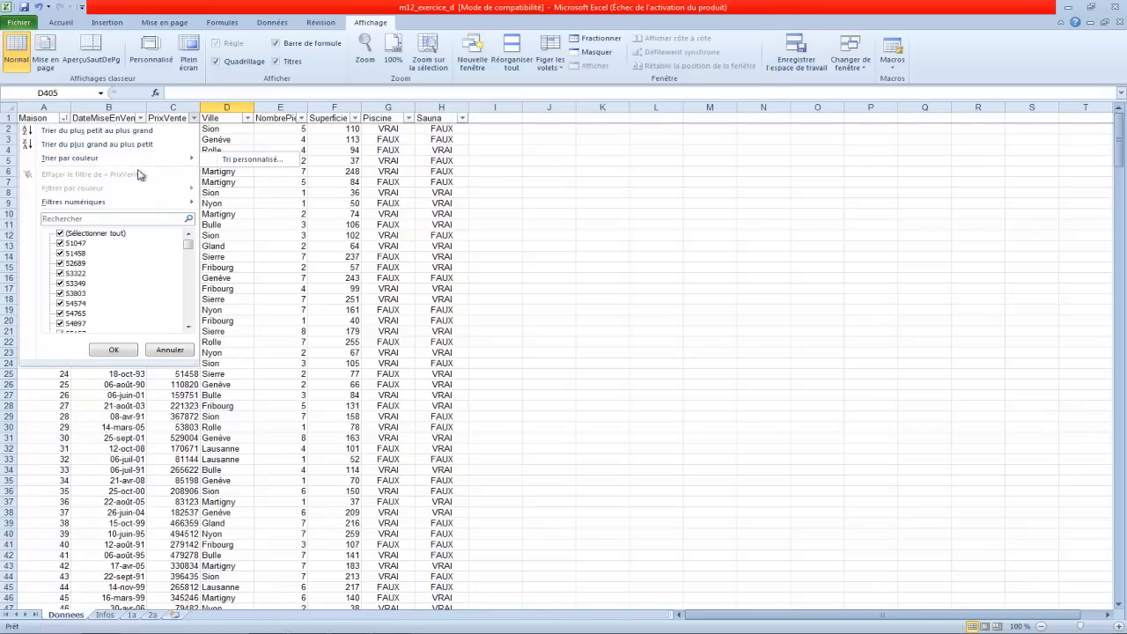
mouse_move(128, 204)
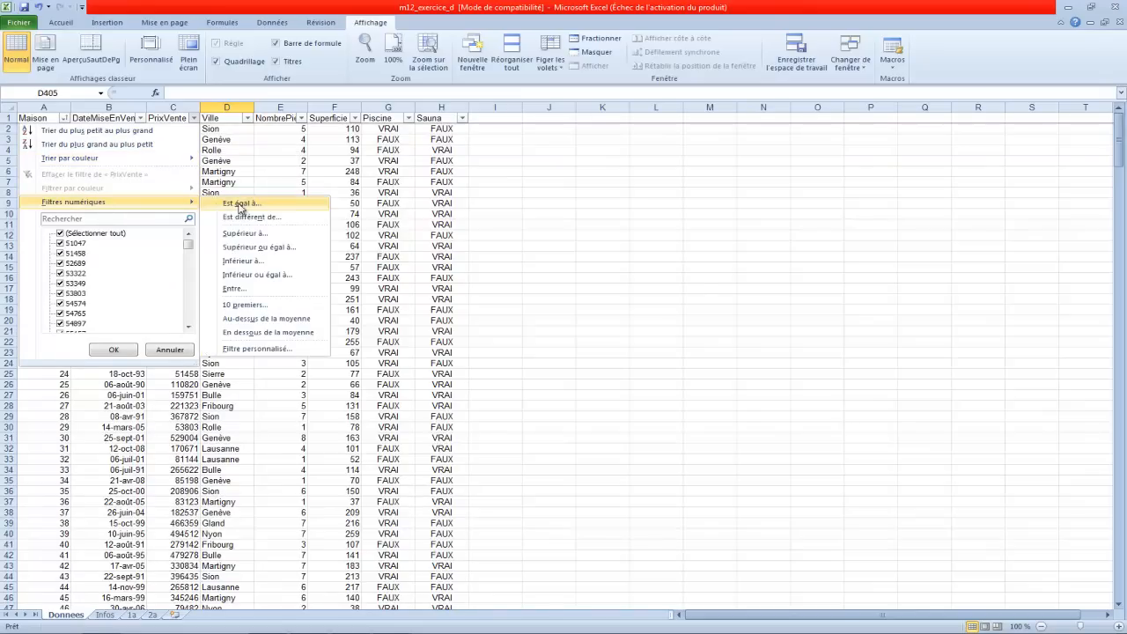
left_click(276, 262)
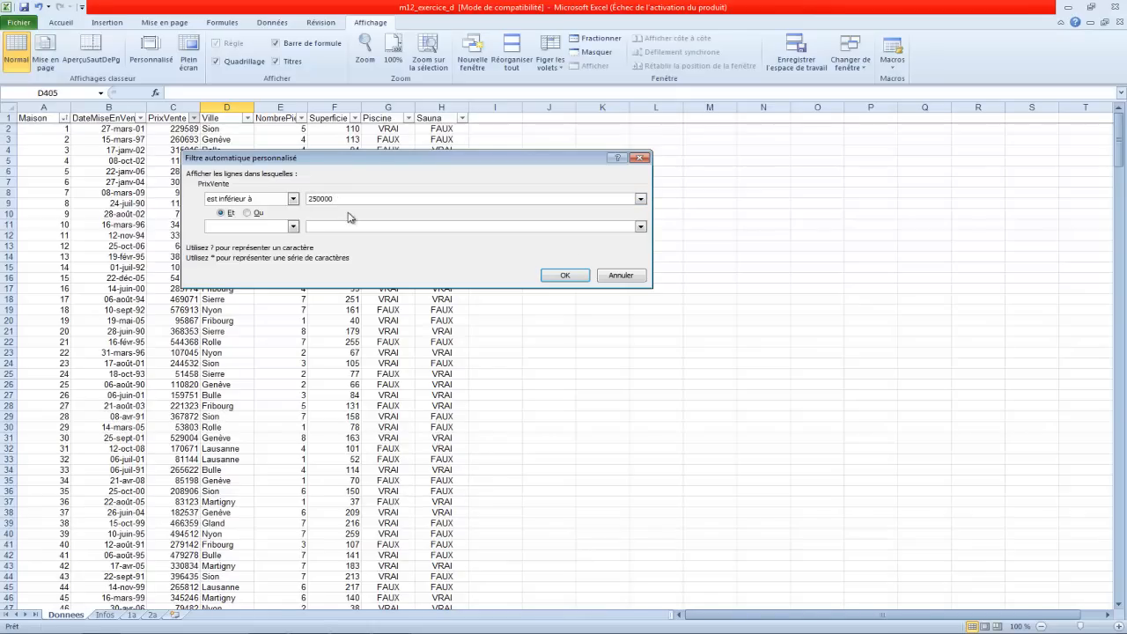
left_click(565, 274)
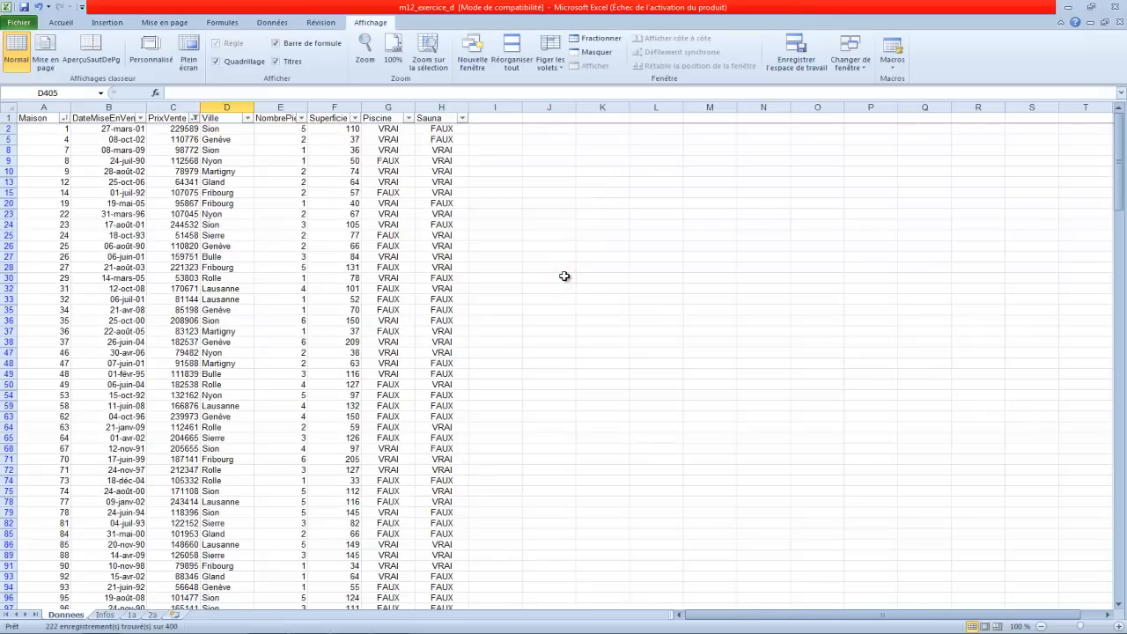
Step: Check the room criterion in Infos and filter NombrePièces in Donnees to values greater than or equal to 3
left_click(107, 615)
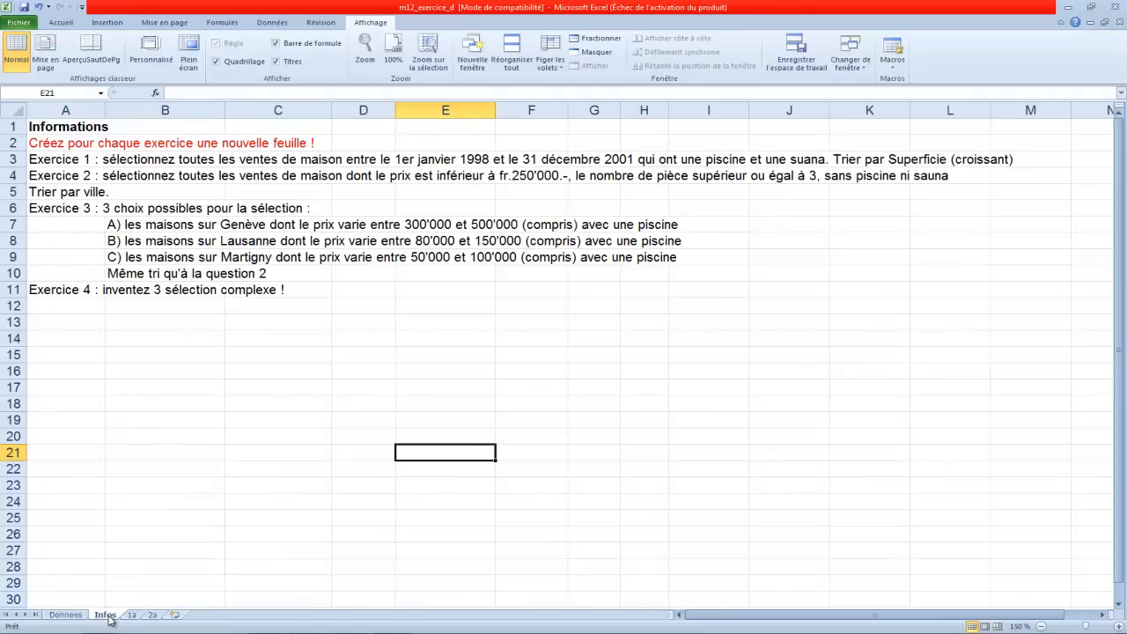
left_click(64, 615)
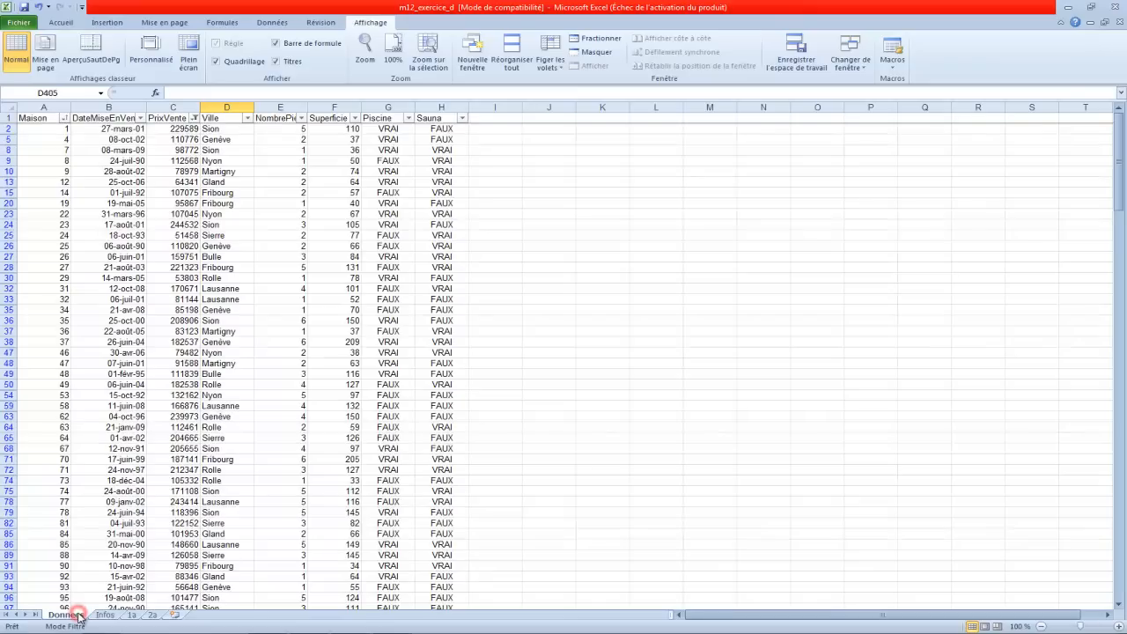
left_click(301, 118)
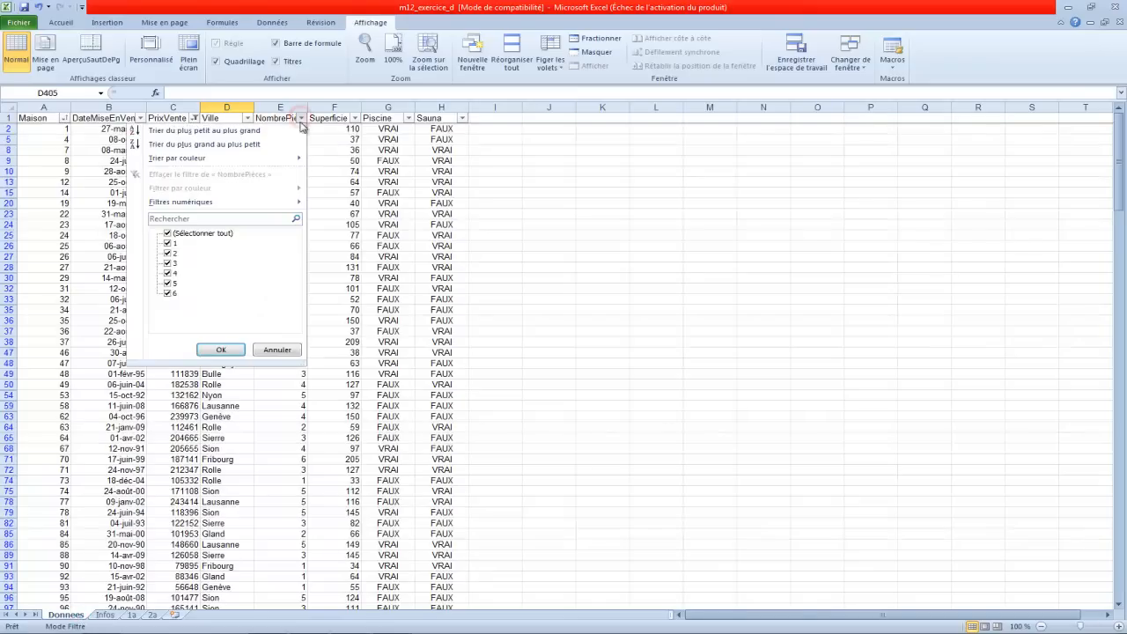
mouse_move(303, 203)
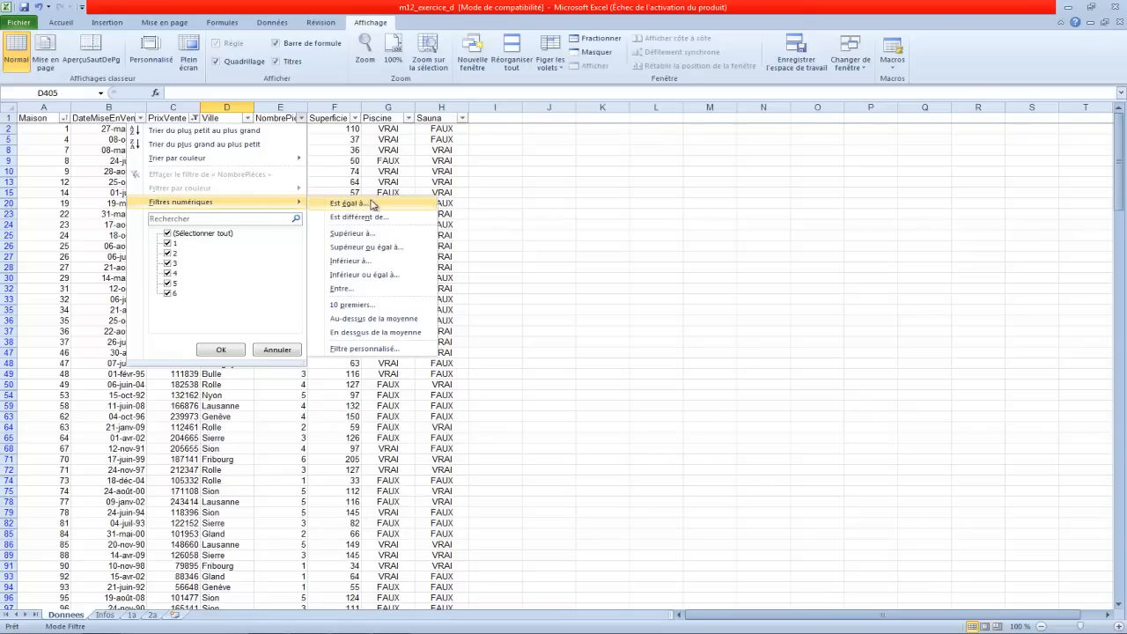
left_click(392, 250)
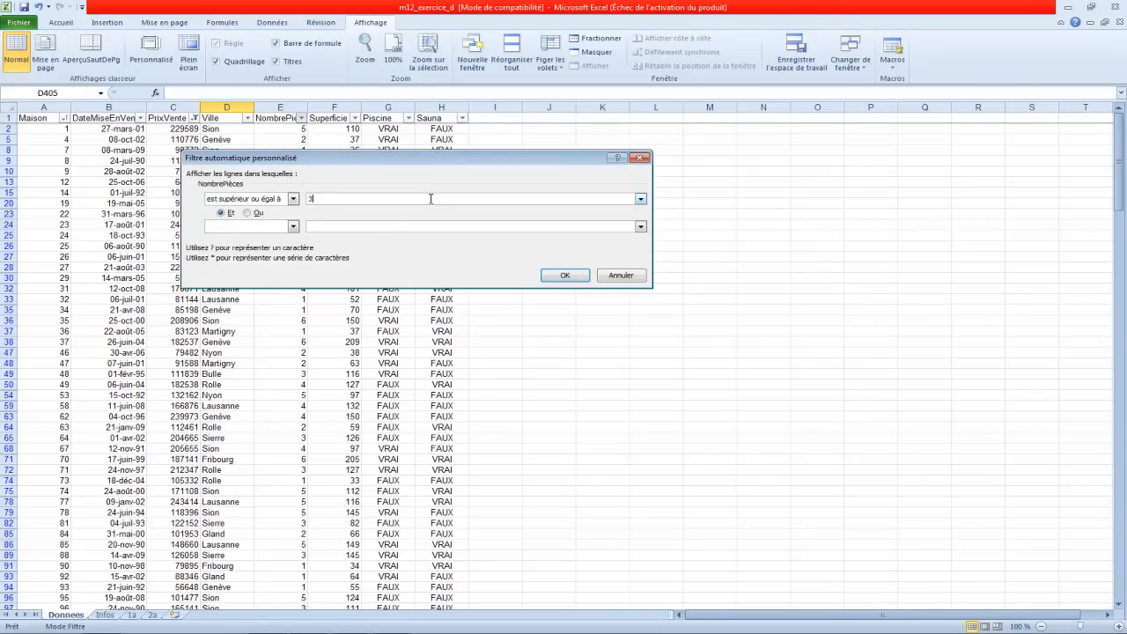
left_click(562, 276)
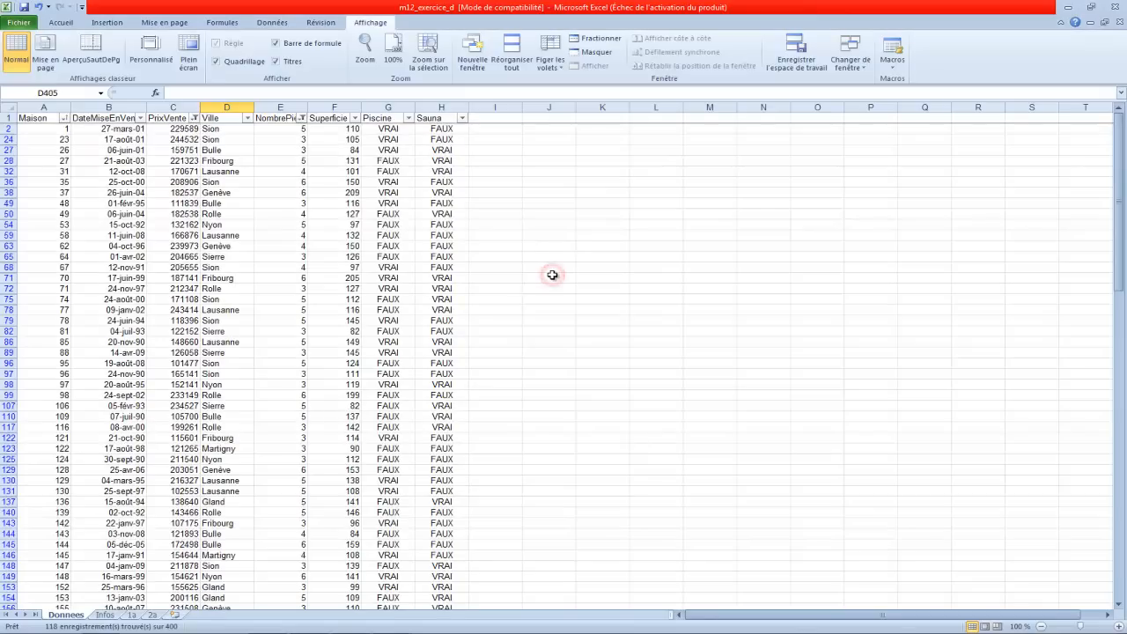
Step: Recheck the Exercise 2 criteria in Infos and filter both Piscine and Sauna in Donnees to FAUX only
left_click(104, 608)
left_click(105, 615)
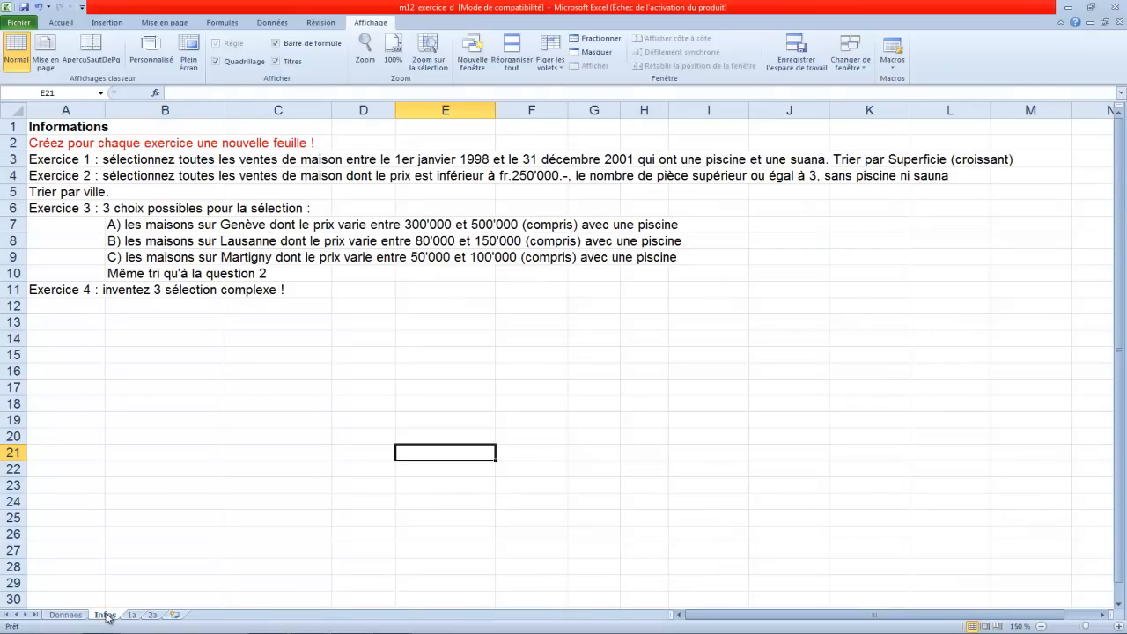
left_click(65, 615)
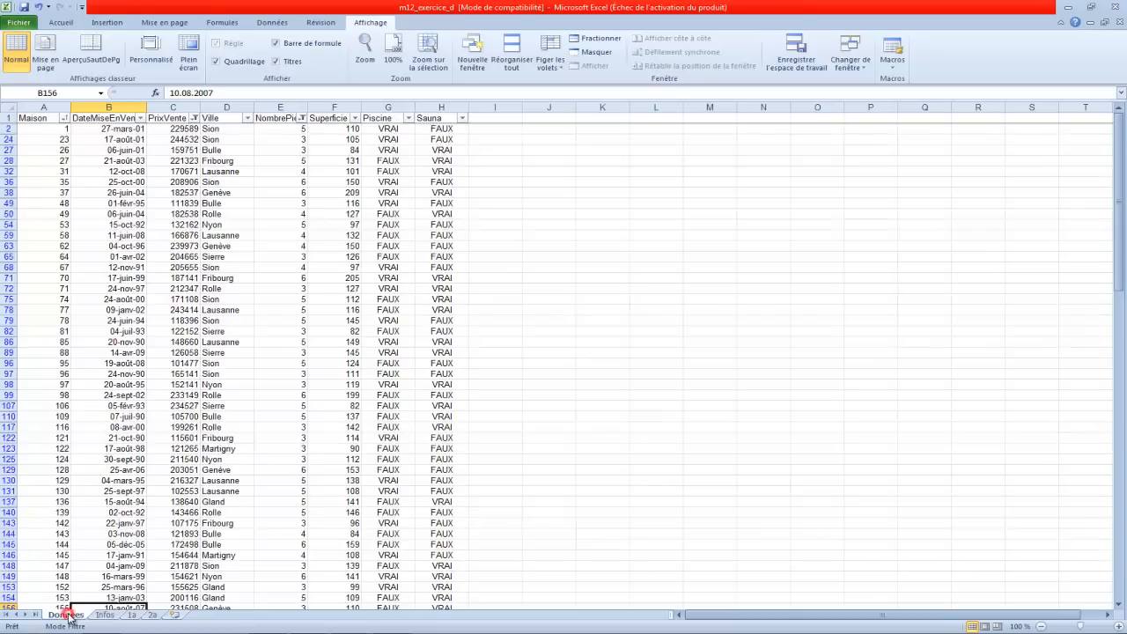
left_click(408, 119)
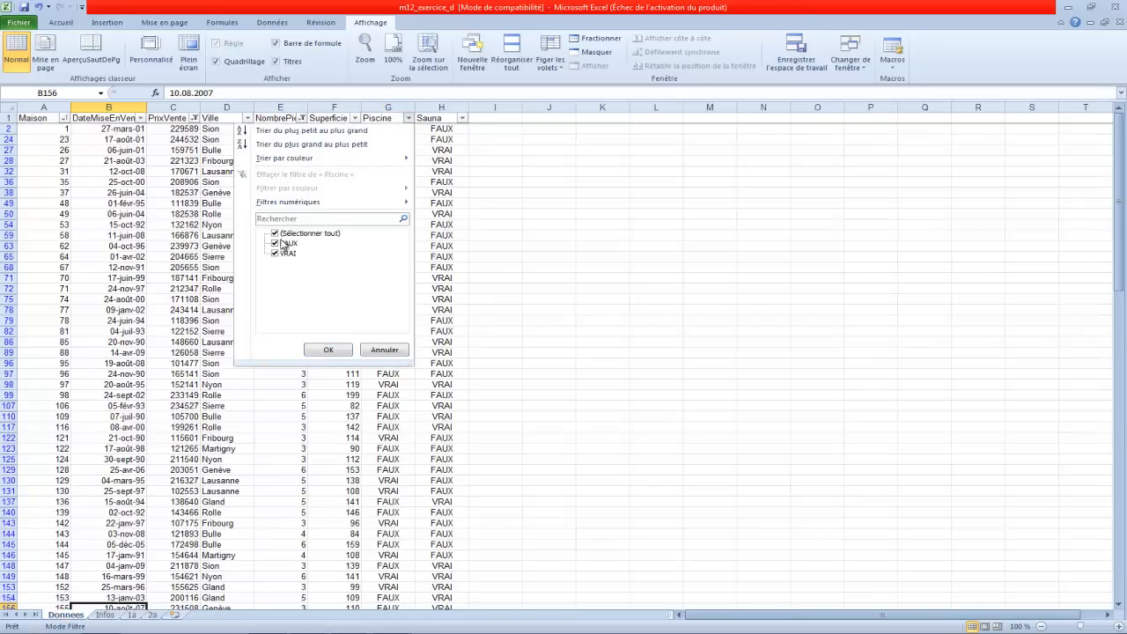
left_click(276, 253)
left_click(339, 350)
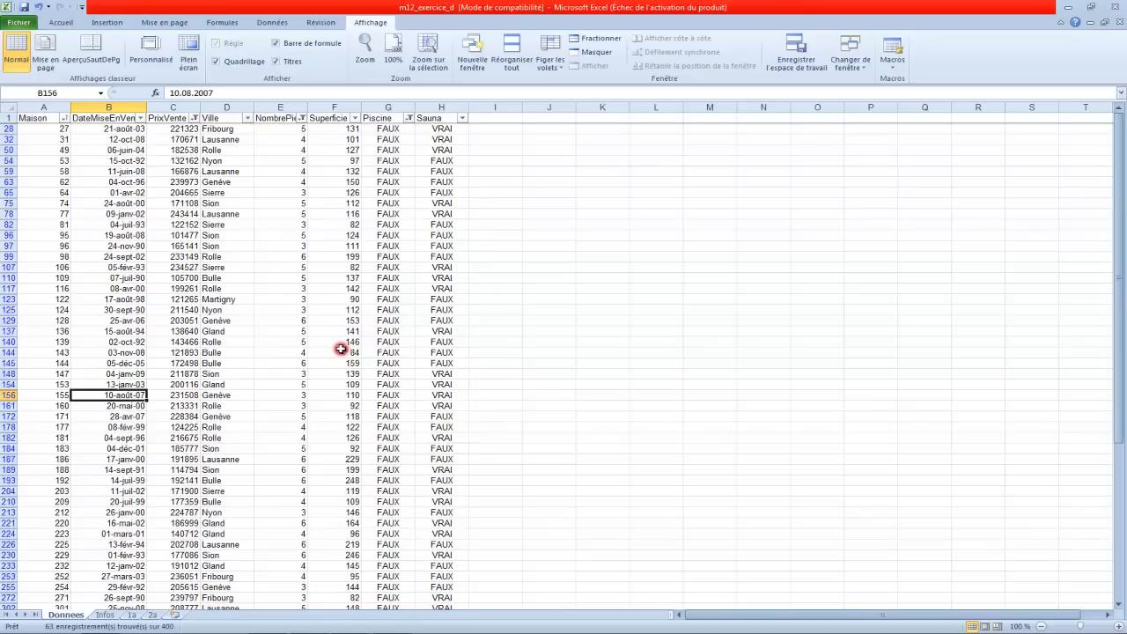
left_click(461, 118)
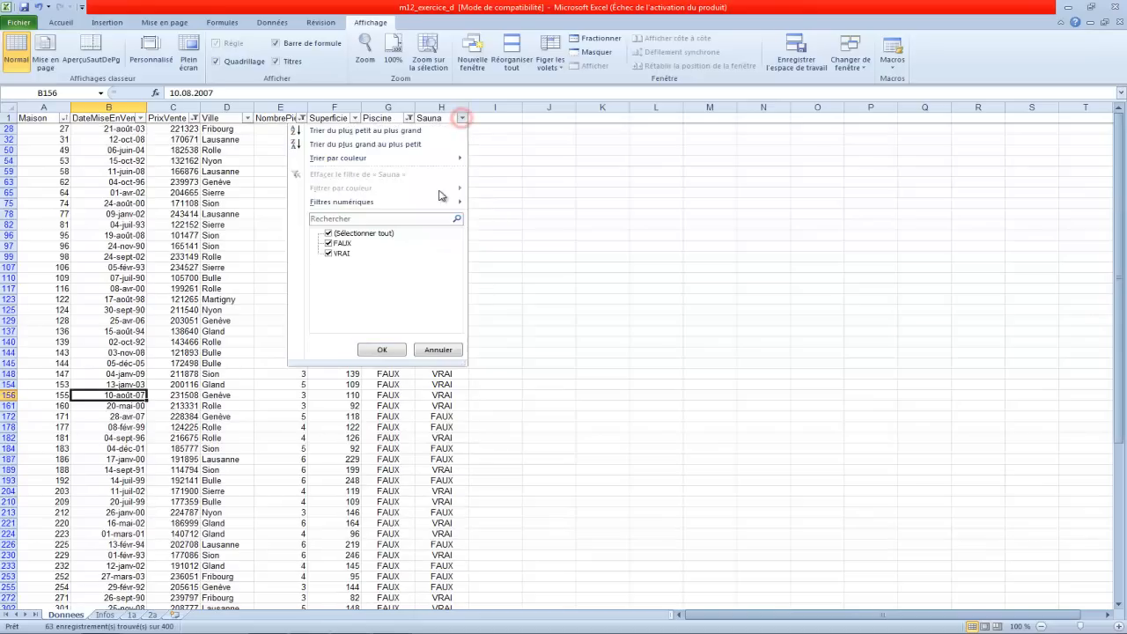
left_click(328, 253)
left_click(393, 351)
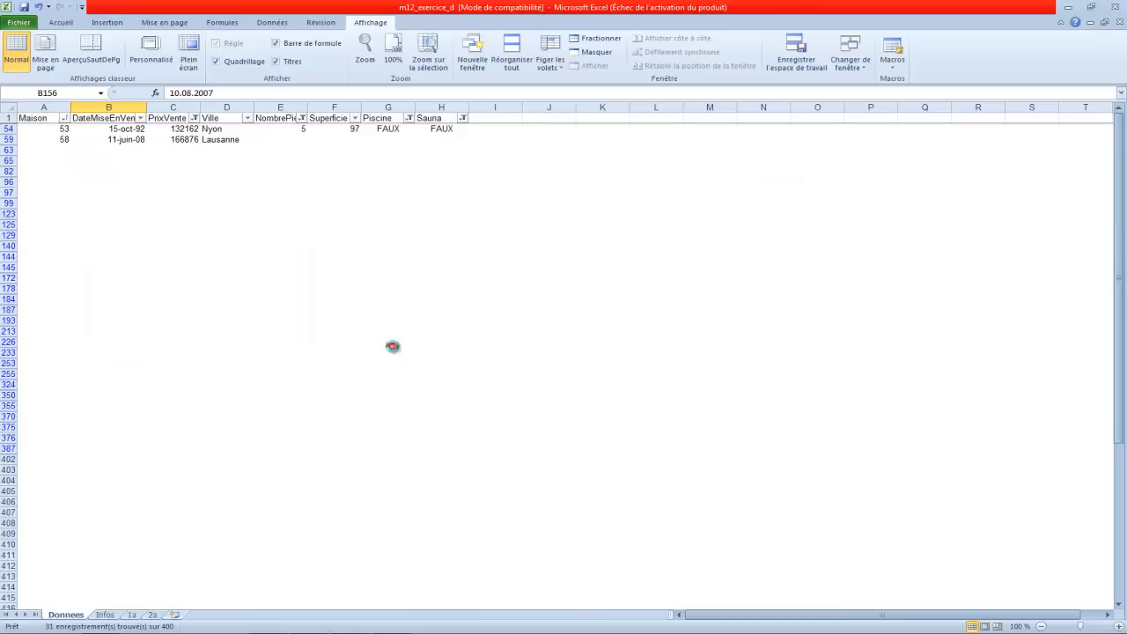
left_click(568, 343)
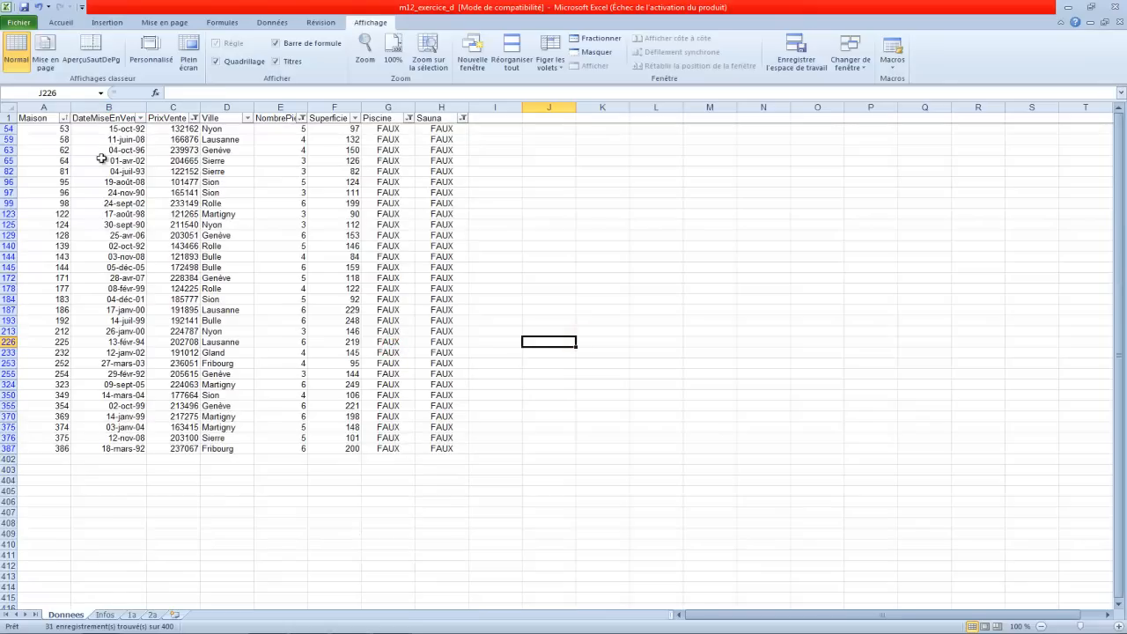
left_click_drag(31, 118, 433, 445)
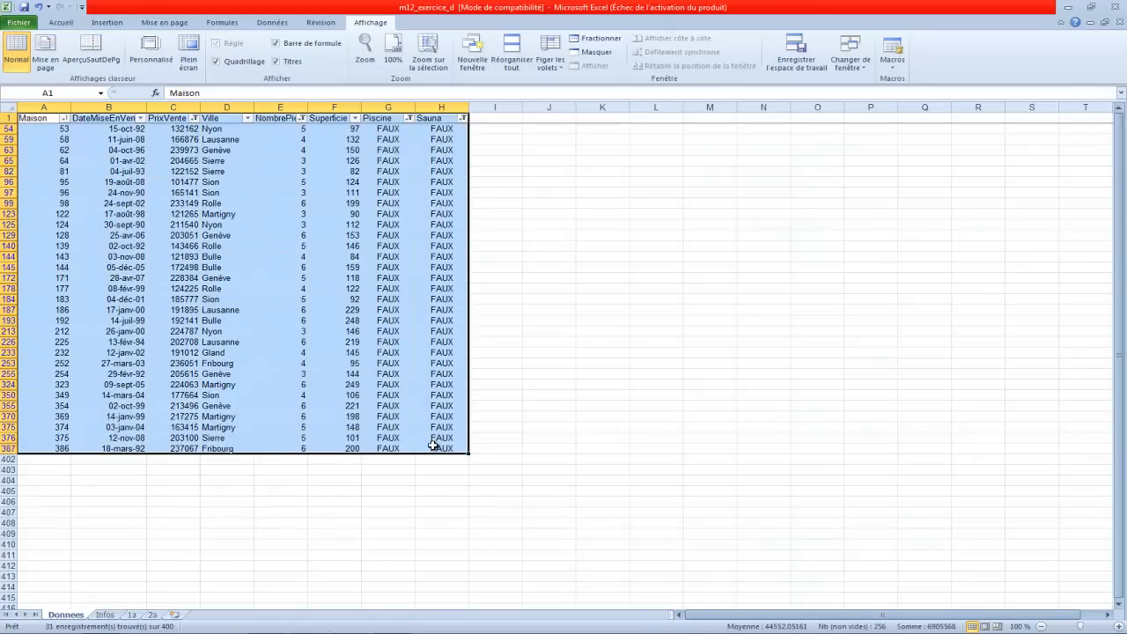
key("ctrl+c")
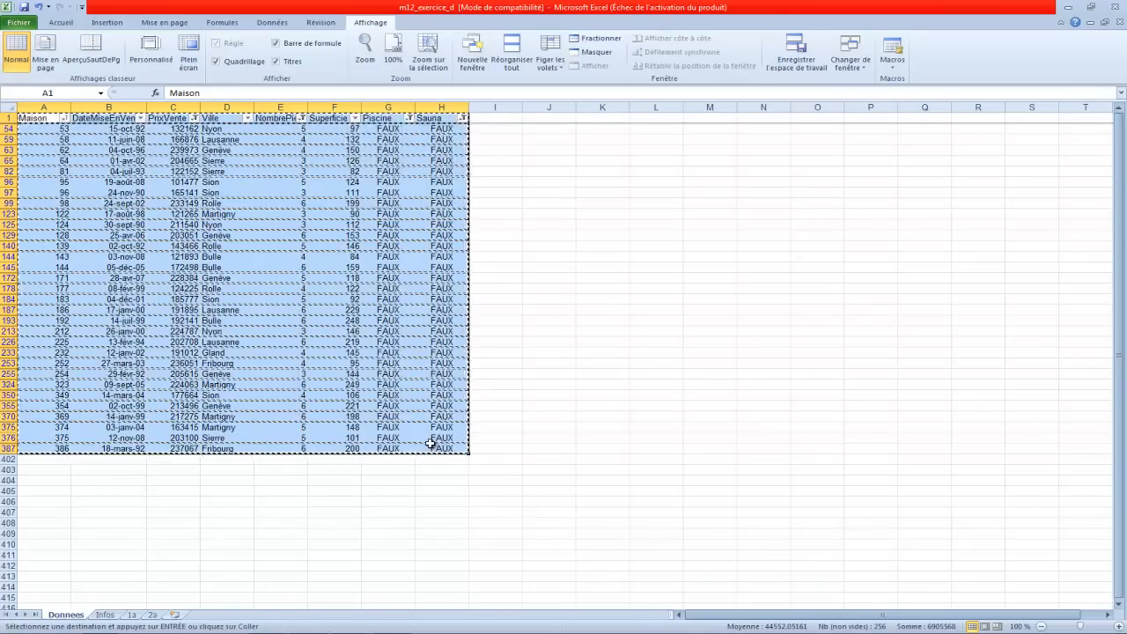
left_click(157, 616)
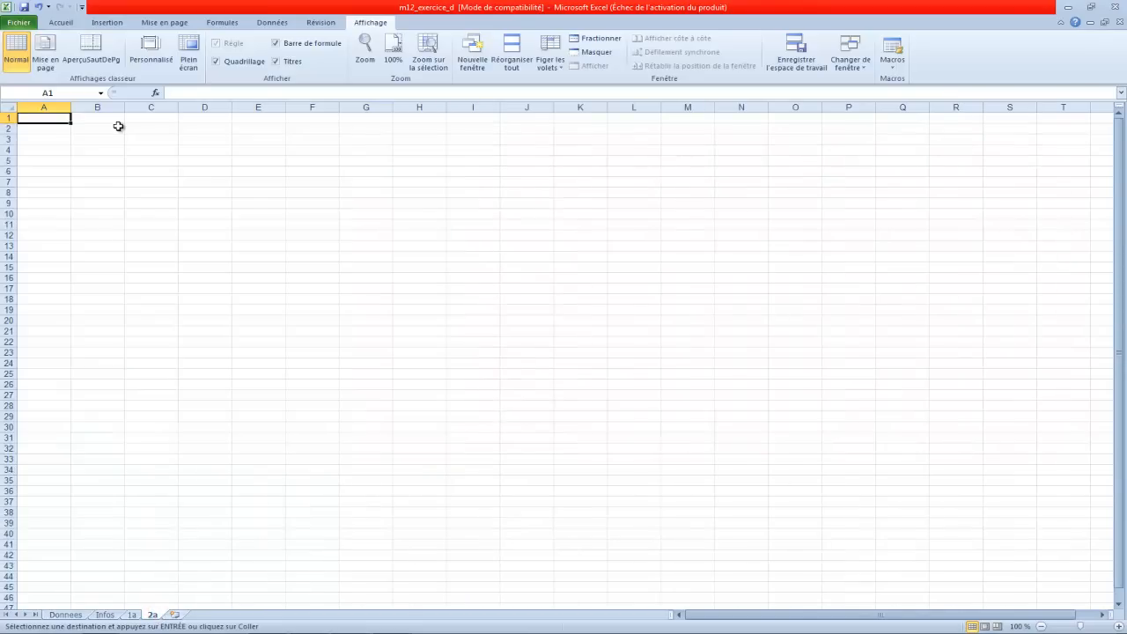
left_click(81, 614)
left_click(105, 614)
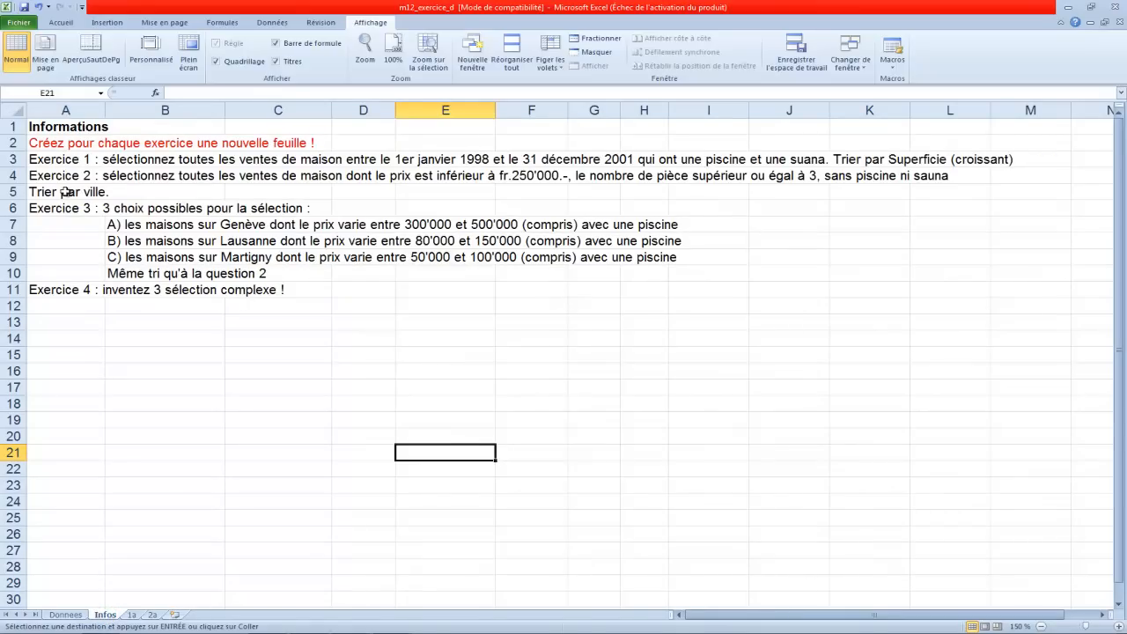
left_click(81, 615)
double_click(223, 522)
left_click(680, 310)
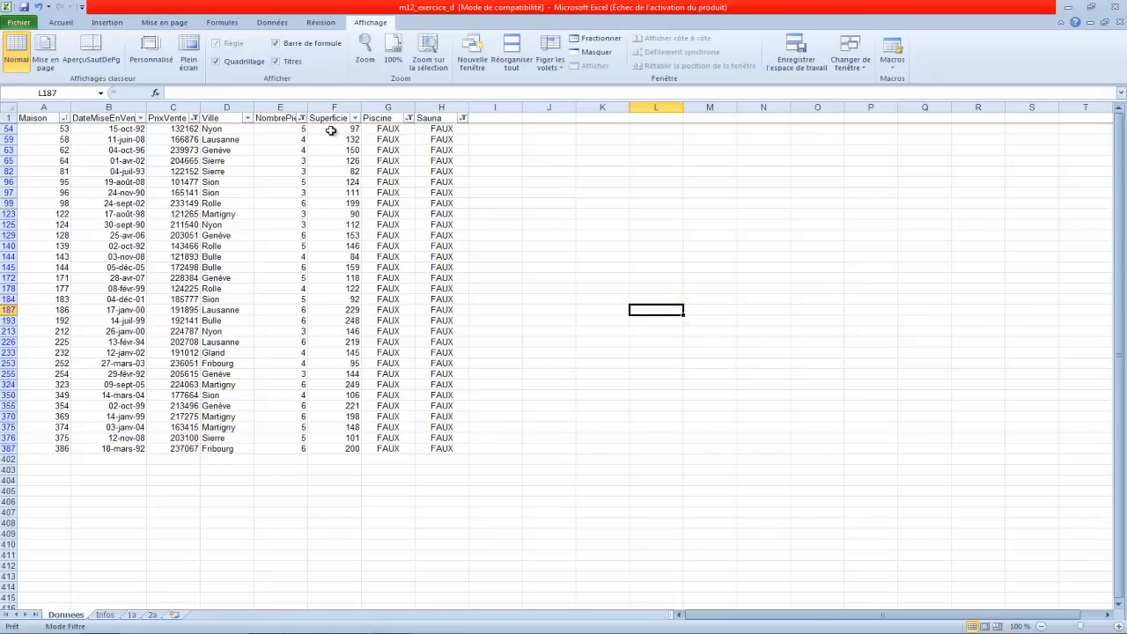
Step: Sort the filtered sales by Ville from A to Z and copy them with their headers to cell A1 of sheet 2a
left_click(247, 118)
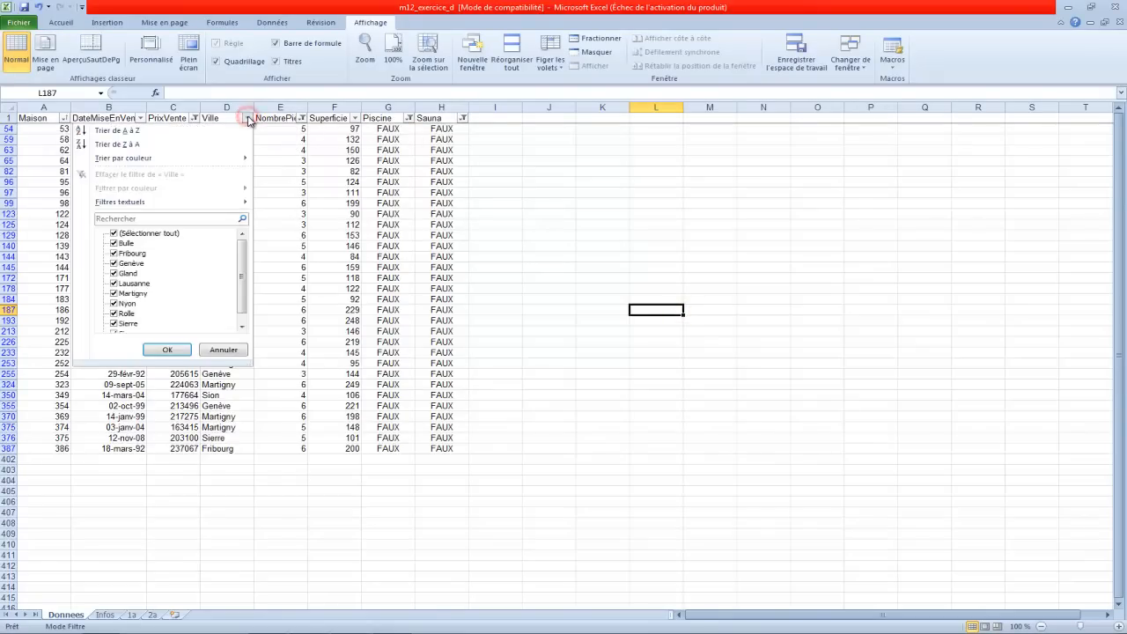
left_click(180, 132)
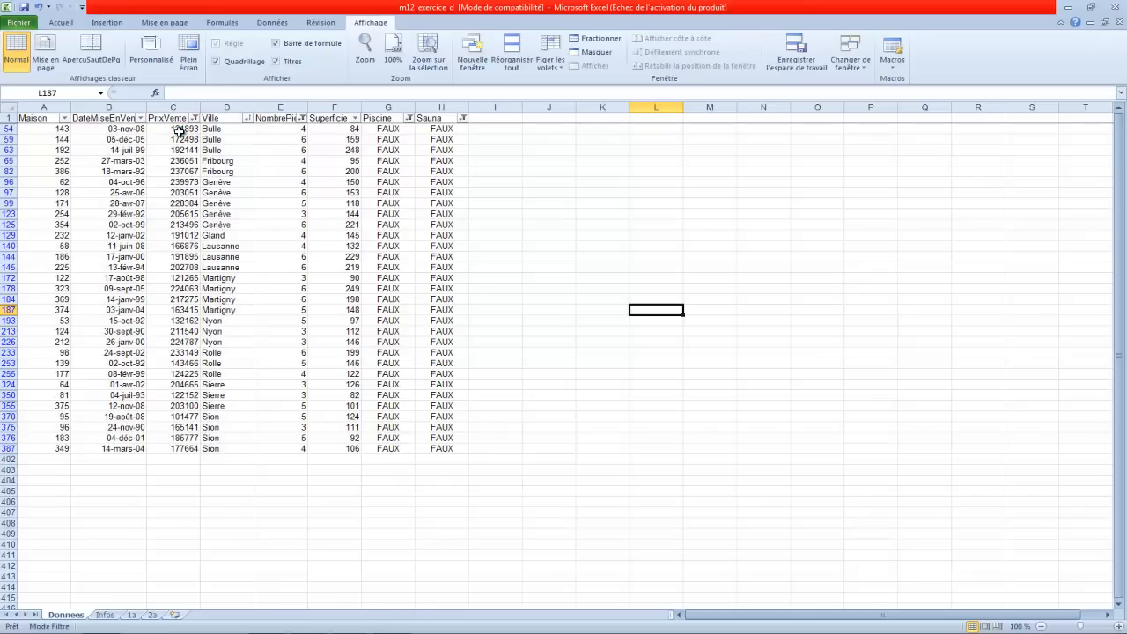
left_click_drag(56, 118, 435, 448)
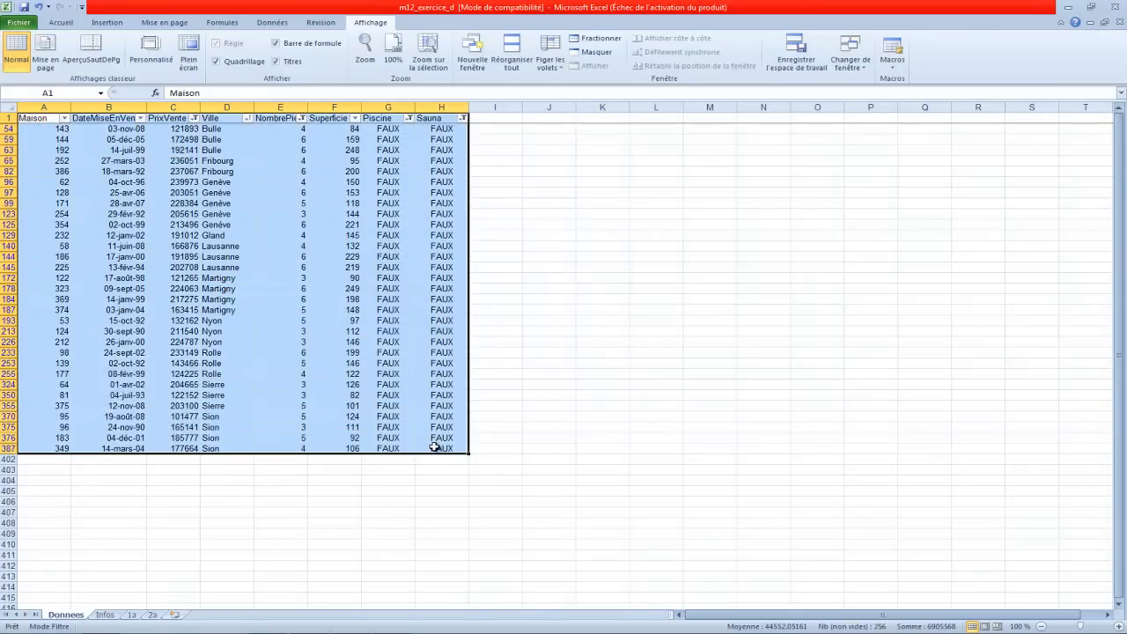
key("ctrl+c")
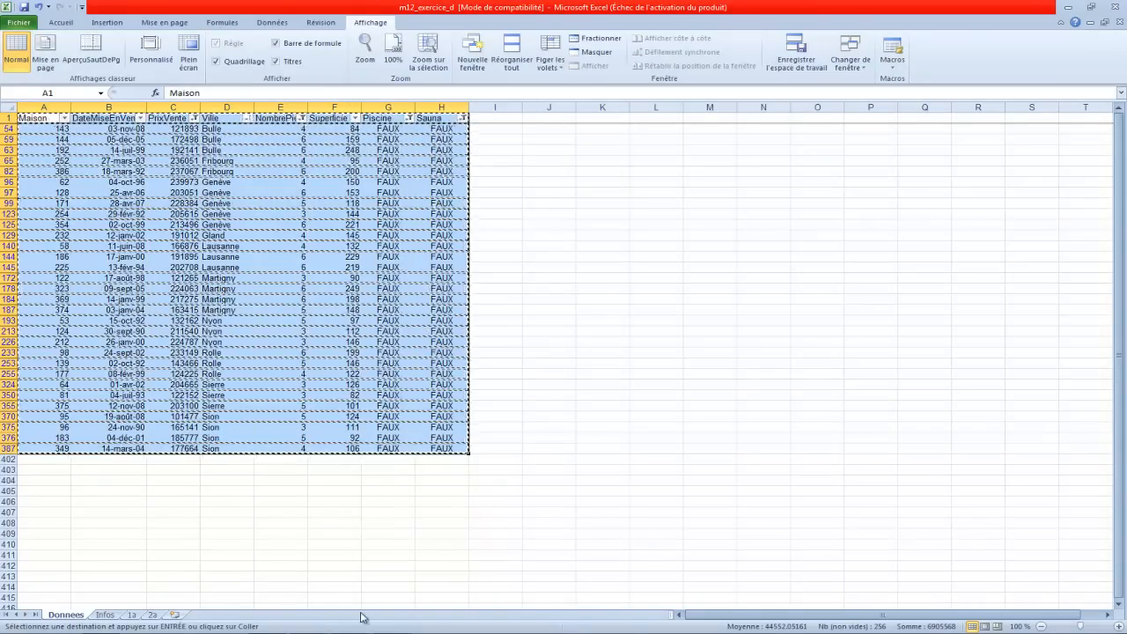
left_click(153, 614)
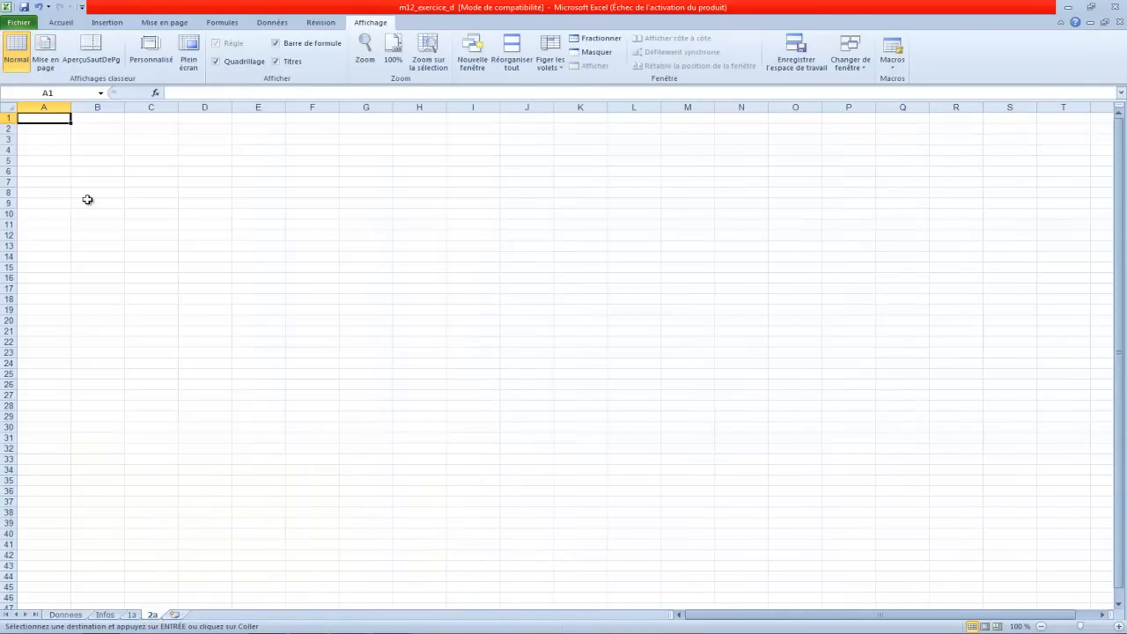
key("ctrl+v")
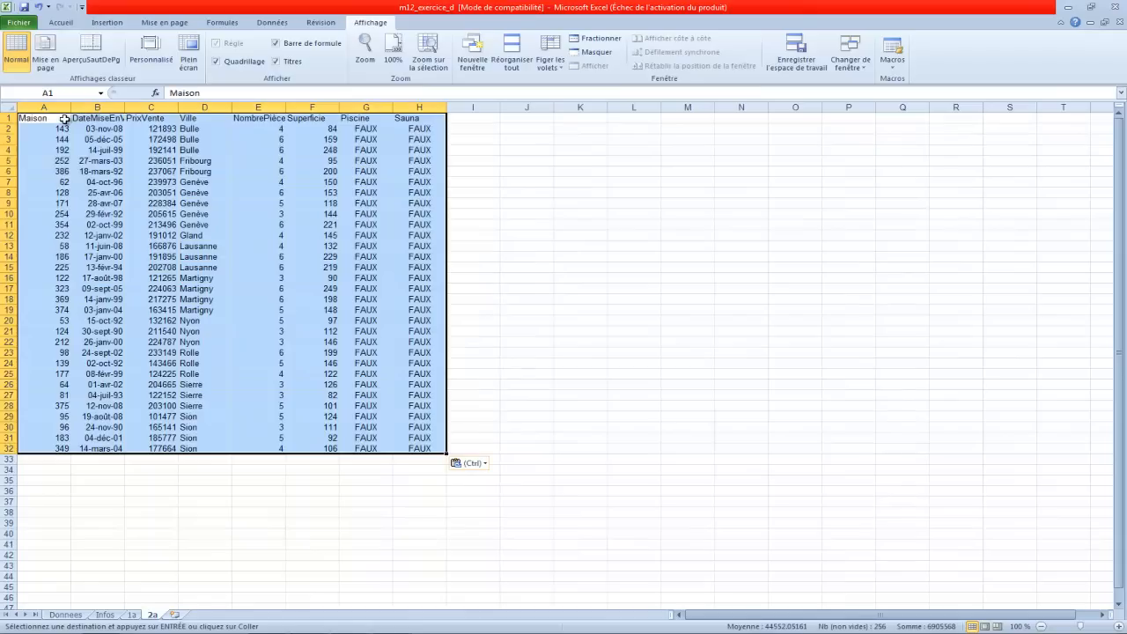
left_click(671, 343)
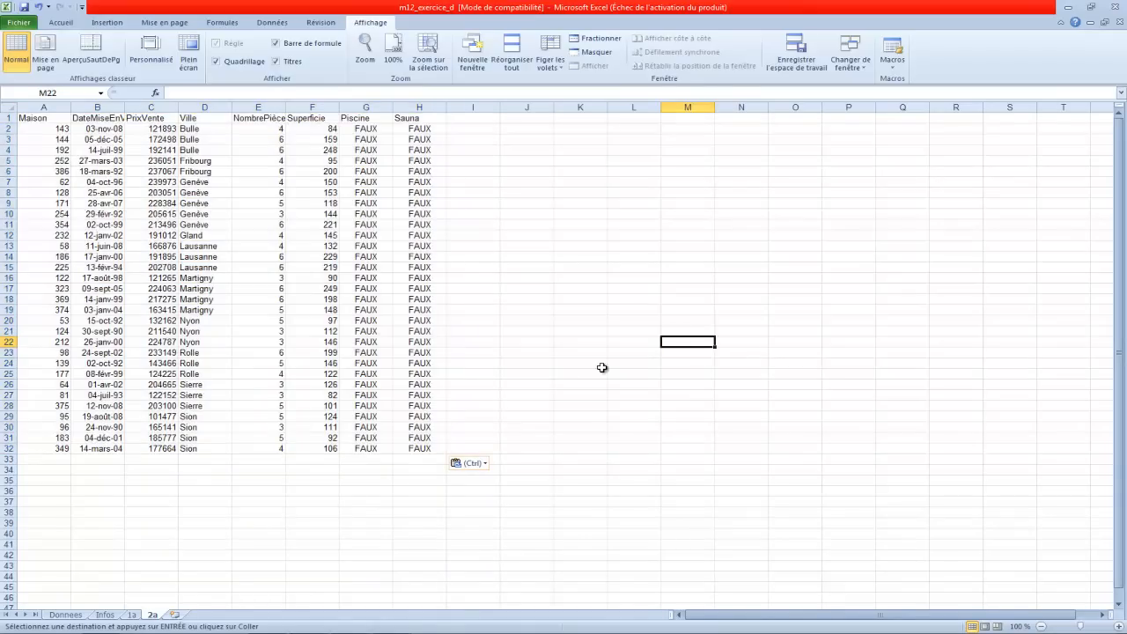
Step: Add a new sheet after 2a and name it 3a
left_click(175, 616)
double_click(180, 614)
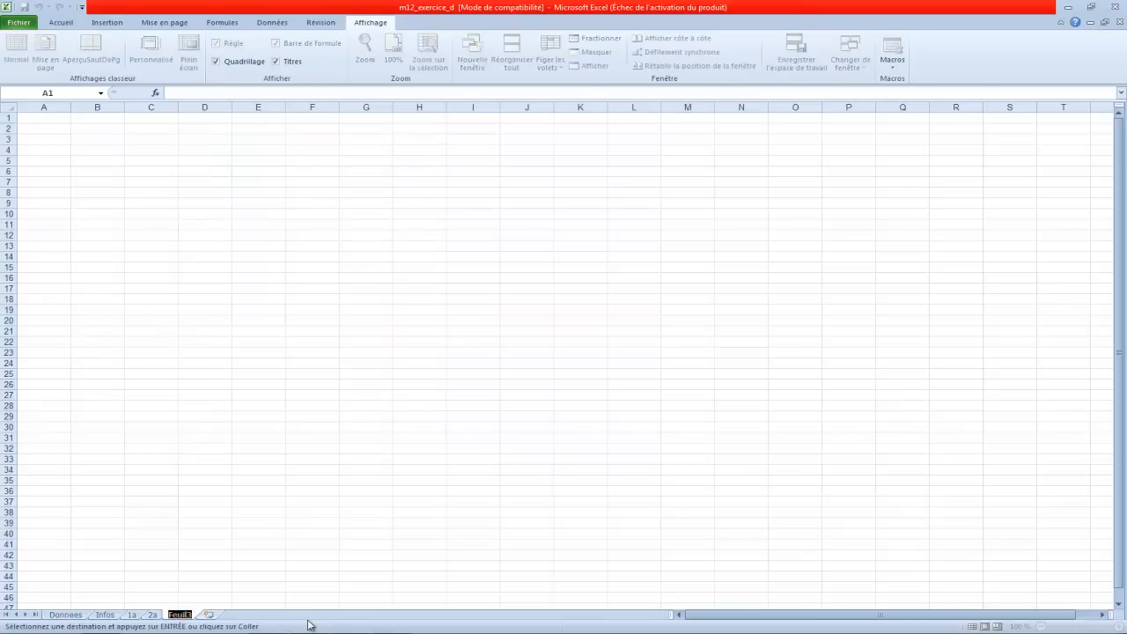
type("3a")
key("Return")
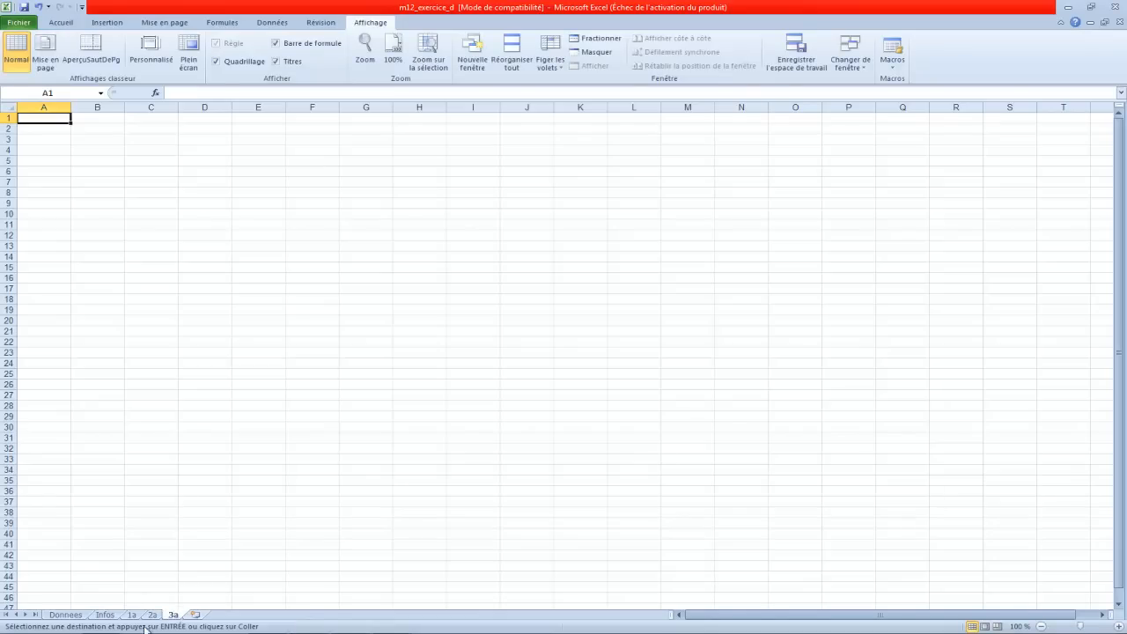
Step: Return to the Donnees sheet and cancel the pending copy selection
left_click(66, 614)
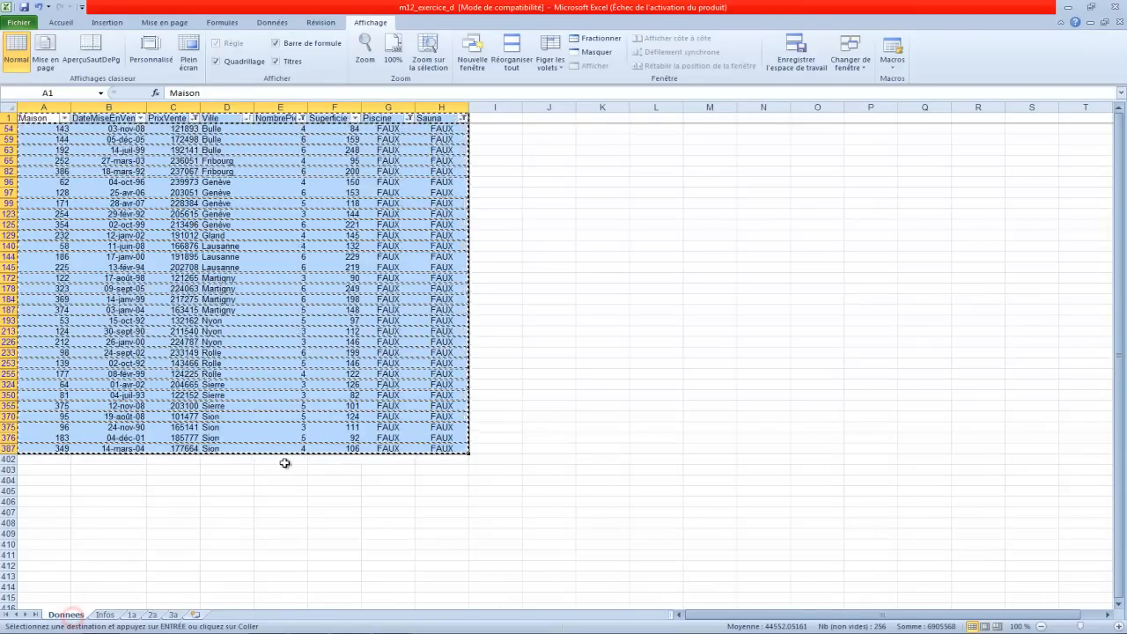
left_click(194, 551)
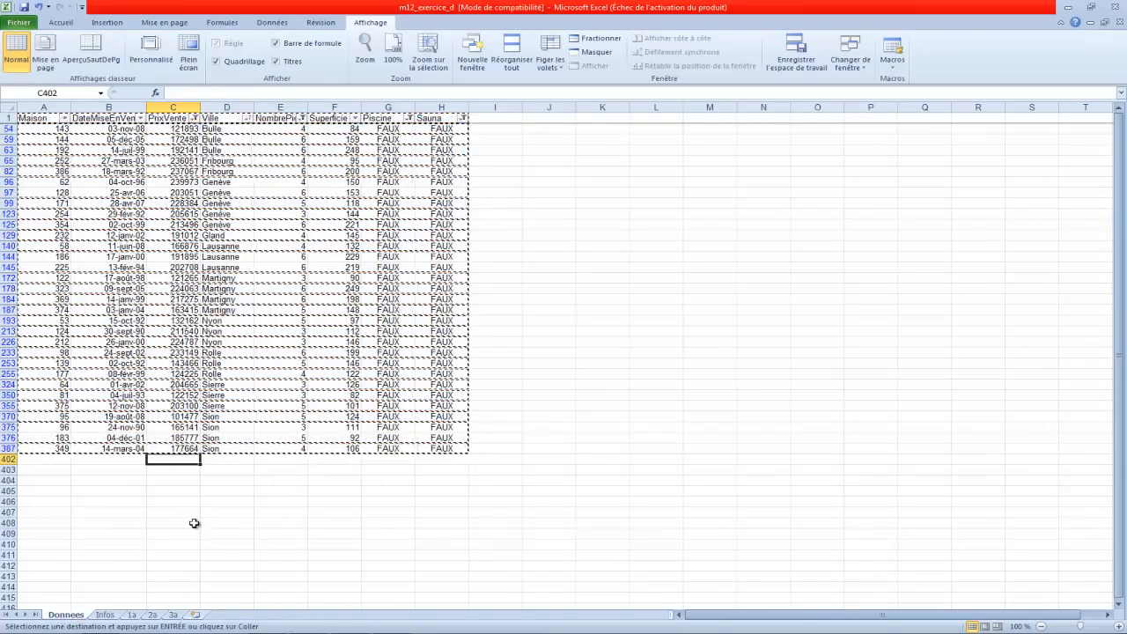
double_click(194, 522)
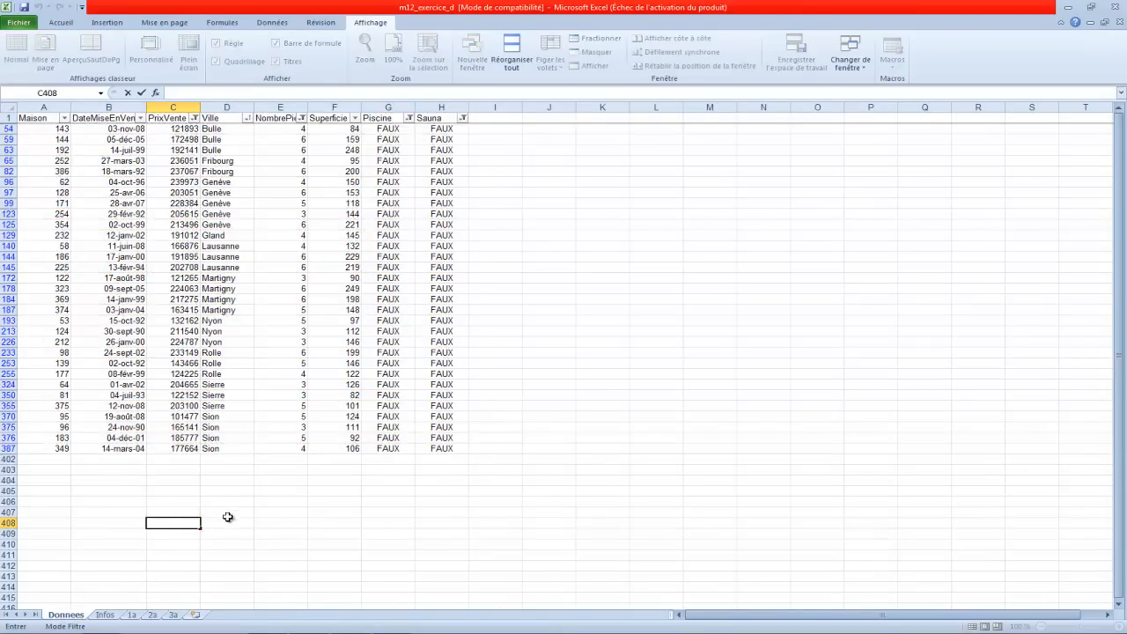
Step: Clear the PrixVente, NombrePièce, Piscine and Sauna filters in Donnees and sort the sales by Maison from smallest to largest
left_click(195, 118)
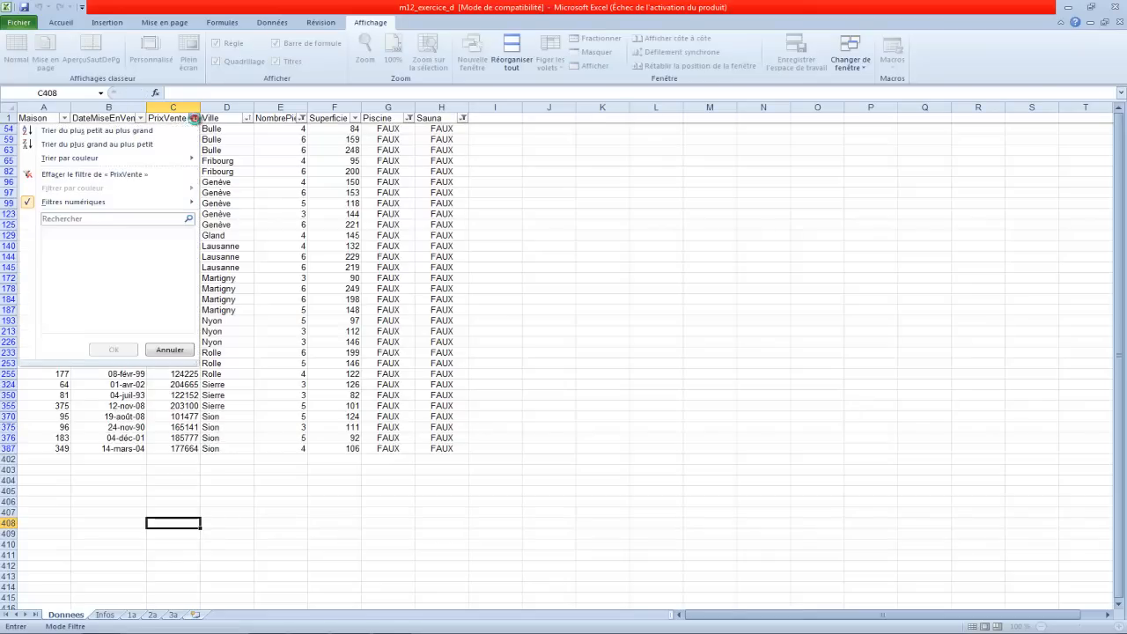
left_click(118, 173)
left_click(302, 118)
left_click(264, 174)
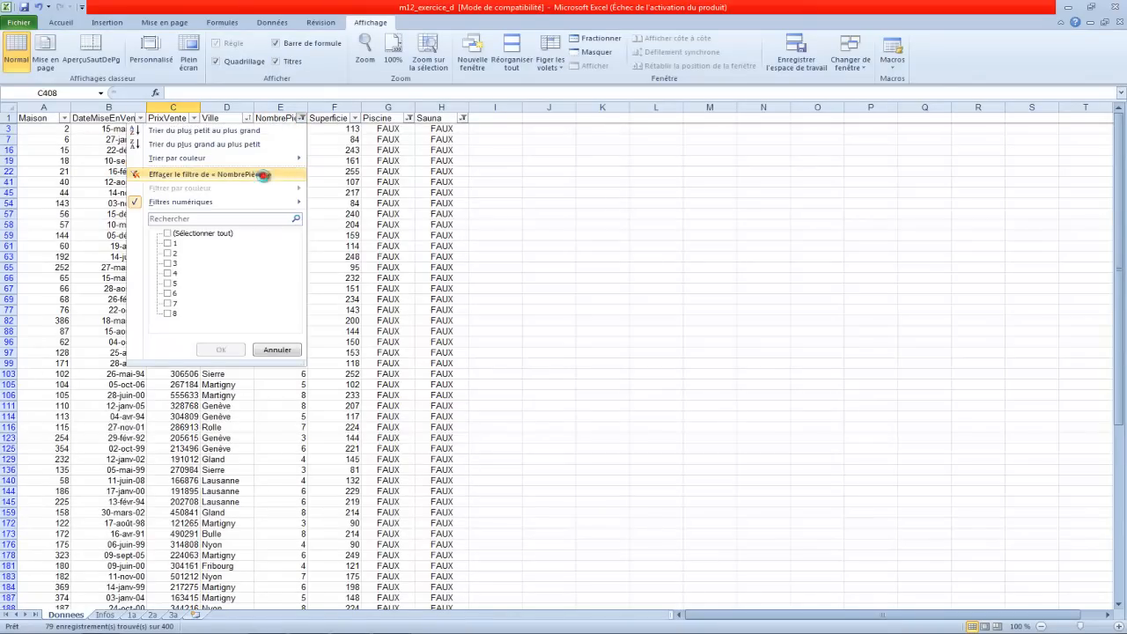
left_click(409, 118)
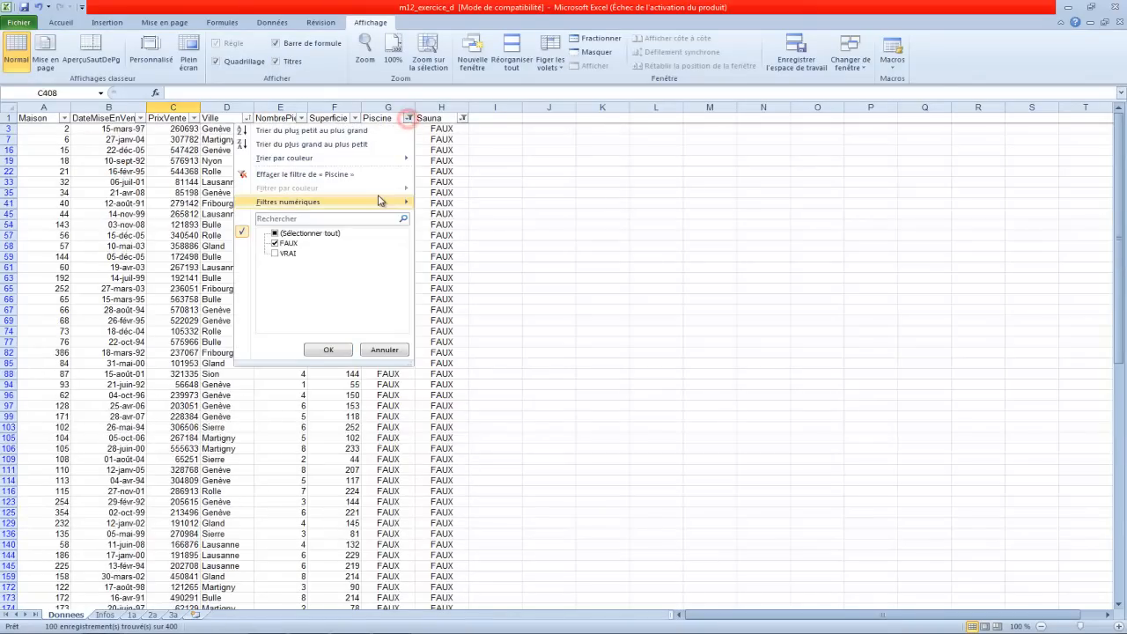
left_click(370, 174)
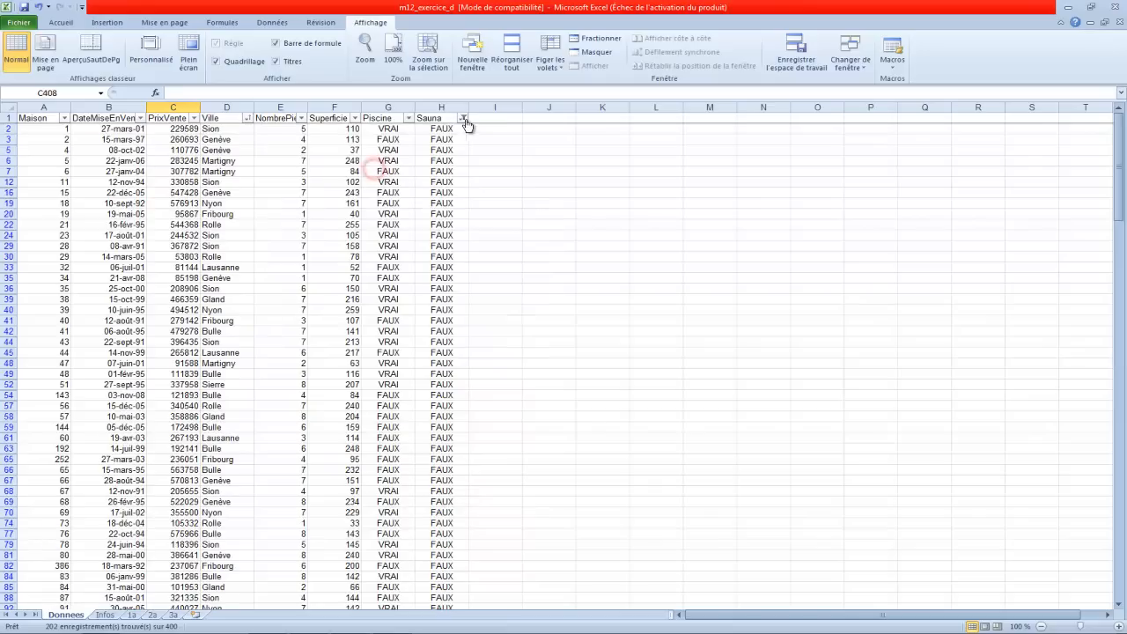
left_click(463, 120)
left_click(404, 177)
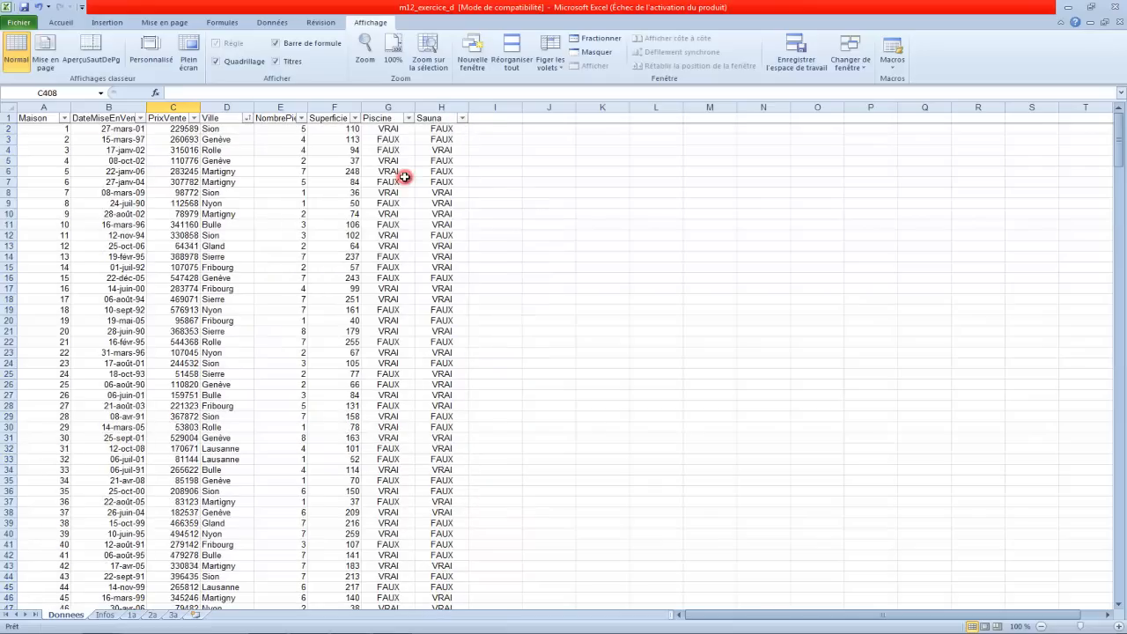
left_click(64, 120)
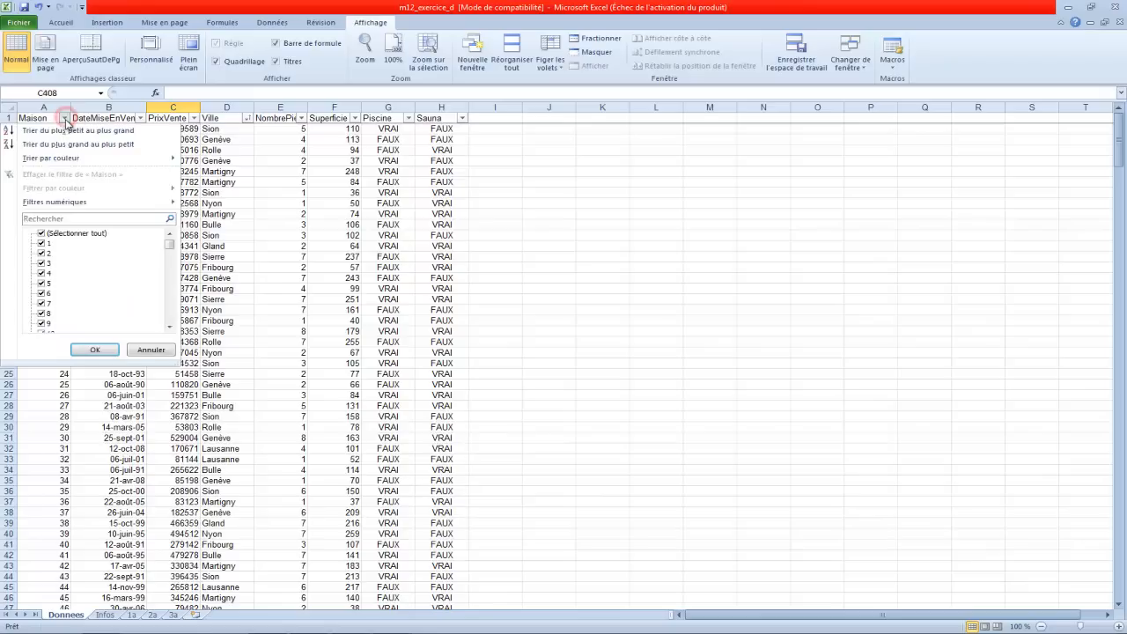
left_click(70, 131)
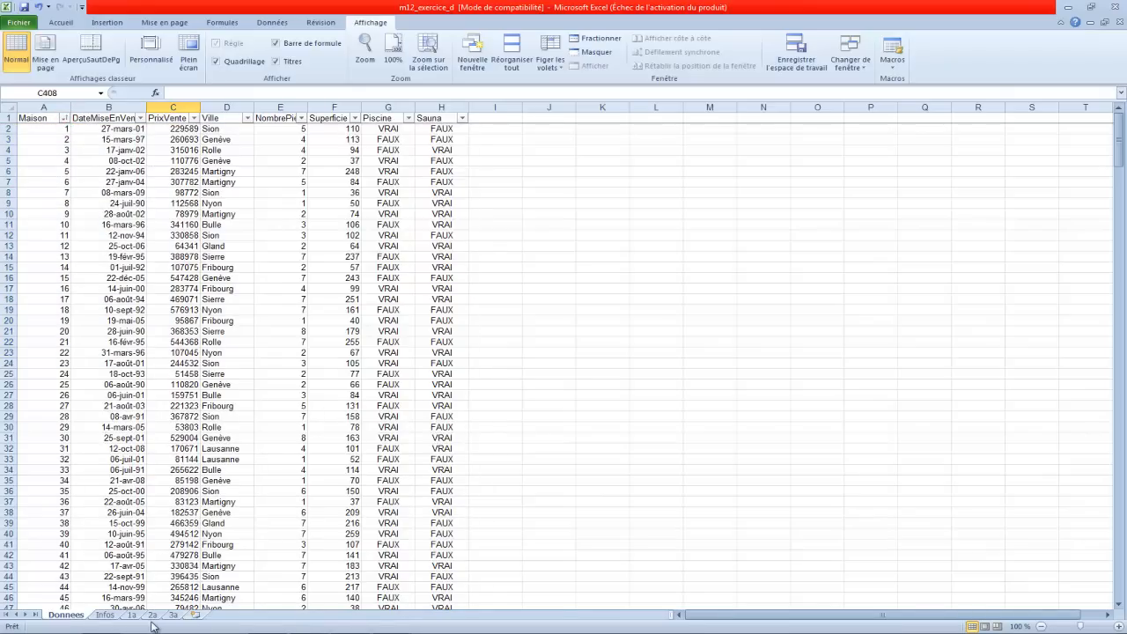
Step: Check the Exercise 3 criteria in Infos and filter PrixVente in Donnees to values between 300000 and 500000 inclusive
left_click(106, 614)
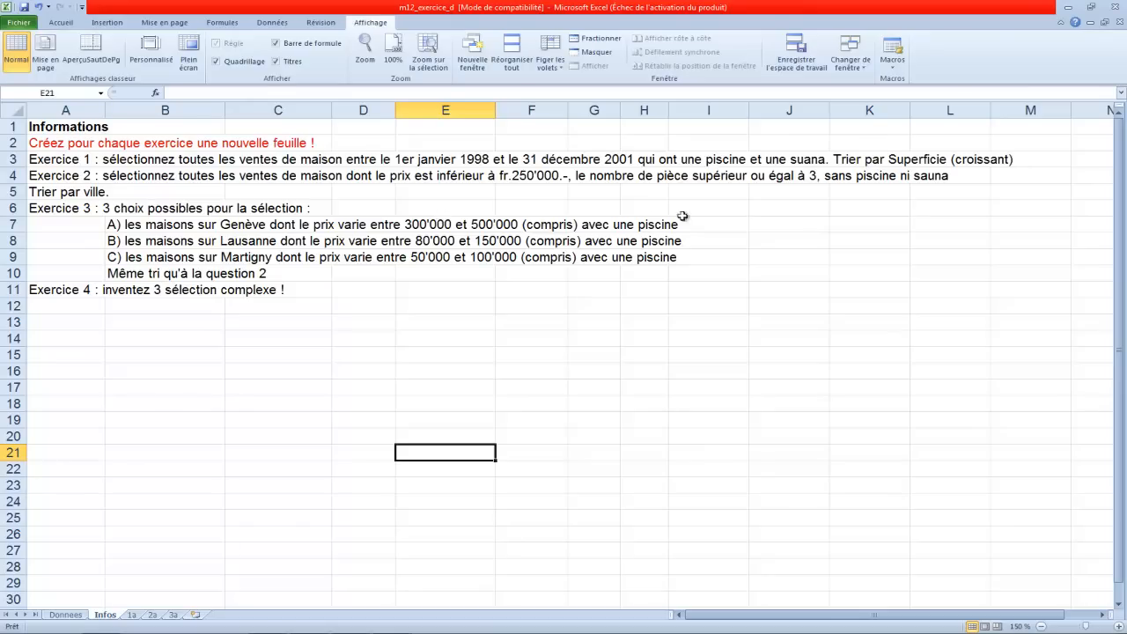
left_click(80, 615)
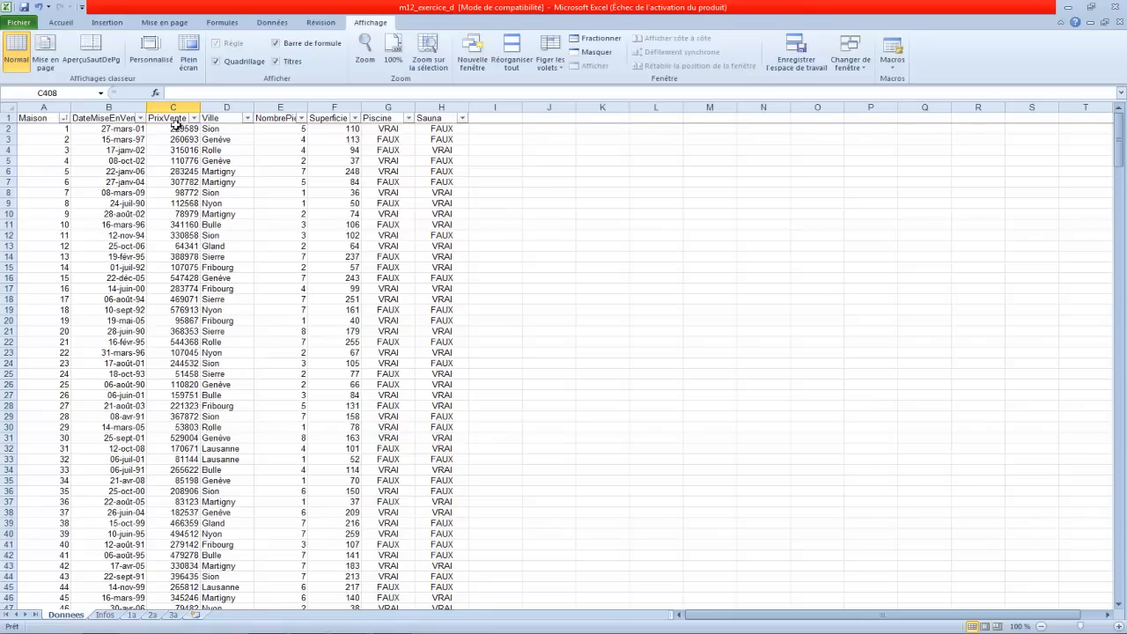
left_click(107, 615)
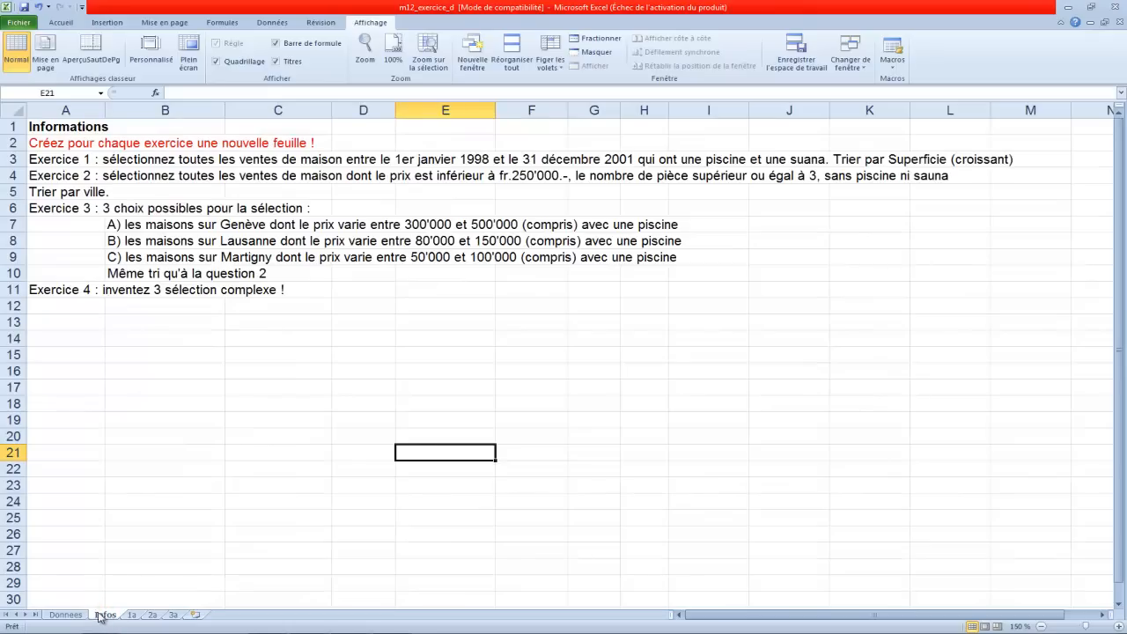
left_click(66, 614)
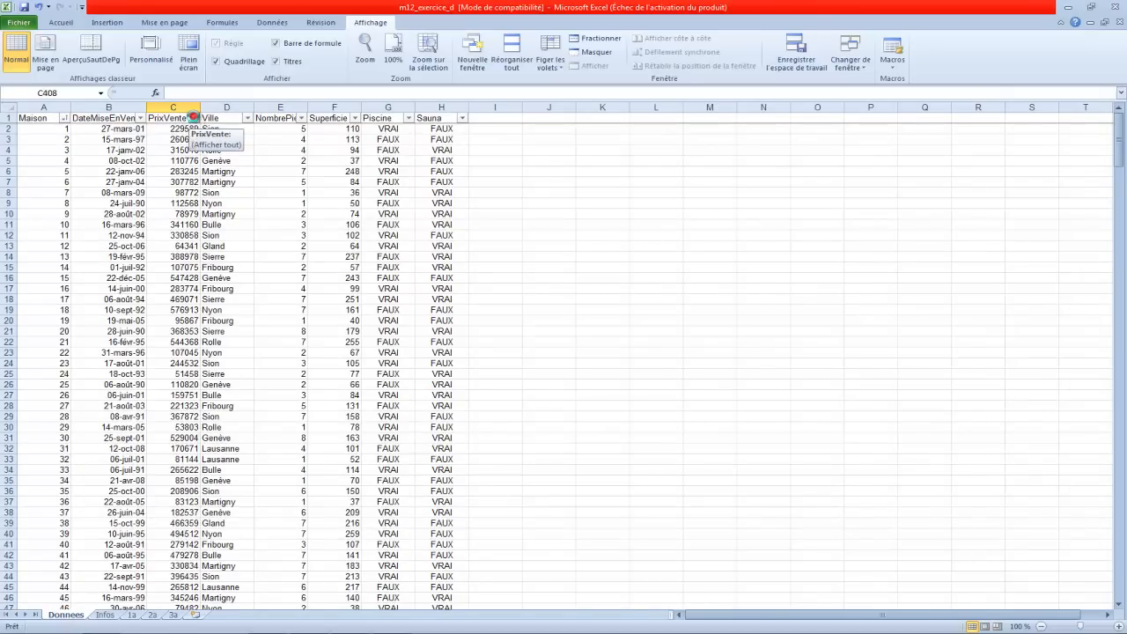
left_click(193, 118)
mouse_move(119, 158)
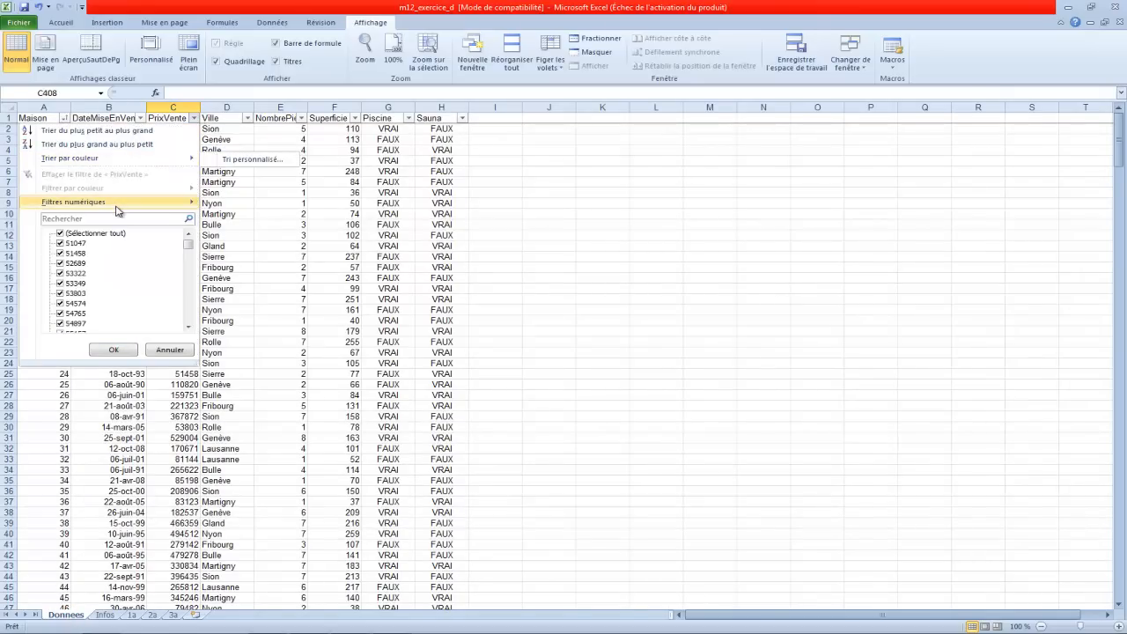
mouse_move(149, 205)
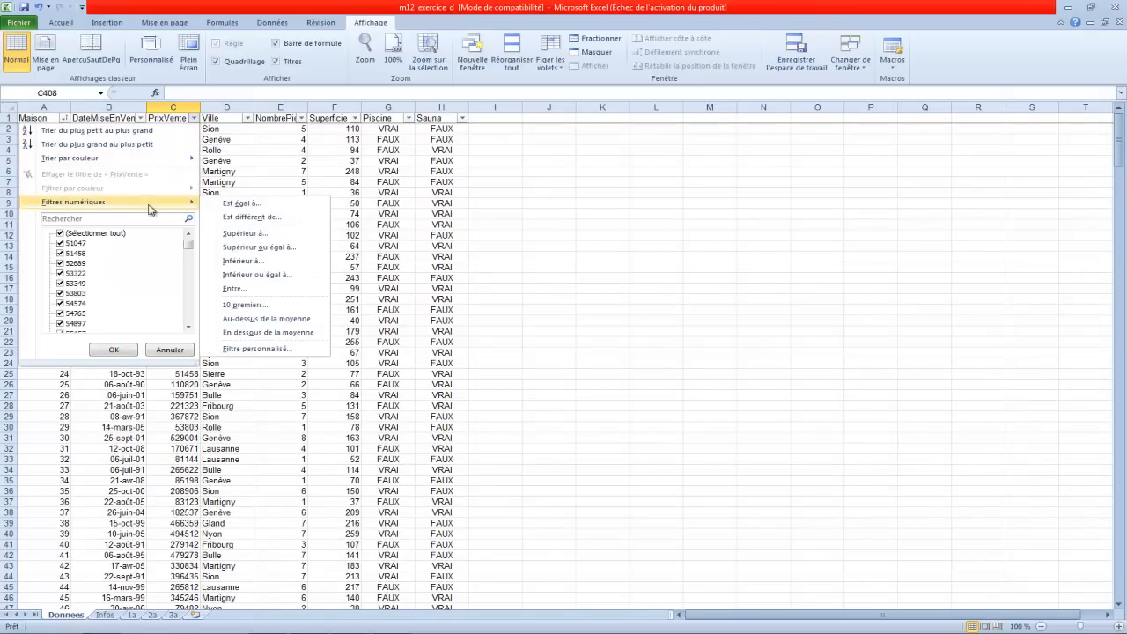
left_click(260, 288)
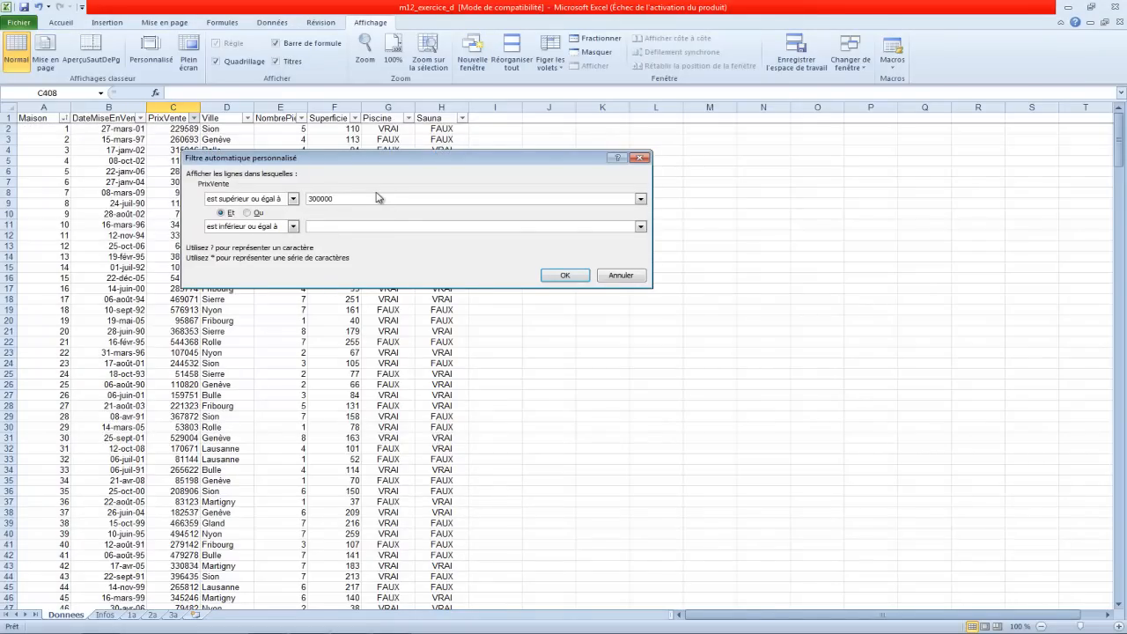
type("500000")
left_click(548, 276)
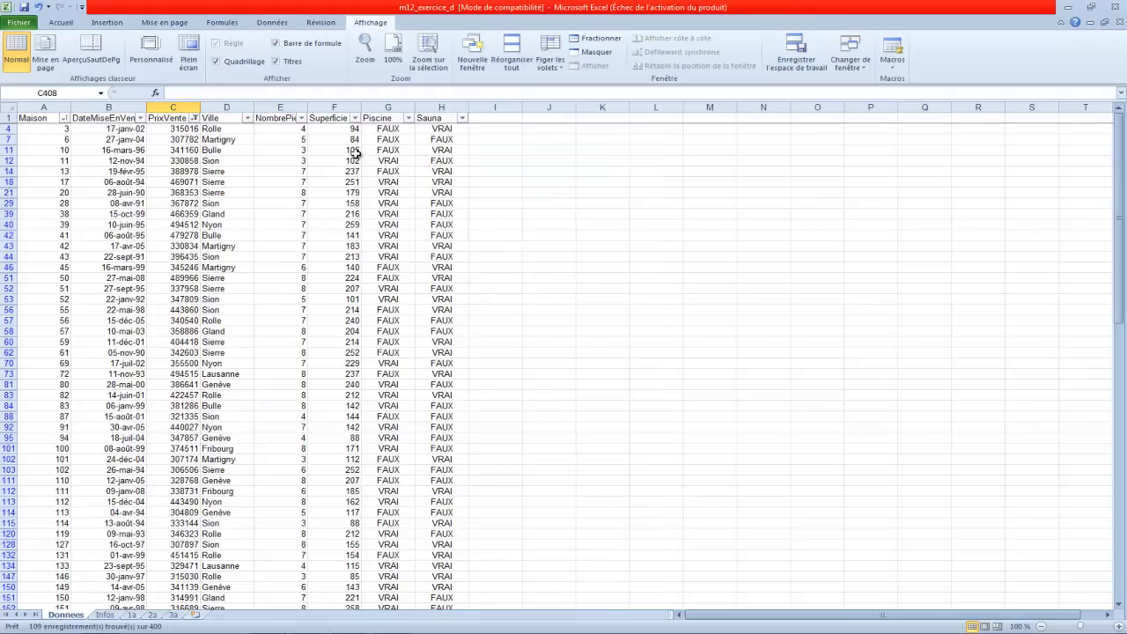
Step: Filter the Ville column to show only Genève
left_click(247, 118)
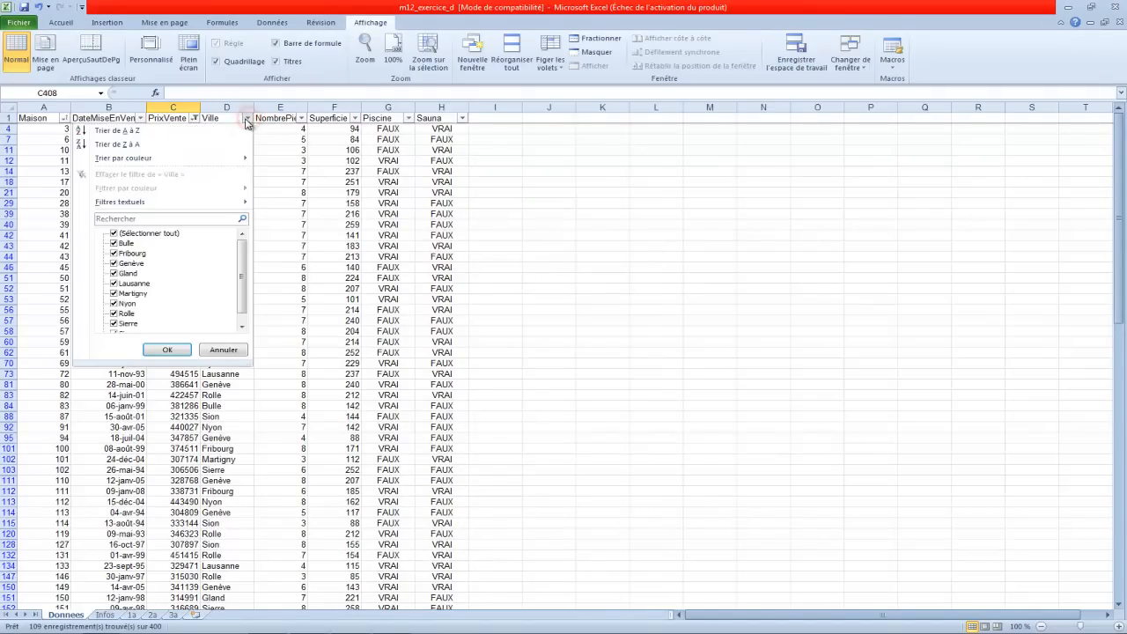
mouse_move(157, 206)
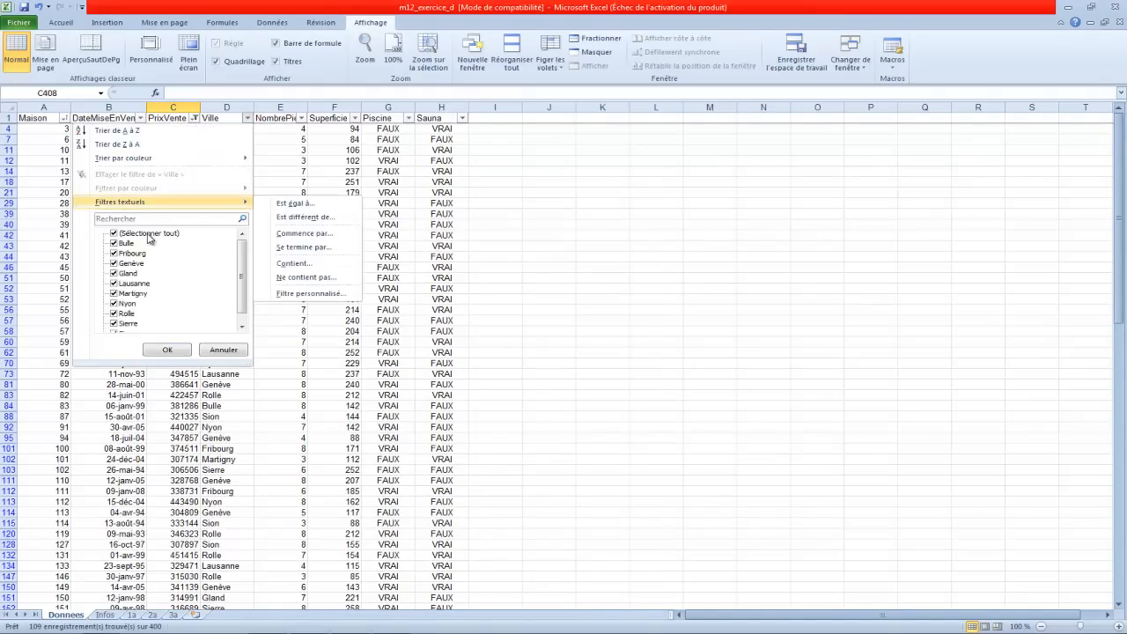
left_click(114, 233)
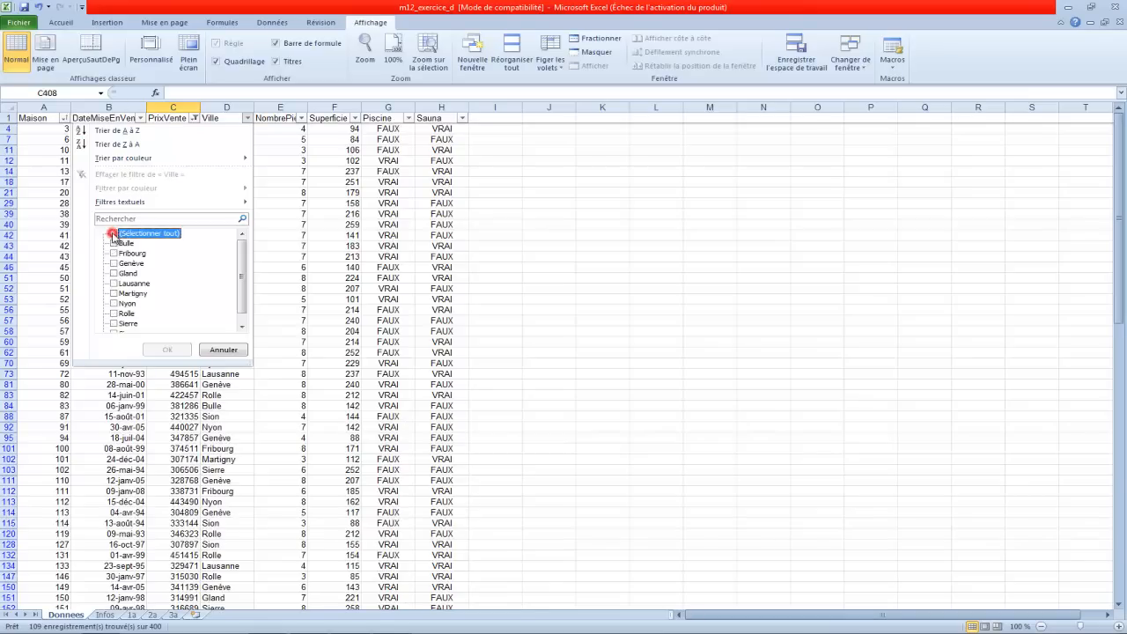
left_click_drag(244, 251, 245, 250)
left_click(114, 264)
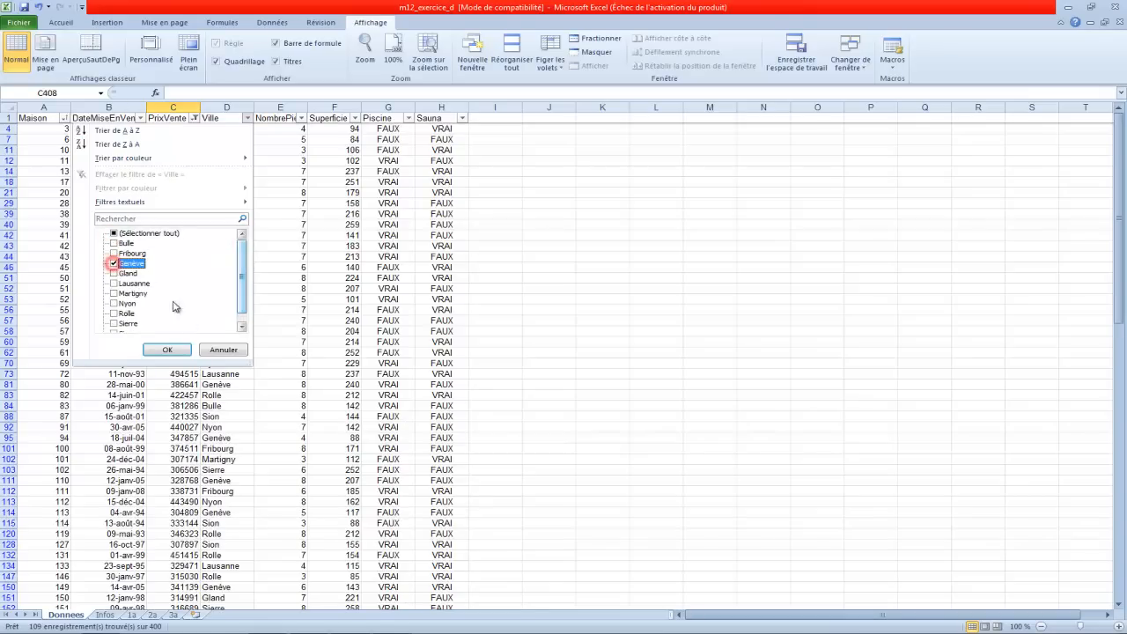
left_click(167, 349)
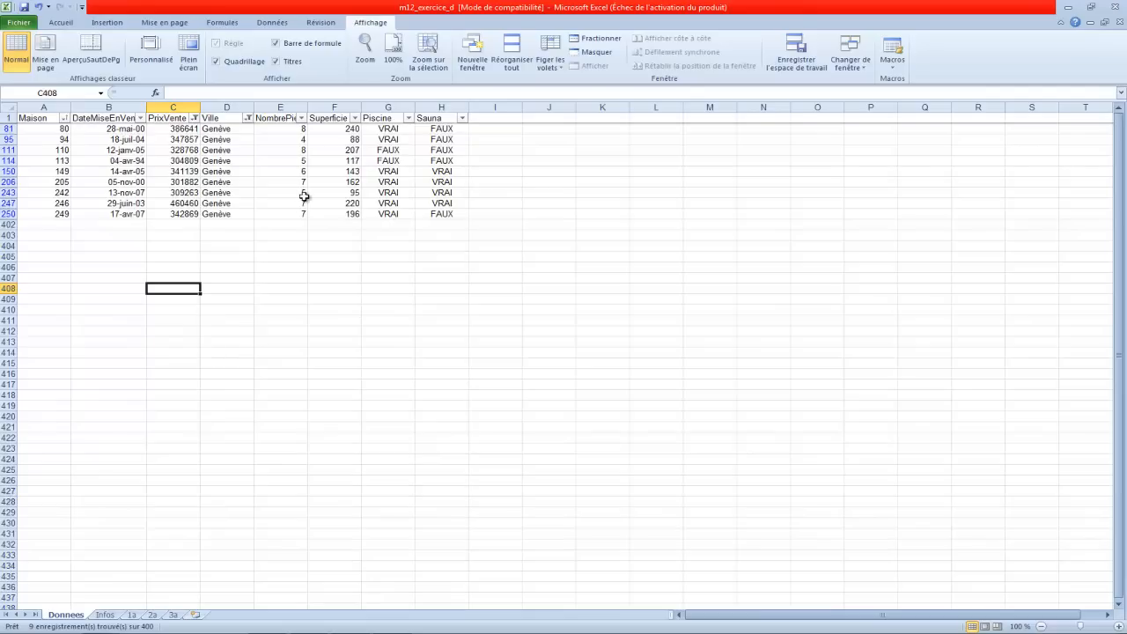
Step: Recheck the Exercise 3 criteria in Infos and filter Piscine in Donnees to VRAI only
left_click(109, 616)
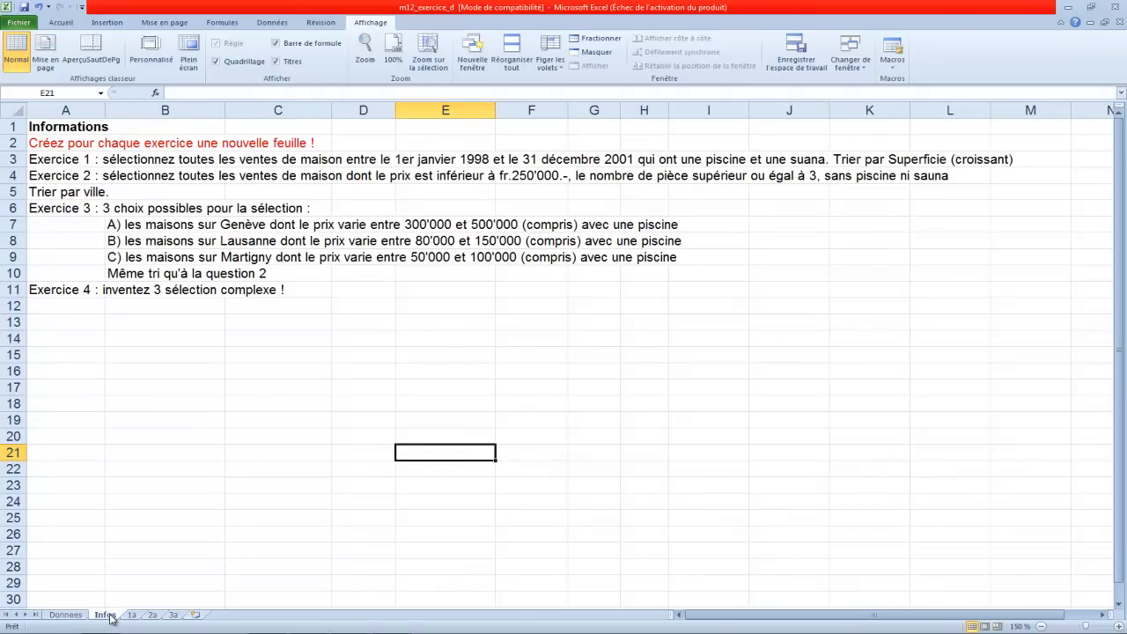
left_click(71, 616)
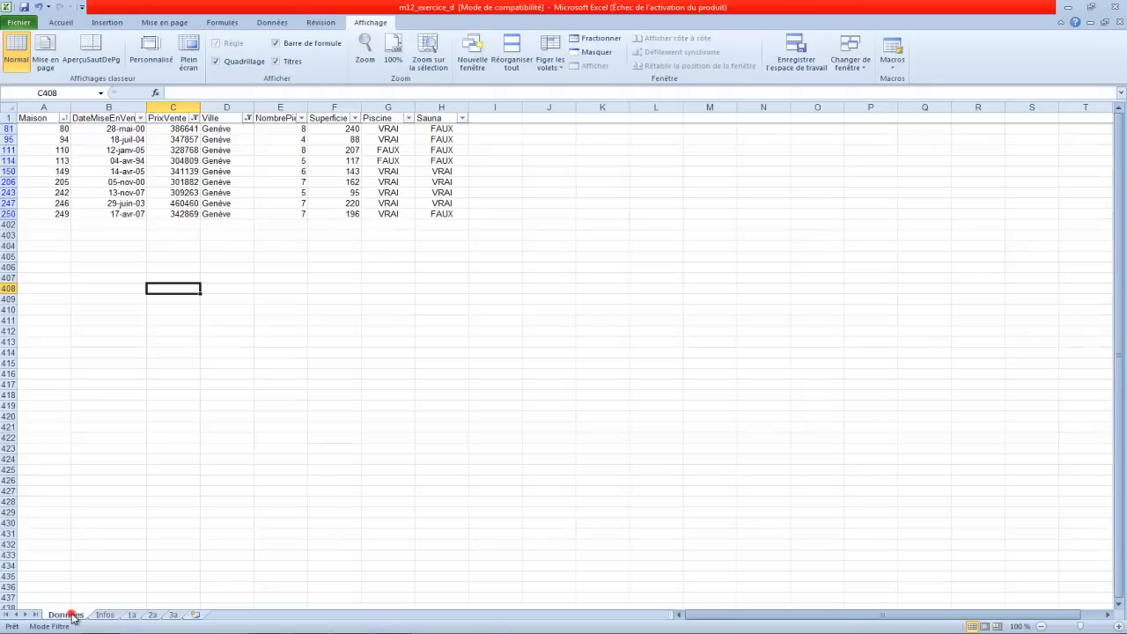
left_click(408, 118)
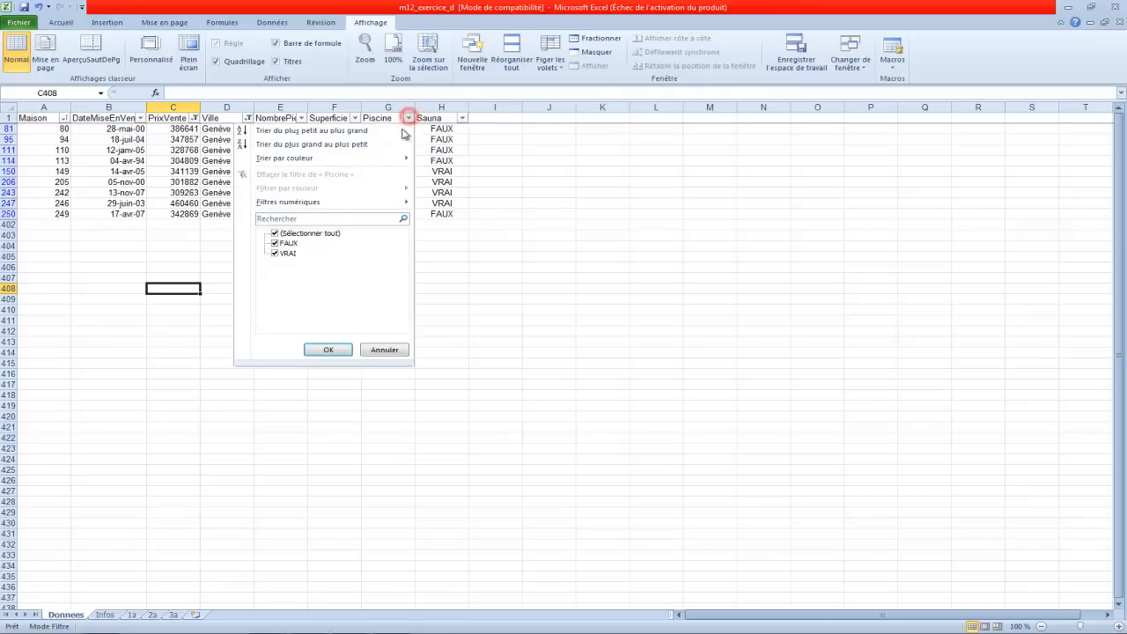
left_click(275, 233)
left_click(275, 253)
left_click(328, 350)
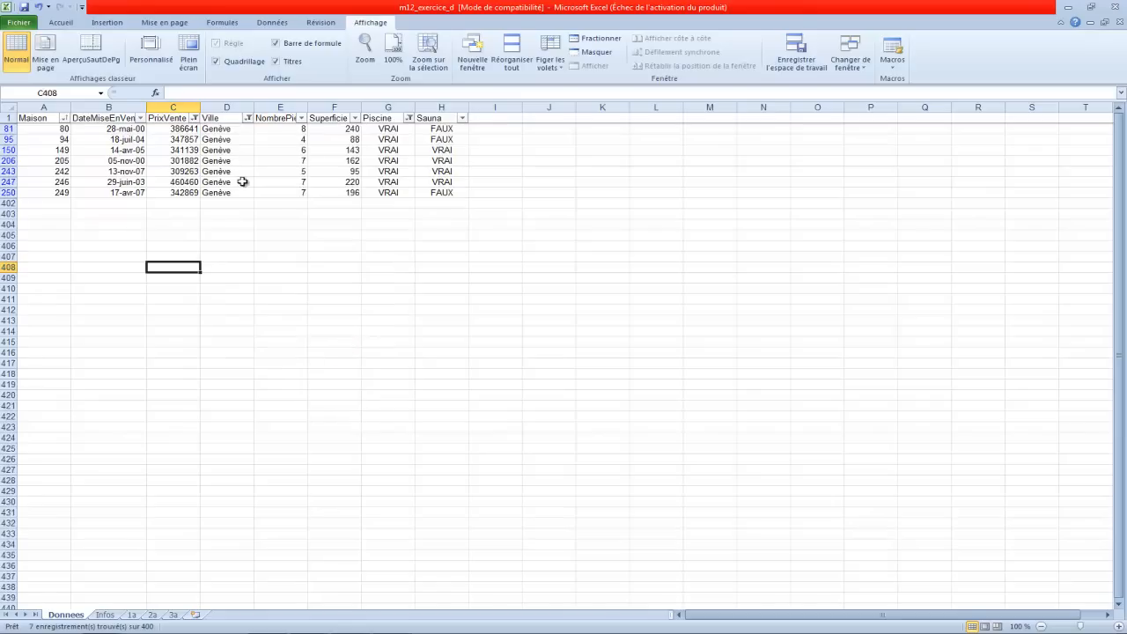
Step: Copy the filtered Genève sales with their headers from Donnees to cell A1 of sheet 3a
left_click_drag(43, 118, 449, 193)
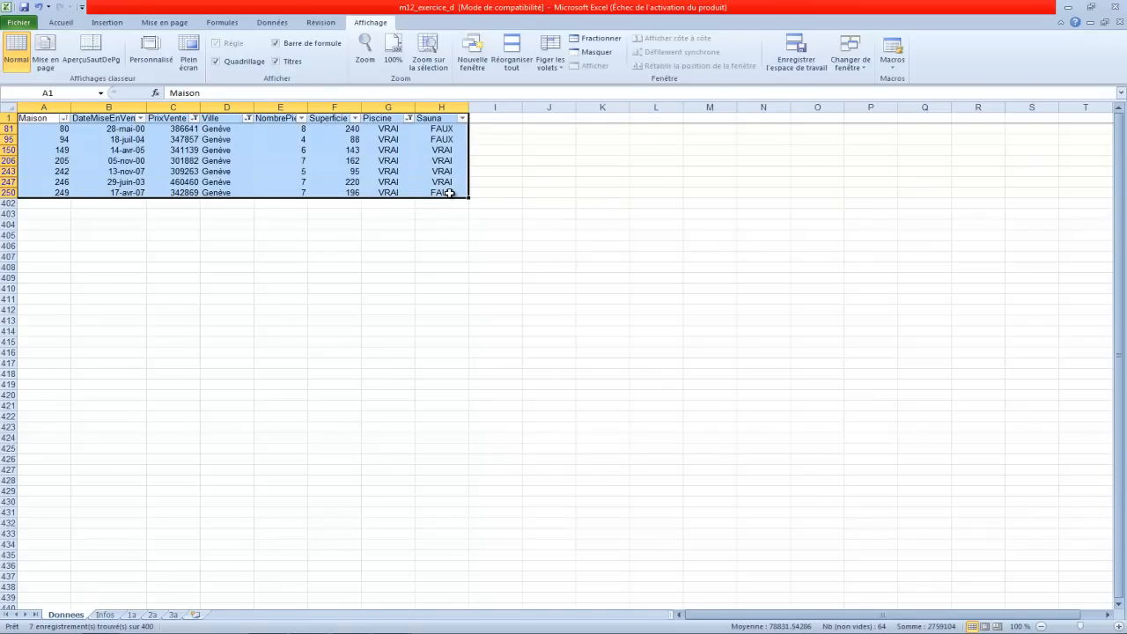
left_click(172, 614)
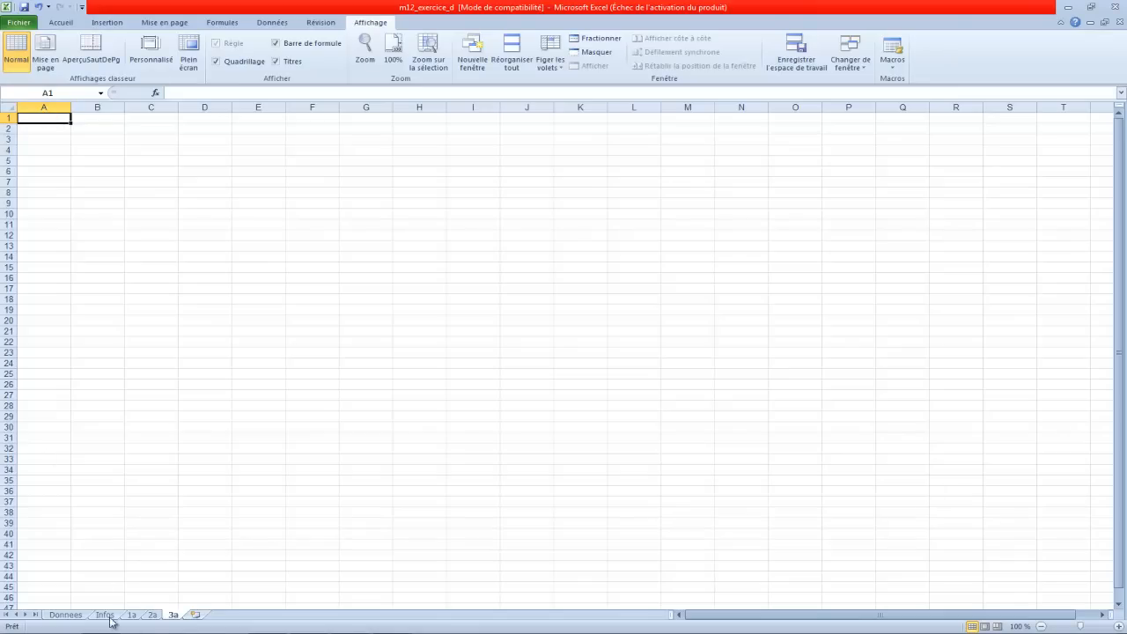
left_click(153, 614)
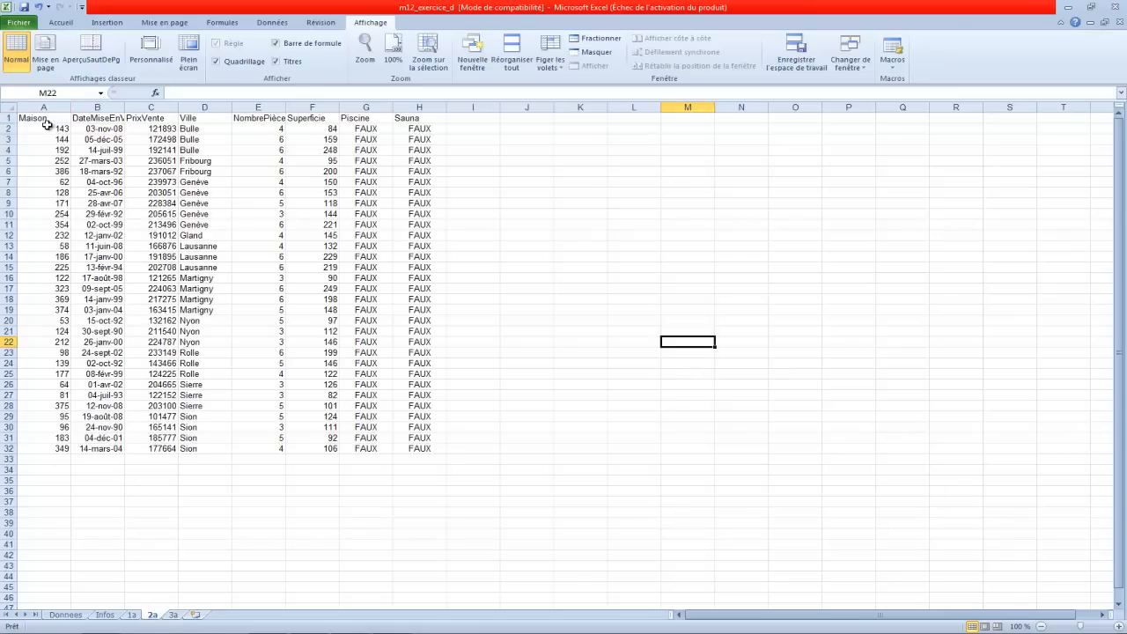
left_click(69, 614)
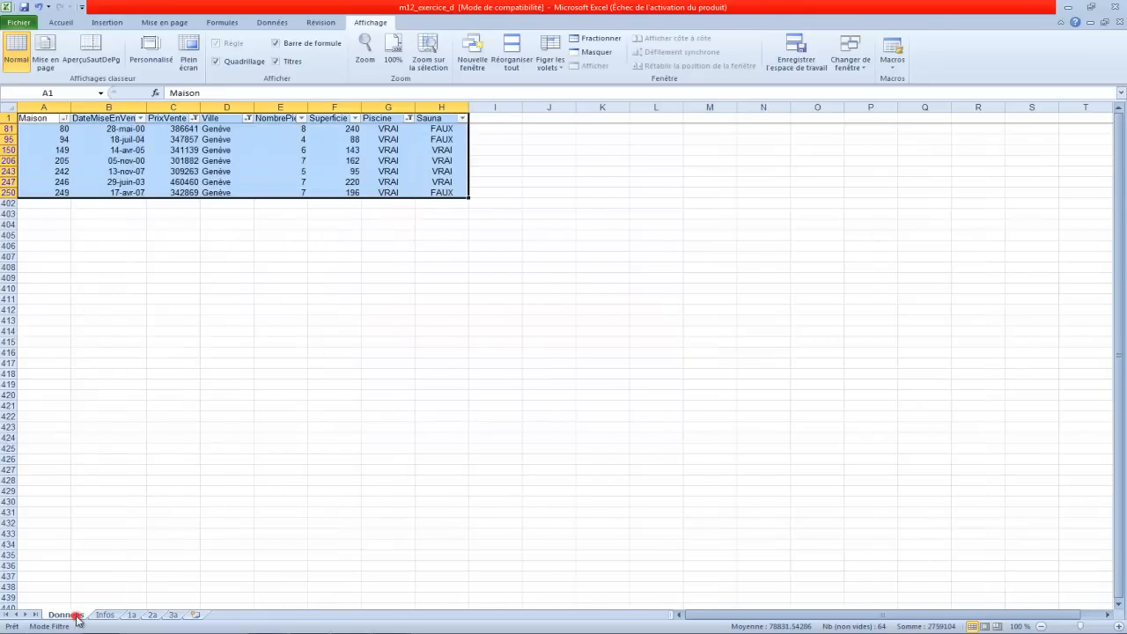
left_click_drag(67, 130, 432, 195)
key("ctrl+c")
left_click(171, 615)
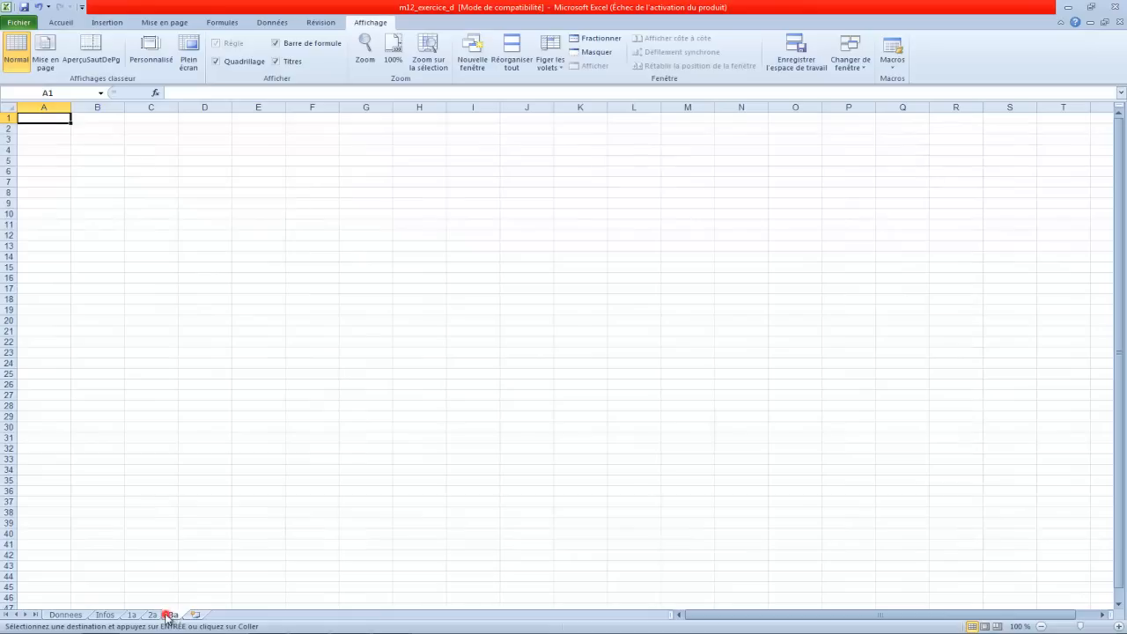
key("ctrl+v")
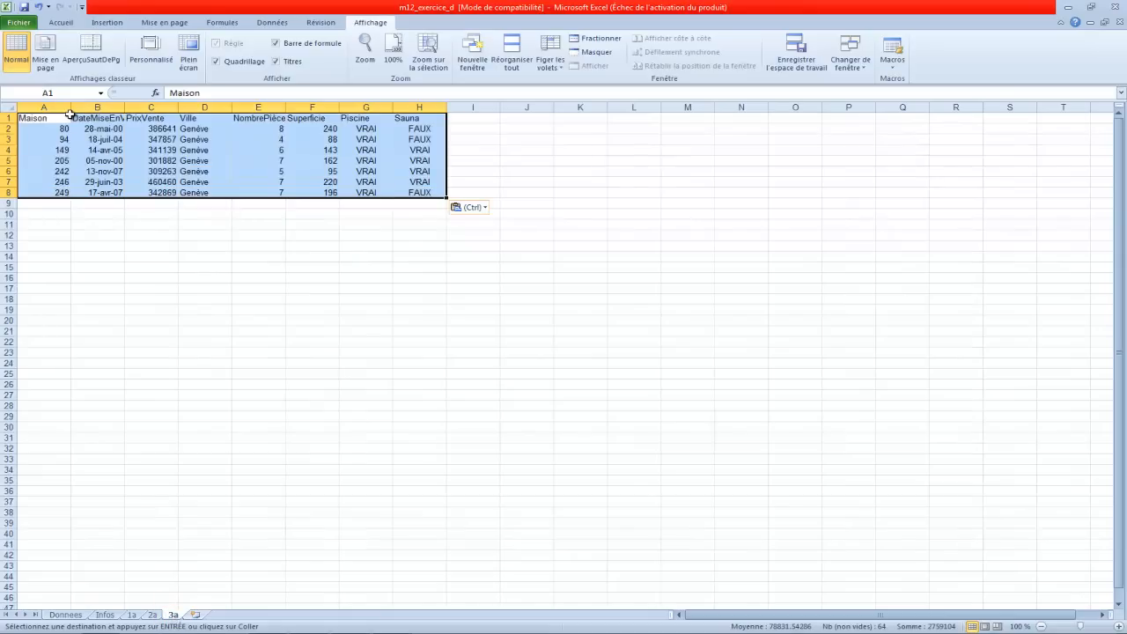
left_click(390, 316)
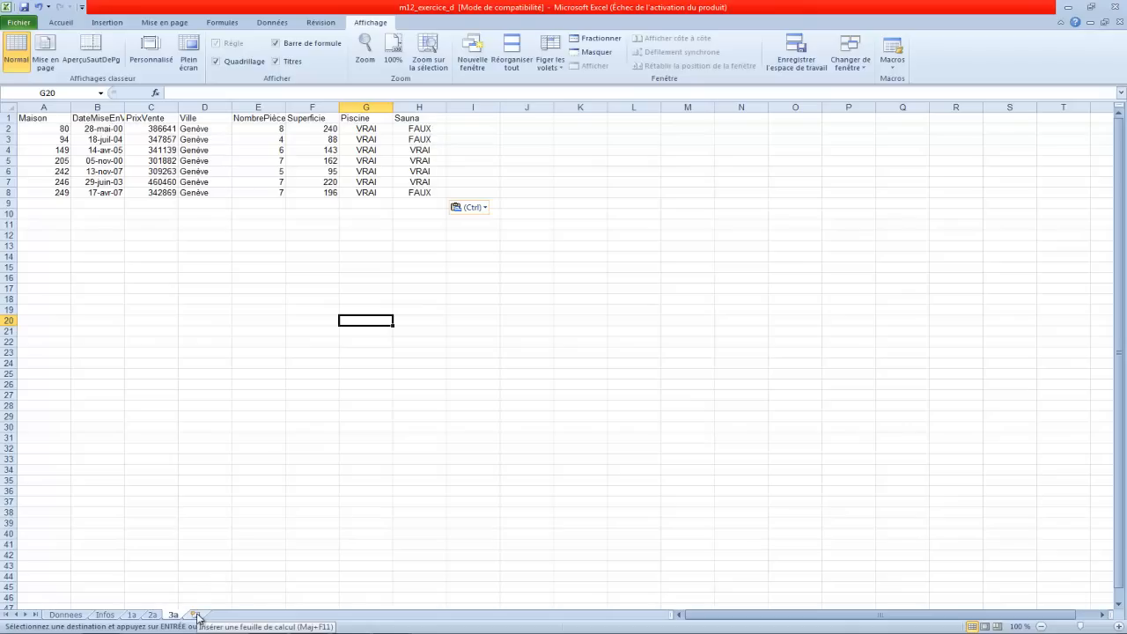
Step: Review the Exercise 3 selection criteria in Infos against the filtered Donnees rows and the result on sheet 3a
left_click(69, 615)
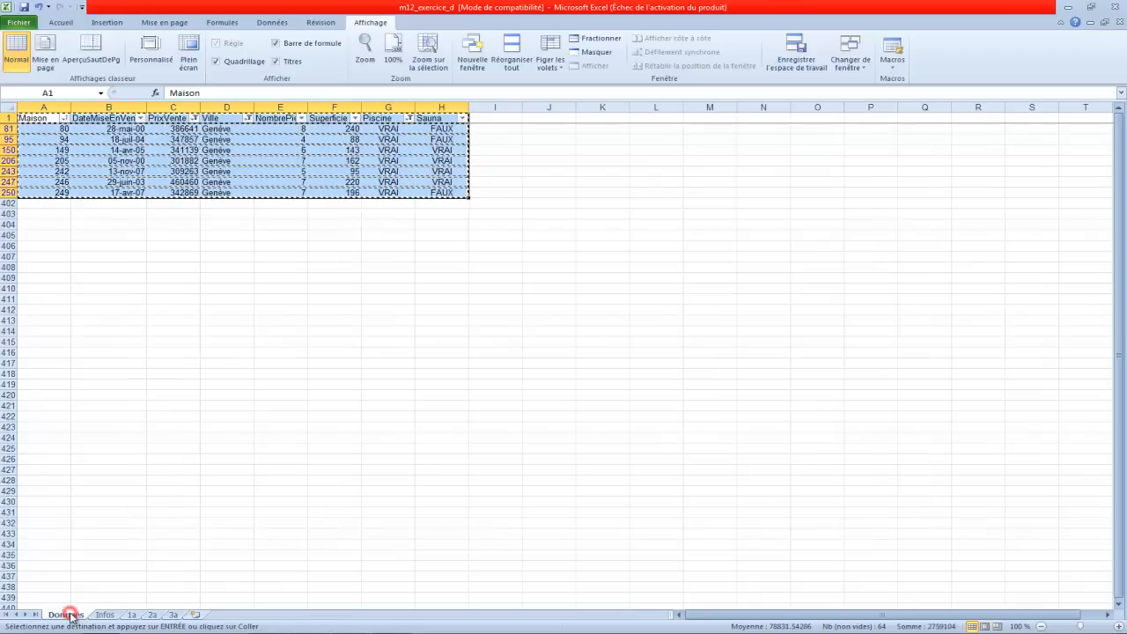
left_click(103, 615)
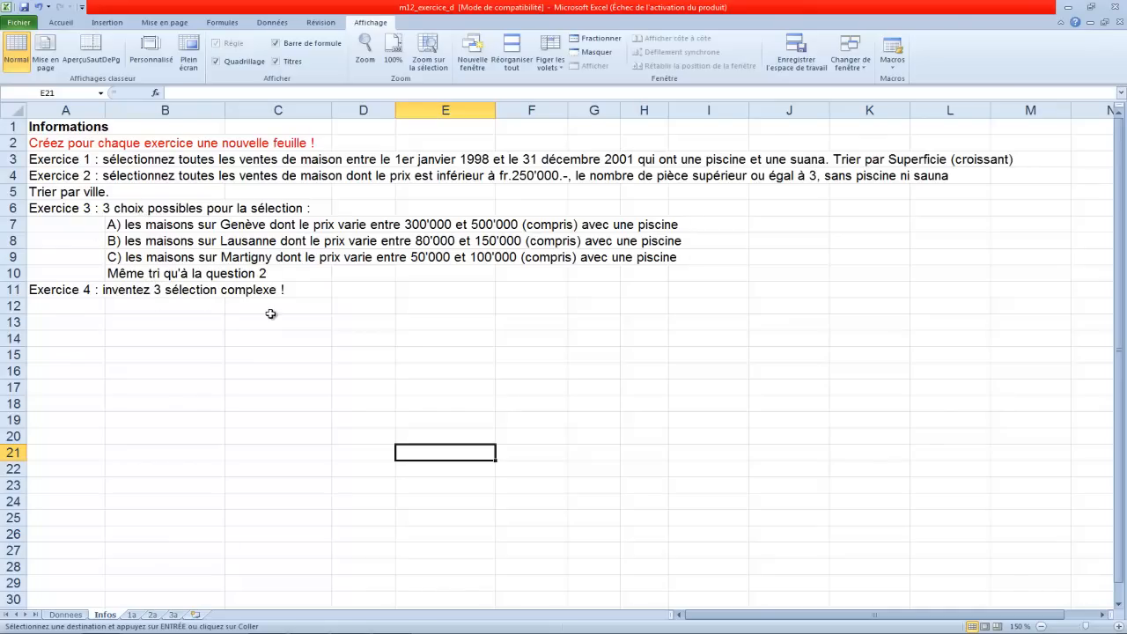
left_click(65, 614)
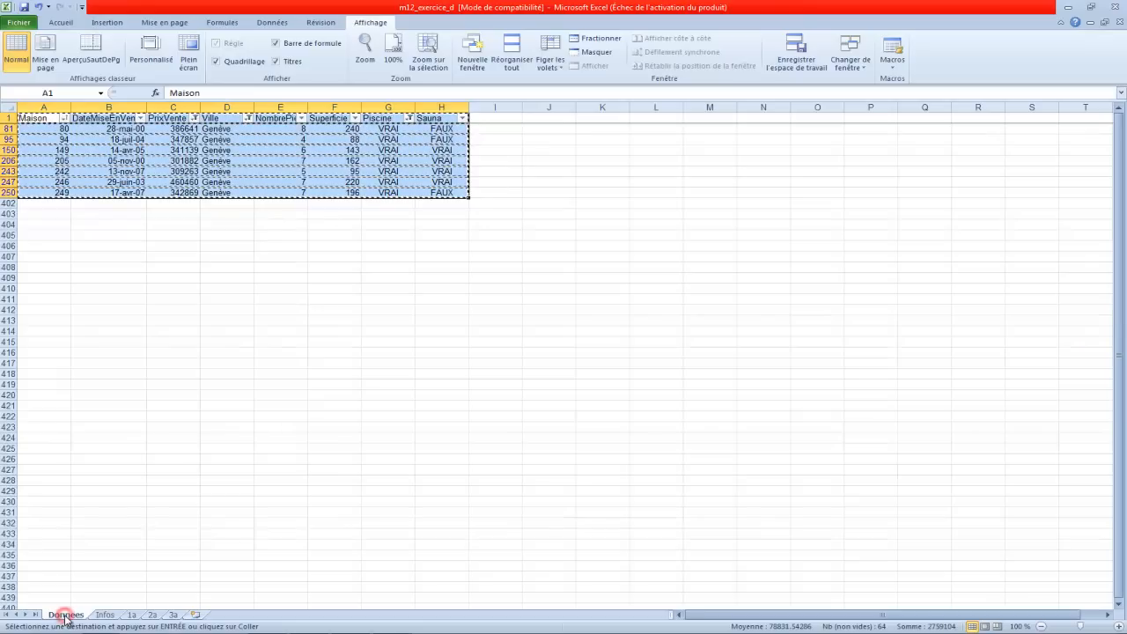
left_click(172, 615)
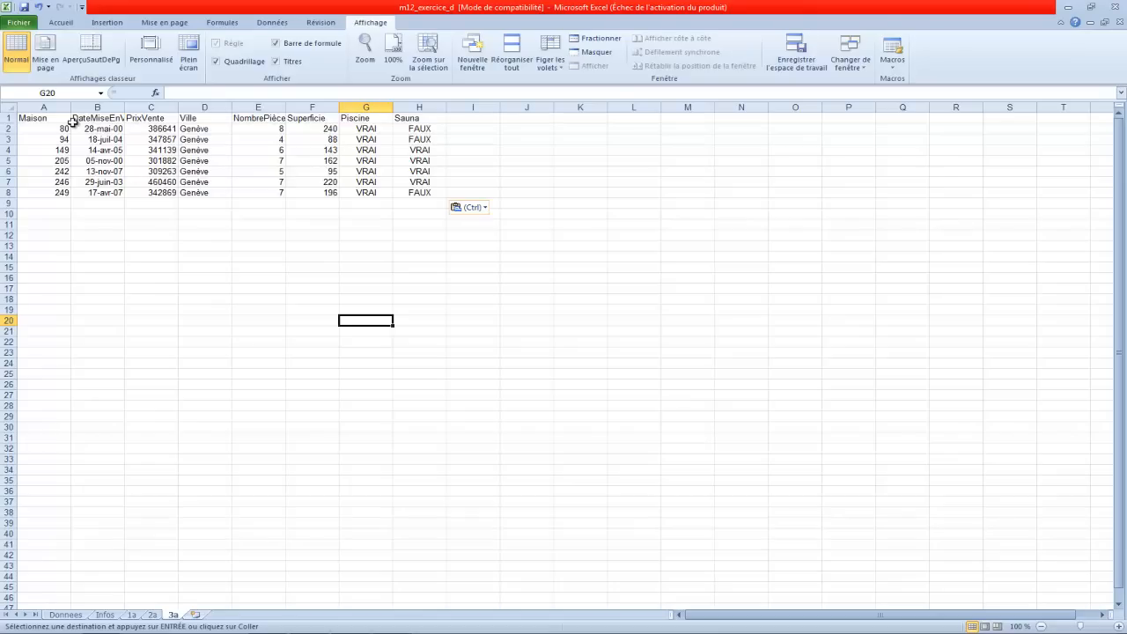
Step: Sort the Genève sales on sheet 3a by the values of Ville, from A to Z
left_click_drag(57, 121, 419, 195)
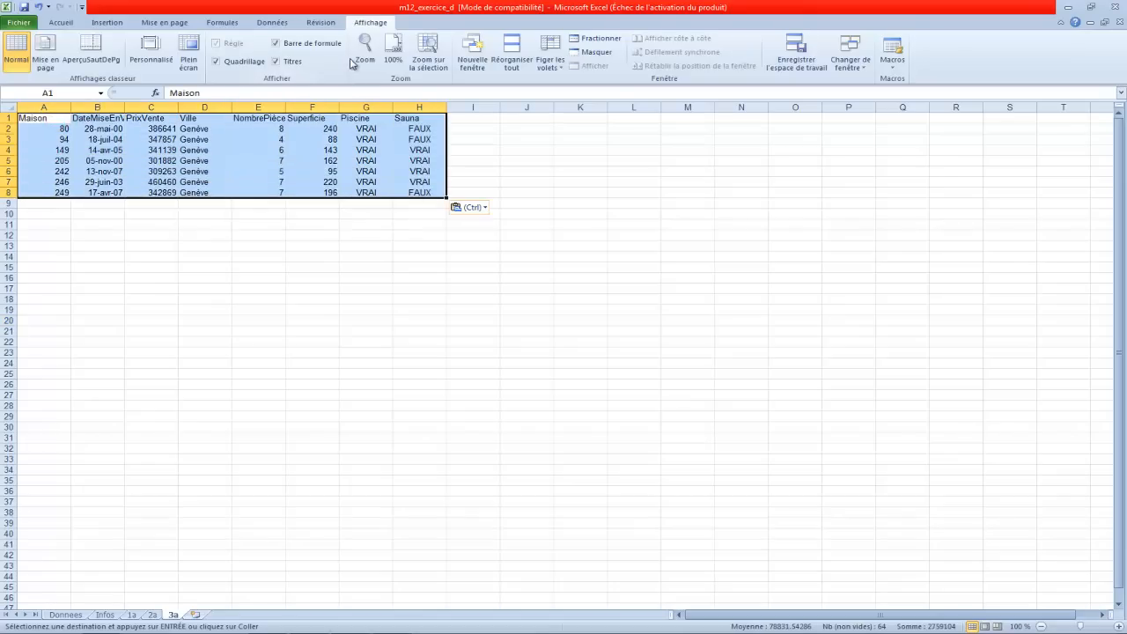
left_click(321, 22)
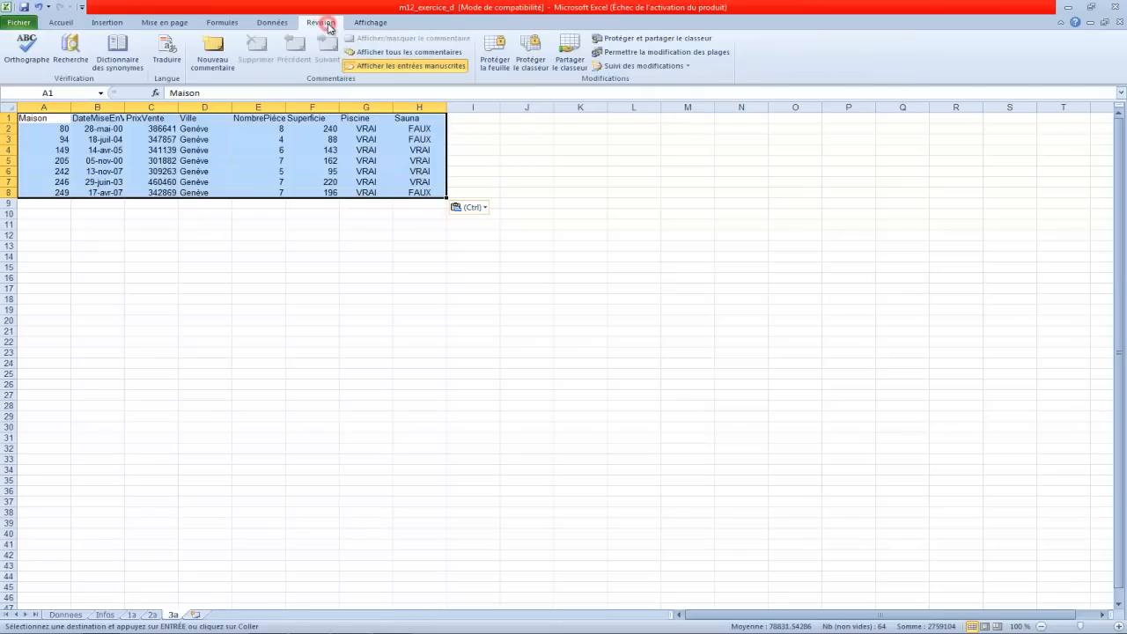
left_click(271, 24)
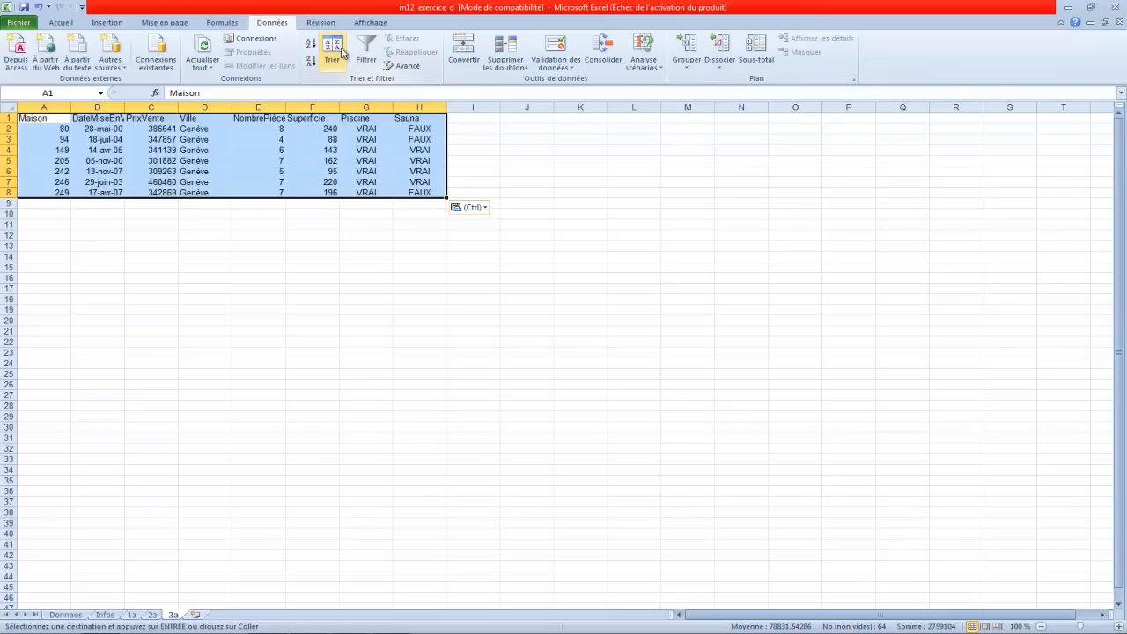
left_click(332, 51)
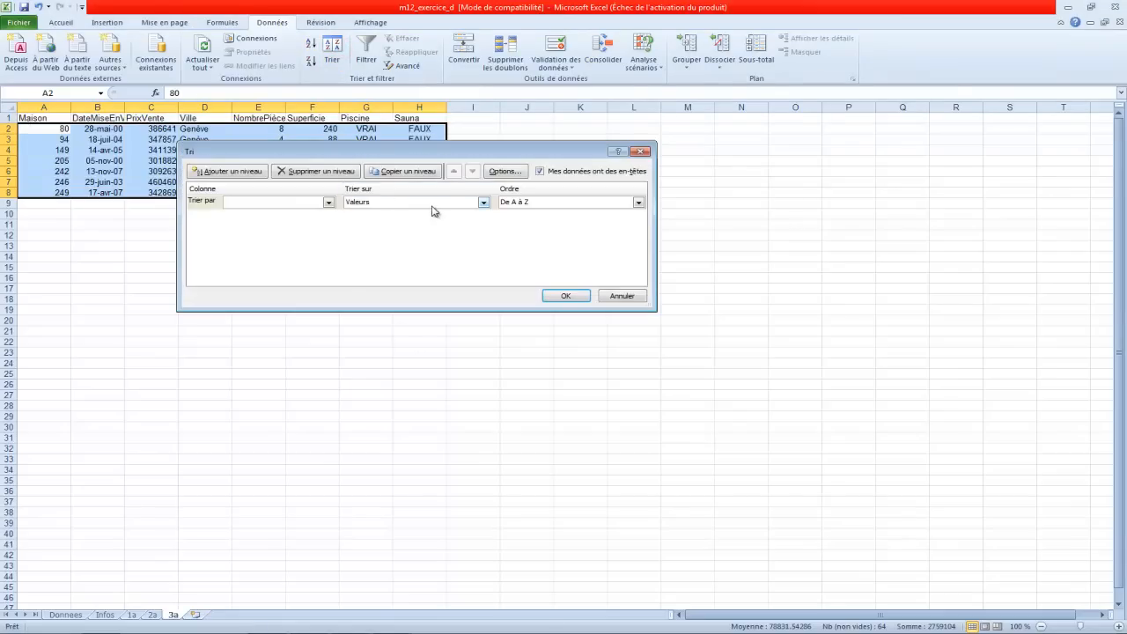
left_click(483, 202)
left_click(466, 203)
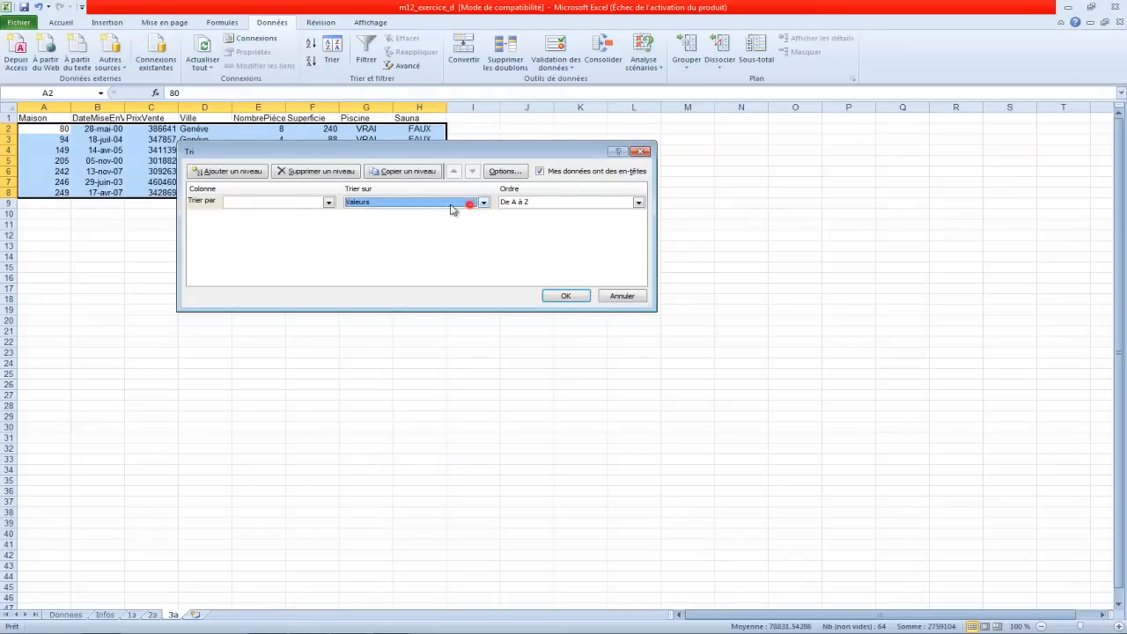
left_click(317, 203)
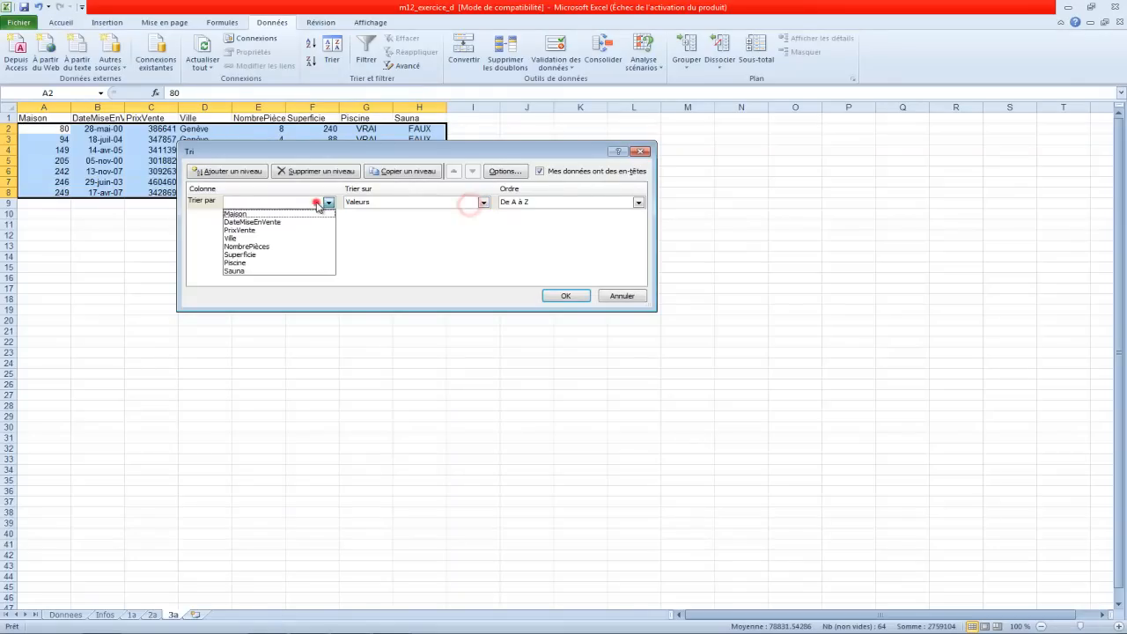
left_click(275, 240)
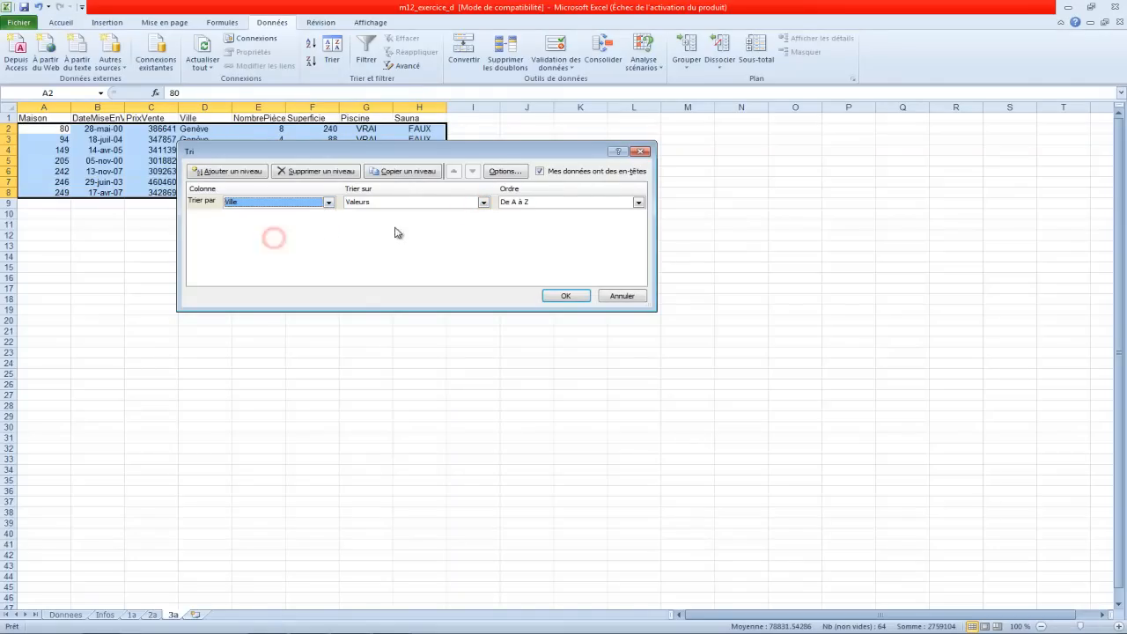
left_click(566, 295)
left_click(578, 299)
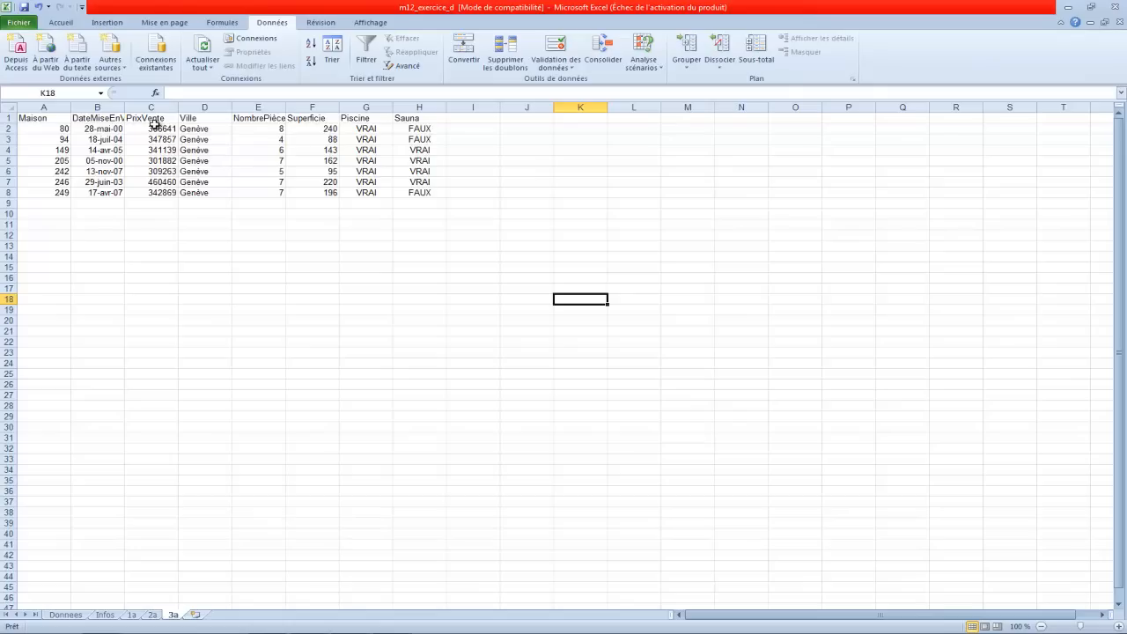
Step: Add a new sheet named 3b and consult the Exercise 3B criteria in Infos
left_click(196, 616)
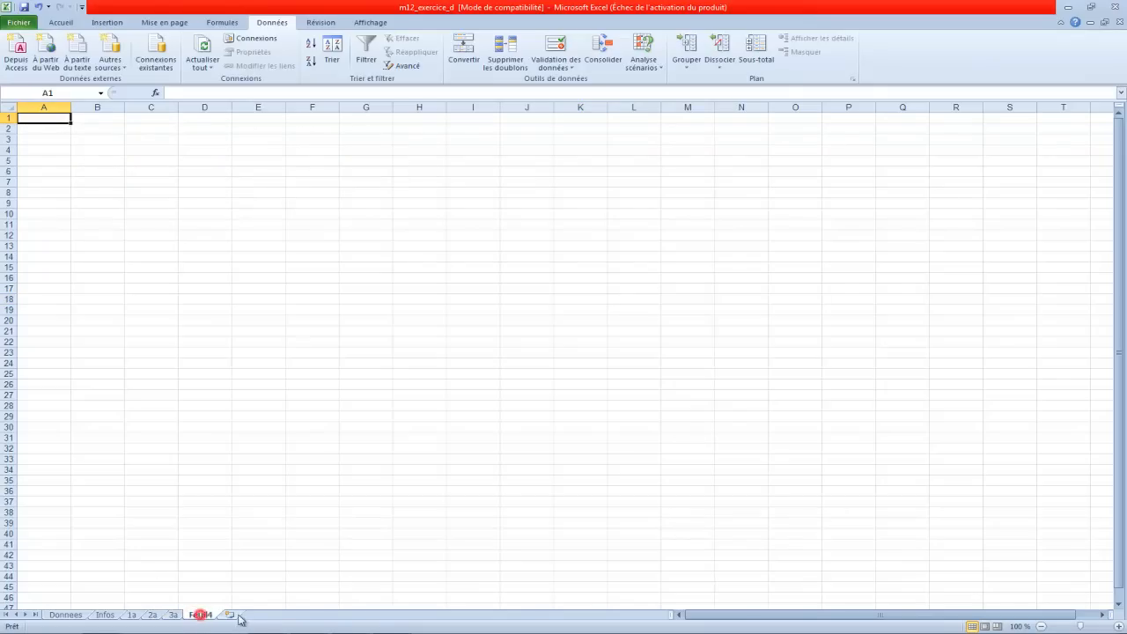
double_click(200, 614)
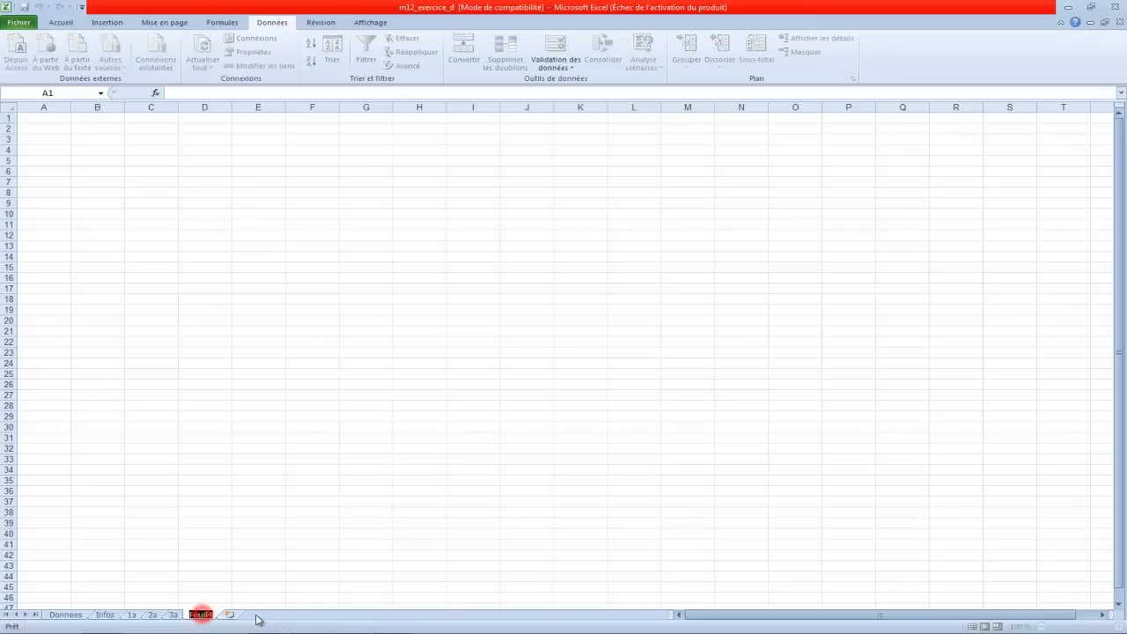
type("3")
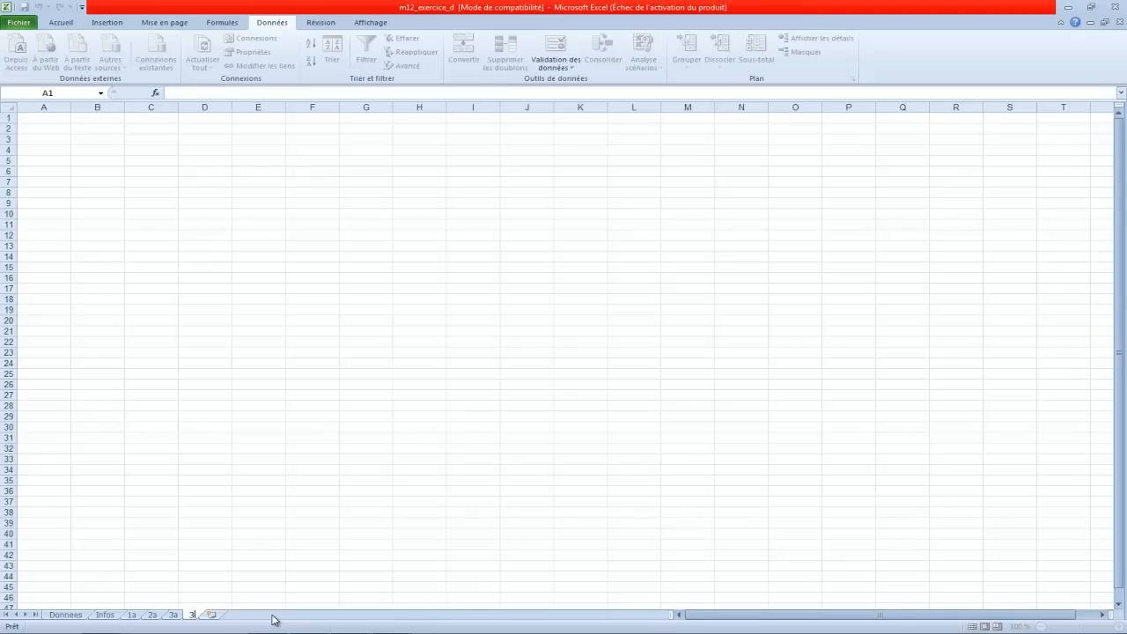
type("b")
key("Return")
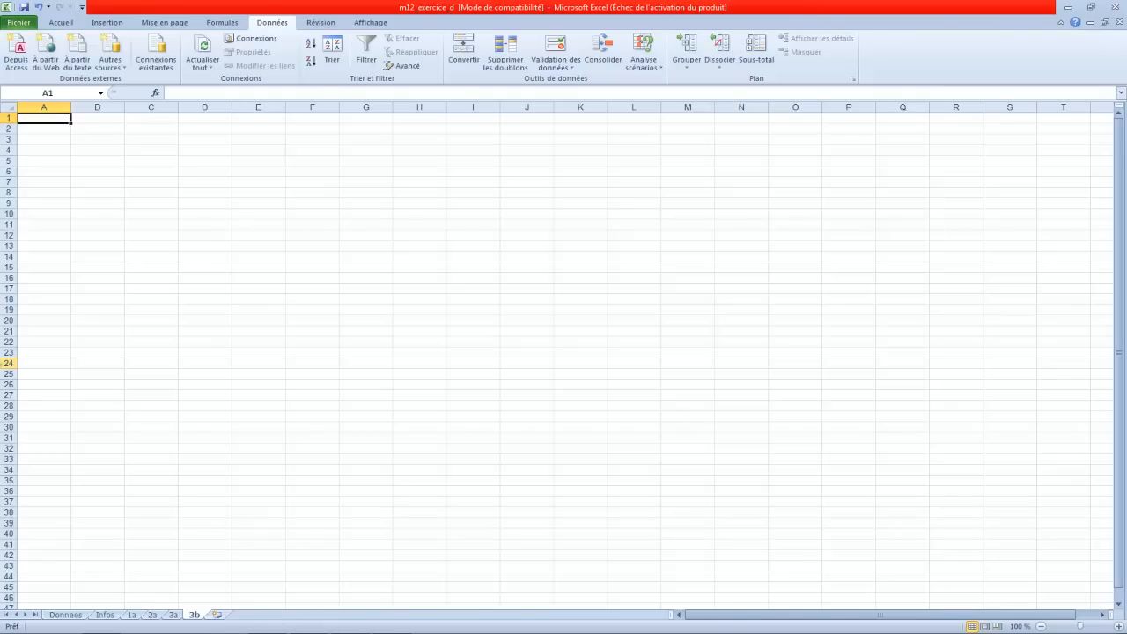
left_click(67, 616)
left_click(103, 616)
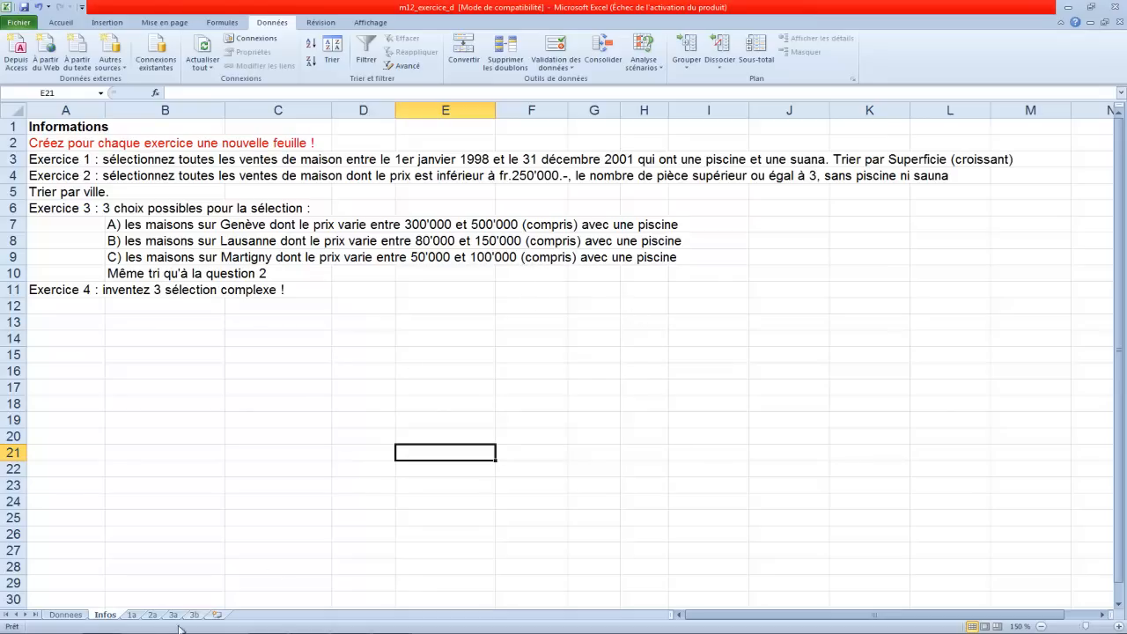
key("ctrl+Page_Down")
key("ctrl+Page_Down")
key("ctrl+Page_Down")
key("ctrl+Page_Down")
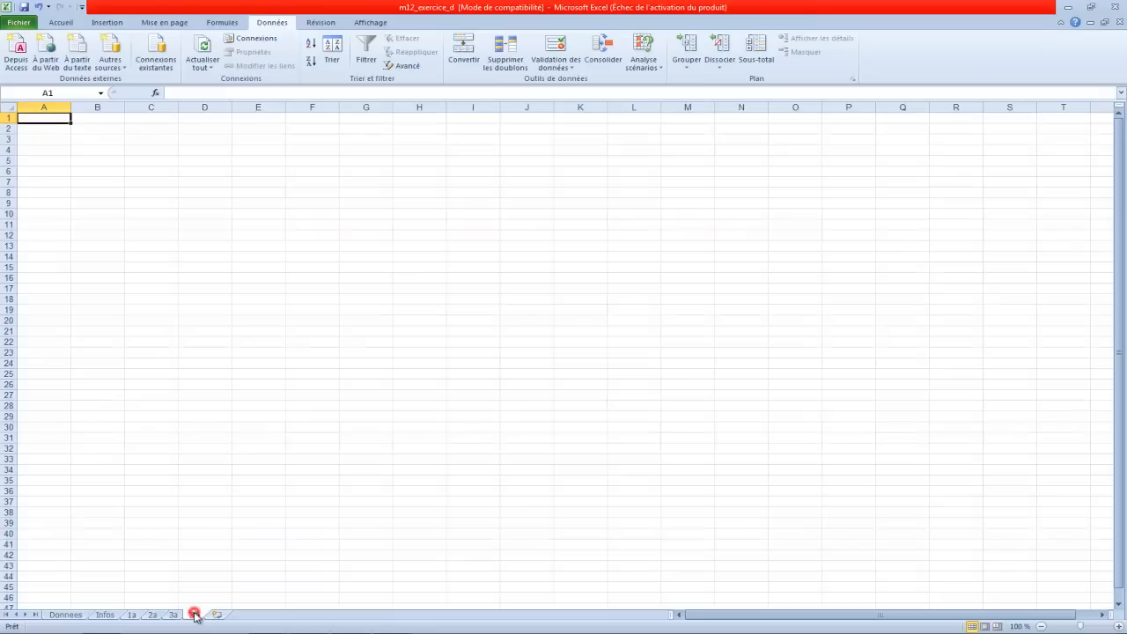
Step: Clear the PrixVente, Ville and Piscine filters in Donnees and sort the rows by Maison from smallest to largest
left_click(71, 614)
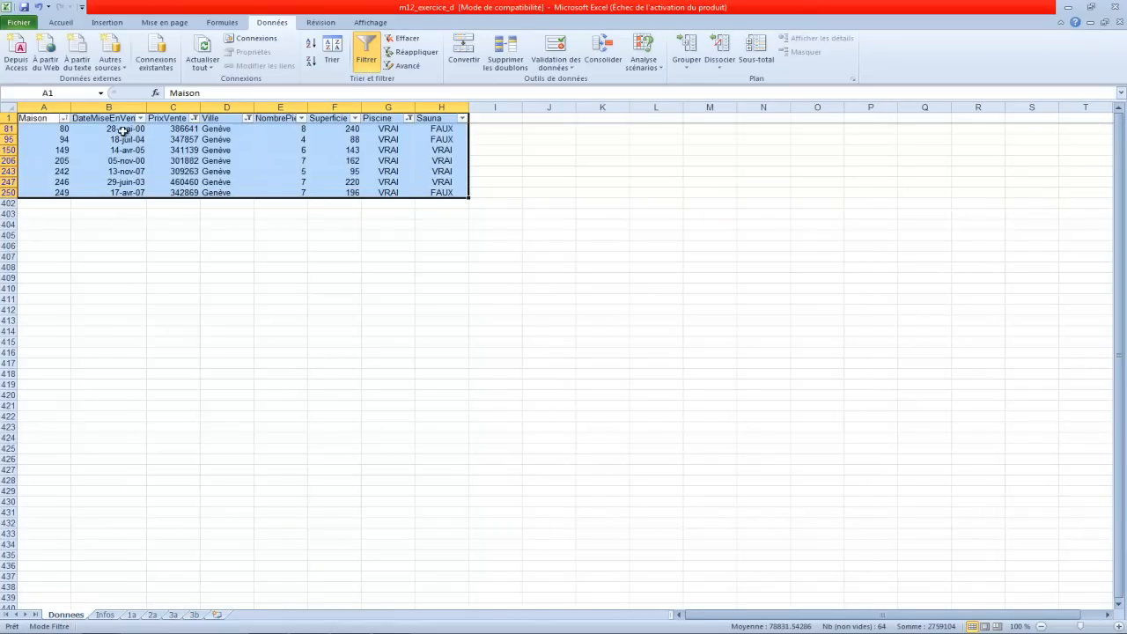
left_click(185, 118)
left_click(193, 118)
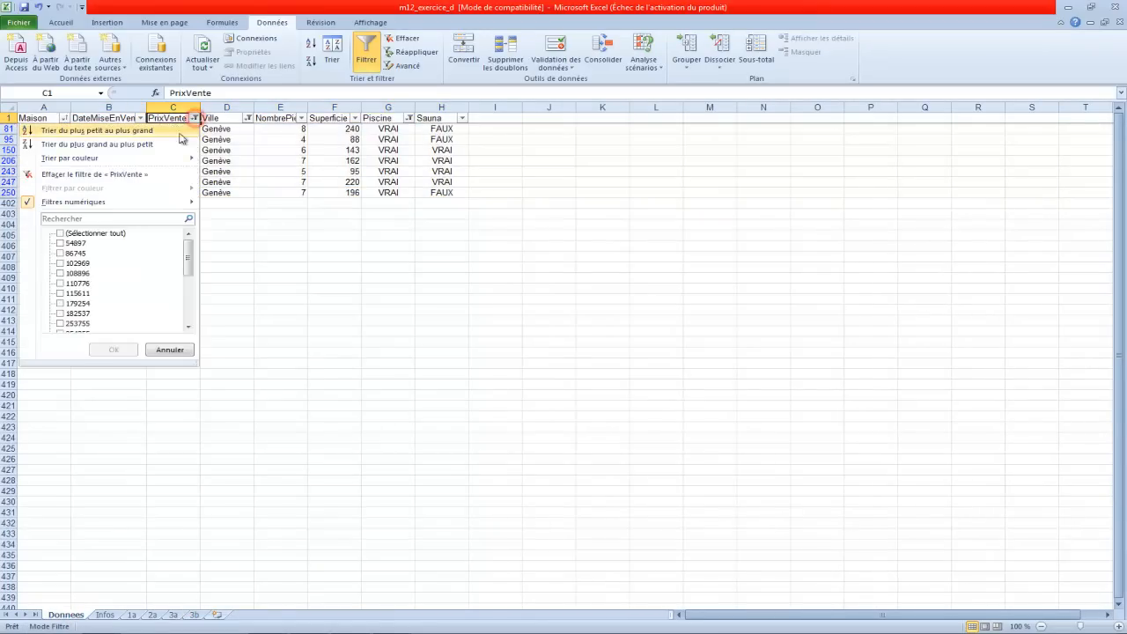
left_click(133, 176)
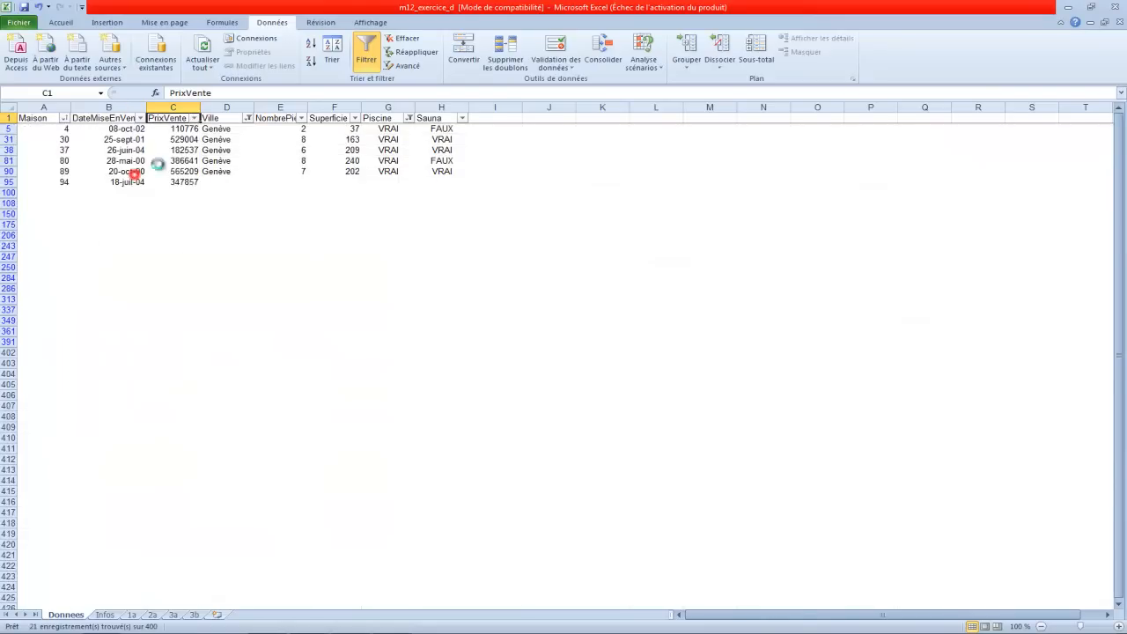
left_click(248, 118)
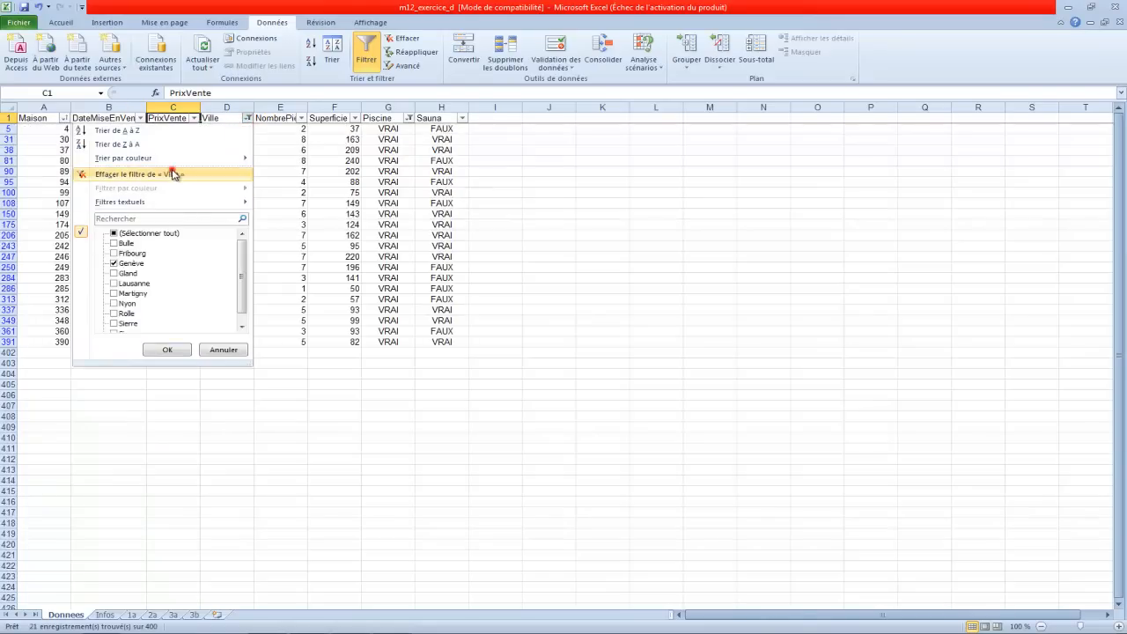
left_click(171, 174)
left_click(409, 118)
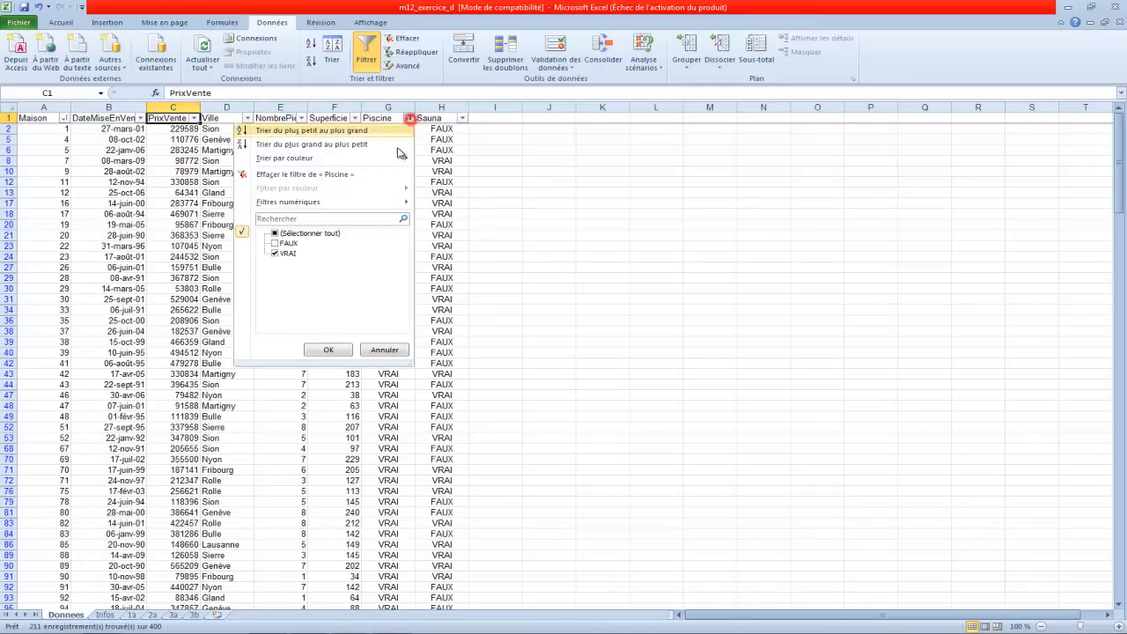
left_click(312, 175)
left_click(50, 118)
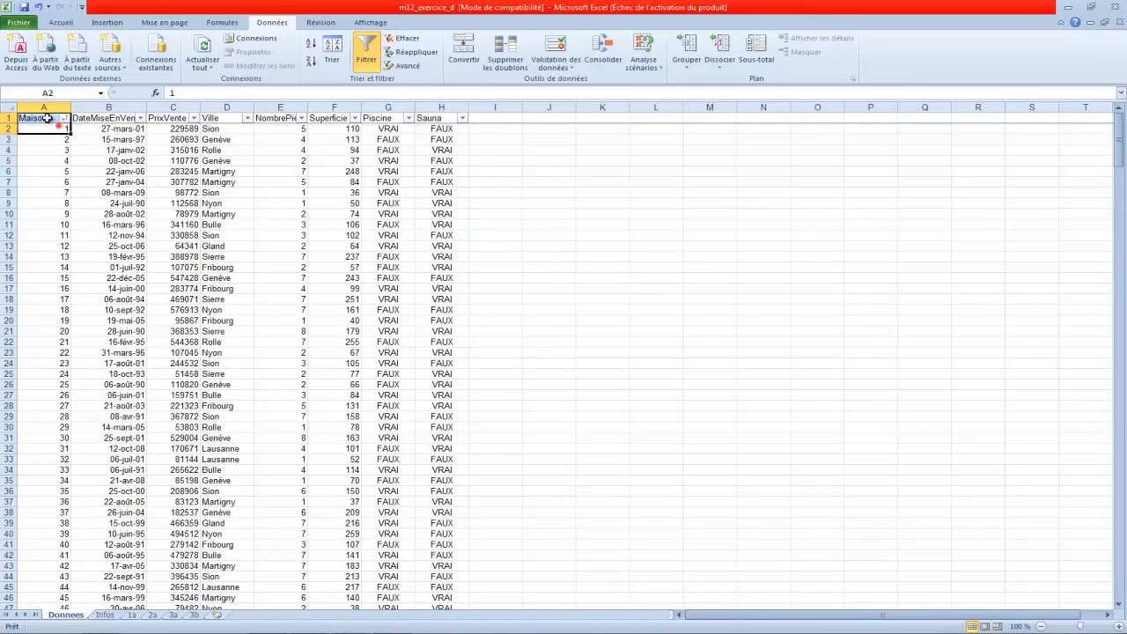
left_click(64, 118)
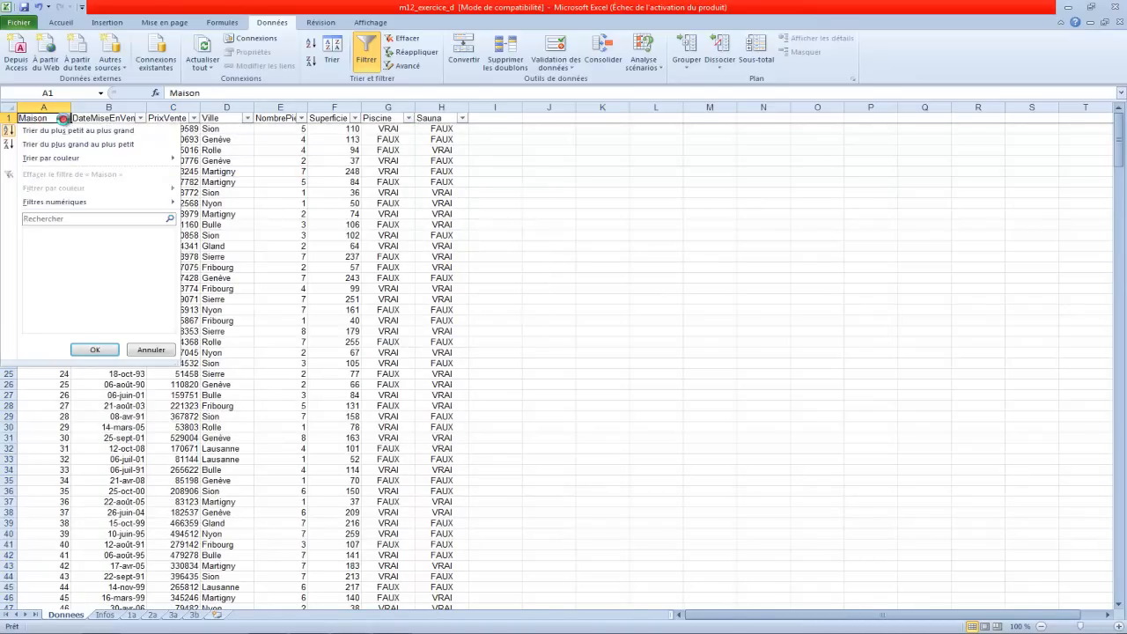
left_click(76, 133)
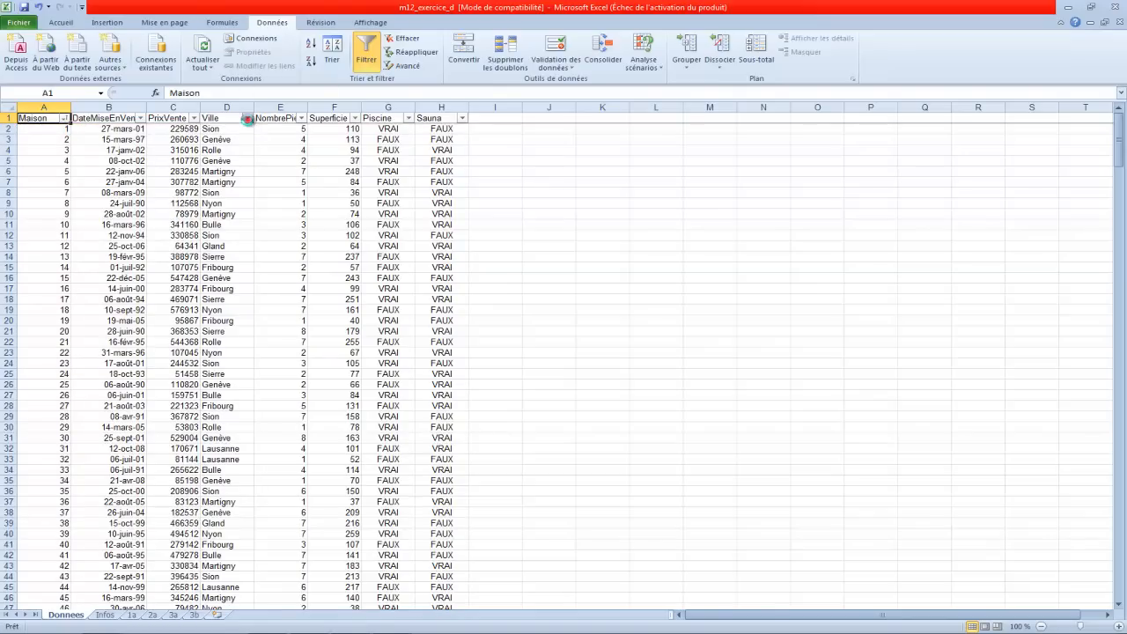
Step: Filter the Ville column in Donnees to show only Lausanne
left_click(247, 118)
left_click(114, 234)
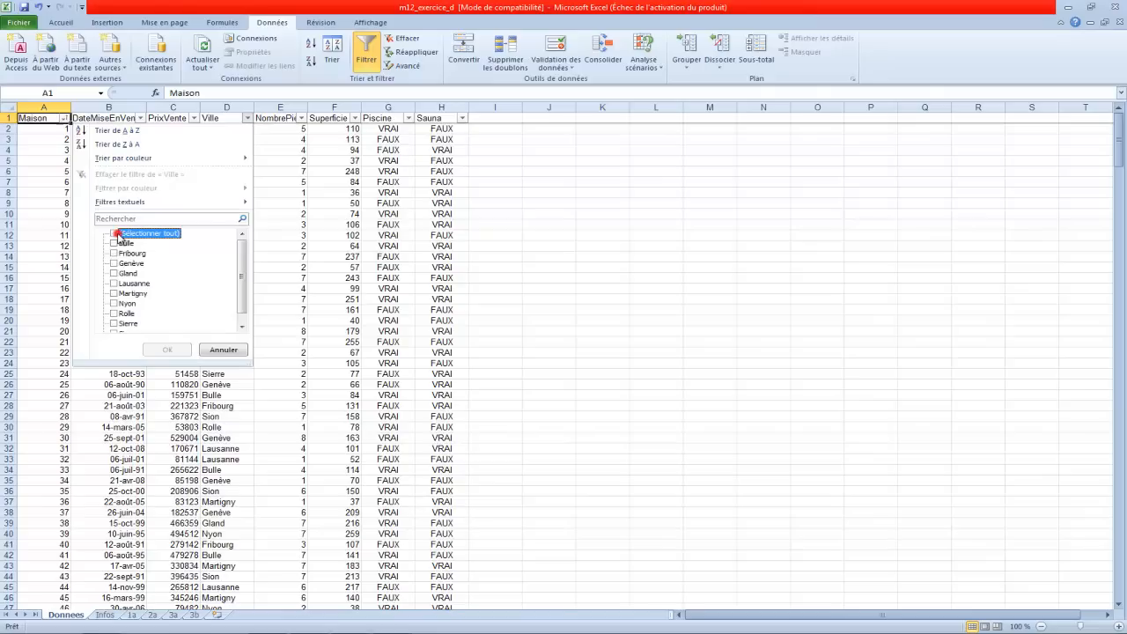
left_click(114, 283)
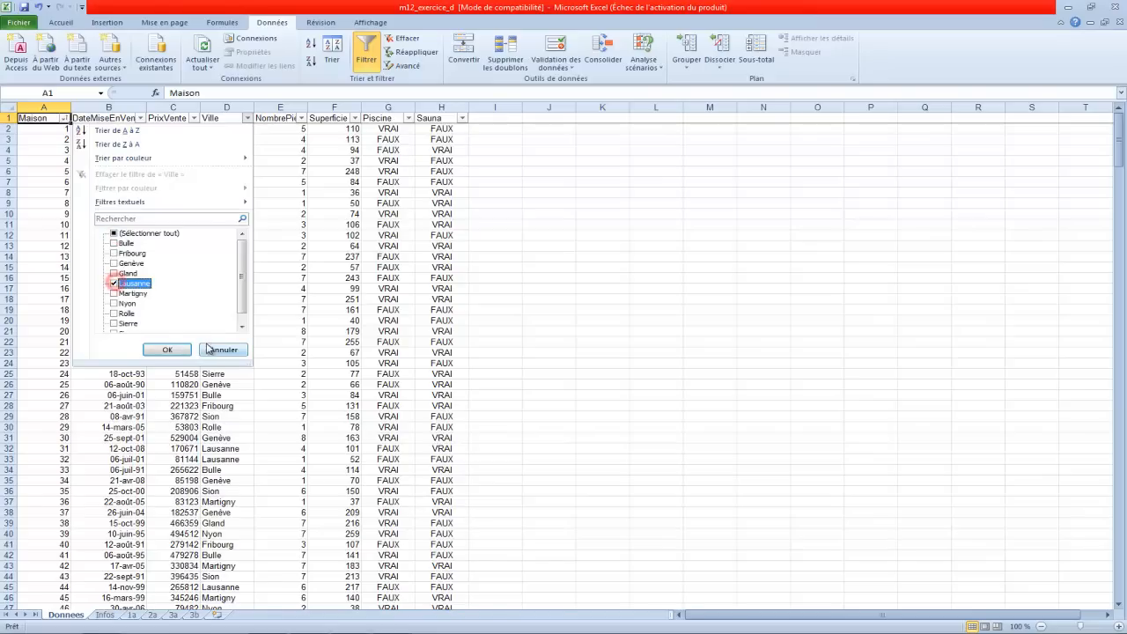
left_click(170, 350)
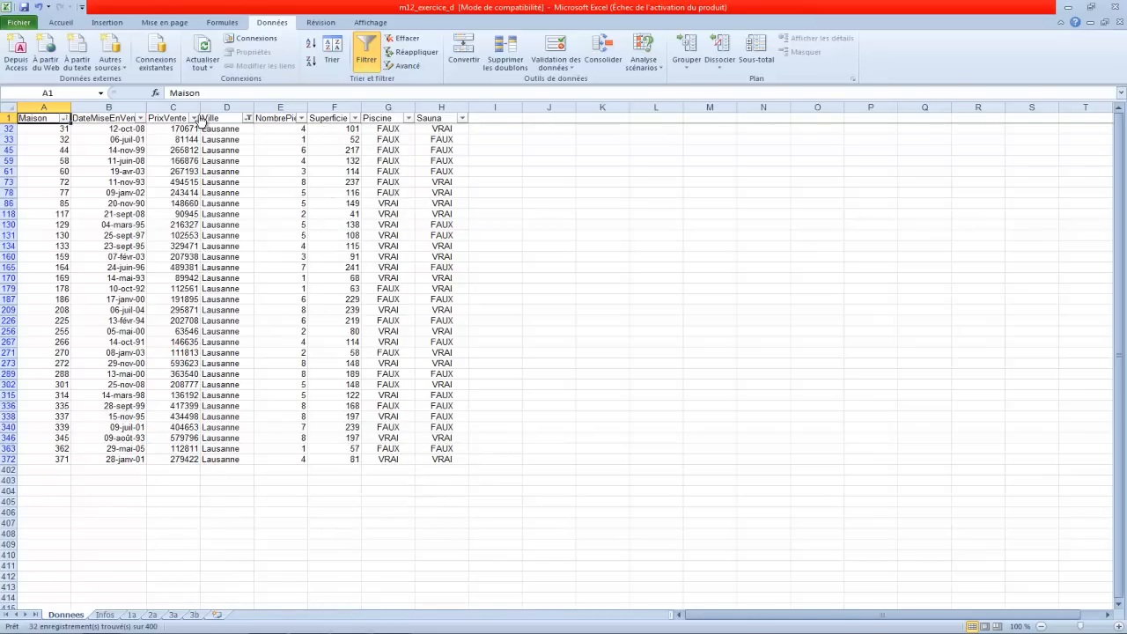
Step: Filter PrixVente to prices between 80000 and 150000 inclusive
left_click(194, 118)
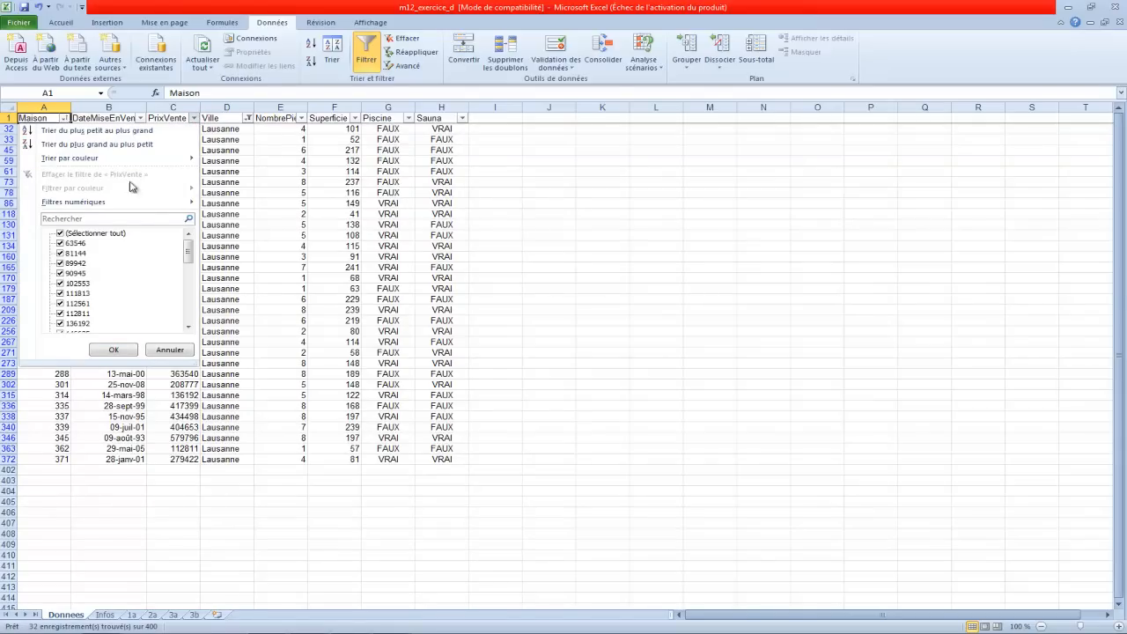
mouse_move(133, 201)
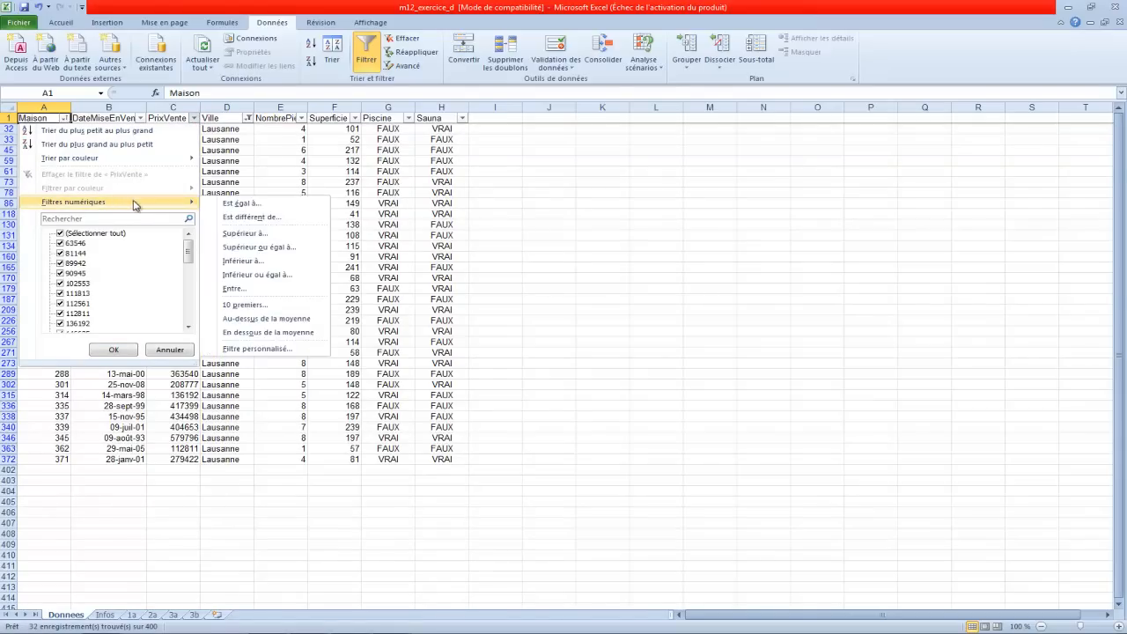
left_click(260, 288)
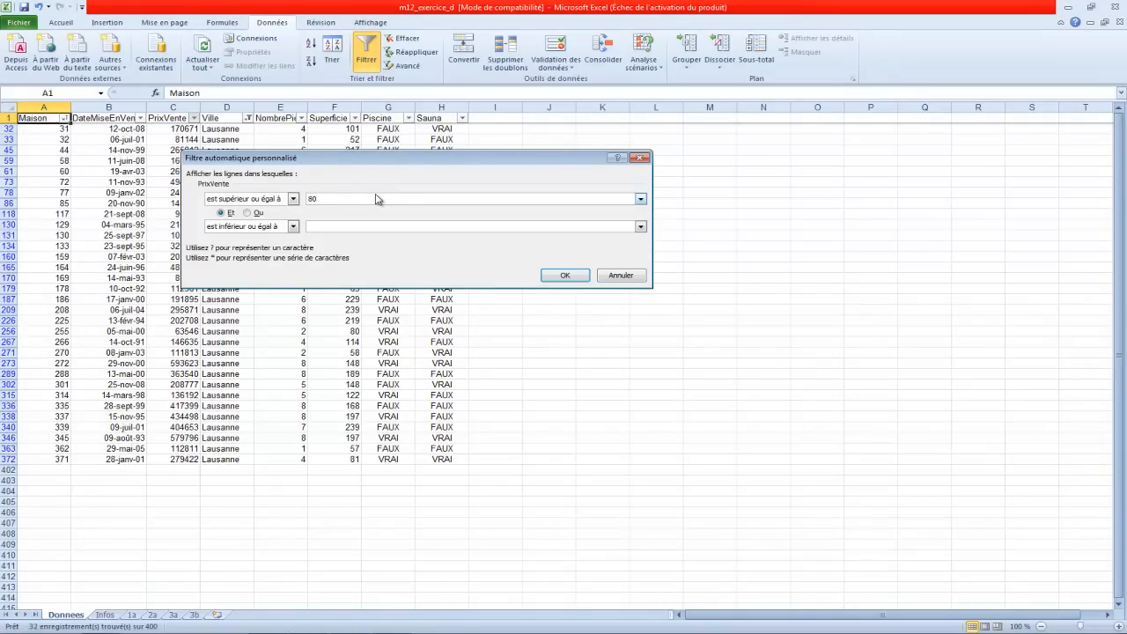
left_click(344, 227)
left_click(572, 276)
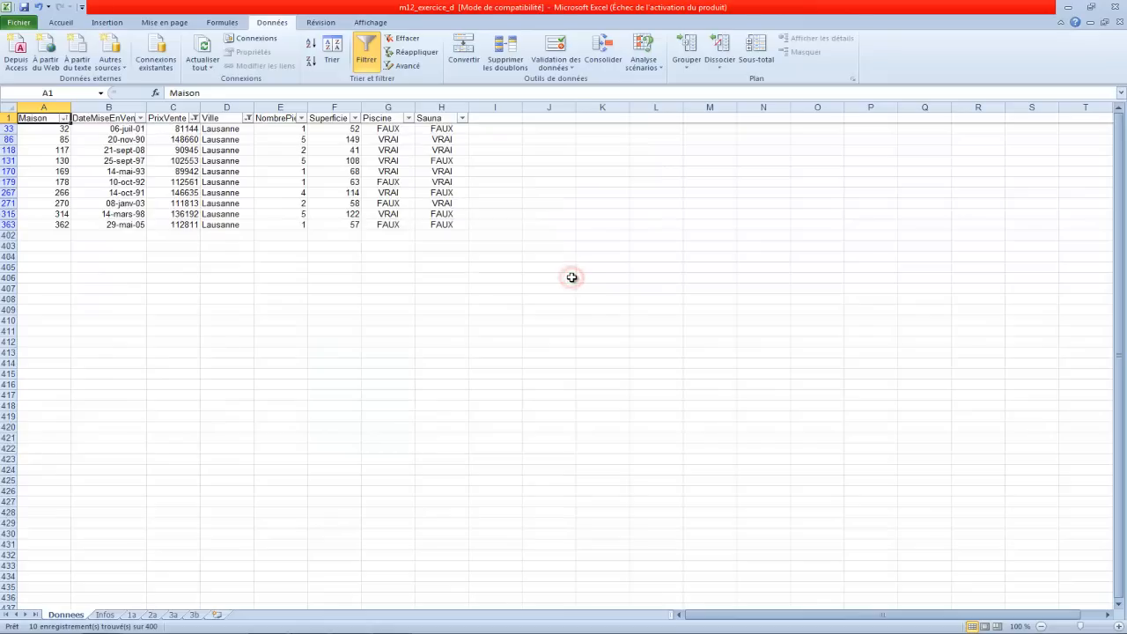
Step: Recheck the Exercise 3B criteria in Infos and filter Piscine in Donnees to VRAI only
left_click(101, 616)
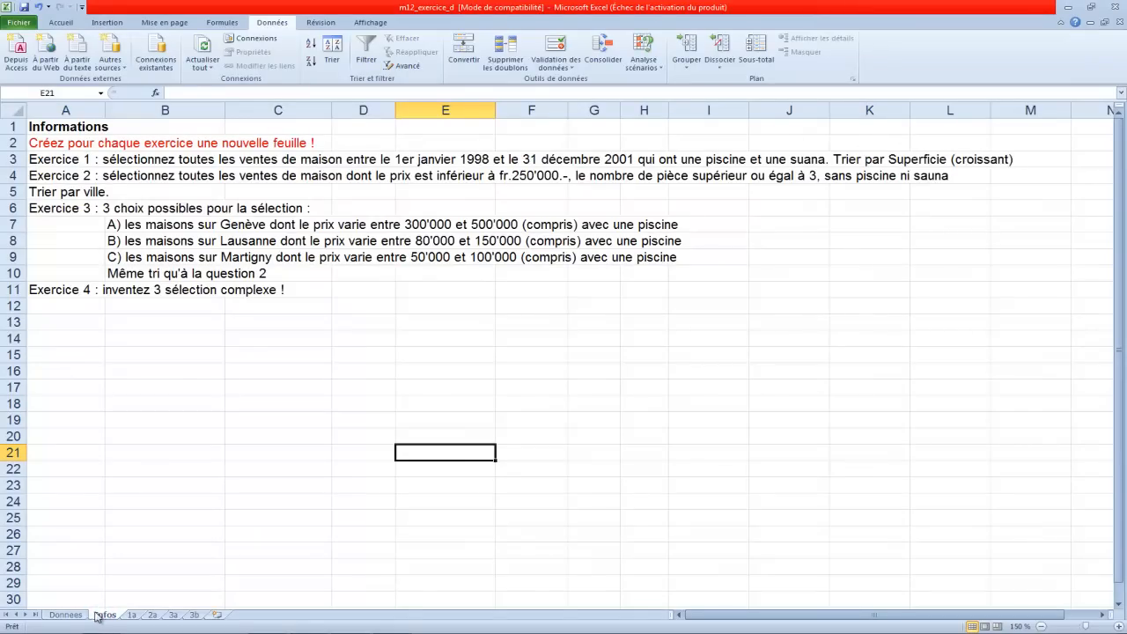
left_click(77, 614)
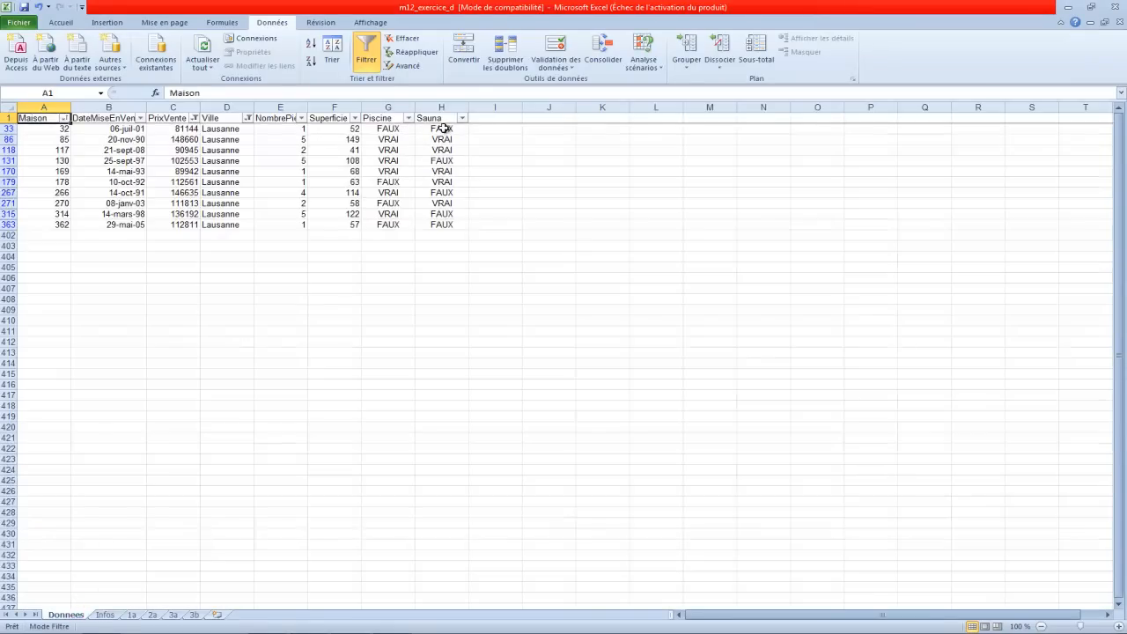
left_click(408, 119)
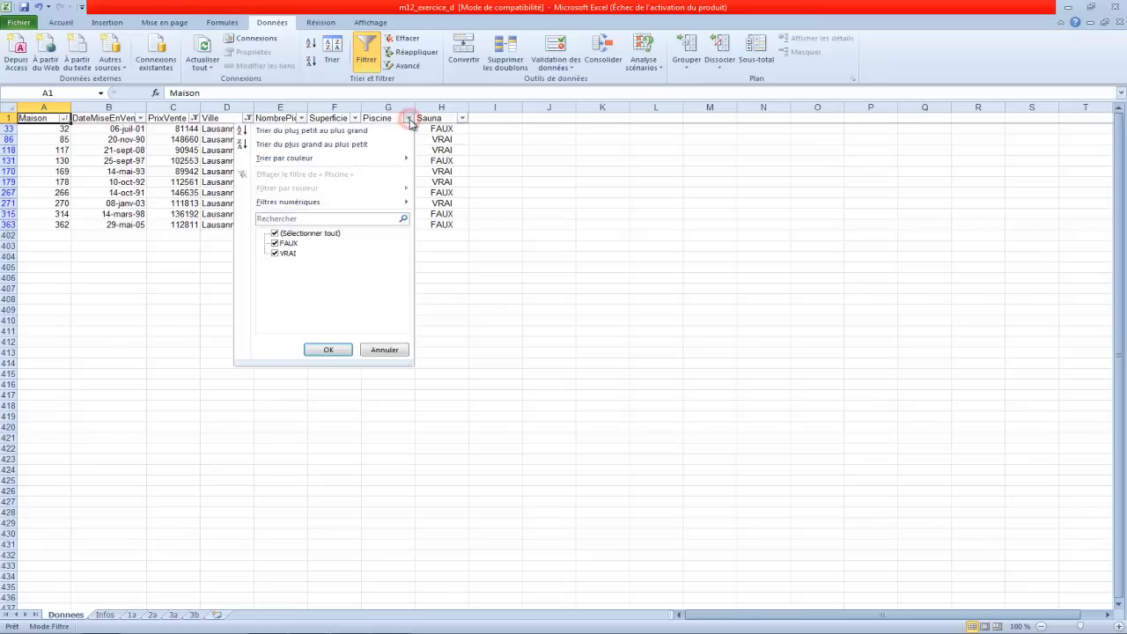
left_click(275, 242)
left_click(328, 349)
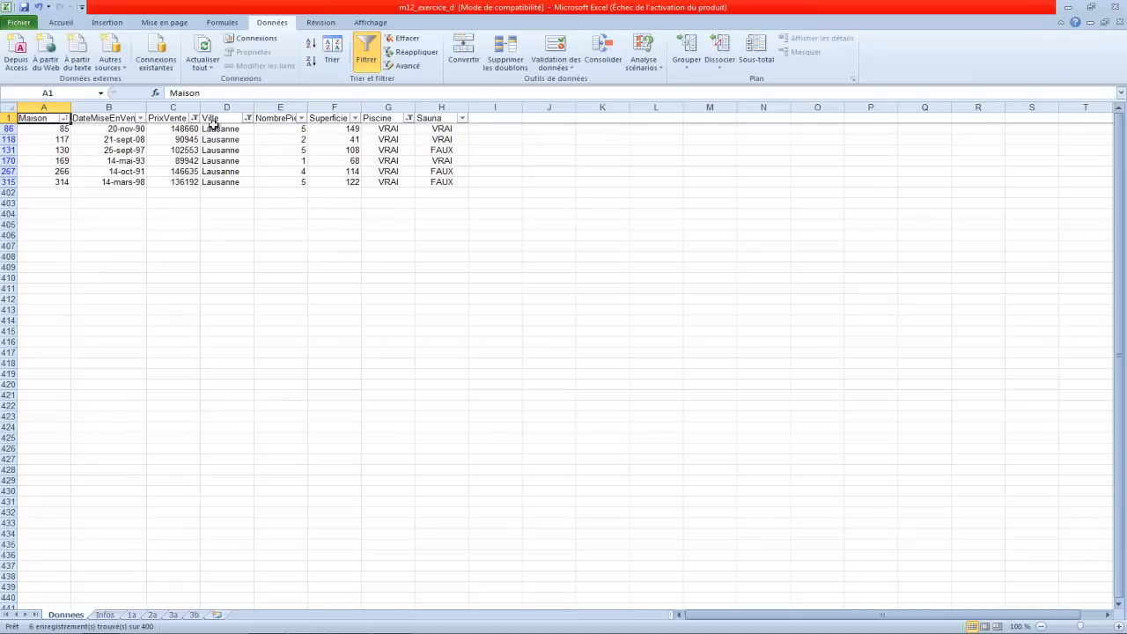
Step: Copy the filtered Lausanne rows with their headers from Donnees into sheet 3b starting at A1
left_click_drag(44, 118, 452, 181)
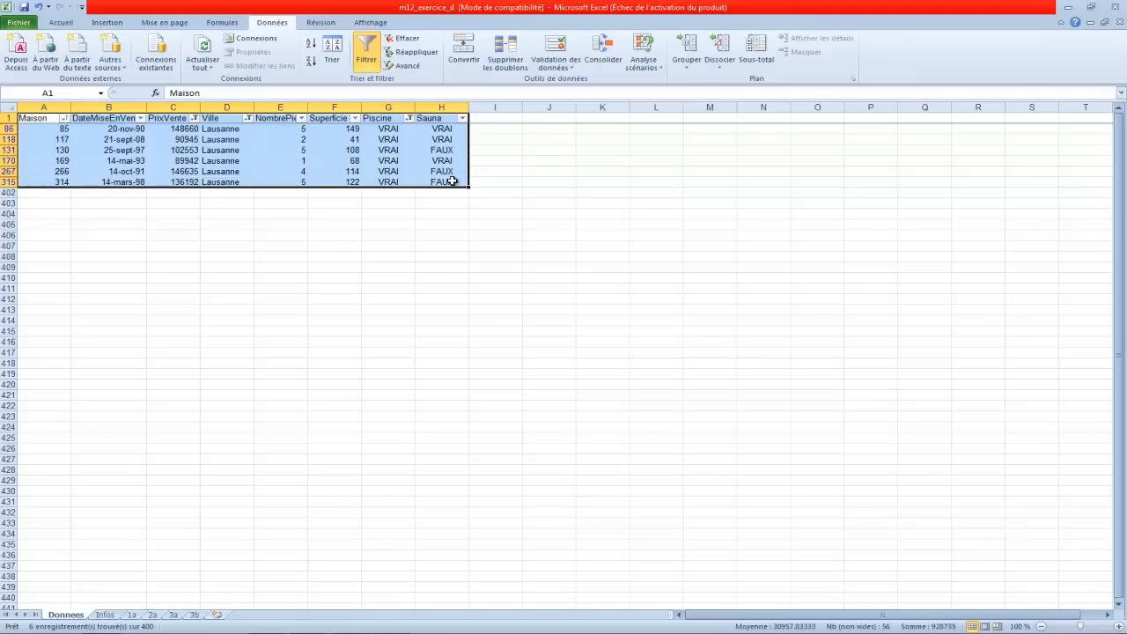
key("ctrl+c")
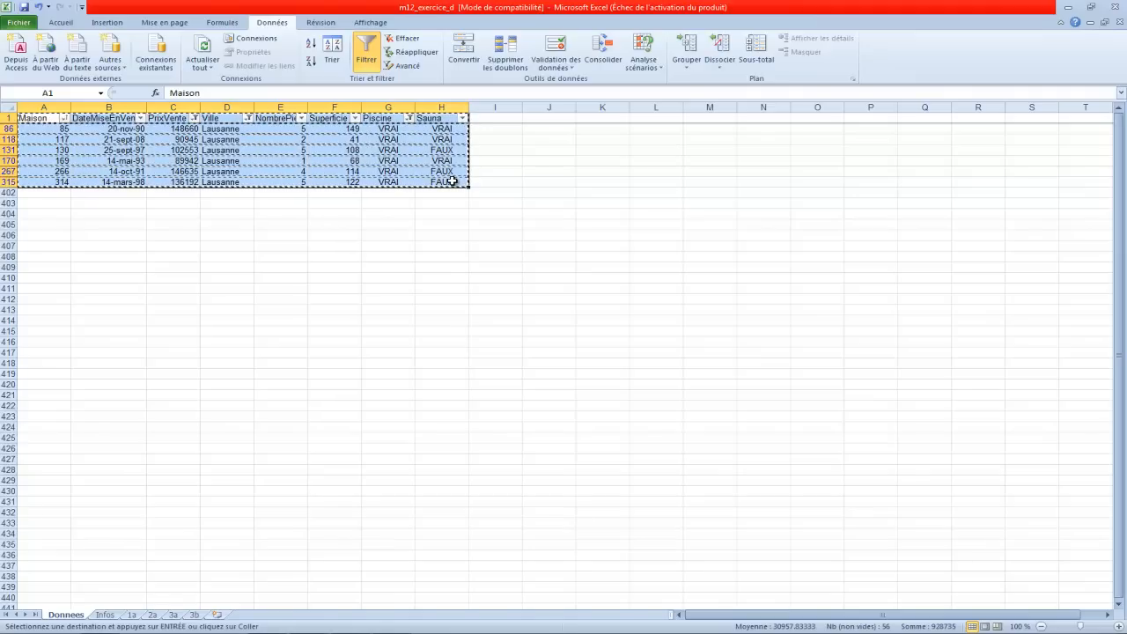
left_click(196, 614)
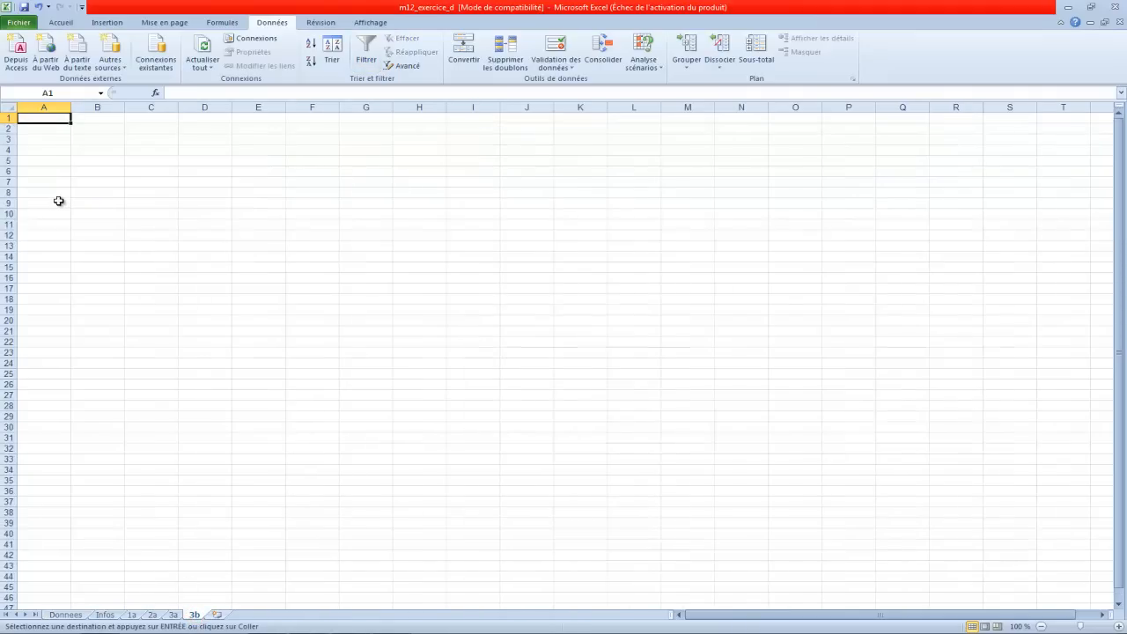
key("ctrl+v")
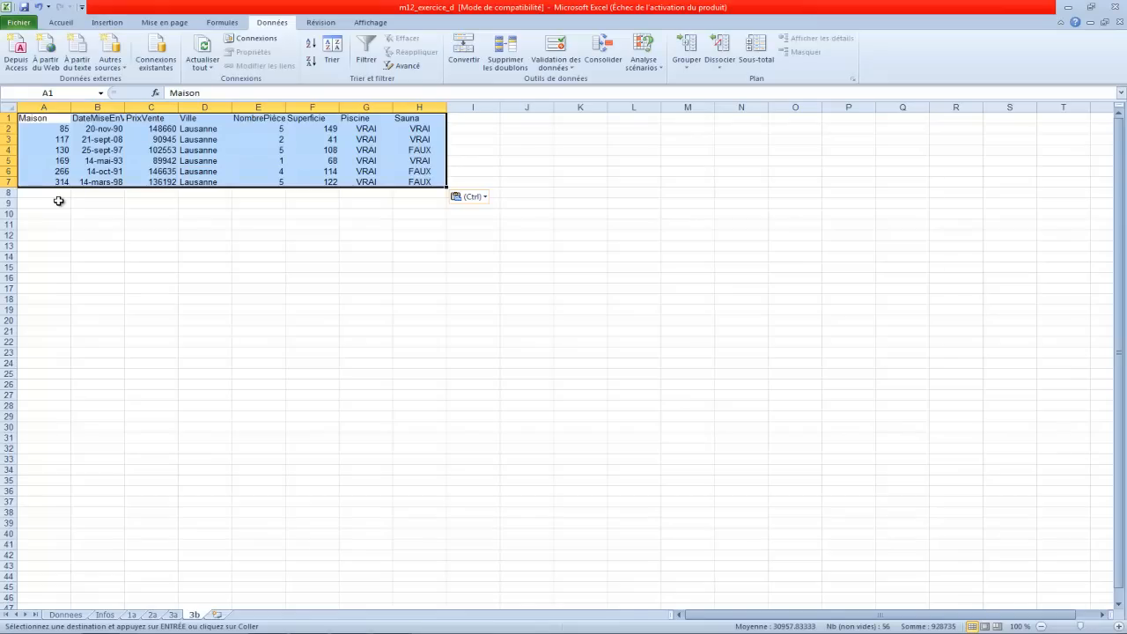
Step: Check the Exercise 3C criteria in Infos and add a new sheet named 3c after 3b
left_click(58, 614)
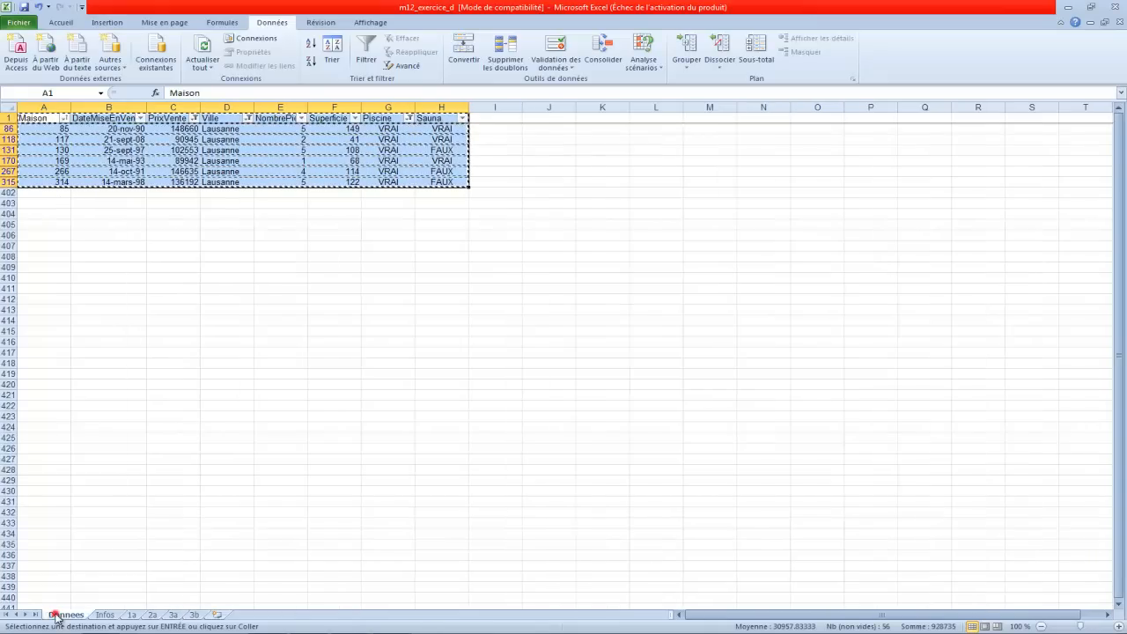
left_click(106, 615)
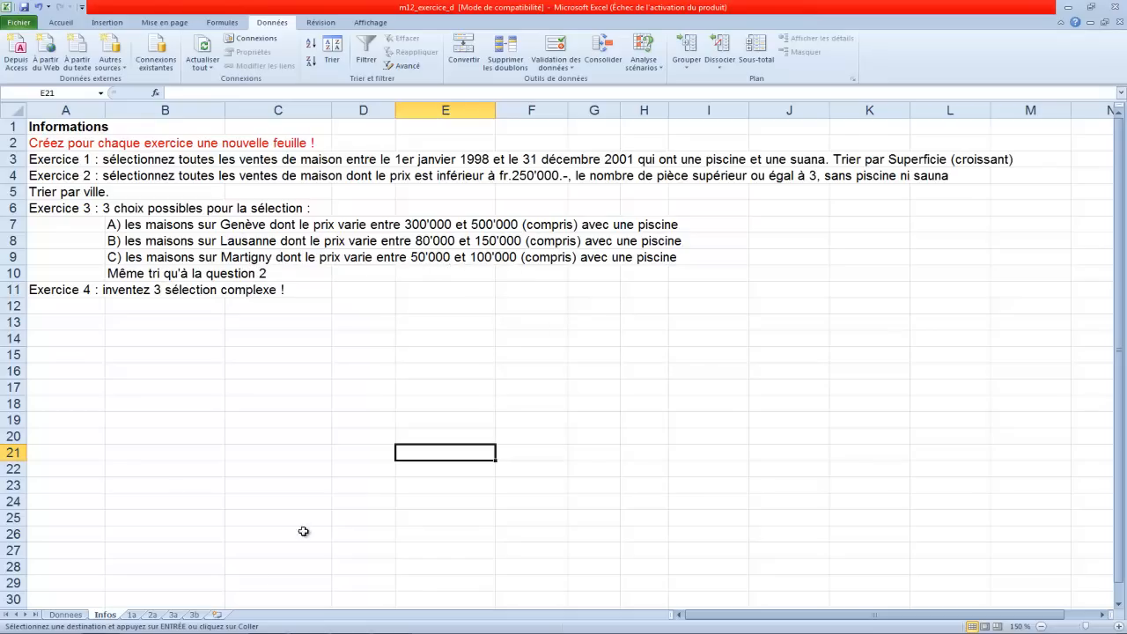
left_click(130, 614)
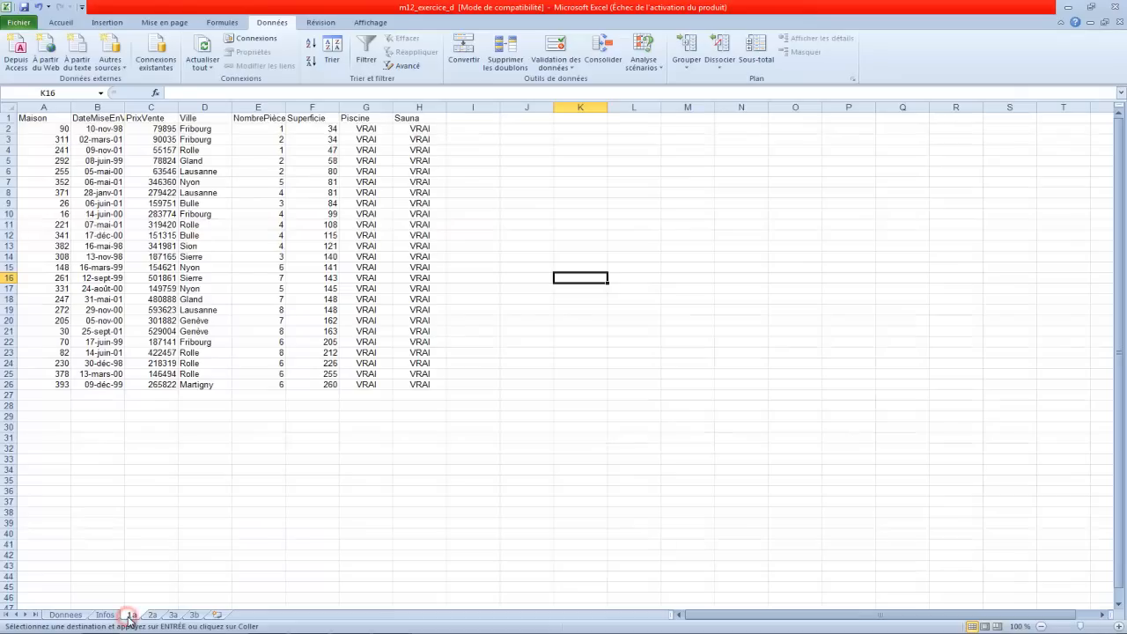
left_click(218, 615)
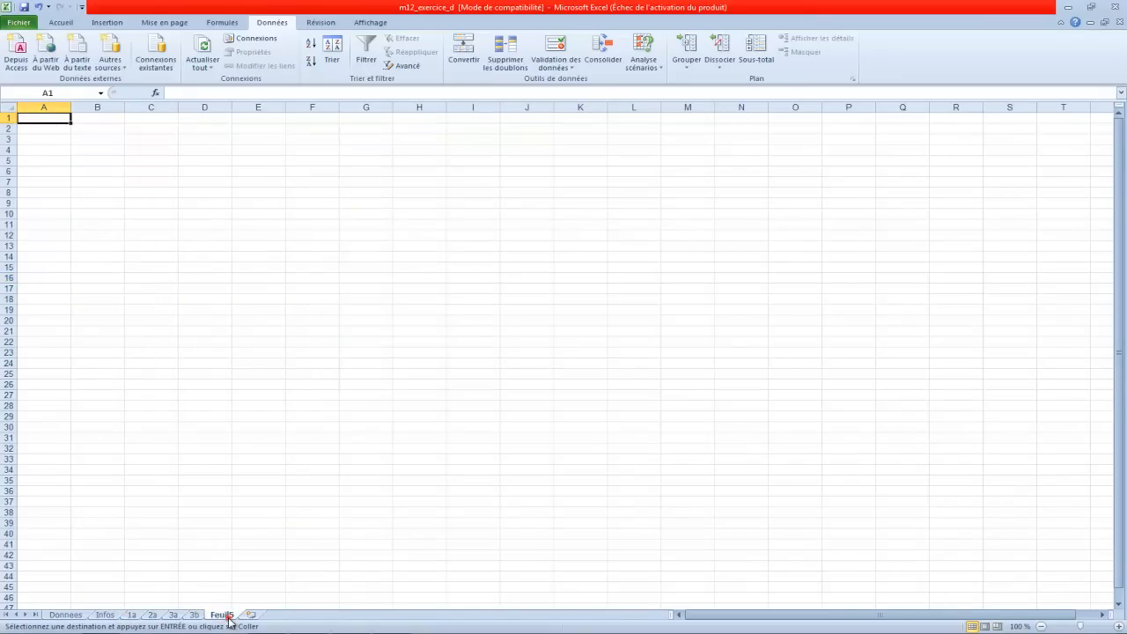
double_click(226, 615)
type("3d")
key("Return")
Step: Clear the PrixVente, Ville and Piscine filters in Donnees after rechecking the exercise instructions in Infos
left_click(79, 616)
left_click(104, 616)
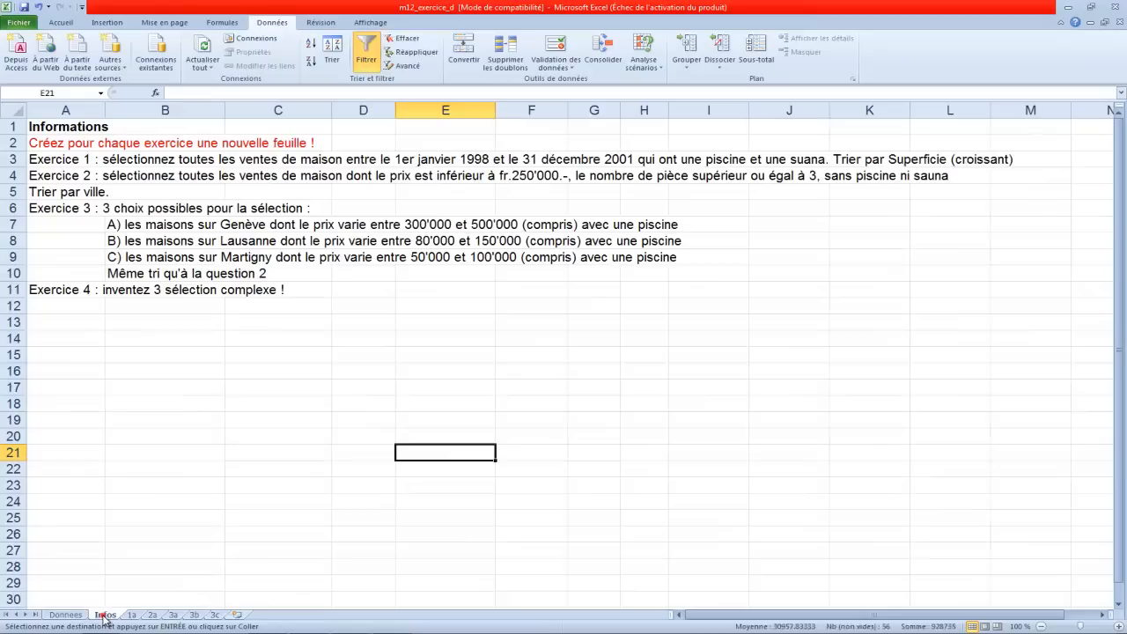
left_click(68, 614)
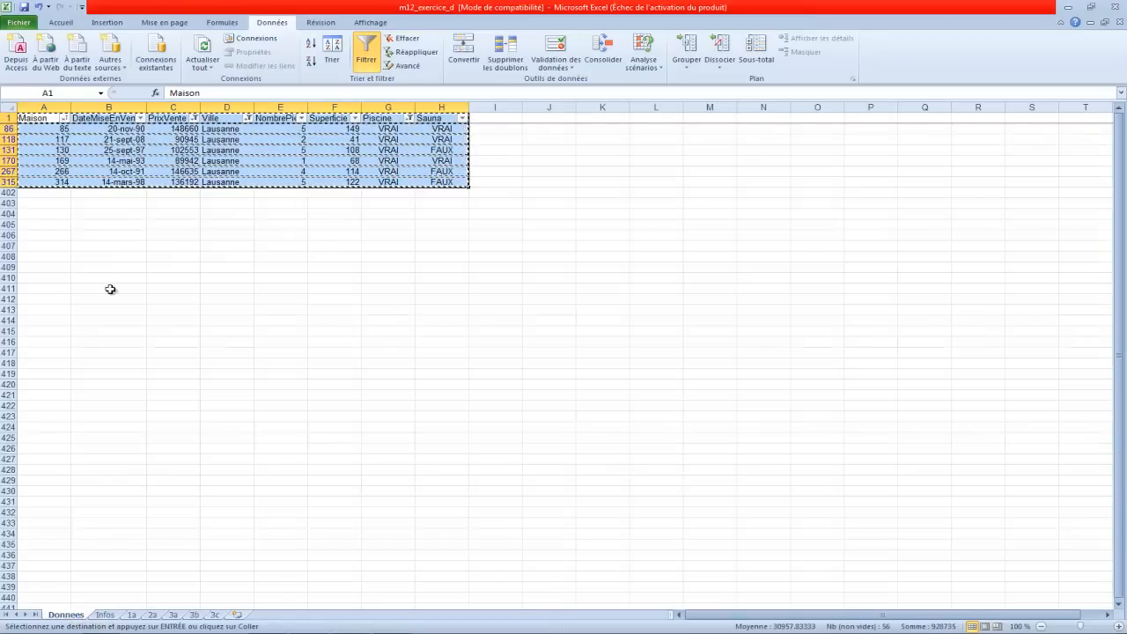
left_click(110, 289)
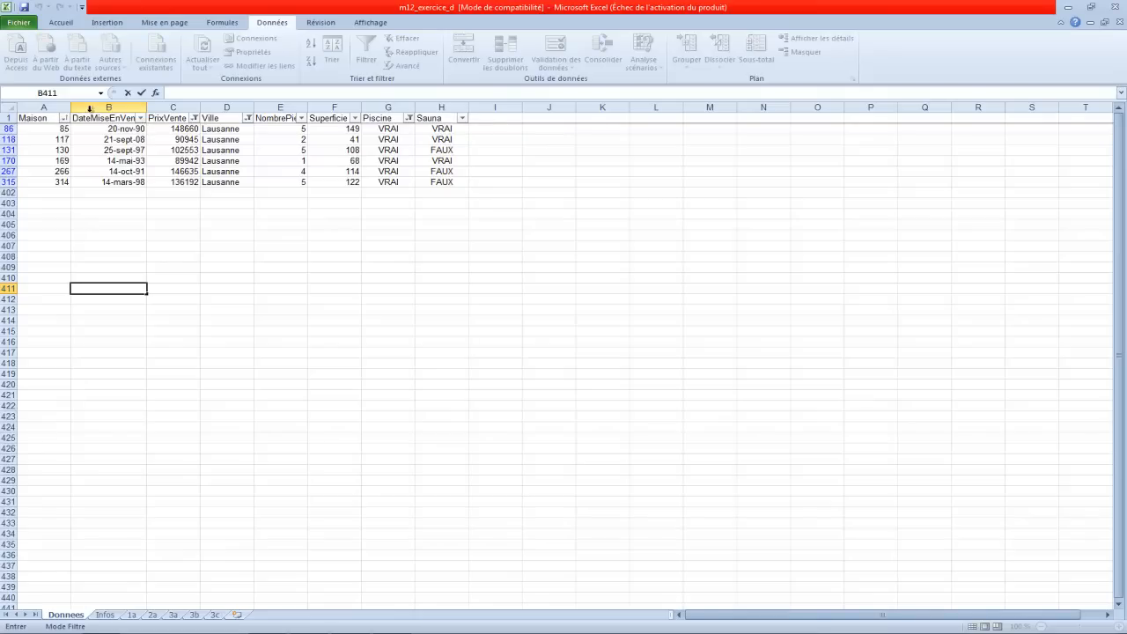
left_click(194, 118)
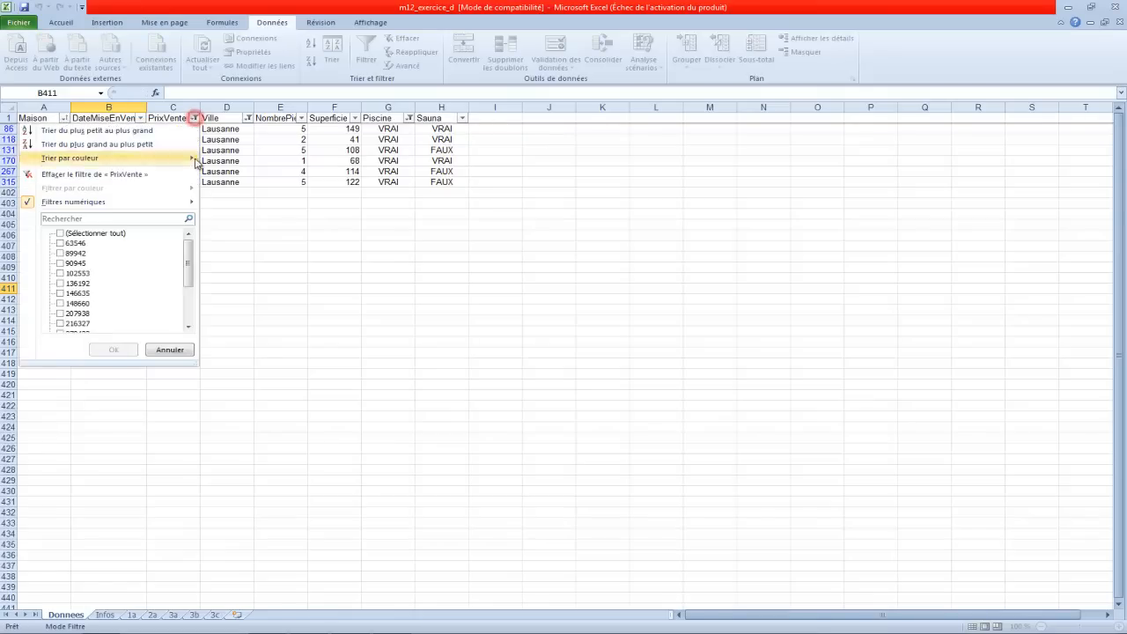
left_click(158, 173)
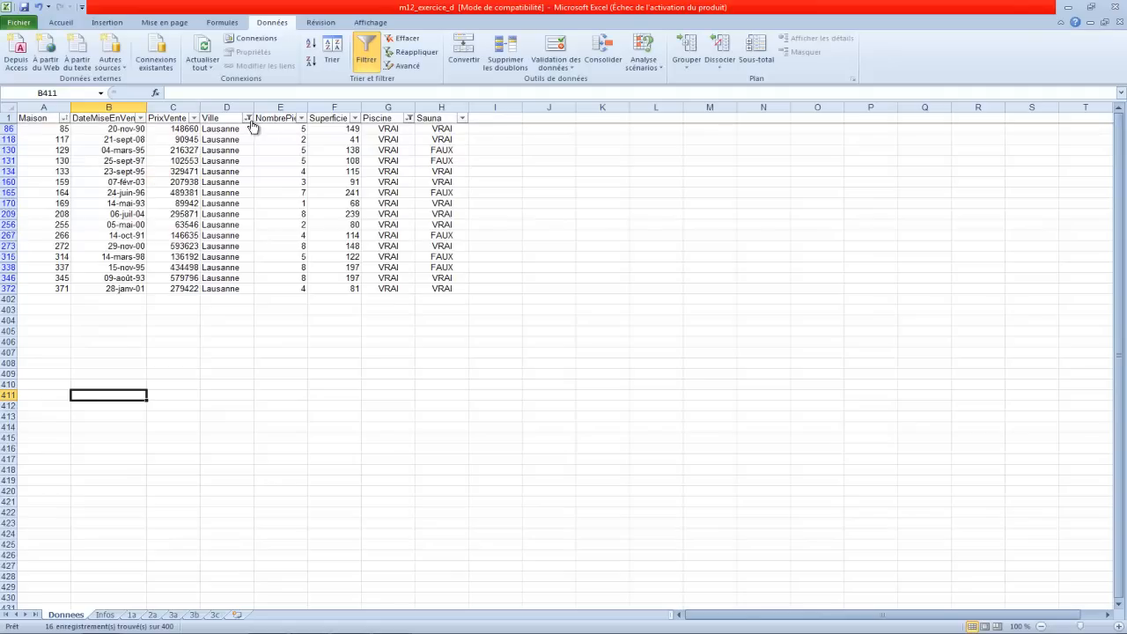
left_click(248, 118)
left_click(158, 173)
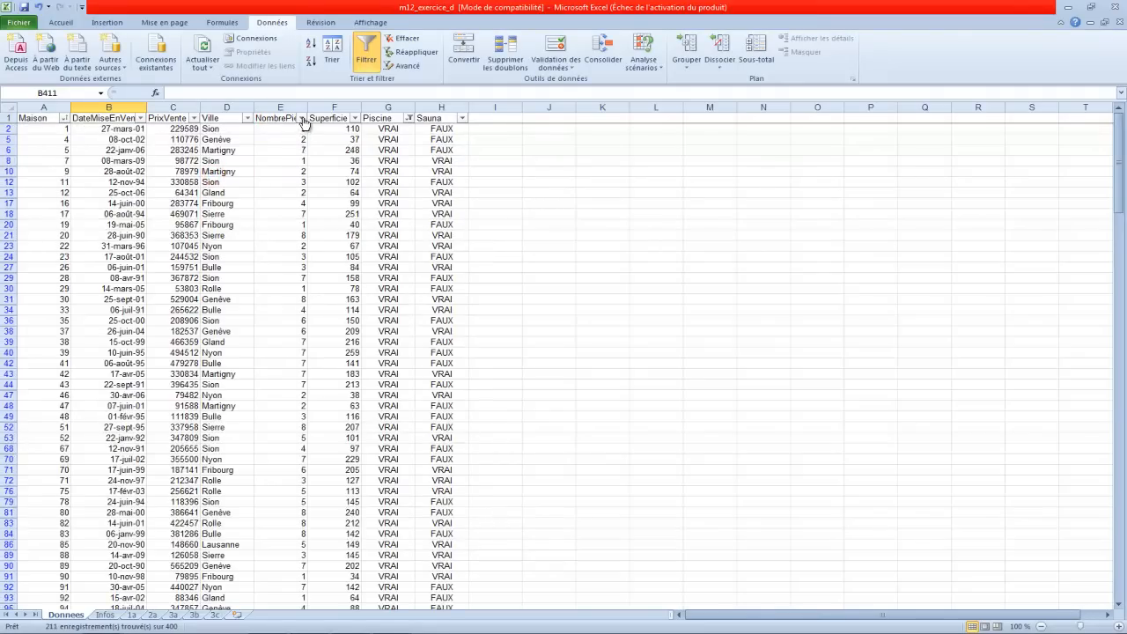
left_click(409, 118)
left_click(359, 173)
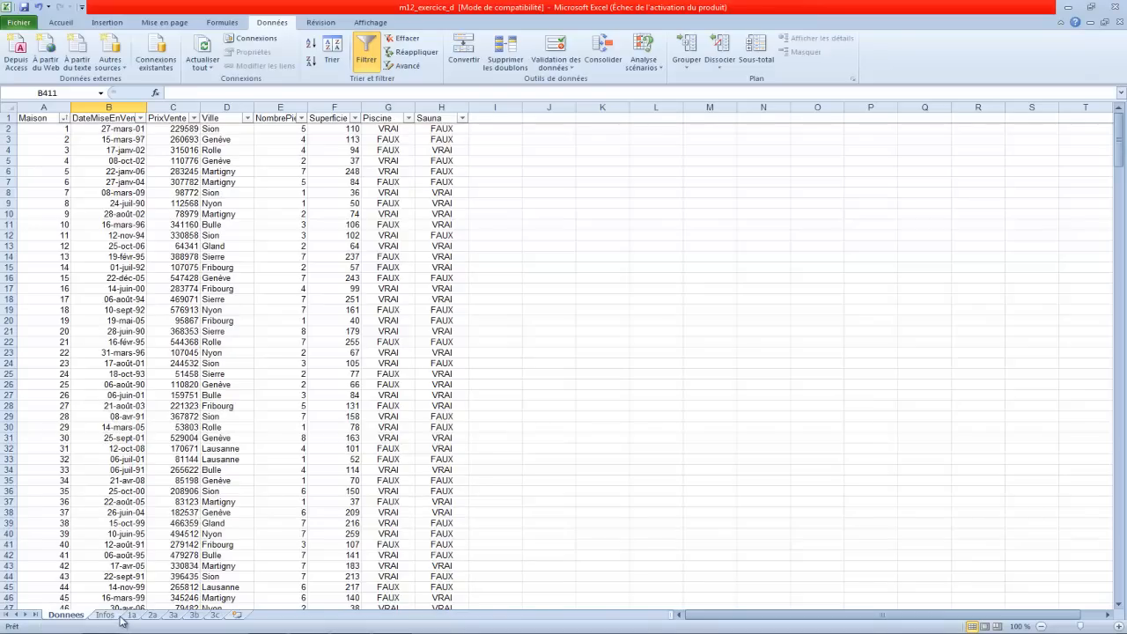
Step: Filter the Ville column in Donnees to show only Martigny
left_click(247, 118)
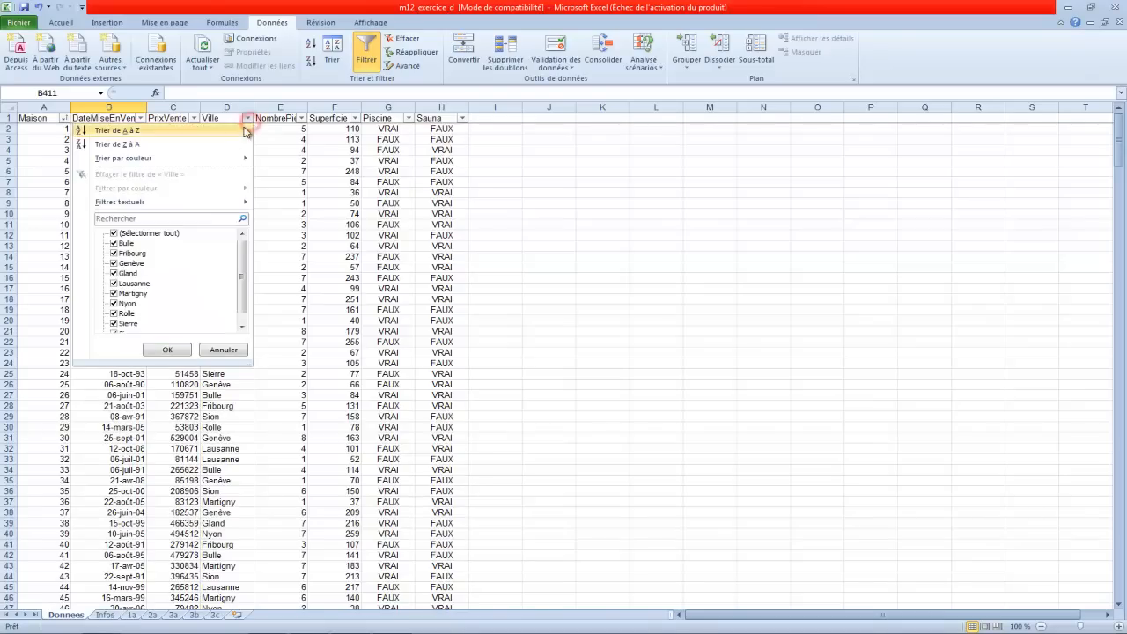
left_click(115, 233)
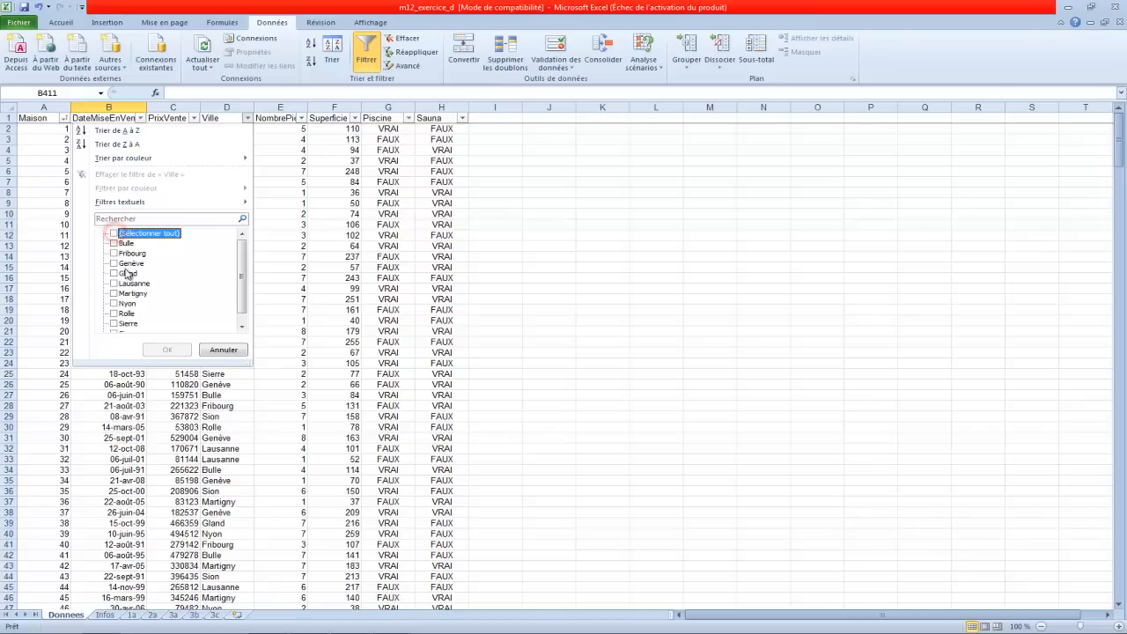
left_click(115, 294)
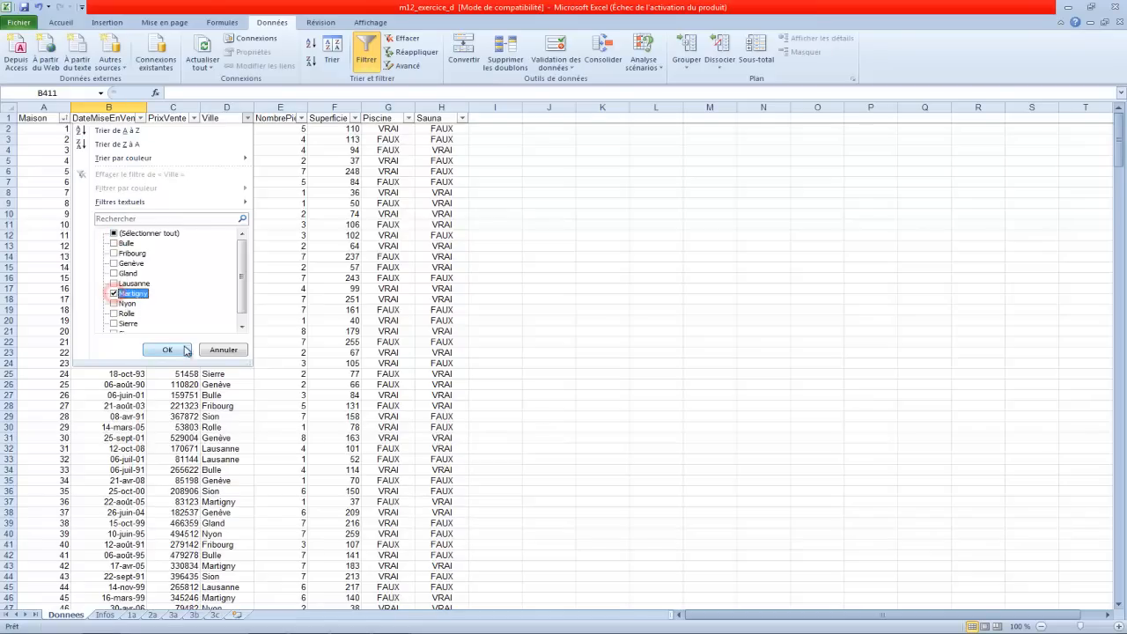
left_click(167, 349)
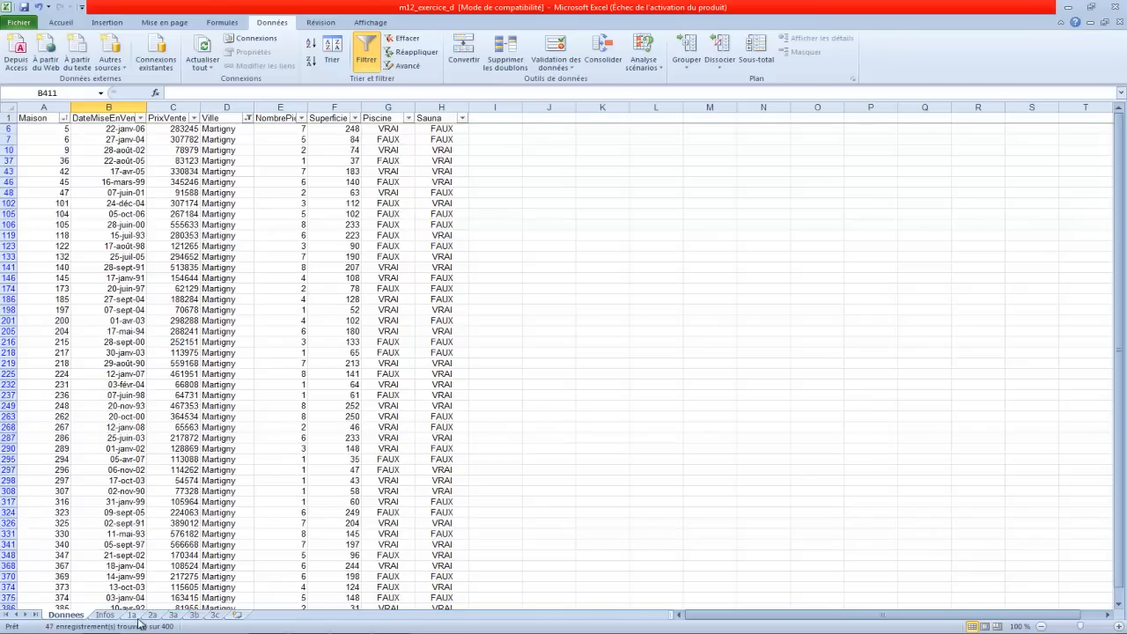
Step: Recheck the Exercise 3C price range in Infos and filter PrixVente in Donnees to prices between 50000 and 100000 inclusive
left_click(107, 615)
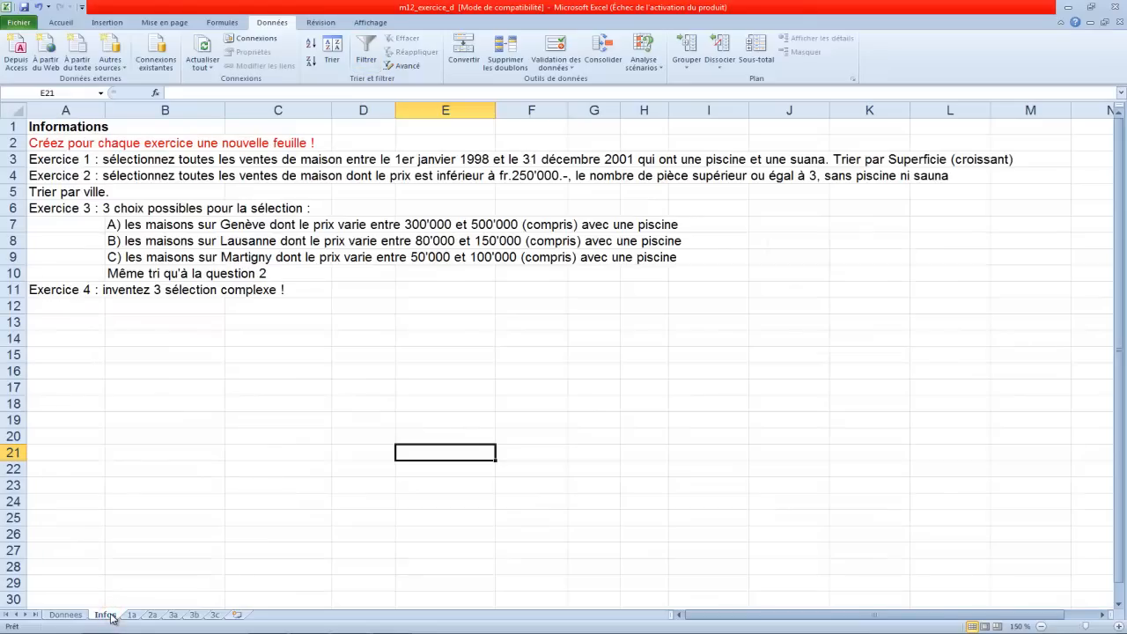
left_click(66, 615)
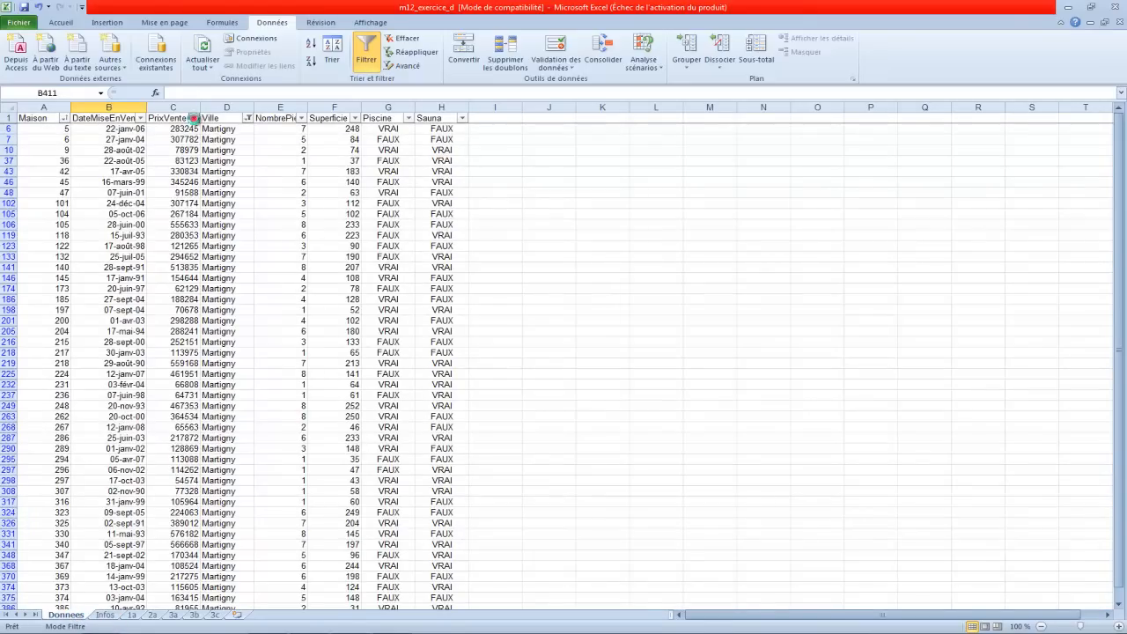
left_click(194, 118)
mouse_move(141, 202)
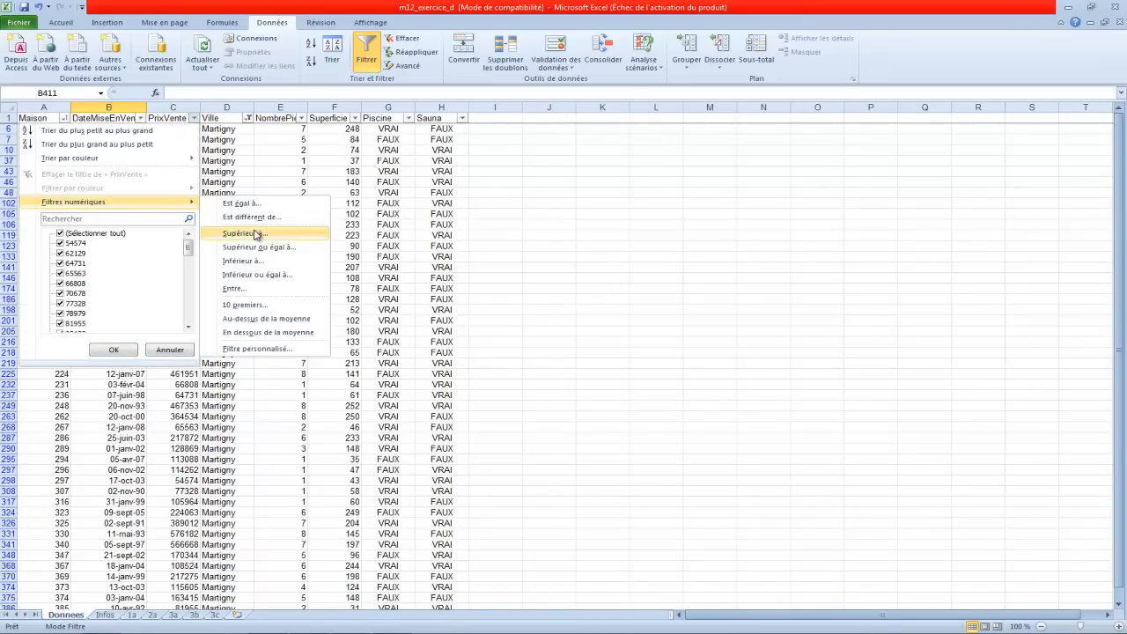
left_click(250, 290)
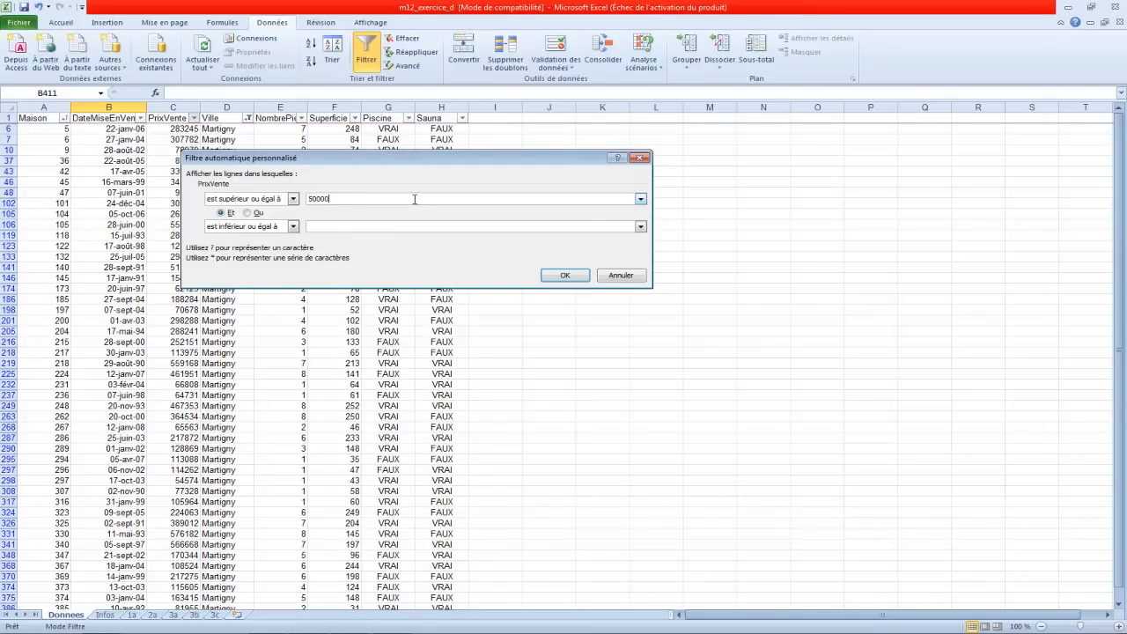
key("Tab")
key("Tab")
left_click(574, 276)
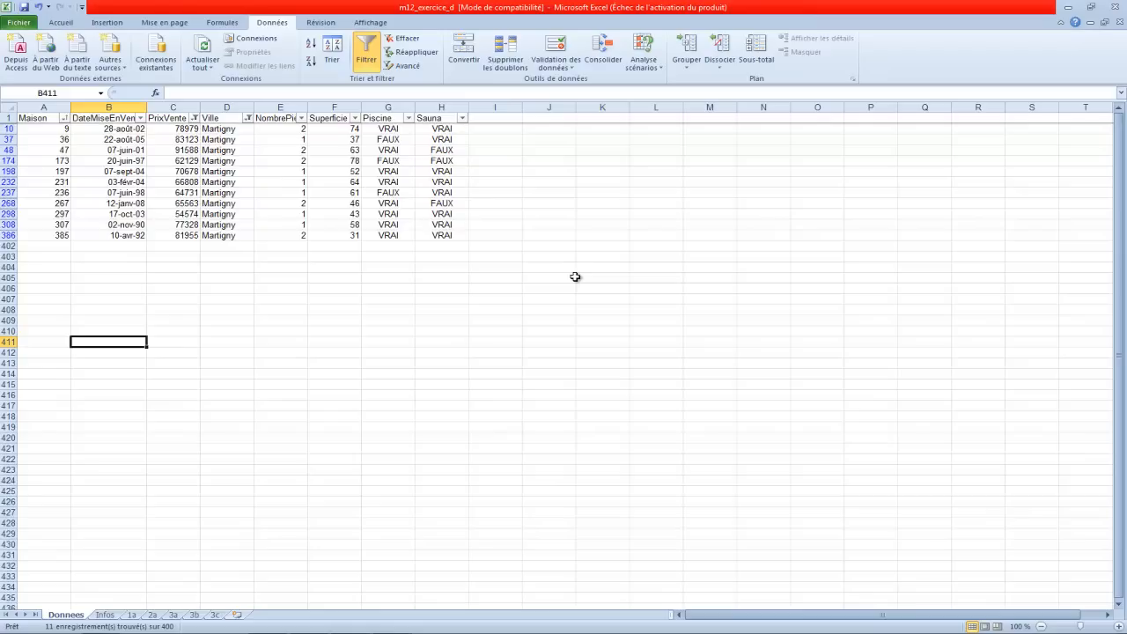
Step: Filter the Piscine column in Donnees to show only VRAI by excluding FAUX
left_click(408, 118)
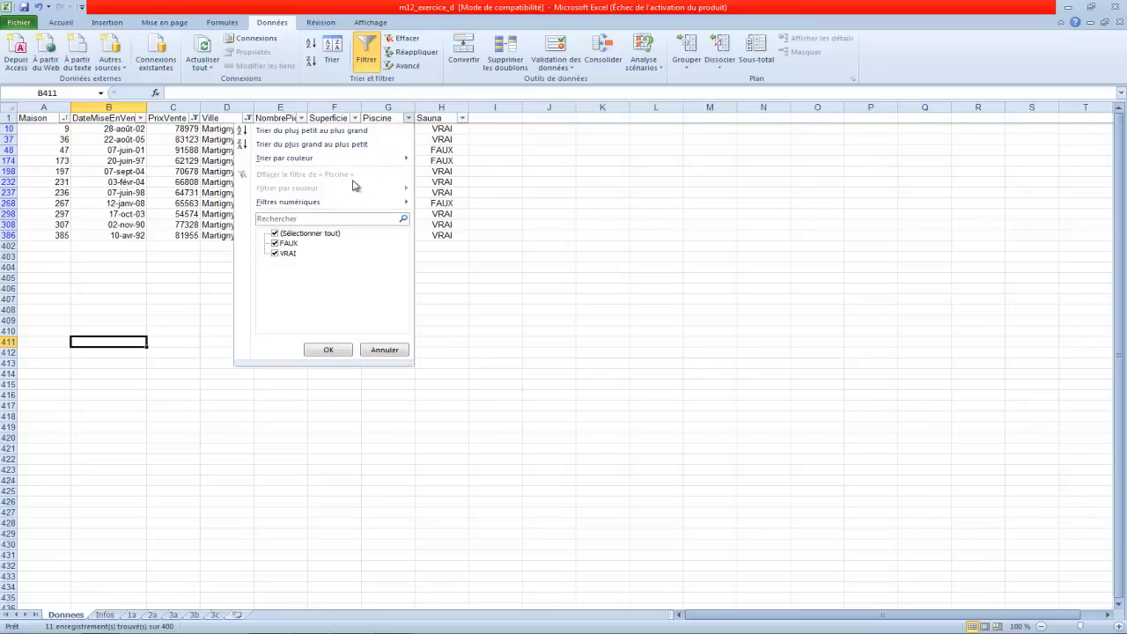
left_click(310, 206)
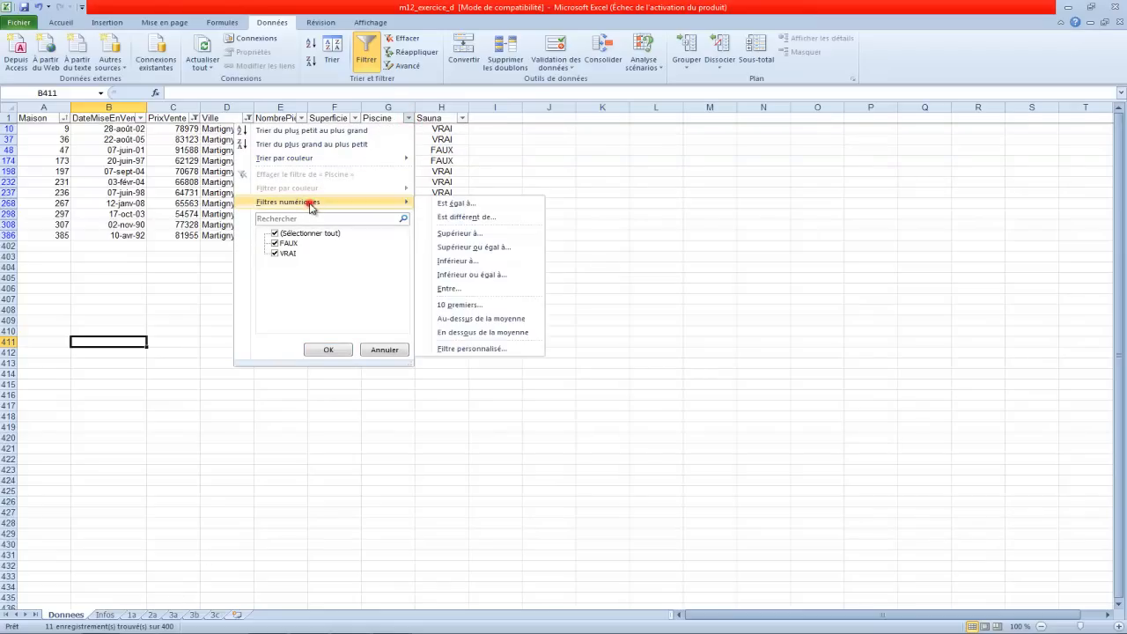
left_click(280, 244)
left_click(340, 352)
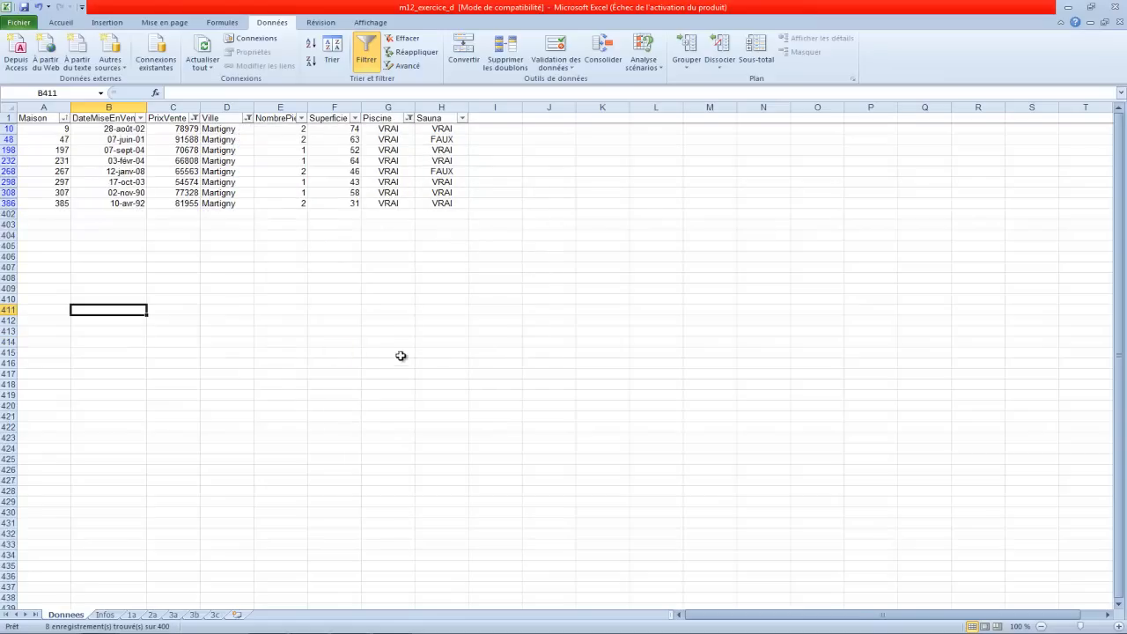
Step: Copy the filtered Martigny rows with their headers from Donnees into sheet 3c starting at A1
left_click_drag(44, 119, 431, 211)
key("ctrl+c")
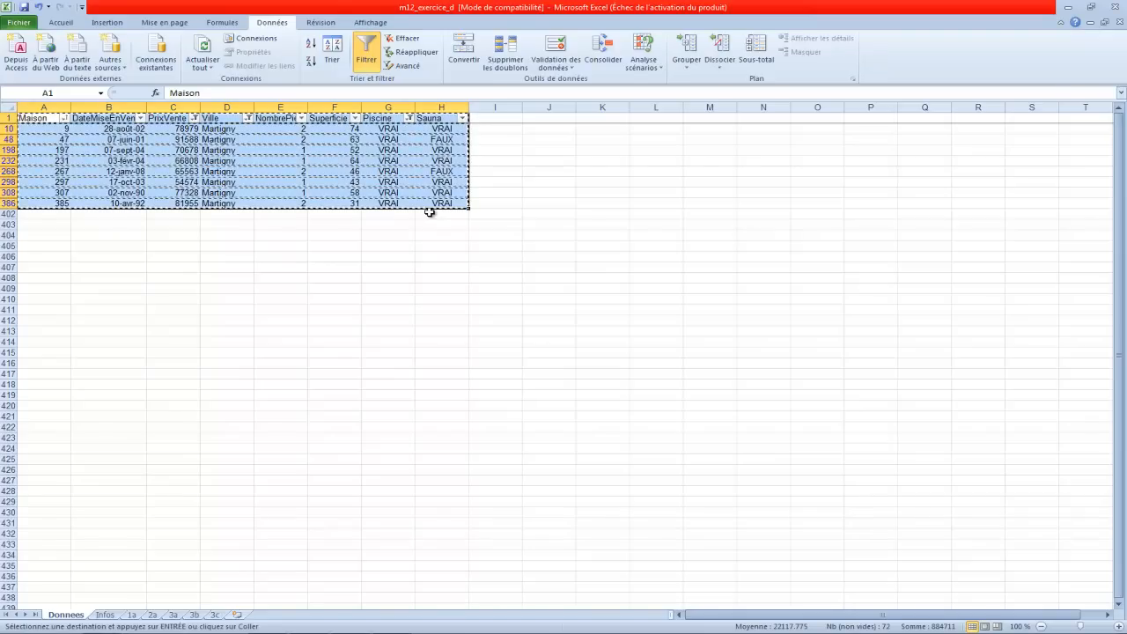
left_click(215, 614)
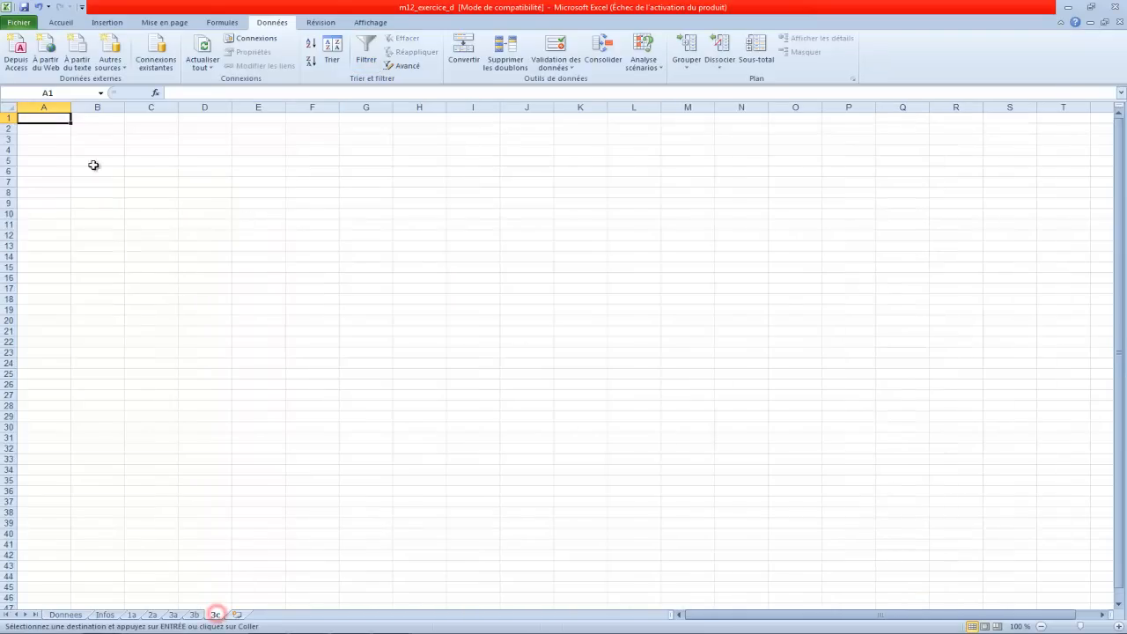
key("ctrl+v")
left_click(312, 301)
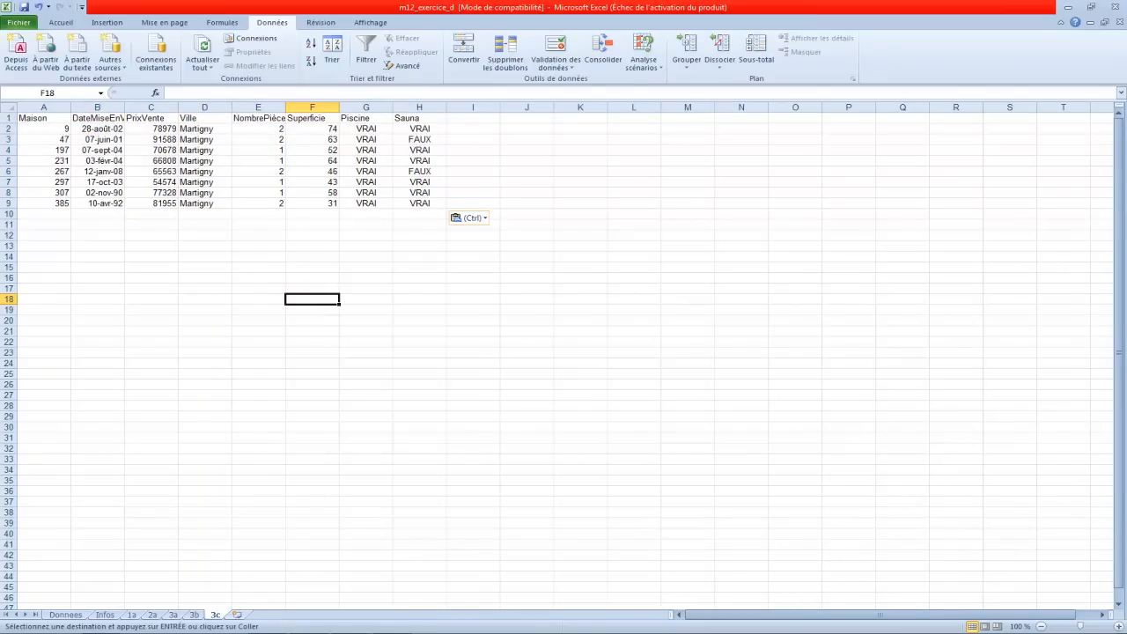
Step: Enter three Exercise 4 selections in Infos B12:B14: sauna sales 3 juin 1999–31 octobre 2008, Lausanne with at most 2 rooms, sauna with superficie 163–260
left_click(102, 614)
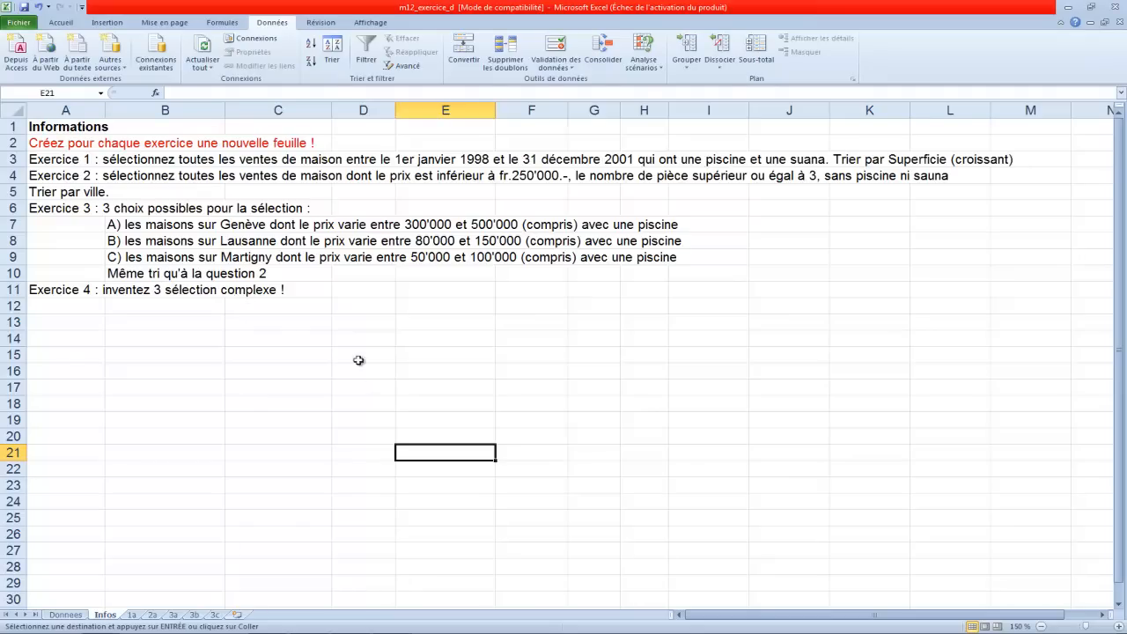
left_click(164, 305)
key("Return")
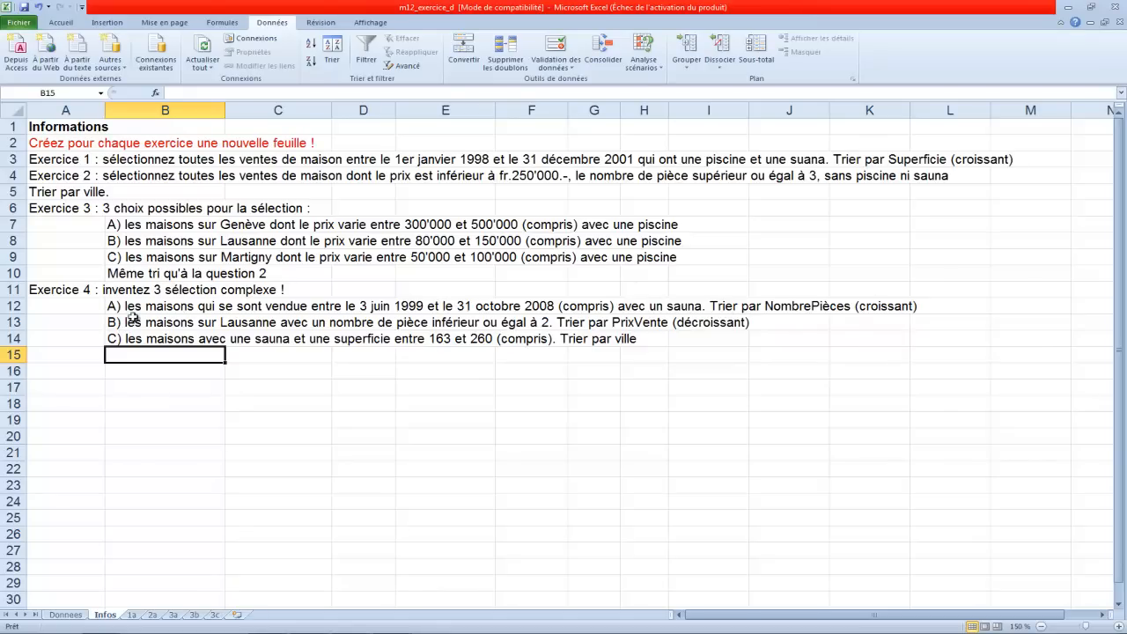
Step: Add a new sheet after 3c and name it 4a
left_click(237, 616)
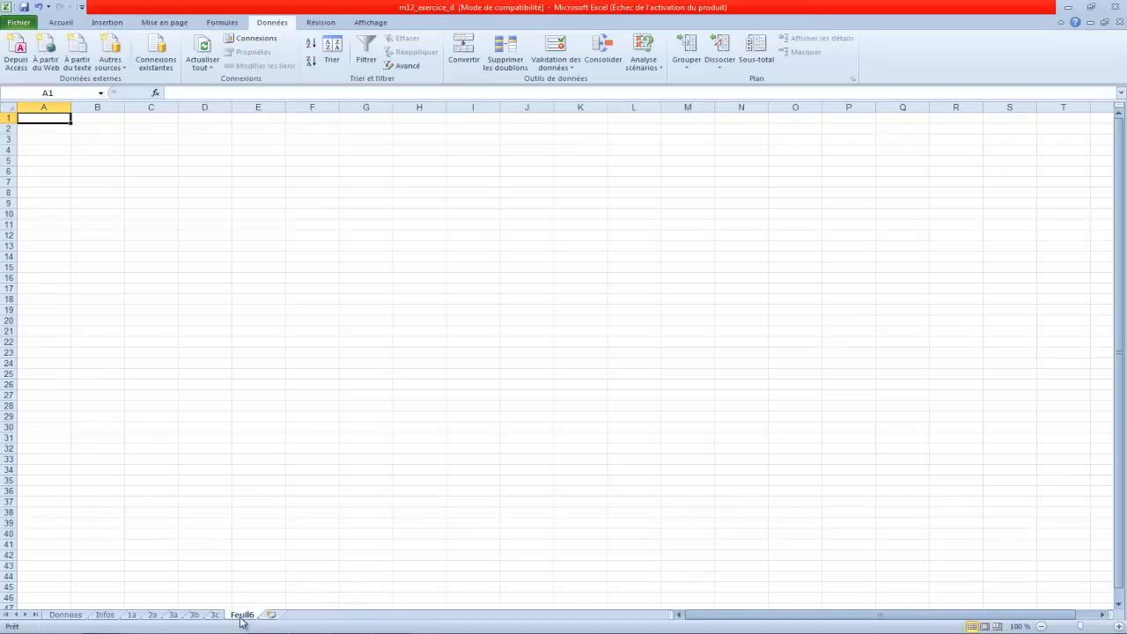
double_click(244, 615)
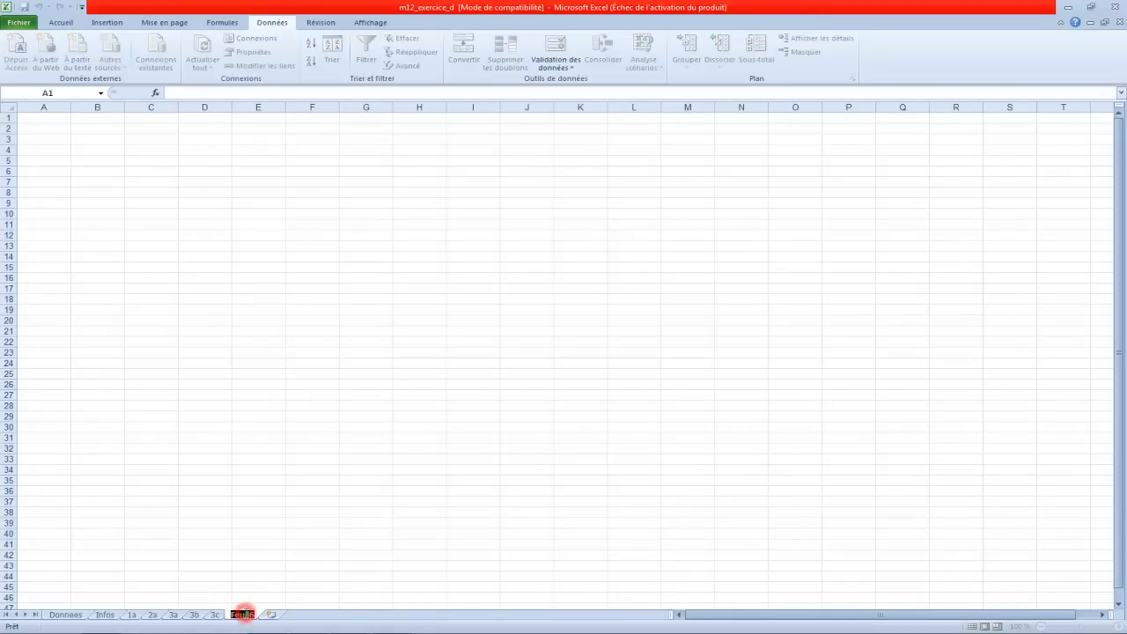
type("4a")
key("Return")
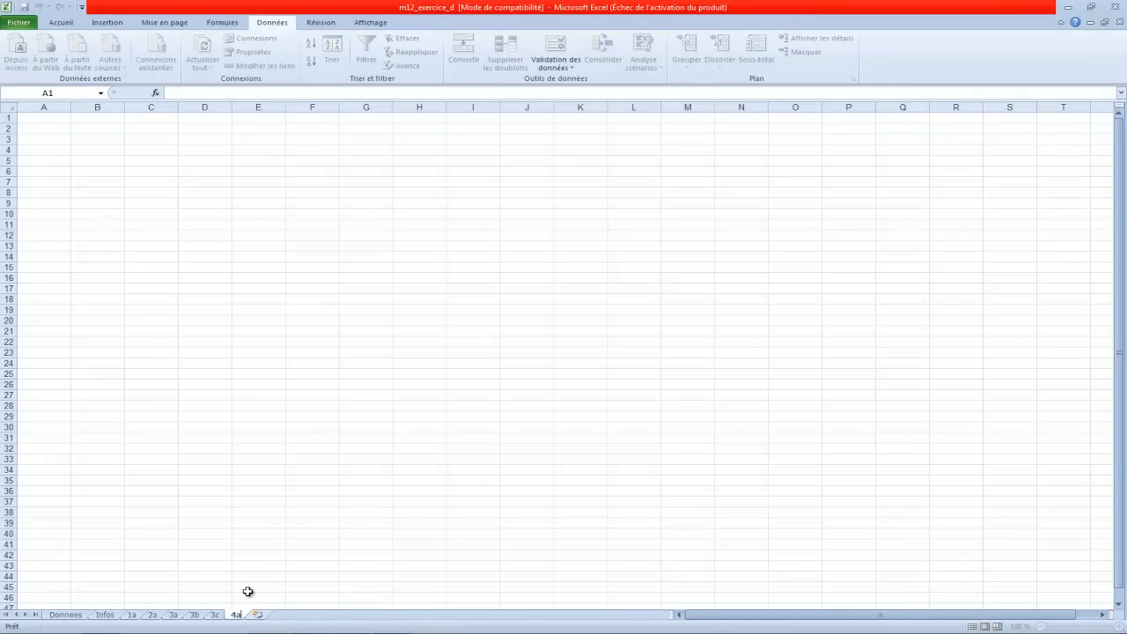
Step: Sort the unfiltered house list in Donnees by Maison from smallest to largest
left_click(83, 615)
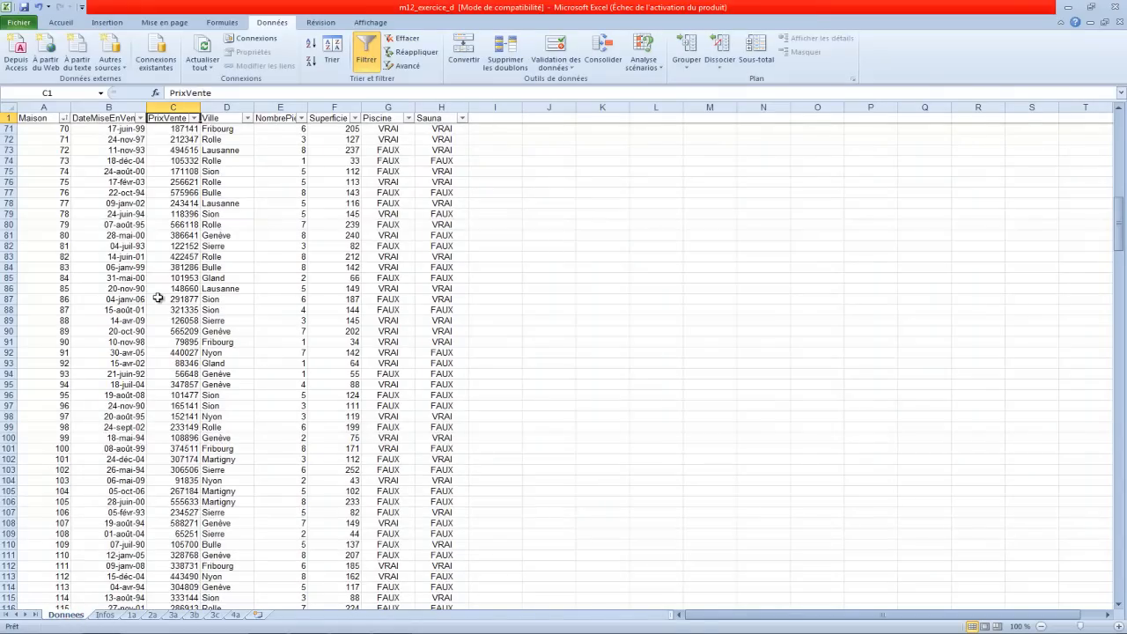
scroll(149, 286, "up", 20)
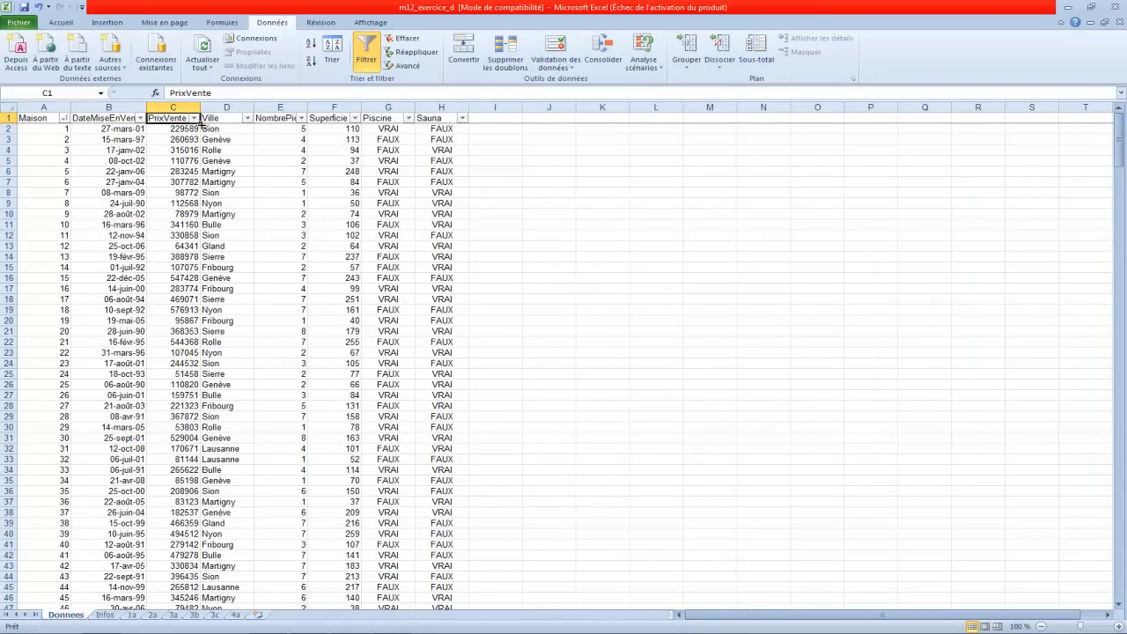
left_click(65, 118)
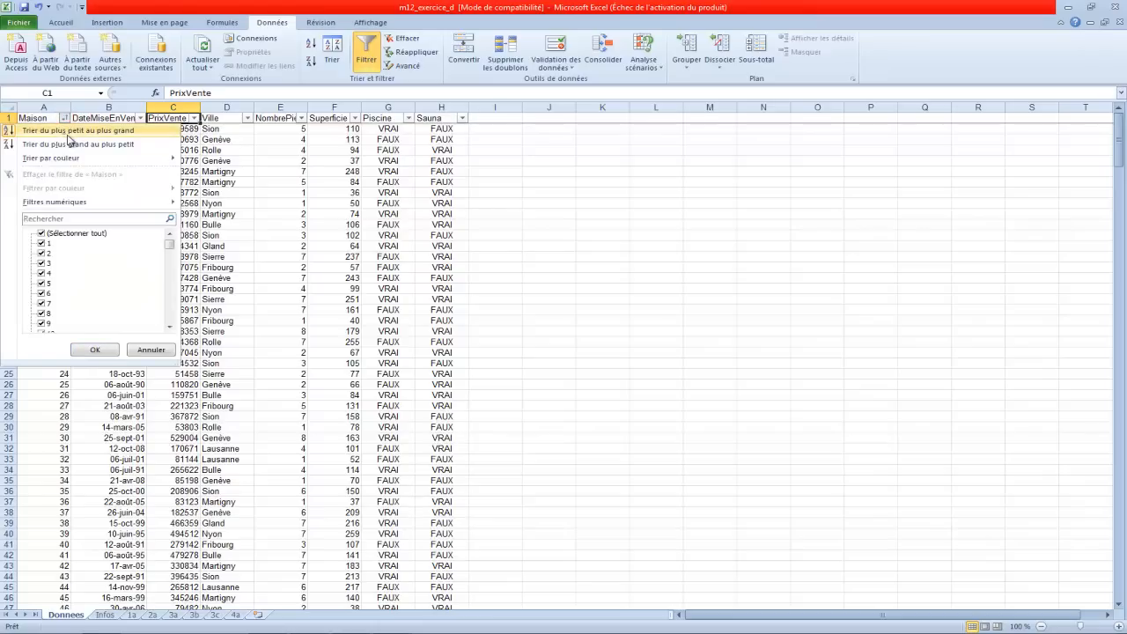
left_click(70, 132)
left_click(650, 246)
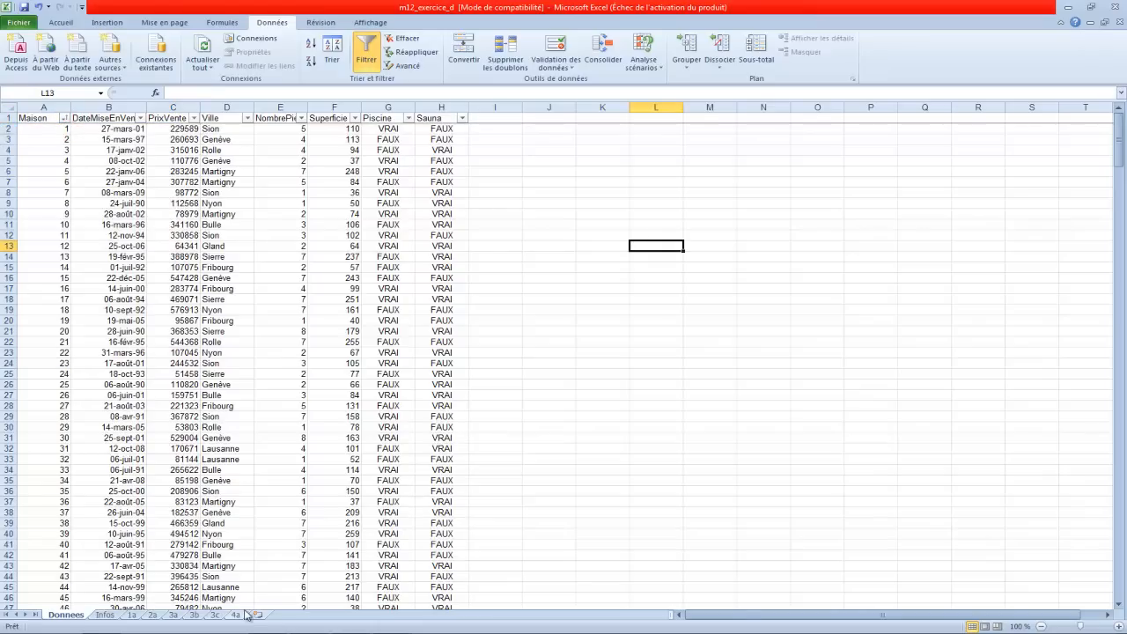
Step: Copy the text "le 3 juin 1999 et le 31 octobre 2008" from the selection A description in Infos B12
left_click(105, 615)
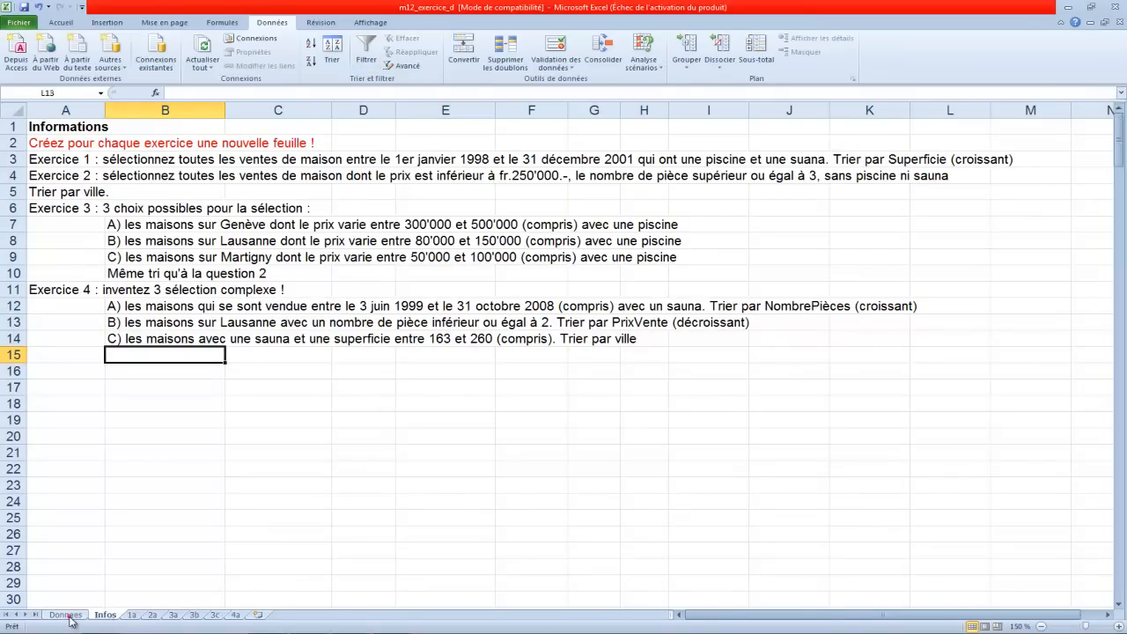
left_click(67, 615)
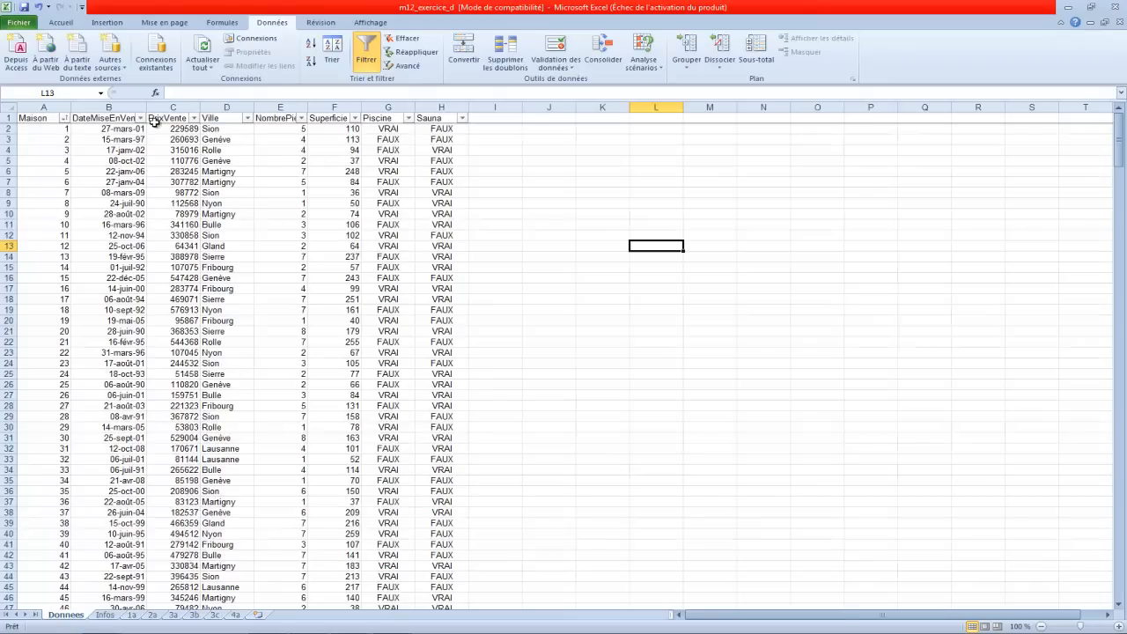
left_click(105, 614)
left_click(149, 309)
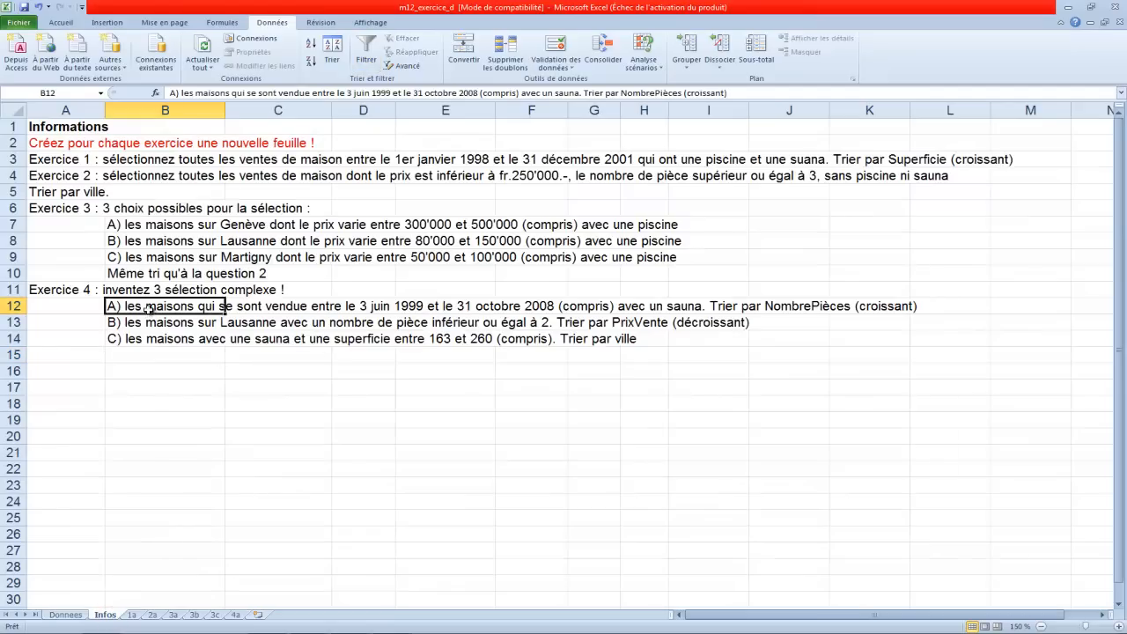
double_click(149, 309)
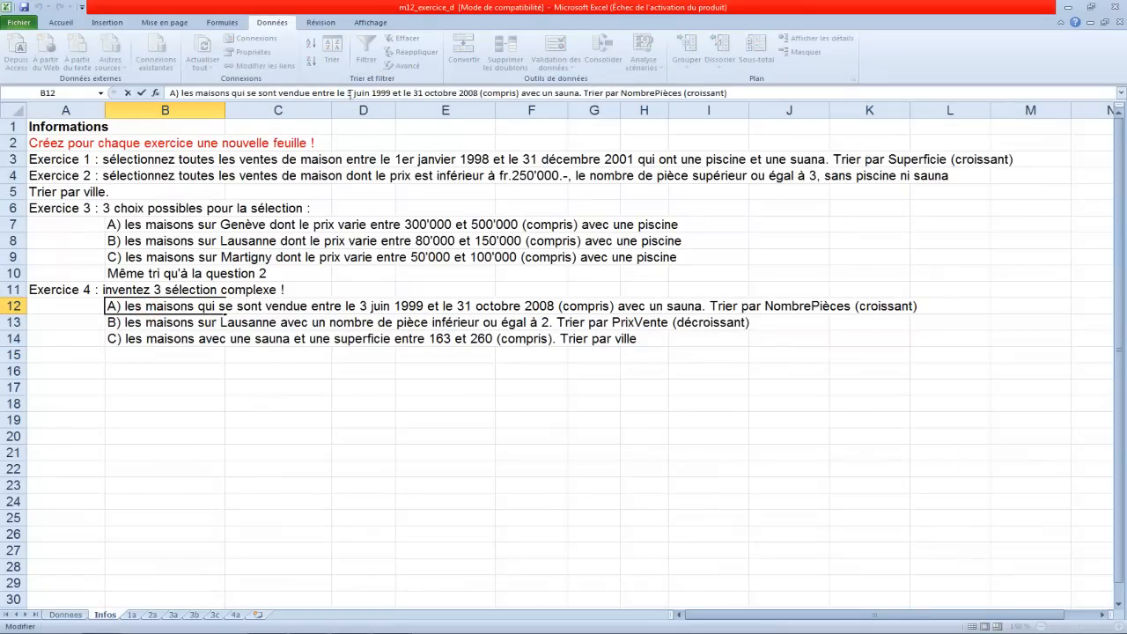
left_click_drag(335, 93, 479, 93)
key("ctrl+c")
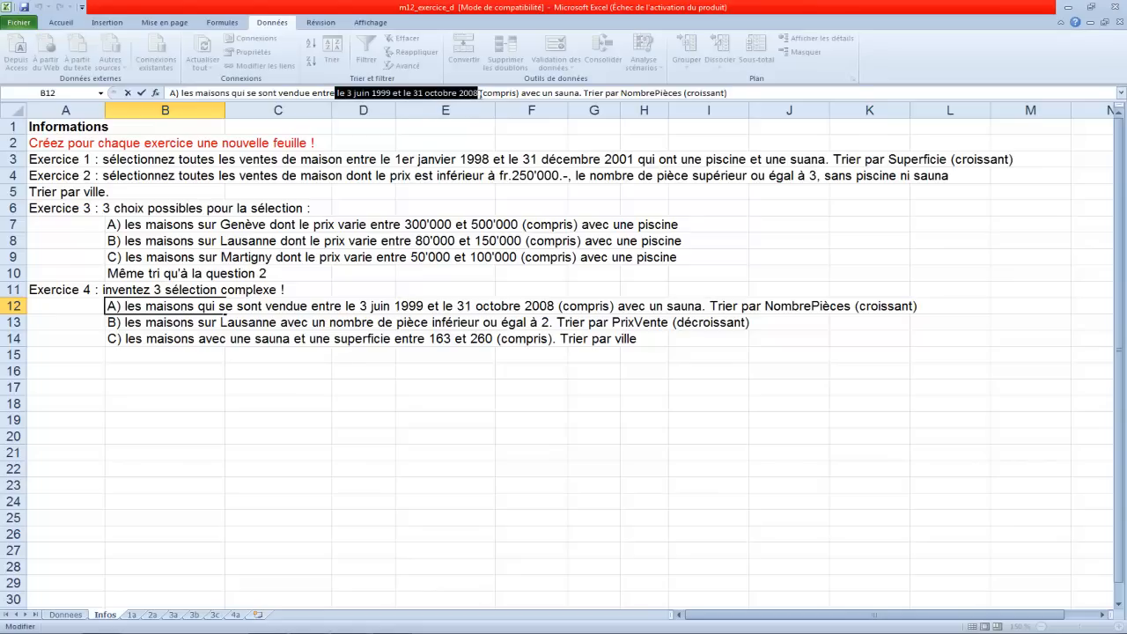
key("Return")
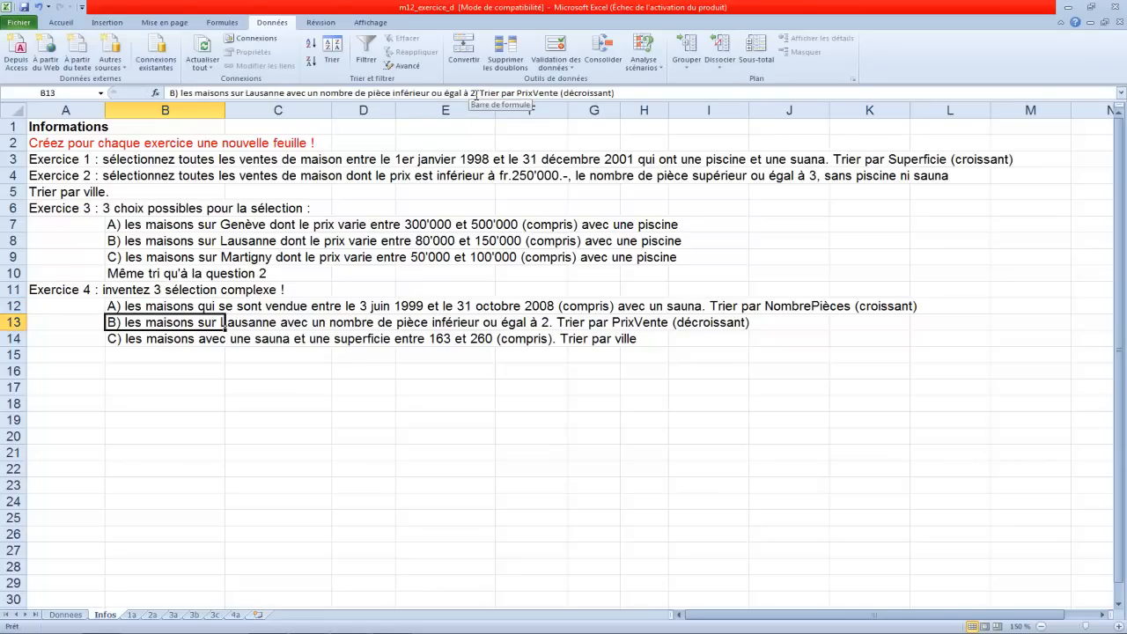
Step: Start a between-dates filter on DateMiseEnVente in Donnees, pasting the copied text and trimming the start date to "le 3 juin 1999"
left_click(85, 616)
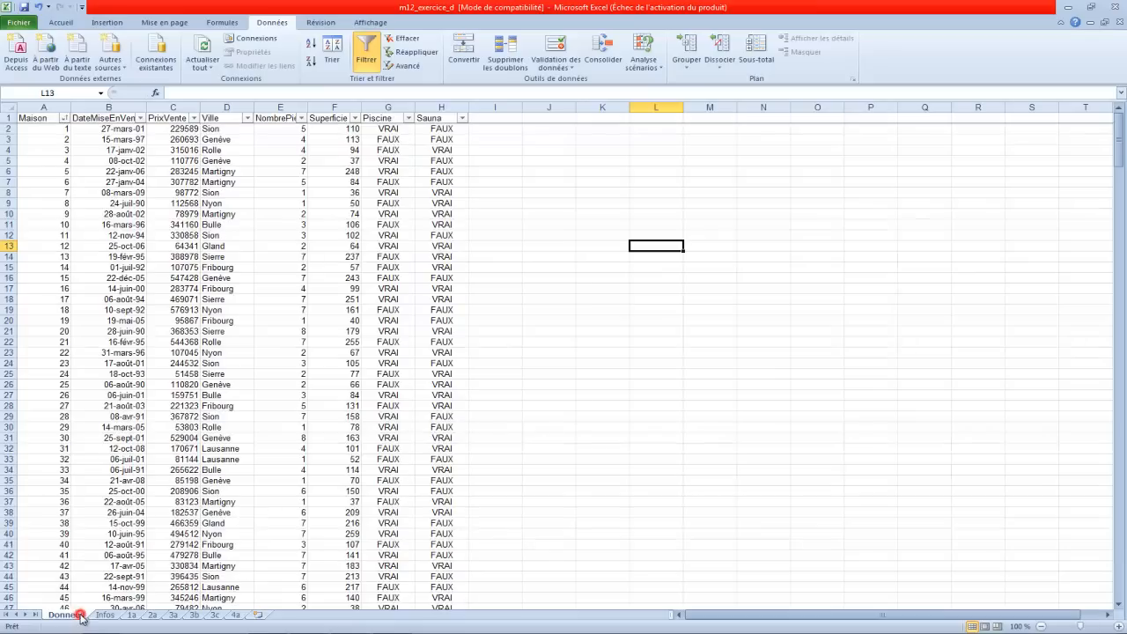
left_click(140, 119)
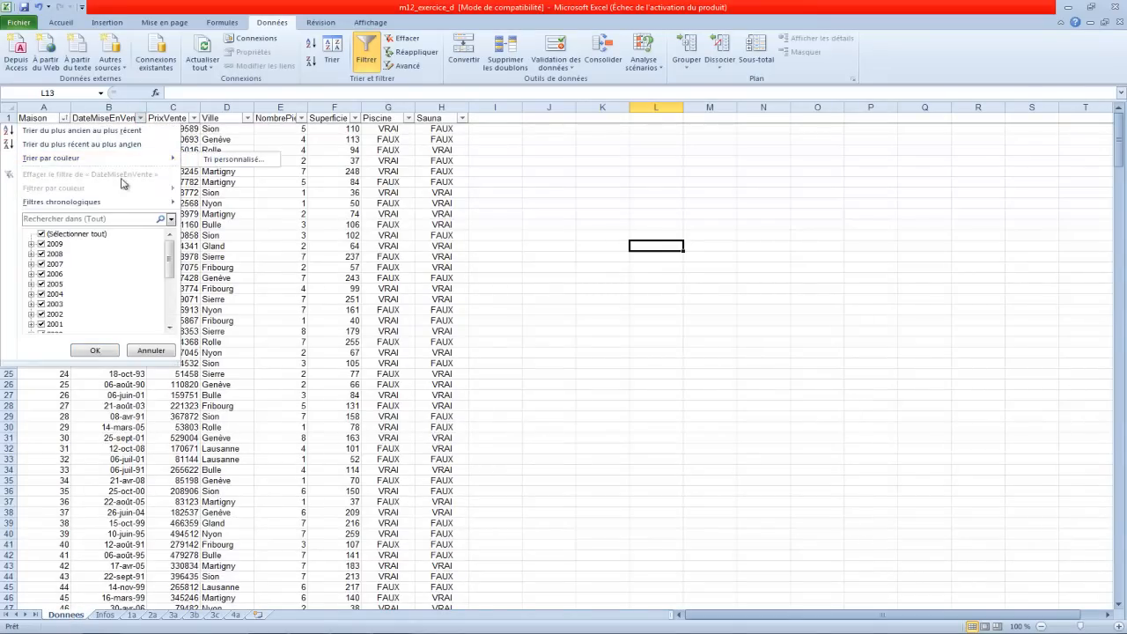
mouse_move(98, 203)
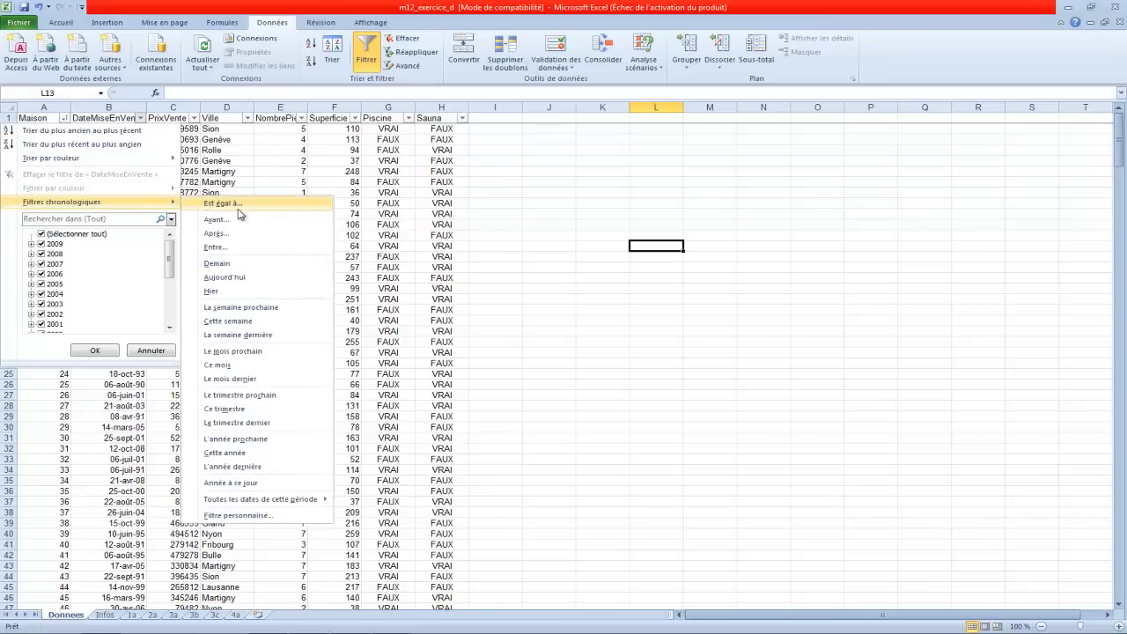
left_click(243, 247)
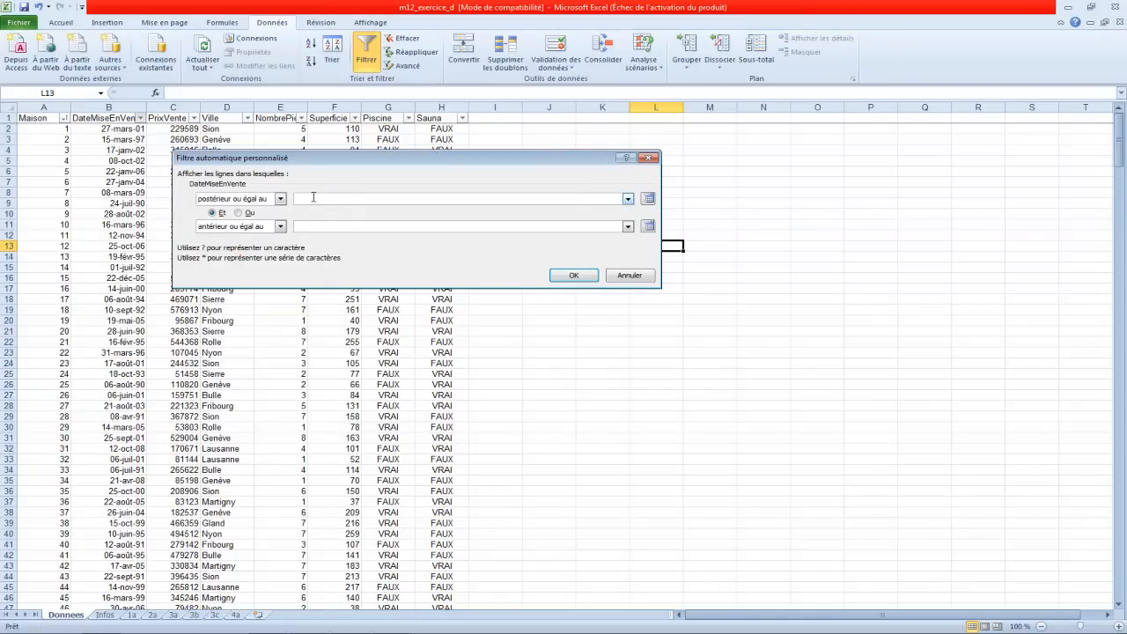
key("ctrl+v")
left_click_drag(437, 201, 344, 203)
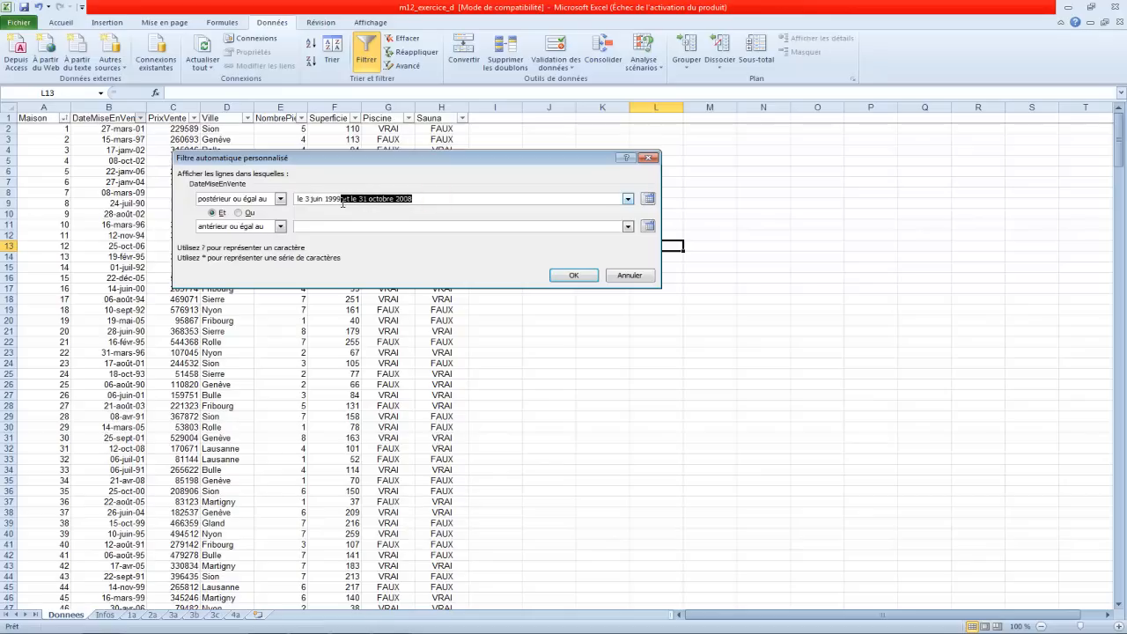
key("Delete")
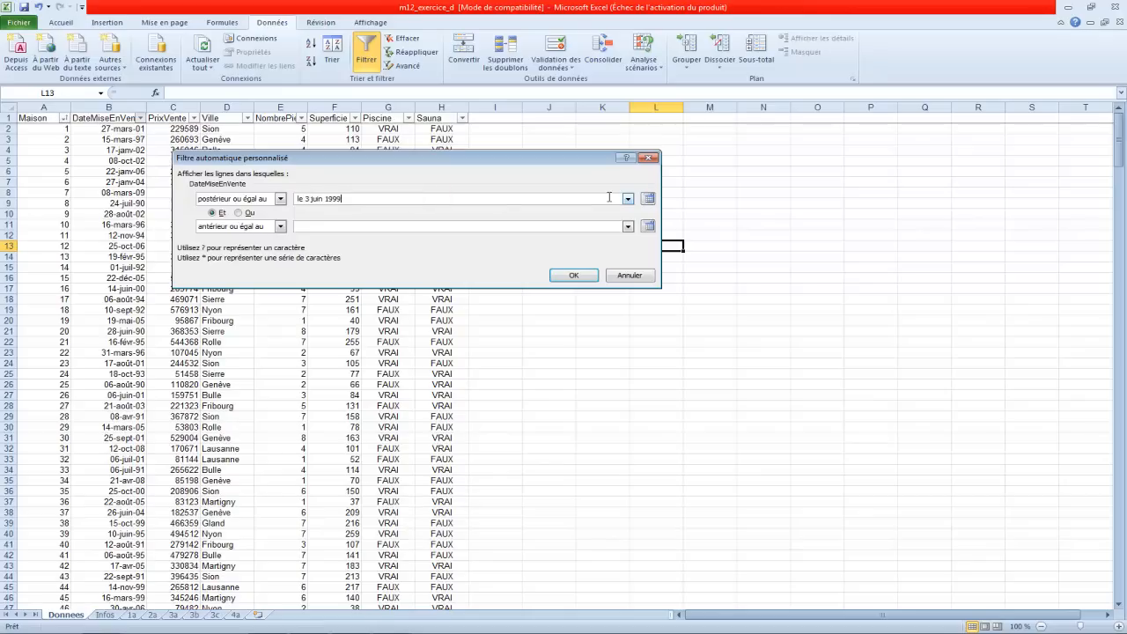
Step: Set the filter's end date to 31 octobre 2008, remove "le" from both dates and apply the filter
left_click(420, 228)
key("ctrl+v")
left_click_drag(358, 228, 255, 229)
key("BackSpace")
double_click(304, 198)
key("BackSpace")
left_click(318, 198)
left_click_drag(334, 226, 309, 229)
key("Delete")
left_click(572, 275)
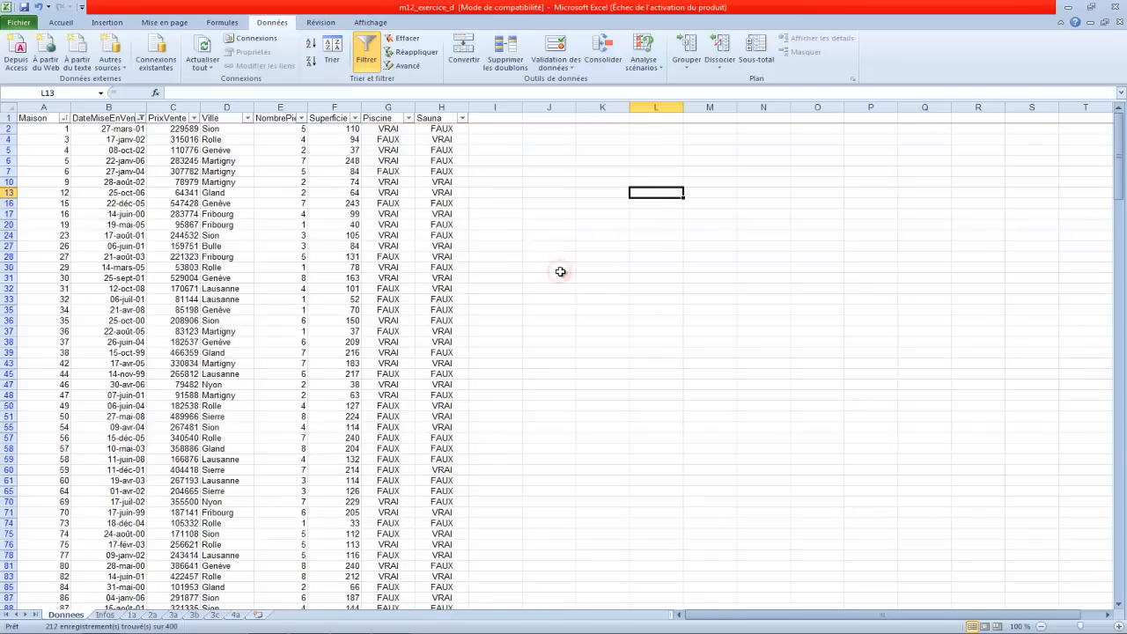
Step: Check the selection A criteria in Infos and filter the Sauna column in Donnees to VRAI by excluding FAUX
left_click(106, 615)
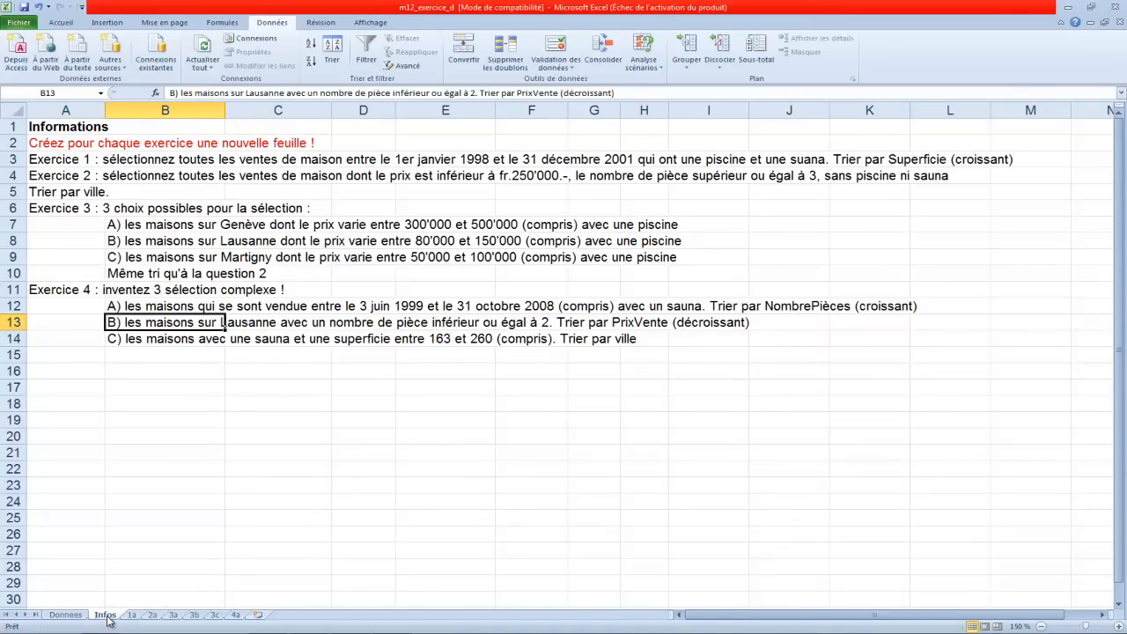
left_click(70, 615)
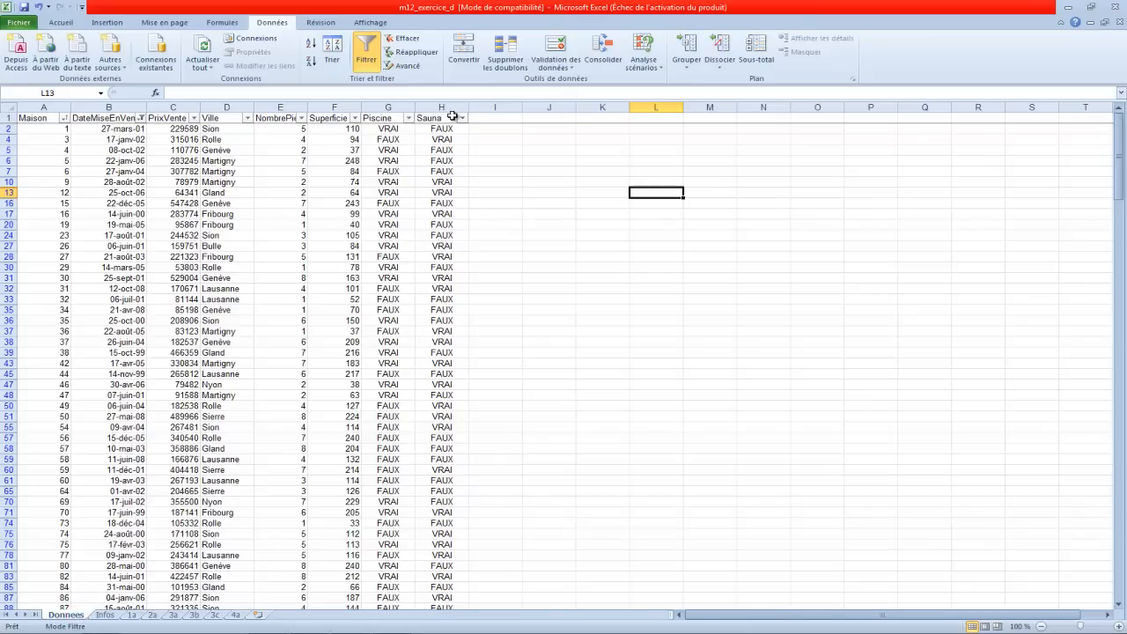
left_click(461, 118)
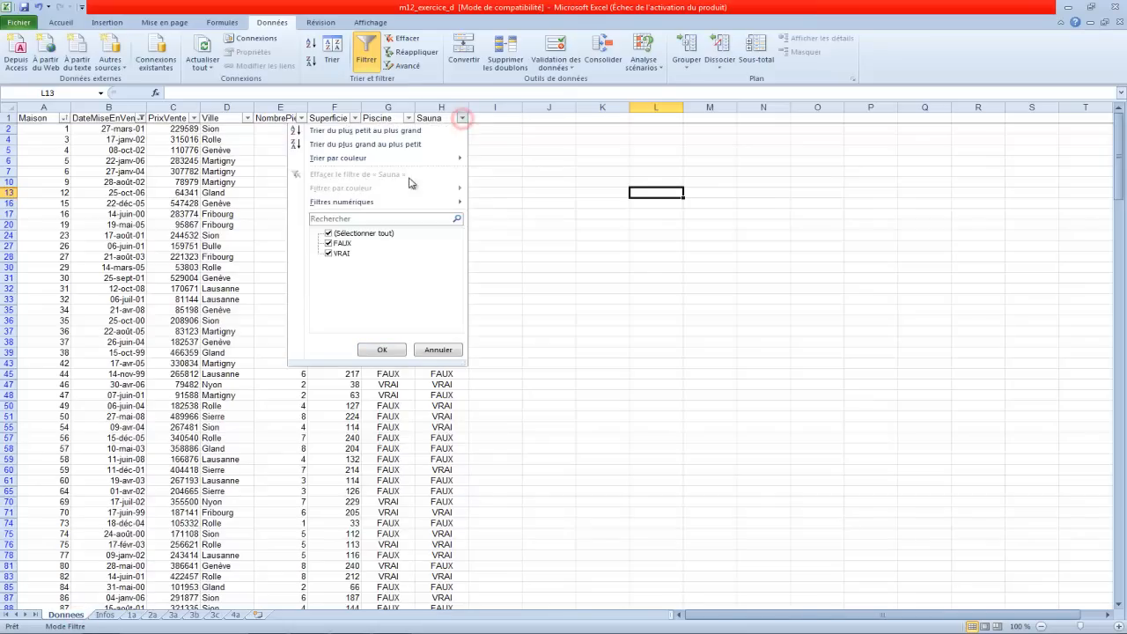
left_click(340, 254)
left_click(328, 254)
left_click(328, 243)
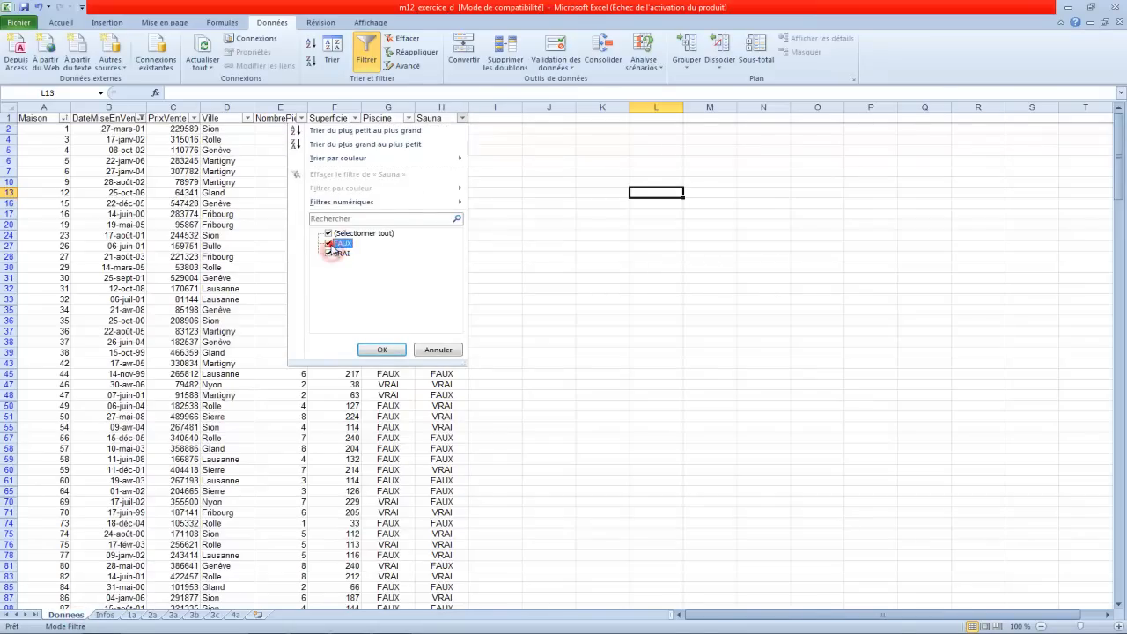
left_click(382, 349)
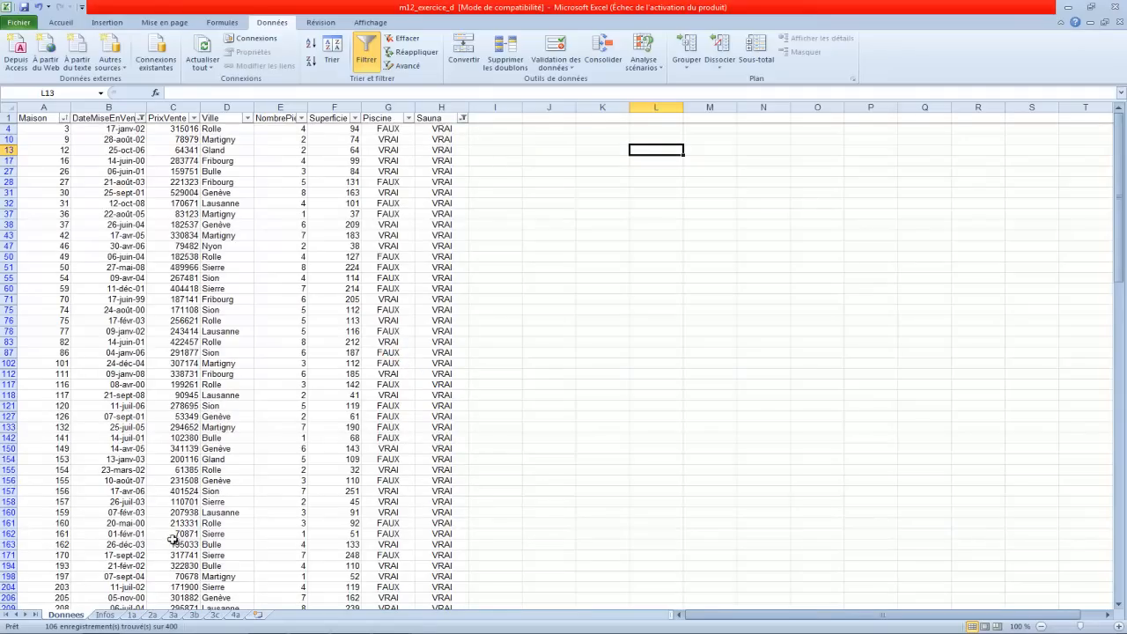
Step: Check the sort criterion in Infos and sort the filtered Donnees rows by NombrePièces in ascending order
left_click(111, 615)
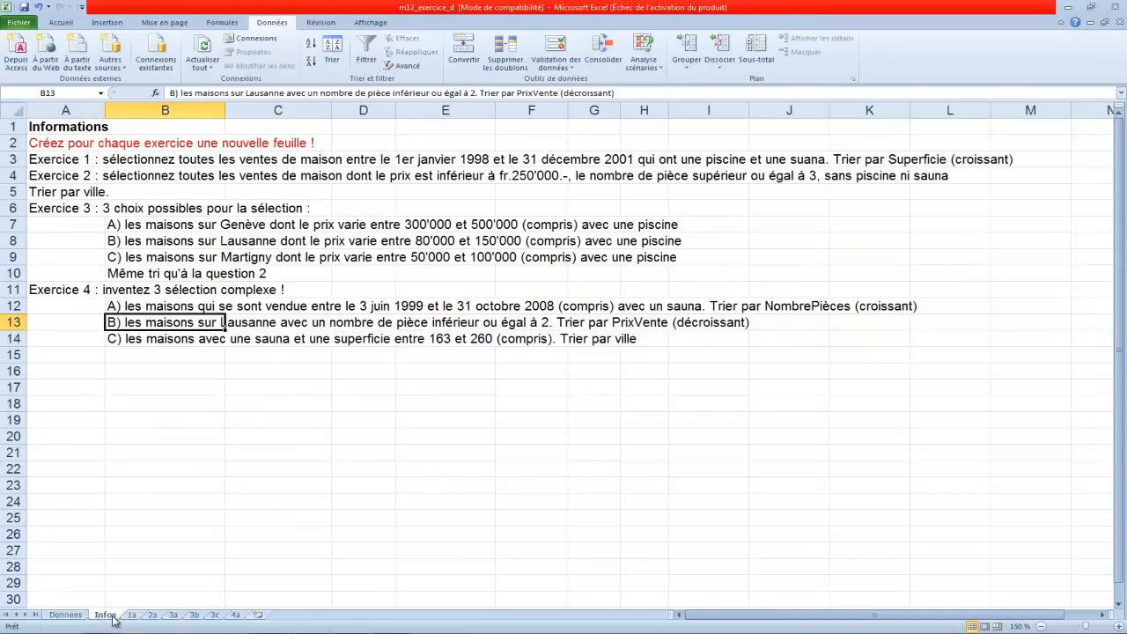
left_click(71, 615)
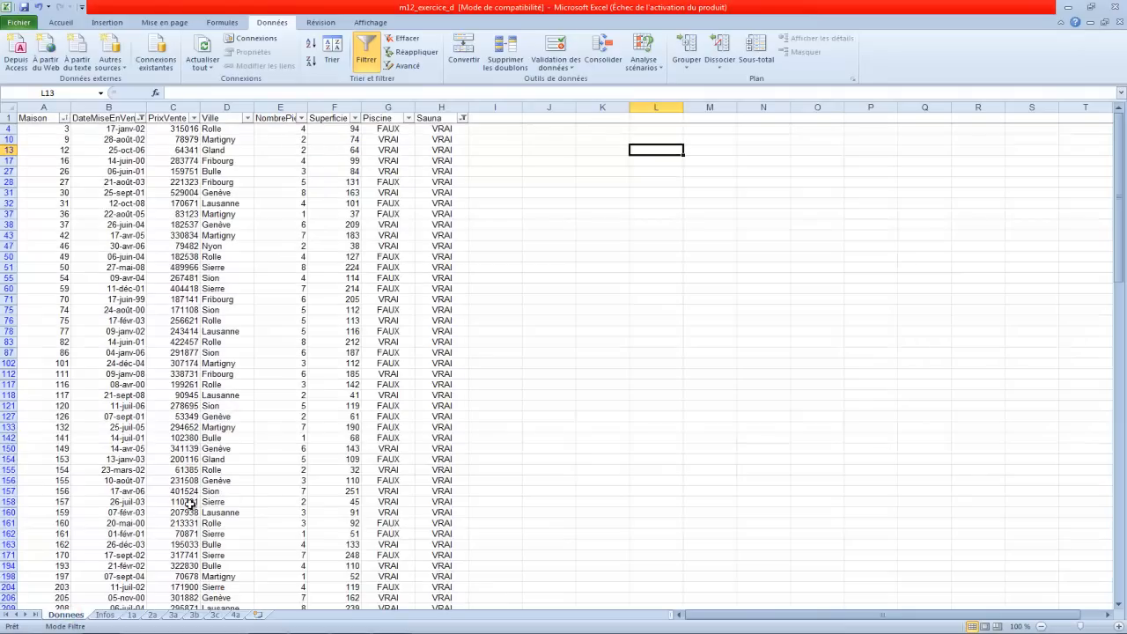
left_click(107, 616)
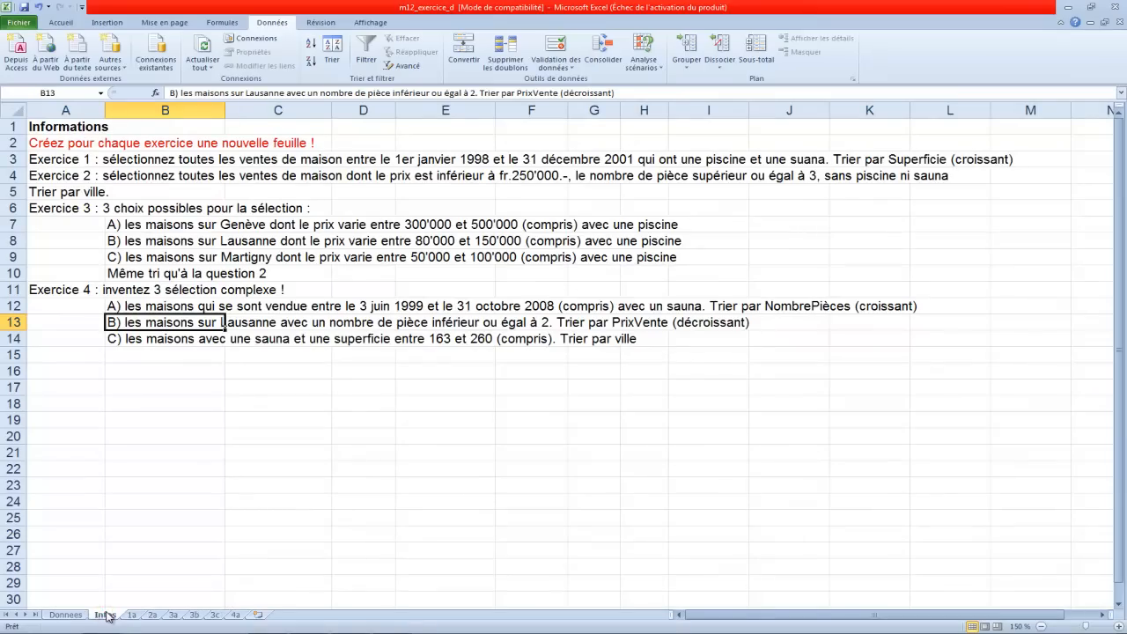
left_click(70, 616)
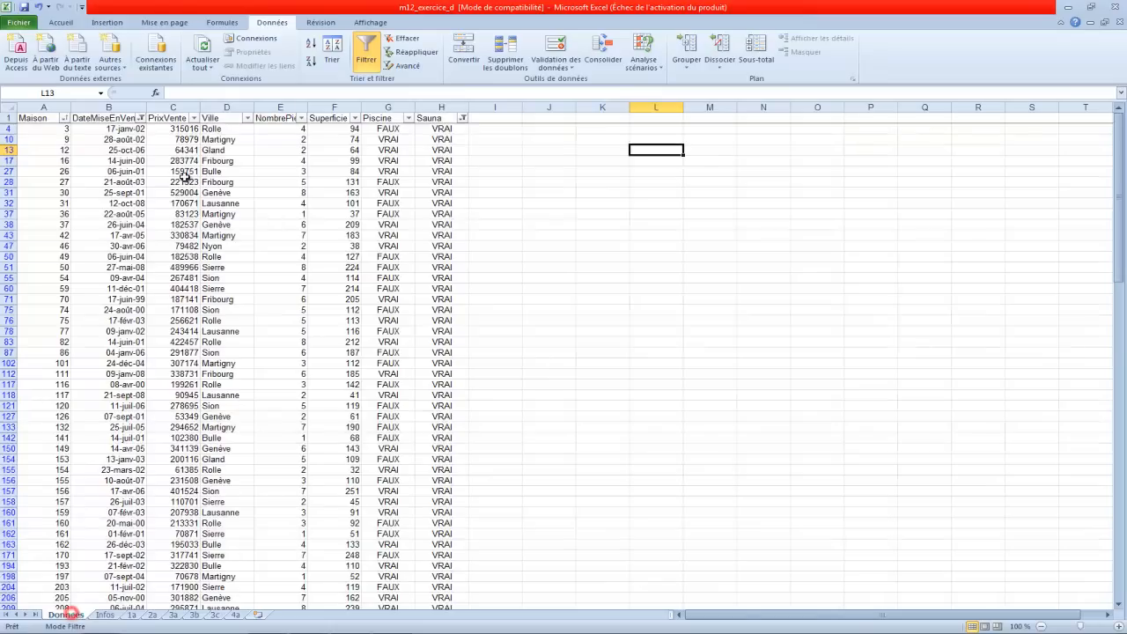
left_click(301, 118)
left_click(287, 132)
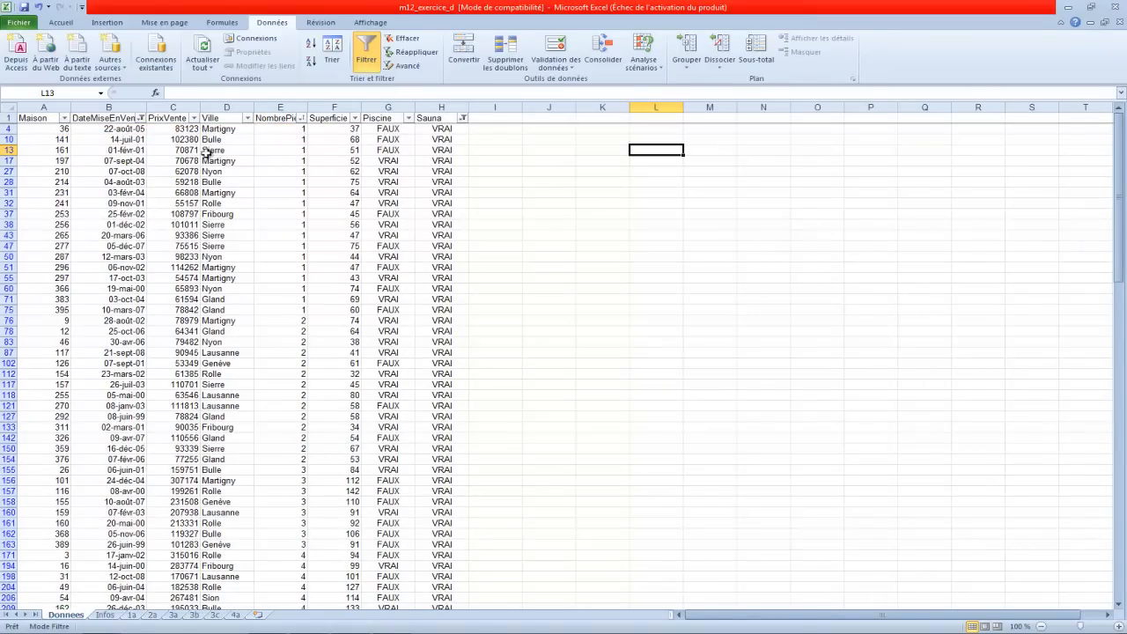
Step: Copy the filtered and sorted Donnees rows with their headers into sheet 4a starting at A1
scroll(93, 164, "down", 7)
scroll(93, 165, "down", 11)
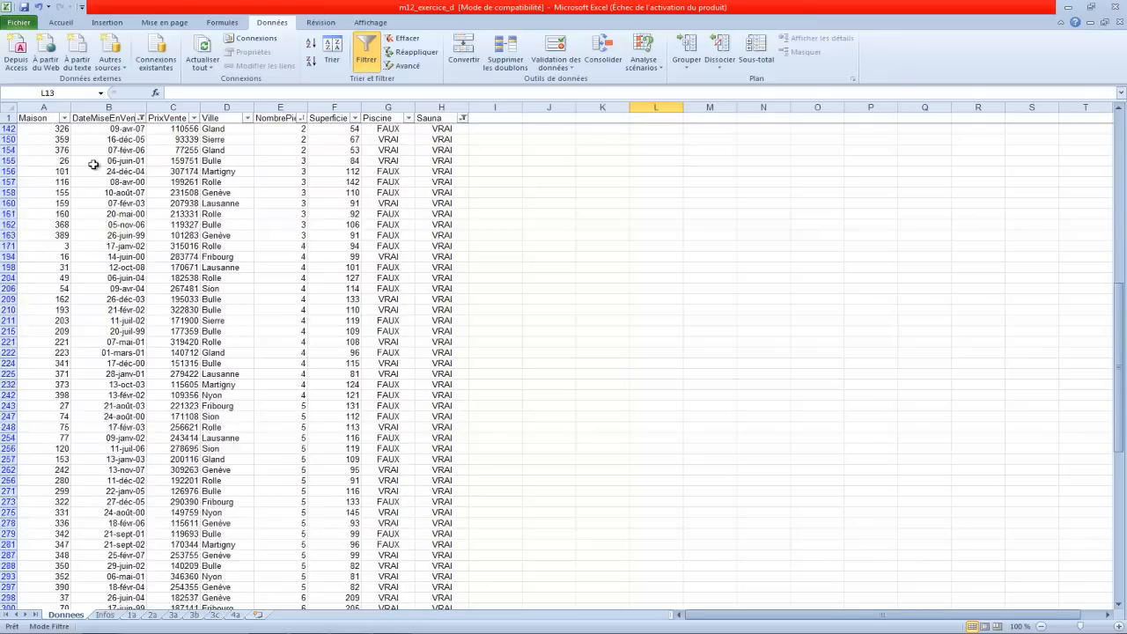
scroll(94, 165, "up", 2)
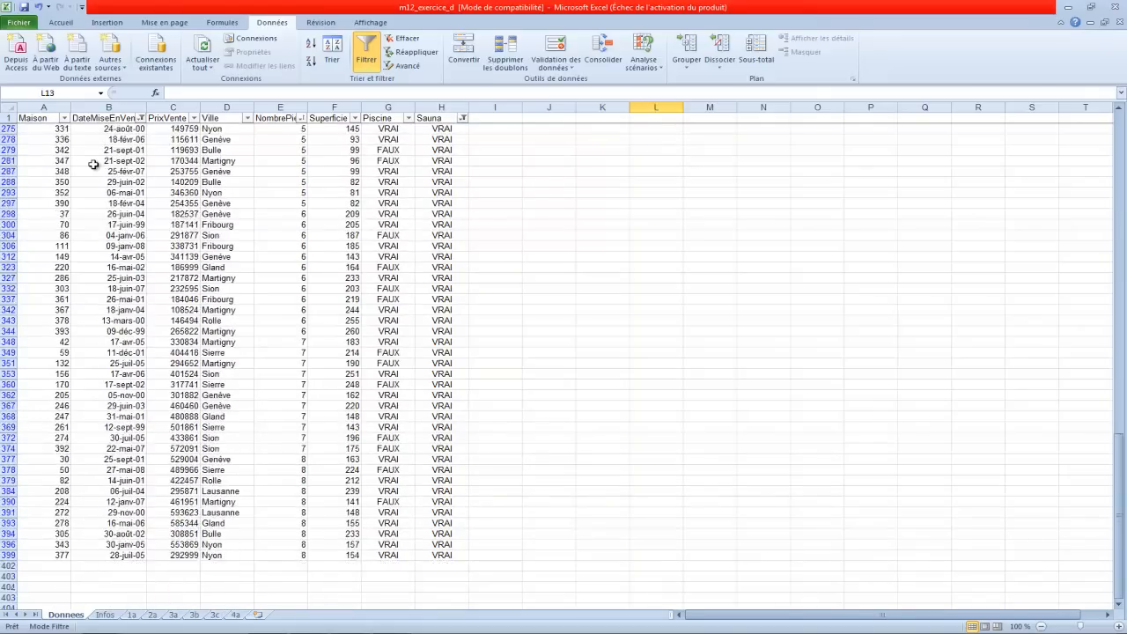
scroll(94, 164, "up", 17)
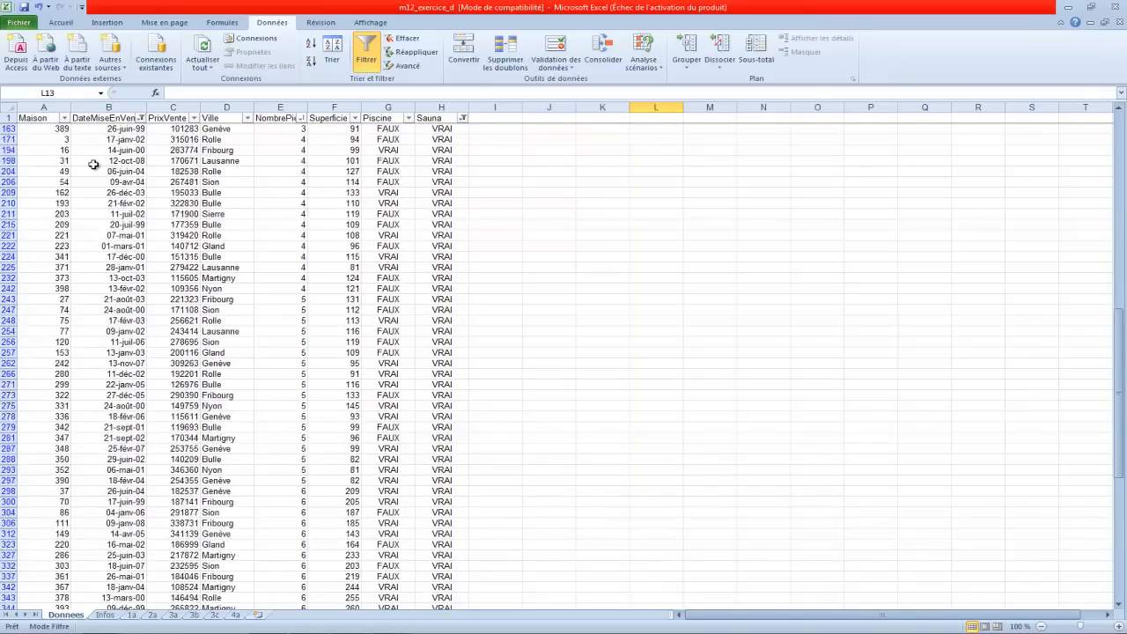
scroll(94, 164, "up", 1)
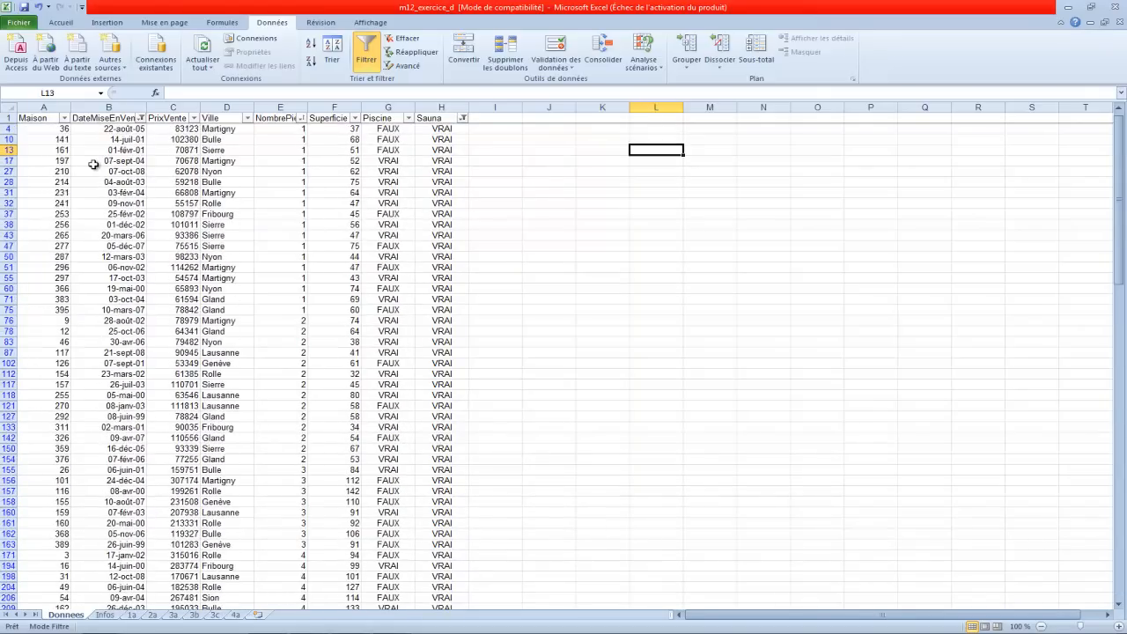
left_click_drag(45, 120, 432, 587)
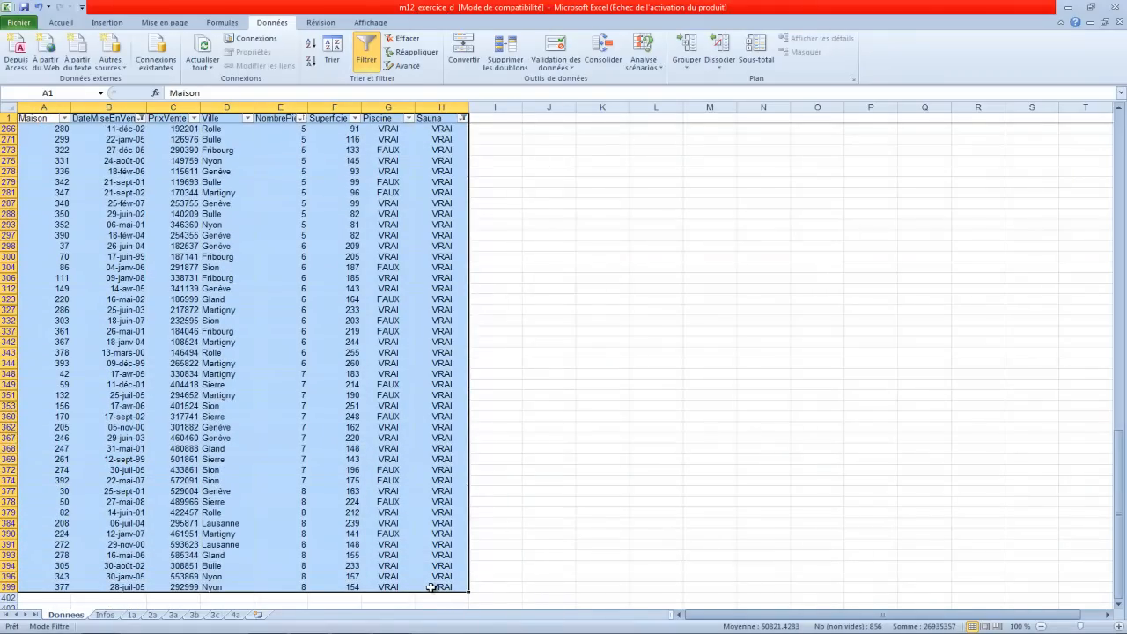
key("ctrl+c")
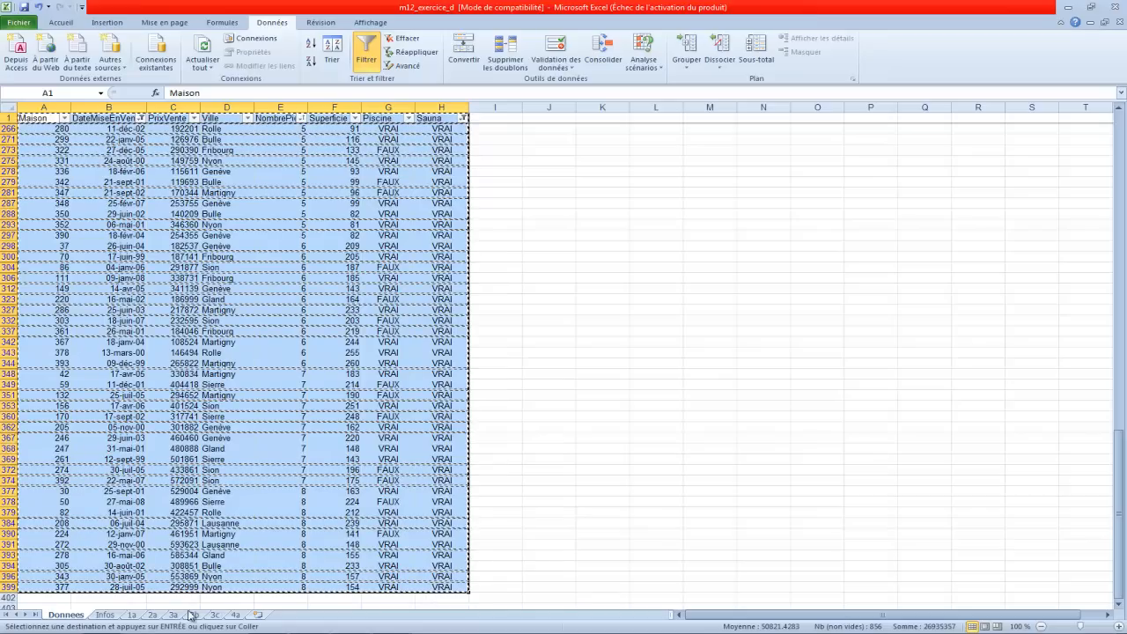
left_click(236, 614)
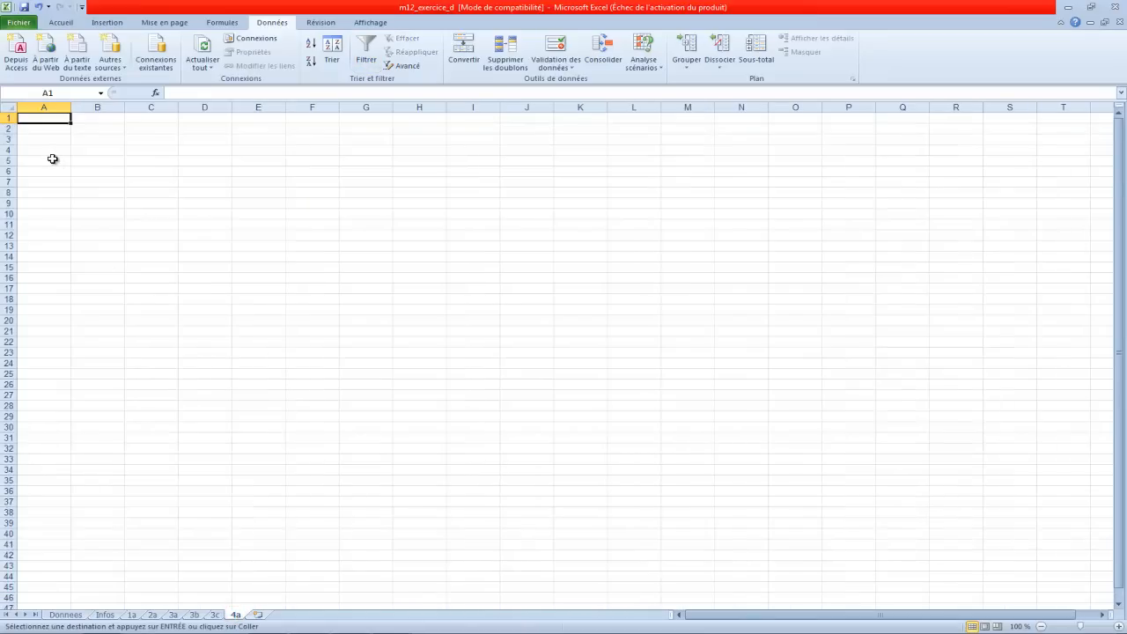
key("ctrl+v")
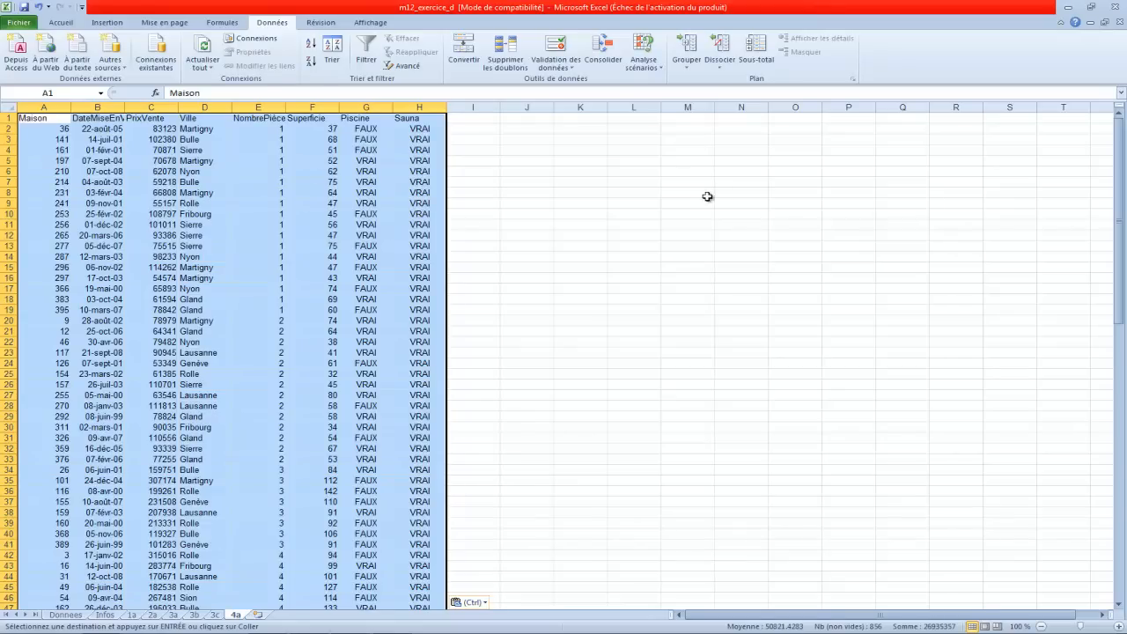
Step: Look over the pasted rows in sheet 4a, then add a new worksheet after it named 4b
left_click(706, 196)
scroll(248, 207, "down", 15)
scroll(248, 207, "up", 15)
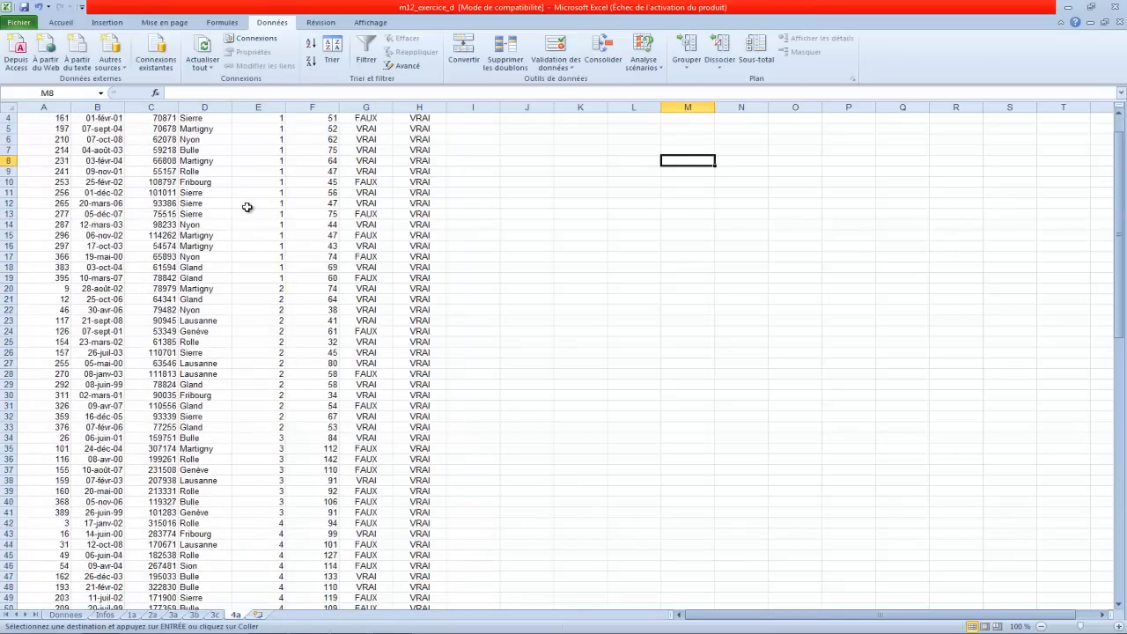
left_click(258, 614)
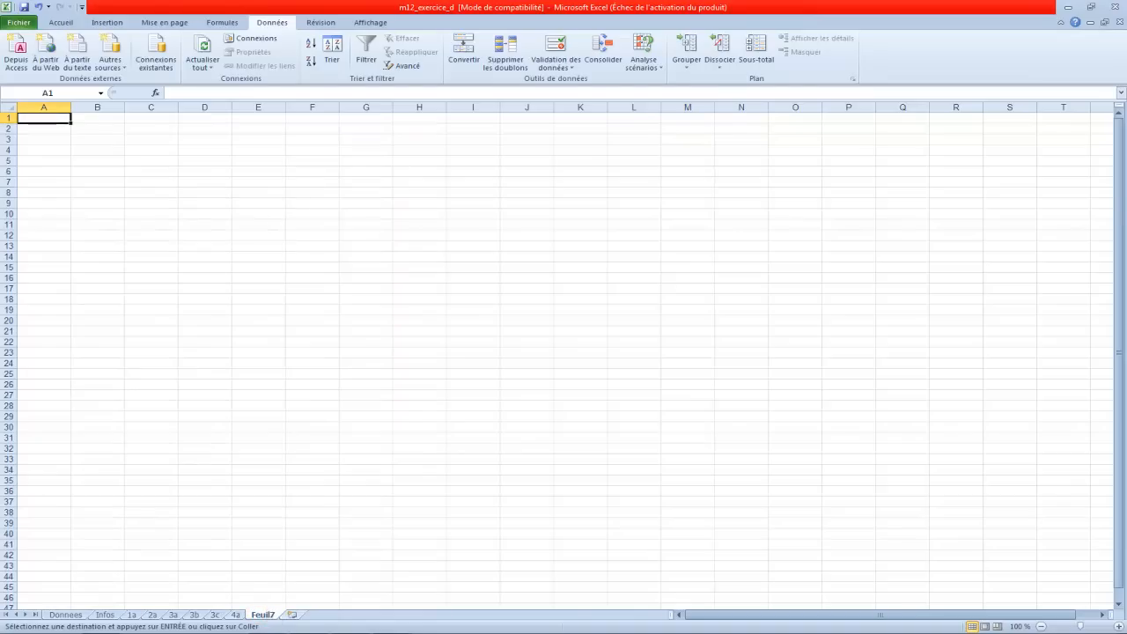
double_click(264, 614)
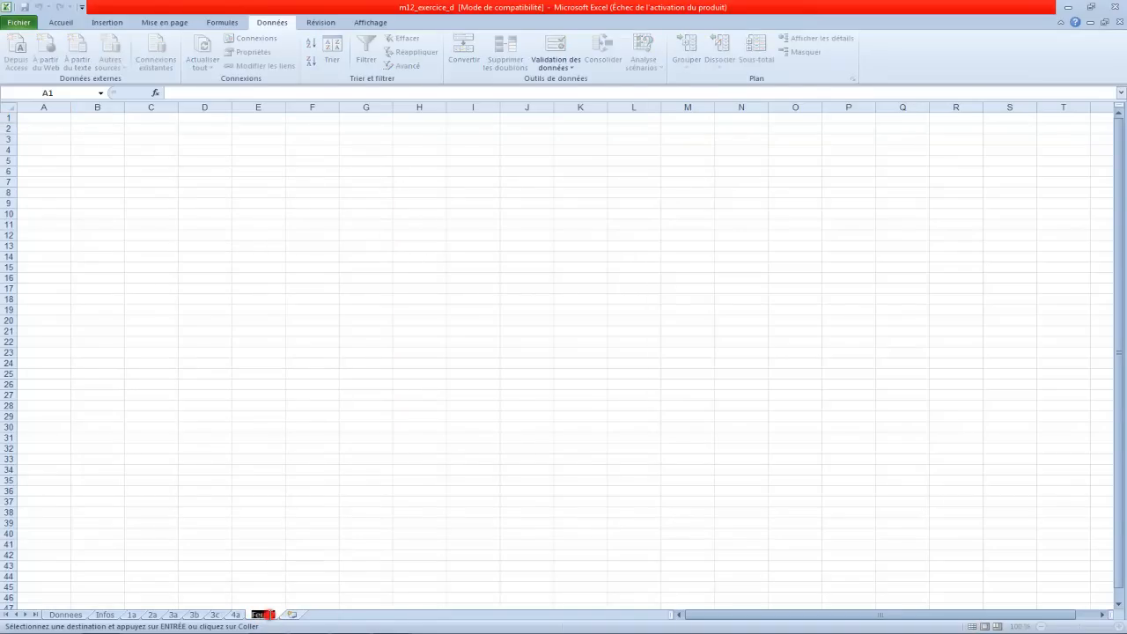
type("4b")
key("Return")
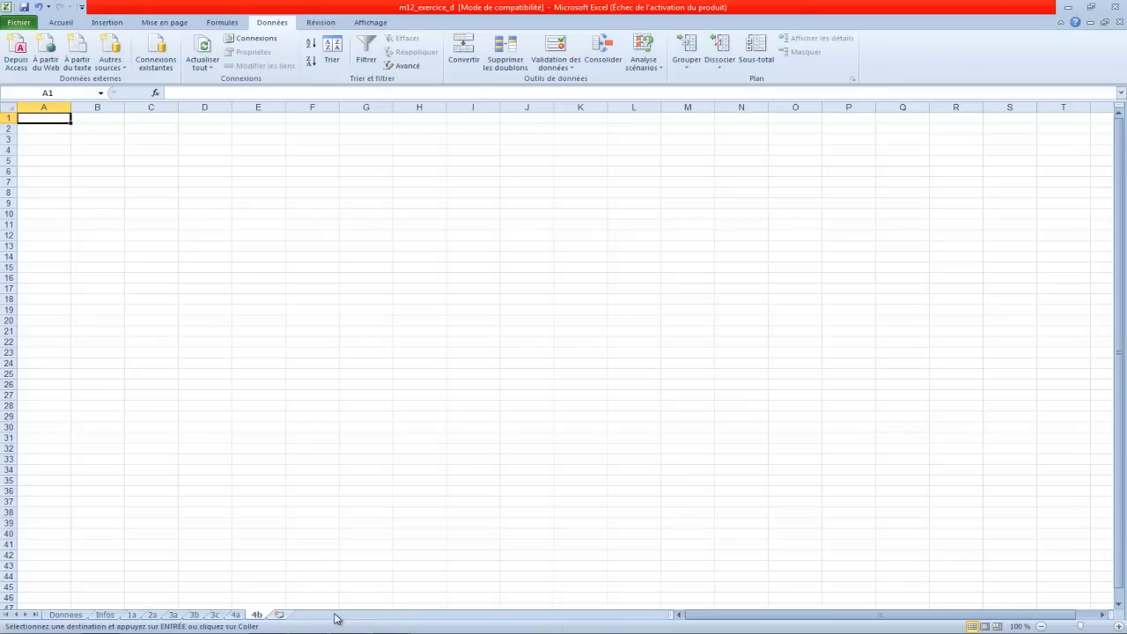
Step: Return to the Donnees sheet, release the copied range and clear the DateMiseEnVente filter
left_click(76, 617)
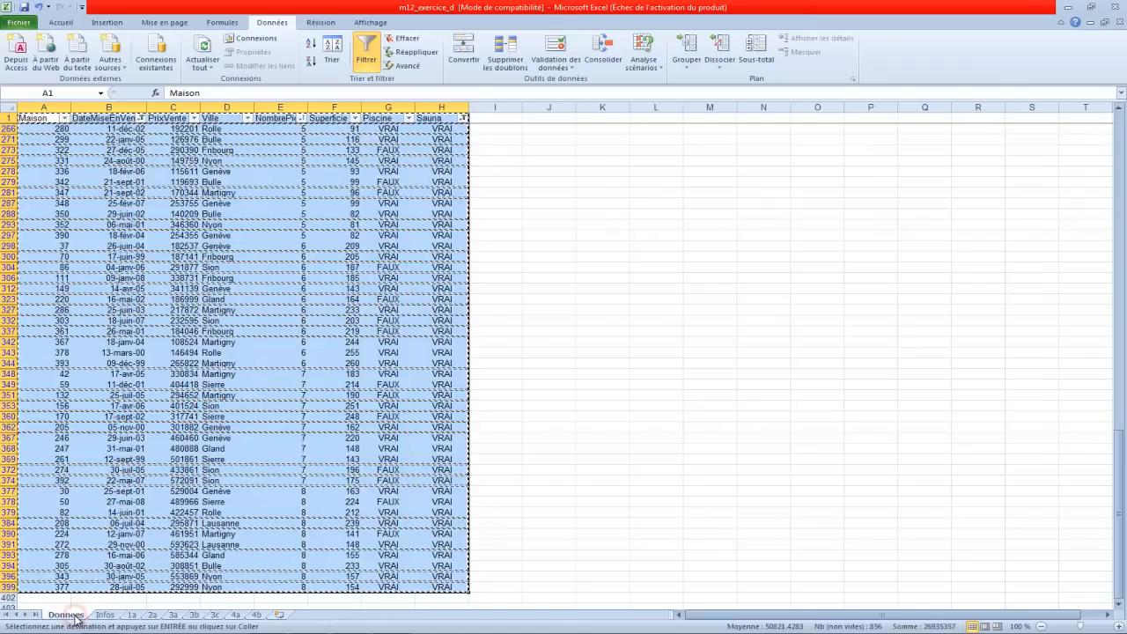
left_click(115, 616)
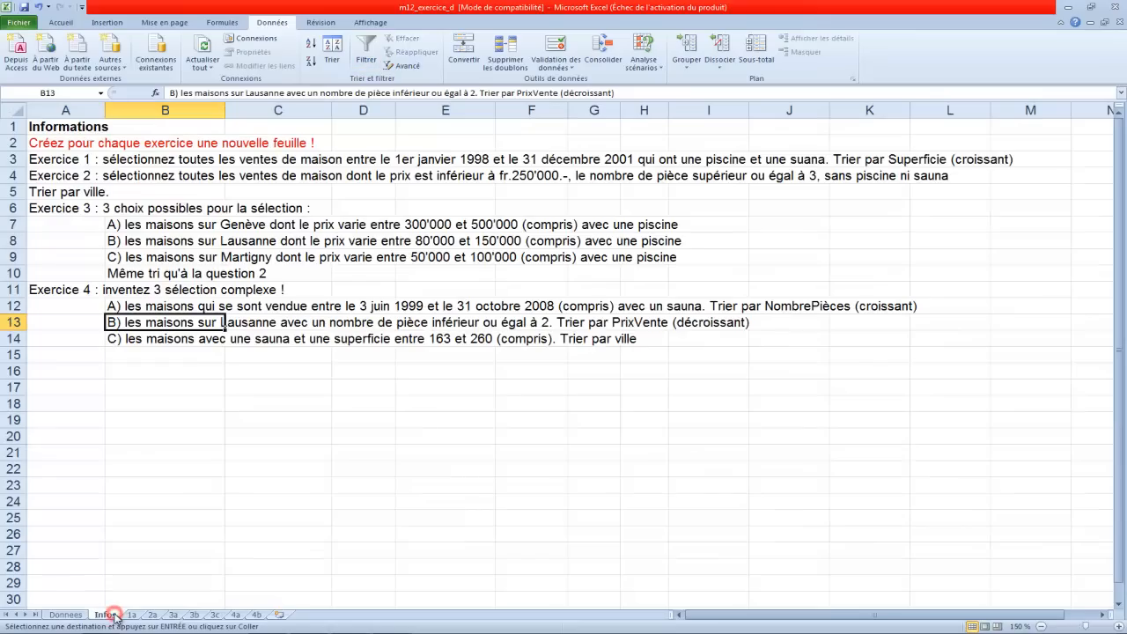
left_click(72, 615)
left_click(542, 320)
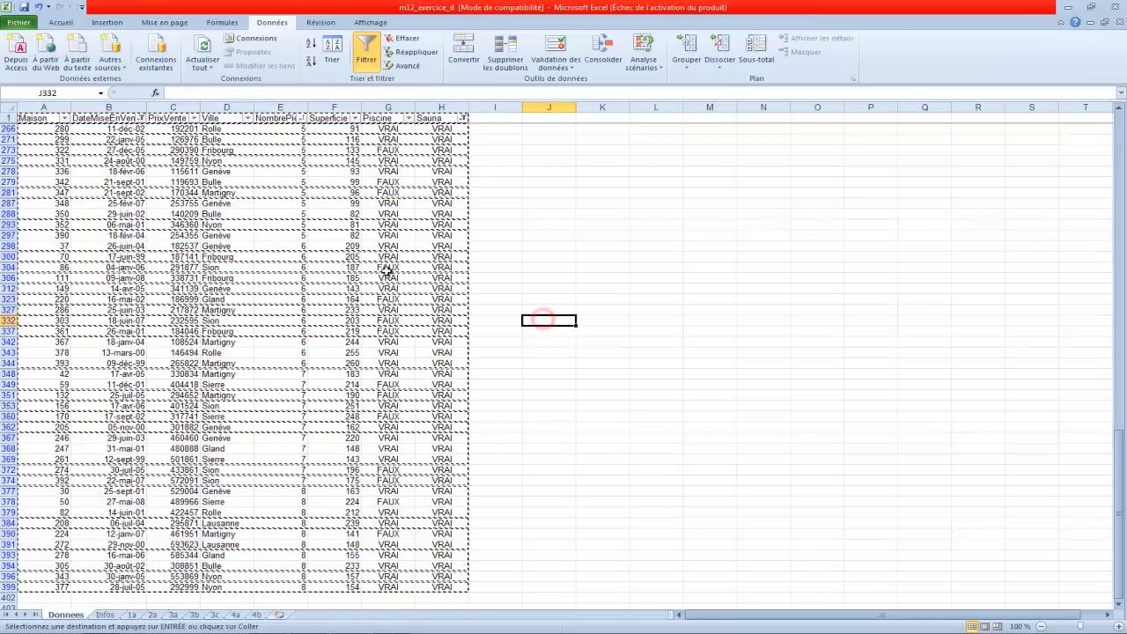
double_click(541, 254)
scroll(542, 252, "up", 8)
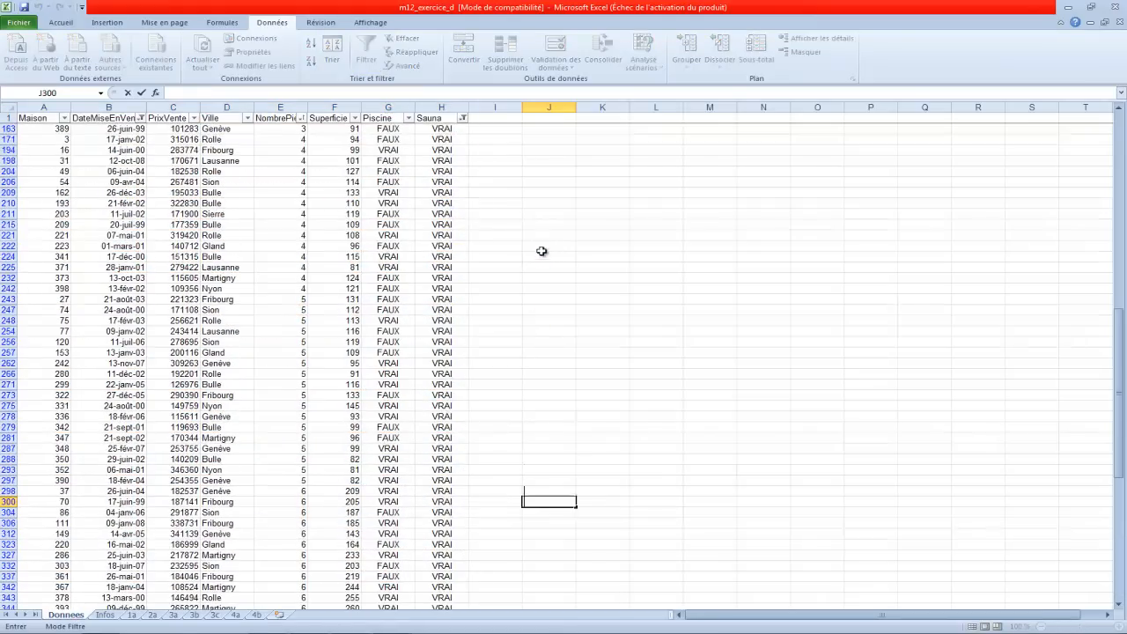
left_click(141, 118)
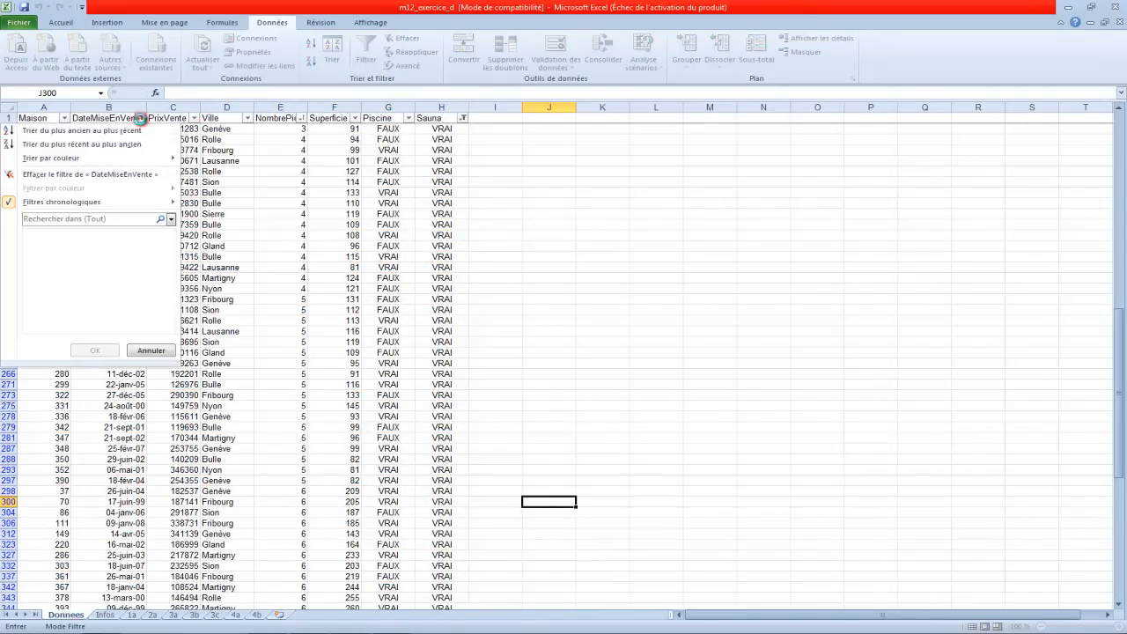
left_click(129, 173)
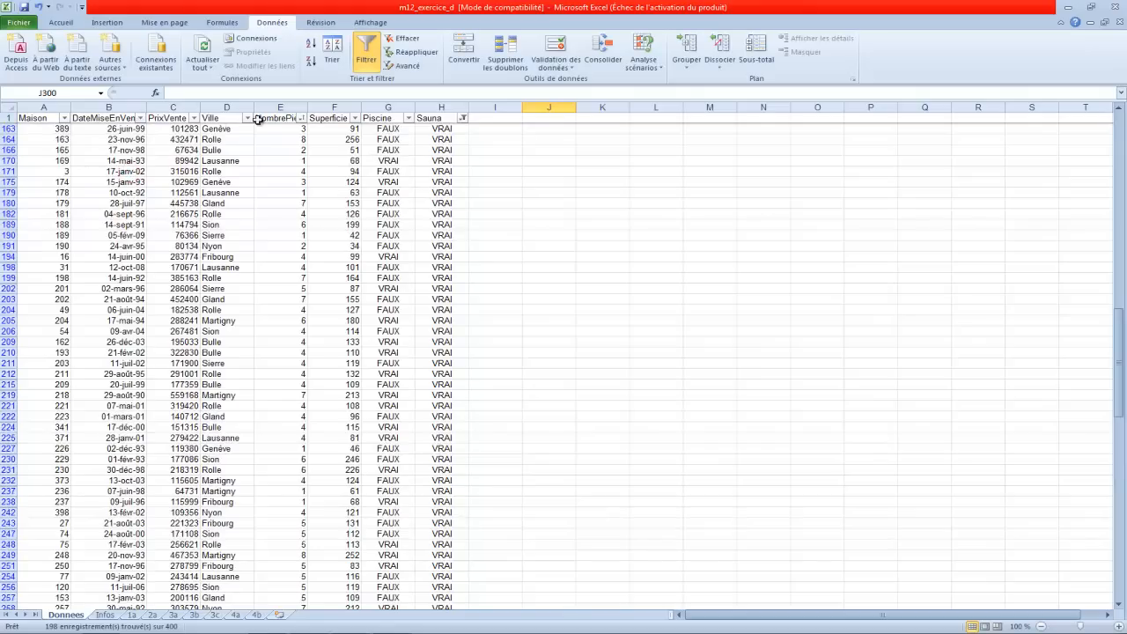
Step: Sort the Donnees rows by Maison from smallest to largest and clear the Sauna filter
left_click(300, 118)
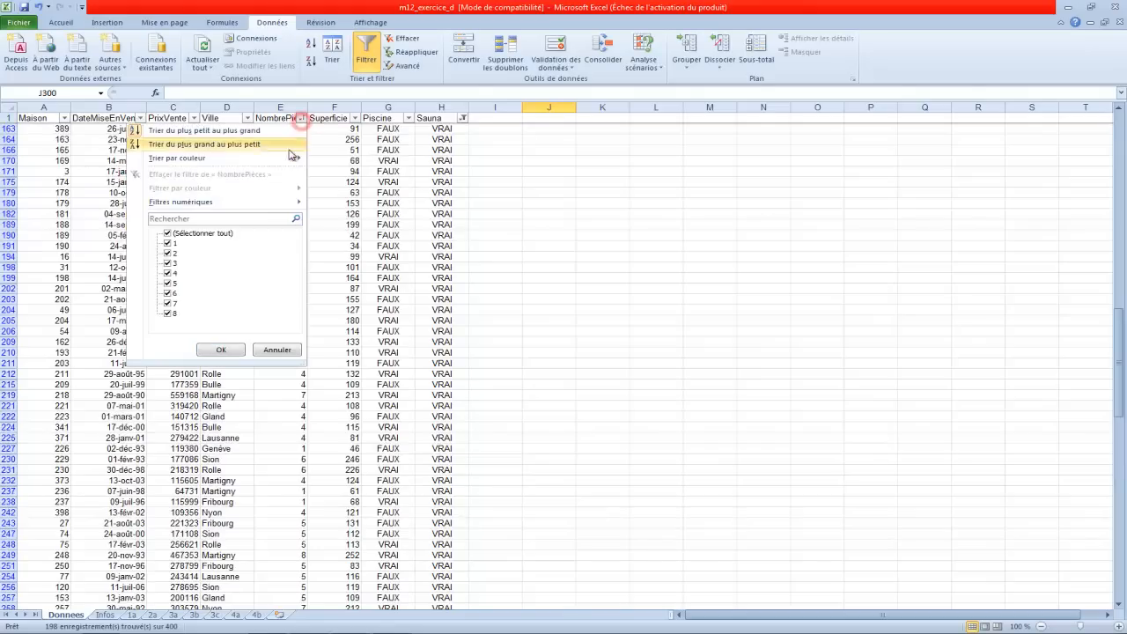
left_click(33, 120)
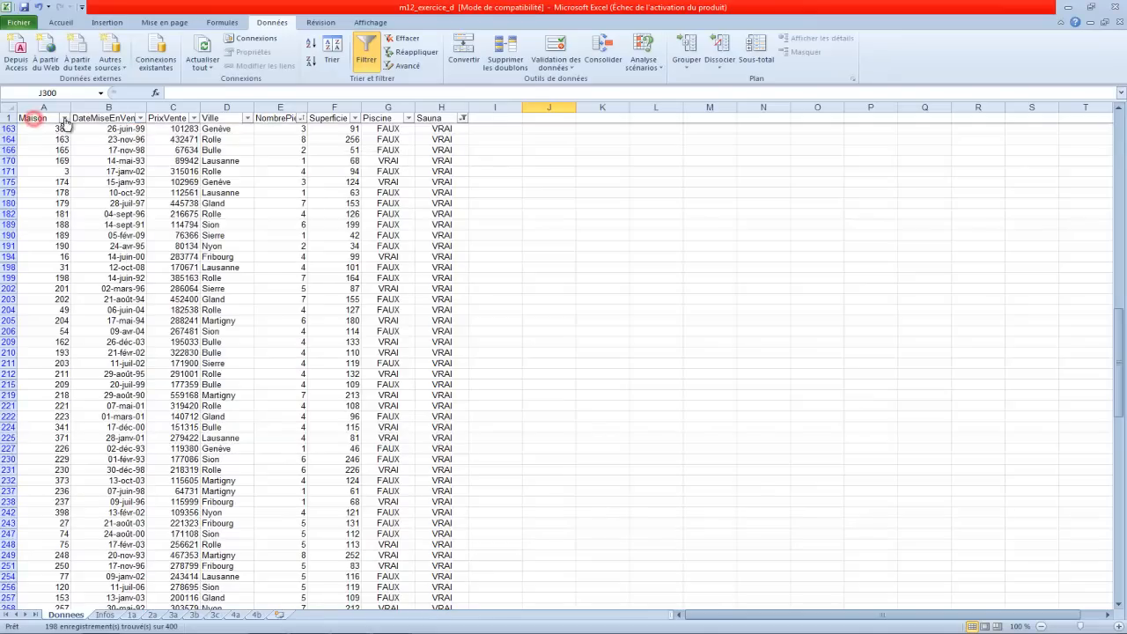
left_click(64, 120)
left_click(75, 129)
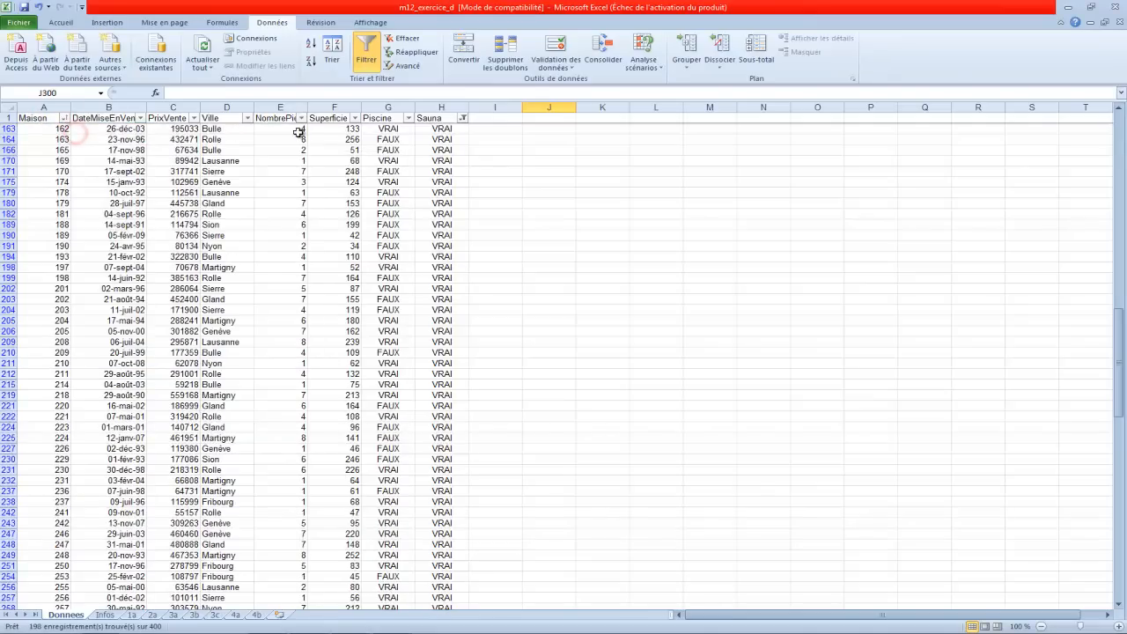
left_click(462, 118)
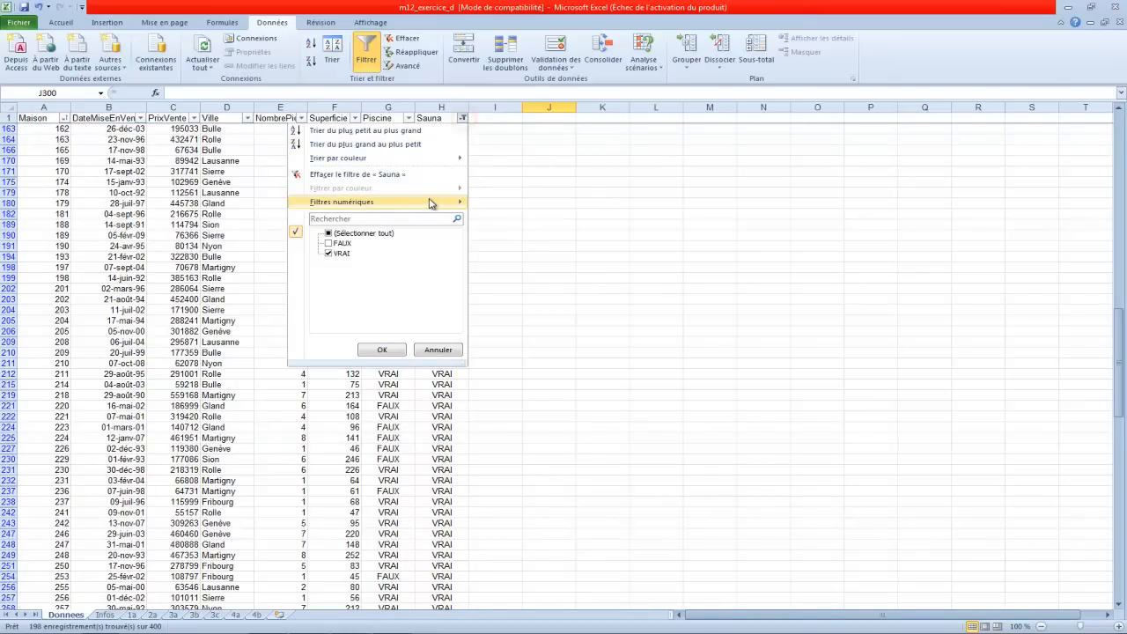
left_click(417, 174)
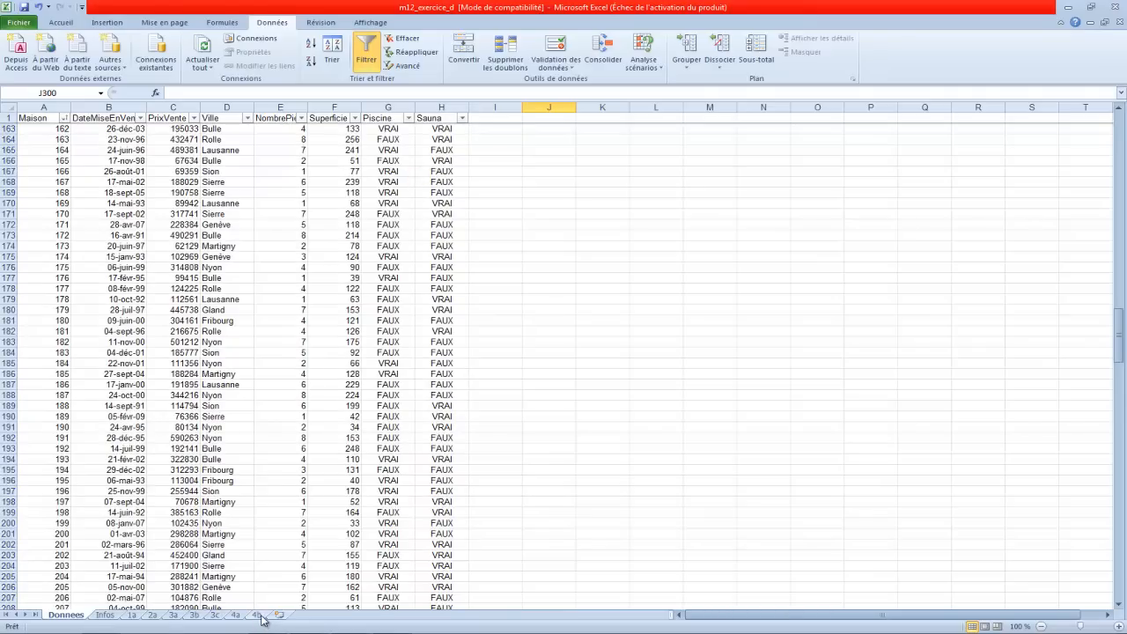
Step: Check the selection B criteria in Infos and filter the Ville column in Donnees to Lausanne only
left_click(103, 619)
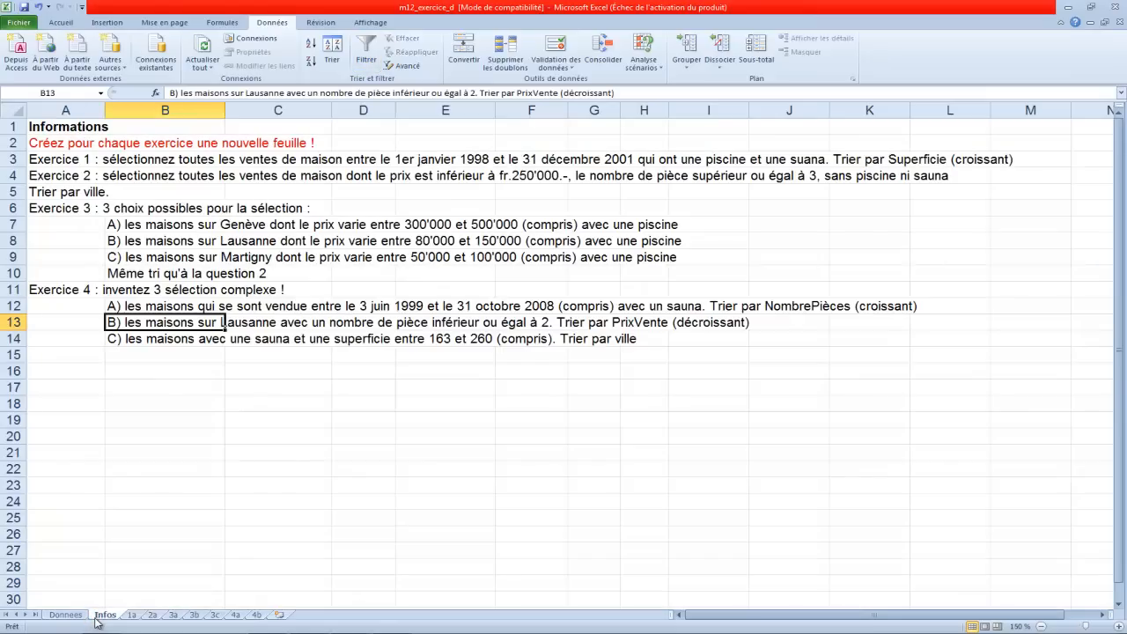
left_click(66, 615)
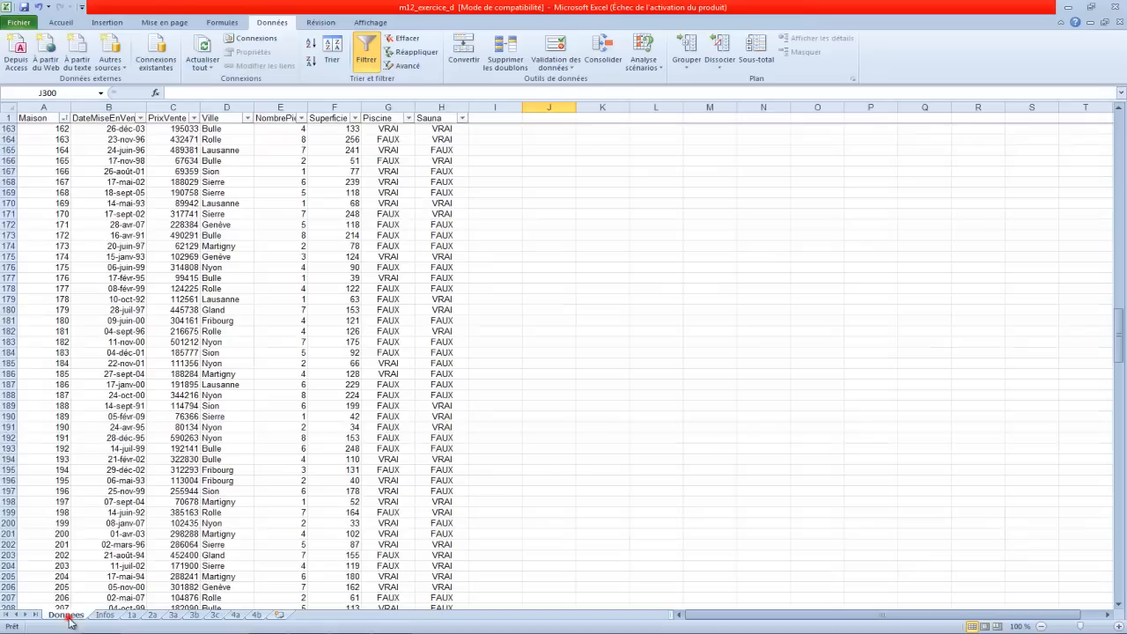
left_click(248, 117)
left_click(112, 233)
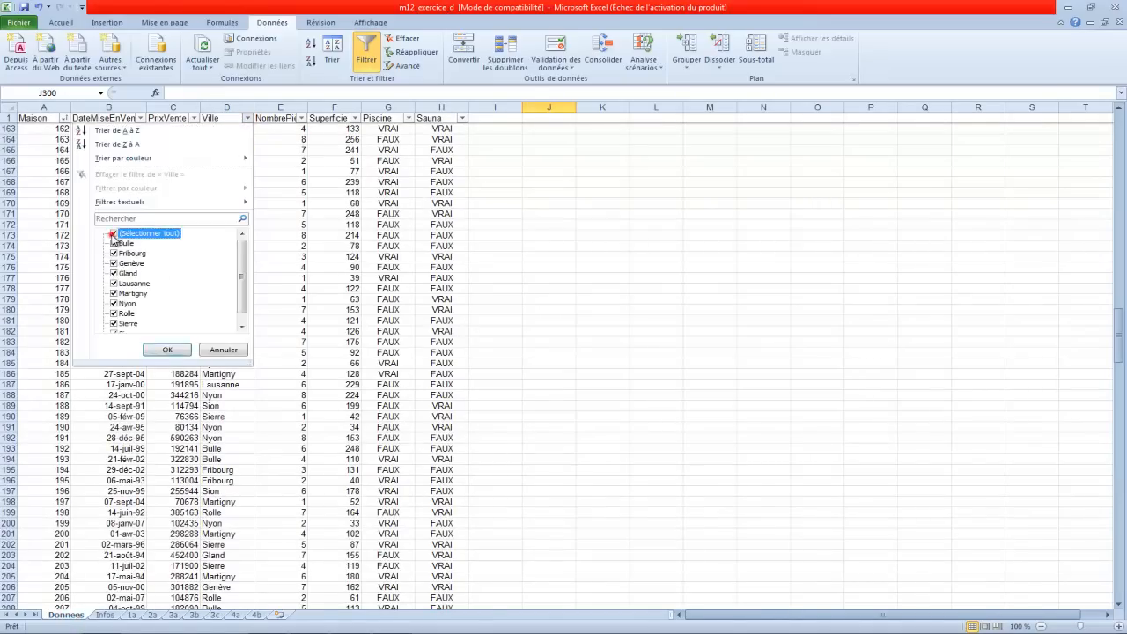
left_click(114, 283)
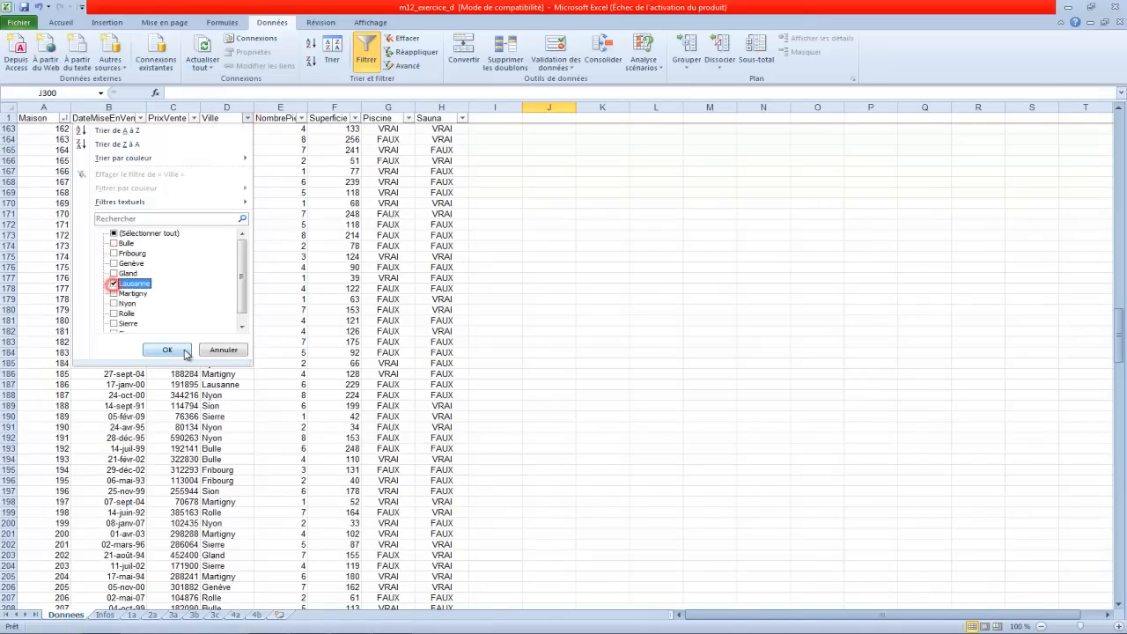
left_click(180, 350)
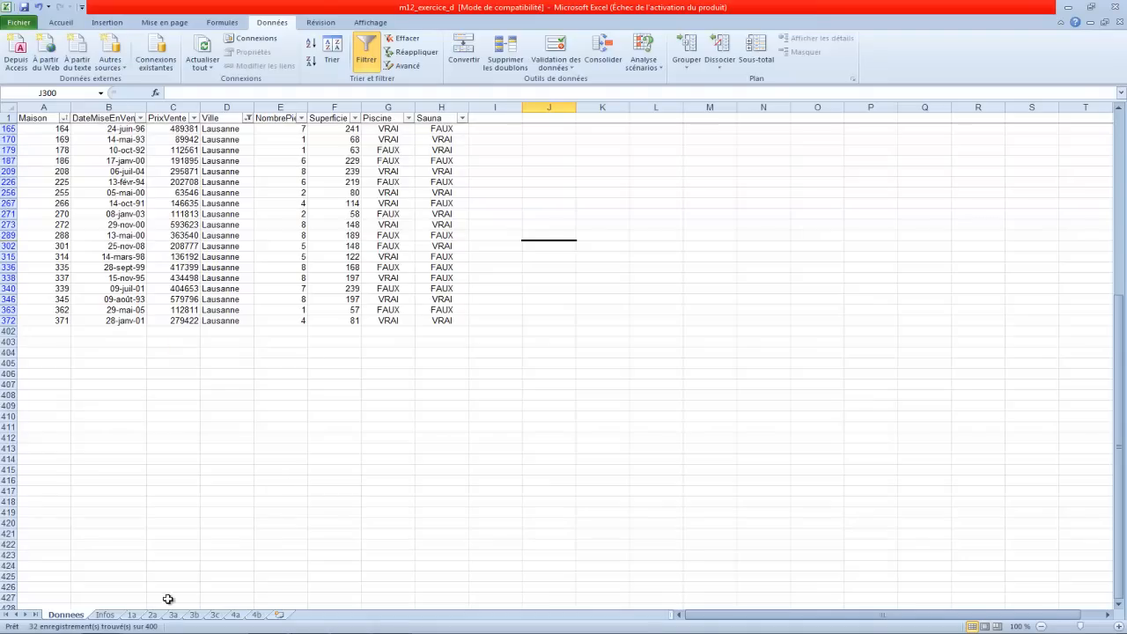
Step: On the Infos sheet, replace "inférieur" with "supérieur" in the exercise 4 B instruction in cell B13
left_click(105, 616)
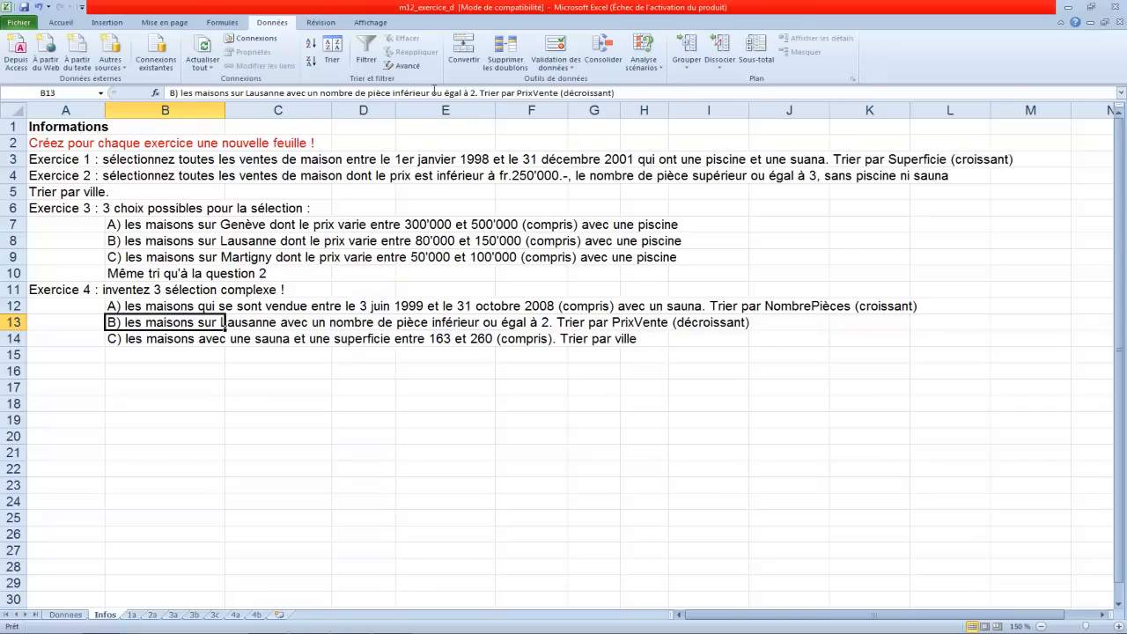
left_click_drag(428, 92, 394, 96)
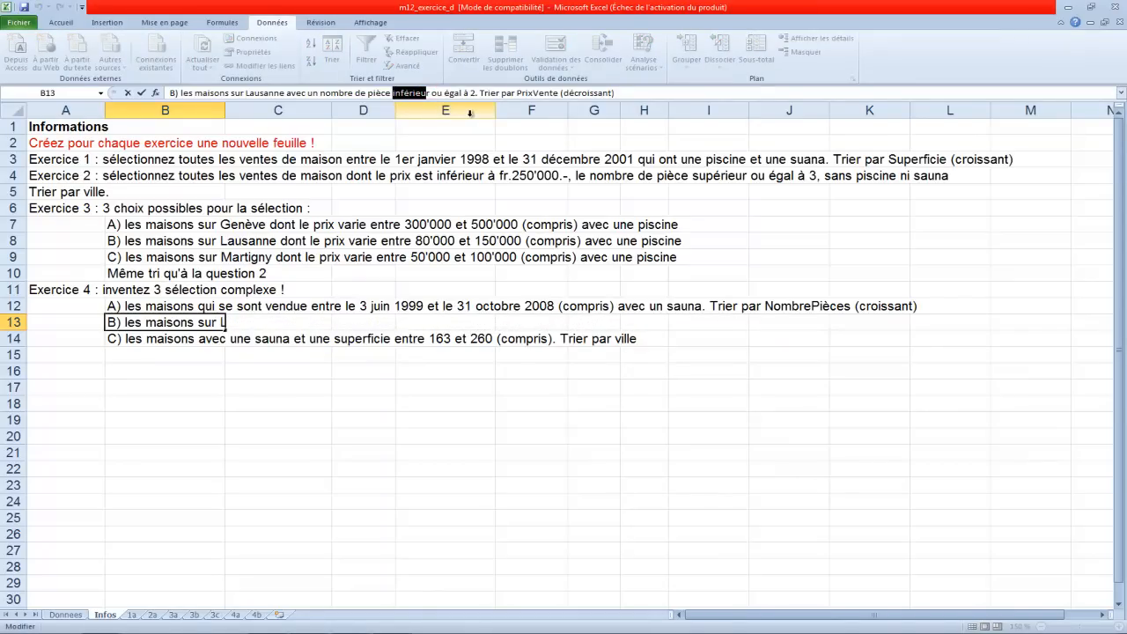
type("sup")
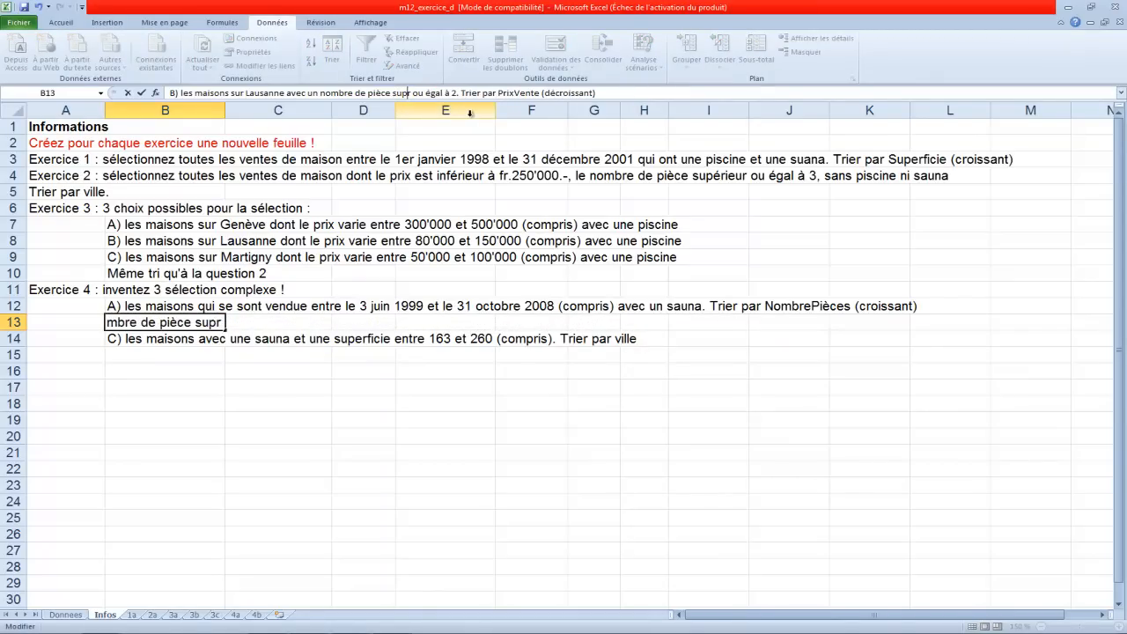
type("é")
type("ieur")
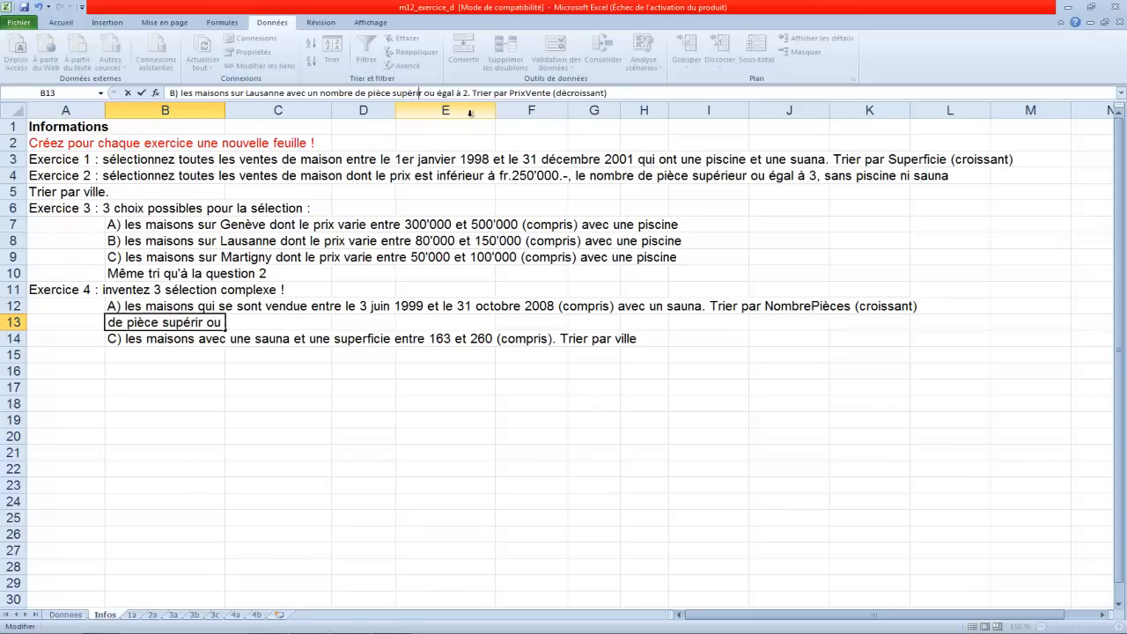
key("Delete")
key("Return")
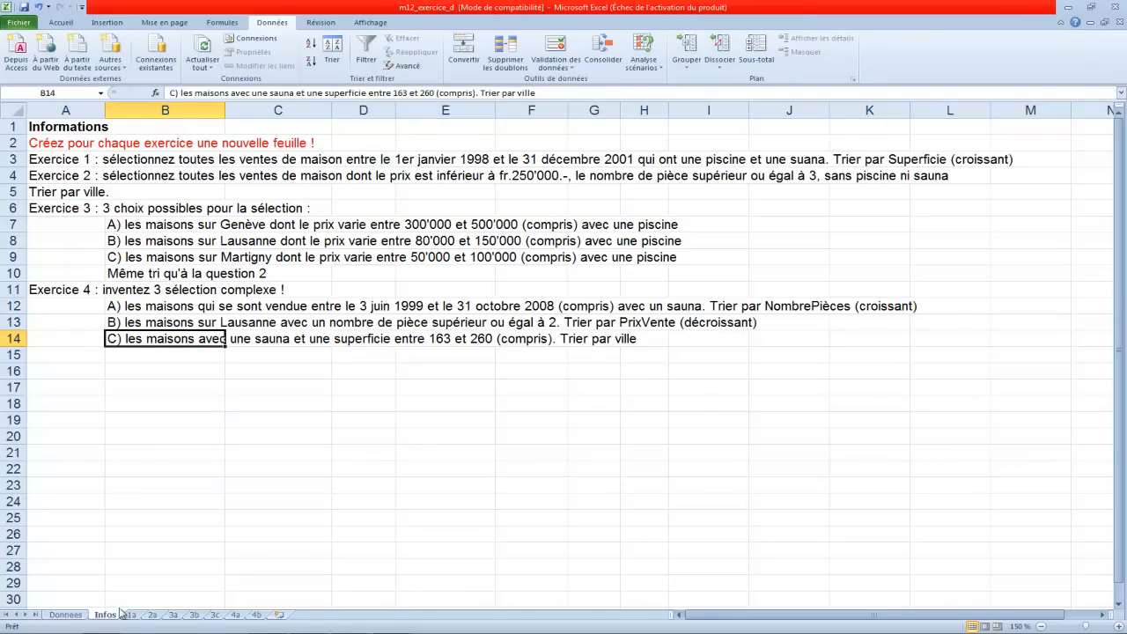
Step: On the Donnees sheet, filter NombrePièces to show only values greater than or equal to 2
left_click(79, 615)
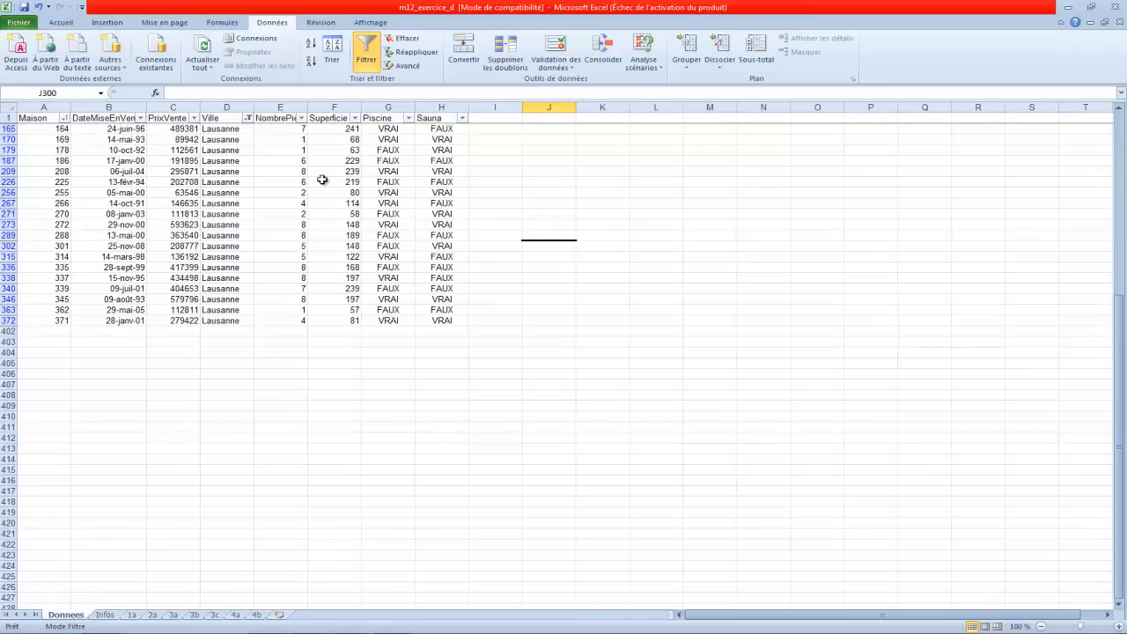
left_click(301, 118)
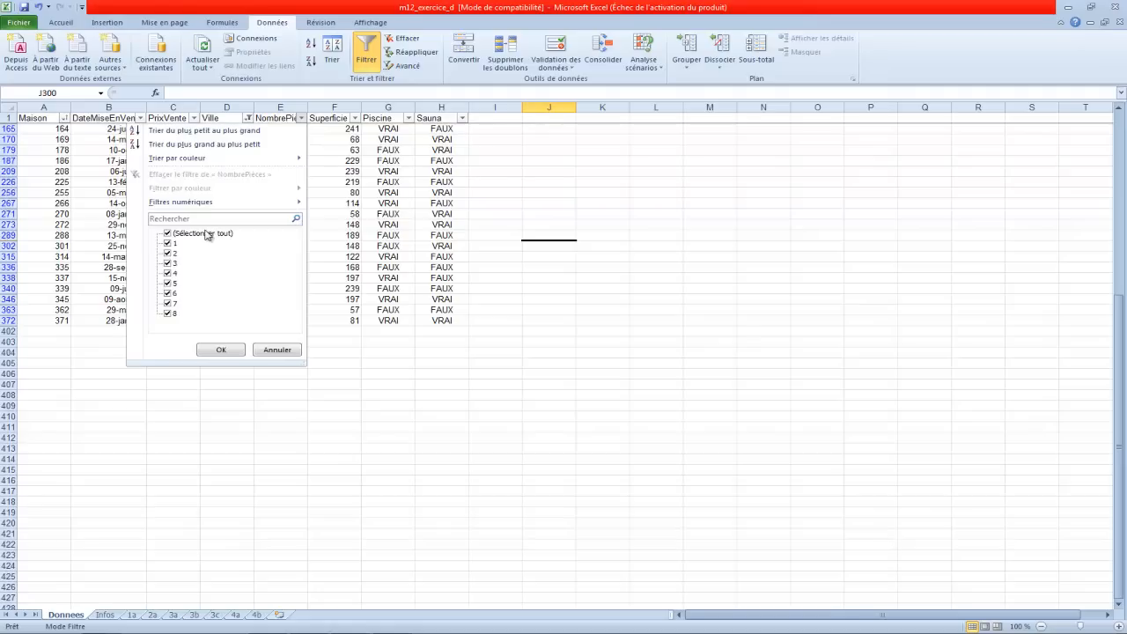
mouse_move(177, 205)
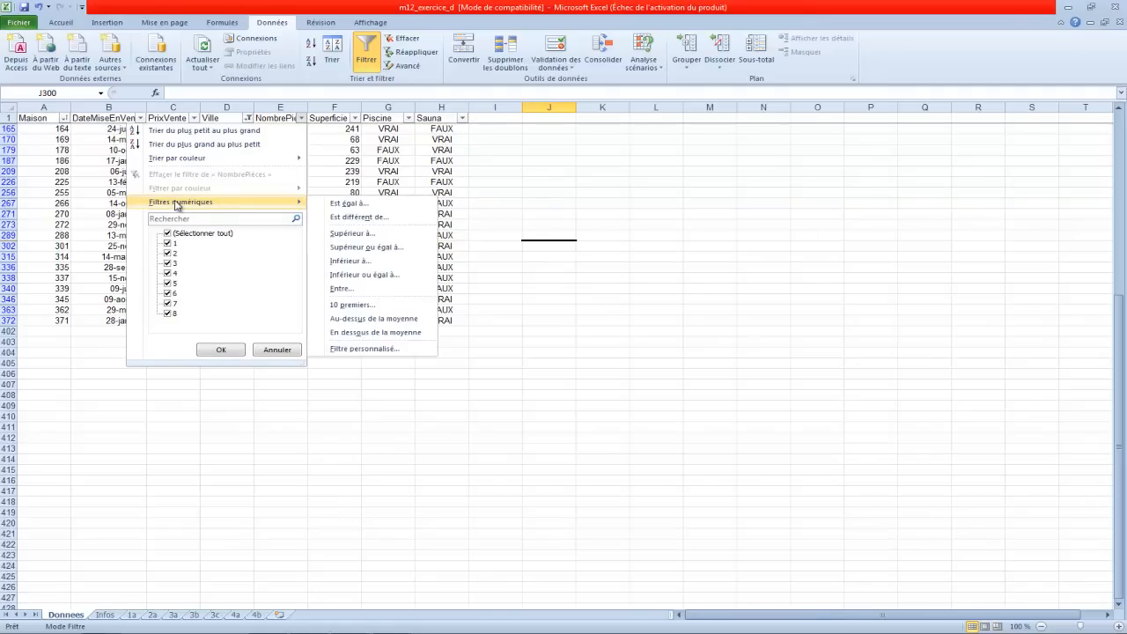
left_click(359, 249)
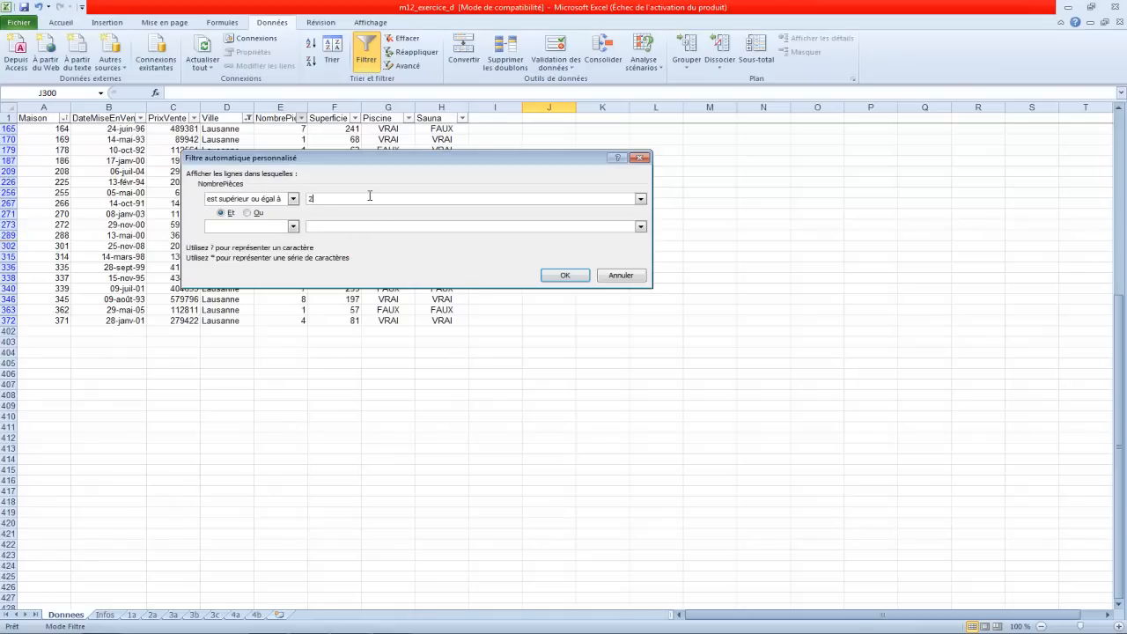
left_click(563, 276)
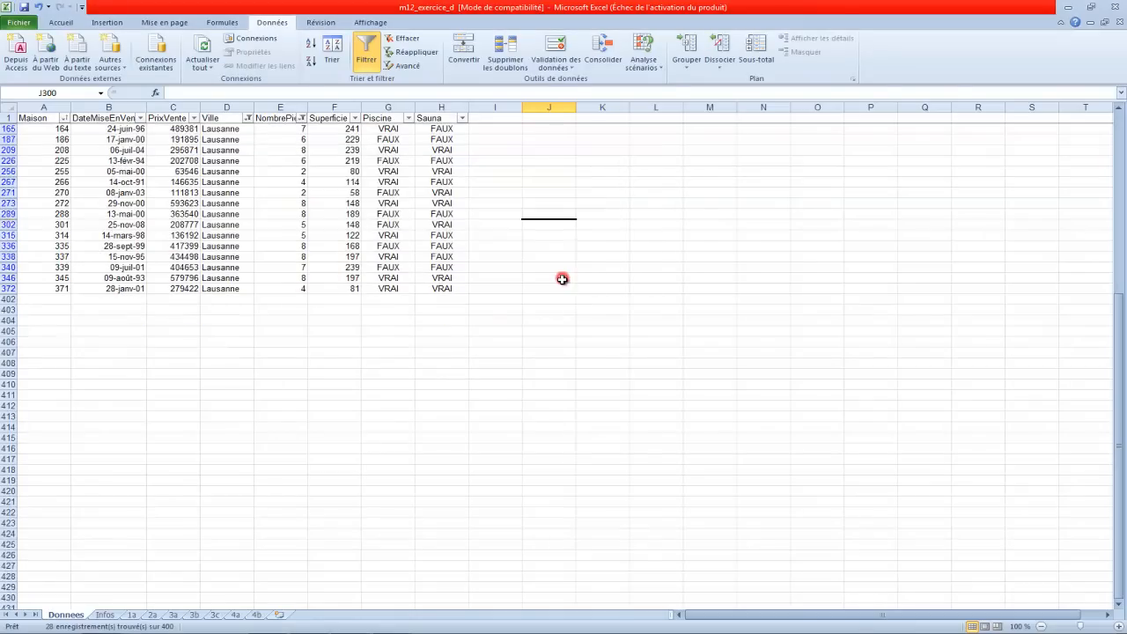
Step: Check the sort criterion for exercise 4 B on the Infos sheet and sort the Donnees table by PrixVente from largest to smallest
left_click(106, 615)
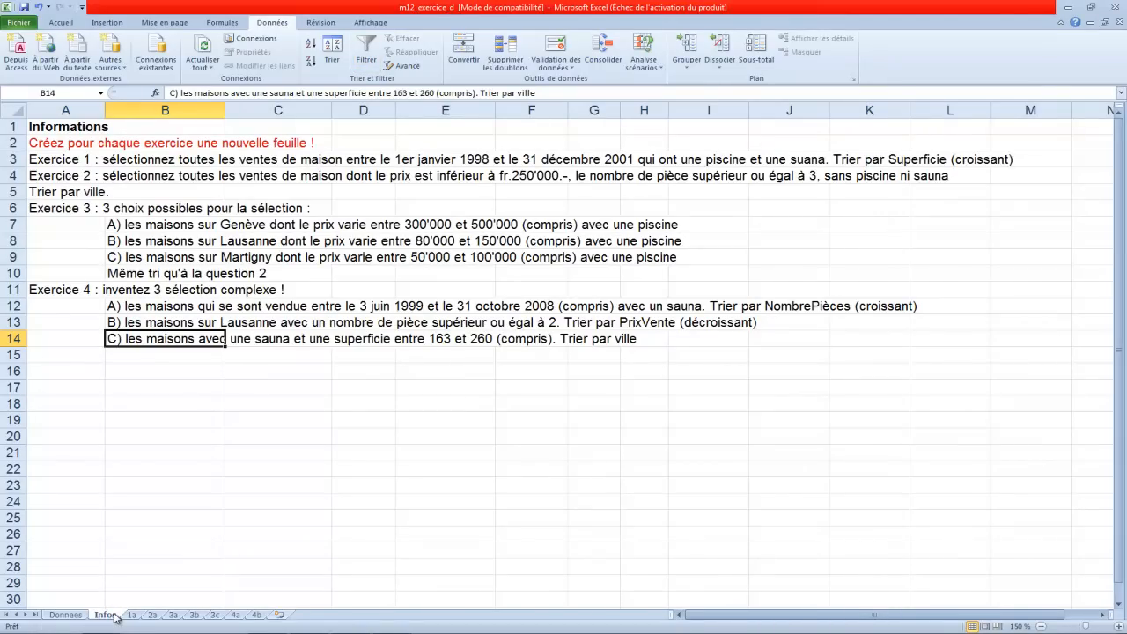
left_click(80, 615)
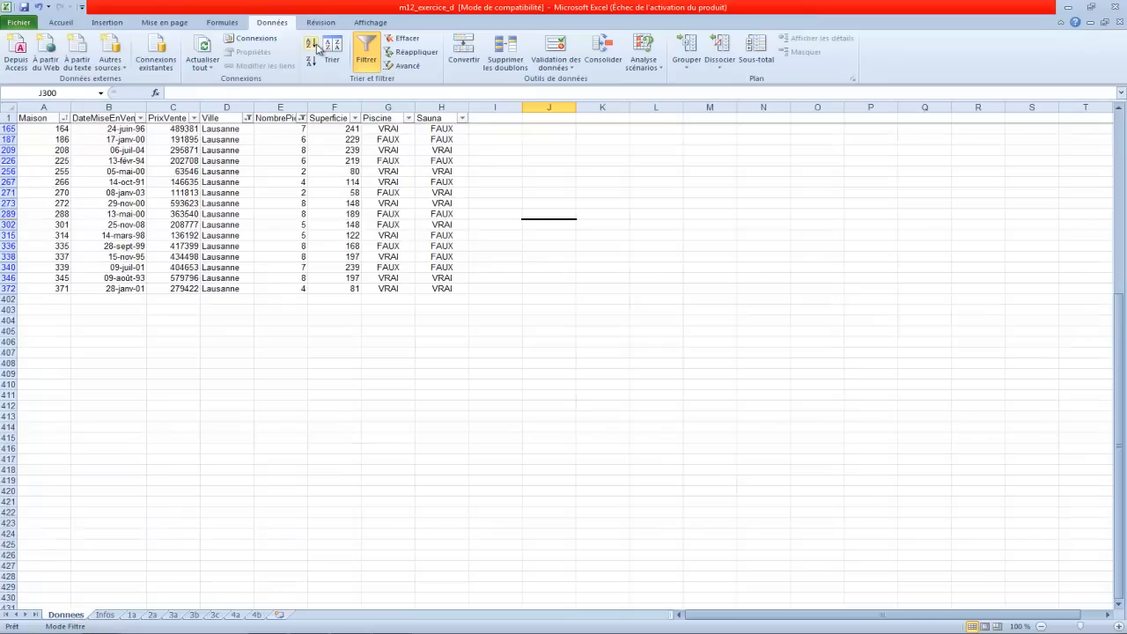
left_click(193, 118)
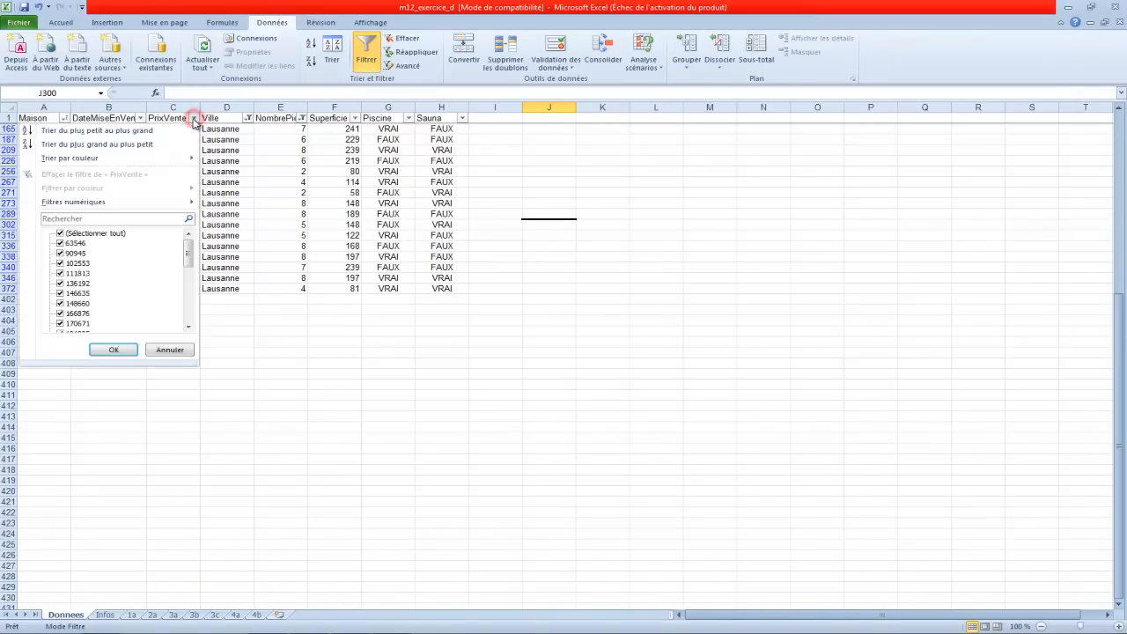
left_click(151, 145)
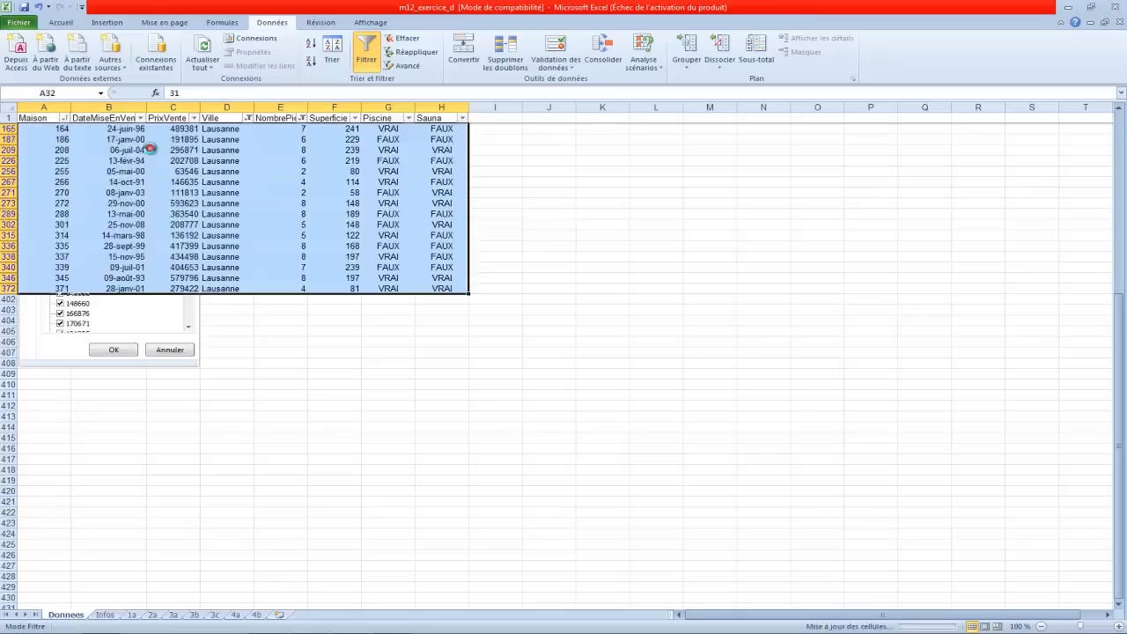
Step: Copy all filtered Lausanne house rows together with the header row from the Donnees sheet
left_click_drag(60, 128, 440, 288)
left_click_drag(44, 118, 423, 289)
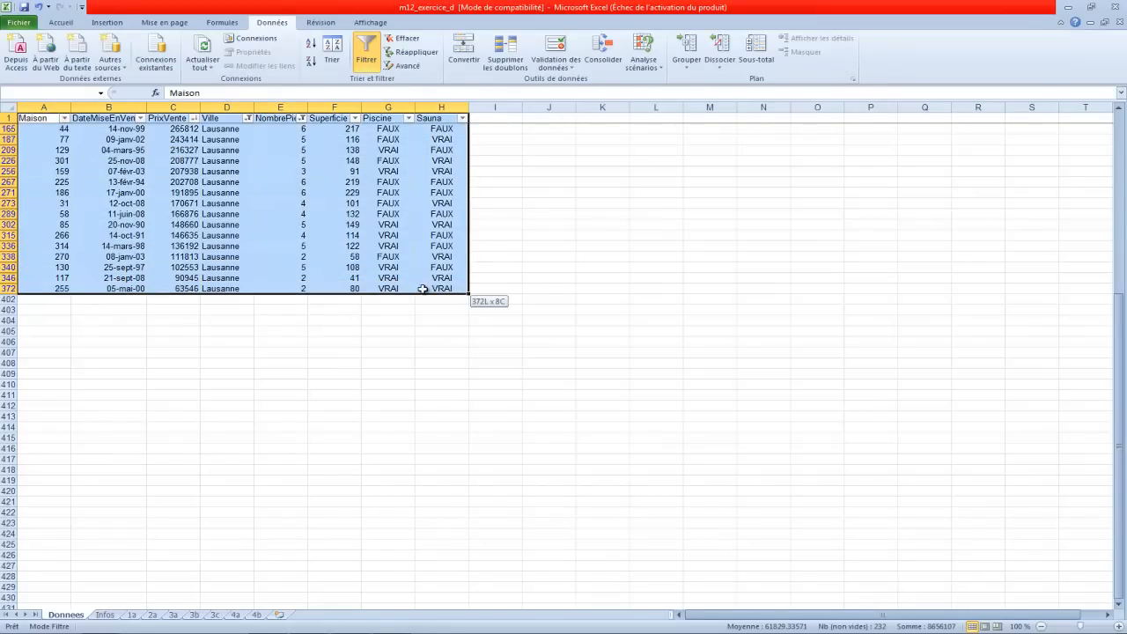
left_click_drag(423, 289, 422, 288)
left_click(220, 330)
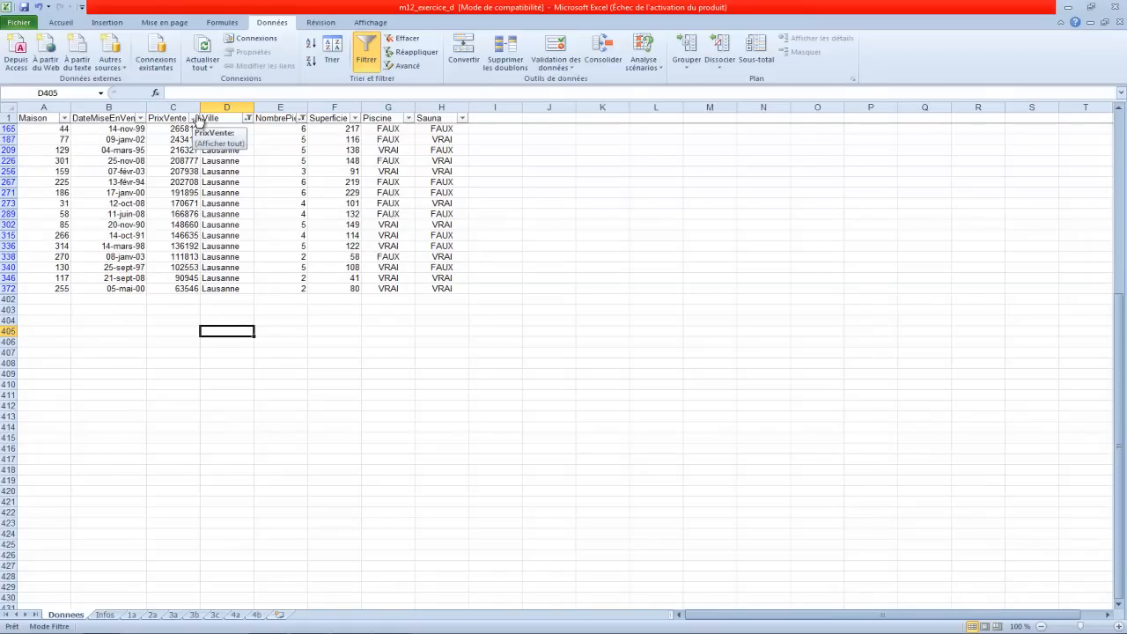
left_click_drag(37, 130, 429, 286)
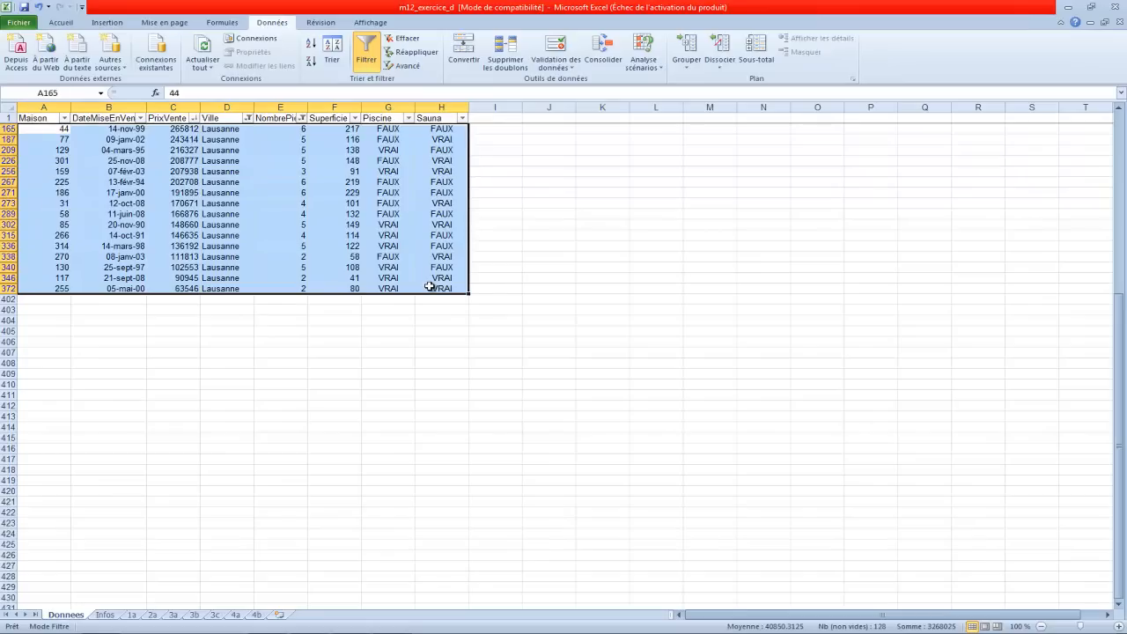
scroll(332, 276, "up", 4)
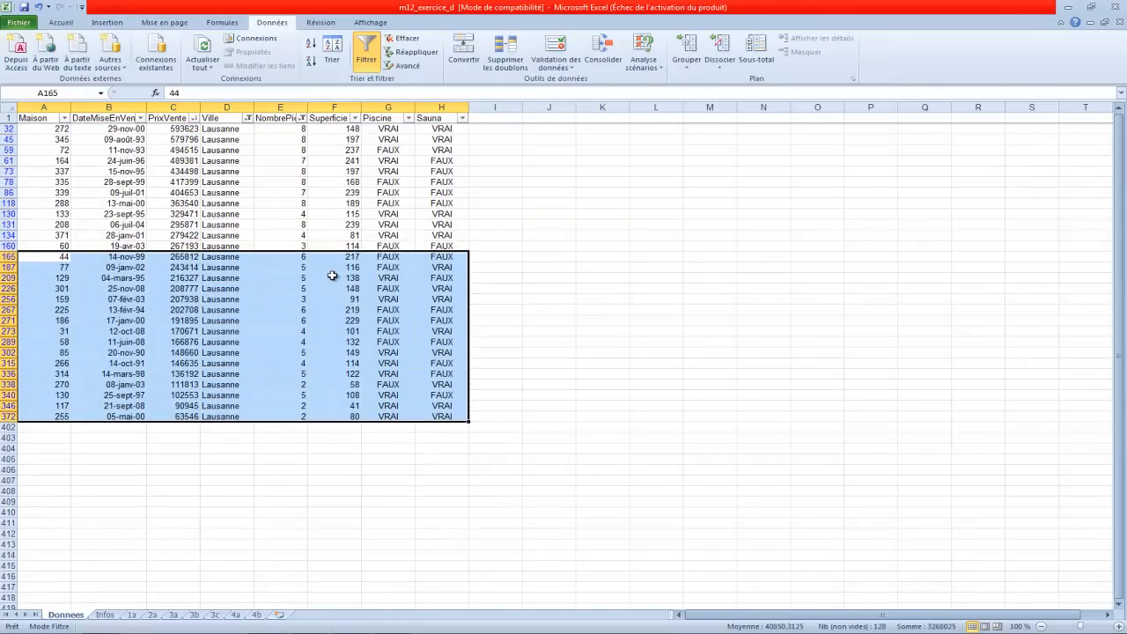
left_click_drag(48, 118, 433, 417)
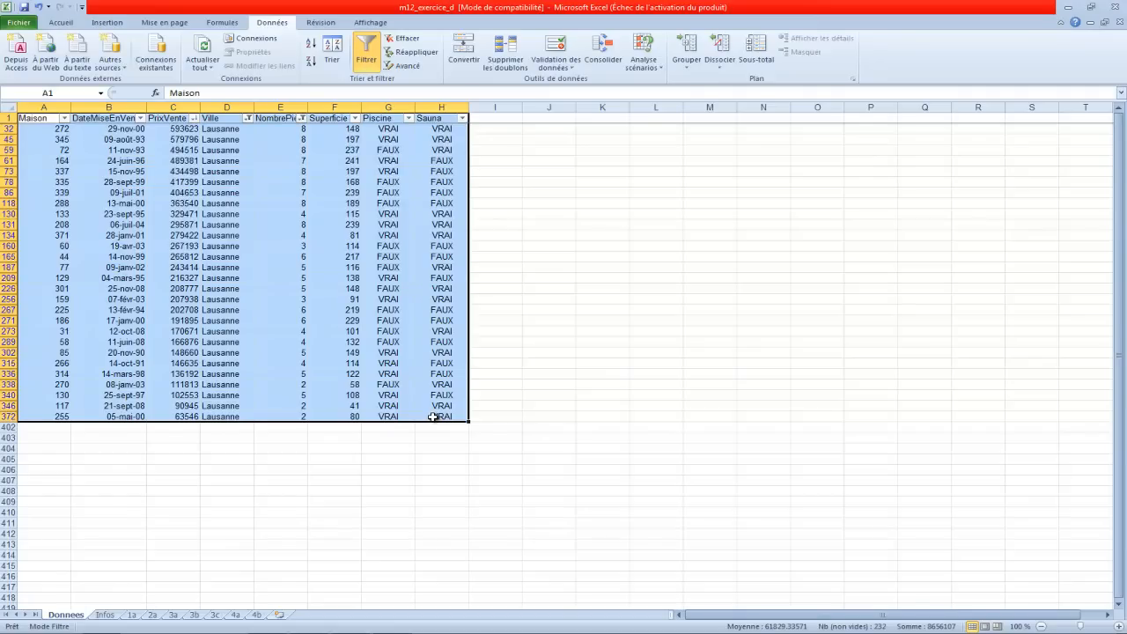
key("ctrl+c")
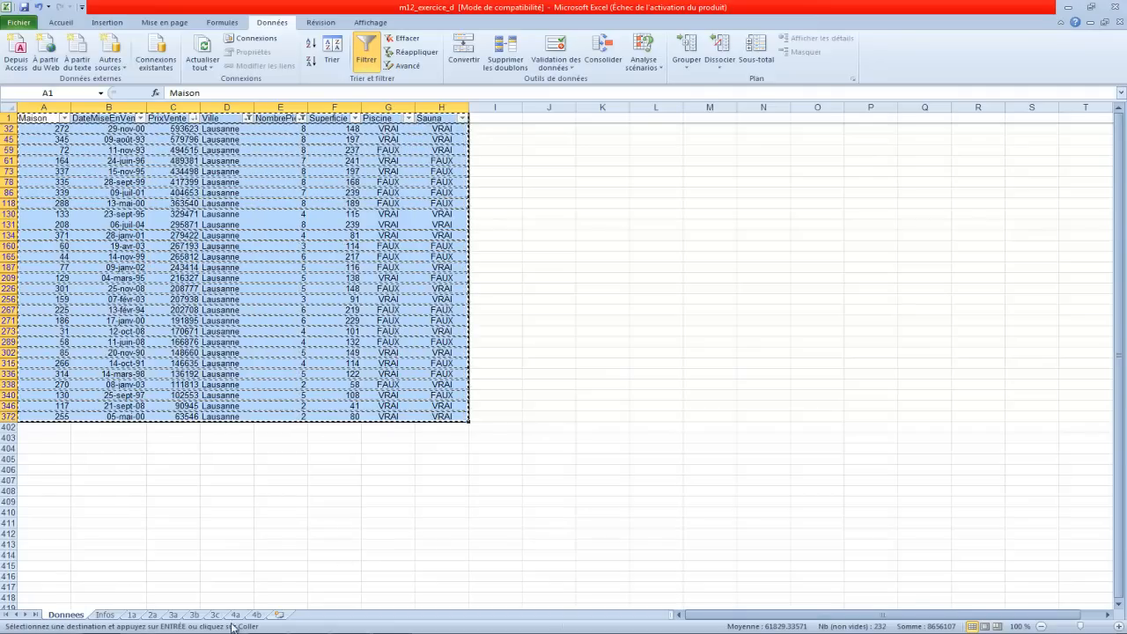
Step: Add a new worksheet after 4b and paste the copied house list into sheet 4b starting at A1
left_click(275, 615)
left_click(256, 615)
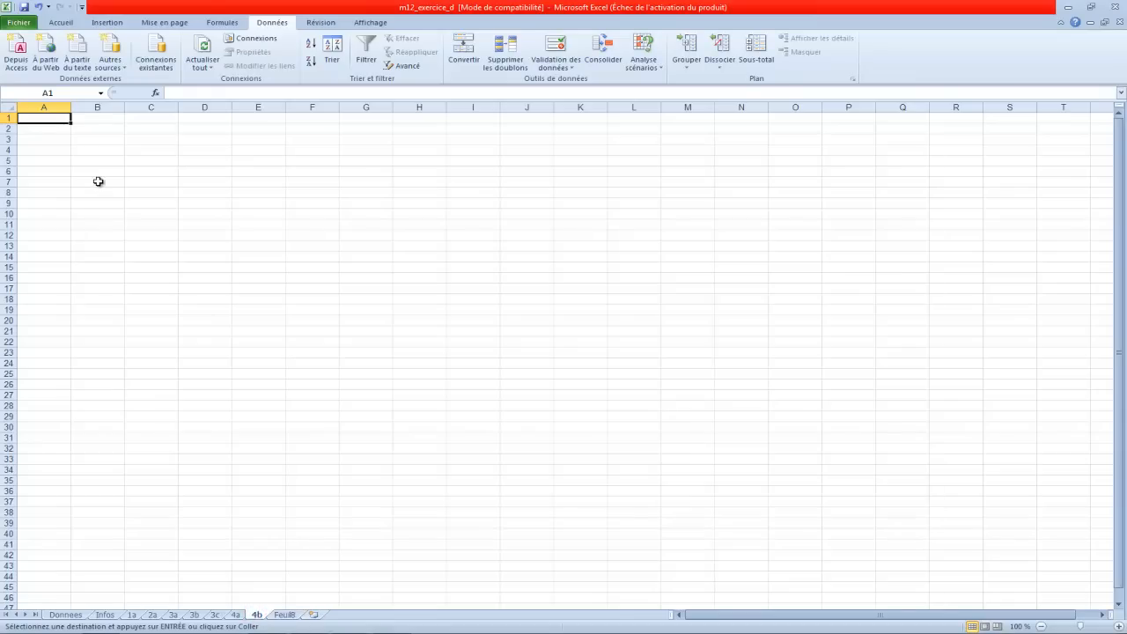
key("ctrl+v")
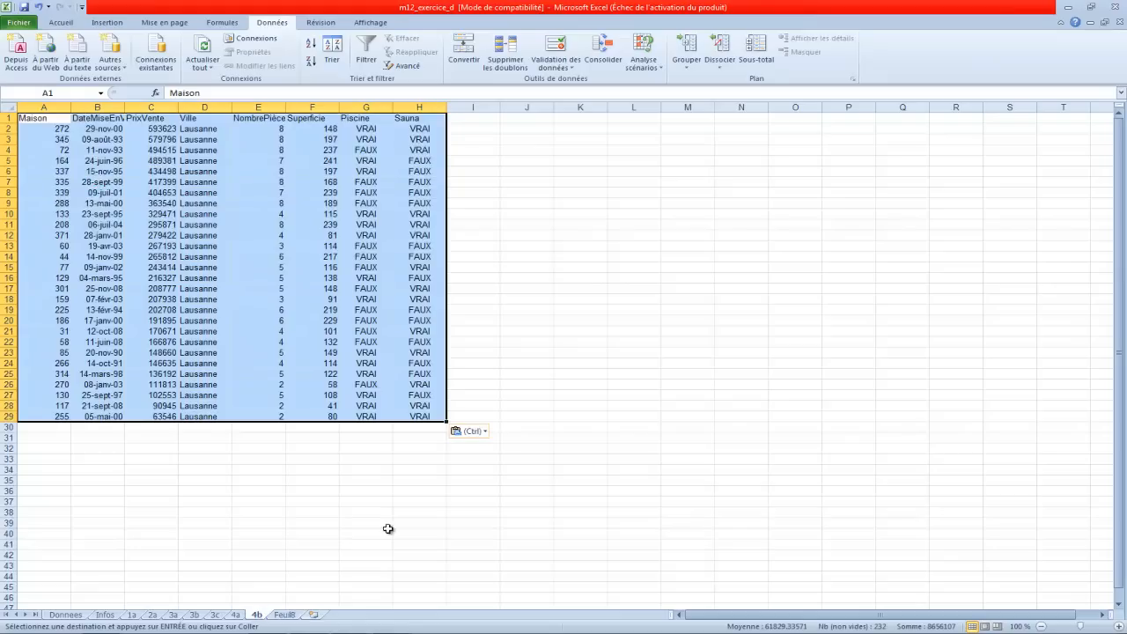
left_click(441, 492)
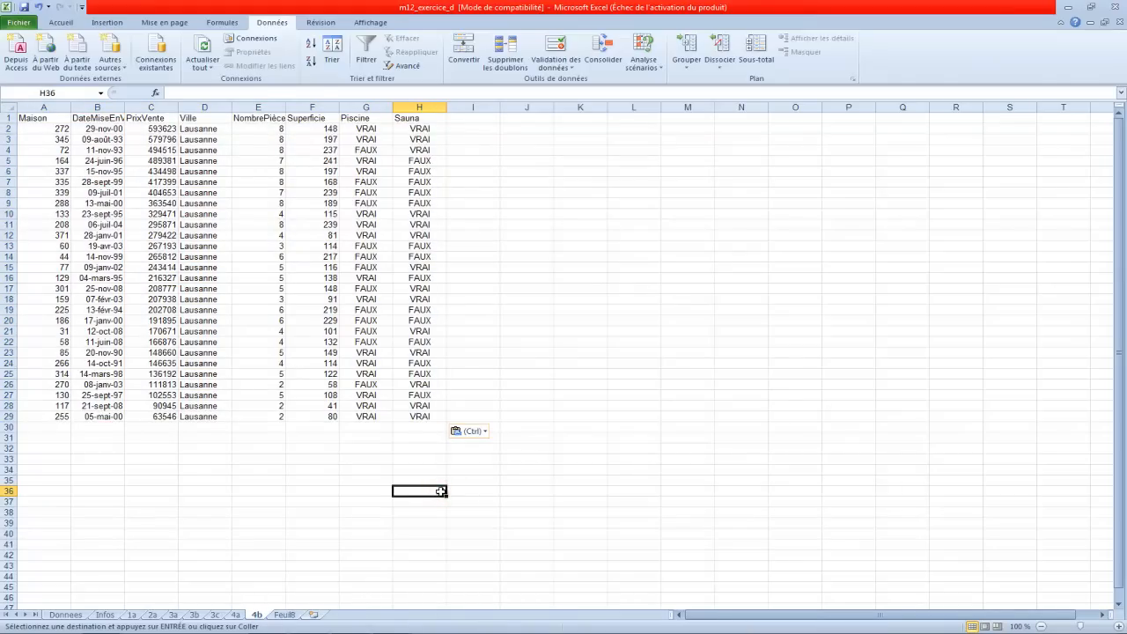
Step: Rename the newly added worksheet as 4c
left_click(285, 615)
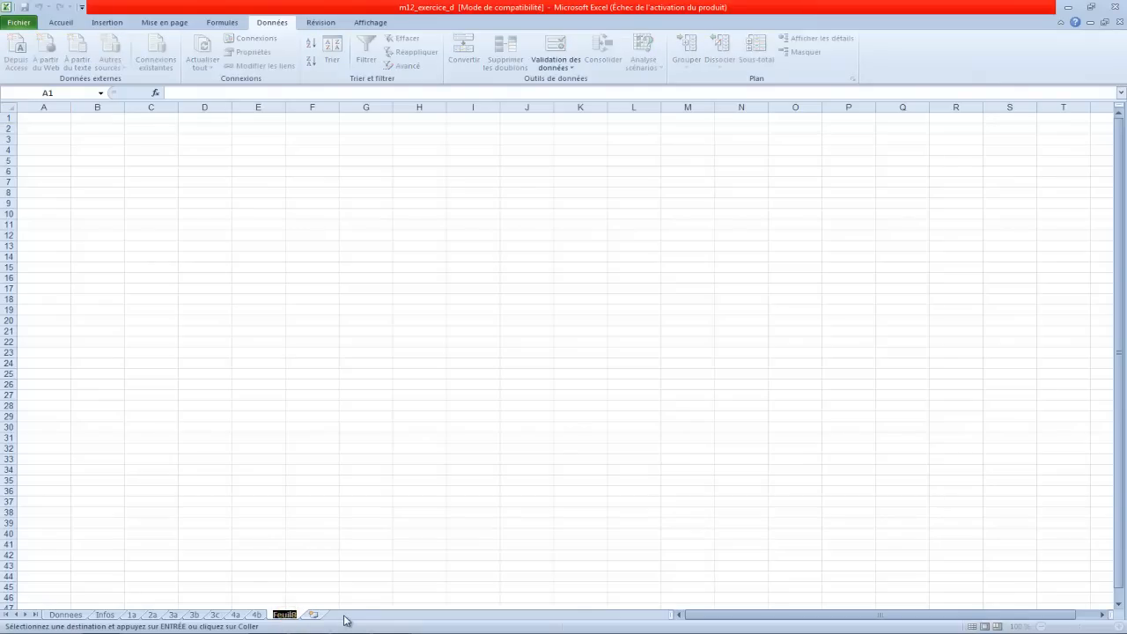
type("4c")
key("Return")
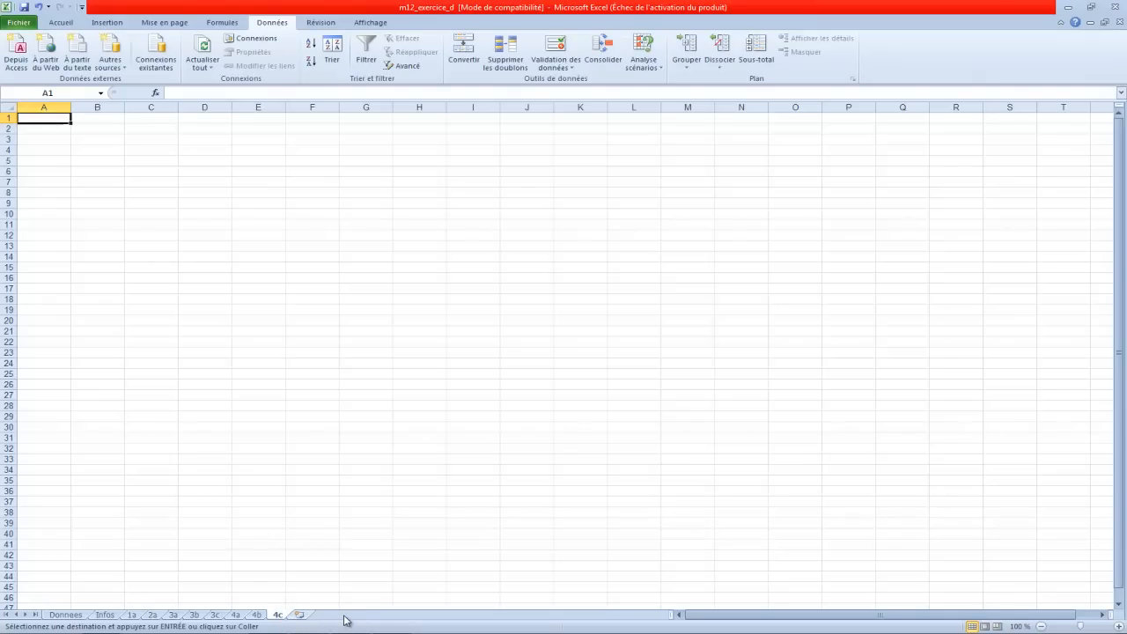
Step: Return to the Donnees sheet, end the copy mode and sort the table by Maison from smallest to largest
left_click(64, 614)
left_click(149, 526)
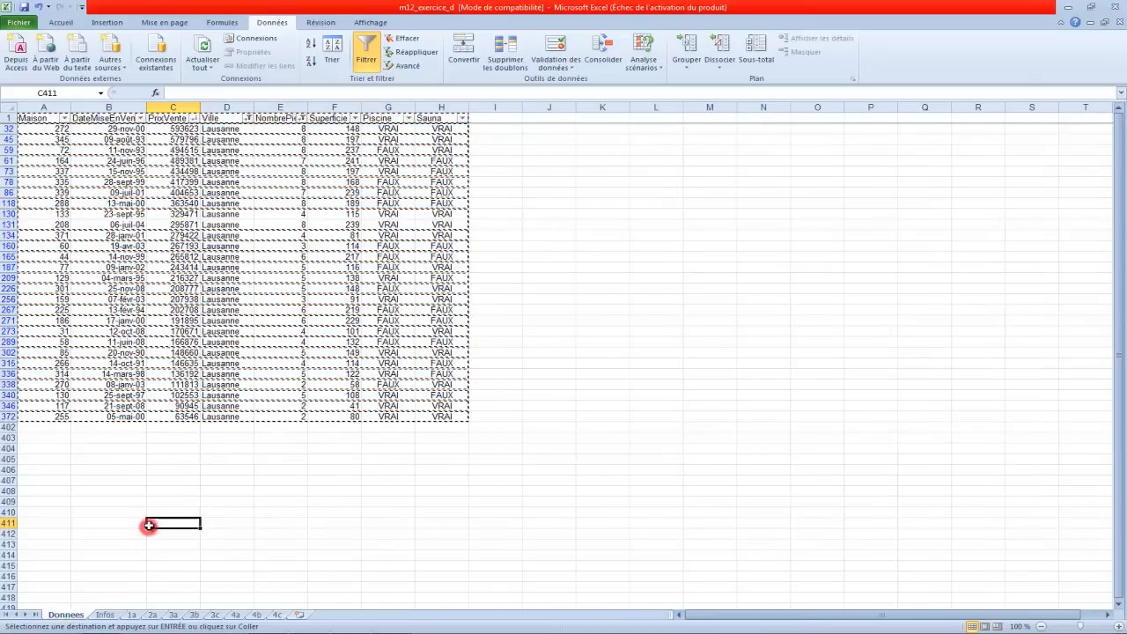
left_click(123, 478)
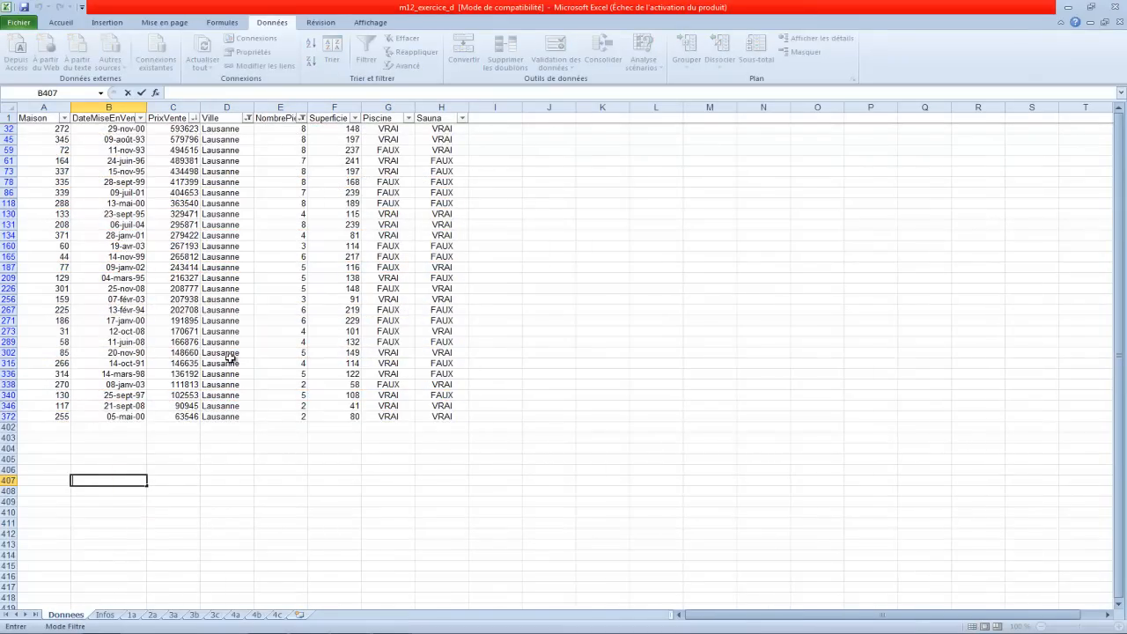
left_click(195, 118)
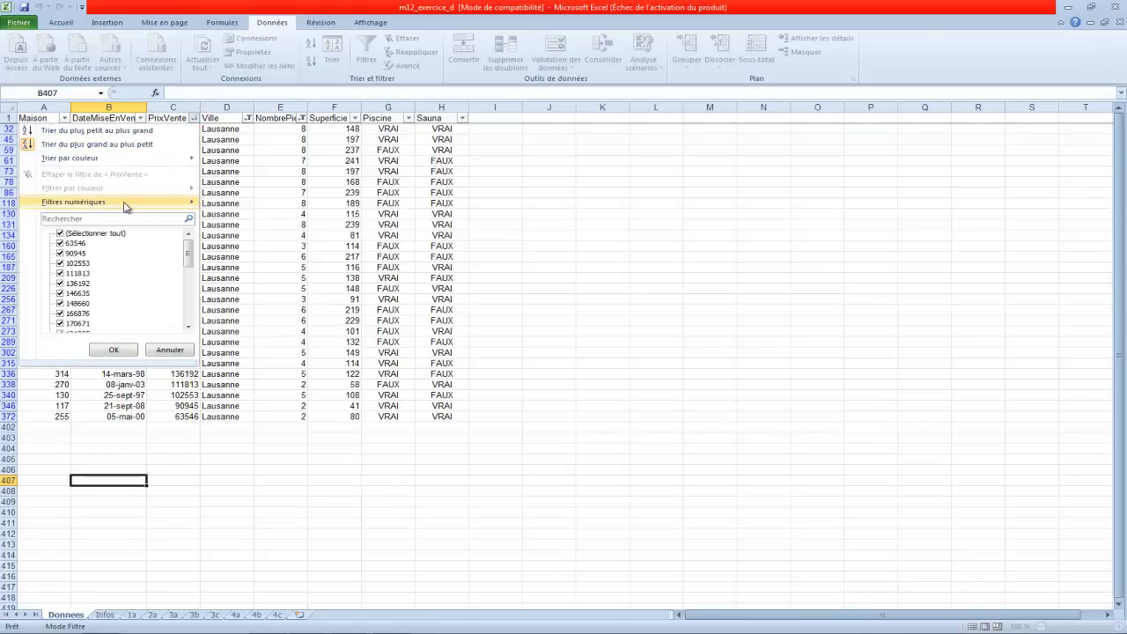
left_click(64, 118)
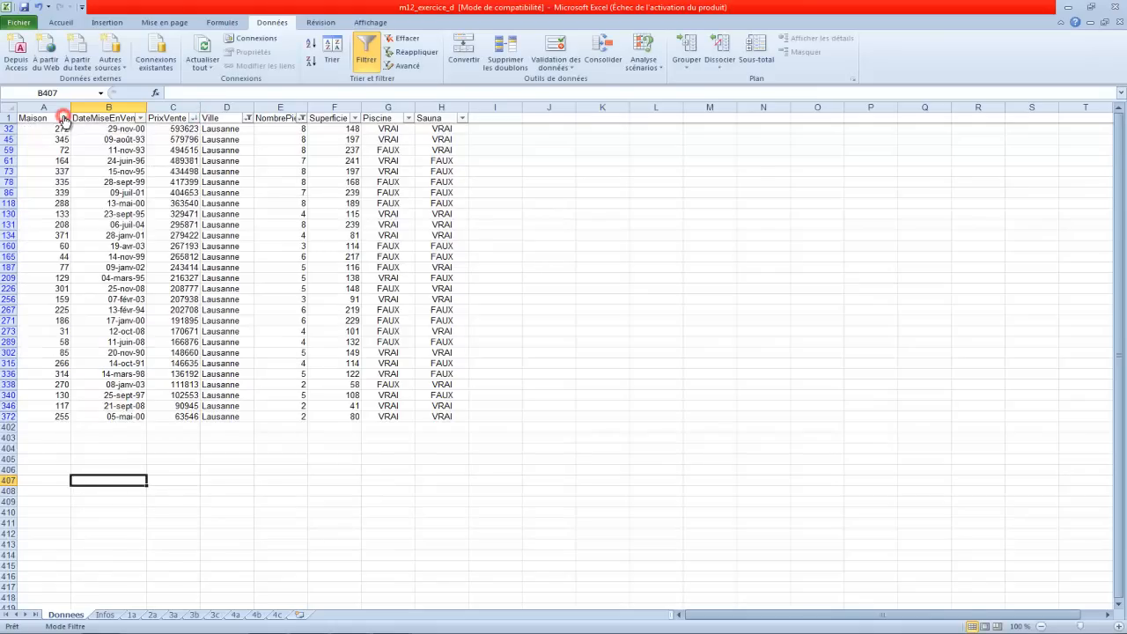
left_click(64, 118)
left_click(55, 132)
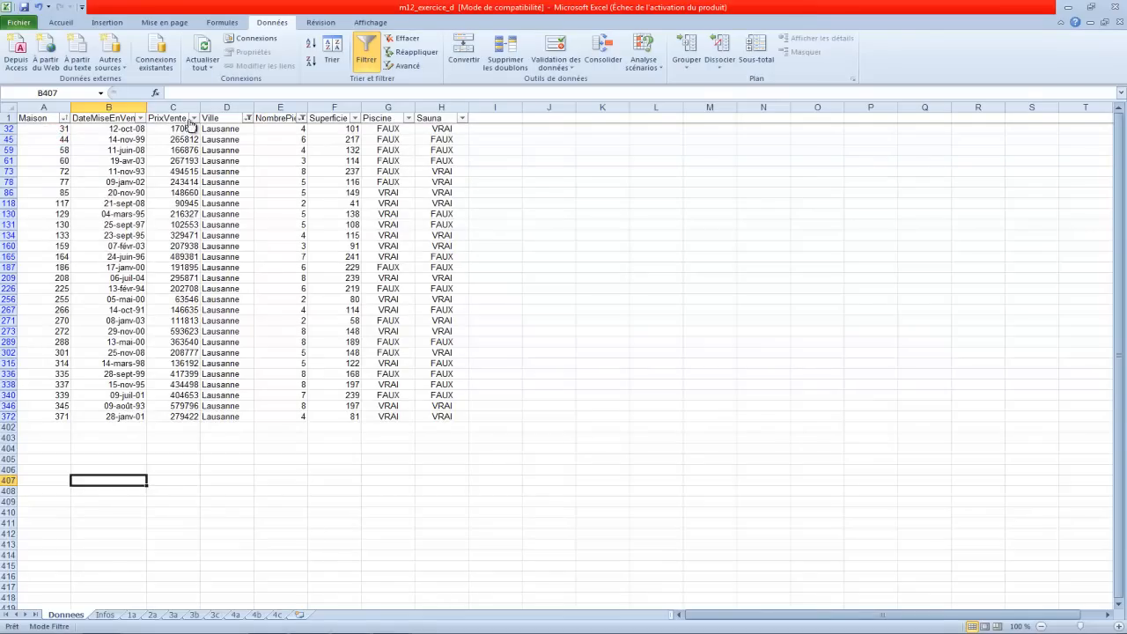
Step: Clear the filters on the Ville and NombrePièces columns of the Donnees table
left_click(247, 118)
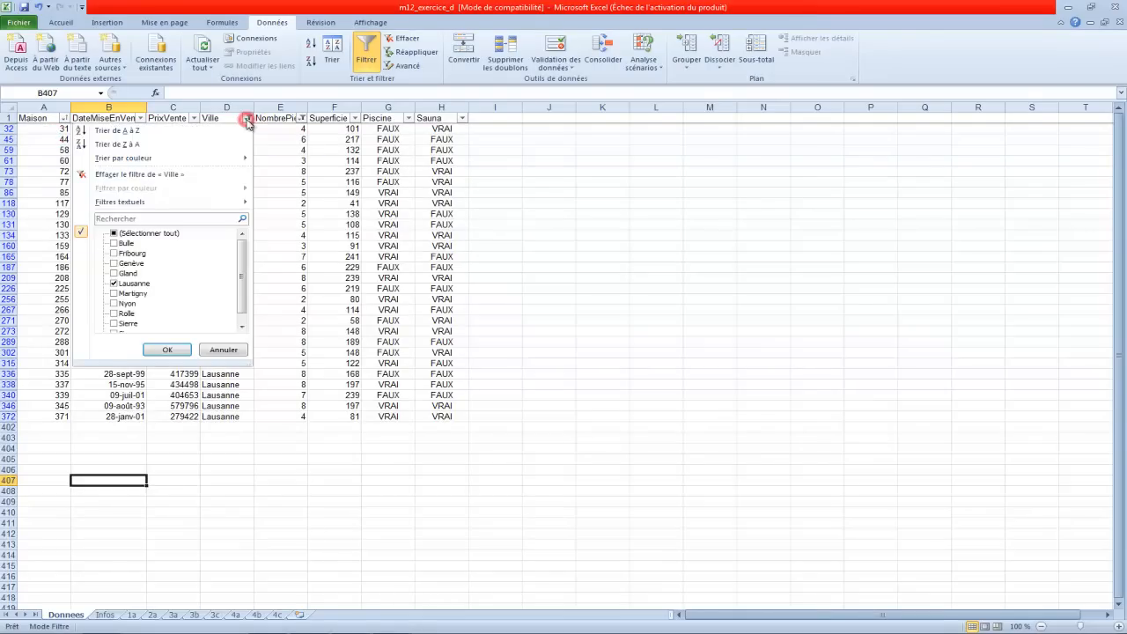
left_click(145, 174)
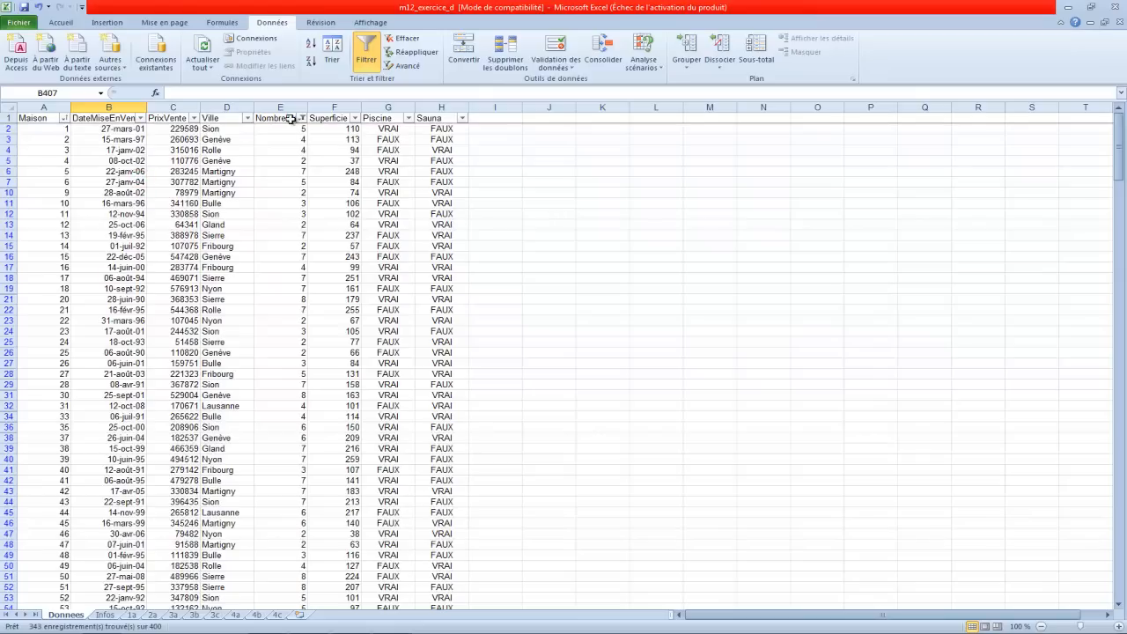
left_click(303, 118)
left_click(233, 171)
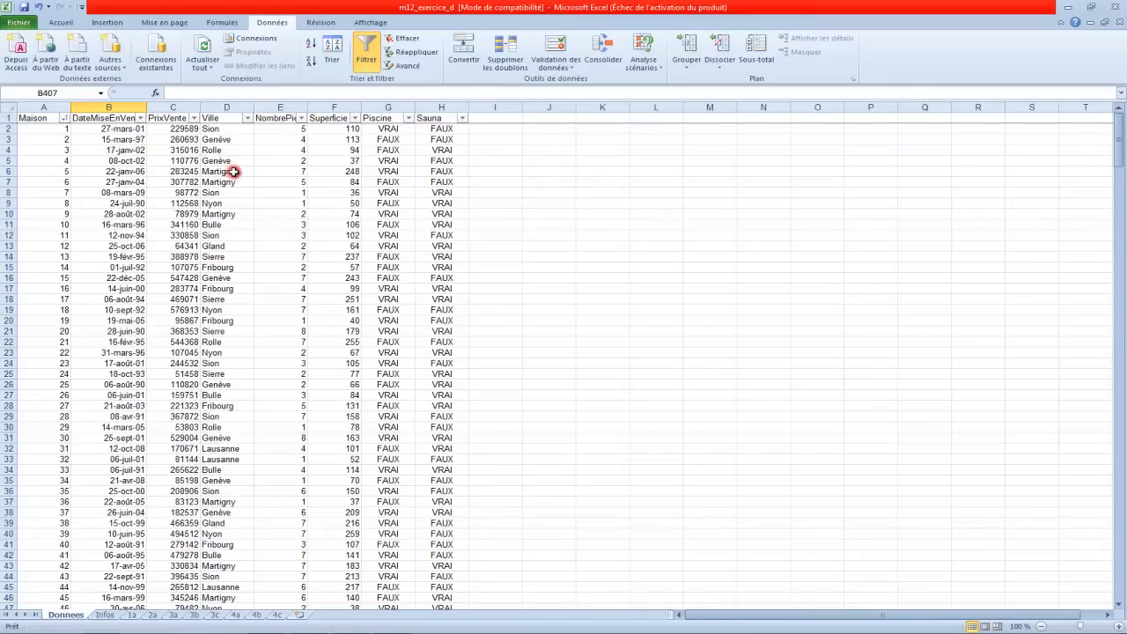
Step: Read the selection criteria for exercise 4 C on the Infos sheet and return to the Donnees sheet
left_click(106, 615)
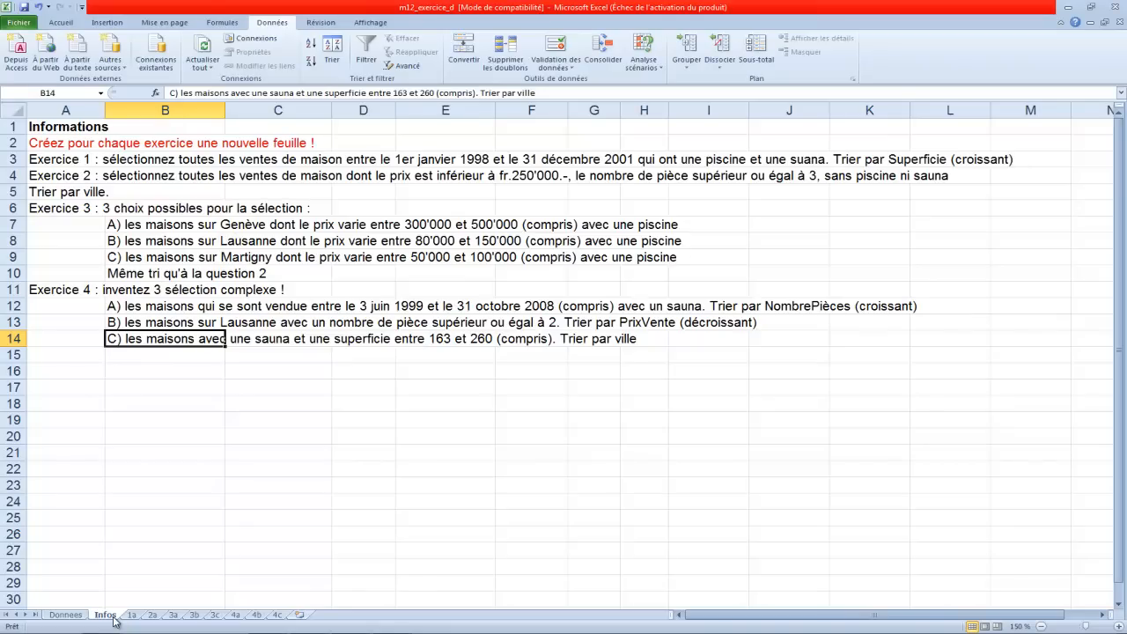
left_click(65, 615)
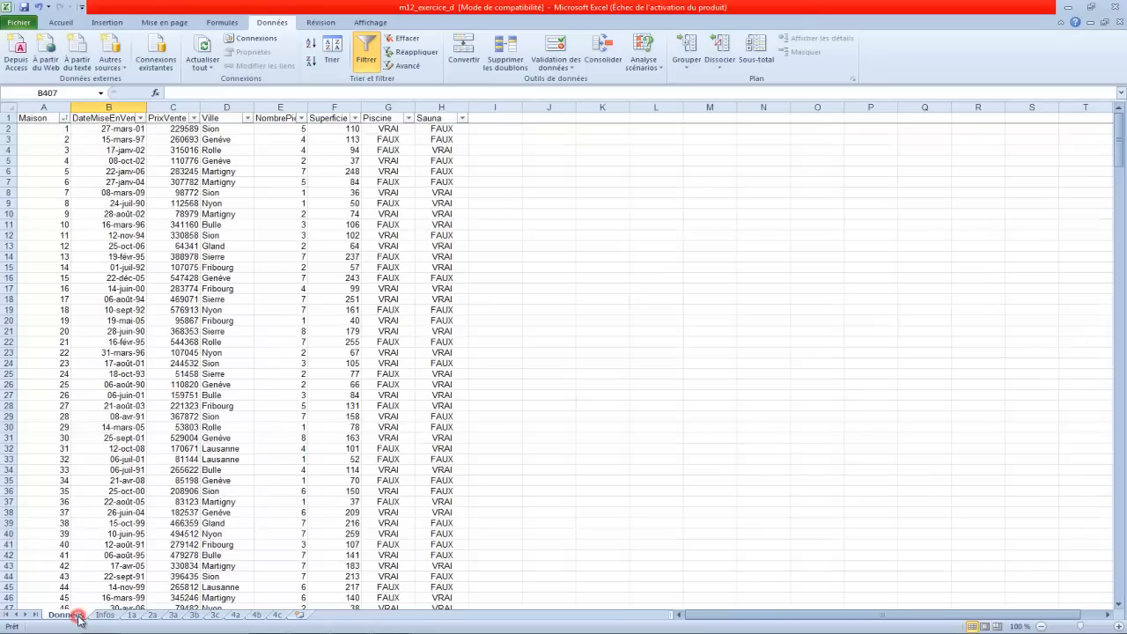
Step: Filter the Sauna column of the Donnees table to show only VRAI
left_click(461, 118)
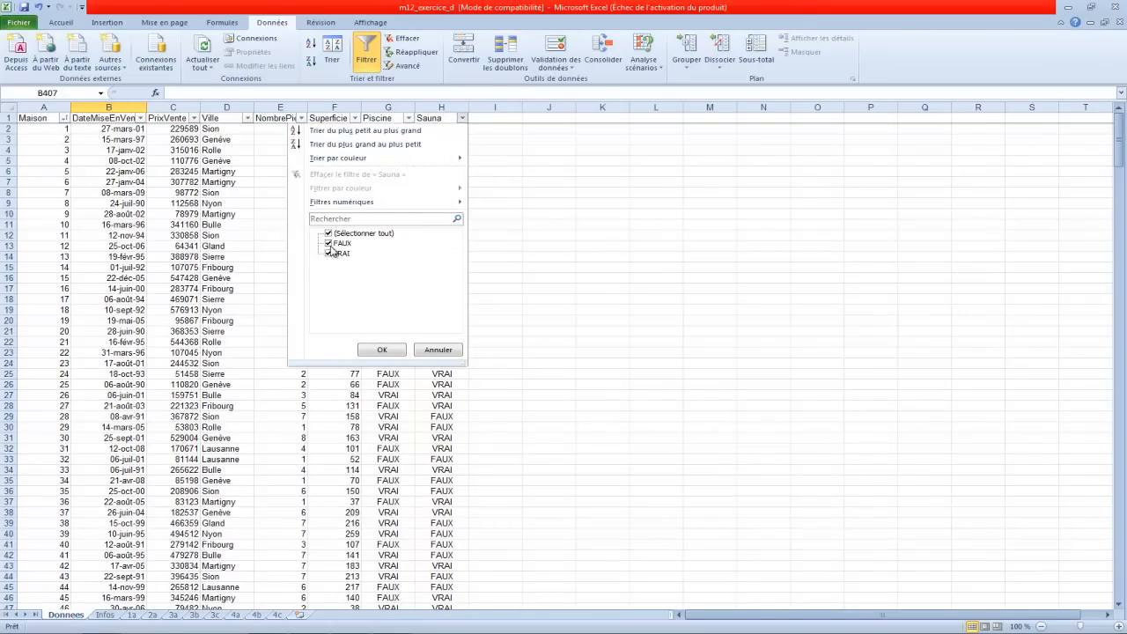
left_click(329, 244)
left_click(381, 350)
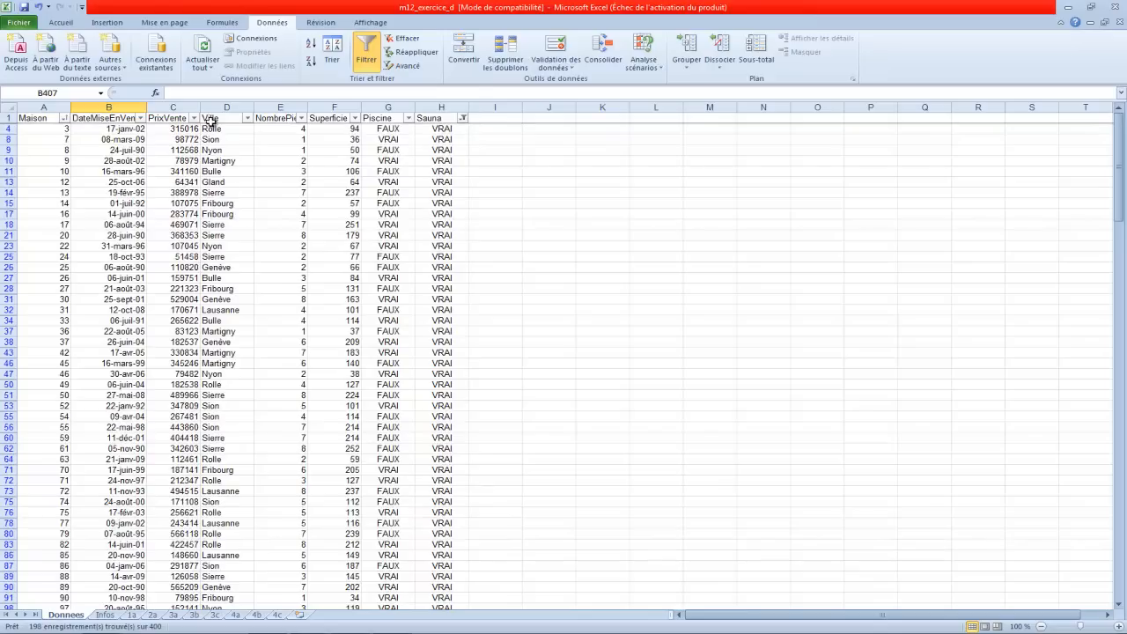
Step: Filter the Superficie column to values from 163 to 260 inclusive
left_click(354, 118)
mouse_move(264, 201)
left_click(415, 288)
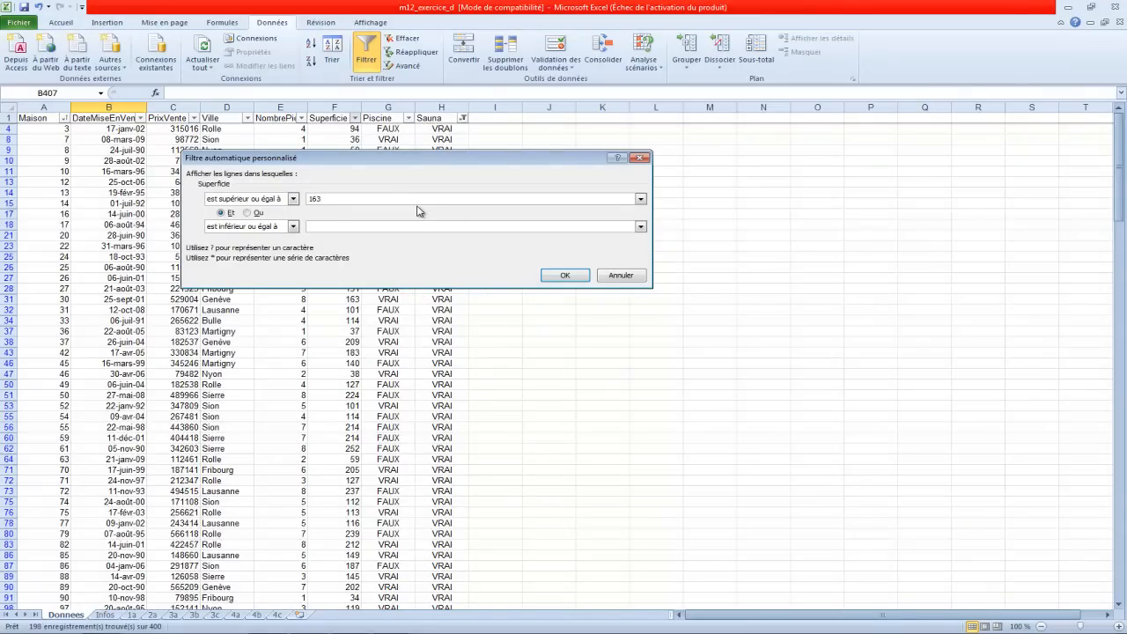
key("Tab")
key("Tab")
key("Return")
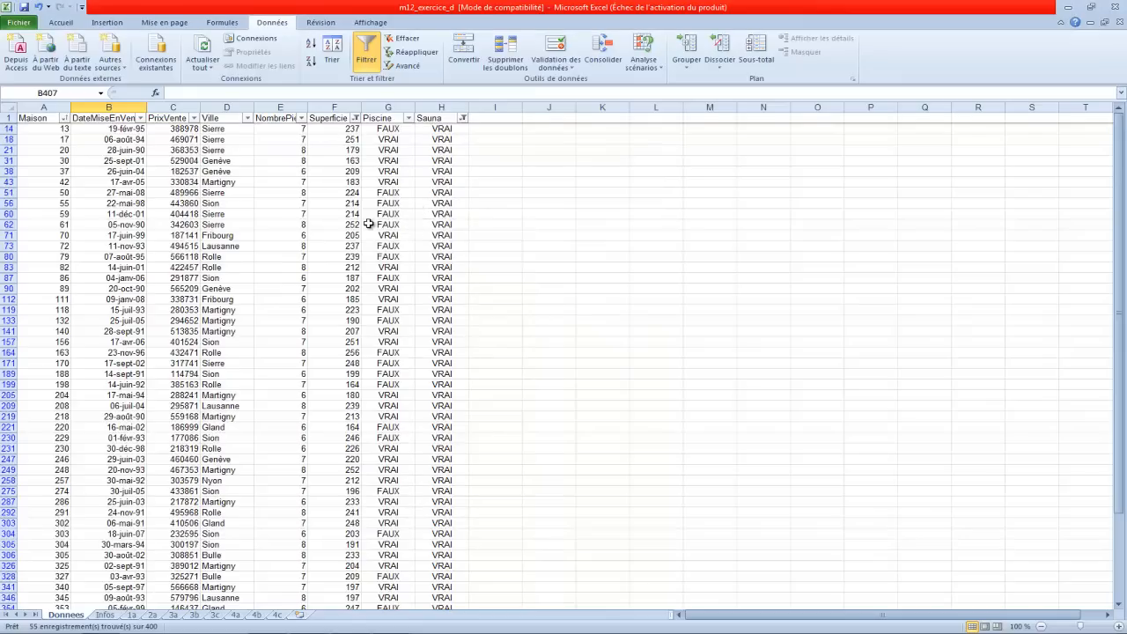
Step: Check the exercise 4 C sort criterion on the Infos sheet and sort the filtered Donnees table by Ville from A to Z
left_click(103, 614)
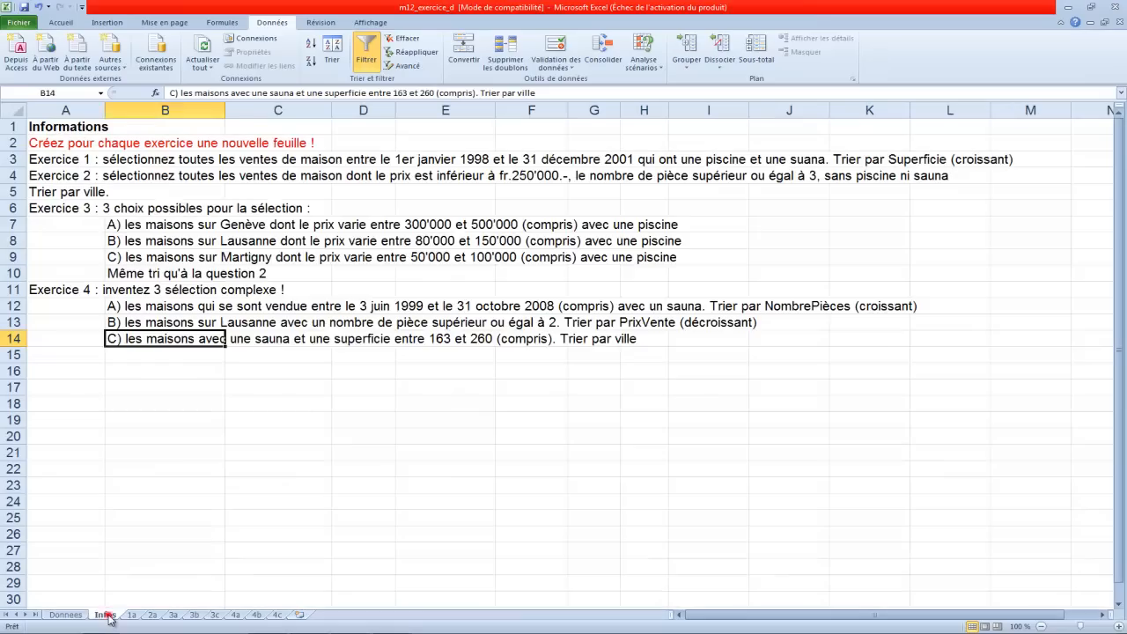
left_click(79, 614)
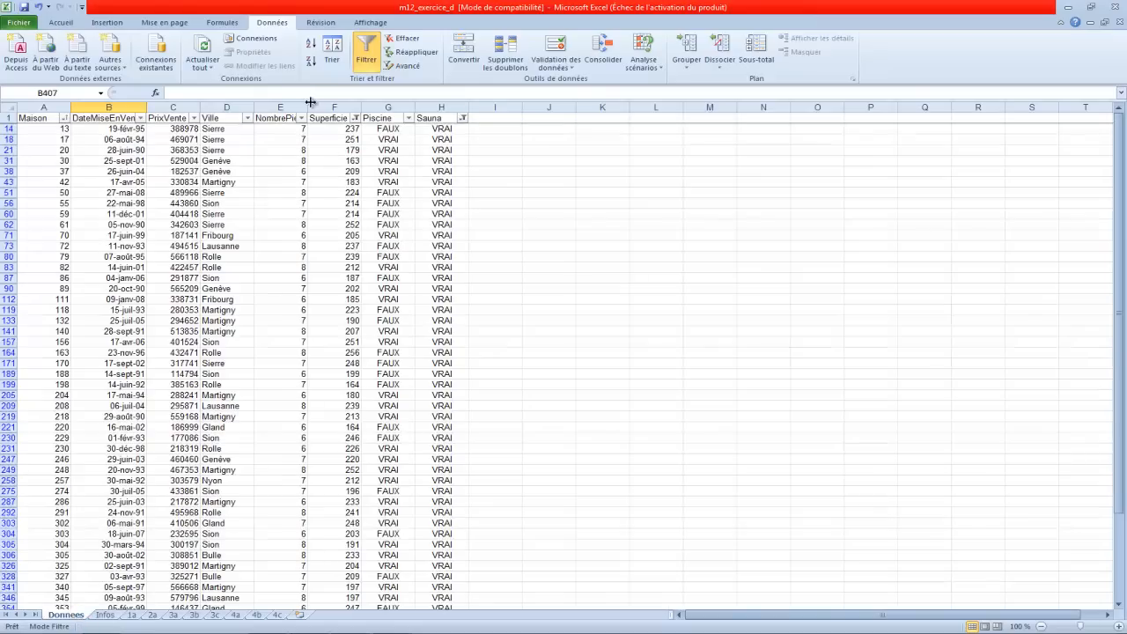
left_click(247, 118)
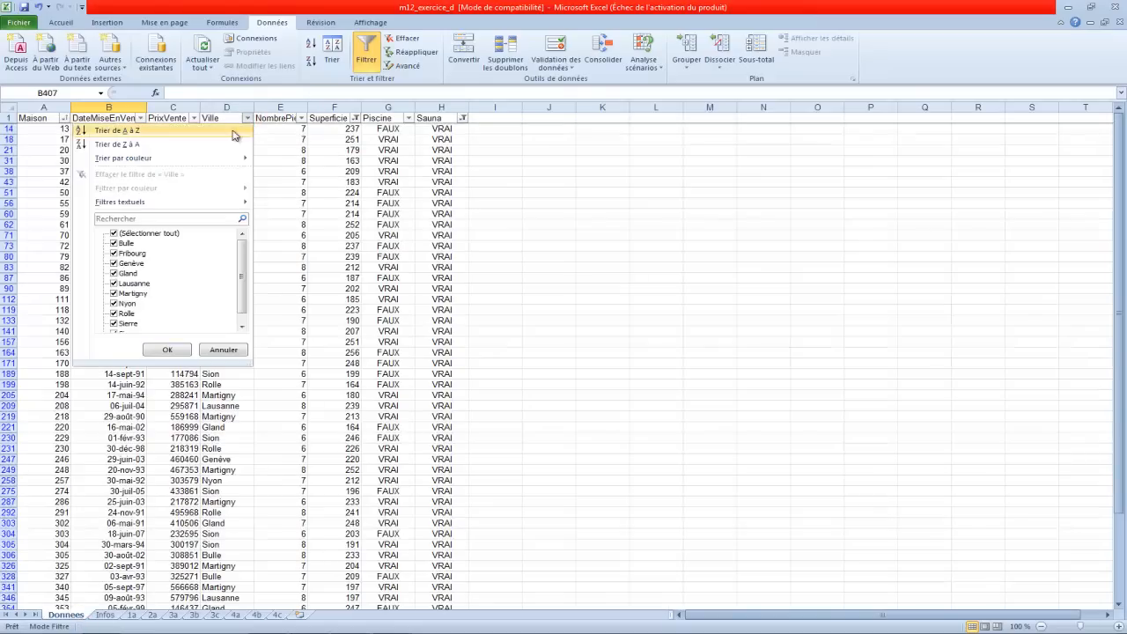
left_click(203, 132)
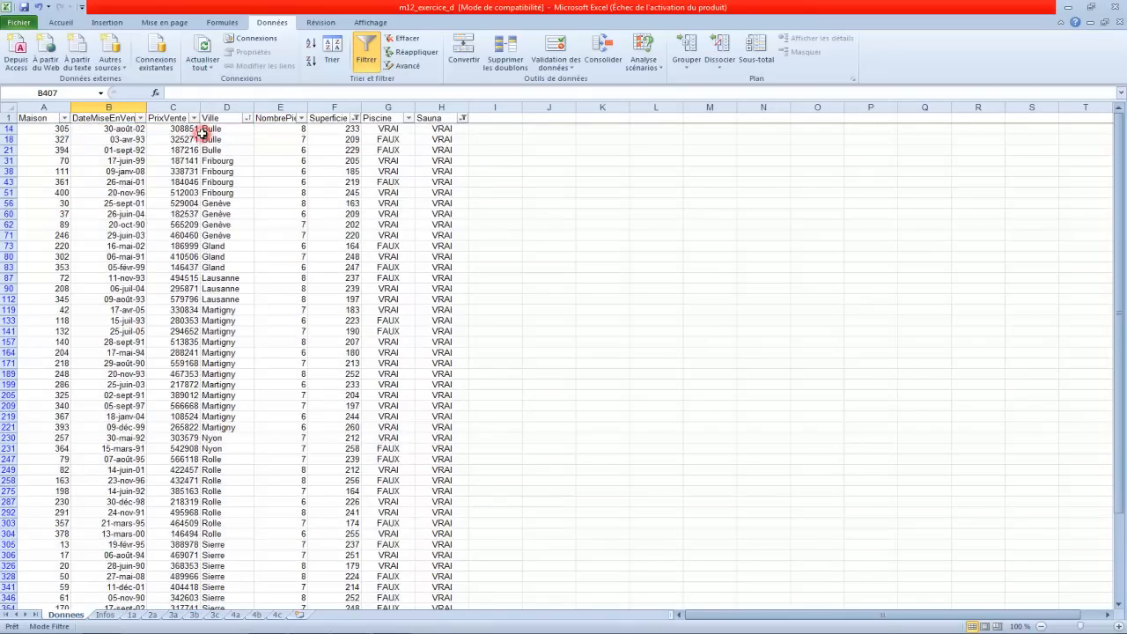
Step: Copy the filtered Donnees table with its headers and paste it at cell A1 of sheet 4c
scroll(345, 252, "down", 15)
scroll(344, 252, "up", 5)
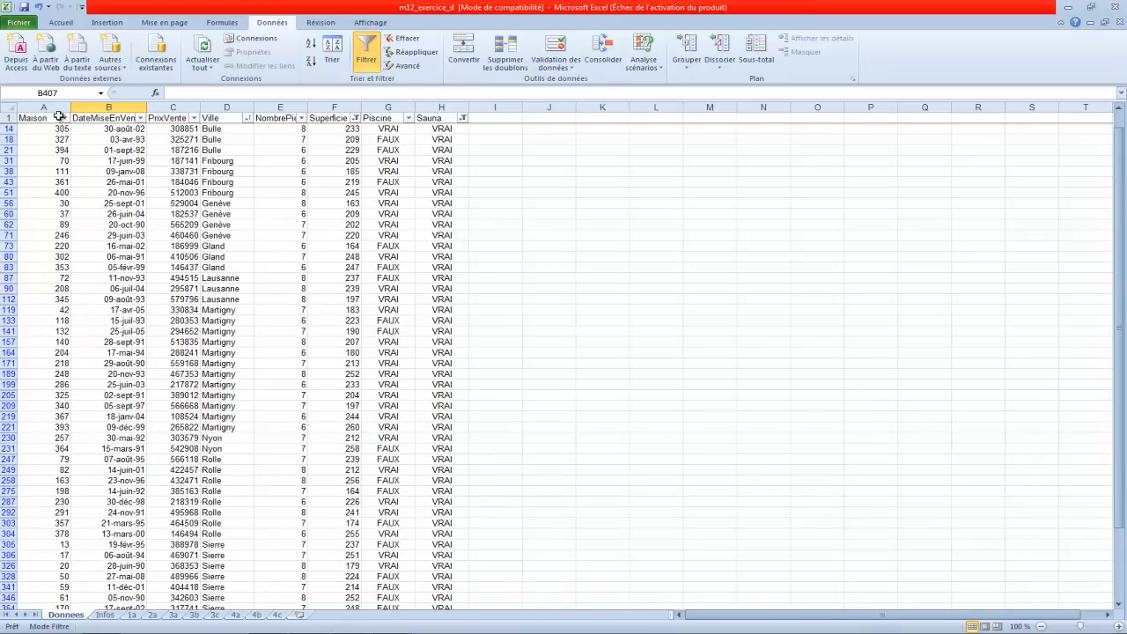
left_click_drag(52, 118, 428, 577)
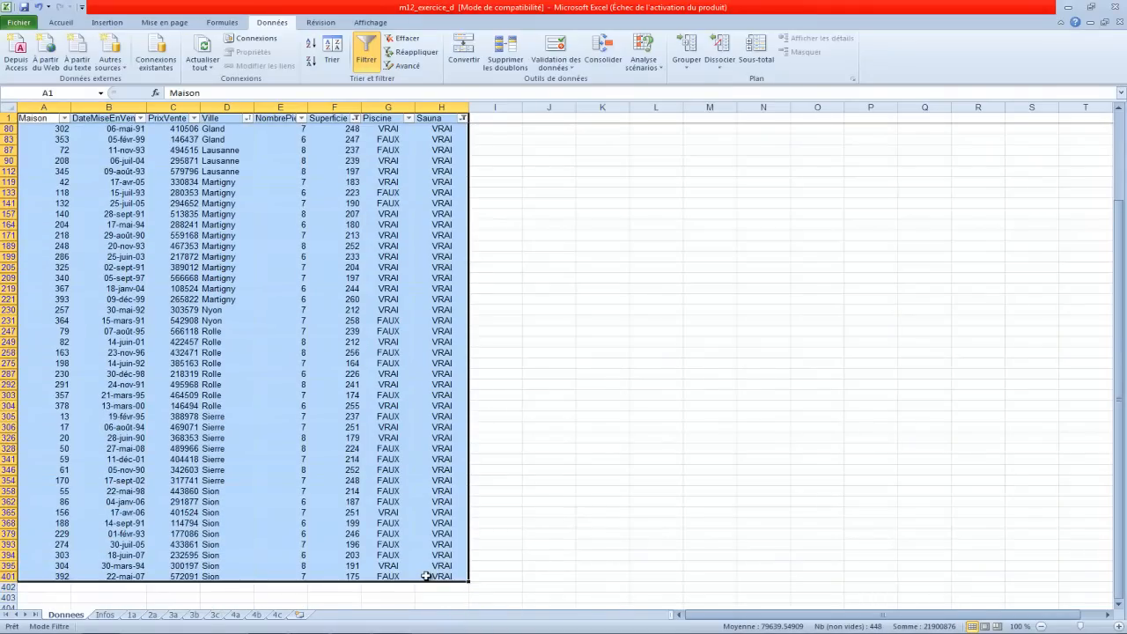
key("ctrl+c")
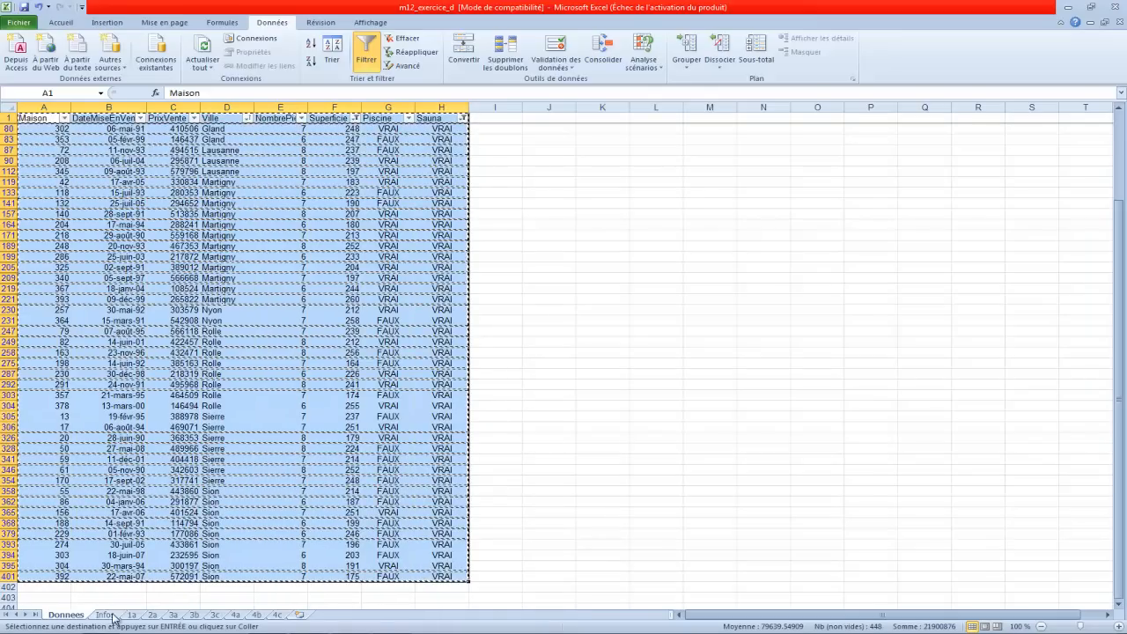
left_click(279, 614)
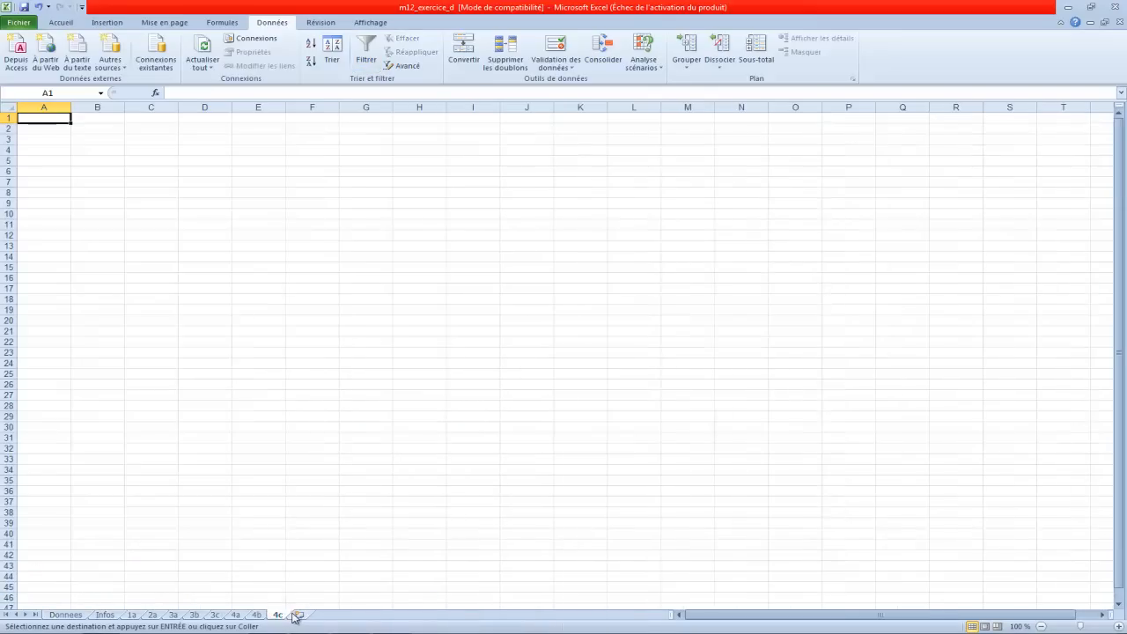
key("ctrl+v")
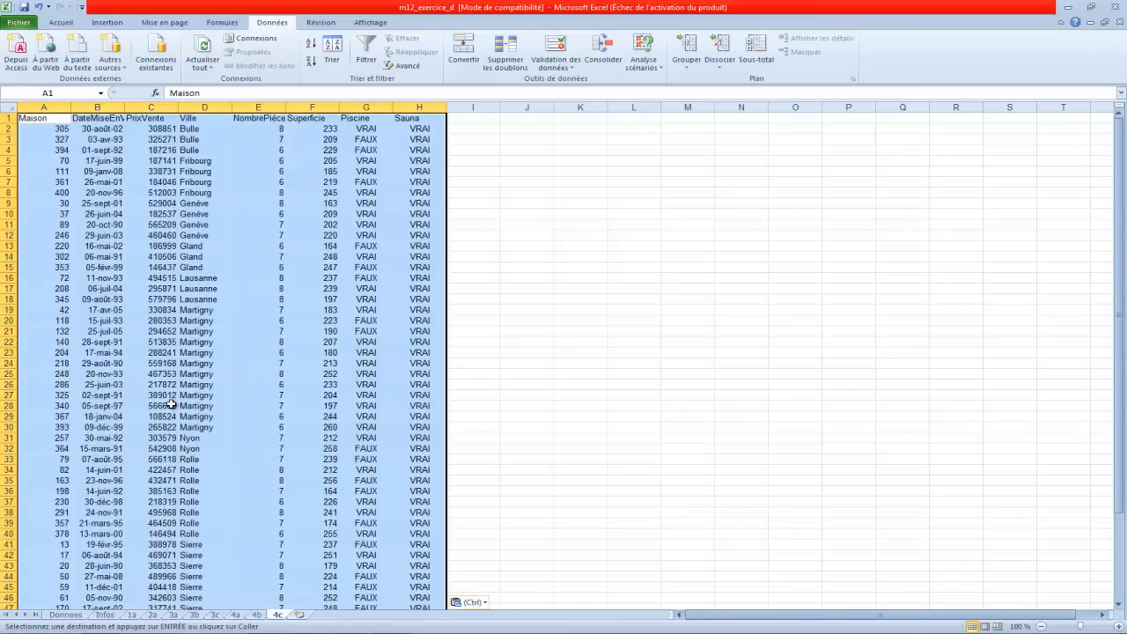
left_click(618, 380)
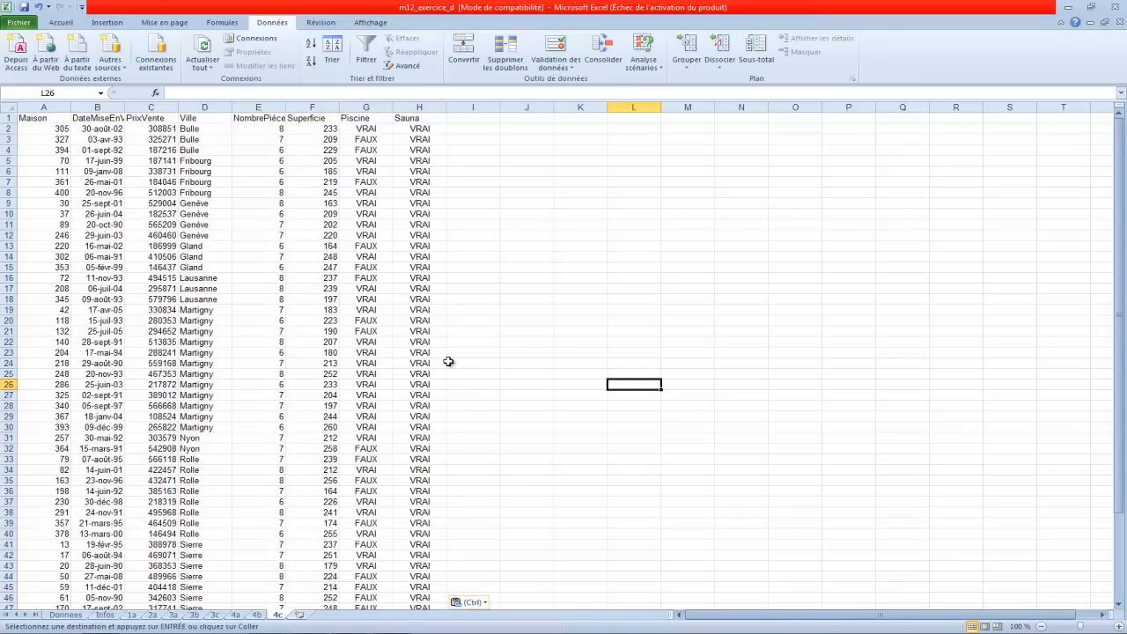
scroll(447, 356, "down", 16)
scroll(447, 352, "up", 12)
scroll(447, 352, "up", 4)
scroll(447, 351, "down", 15)
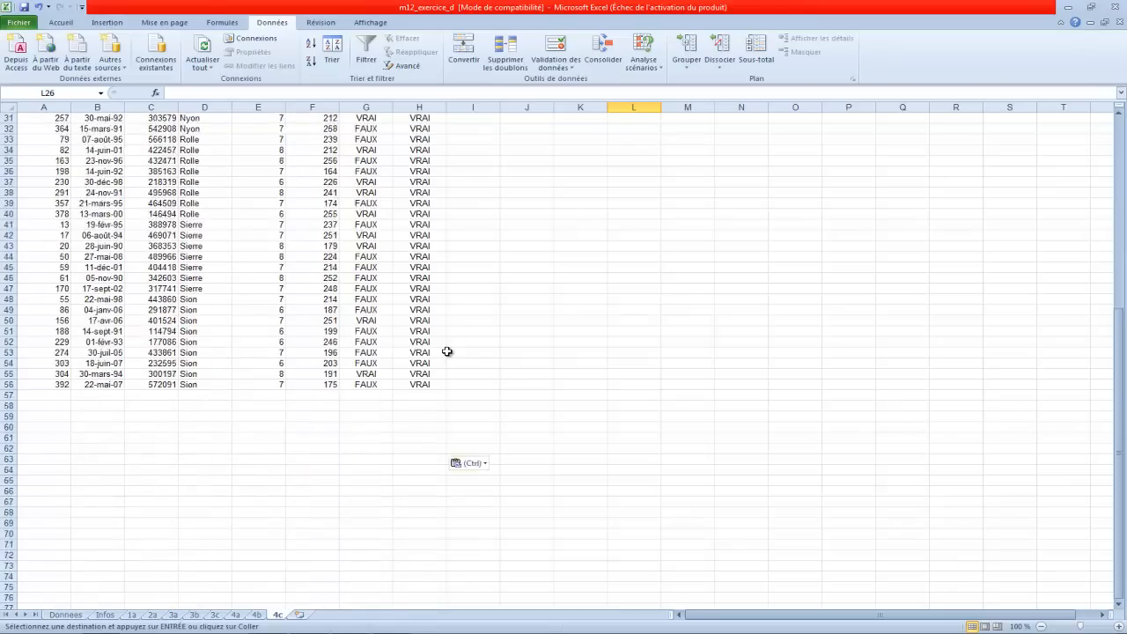
scroll(447, 352, "up", 14)
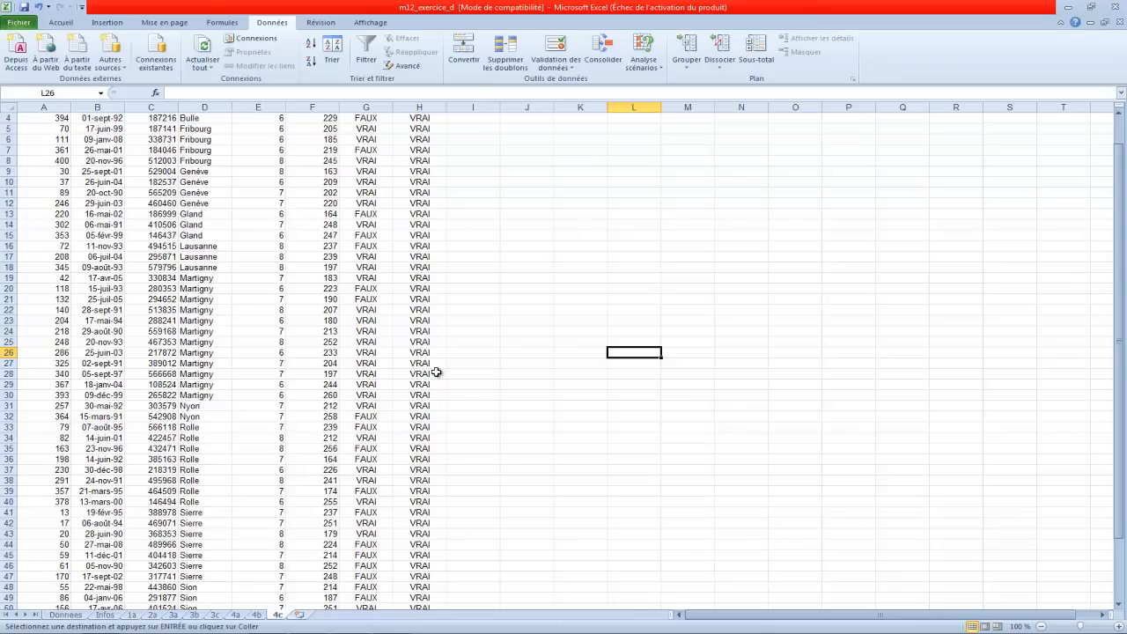
Step: Examine the criteria headers on sheets 1, 2, 3a and 3b and the exercise descriptions on the Infos sheet
left_click(106, 615)
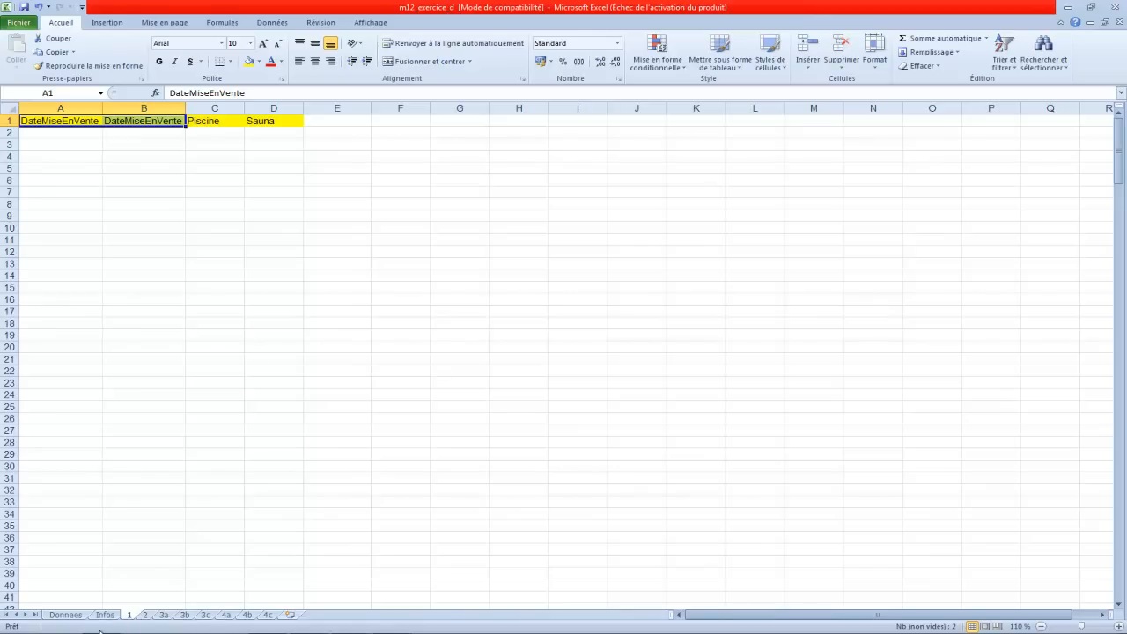
left_click(337, 25)
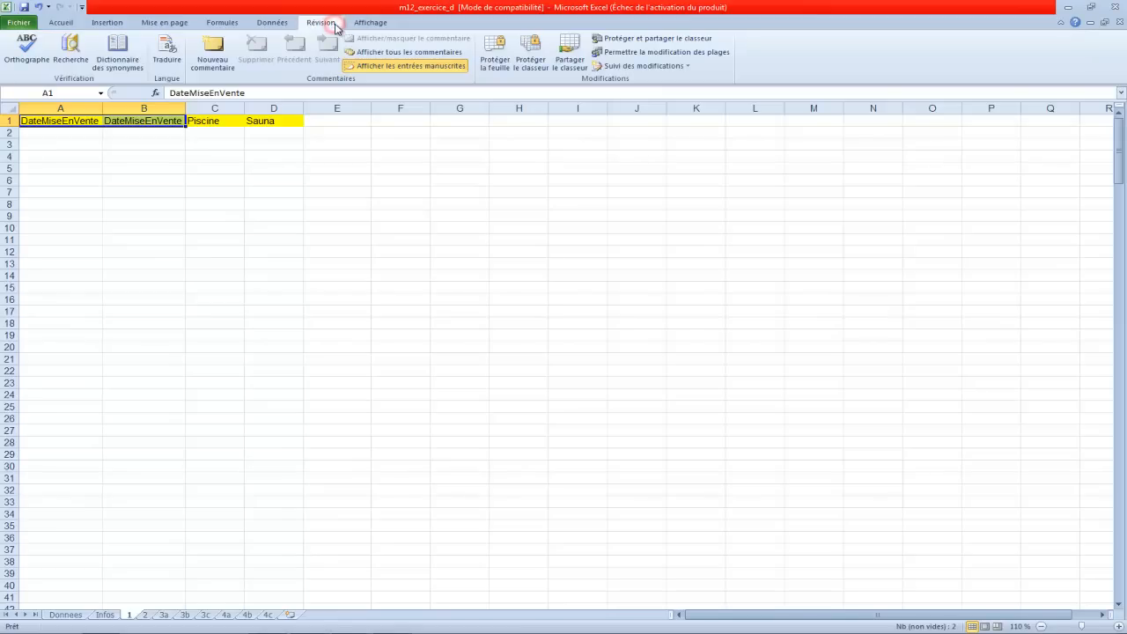
left_click(280, 24)
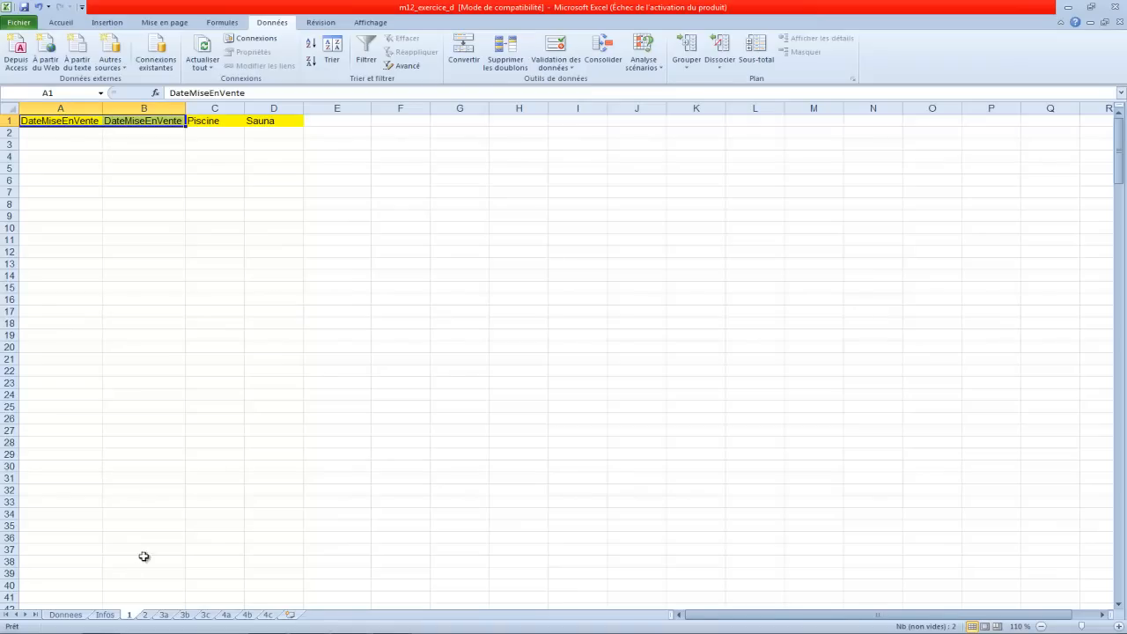
left_click(106, 615)
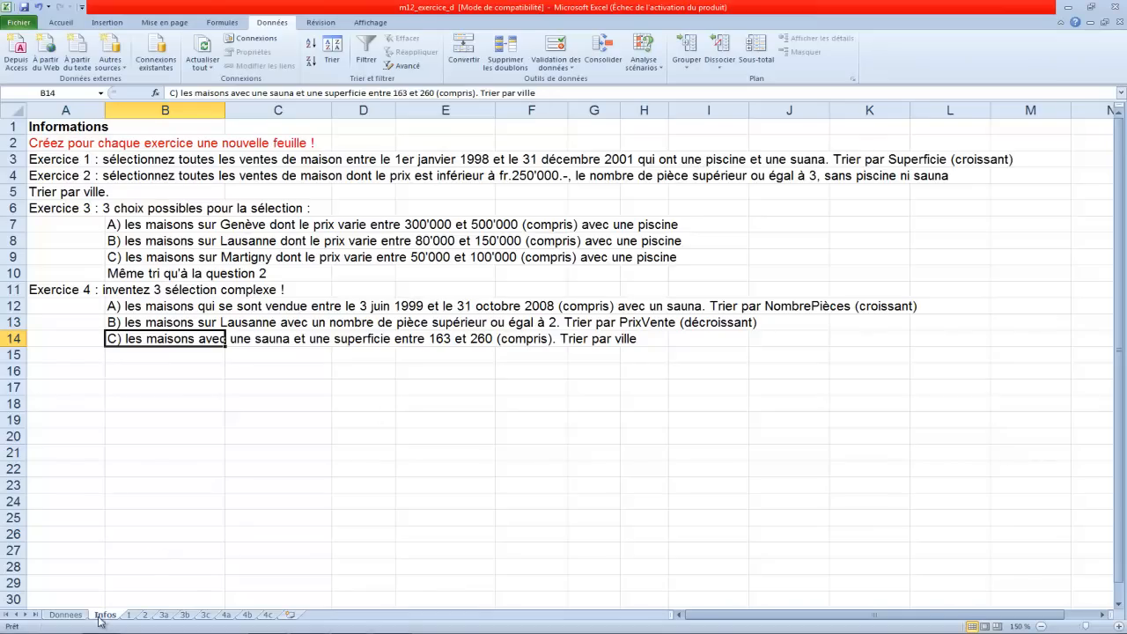
left_click(129, 615)
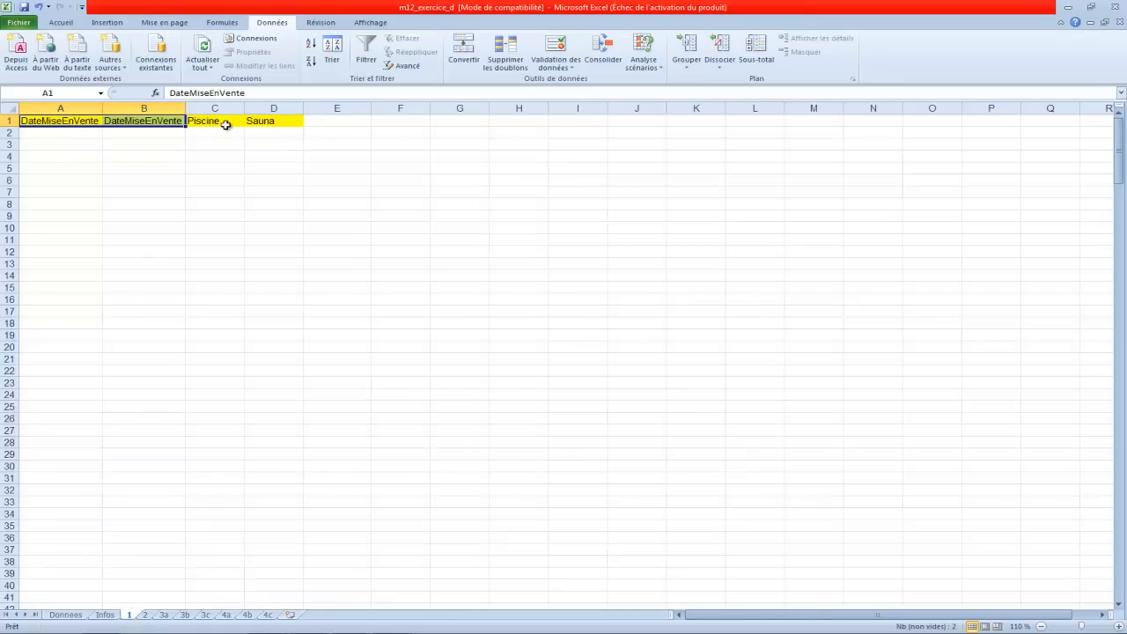
left_click(182, 168)
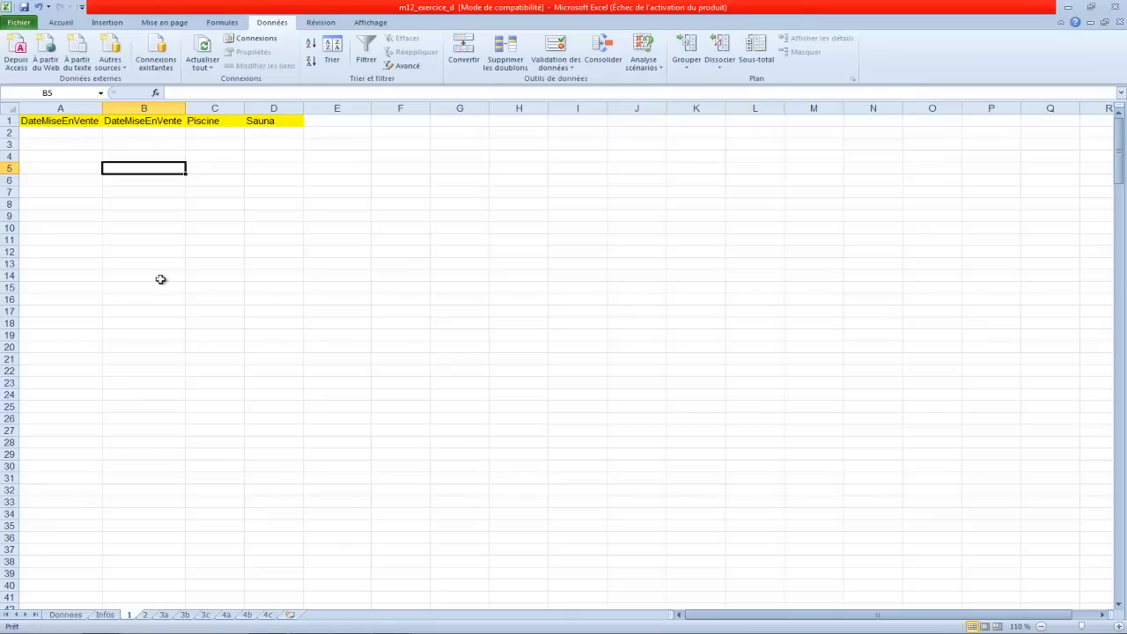
left_click(145, 614)
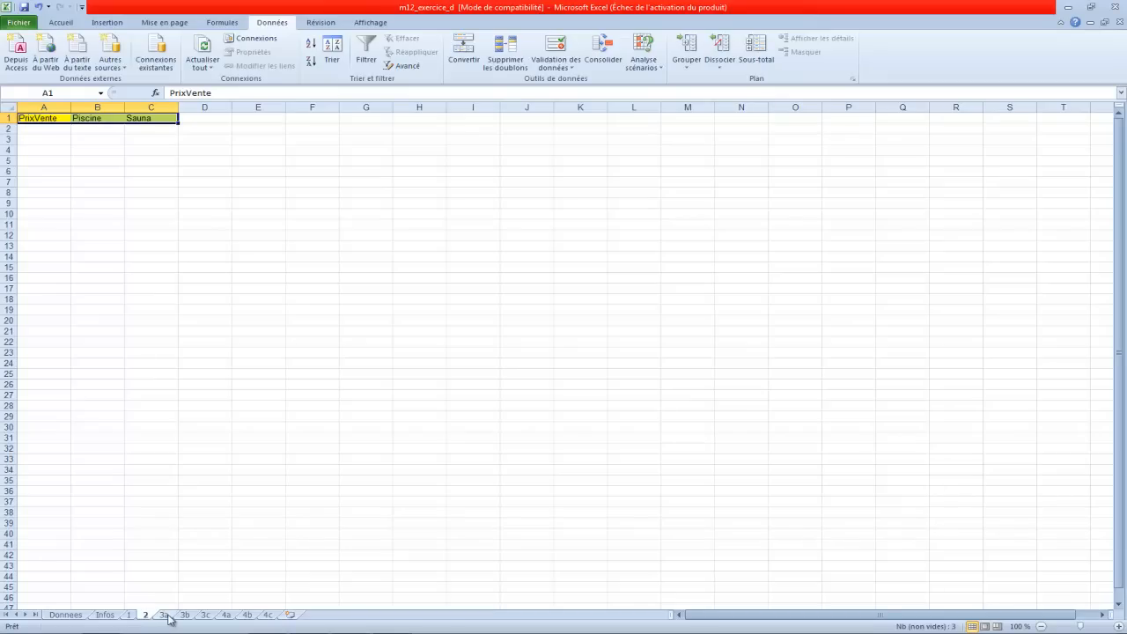
left_click(165, 616)
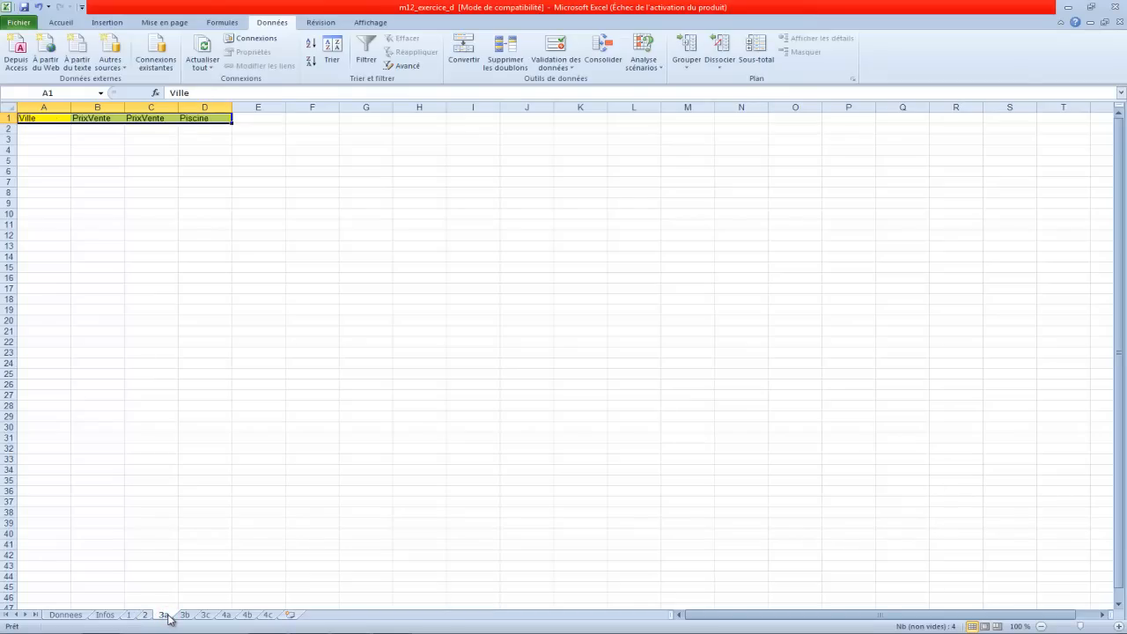
left_click(185, 615)
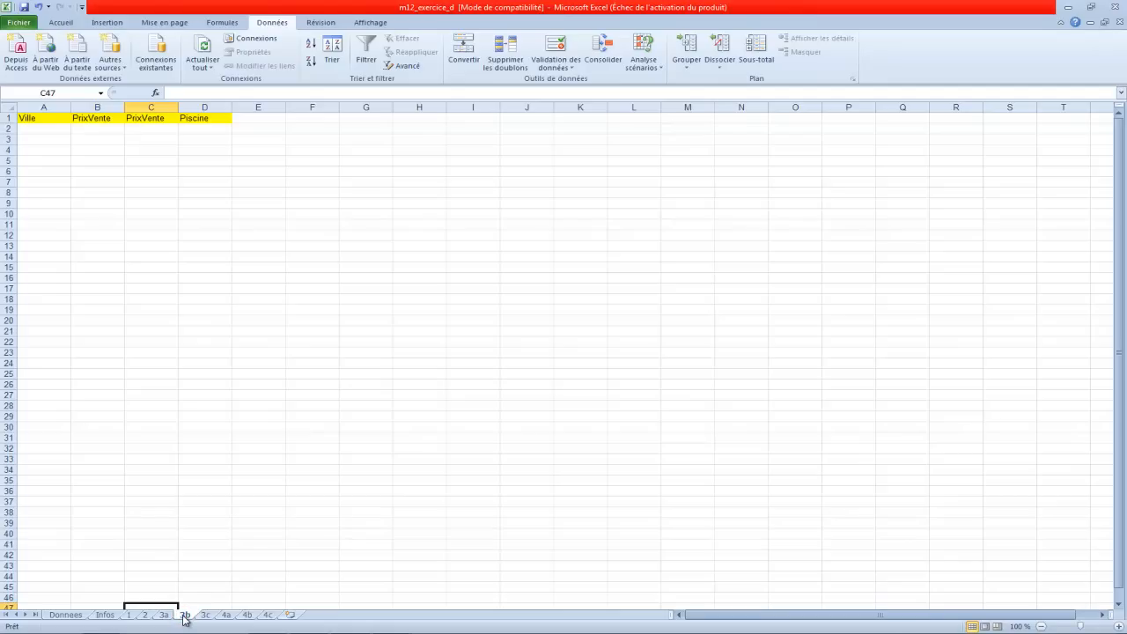
left_click(74, 616)
left_click(104, 614)
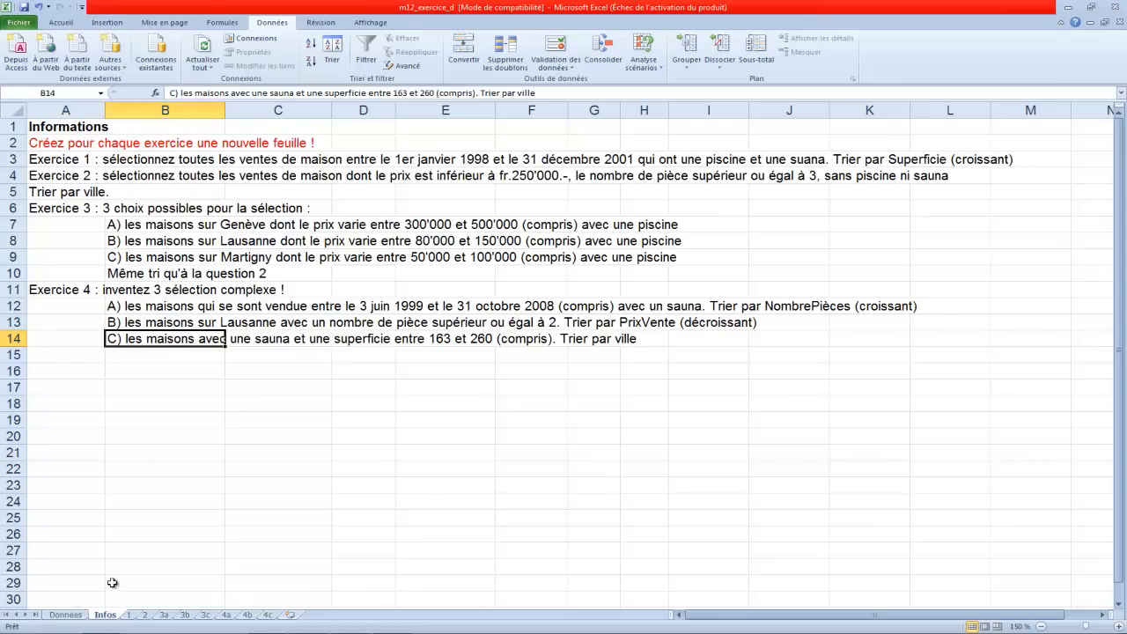
Step: On sheet 1, enter the DateMiseEnVente criteria >01/01/1998 in A2 and <31/12/2001 in B2
left_click(70, 615)
left_click(129, 615)
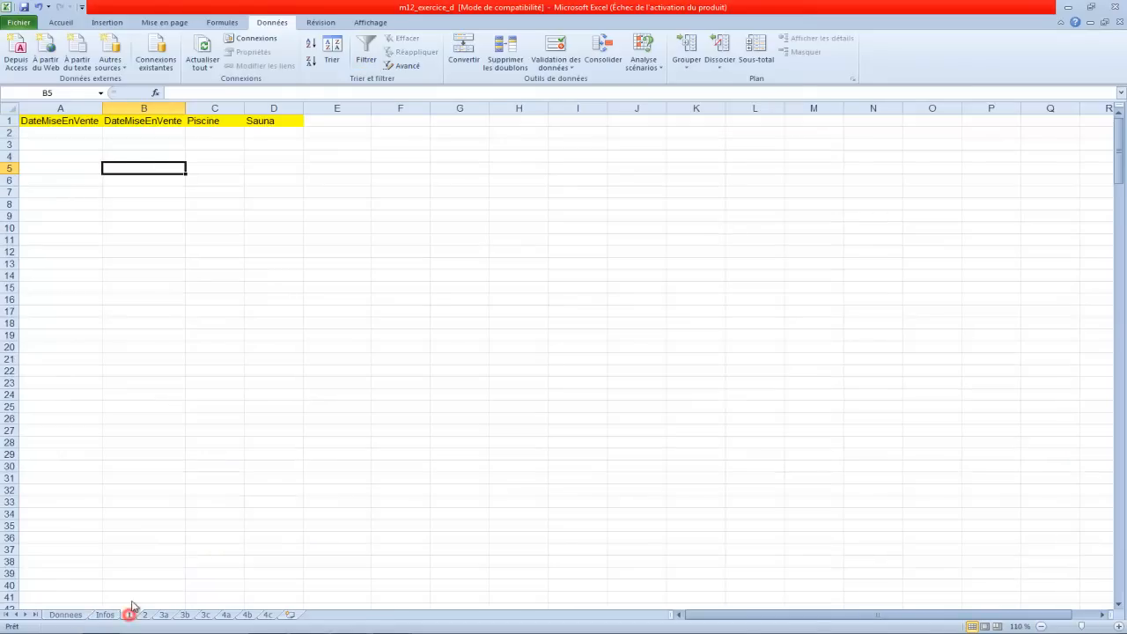
left_click(70, 133)
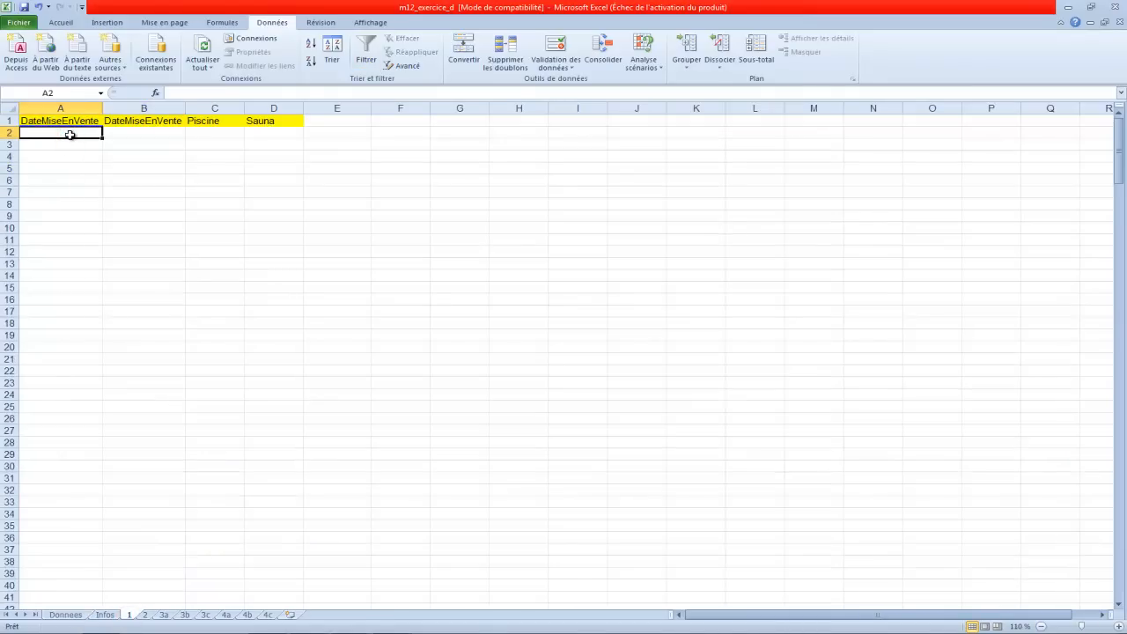
type(">01/01/1998")
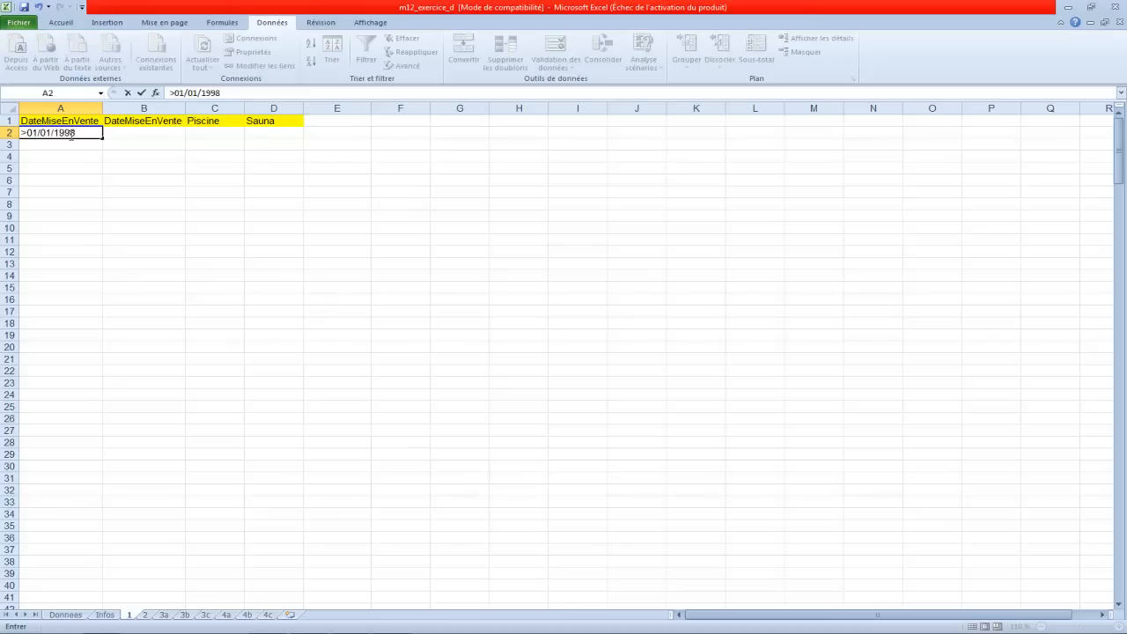
left_click(143, 134)
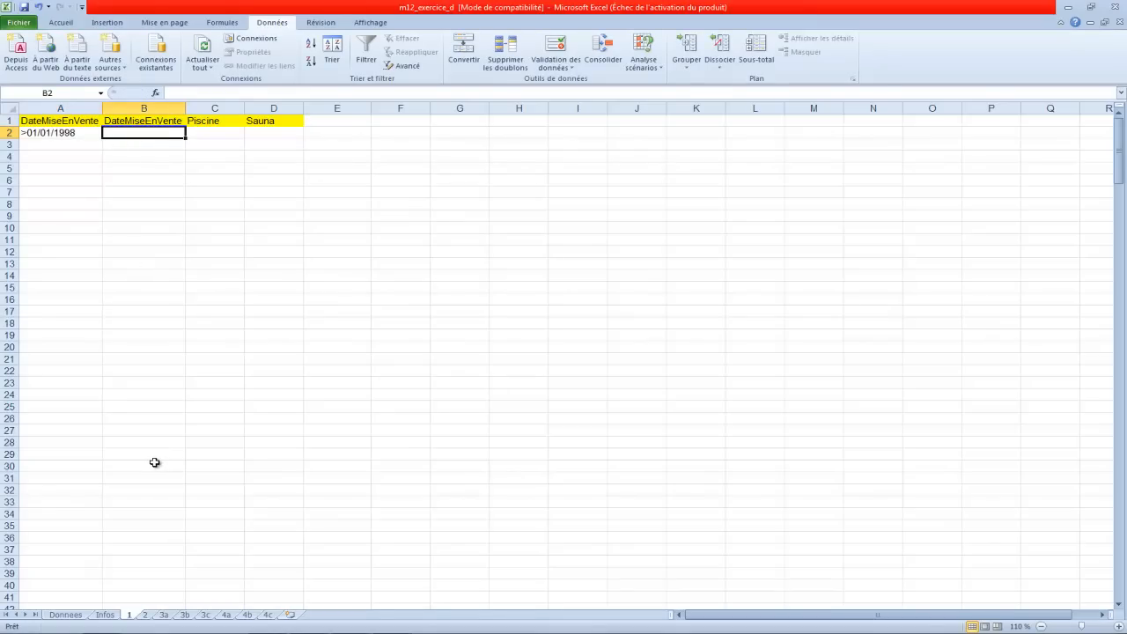
type("<31")
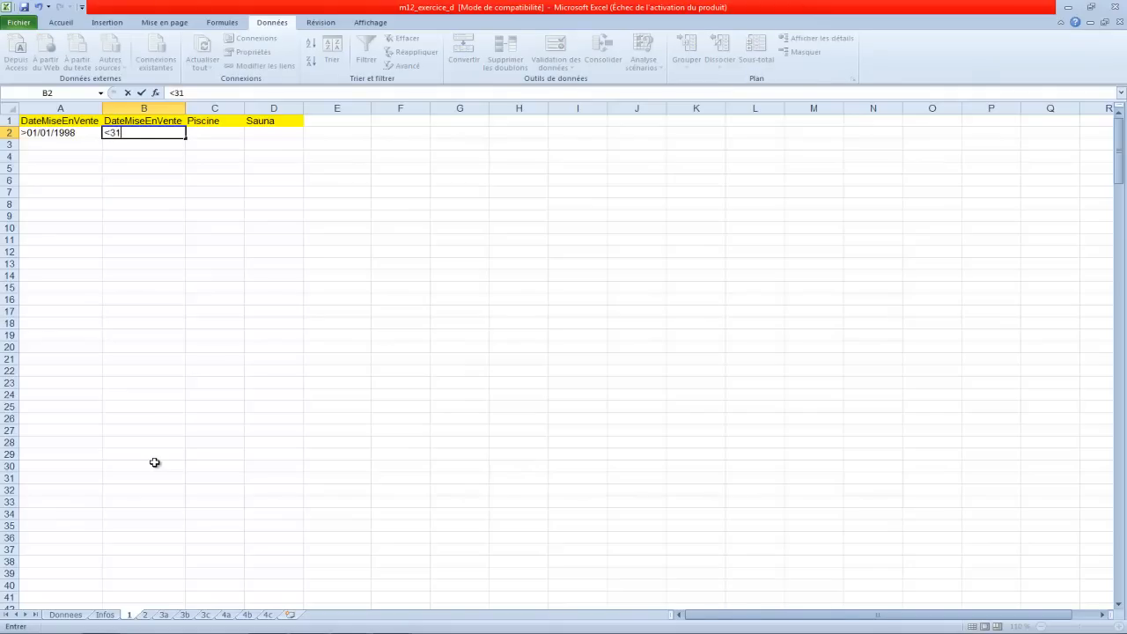
type("/12/2001")
left_click(154, 462)
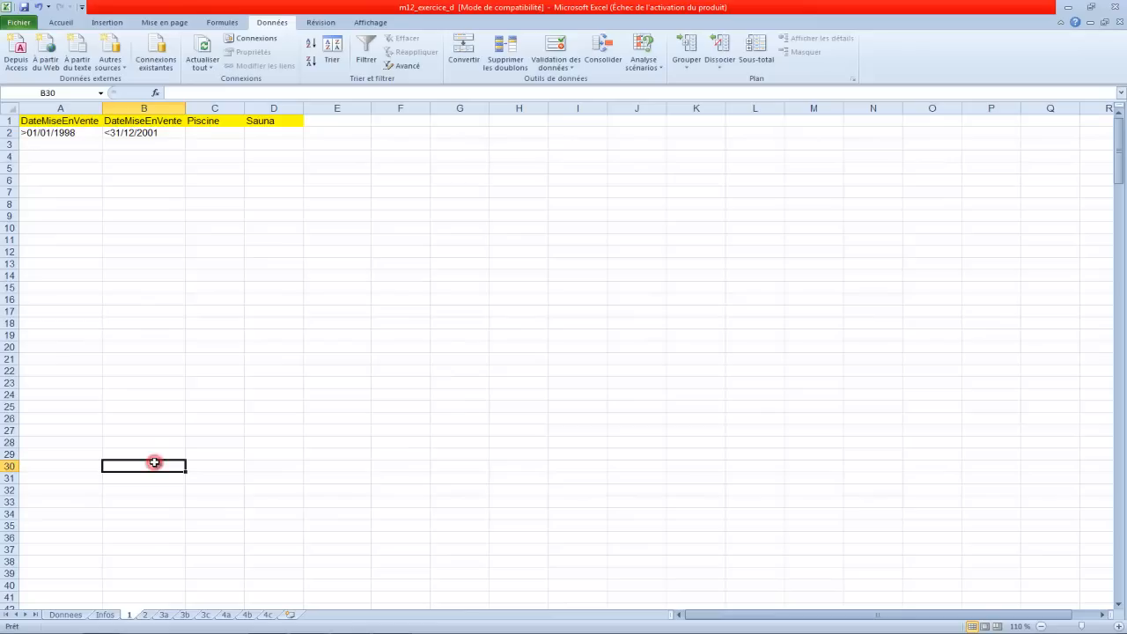
Step: Enter VRAI as the Piscine criterion in cell C2 of sheet 1
left_click(214, 132)
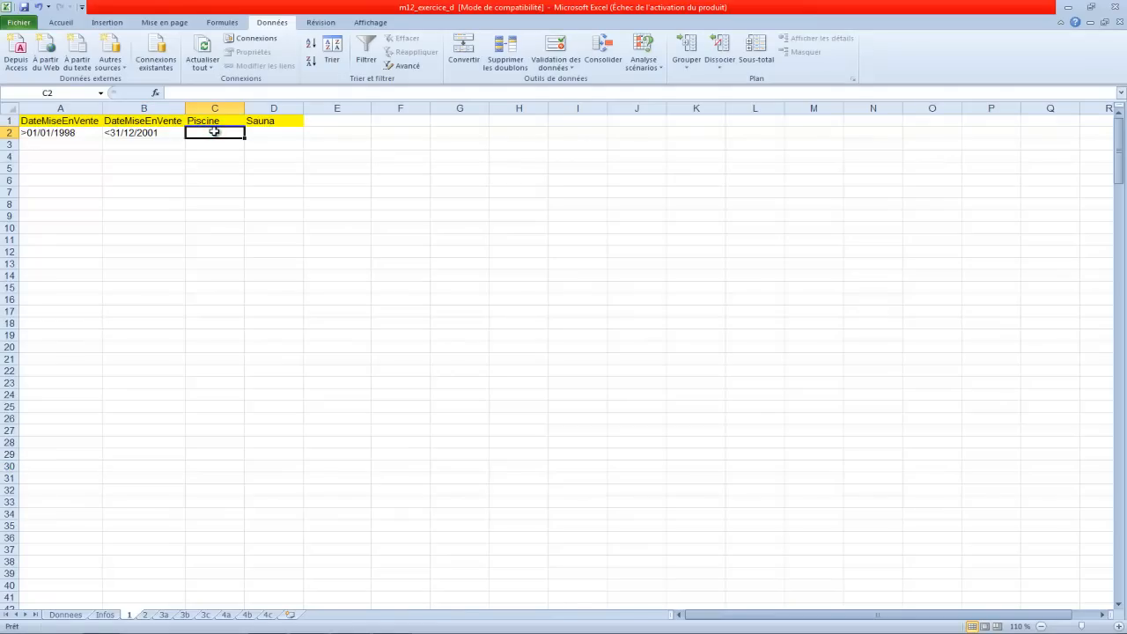
type("VRAI")
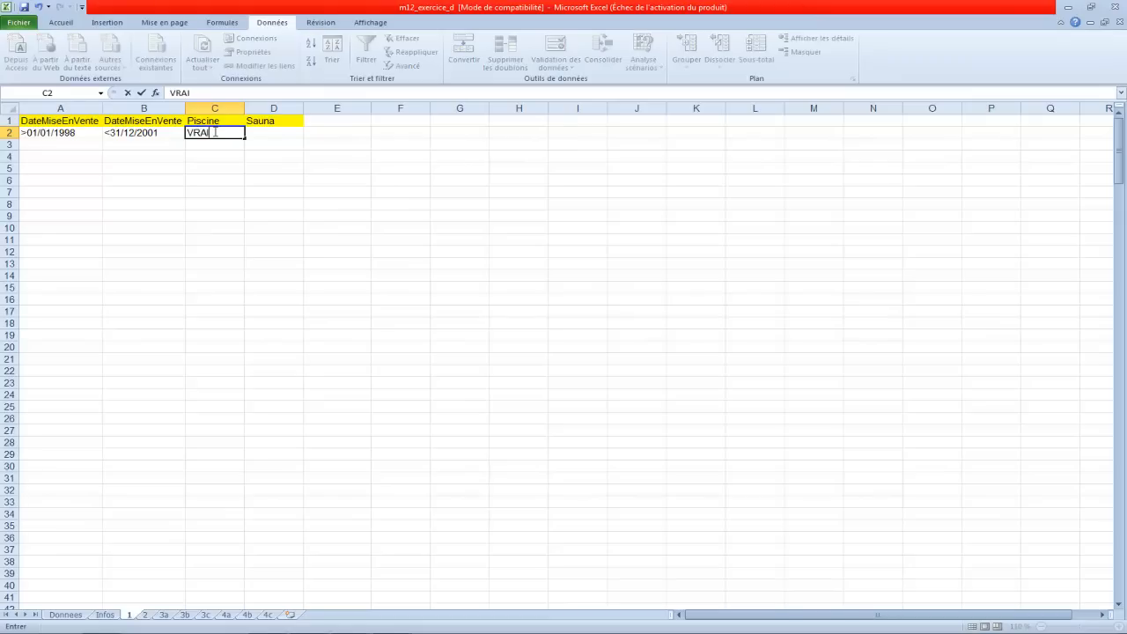
key("Tab")
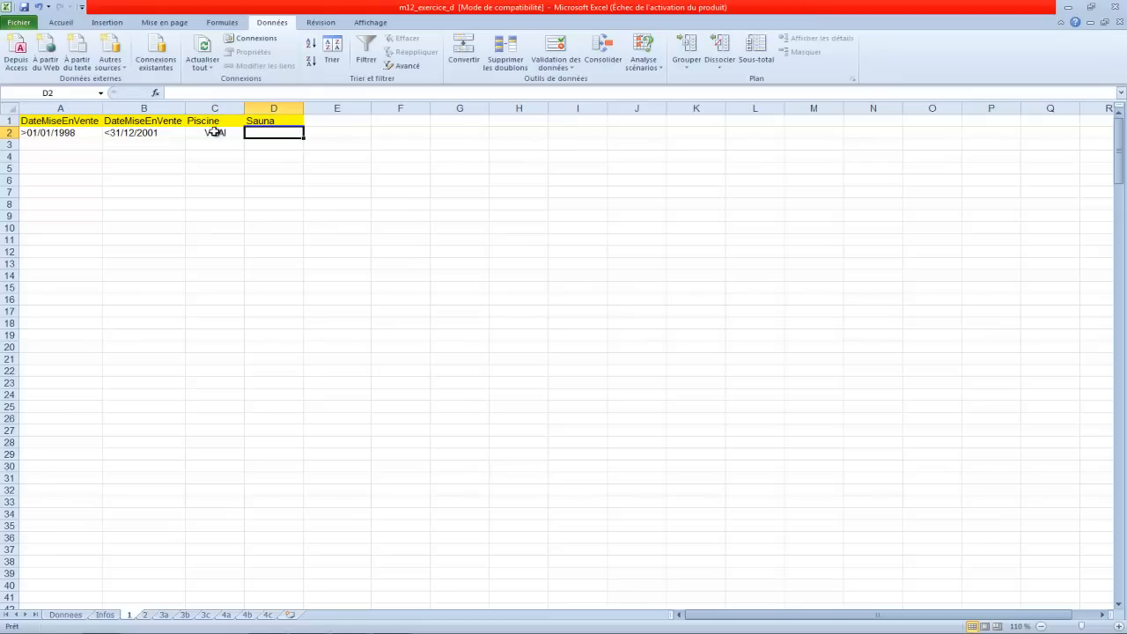
Step: Enter VRAI as the Sauna criterion in cell D2 of sheet 1
type("VRAI")
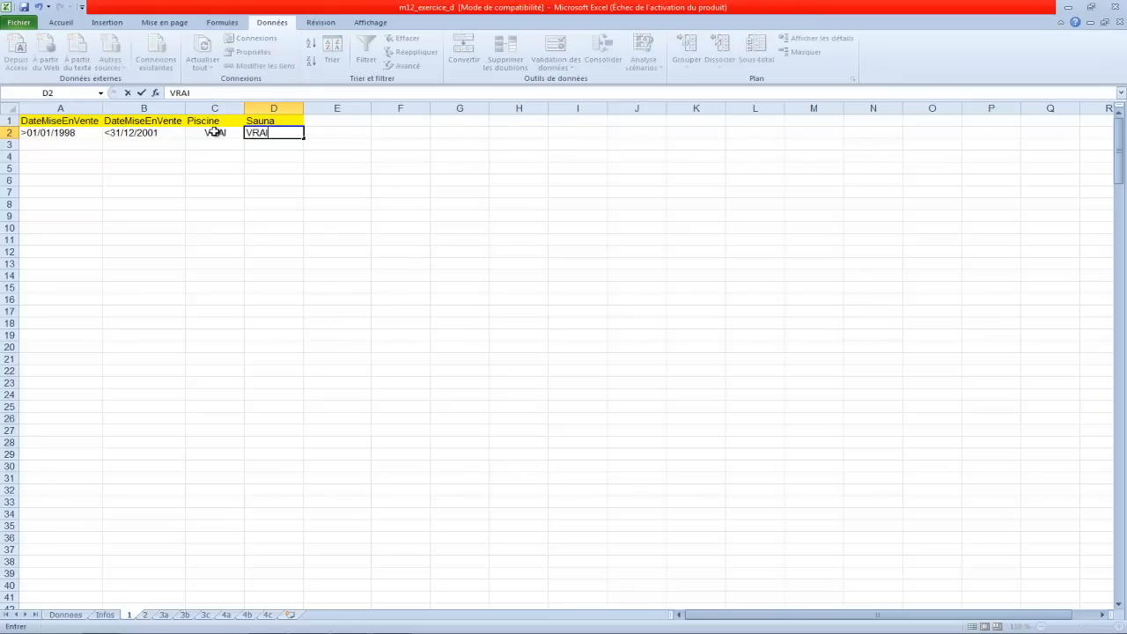
key("Tab")
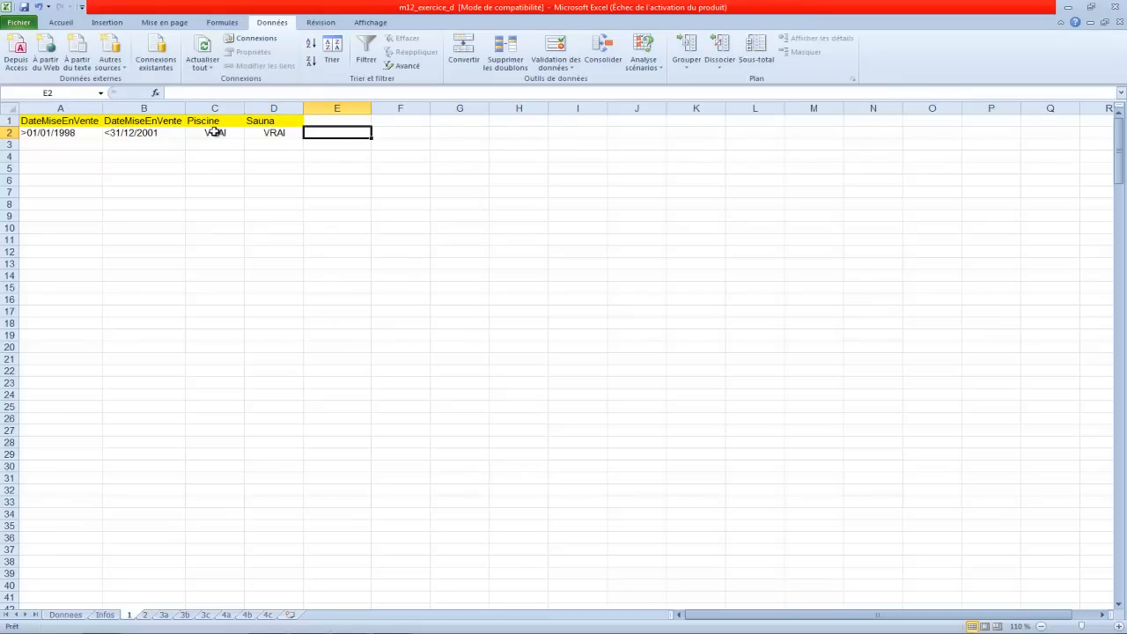
Step: Start an advanced filter on sheet 1 that copies to another location, with columns A:H of the Donnees sheet as the list range
left_click_drag(68, 121, 298, 132)
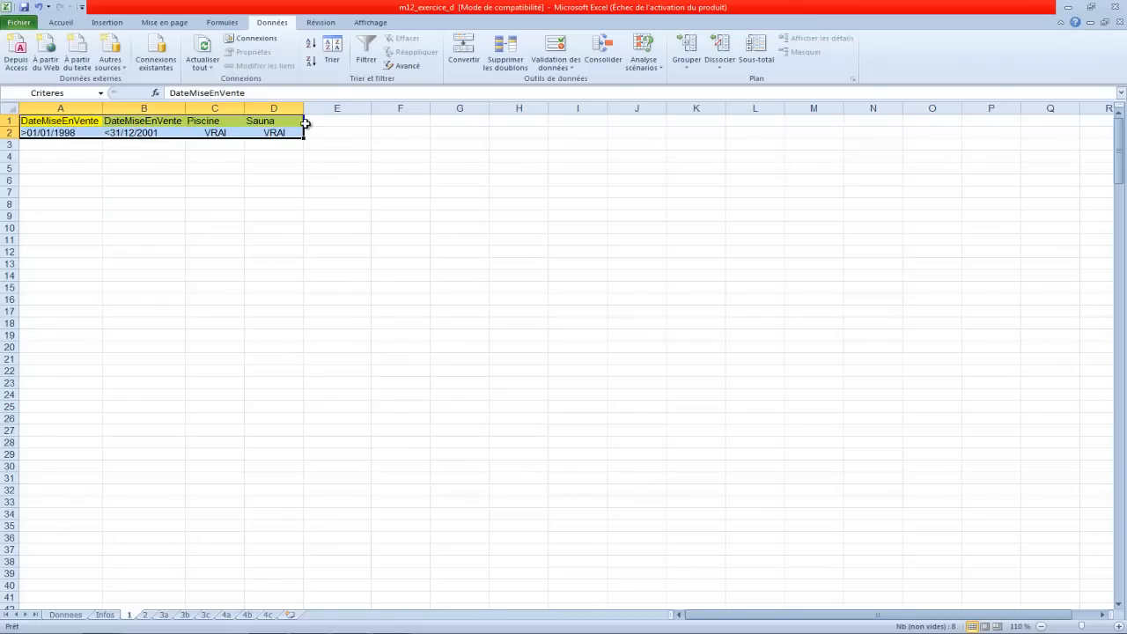
left_click(411, 69)
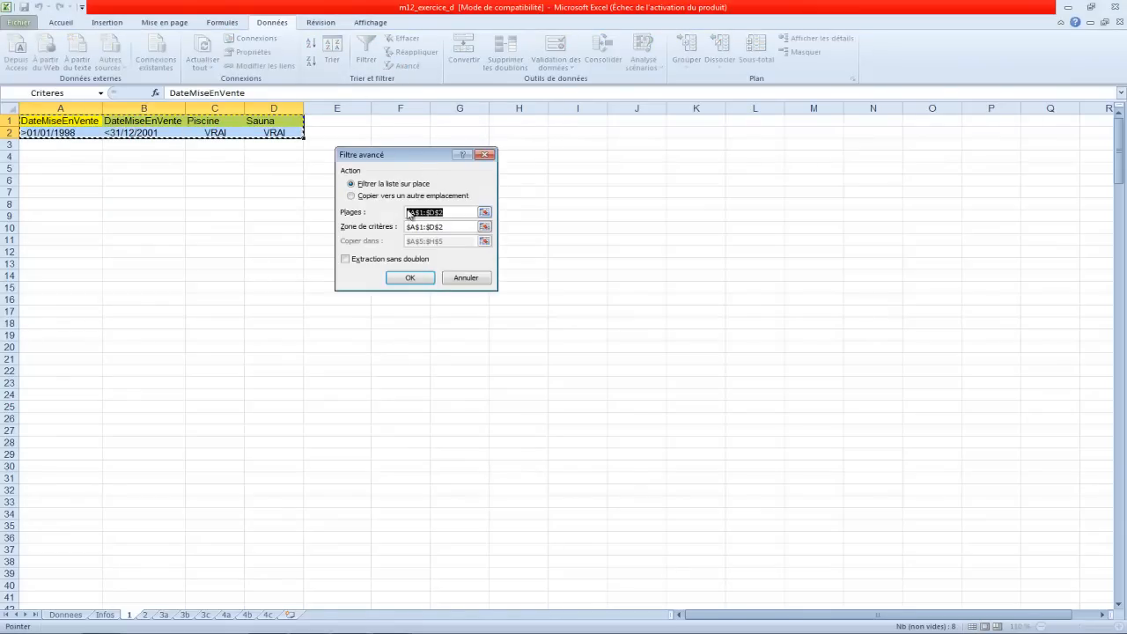
left_click(351, 196)
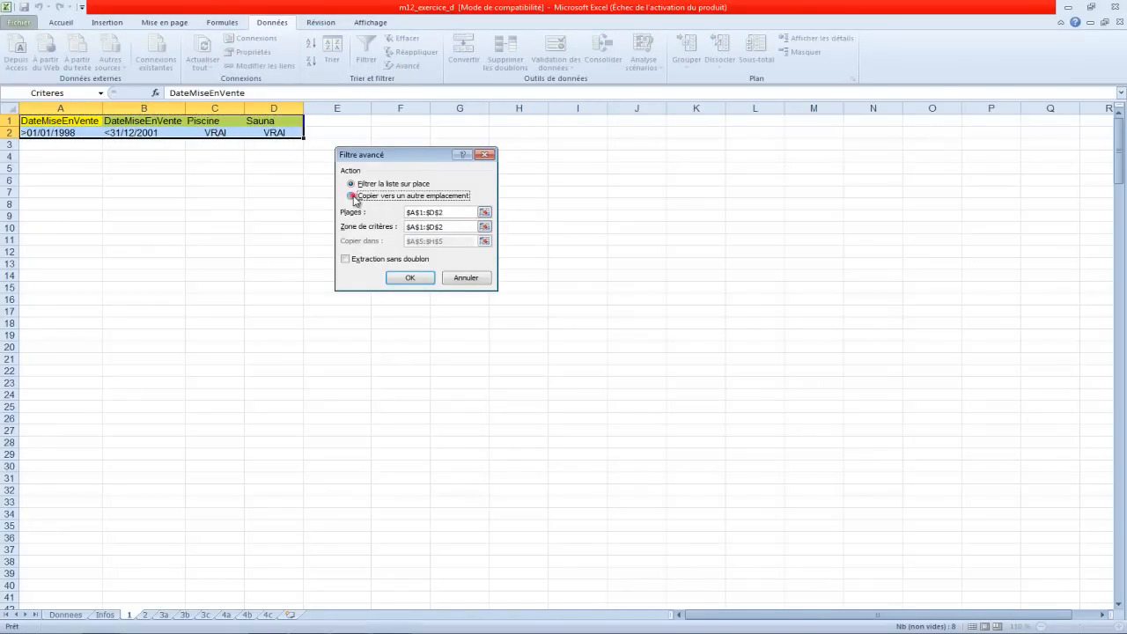
left_click(446, 212)
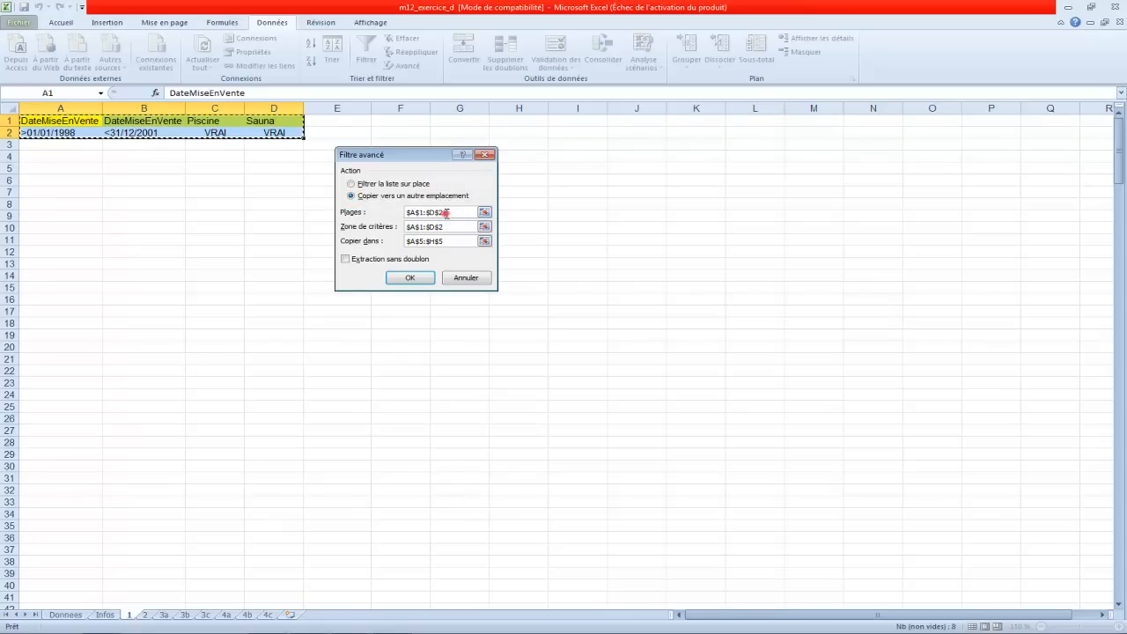
left_click(78, 614)
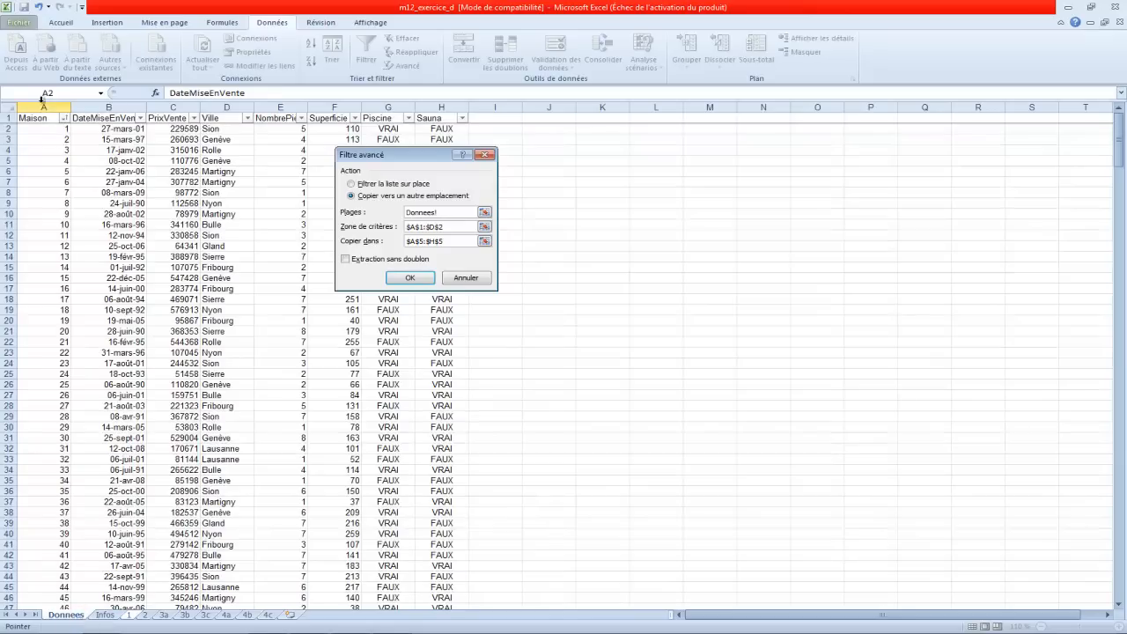
left_click_drag(50, 107, 435, 106)
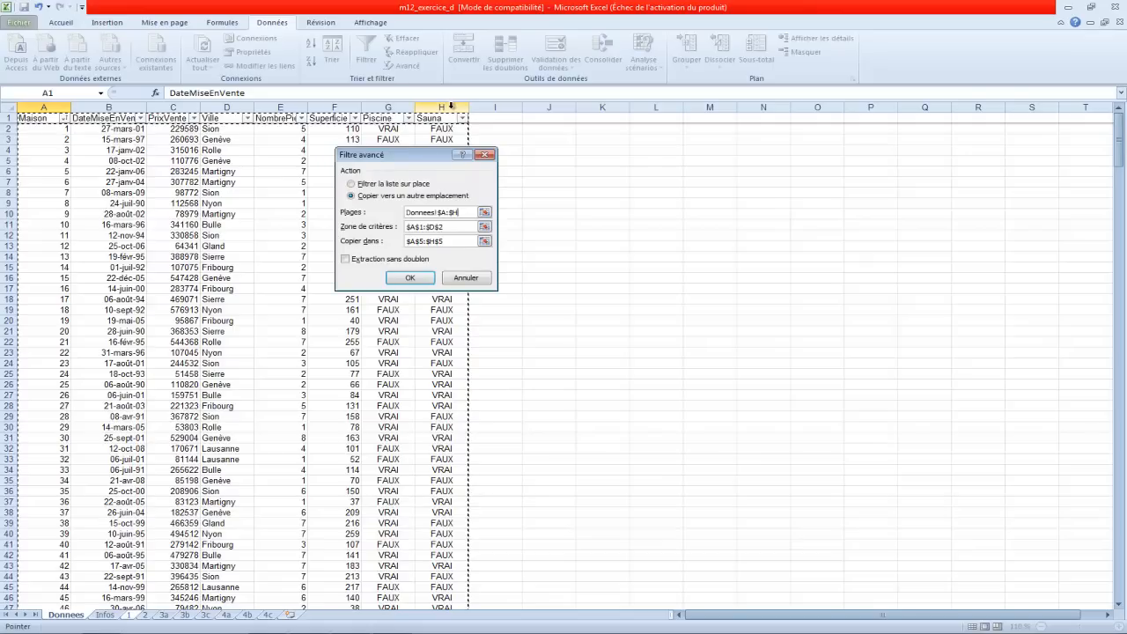
Step: Set the filter's criteria range to A1:D2 and its destination to A5 on sheet 1, and extract the records without duplicates
left_click(457, 226)
double_click(457, 226)
left_click_drag(60, 121, 278, 132)
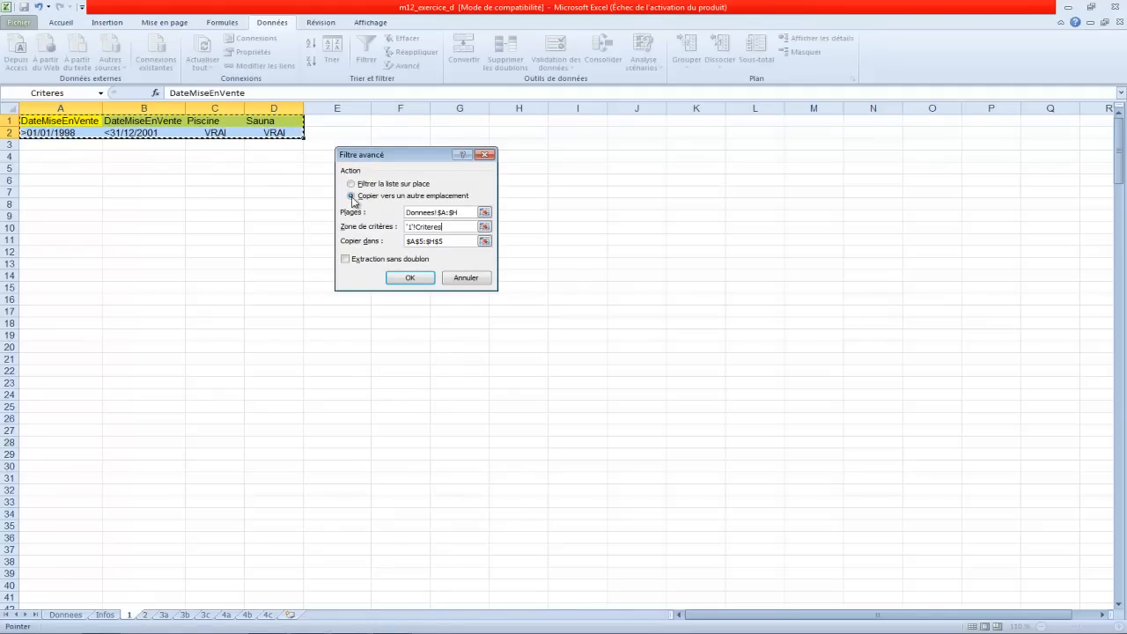
left_click_drag(442, 241, 405, 242)
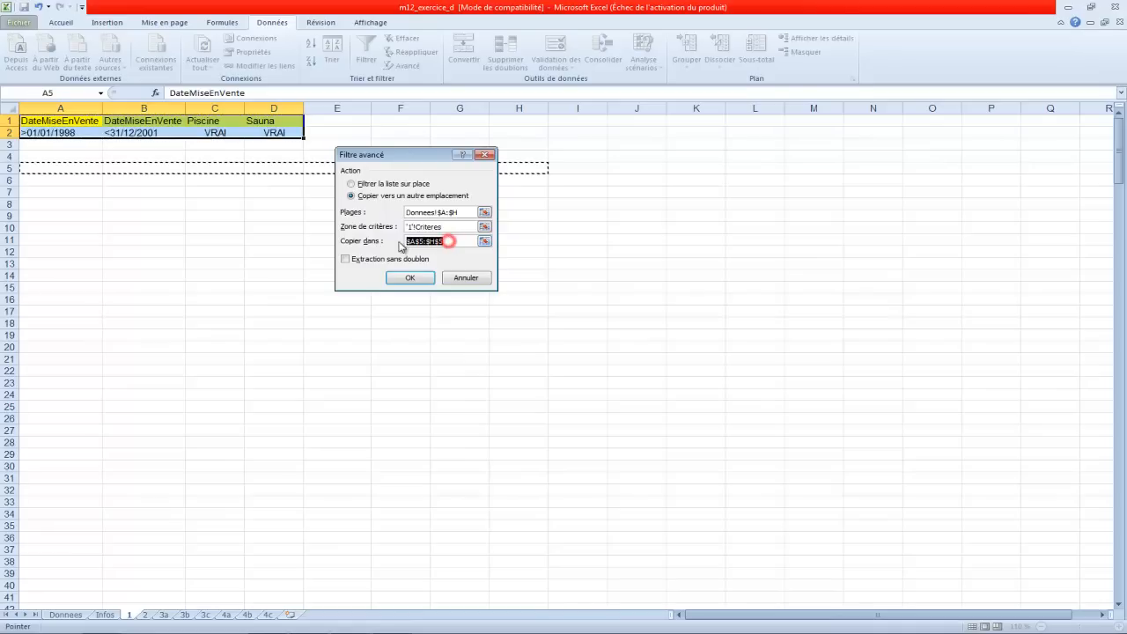
left_click(61, 171)
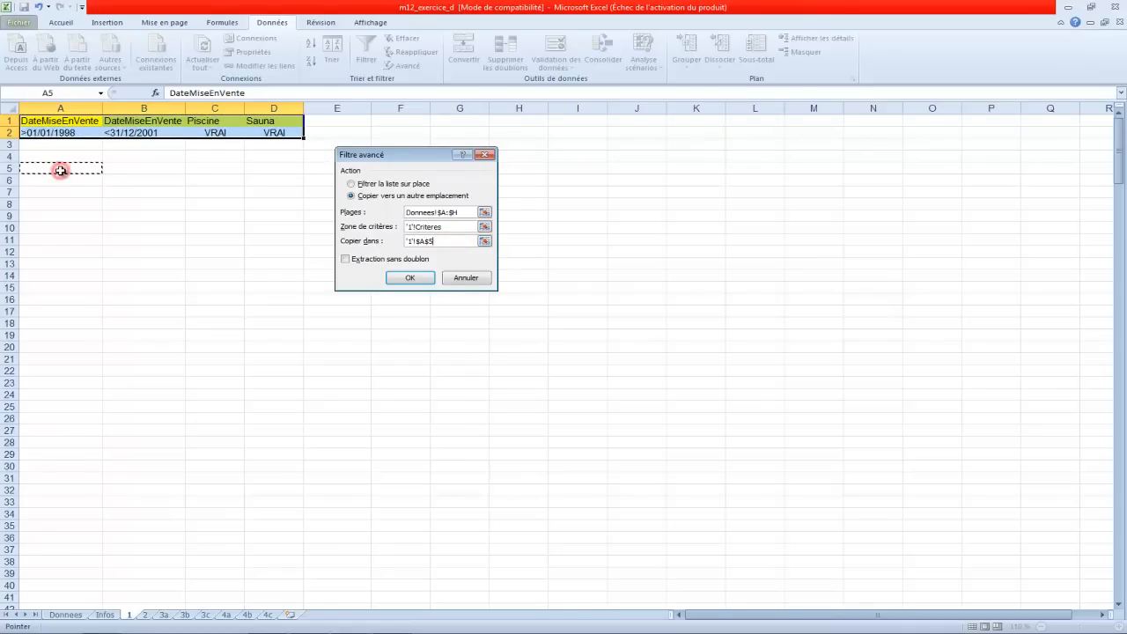
left_click(367, 259)
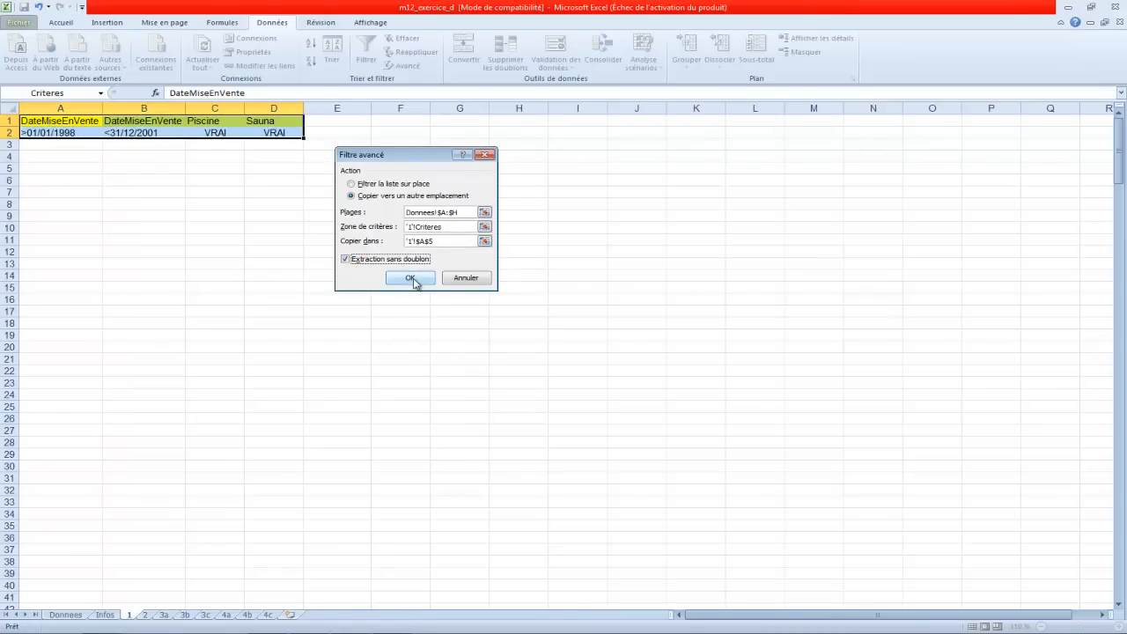
left_click(410, 279)
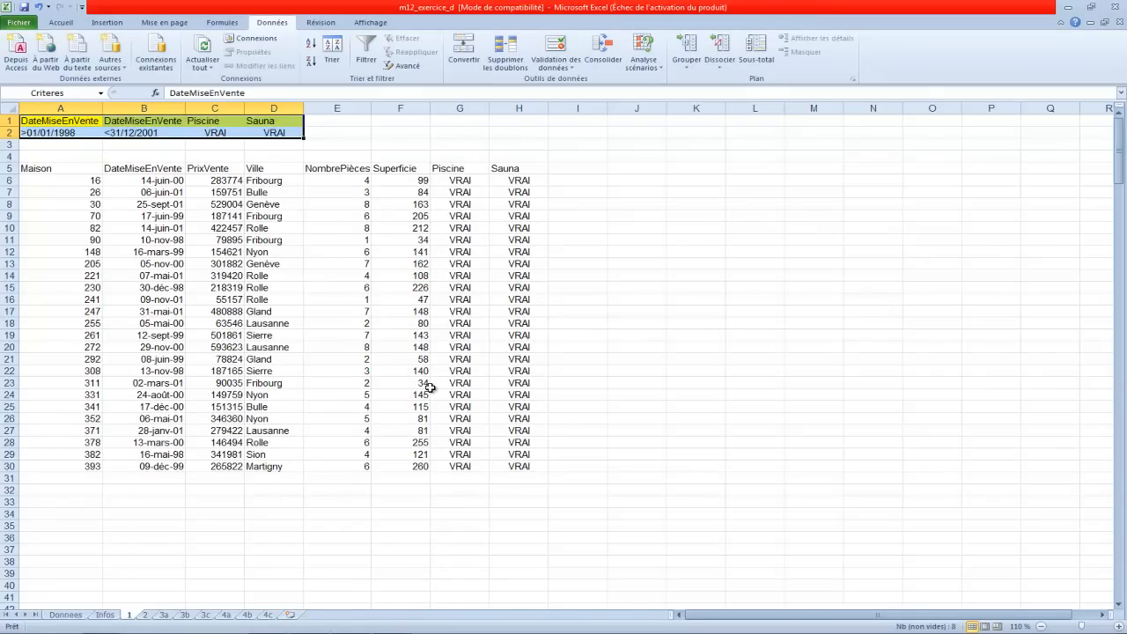
Step: Sort the extracted table A5:H30 on sheet 1 by Superficie from smallest to largest, as the Infos sheet asks
left_click(107, 615)
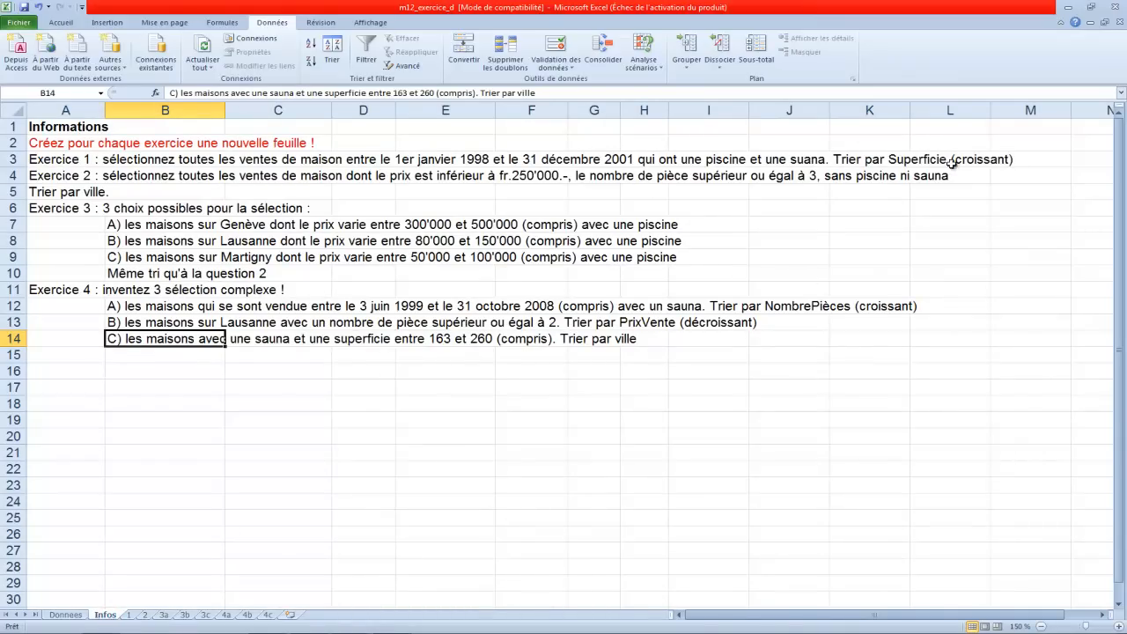
left_click(66, 615)
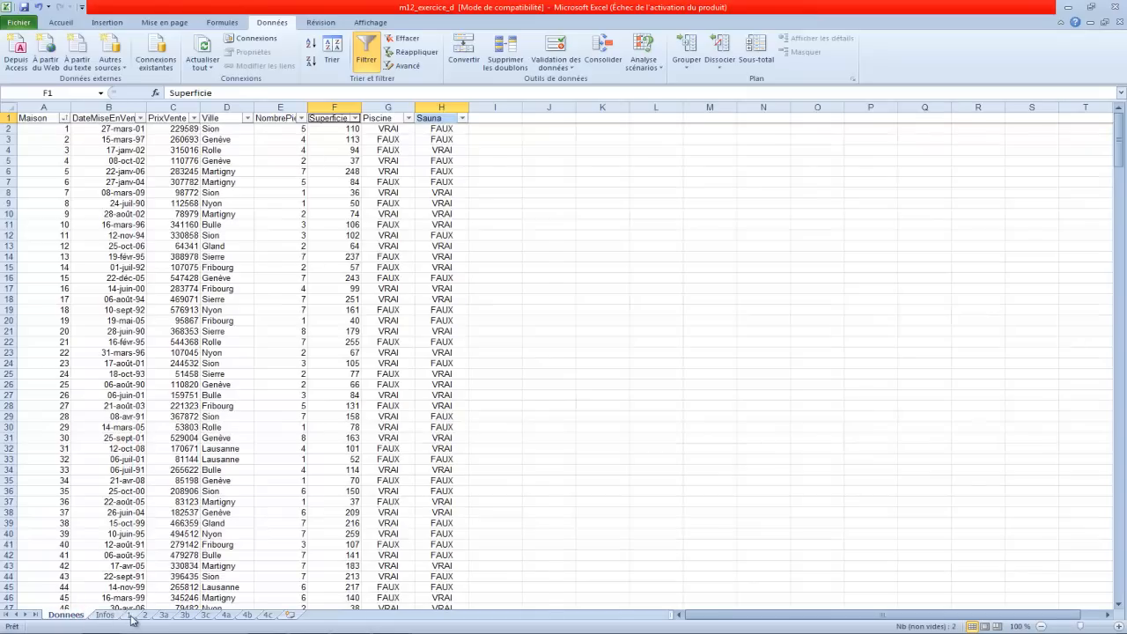
left_click(130, 614)
left_click_drag(79, 170, 516, 467)
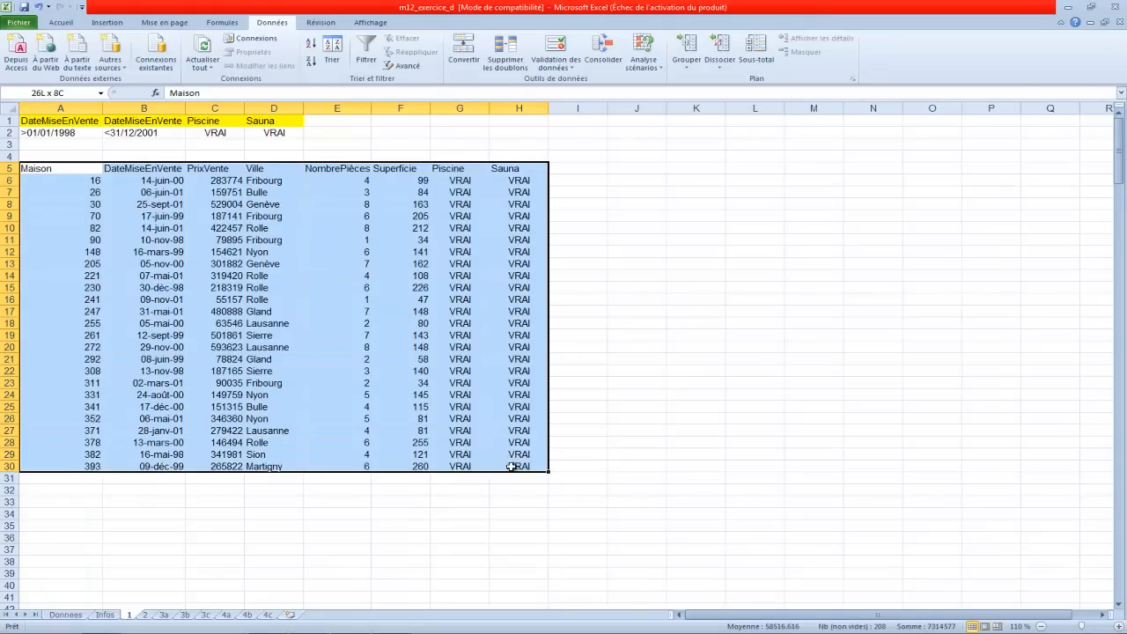
left_click(331, 52)
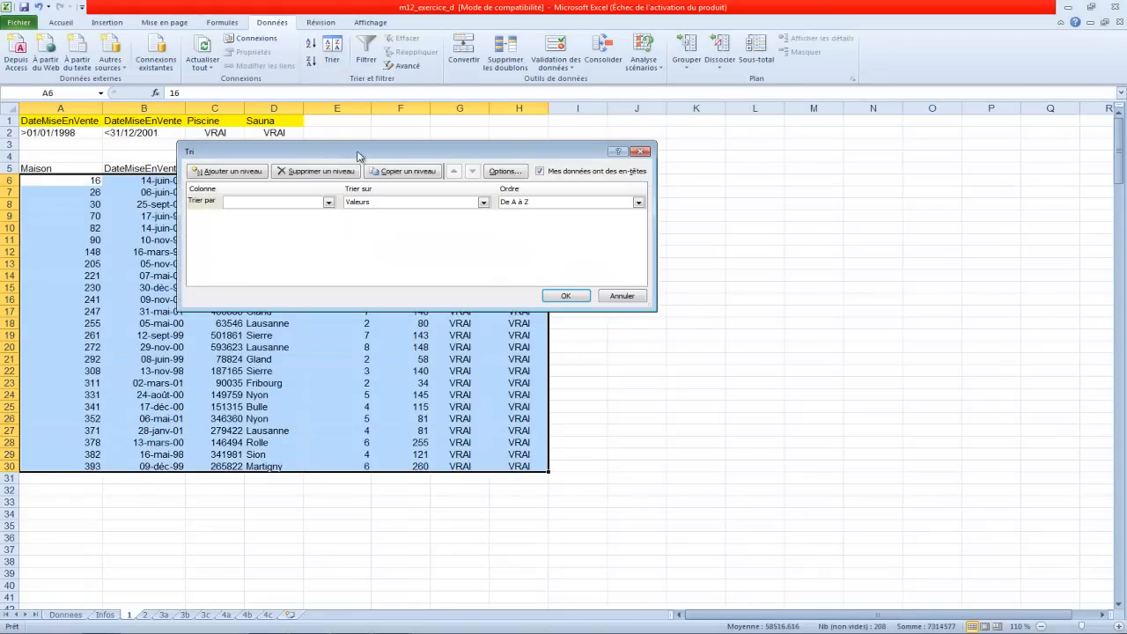
left_click(330, 202)
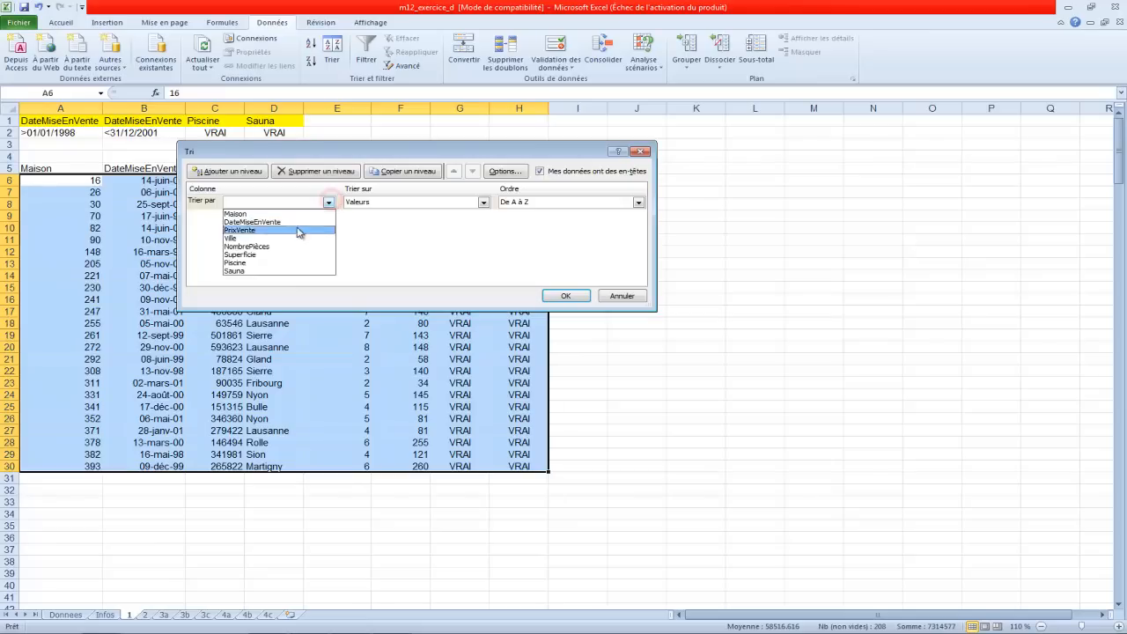
left_click(266, 255)
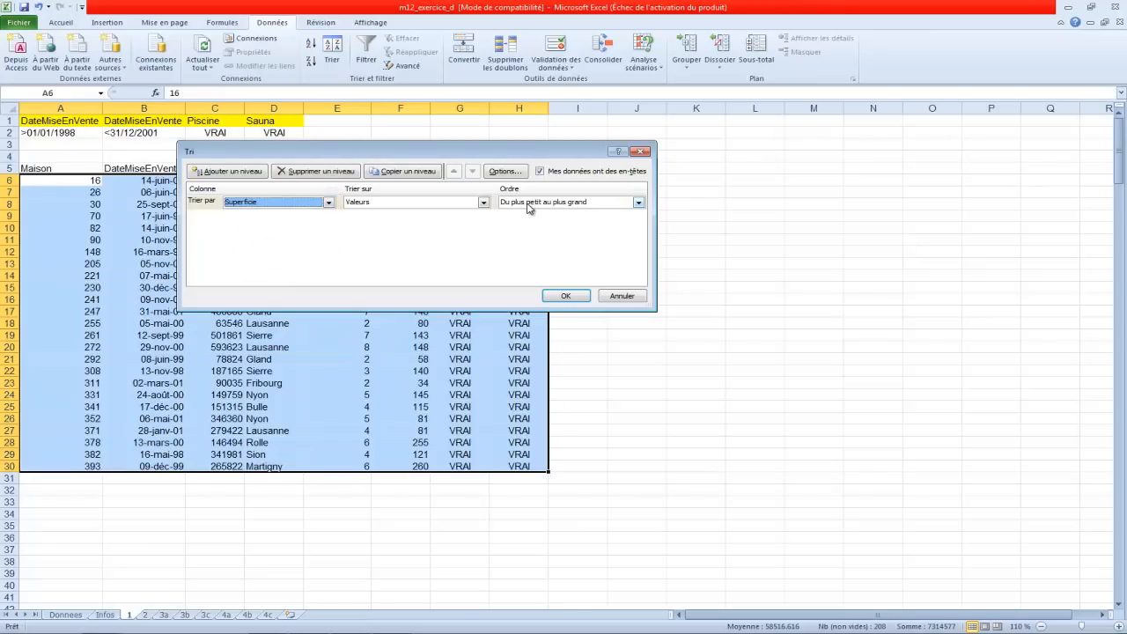
left_click(564, 297)
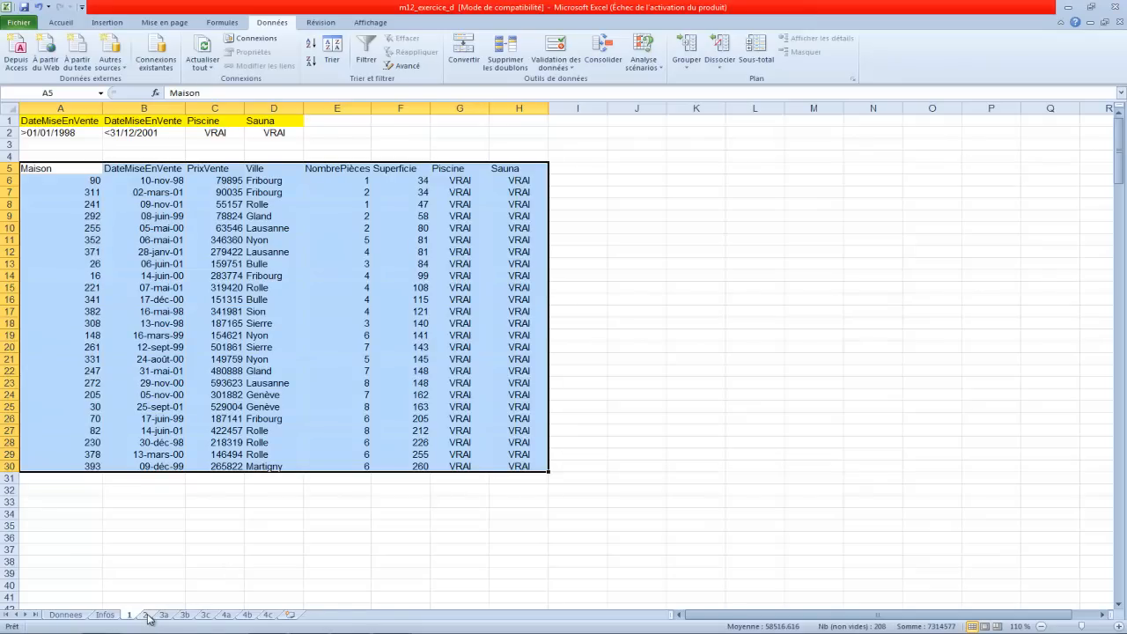
Step: Check exercise 2 on the Infos sheet and enter <250000 as the PrixVente criterion in cell A2 of sheet 2
left_click(112, 616)
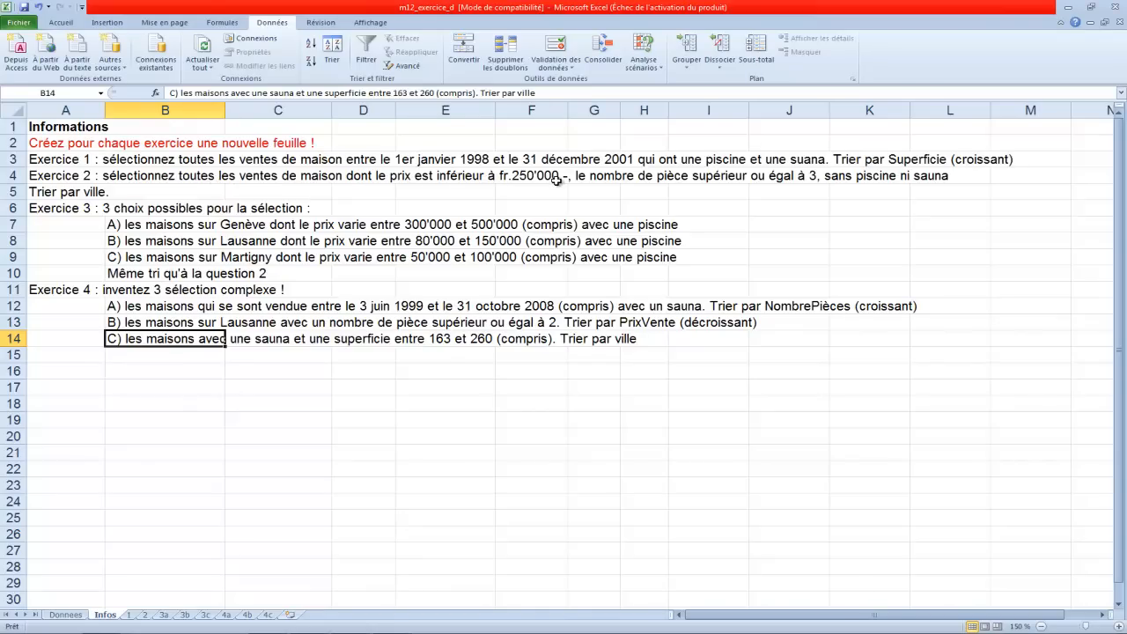
left_click(146, 616)
left_click(58, 132)
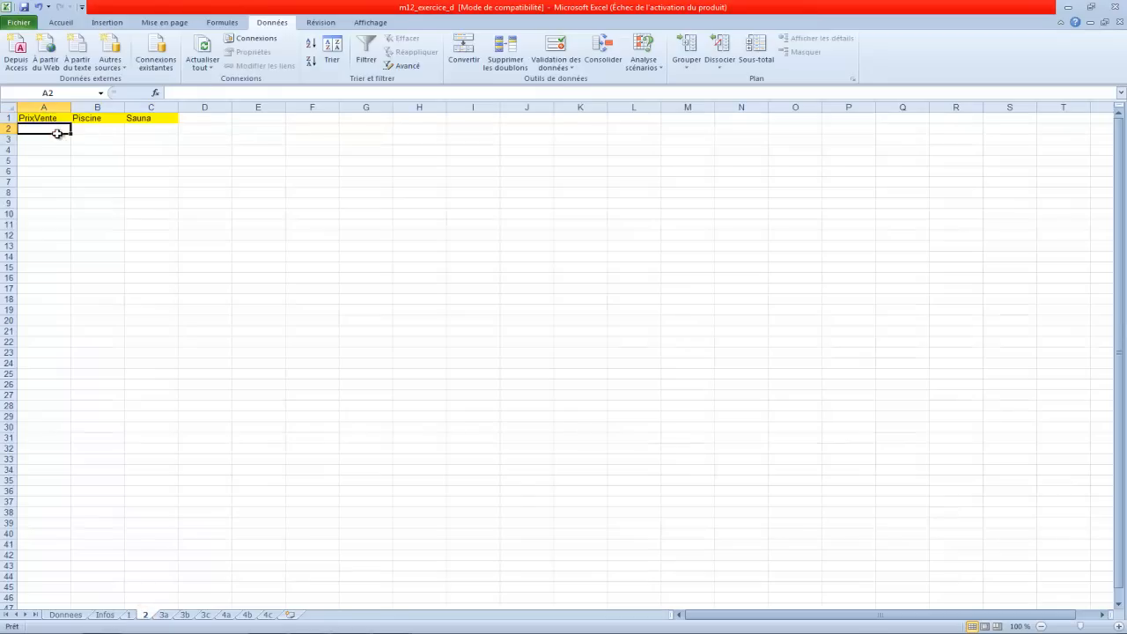
type("<25000")
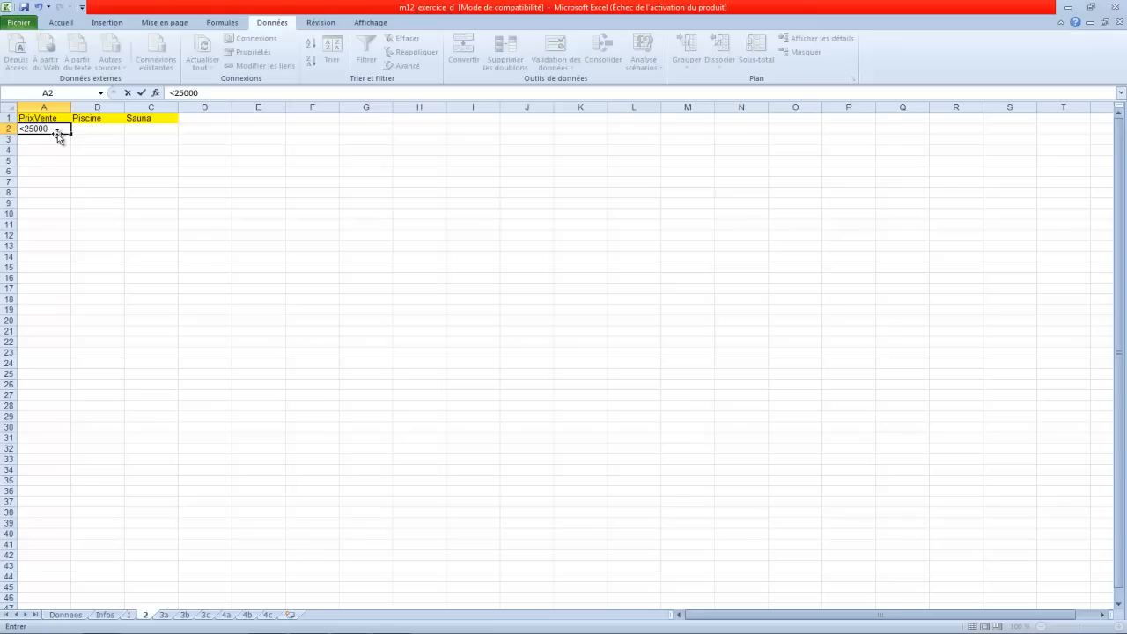
key("Tab")
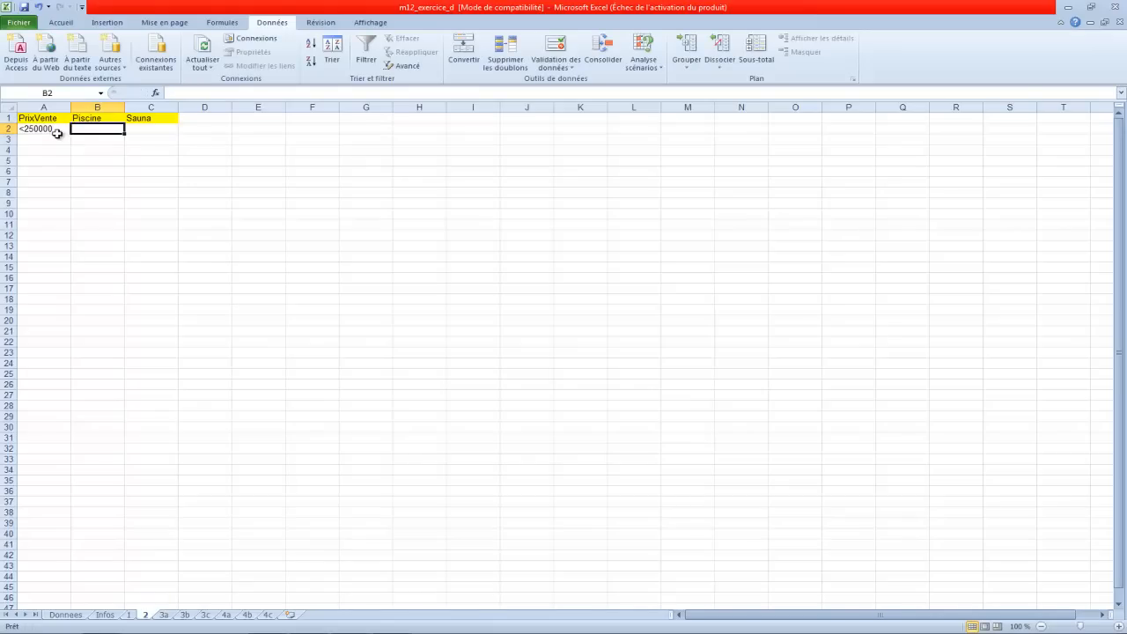
Step: Recheck the exercise 2 conditions on the Infos sheet and insert an empty column before Piscine on sheet 2
left_click(107, 613)
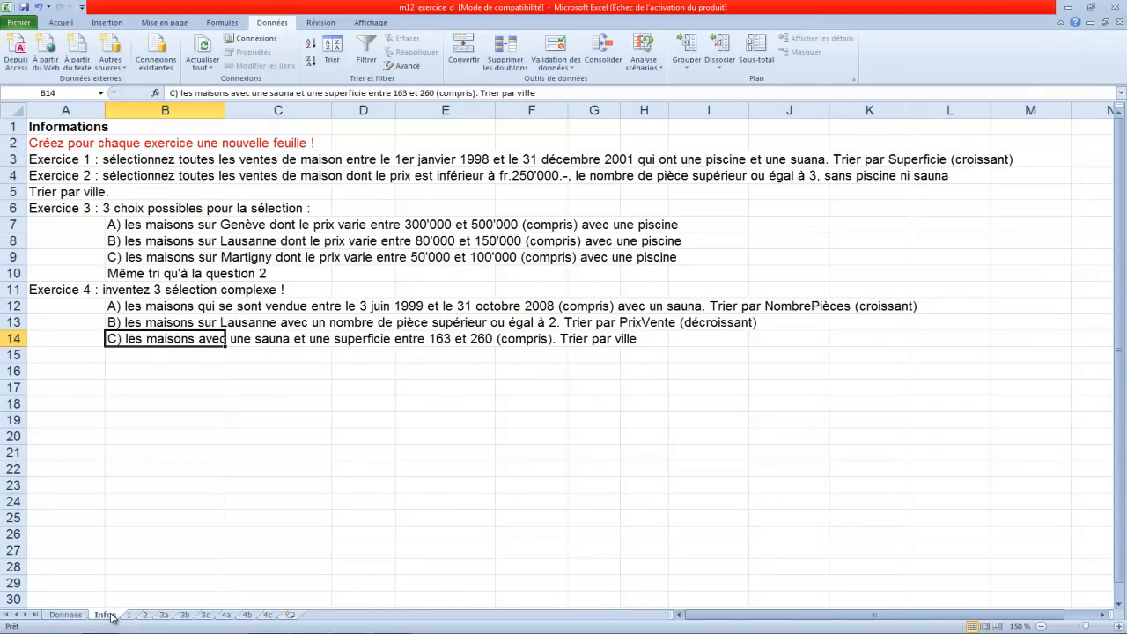
left_click(144, 614)
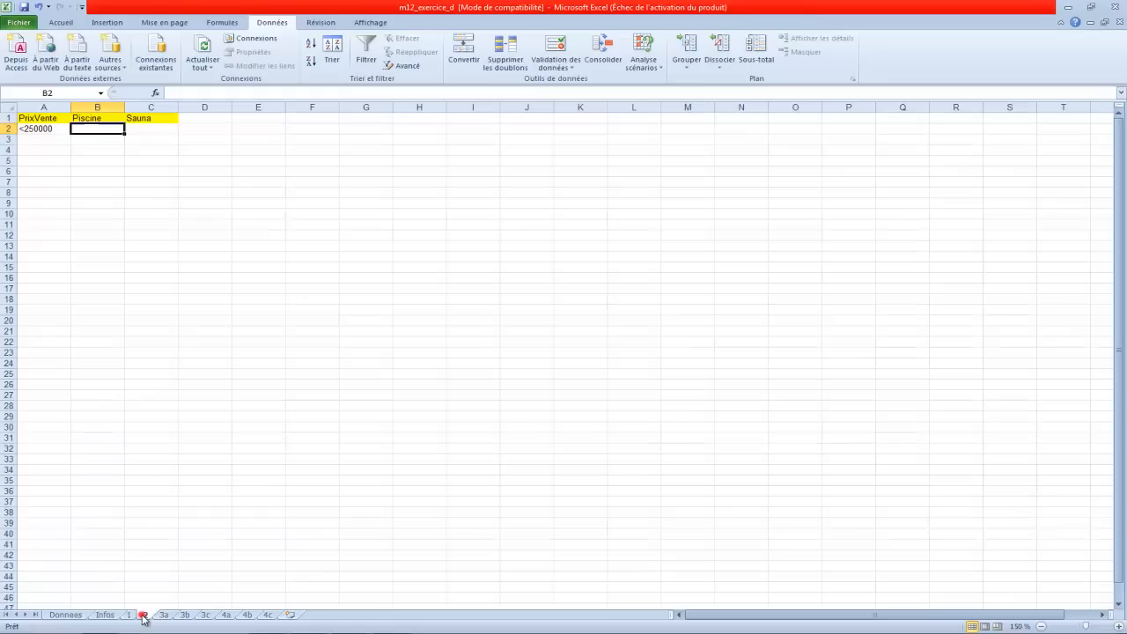
left_click(112, 616)
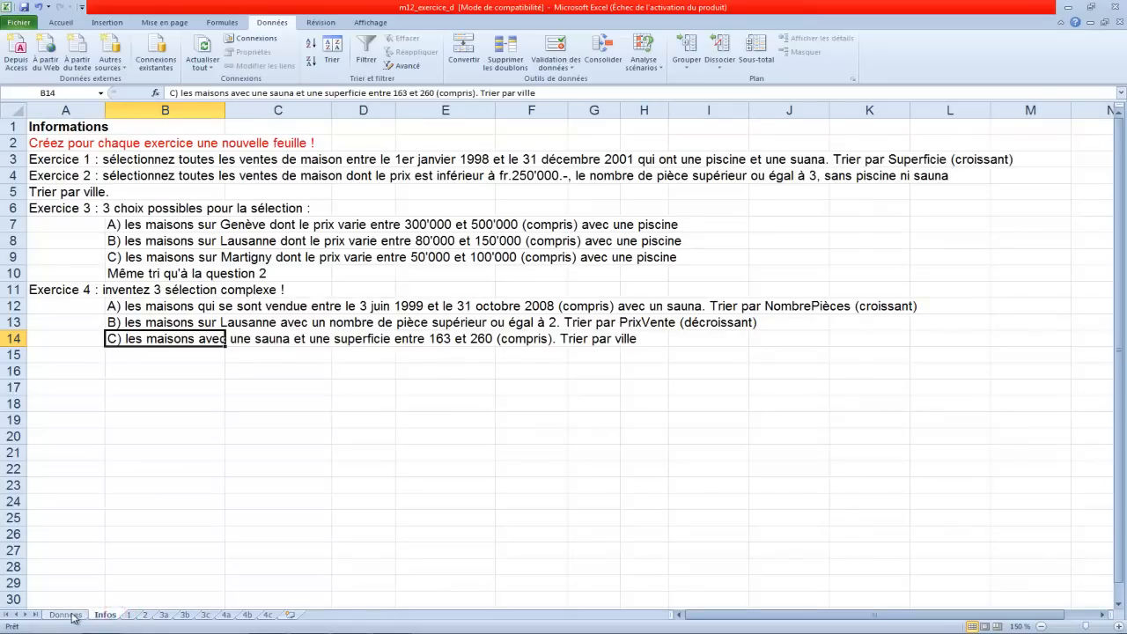
left_click(85, 615)
left_click(104, 614)
left_click(146, 614)
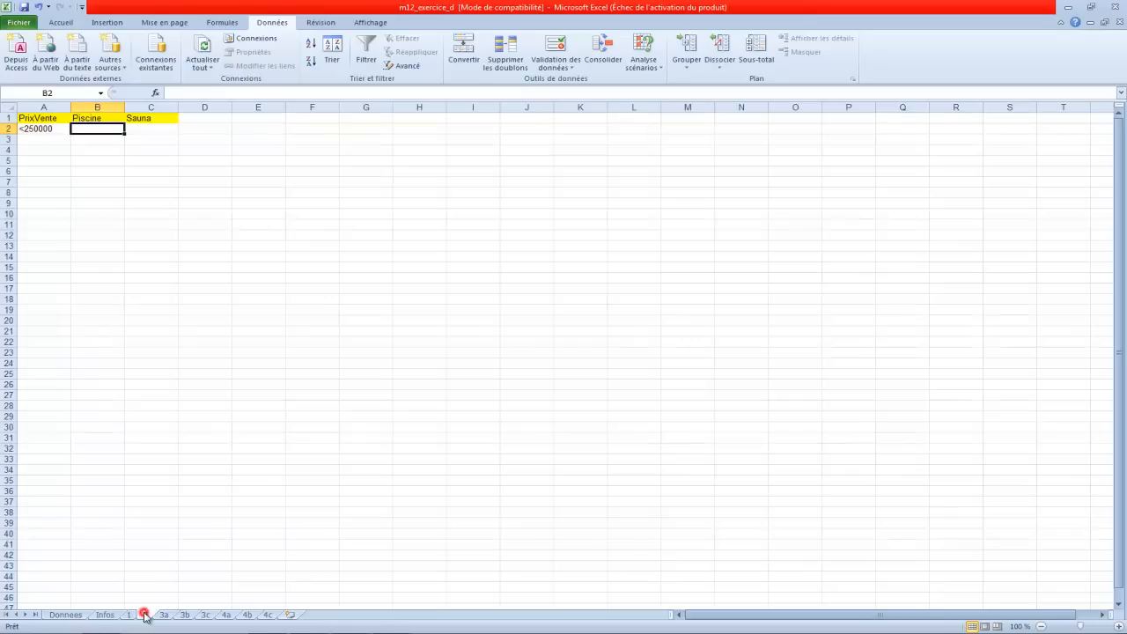
left_click(97, 106)
right_click(97, 108)
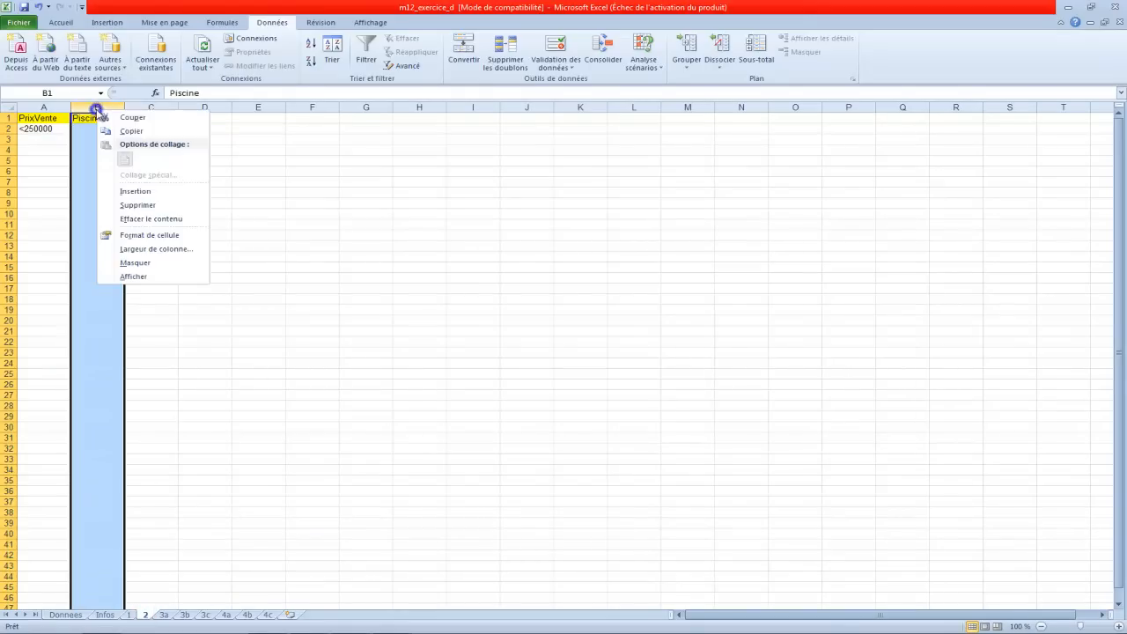
left_click(135, 191)
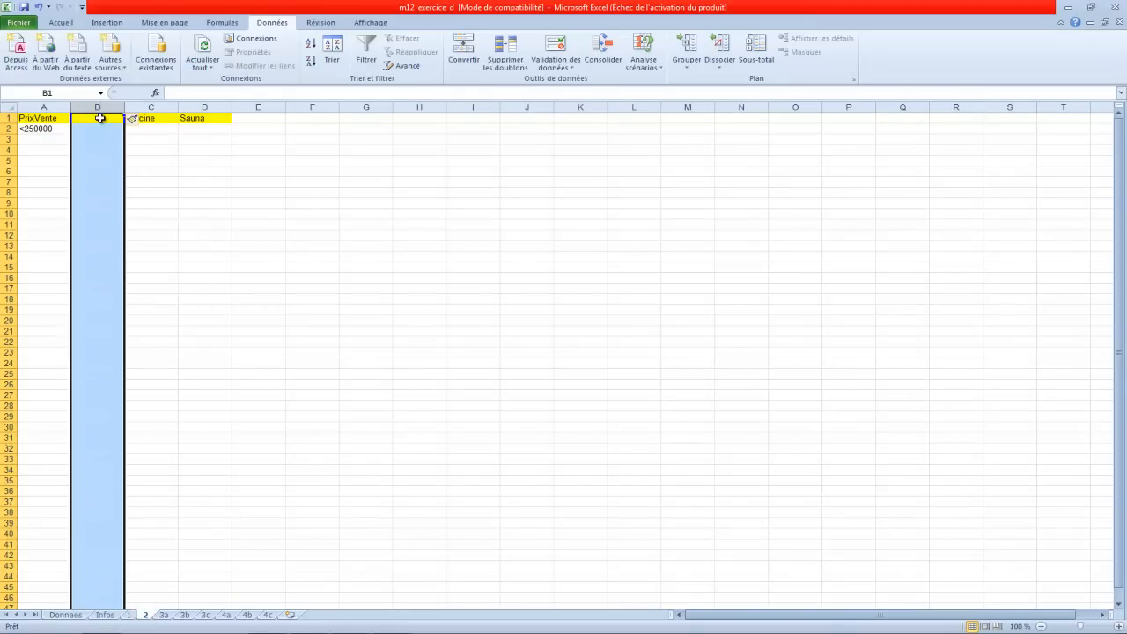
Step: Copy the NombrePièces heading from the Donnees sheet into cell B1 of sheet 2 and fit column B to its contents
left_click(65, 614)
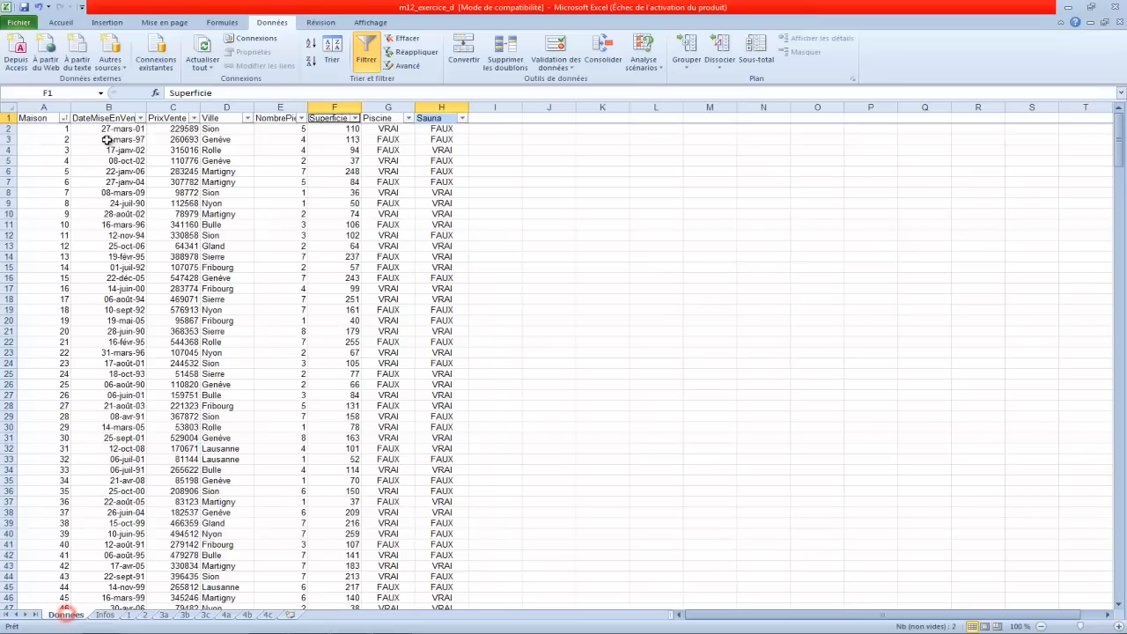
left_click(284, 118)
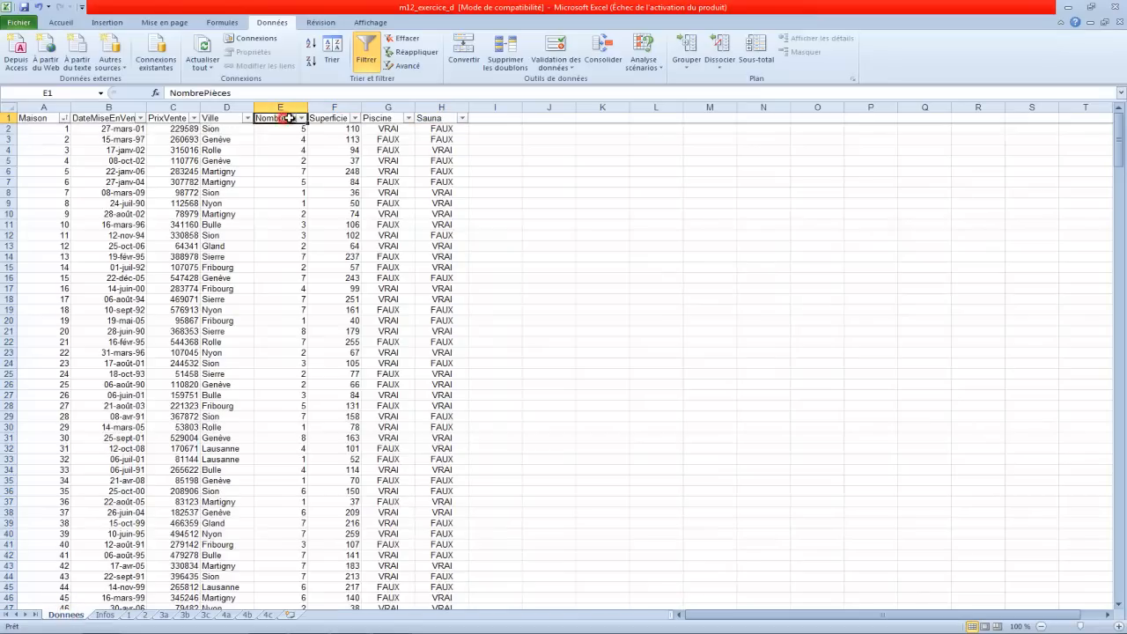
left_click(240, 91)
double_click(188, 95)
key("ctrl+c")
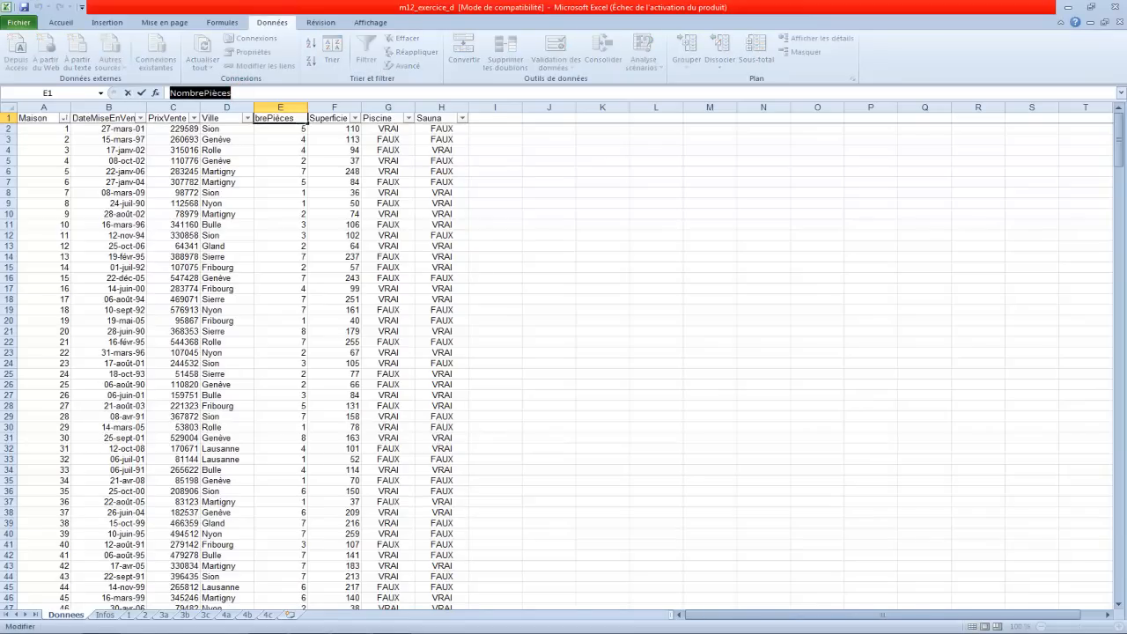
left_click(104, 614)
left_click(146, 614)
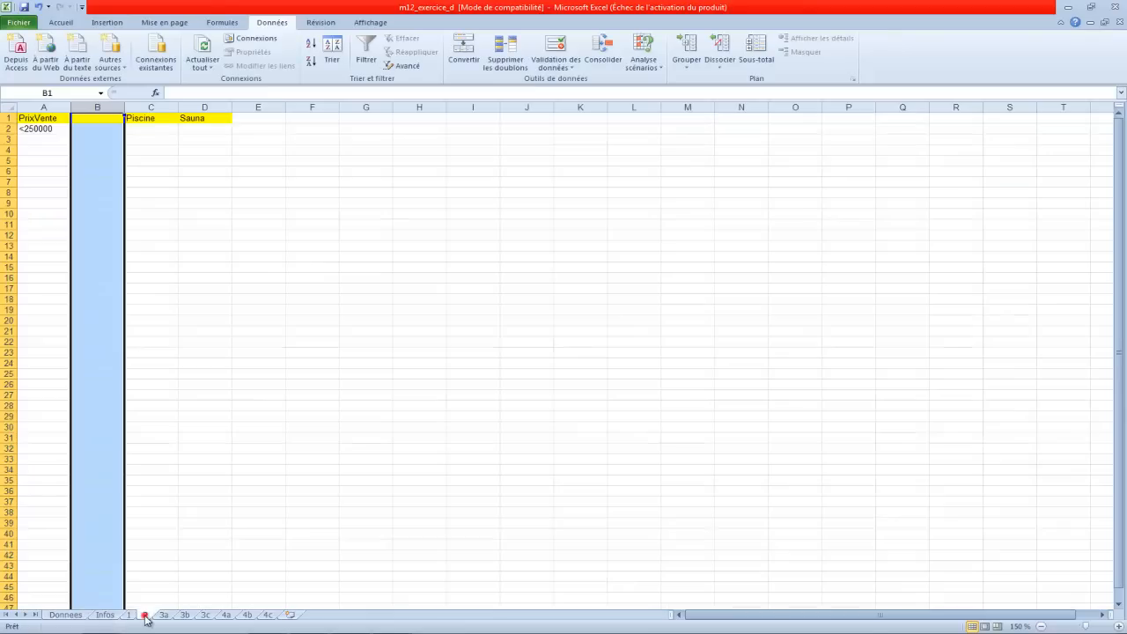
left_click(112, 119)
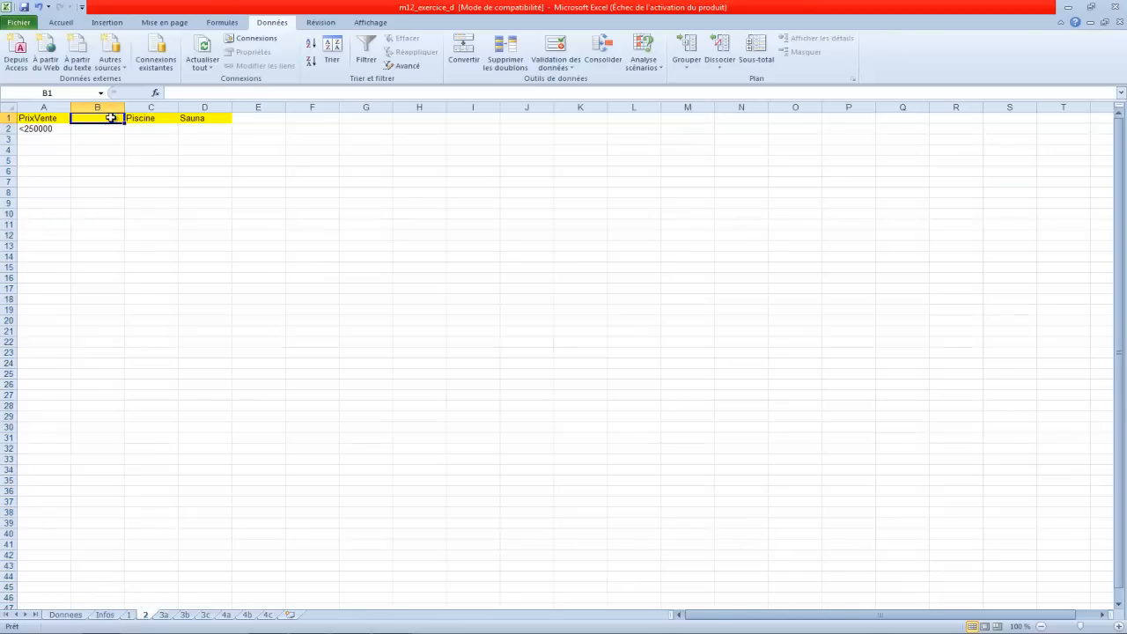
key("ctrl+v")
left_click(149, 173)
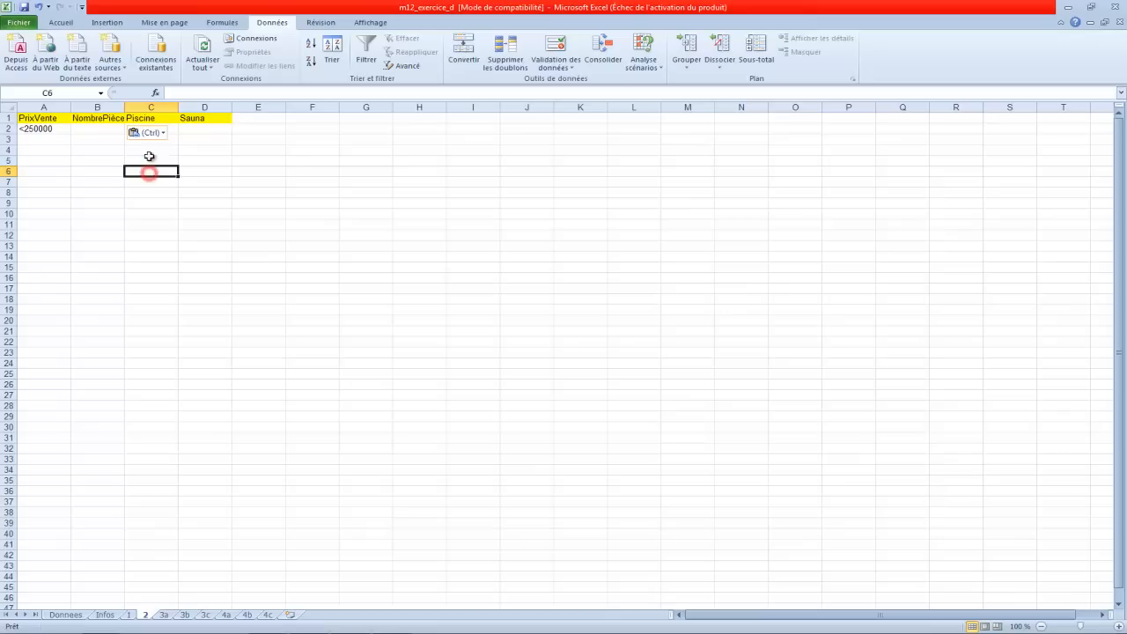
double_click(128, 106)
Step: Check exercise 2 on the Infos sheet and enter >=3 as the NombrePièces criterion in cell B2 of sheet 2
left_click(118, 131)
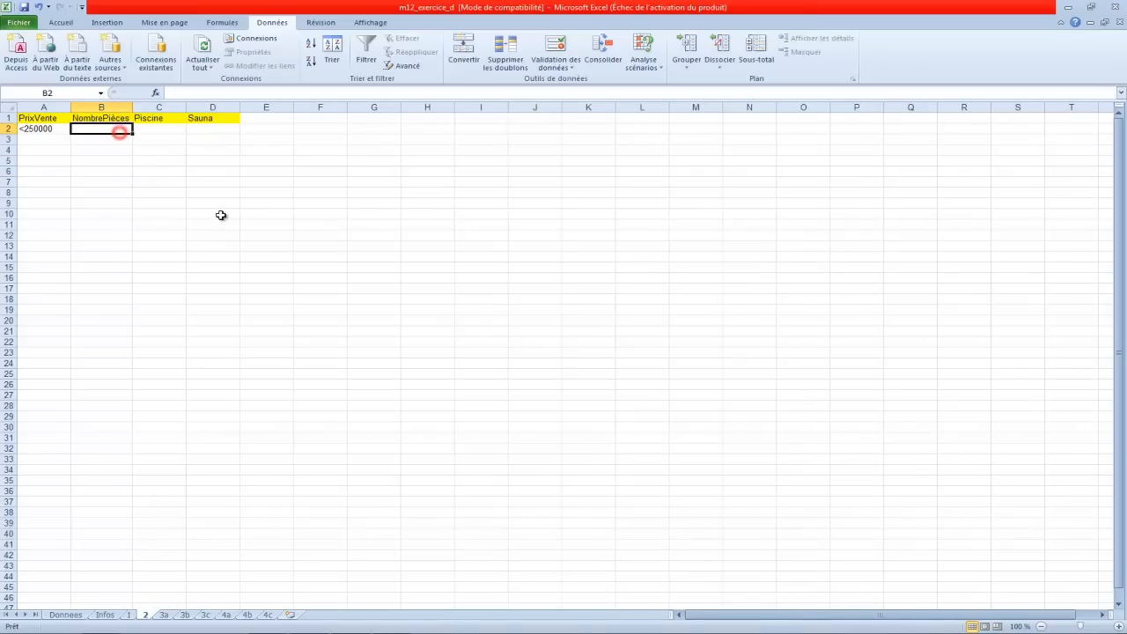
left_click(106, 615)
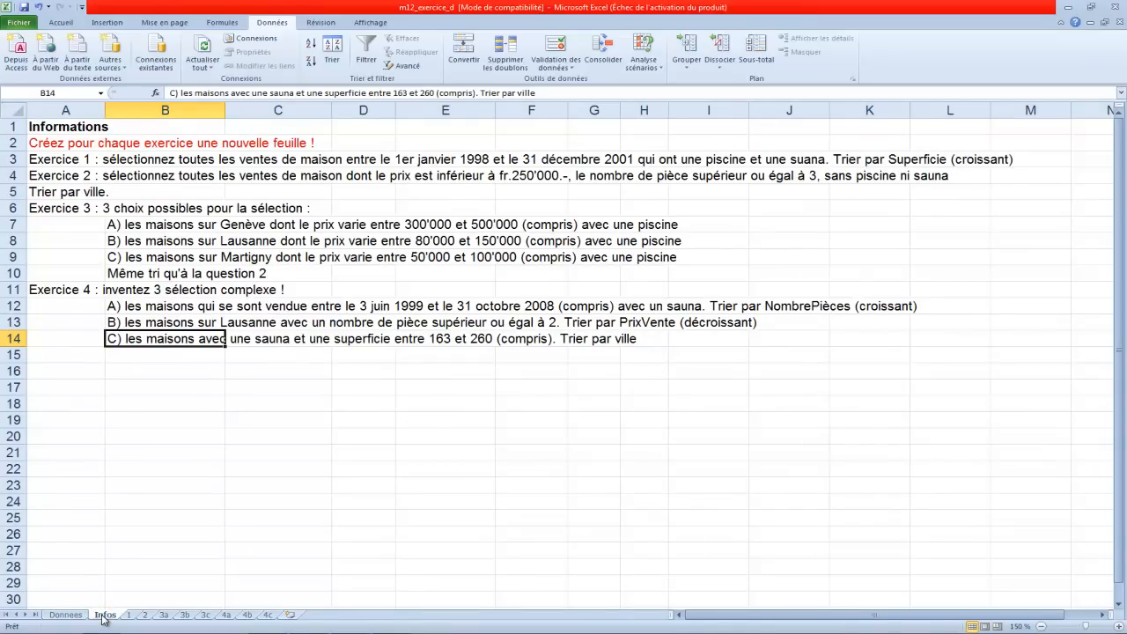
left_click(70, 614)
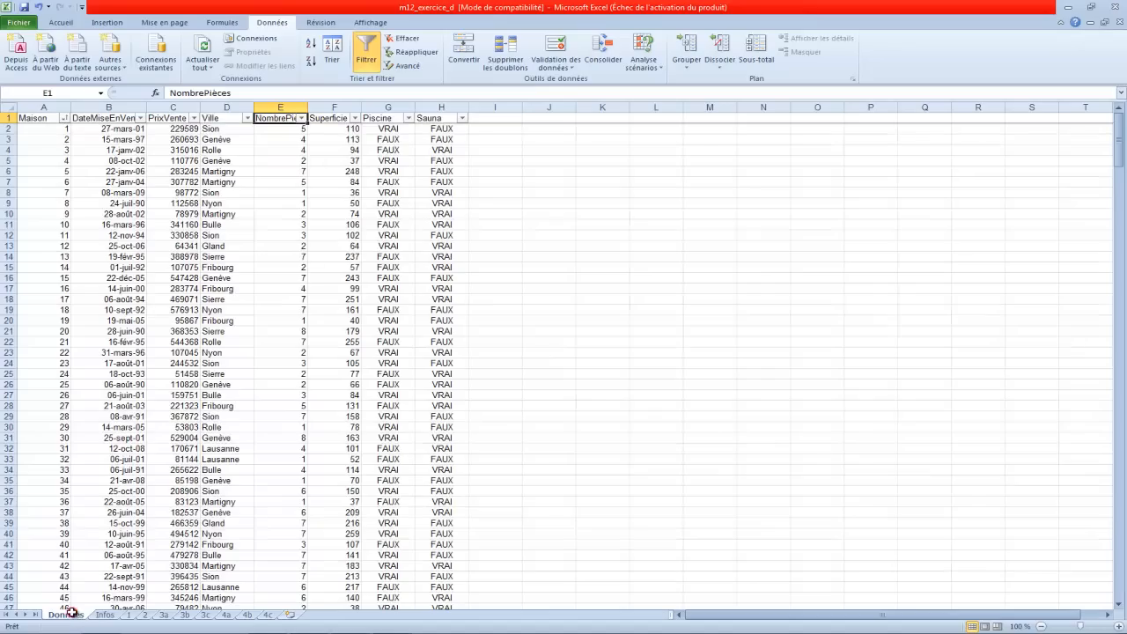
left_click(145, 615)
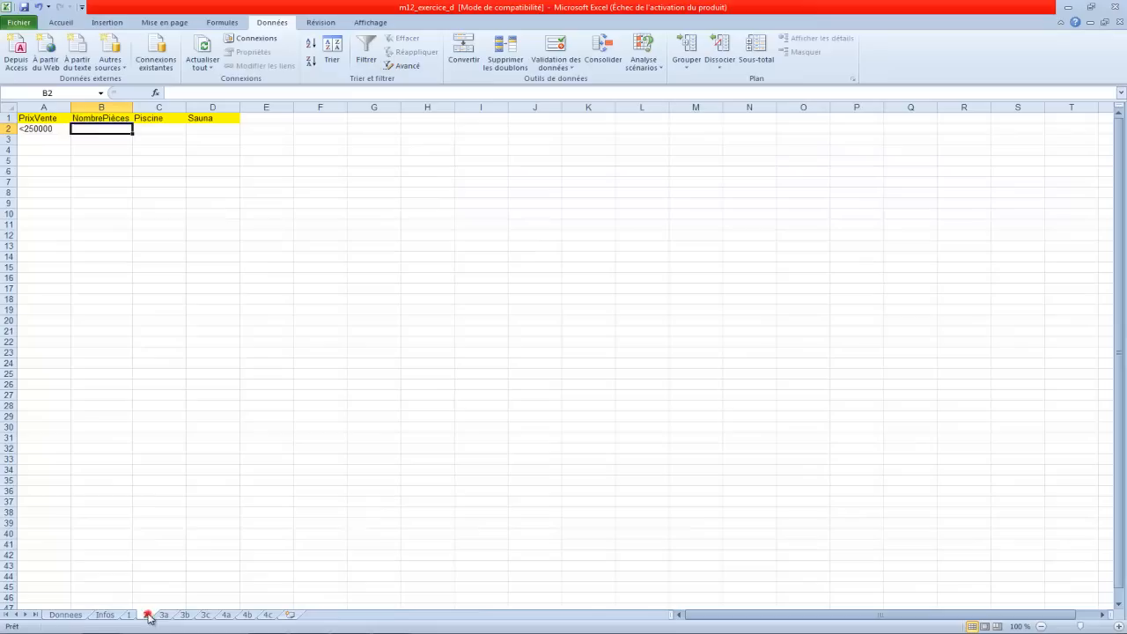
left_click(96, 131)
type(">")
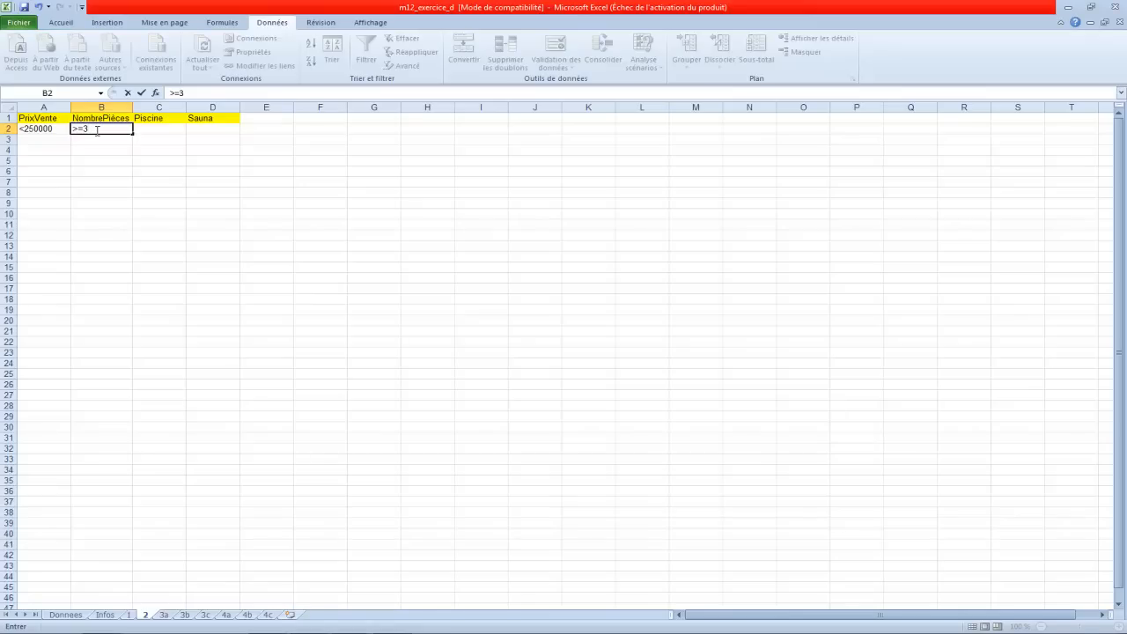
type("=3")
key("Return")
Step: Recheck exercise 2 on the Infos sheet and enter FAUX as the Piscine and Sauna criteria in cells C2 and D2 of sheet 2
left_click(164, 127)
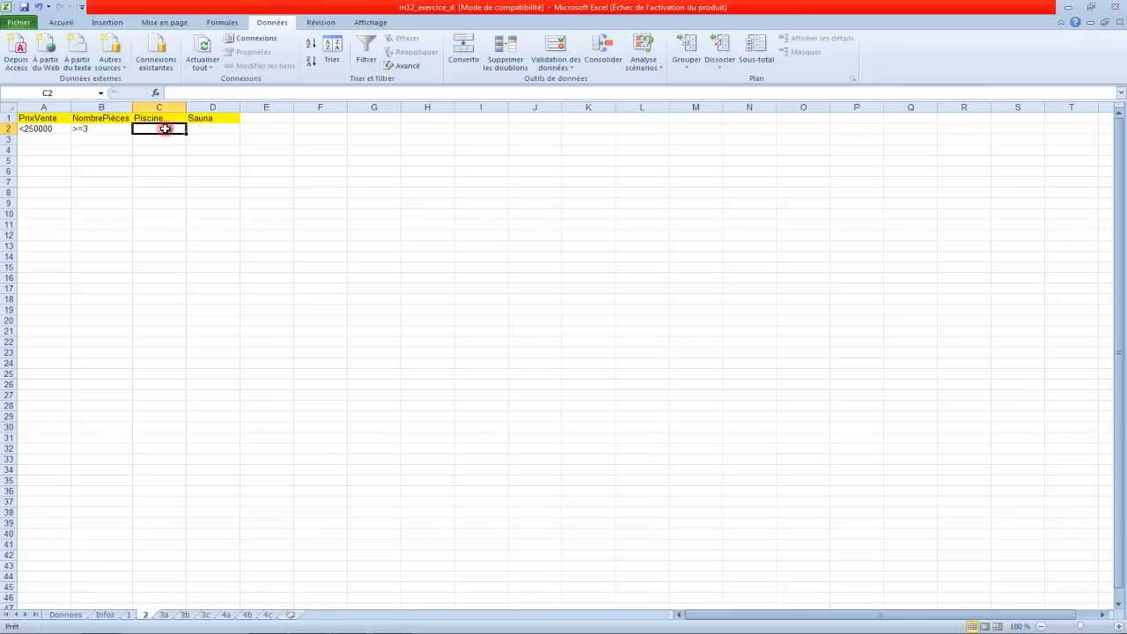
left_click(99, 616)
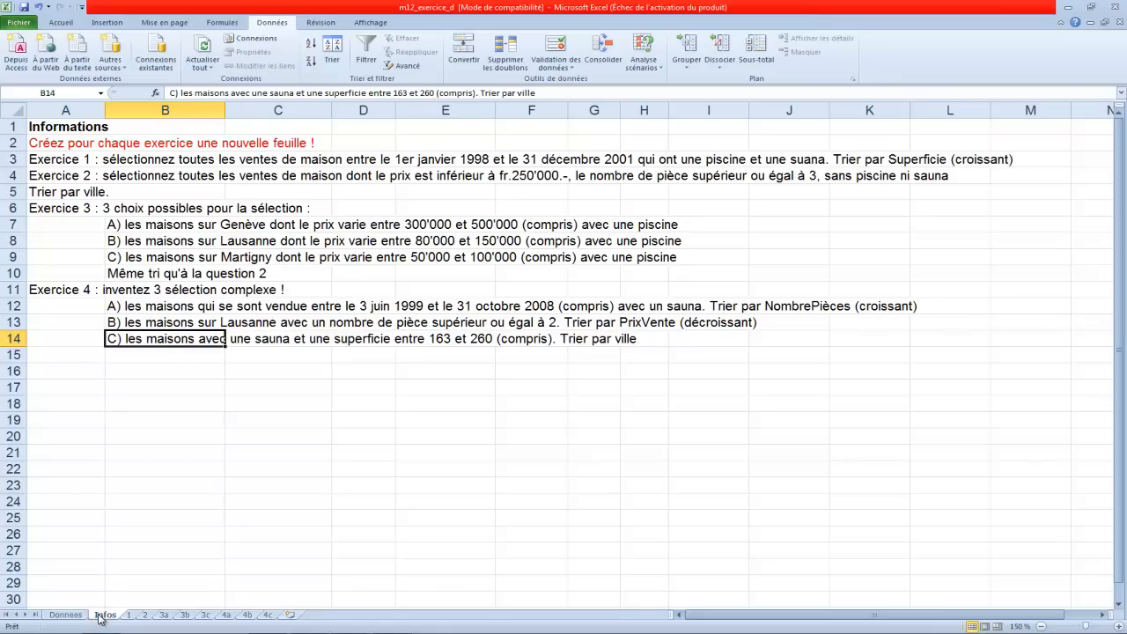
left_click(81, 615)
left_click(105, 615)
left_click(131, 615)
left_click(145, 614)
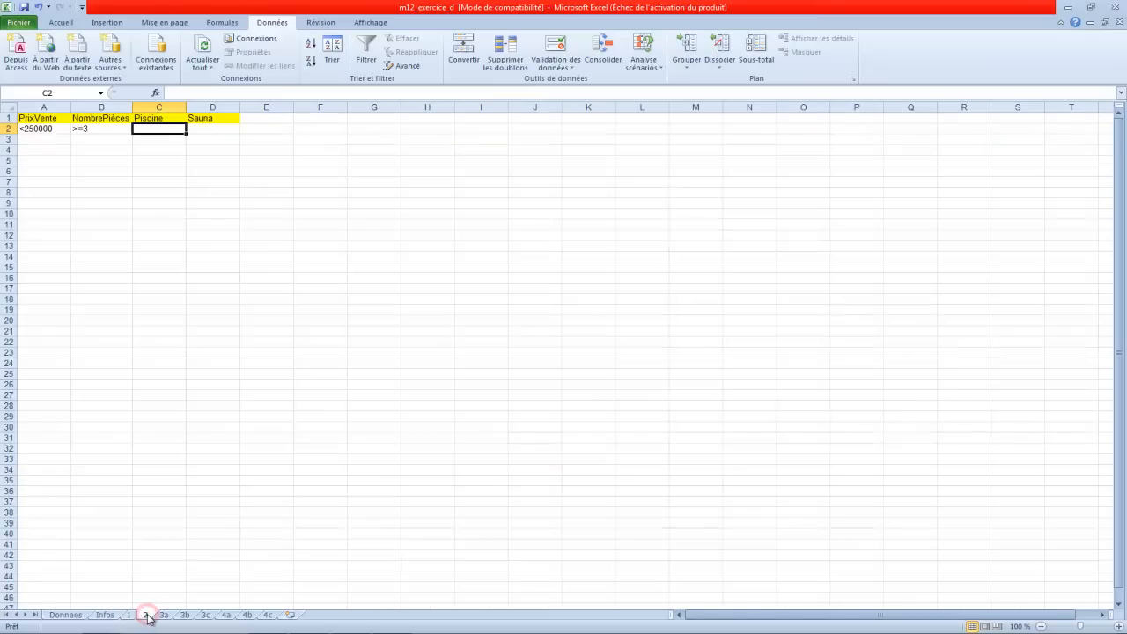
left_click(129, 615)
left_click(106, 615)
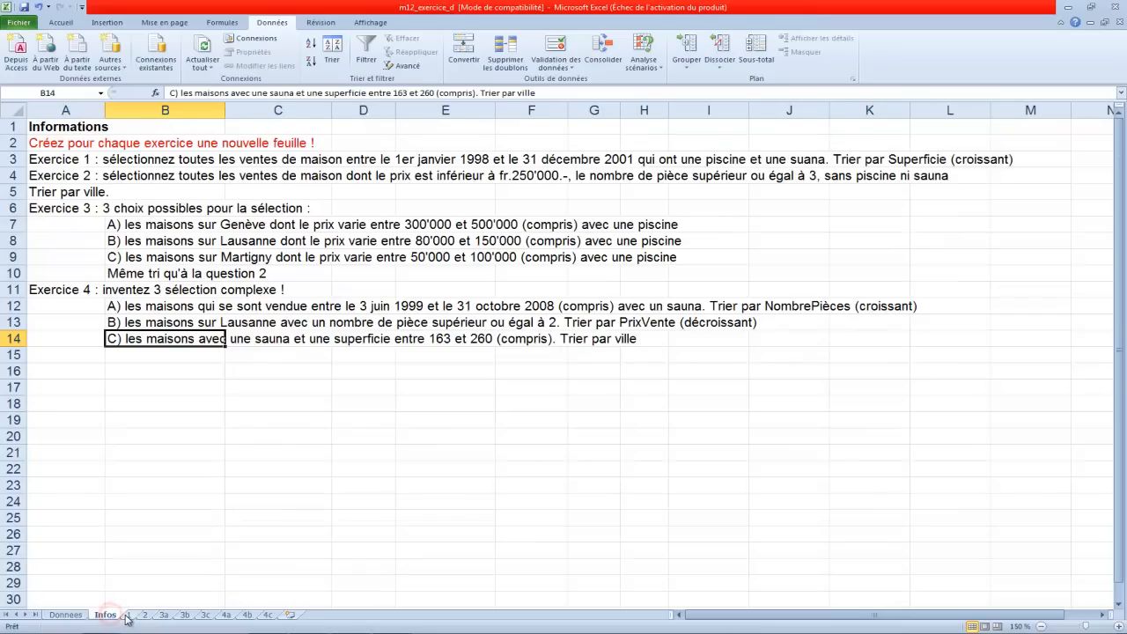
left_click(146, 614)
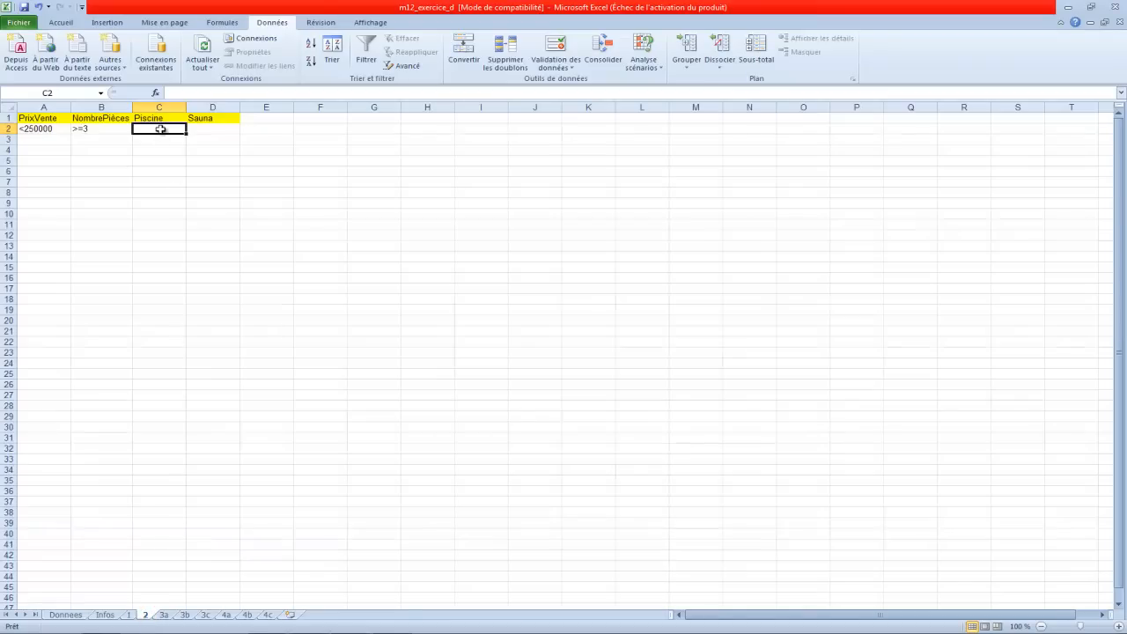
type("FA")
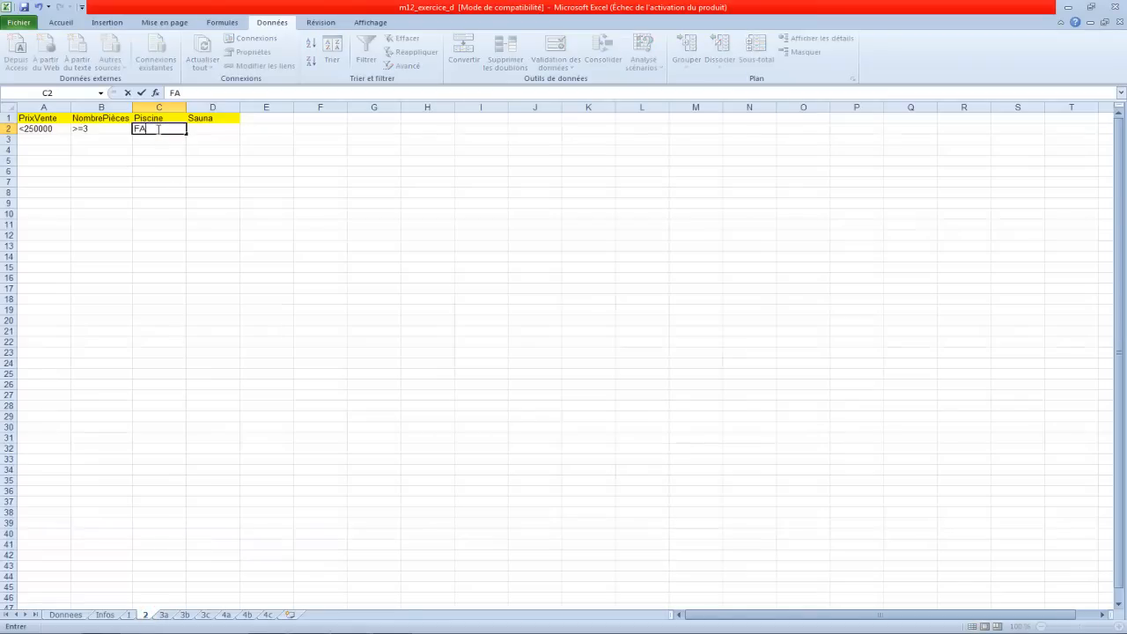
type("UX")
key("Tab")
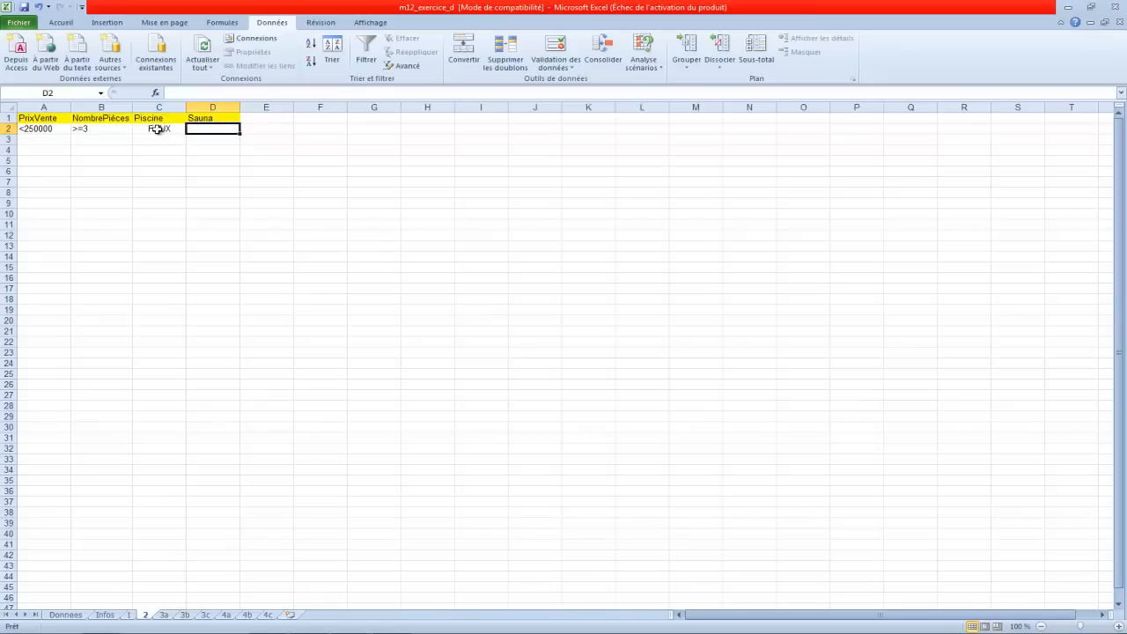
type("F")
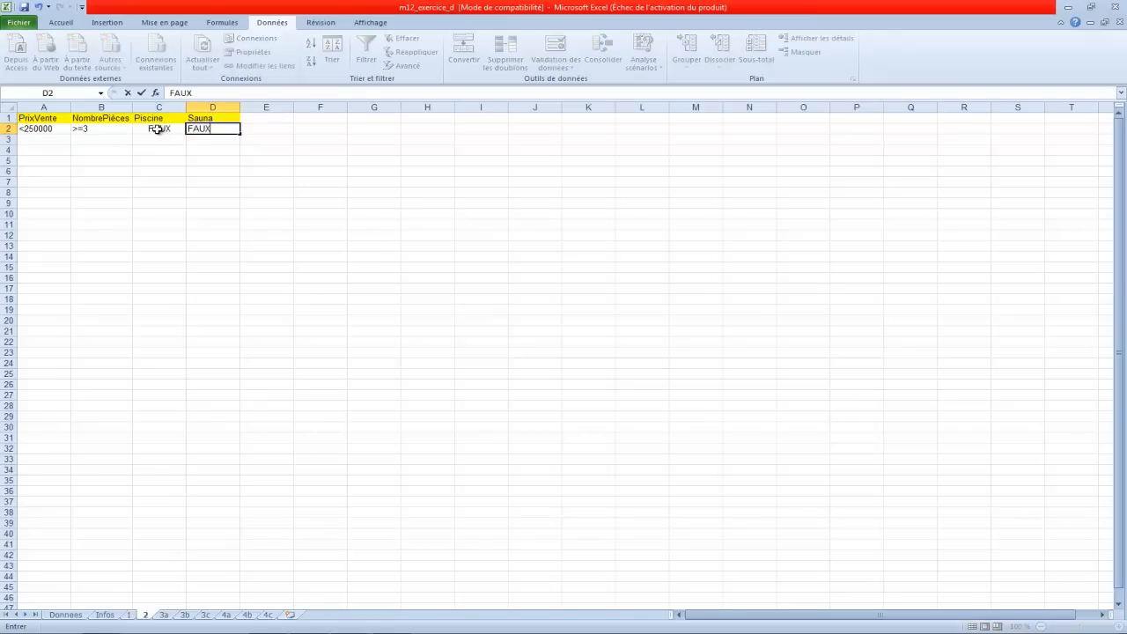
type("AUX")
key("Return")
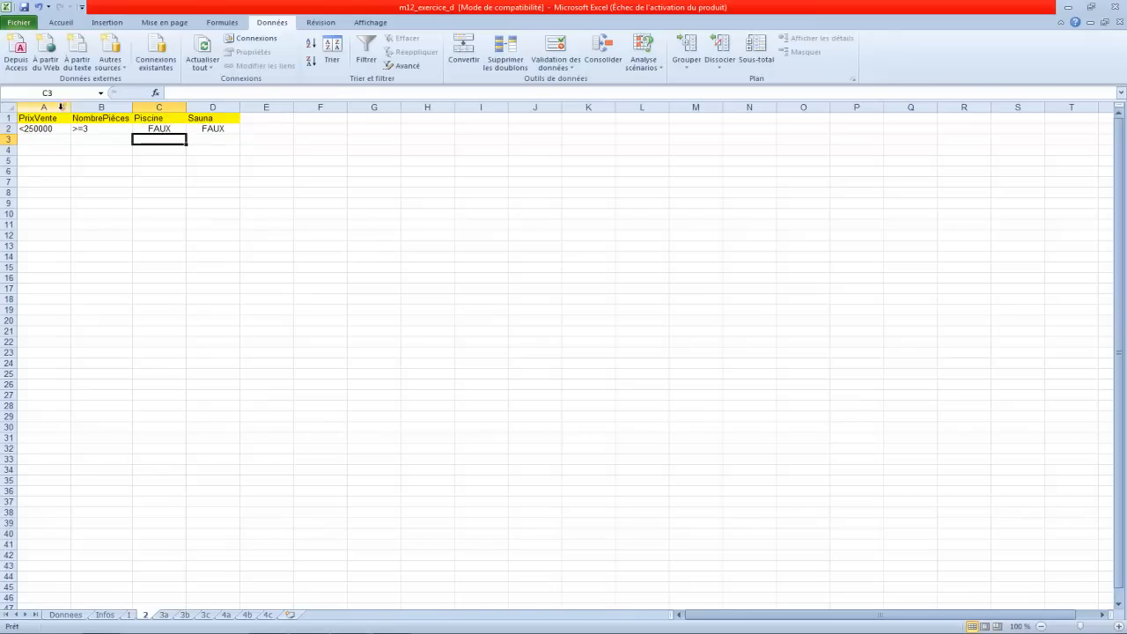
Step: Start an advanced filter on sheet 2 that copies to another location, with columns A:H of Donnees as the list range
left_click_drag(53, 117, 208, 128)
left_click(402, 66)
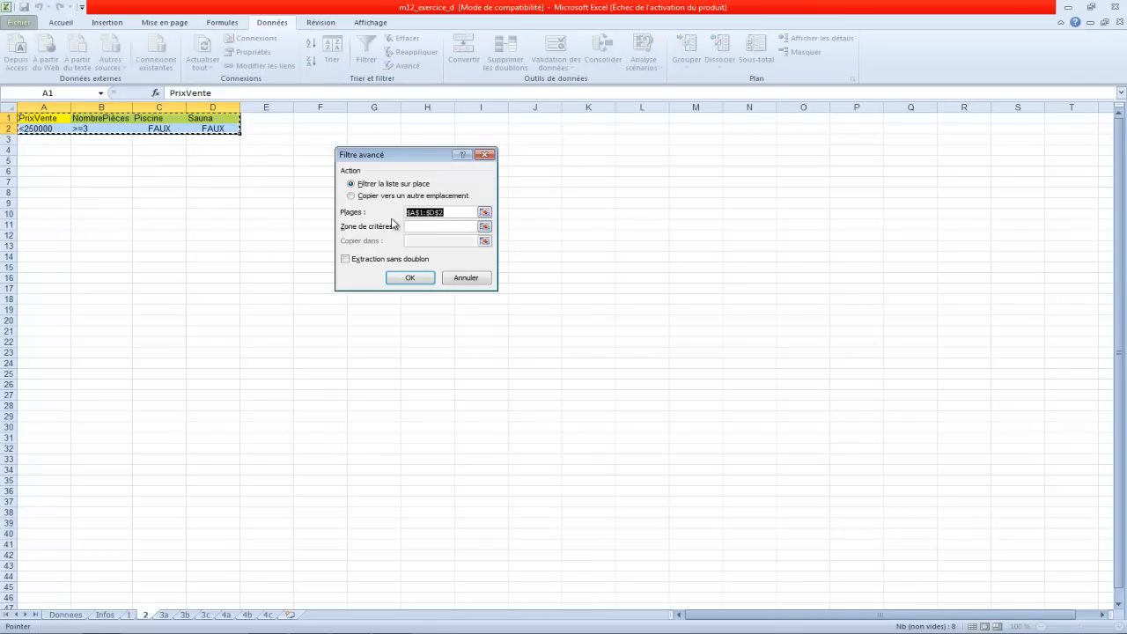
left_click(363, 195)
left_click_drag(438, 213, 406, 212)
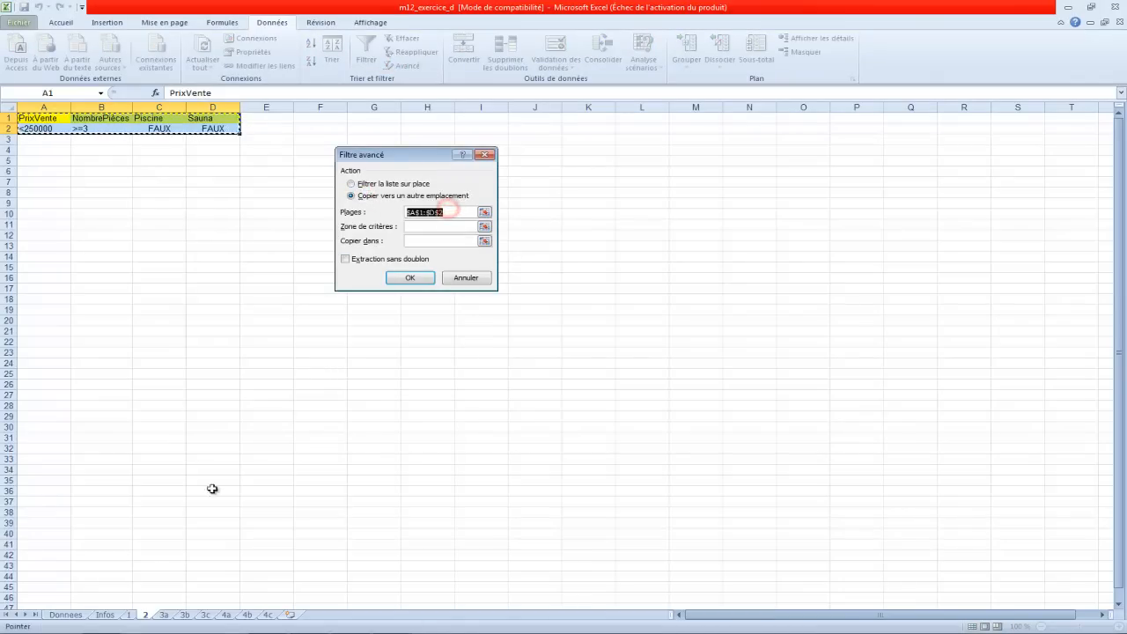
left_click(65, 615)
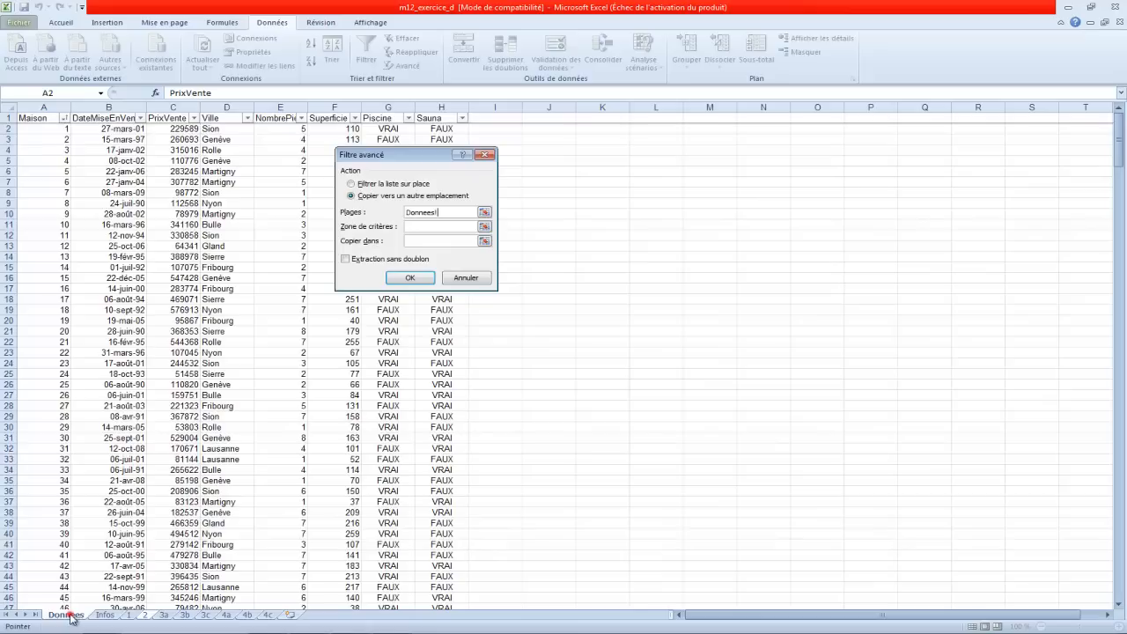
left_click_drag(54, 106, 441, 106)
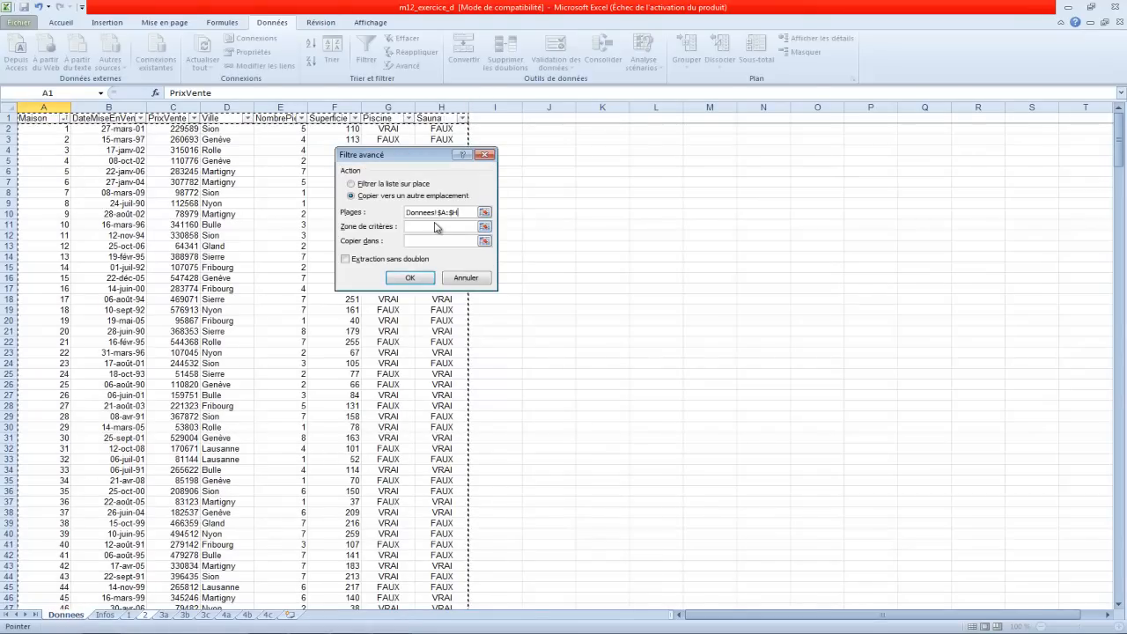
Step: Set the filter's criteria range to A1:D2 and its destination to A5 on sheet 2, and extract the records without duplicates
left_click(435, 227)
left_click_drag(65, 117, 224, 131)
left_click(421, 241)
left_click(49, 164)
left_click(373, 259)
left_click(411, 277)
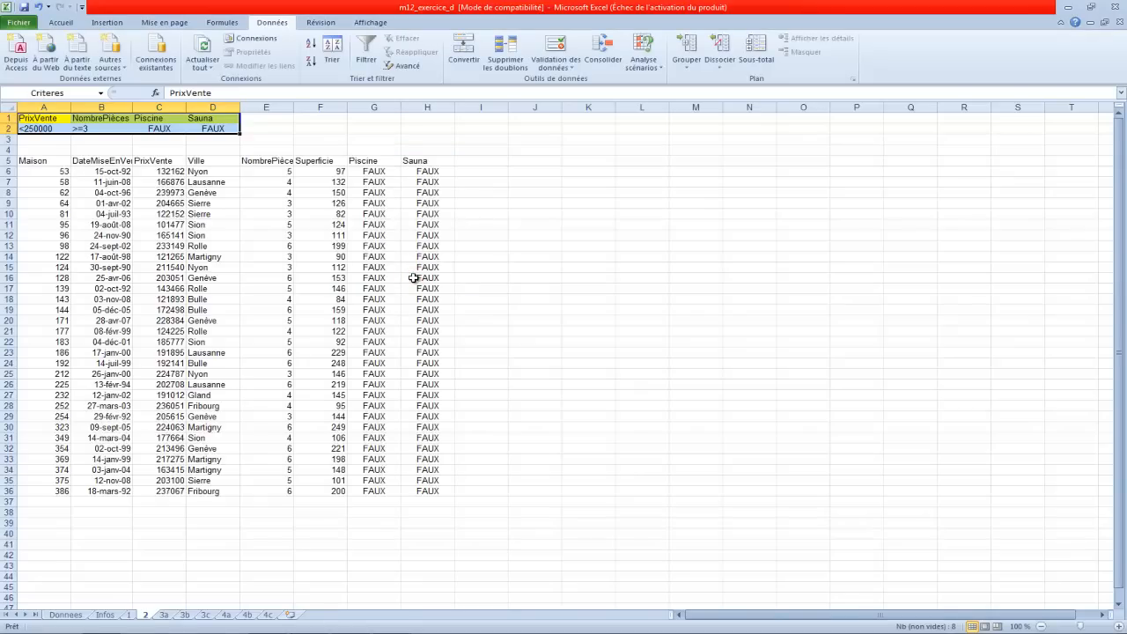
Step: Sort the extracted table A5:H36 on sheet 2 by Ville from A to Z, as the Infos sheet asks
left_click(115, 616)
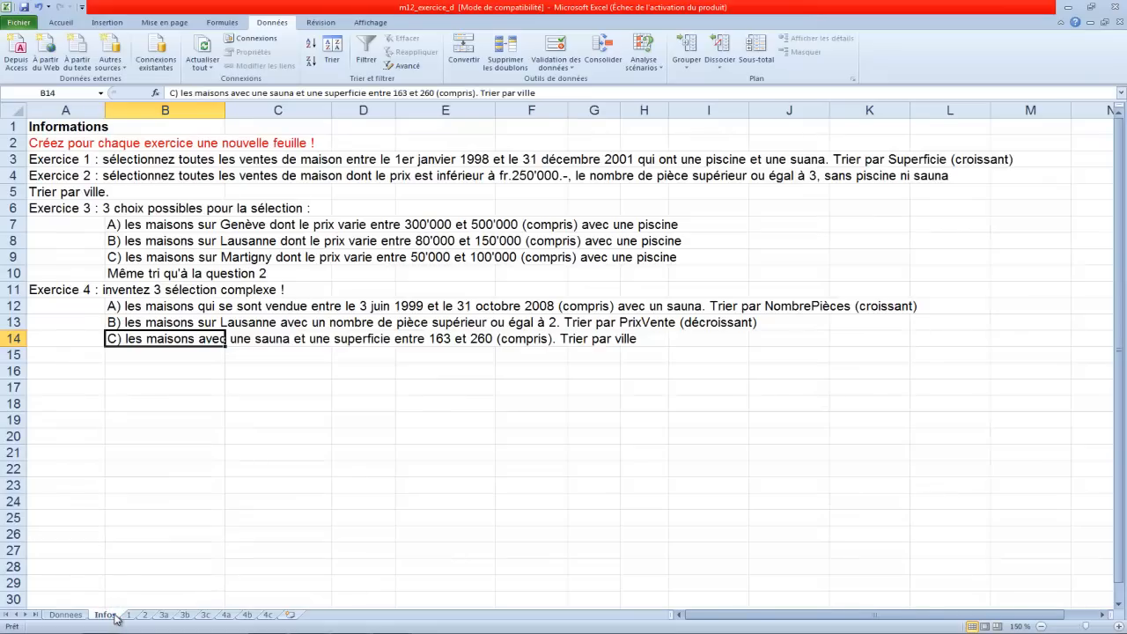
left_click(78, 615)
left_click(103, 615)
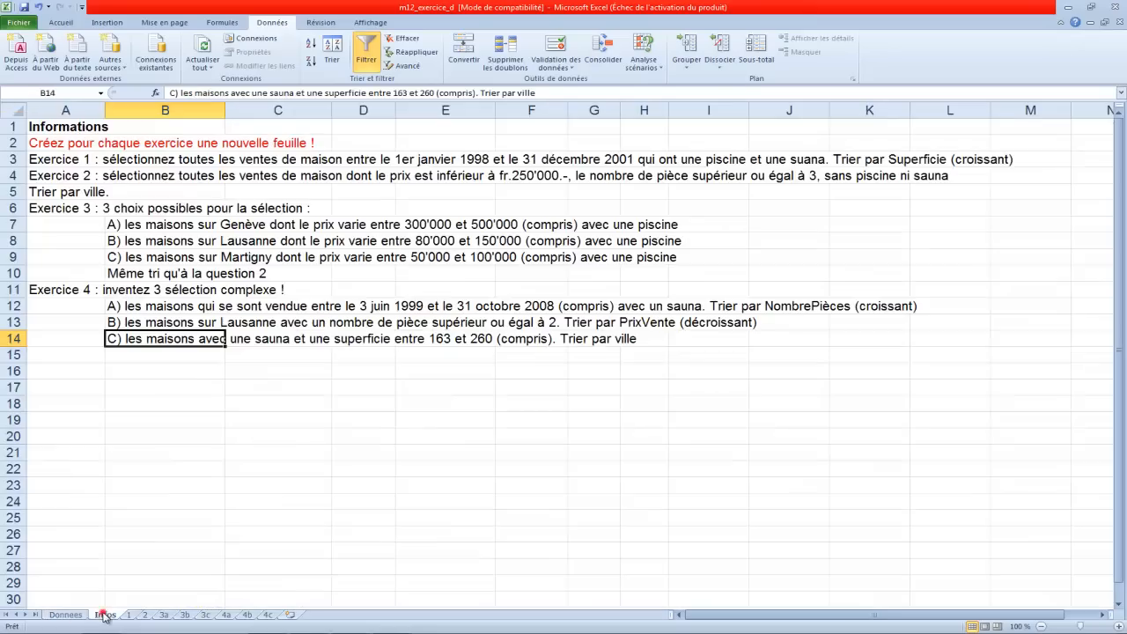
left_click(149, 616)
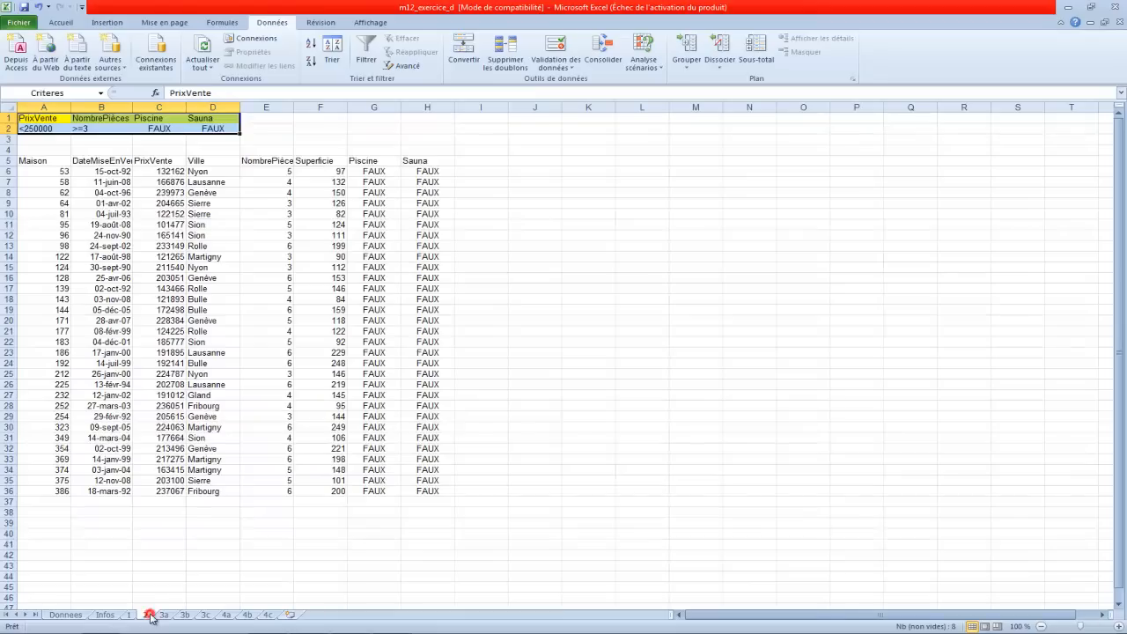
left_click_drag(37, 160, 424, 490)
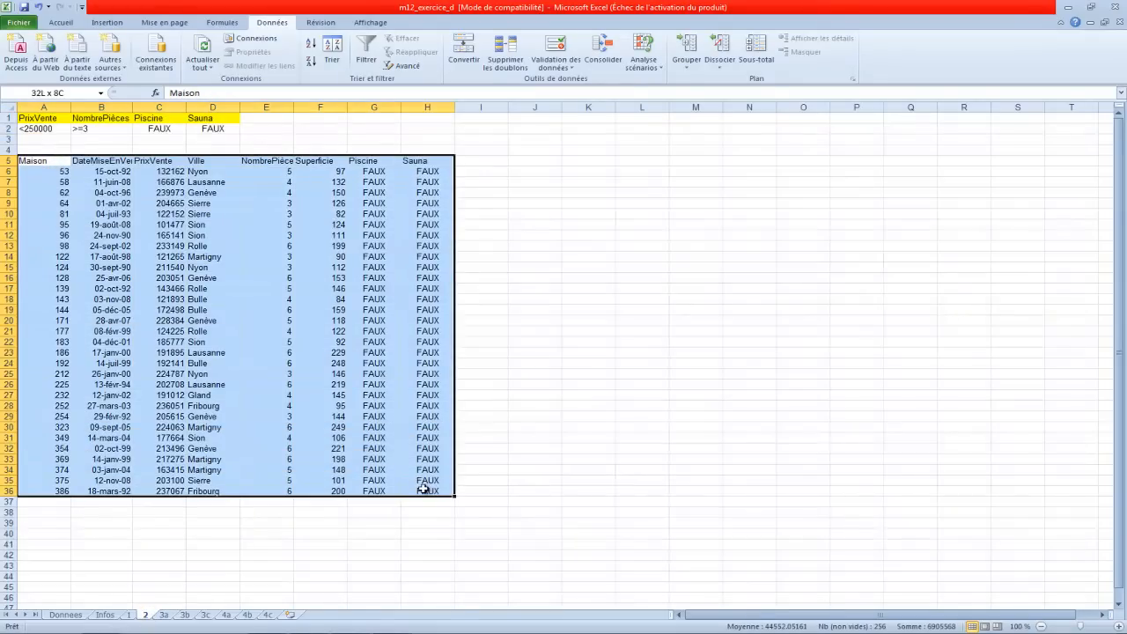
left_click(331, 53)
left_click(327, 202)
left_click(258, 237)
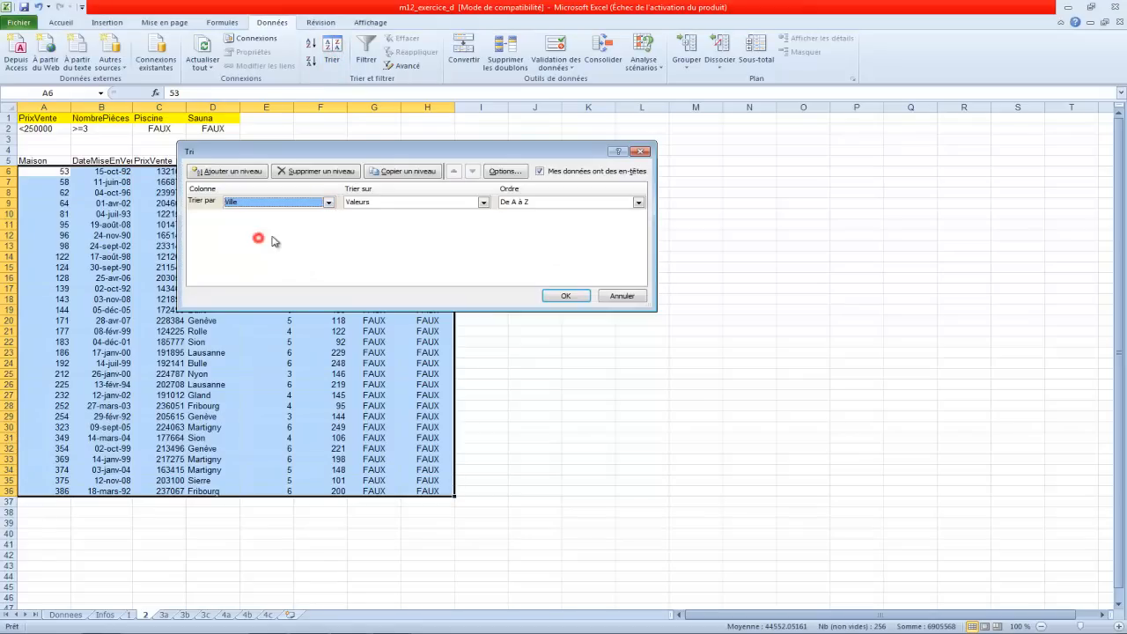
left_click(565, 296)
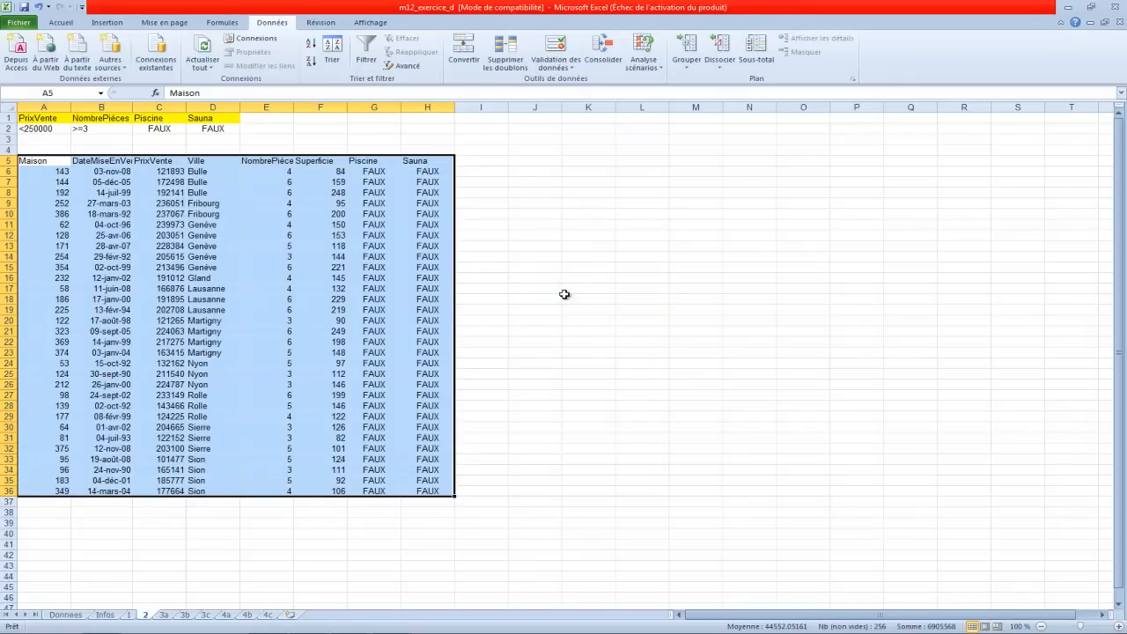
Step: Read exercise 3A on the Infos sheet and enter Genève as the Ville criterion in cell A2 of sheet 3a
left_click(164, 615)
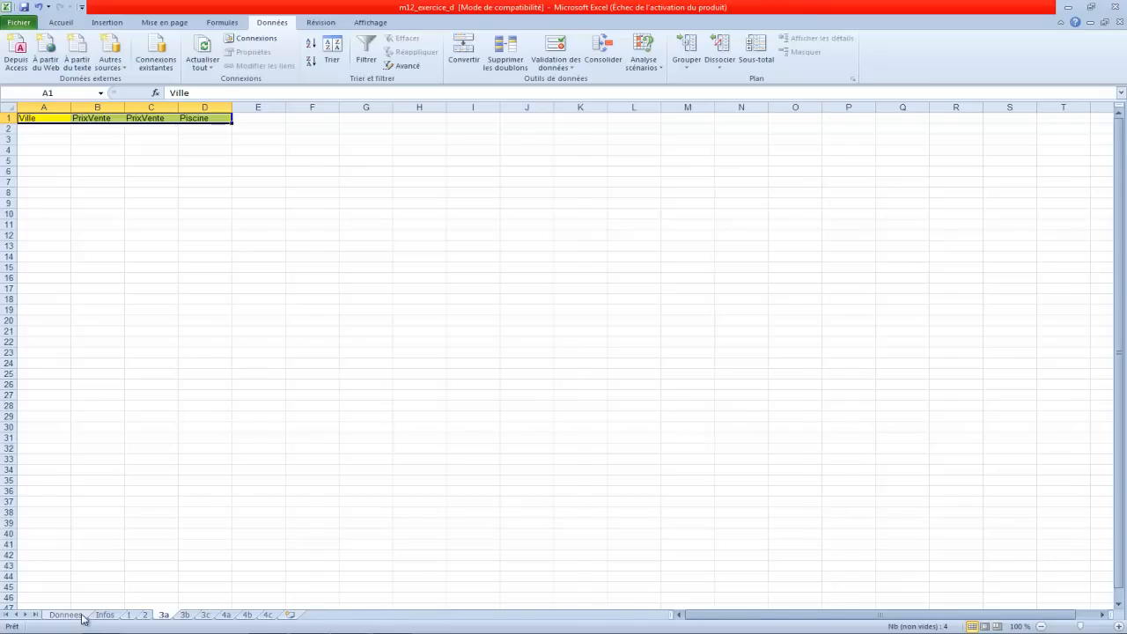
left_click(80, 615)
left_click(107, 615)
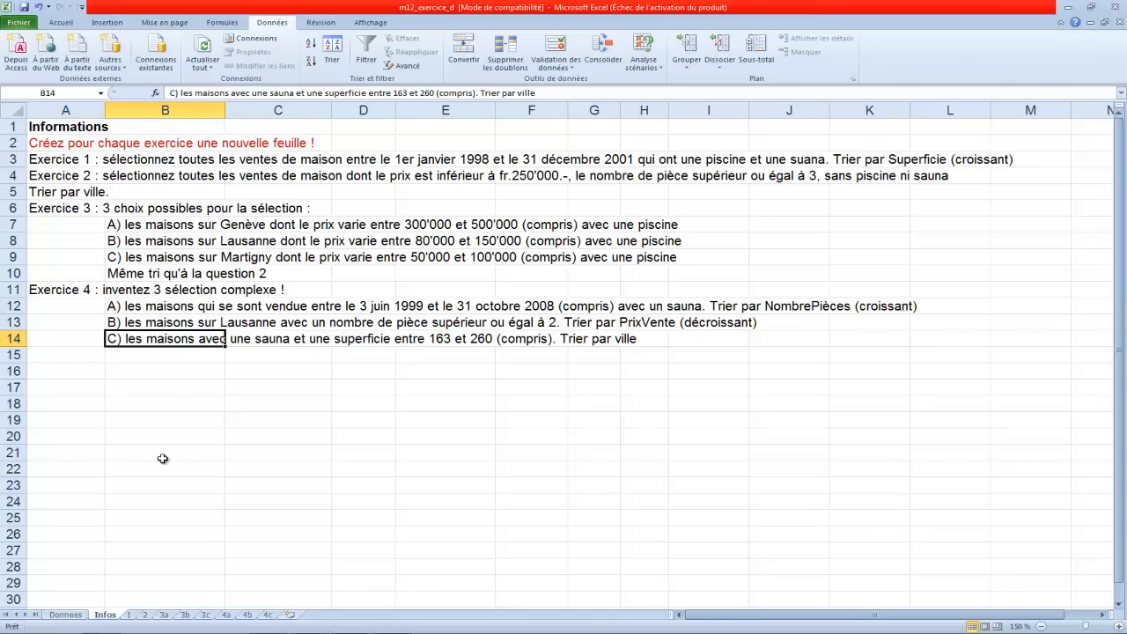
left_click(164, 615)
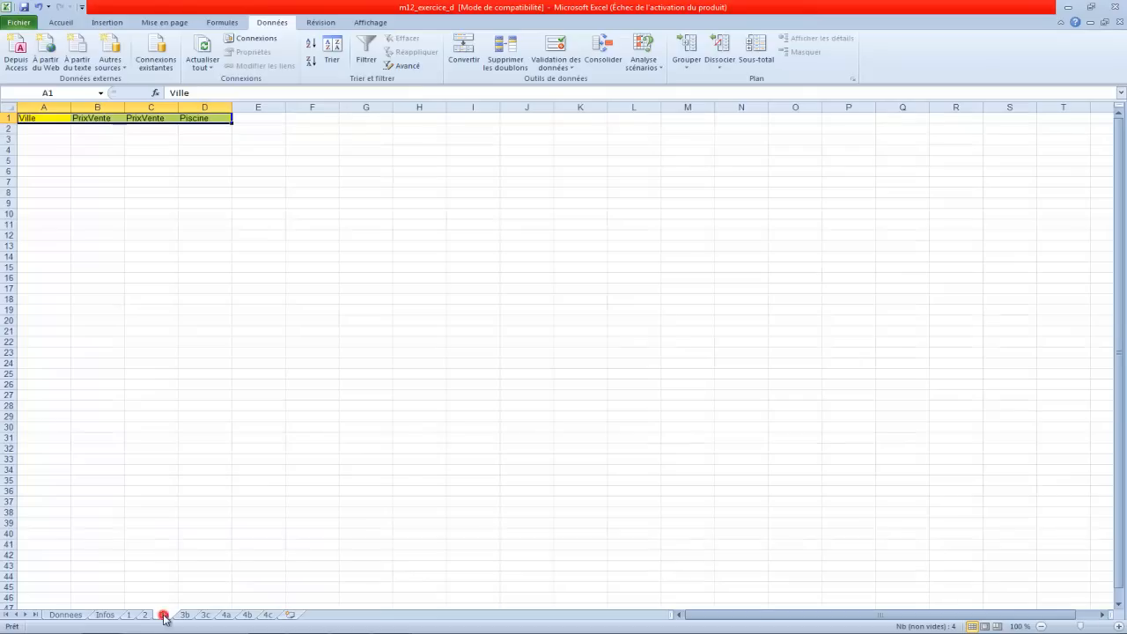
left_click(45, 130)
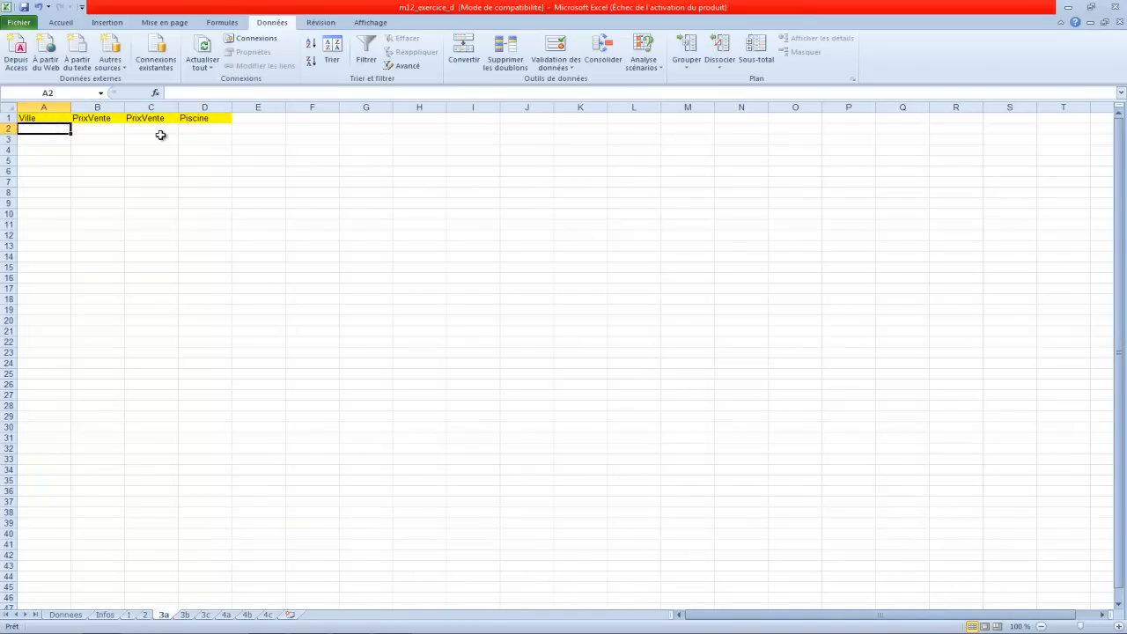
type("Genève")
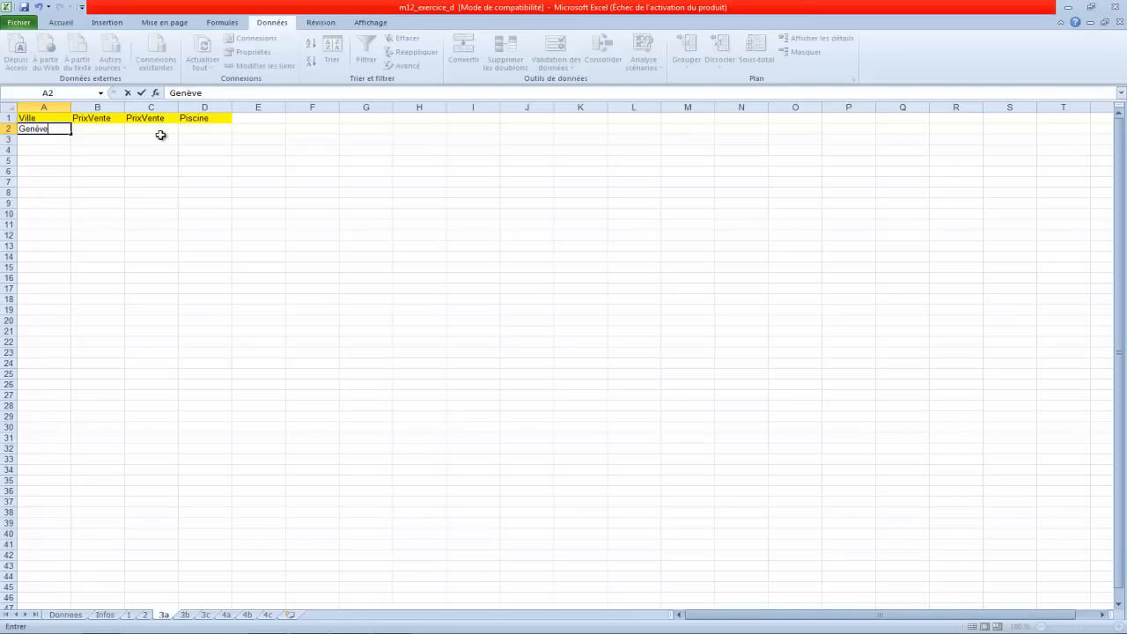
left_click(106, 138)
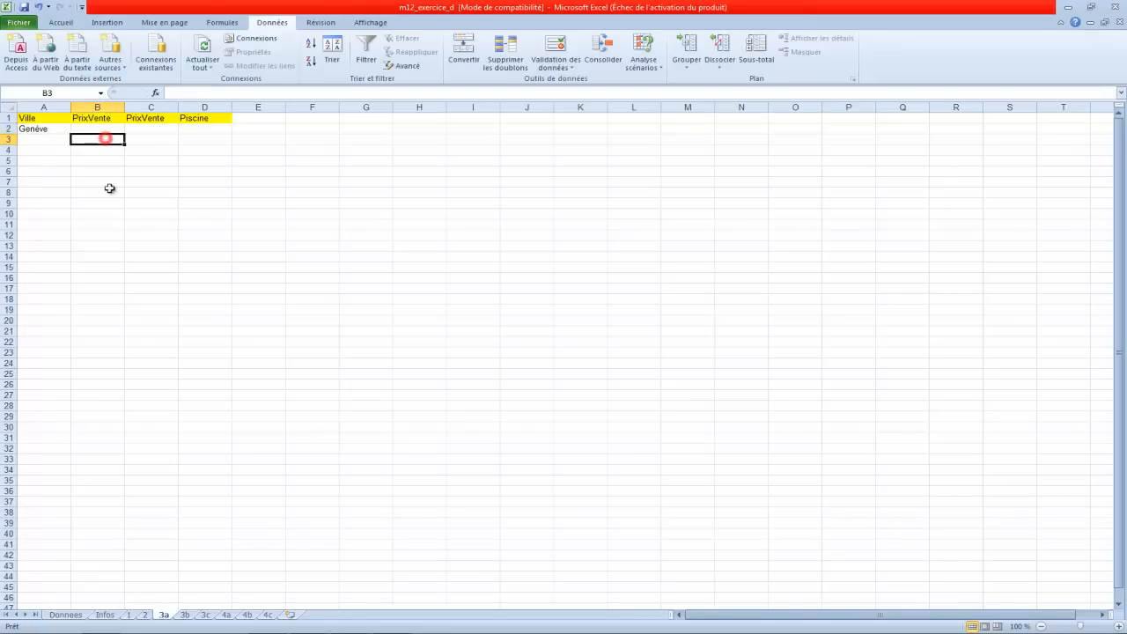
Step: Recheck the price limits on Infos and enter the PrixVente criteria >=300000 in B2 and <=500000 in C2 of sheet 3a
left_click(105, 615)
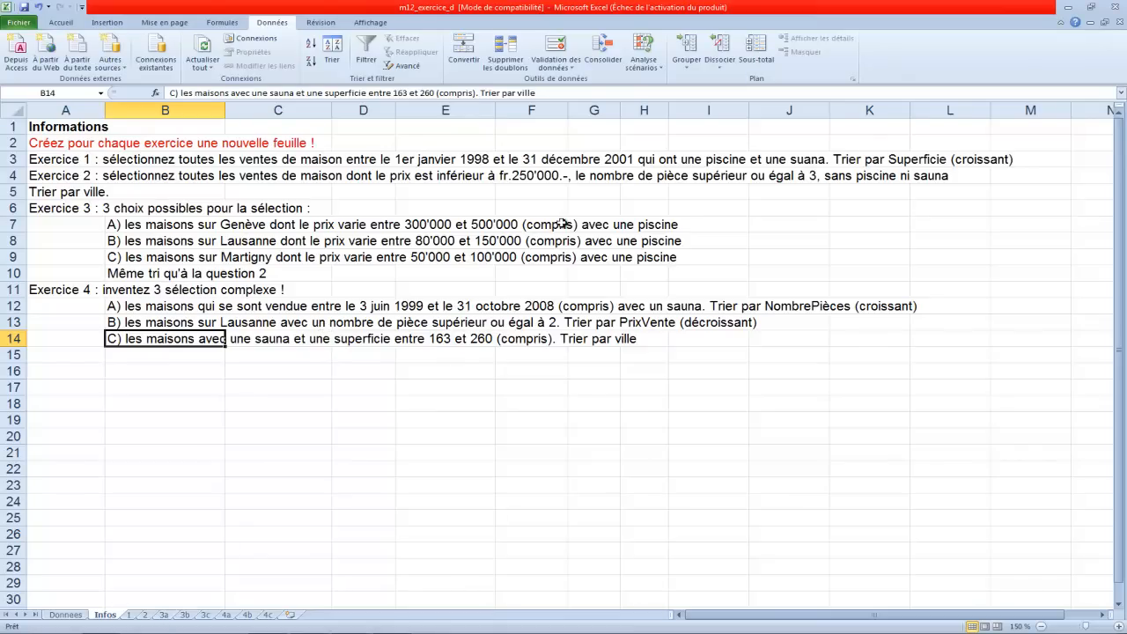
left_click(165, 615)
left_click(100, 128)
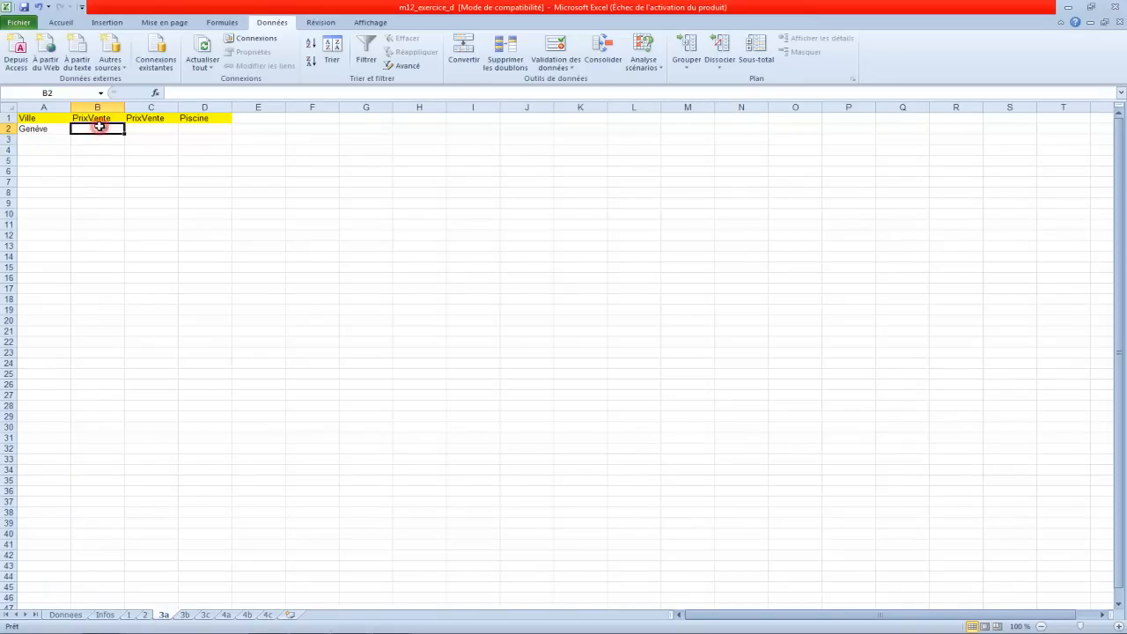
type(">=300000")
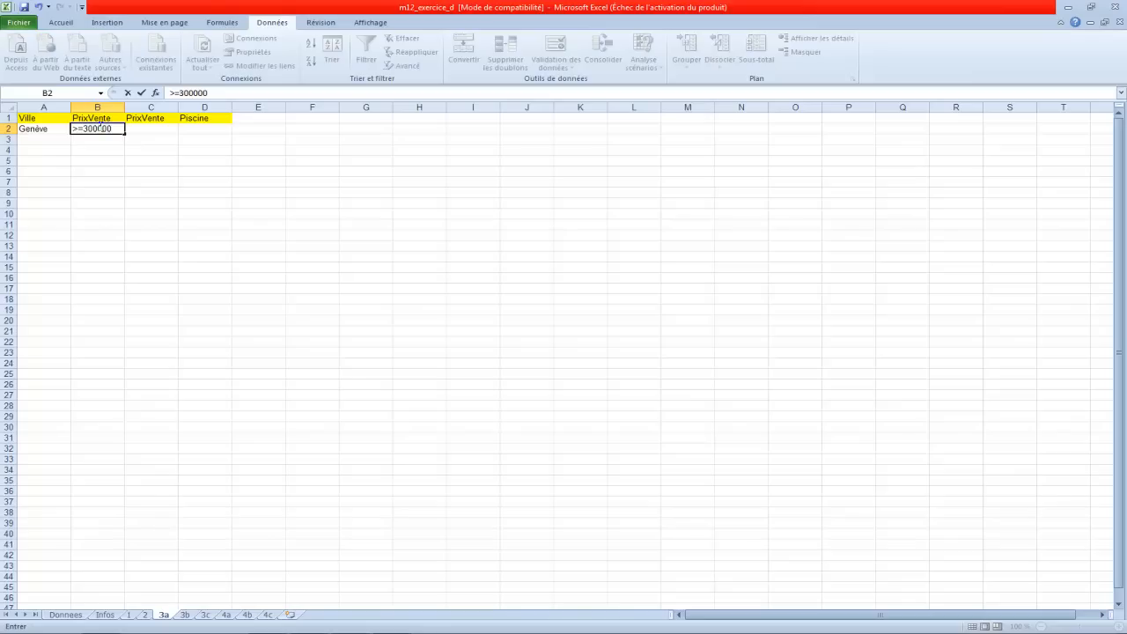
key("Return")
left_click(151, 127)
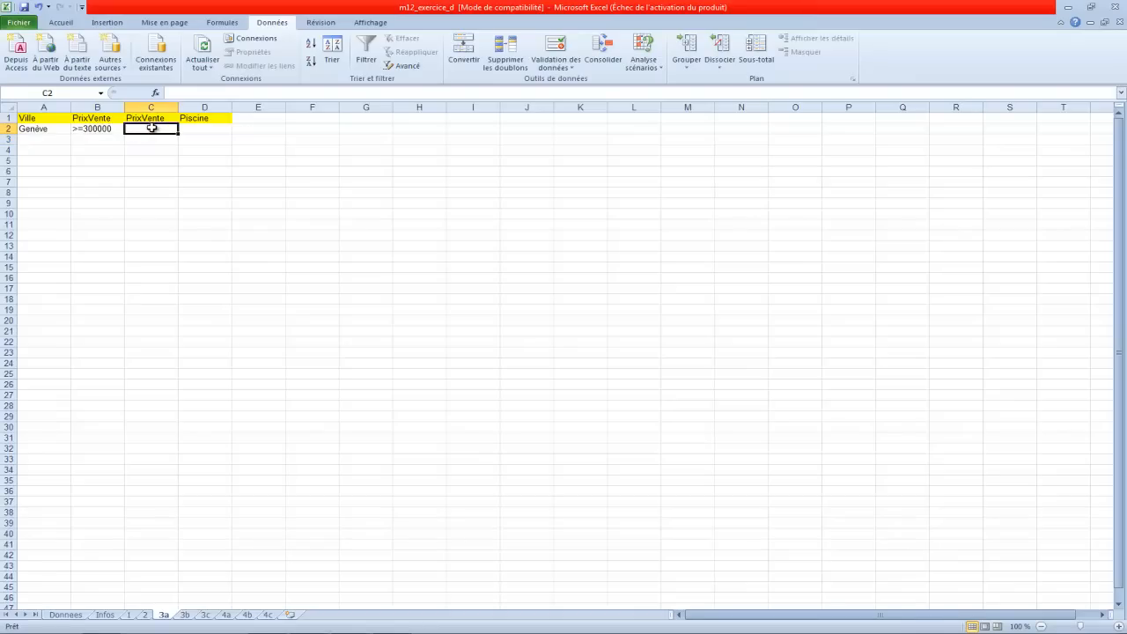
type("<=500000")
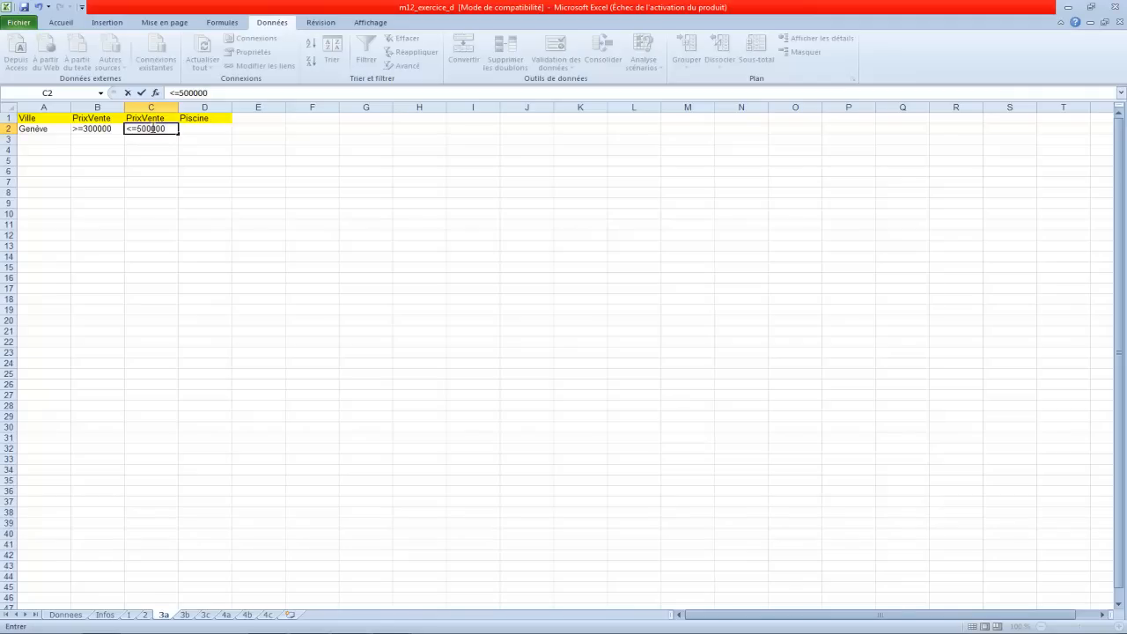
key("Return")
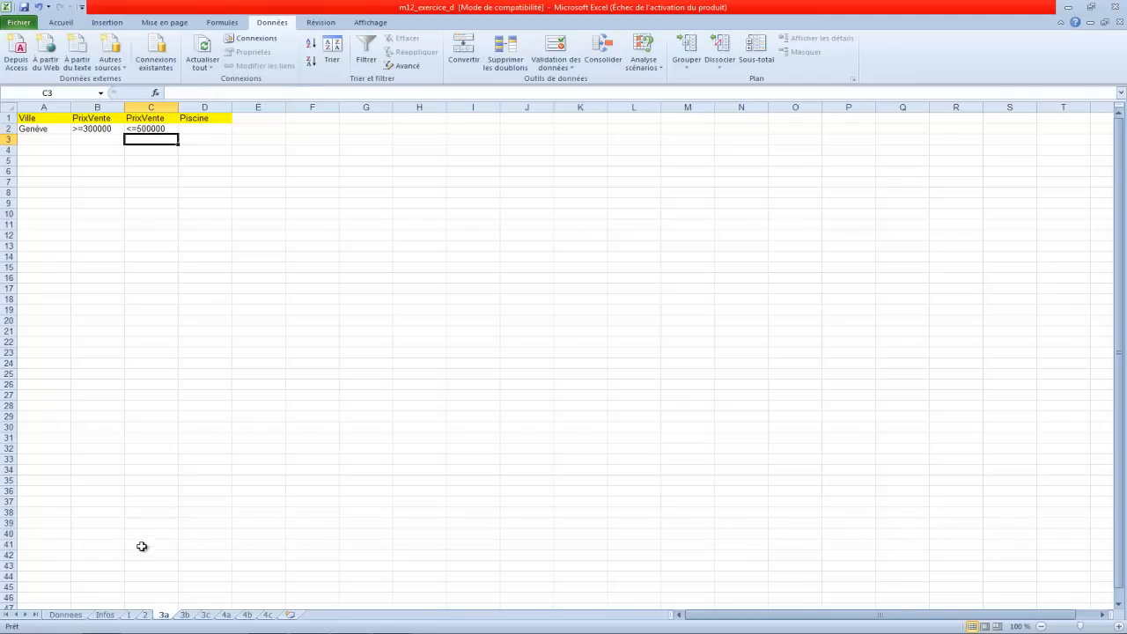
Step: Check the Infos and Donnees sheets and enter VRAI as the Piscine criterion in cell D2 of sheet 3a
left_click(108, 615)
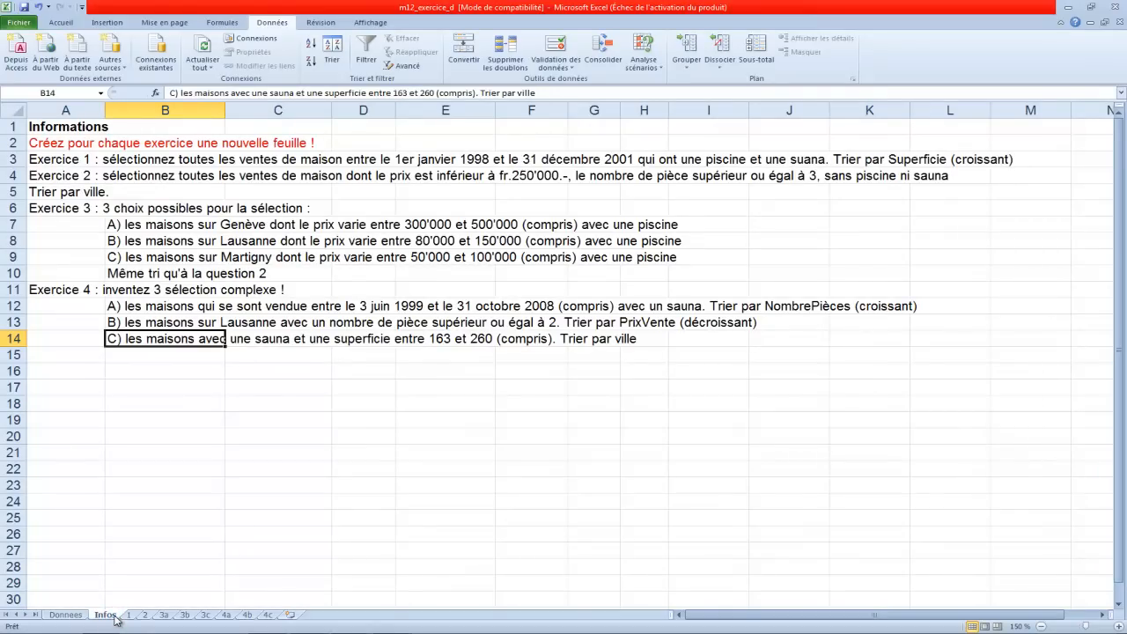
left_click(78, 615)
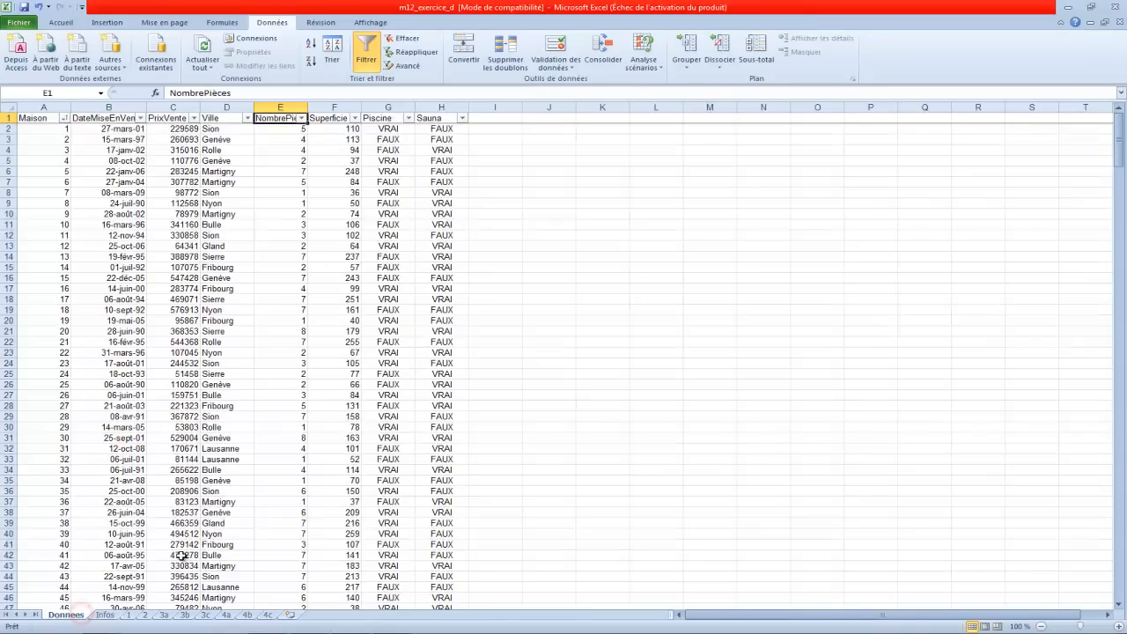
left_click(164, 615)
left_click(204, 129)
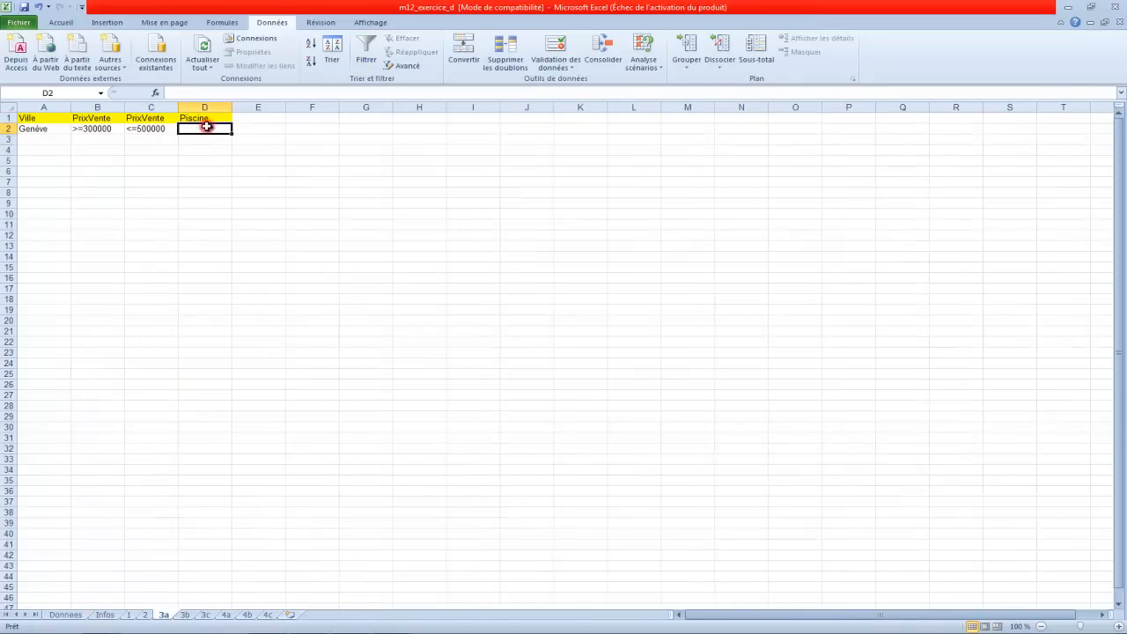
type("VRAI")
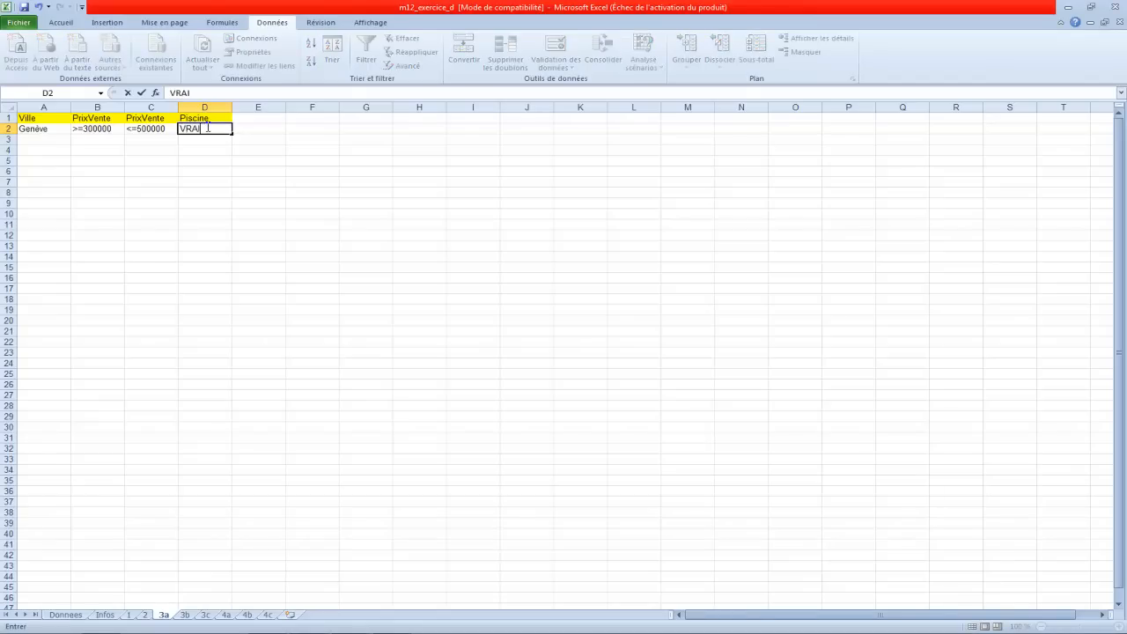
key("Return")
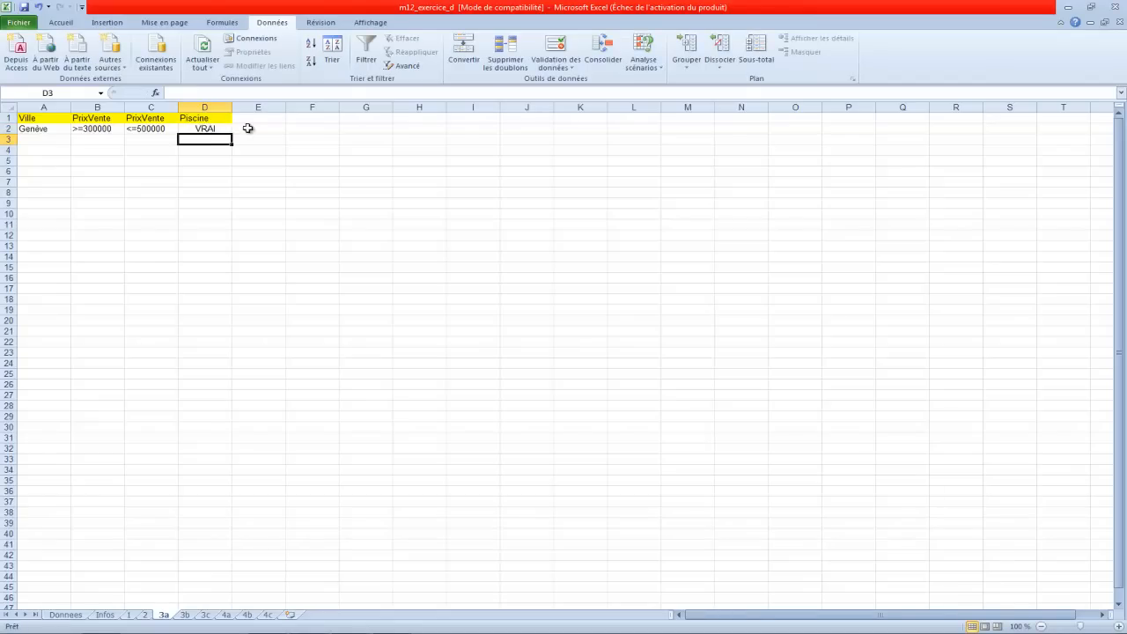
Step: Start an advanced filter on sheet 3a that copies to another location, with columns A:H of Donnees as the list range
left_click_drag(42, 118, 204, 129)
left_click(407, 66)
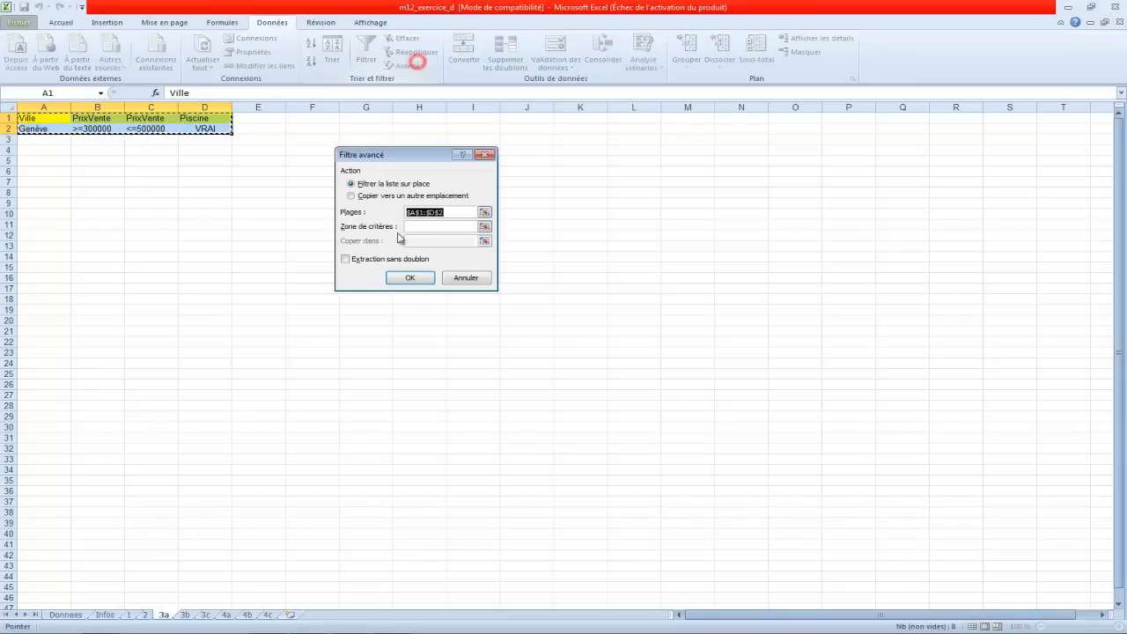
left_click(383, 194)
left_click(445, 212)
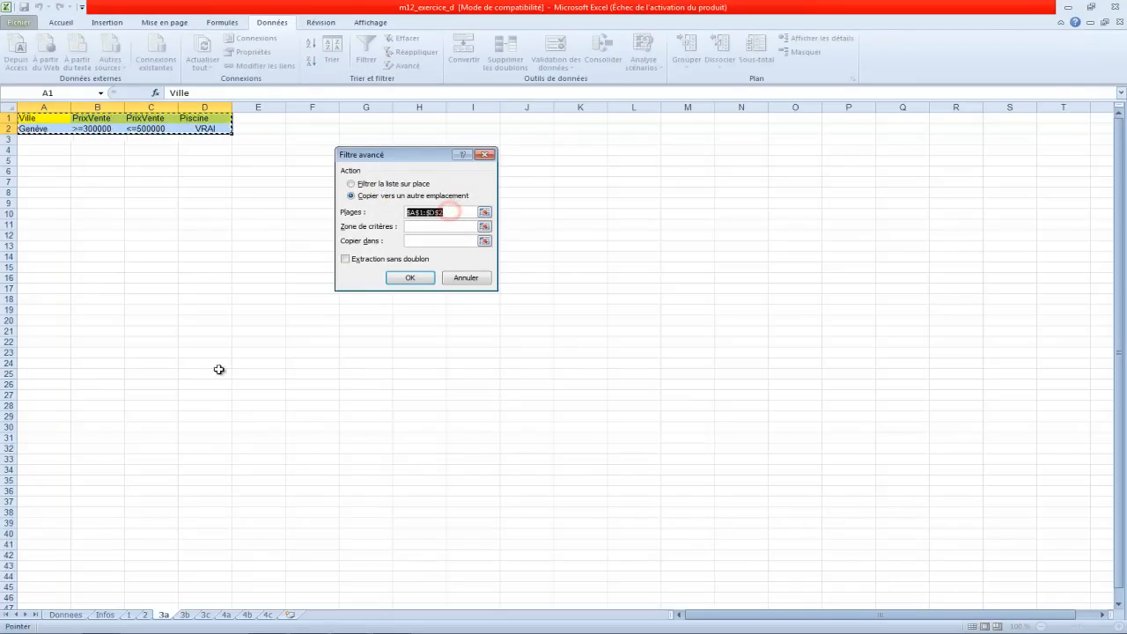
left_click(80, 615)
left_click_drag(59, 107, 445, 107)
Step: Set the filter's criteria range to A1:D2 and its destination to A5 on sheet 3a, and extract the records without duplicates
left_click(419, 226)
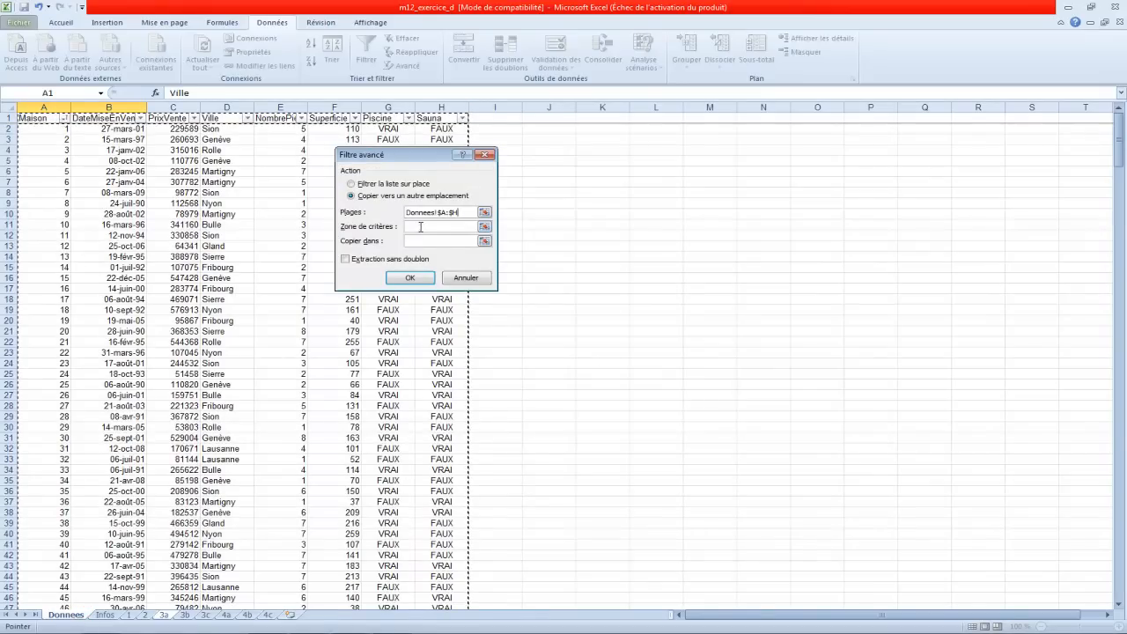
left_click(164, 614)
left_click_drag(55, 118, 218, 131)
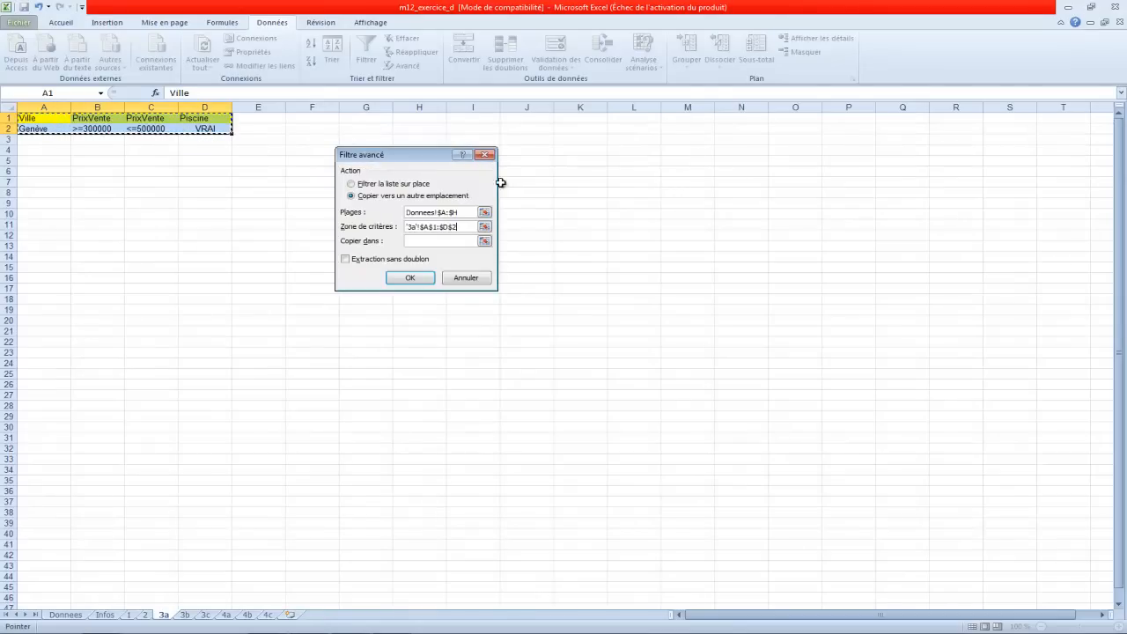
left_click(430, 241)
left_click(64, 159)
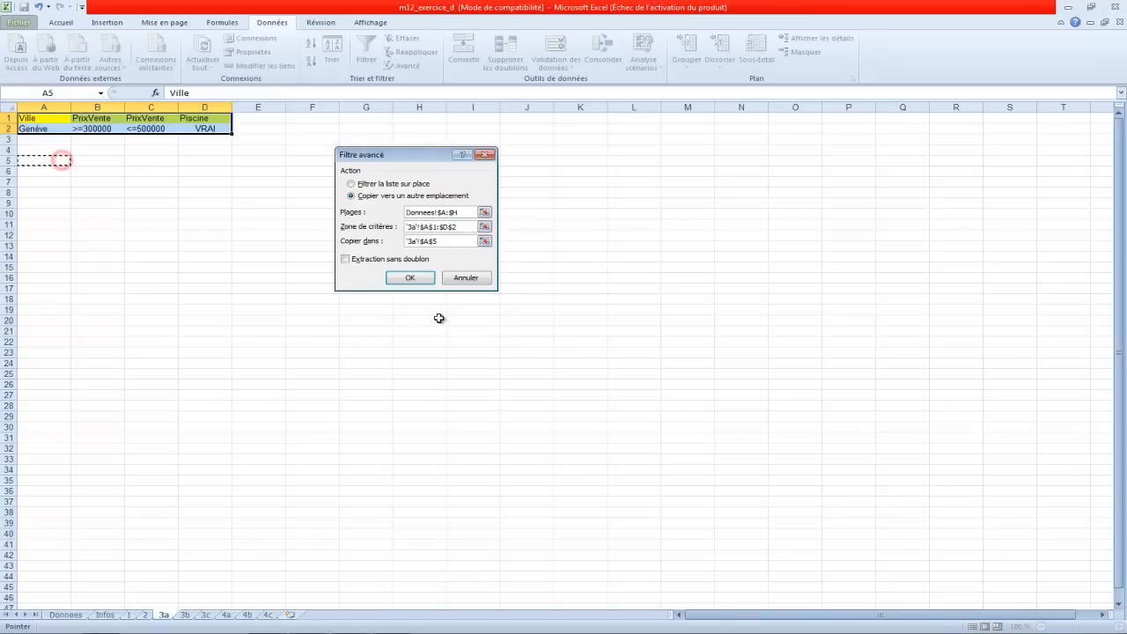
left_click(370, 260)
left_click(416, 278)
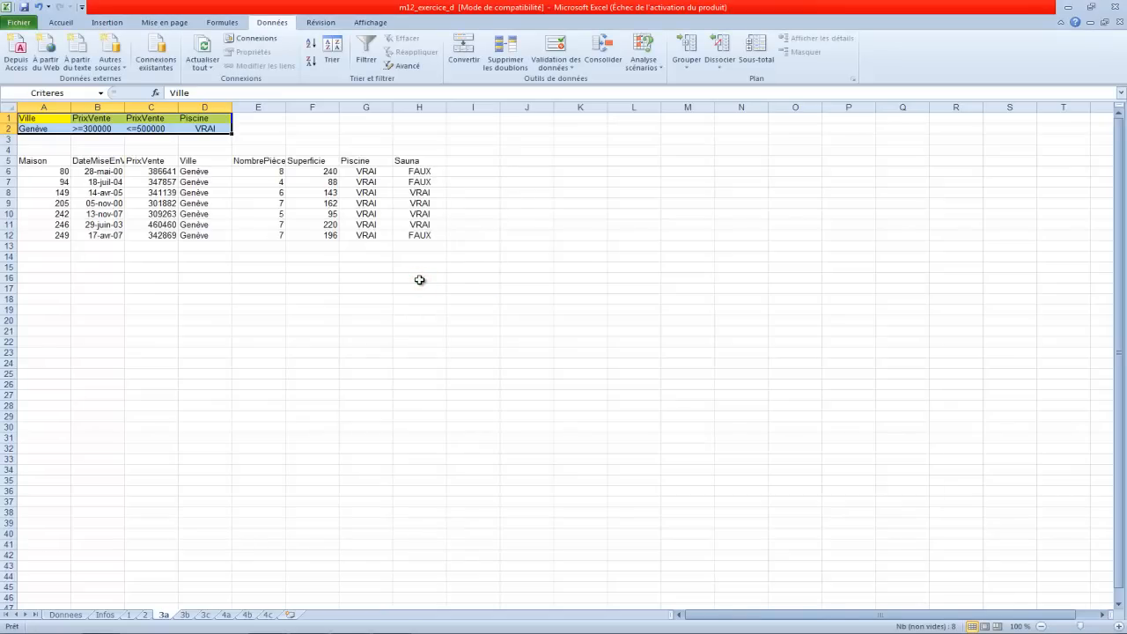
Step: Recheck exercise 3 on the Infos sheet and enter Lausanne as the Ville criterion in cell A2 of sheet 3b
left_click(76, 618)
left_click(110, 619)
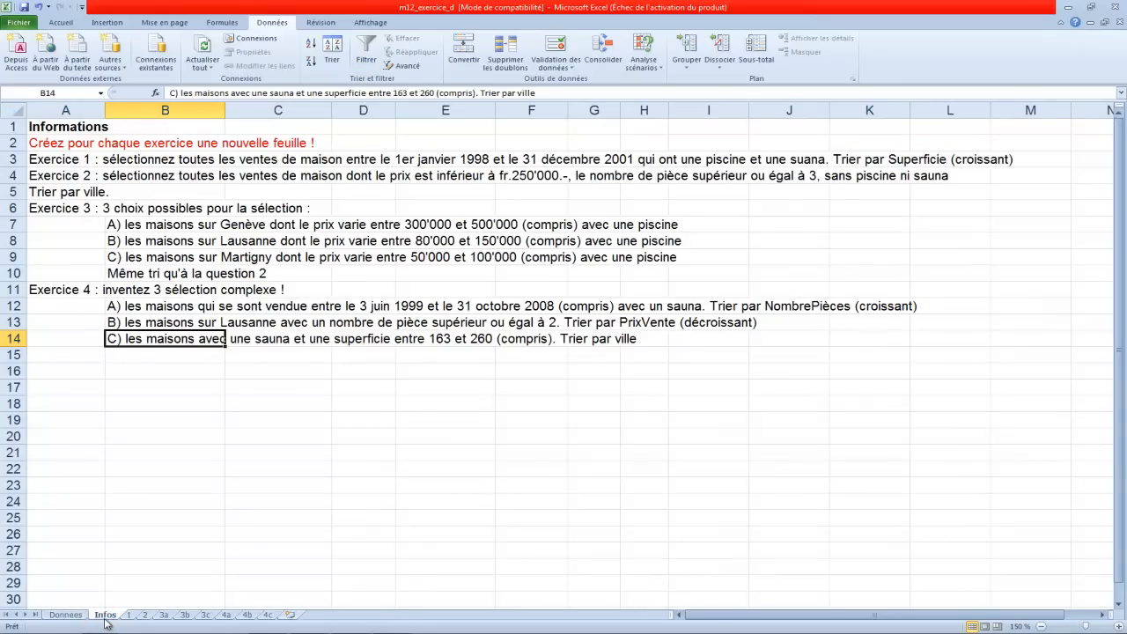
left_click(74, 617)
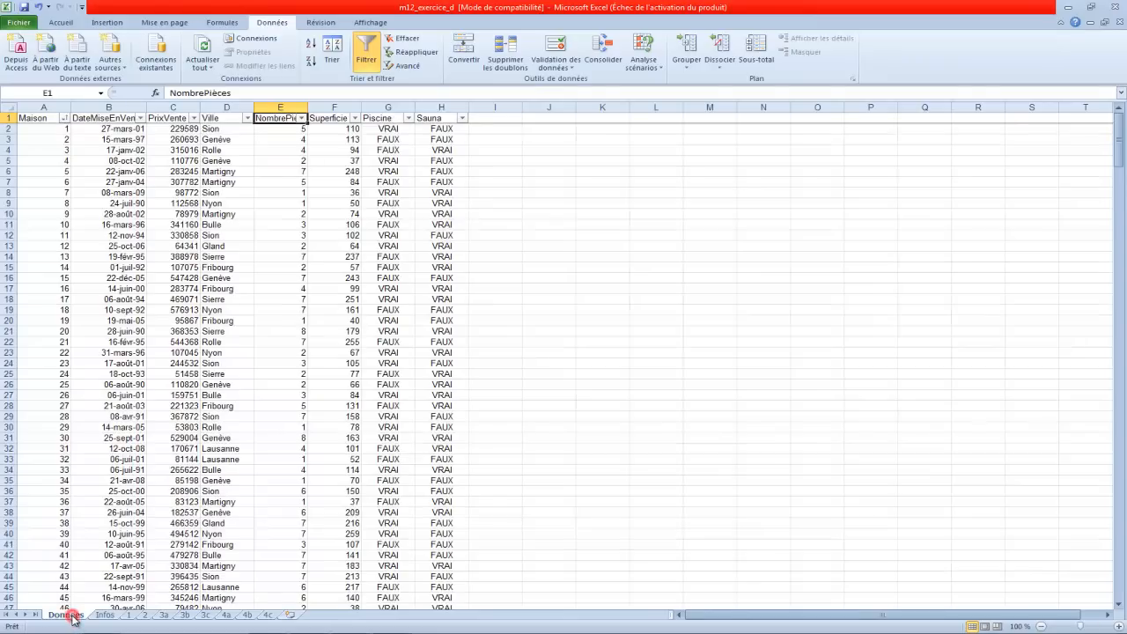
left_click(164, 614)
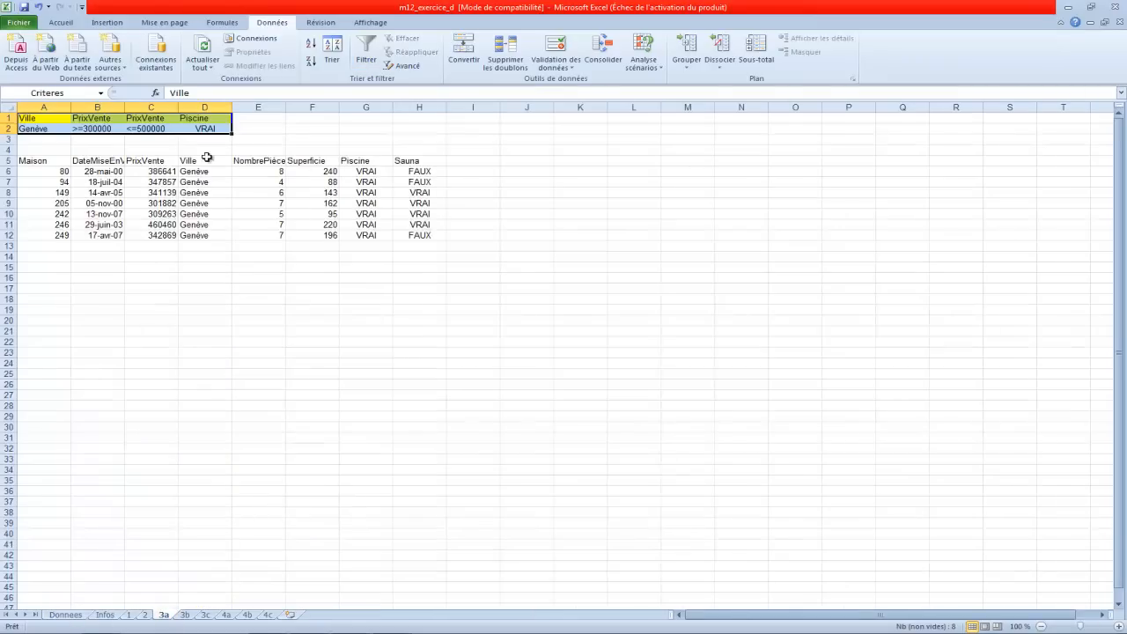
left_click(186, 616)
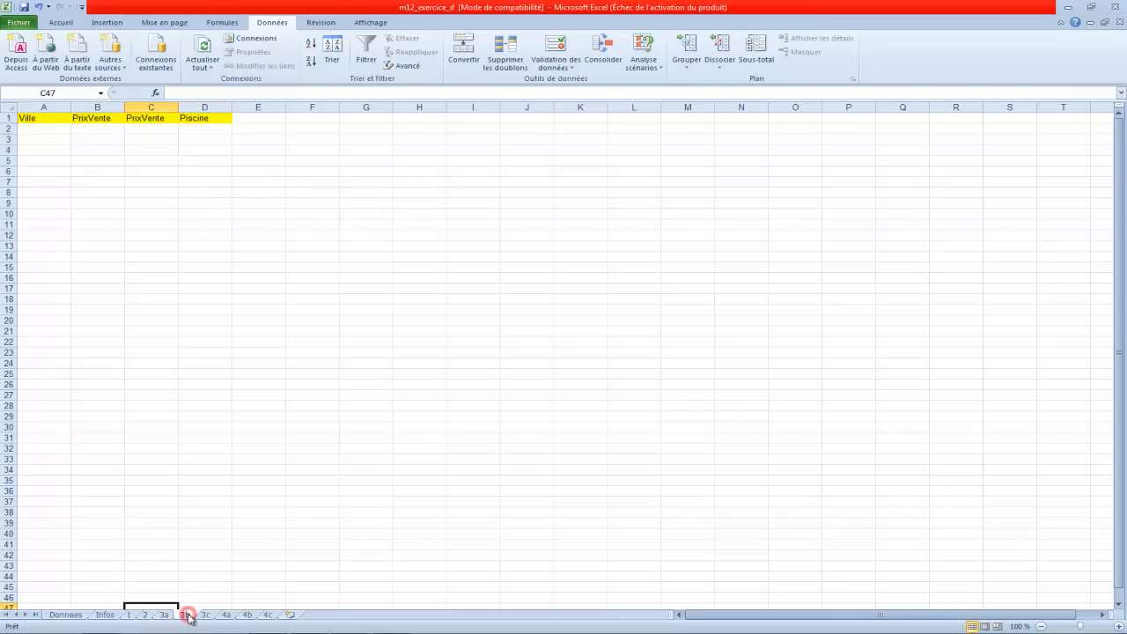
left_click(106, 615)
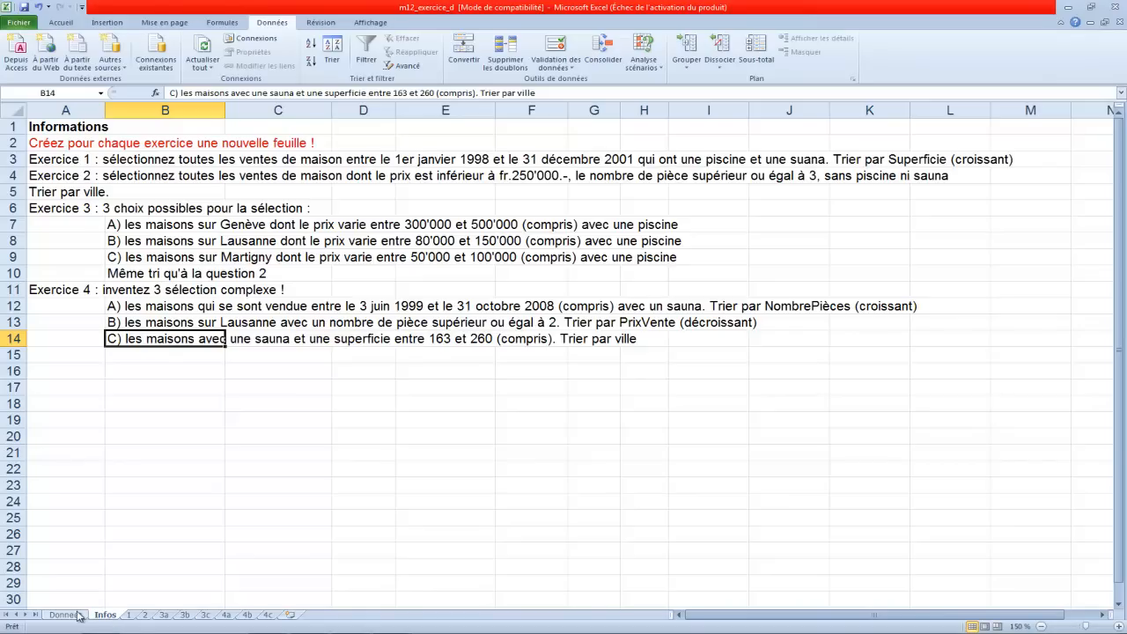
left_click(184, 616)
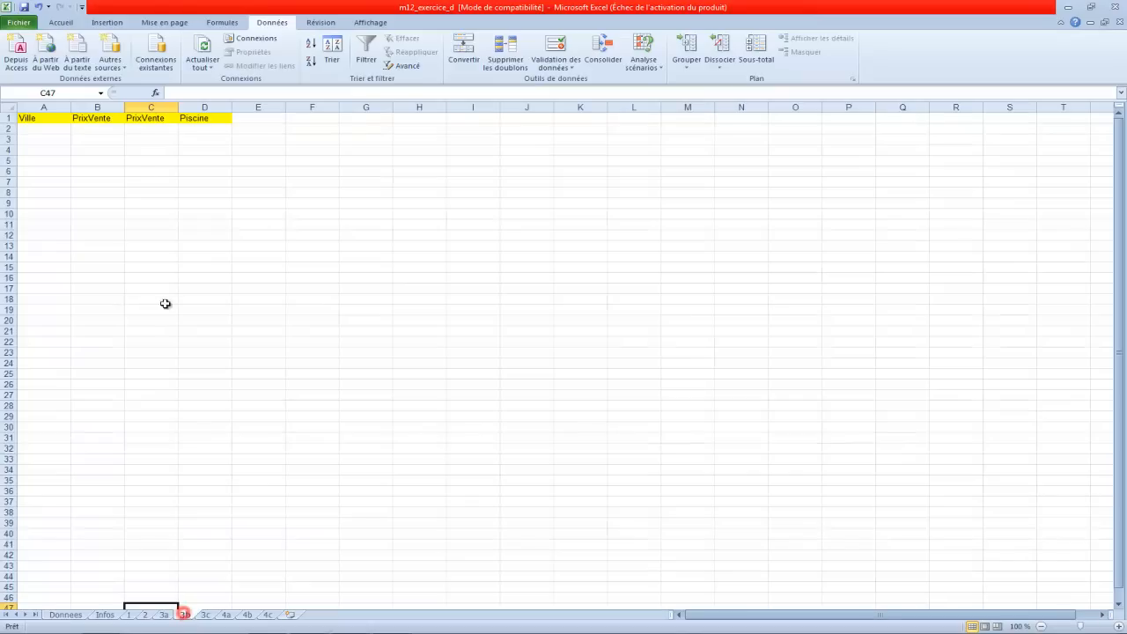
left_click(55, 128)
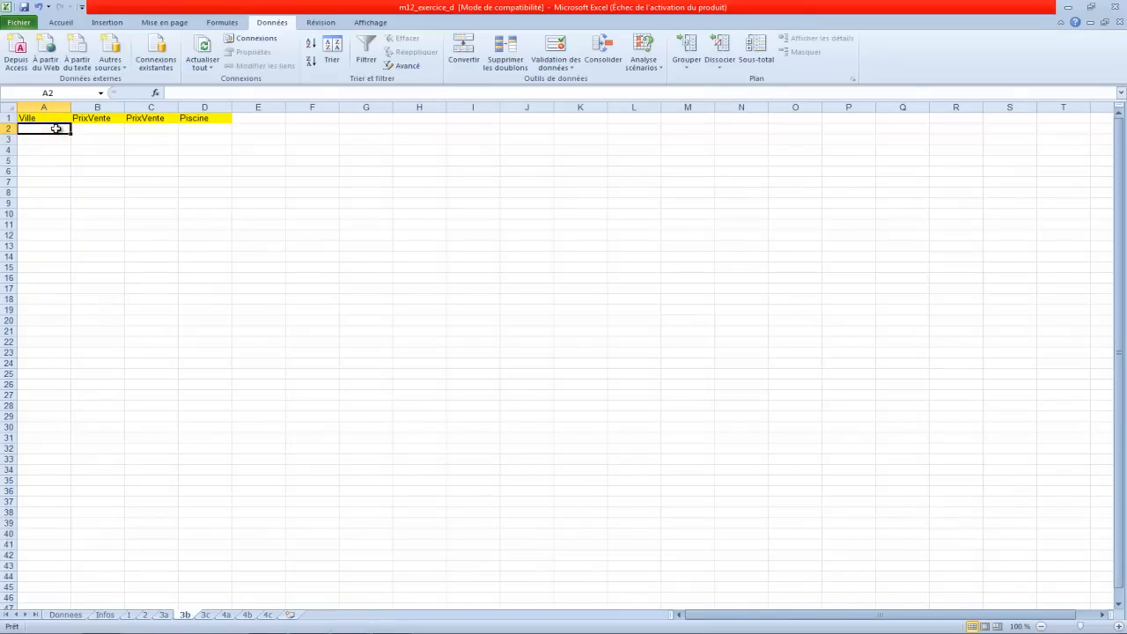
type("LA")
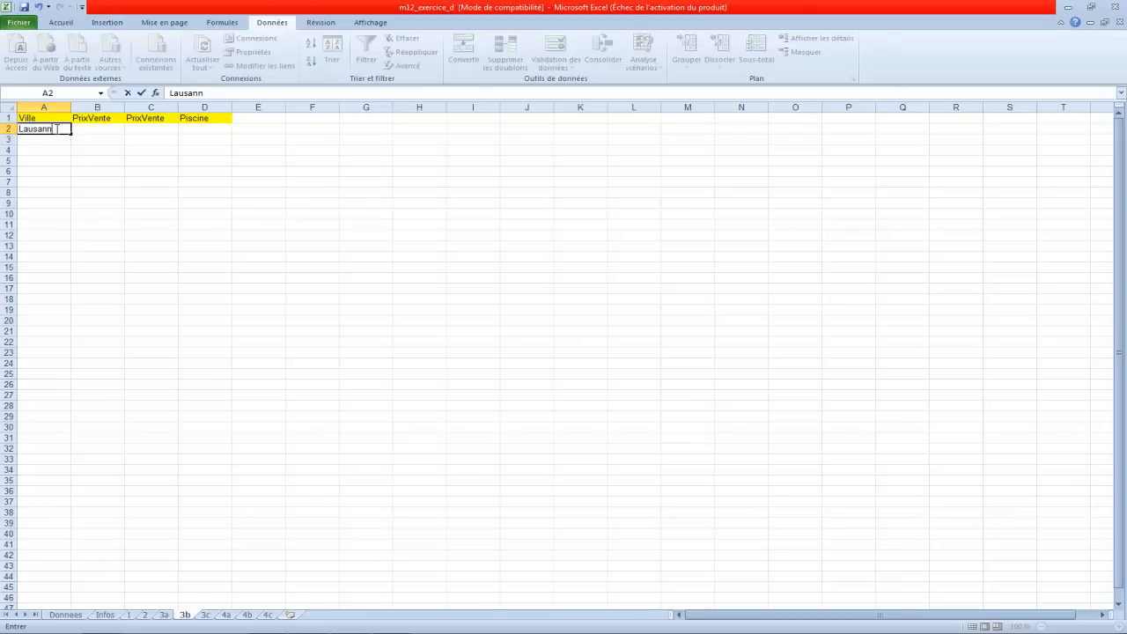
key("Tab")
Step: Enter the PrixVente criteria >=80000 in cell B2 and <=150000 in cell C2 of sheet 3b
type("8")
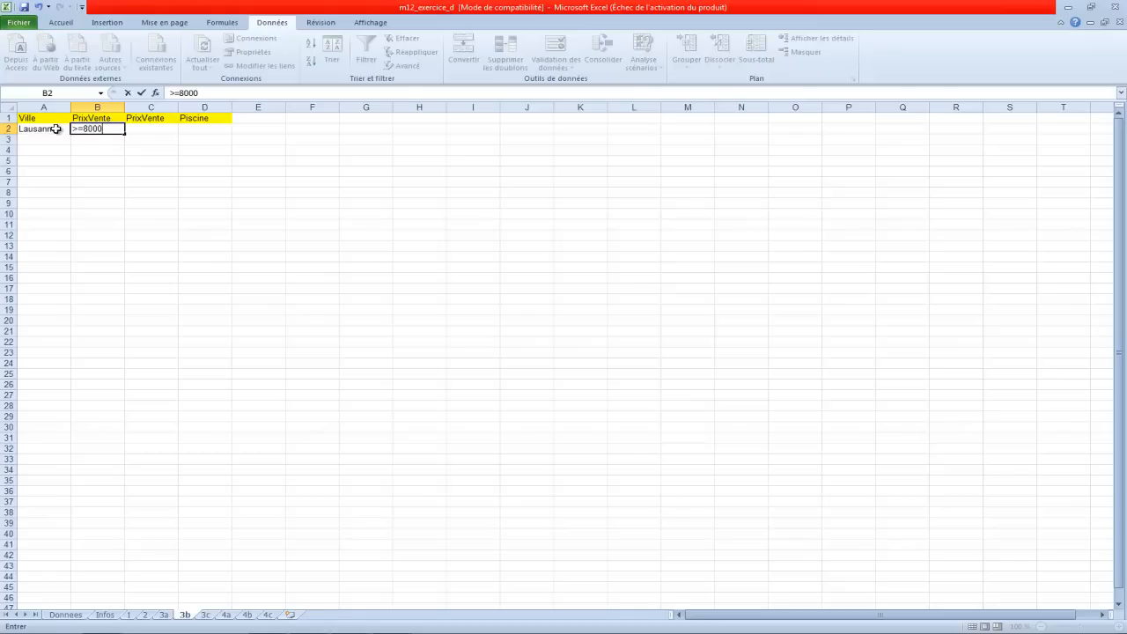
key("Tab")
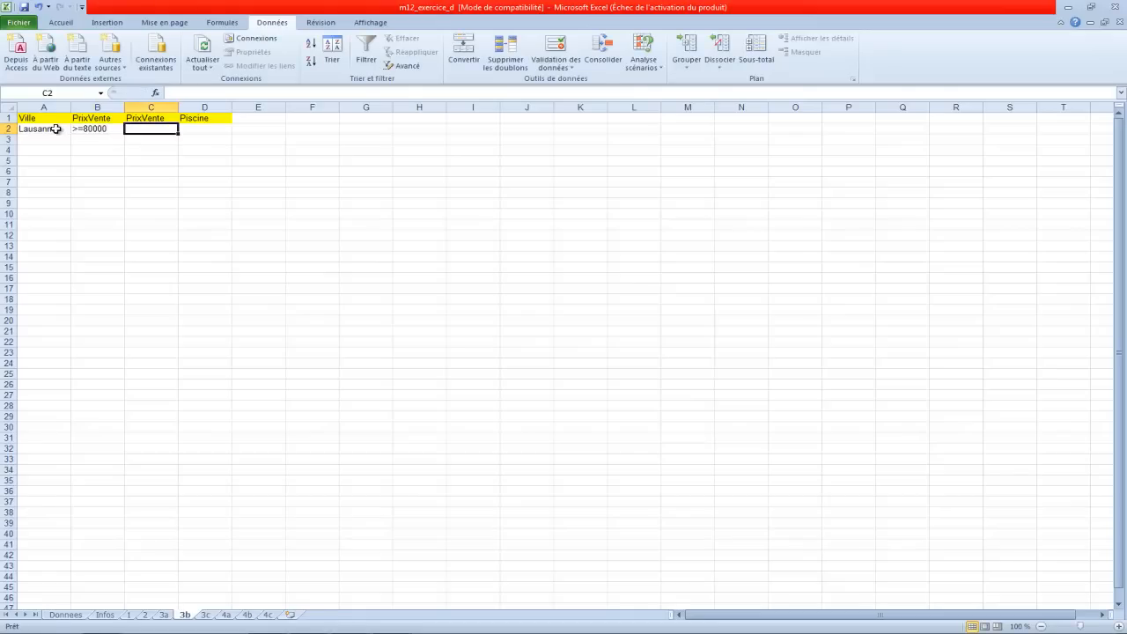
type("<=150000")
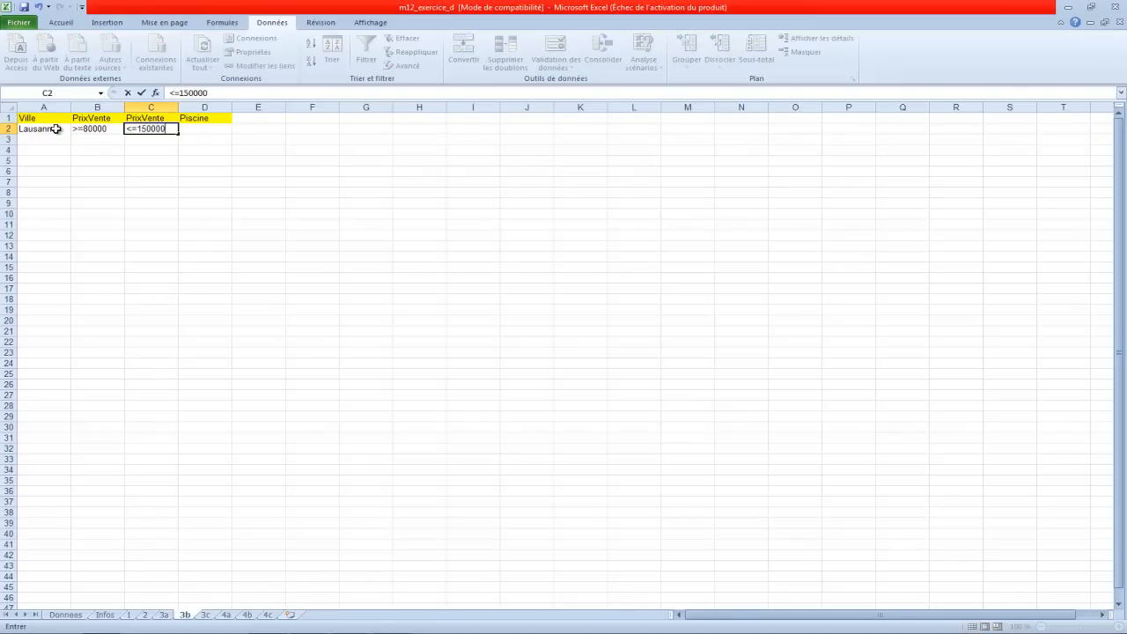
key("Tab")
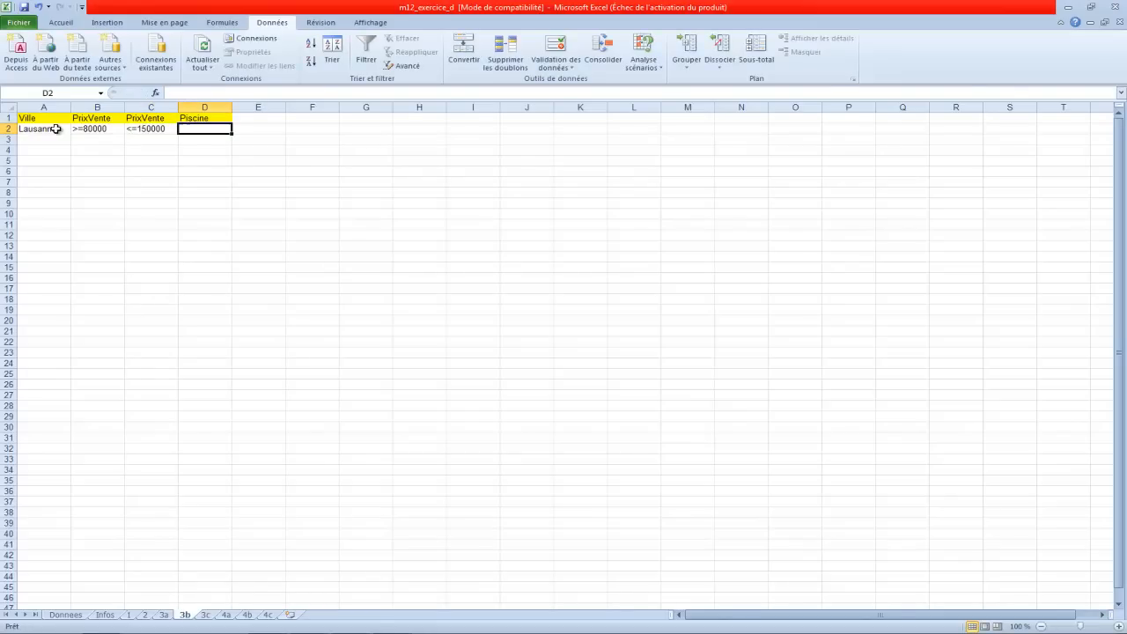
Step: Enter VRAI as the Piscine criterion in D2 of sheet 3b, and start a copy-to-another-location advanced filter with columns A:H of Donnees as list range
type("VRAI")
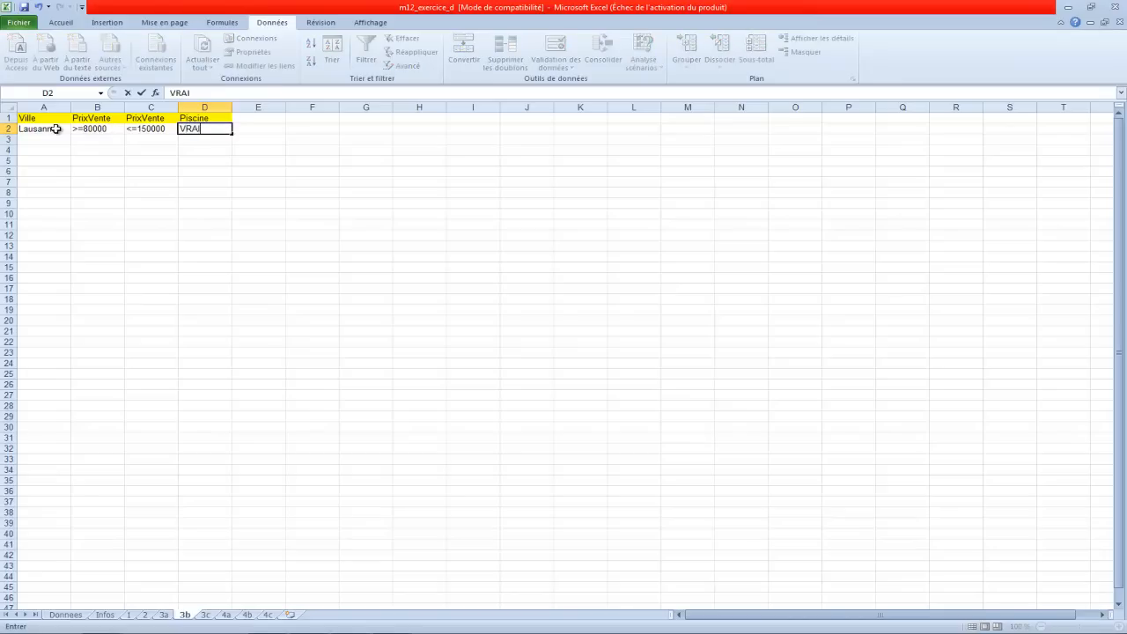
key("Return")
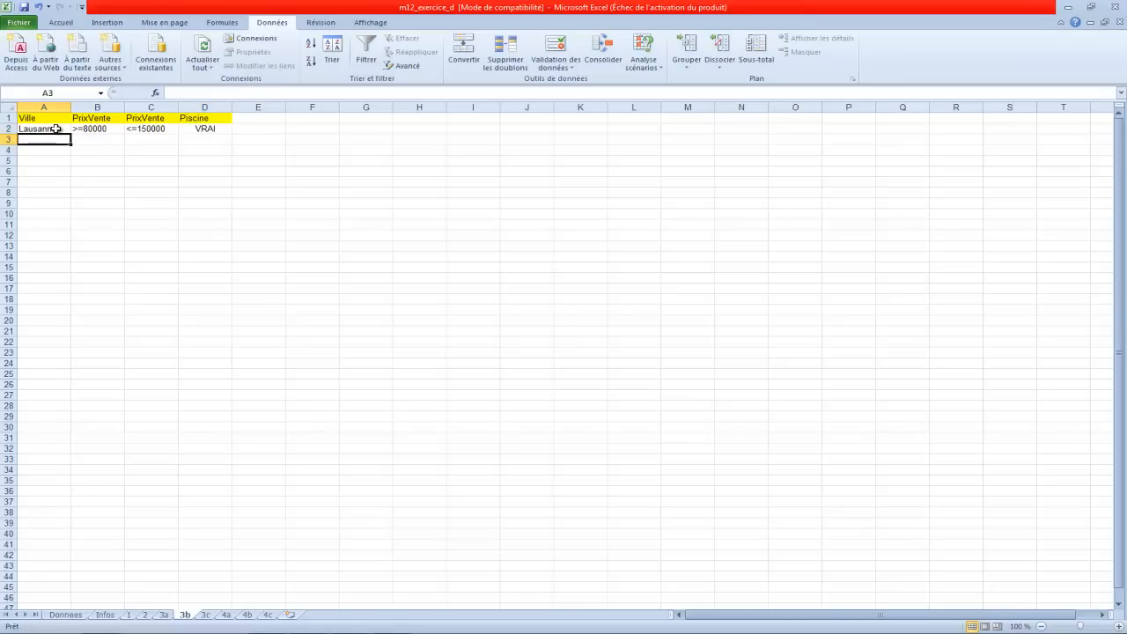
left_click_drag(52, 117, 204, 128)
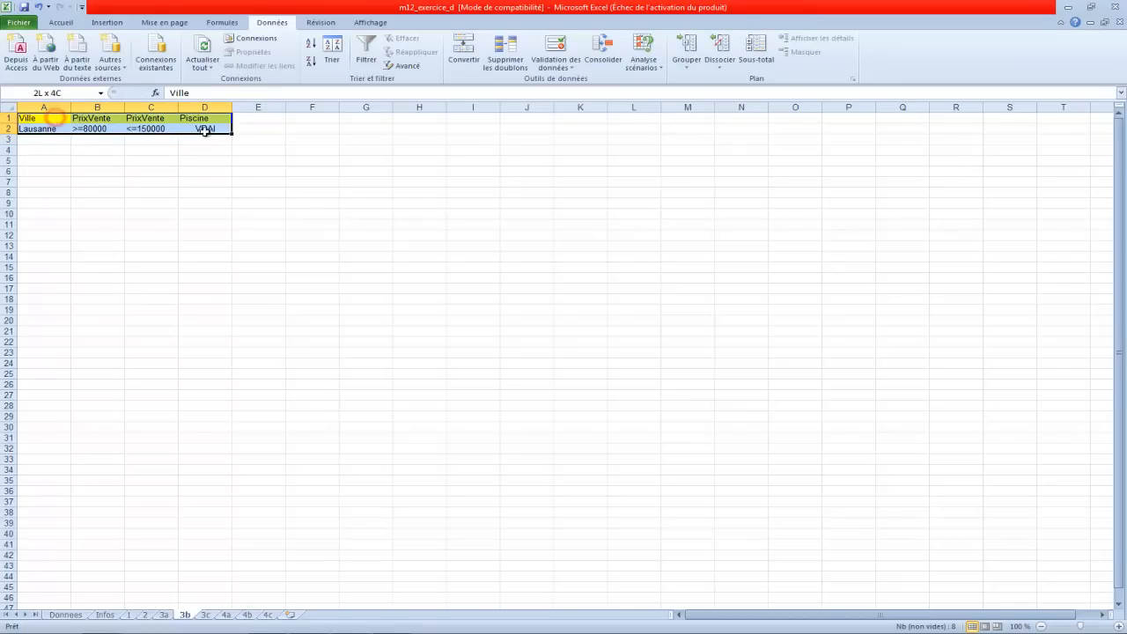
left_click(416, 63)
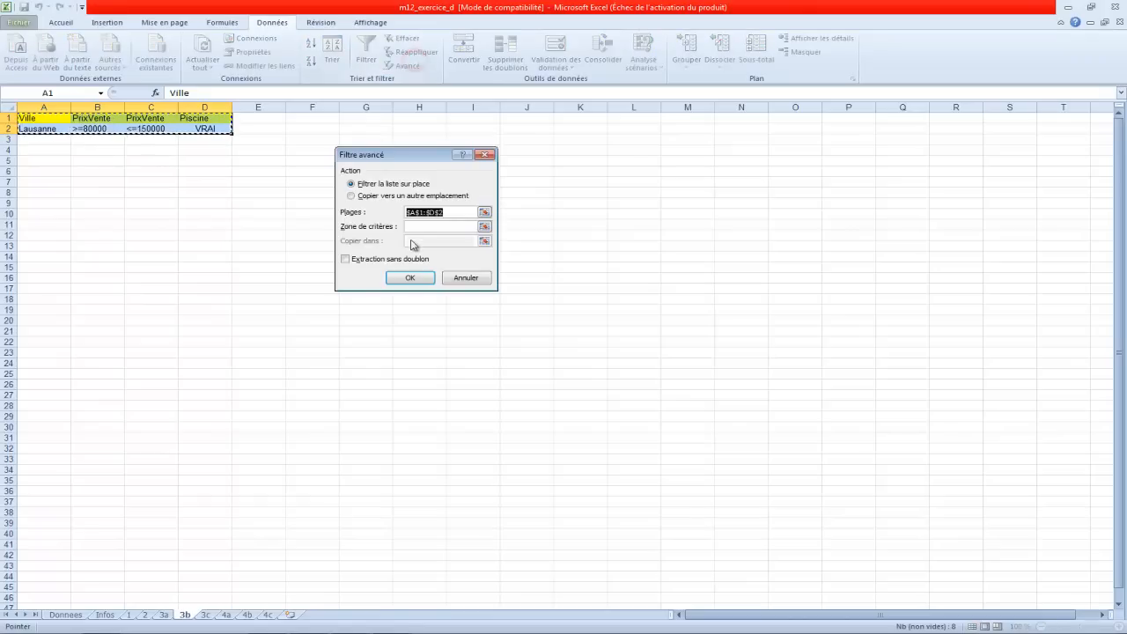
left_click(362, 196)
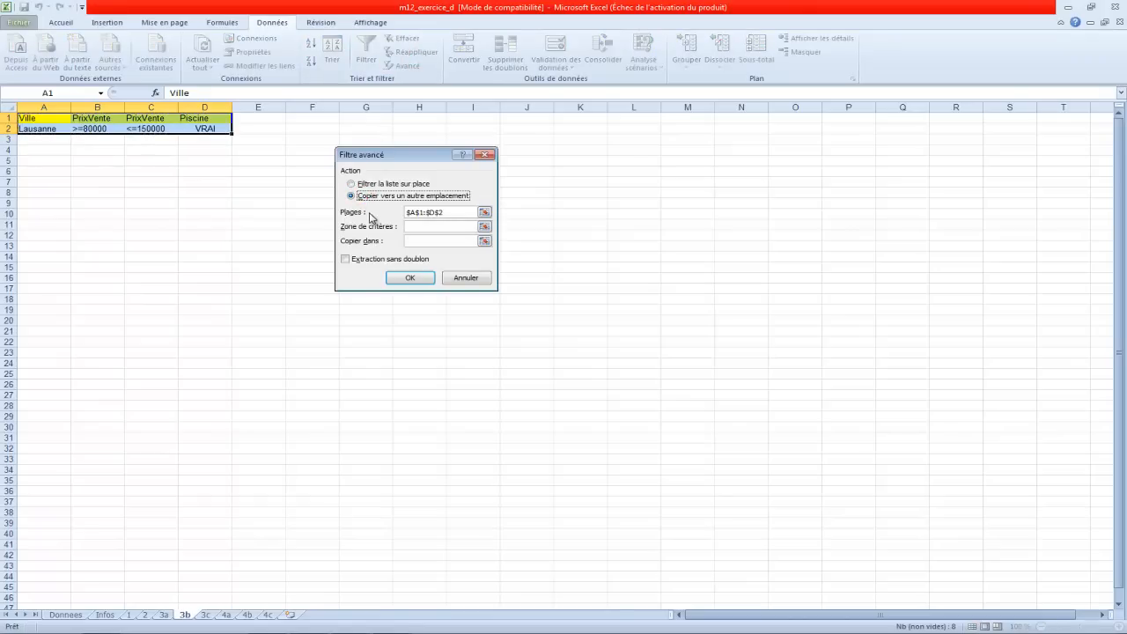
left_click_drag(466, 212, 379, 213)
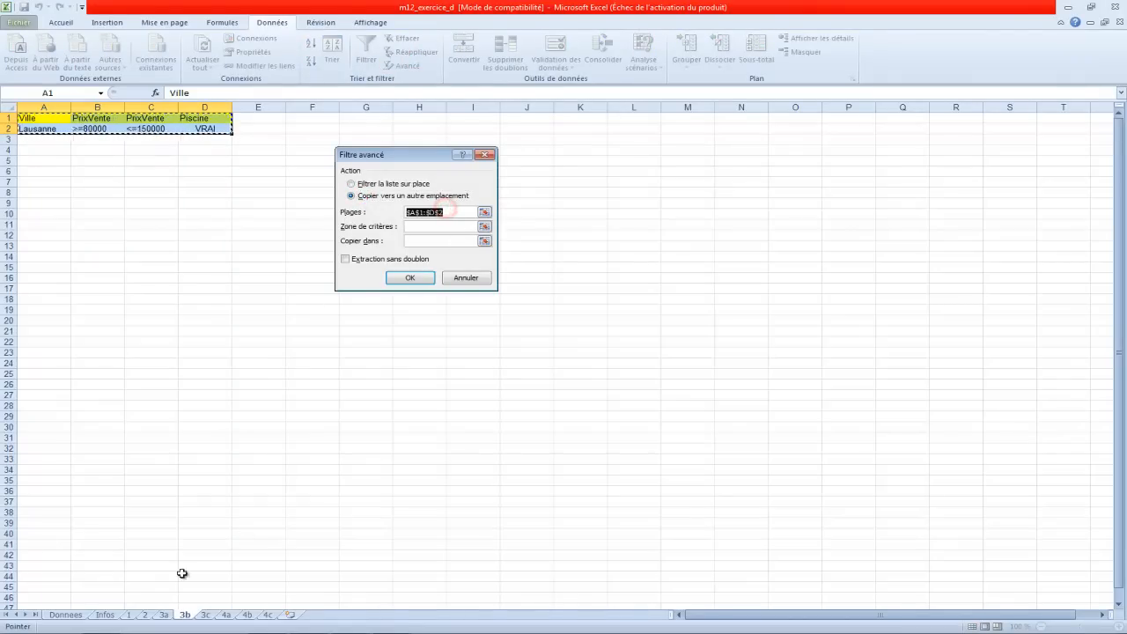
left_click(75, 617)
left_click_drag(46, 106, 443, 105)
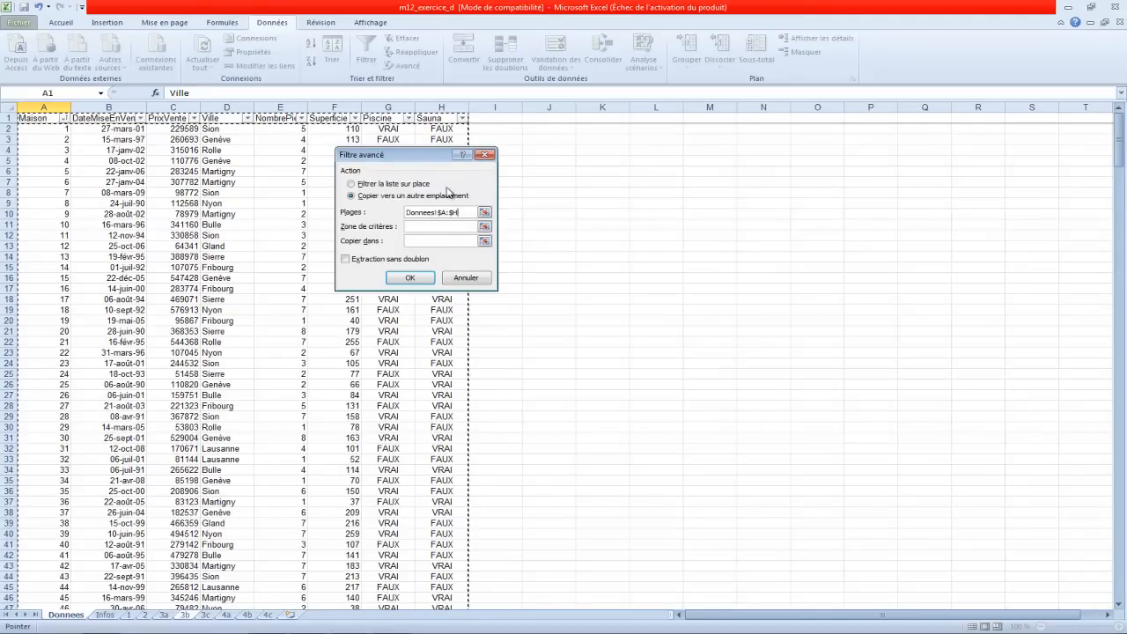
Step: Set the filter's criteria range to A1:D2 and its destination to A5 on sheet 3b, and extract the records without duplicates
left_click(431, 227)
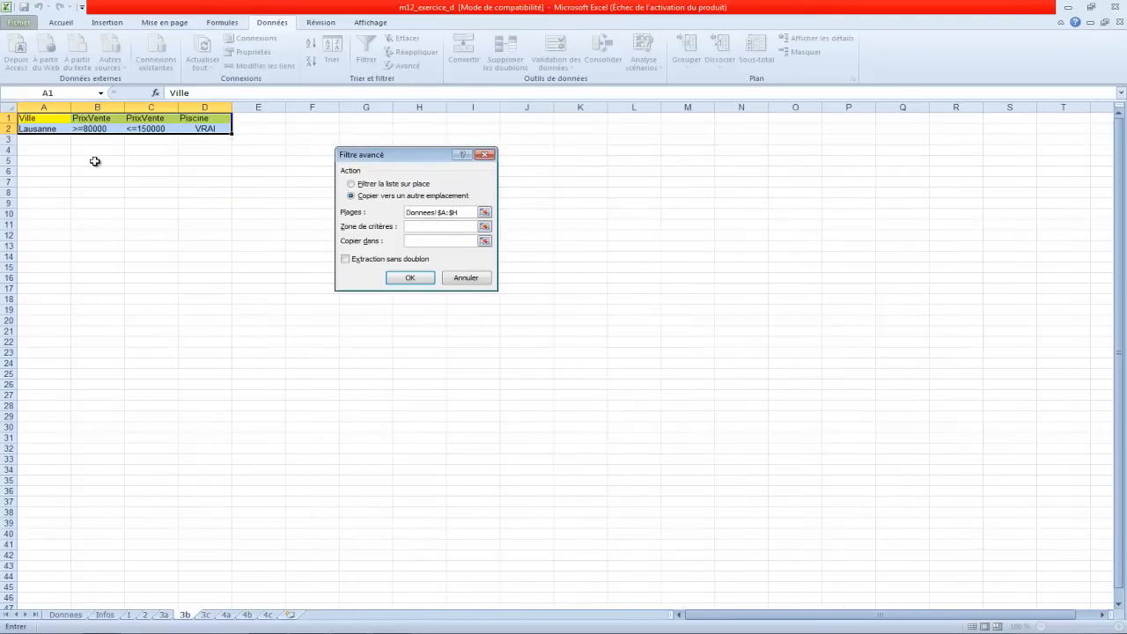
left_click_drag(56, 117, 214, 129)
left_click(430, 246)
left_click(43, 160)
left_click(361, 259)
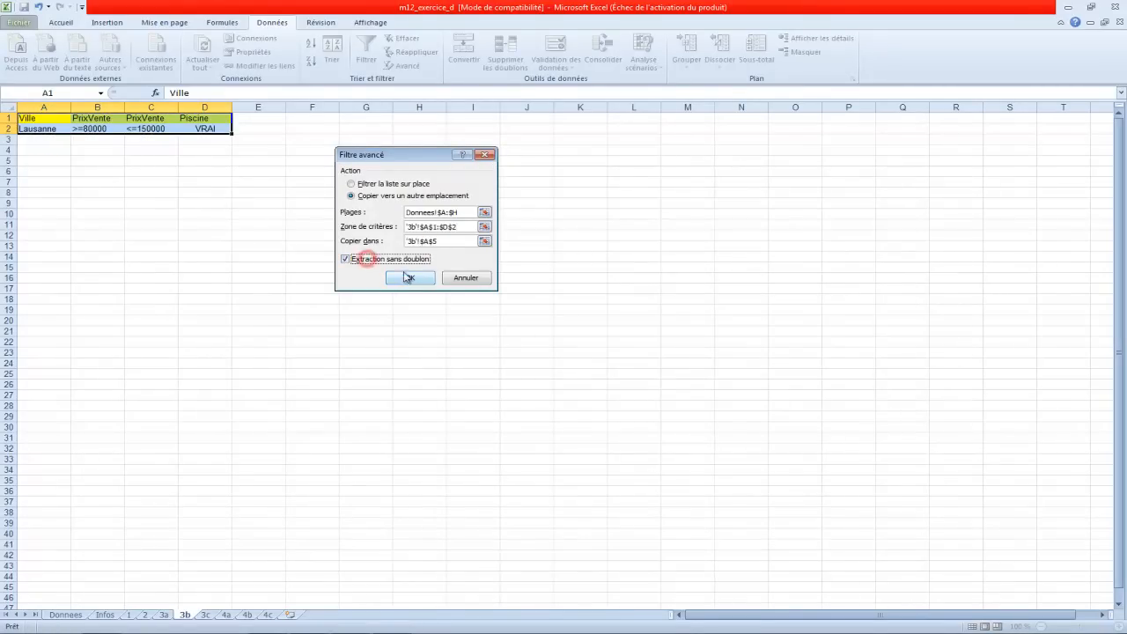
left_click(408, 278)
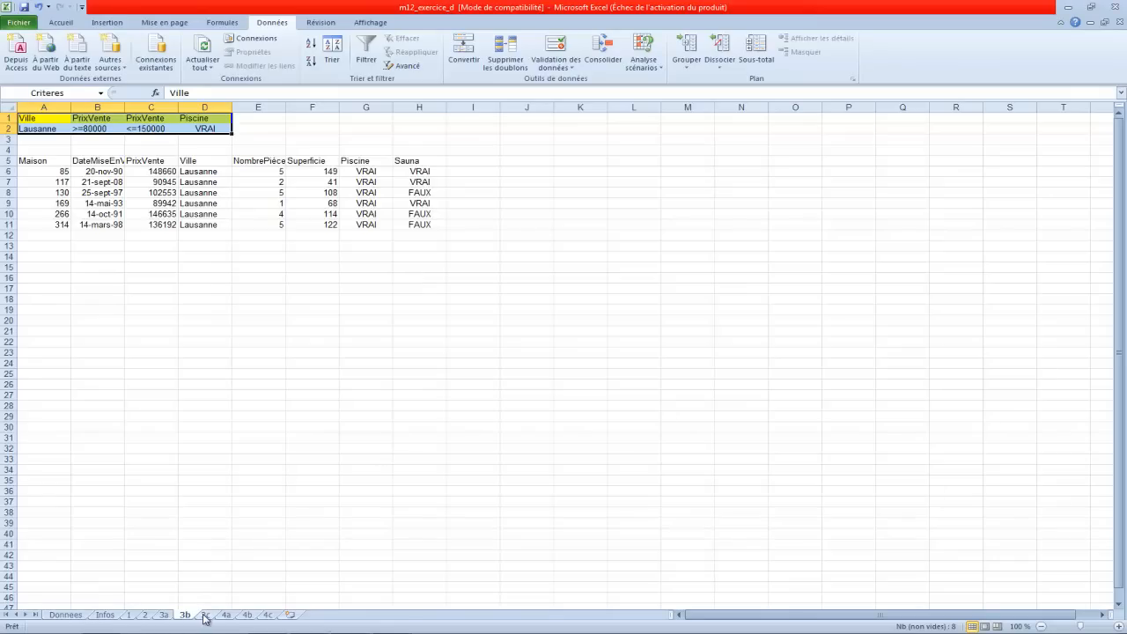
Step: Copy the city name Martigny from exercise 3 C in cell B9 of Infos into cell A2 of sheet 3c as the Ville criterion
left_click(111, 615)
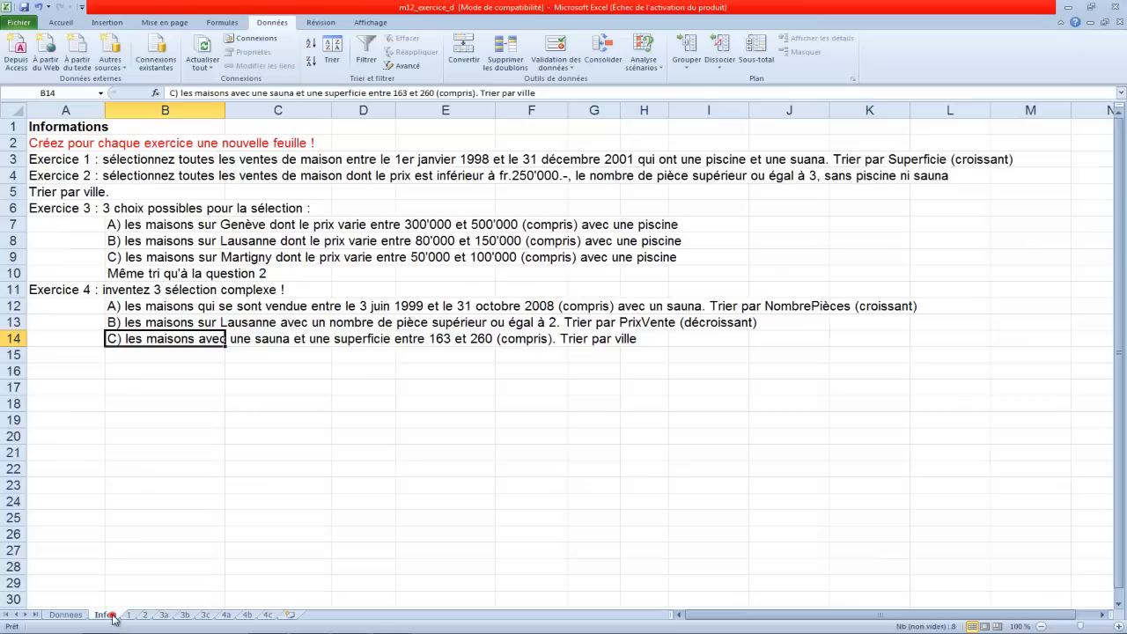
left_click(243, 258)
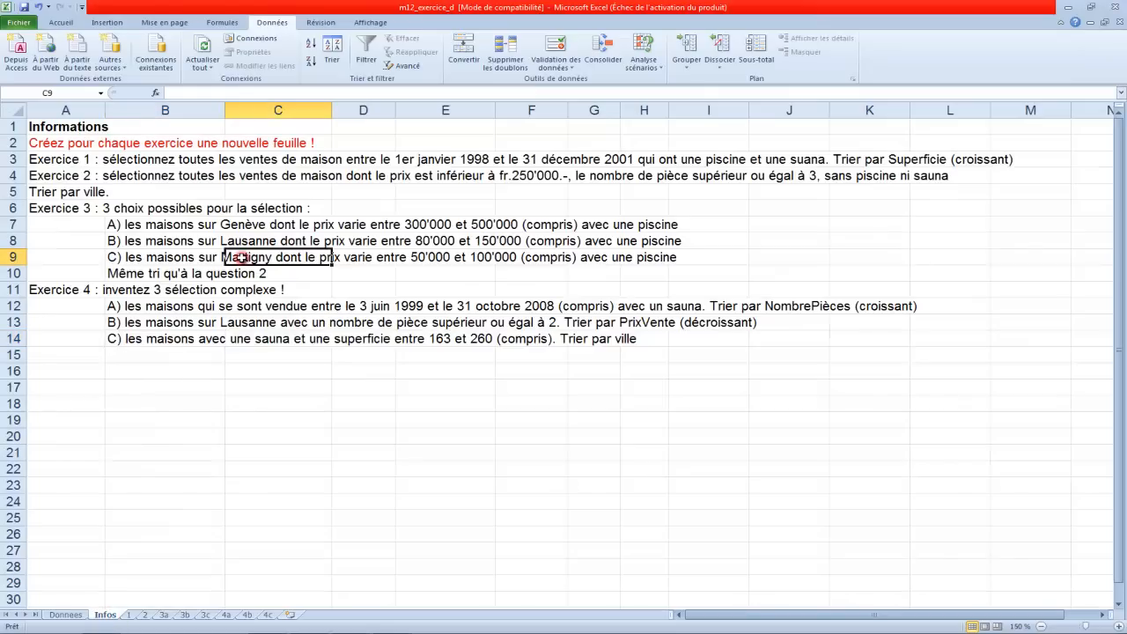
left_click(137, 259)
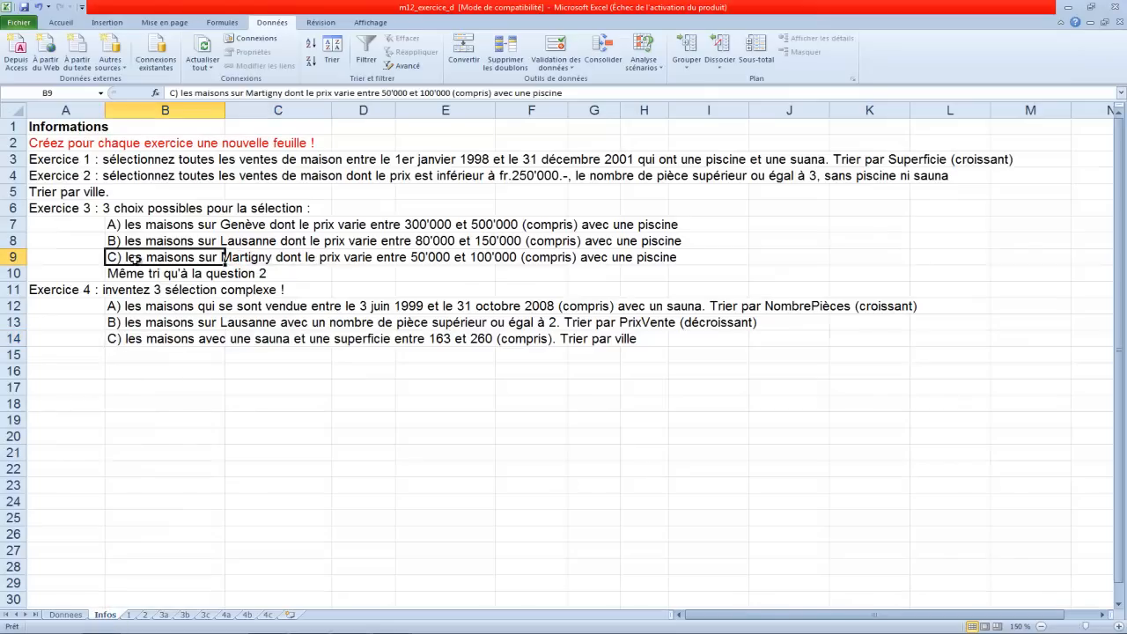
double_click(277, 93)
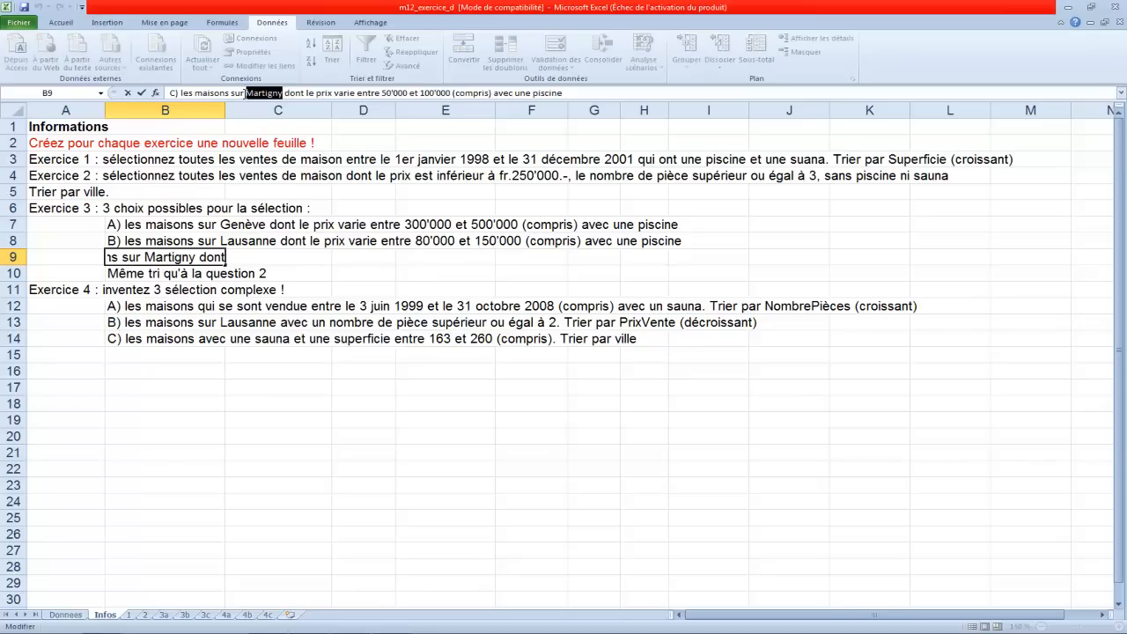
key("Return")
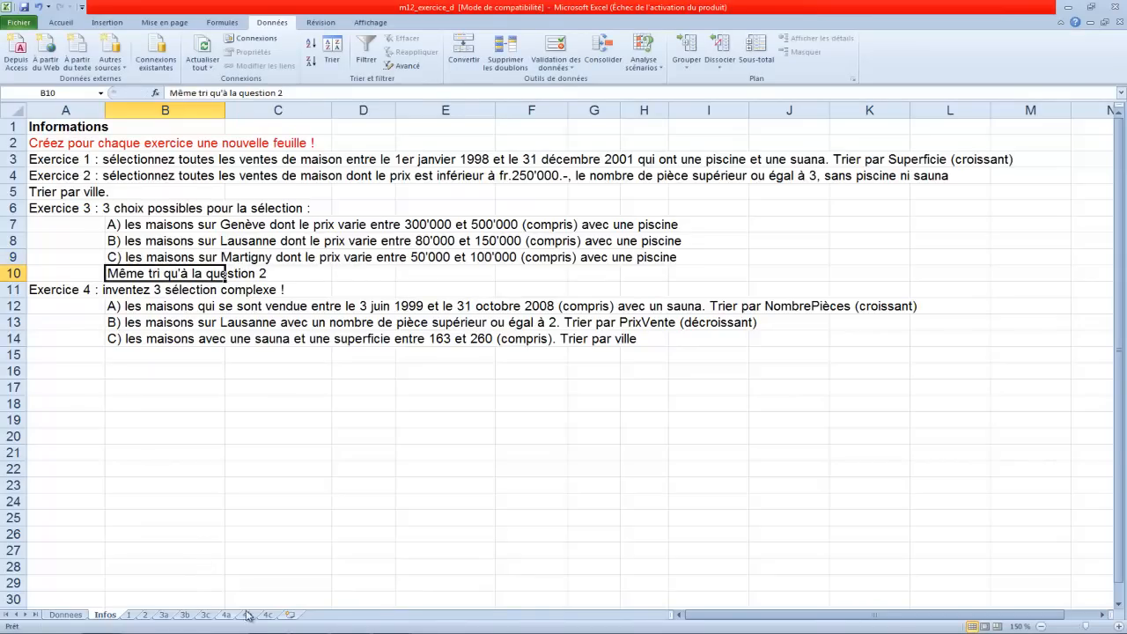
left_click(205, 615)
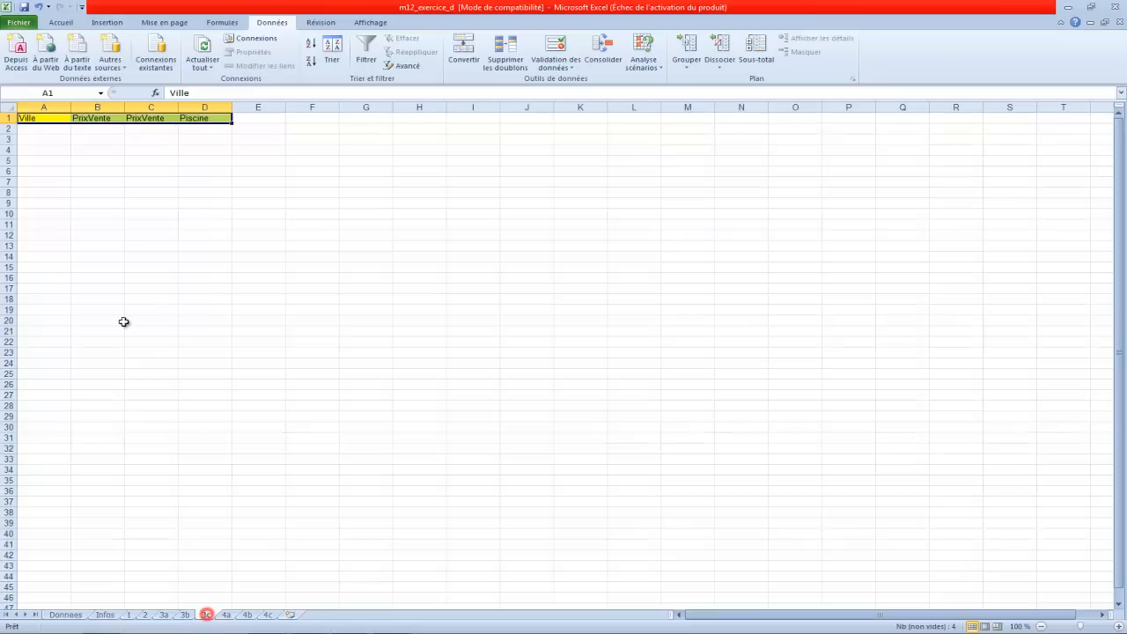
left_click(58, 133)
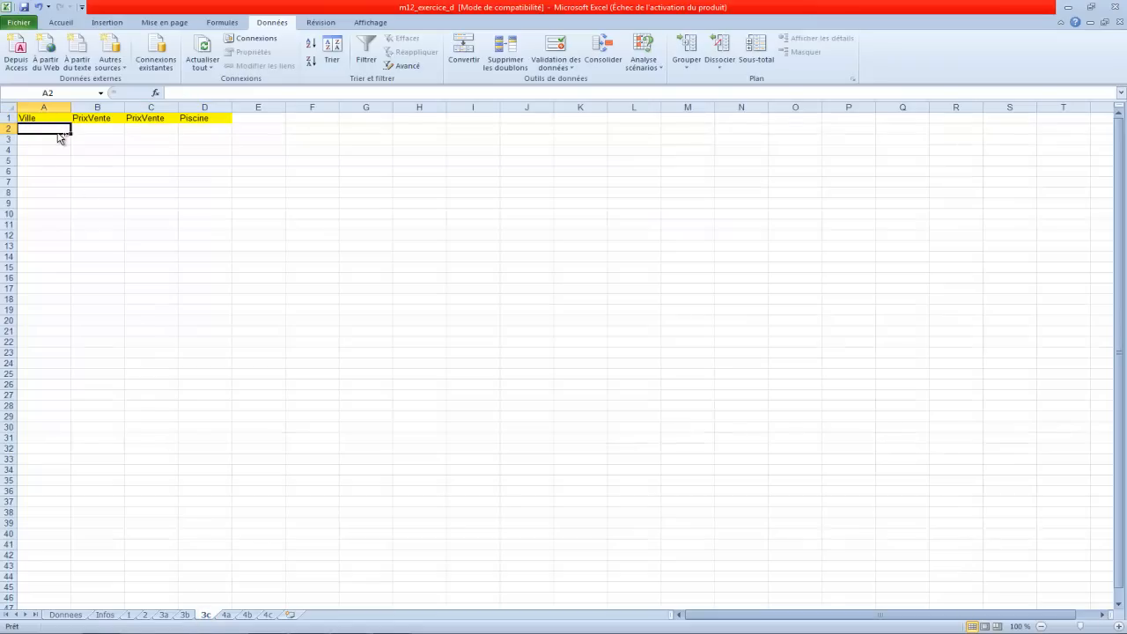
key("ctrl+v")
Step: Enter the PrixVente criteria >=50000 in B2 and <=100000 in C2 of sheet 3c, and VRAI as the Piscine criterion in D2
left_click(91, 129)
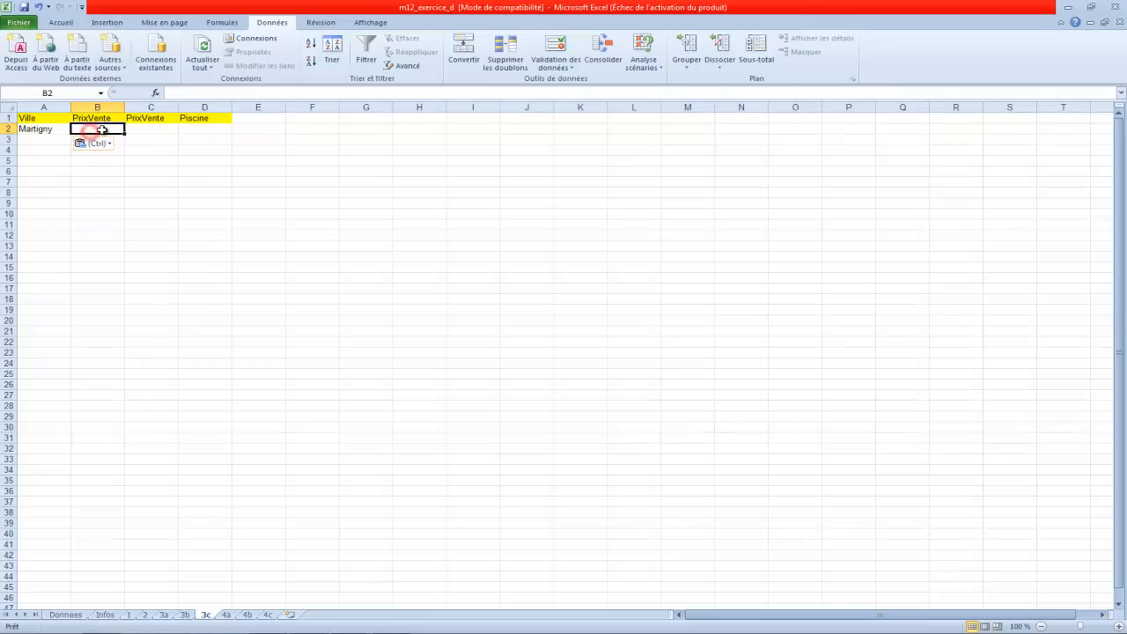
type("50000")
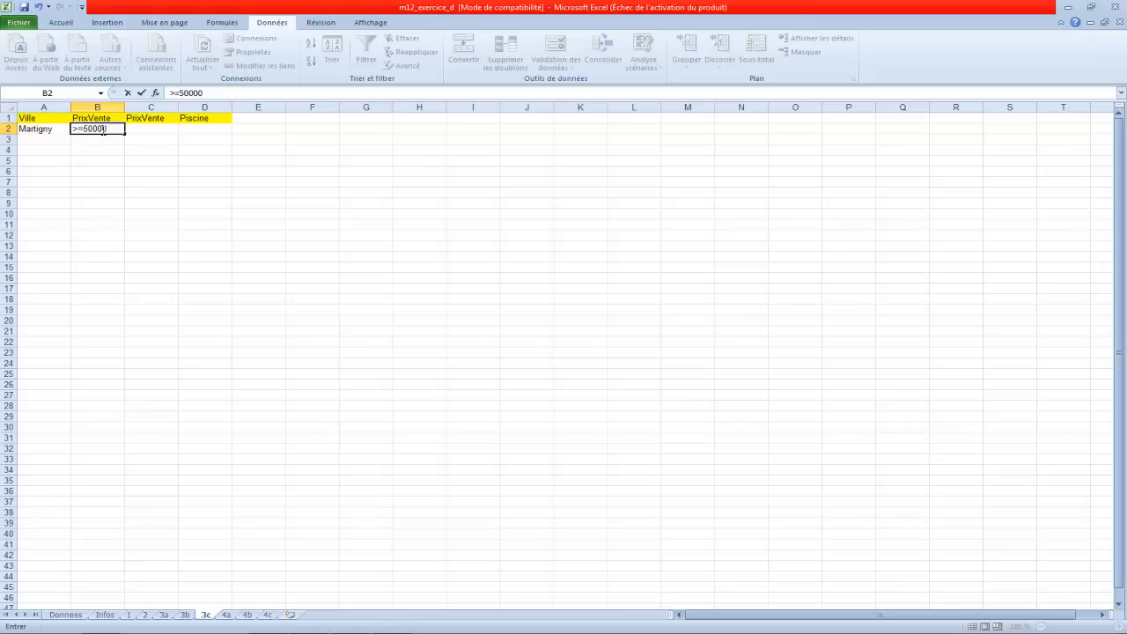
key("Tab")
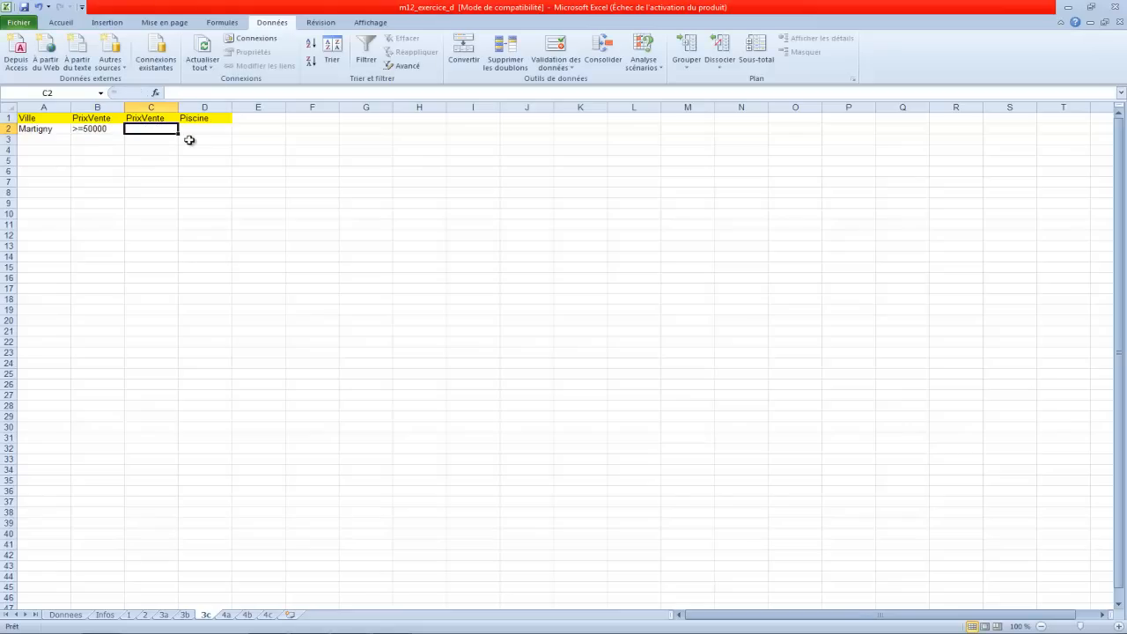
type("<=100000")
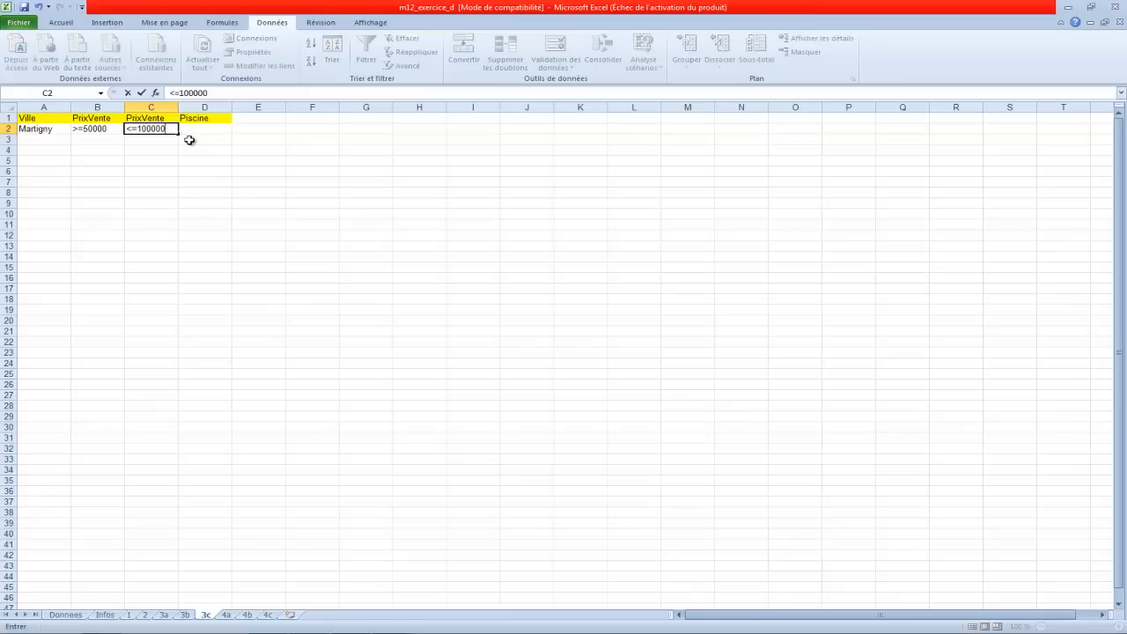
key("Tab")
type("V")
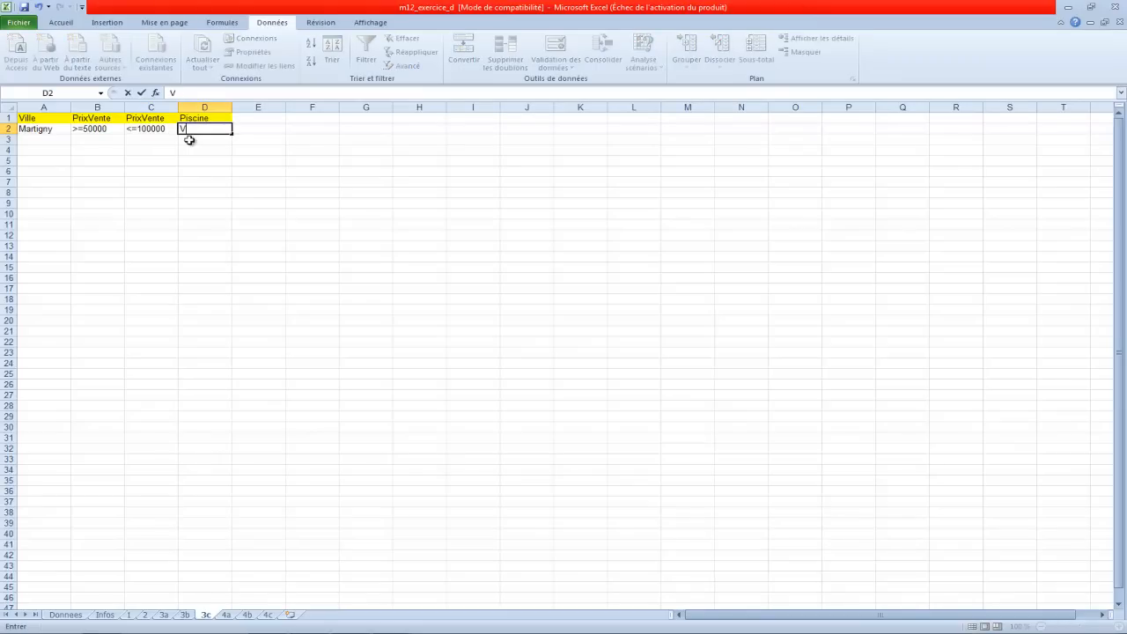
key("Return")
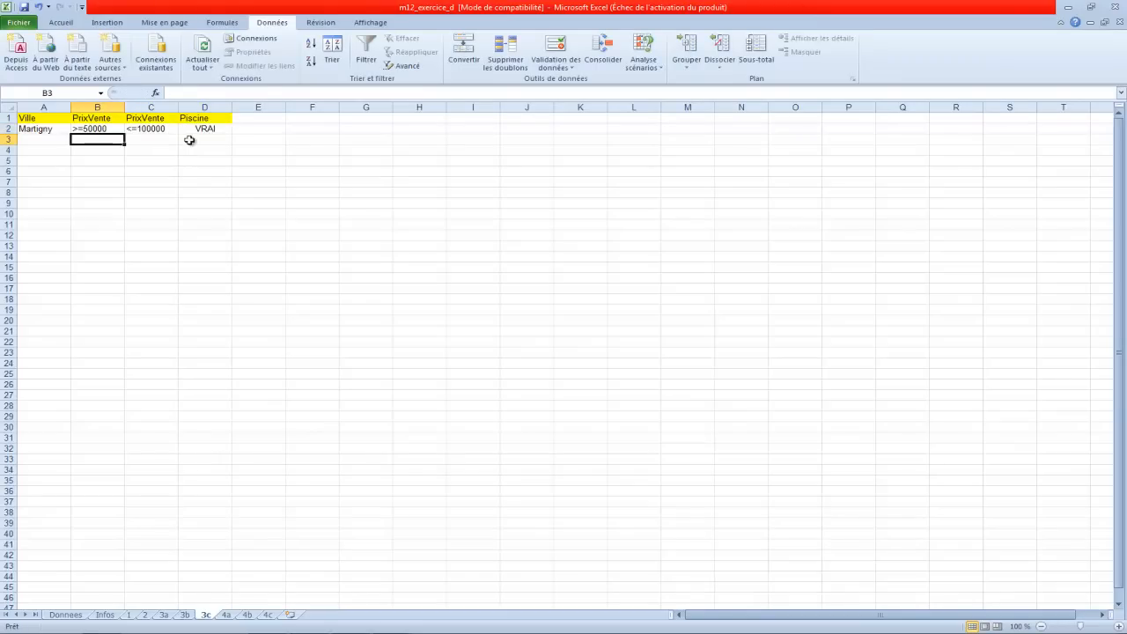
Step: Start an advanced filter on sheet 3c that copies to another location, with columns A:H of Donnees as the list range
left_click_drag(60, 118, 199, 129)
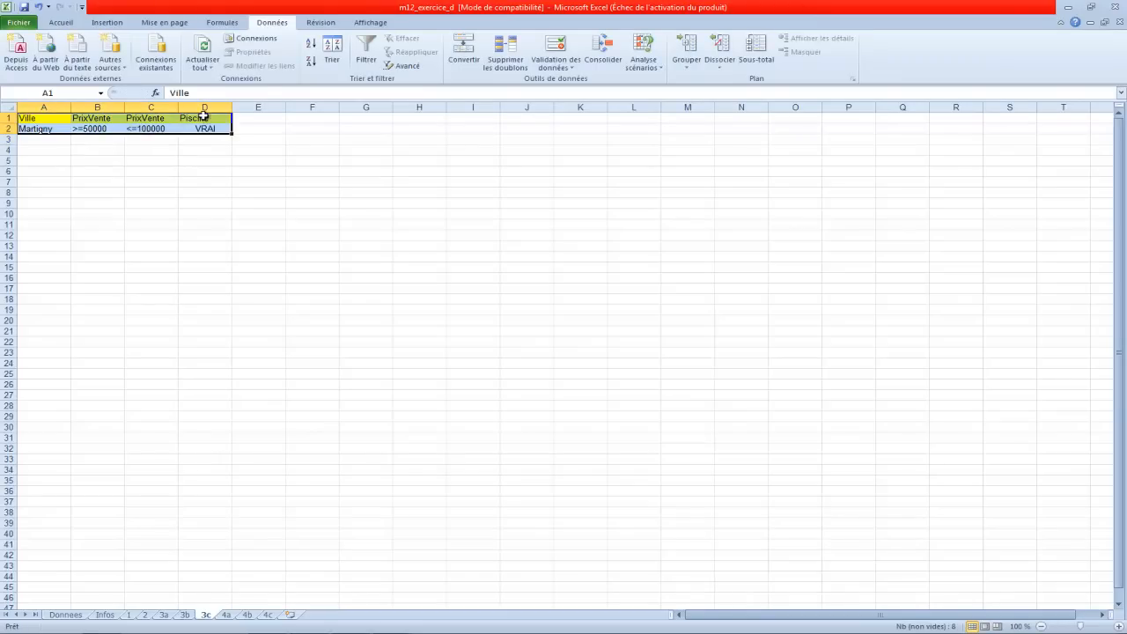
left_click(393, 67)
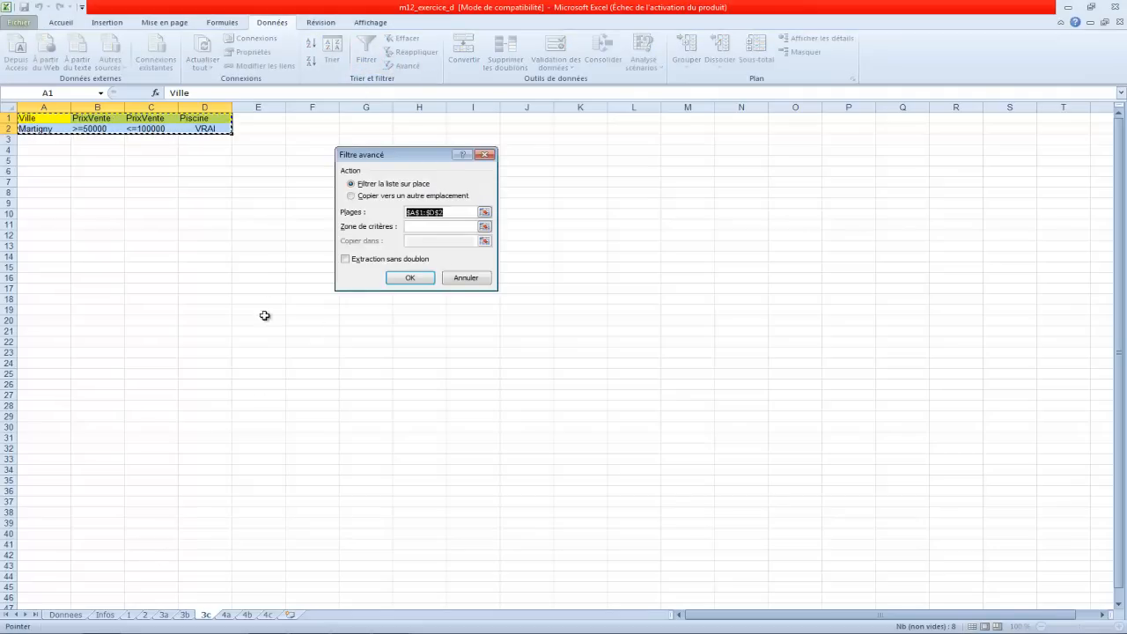
left_click(363, 196)
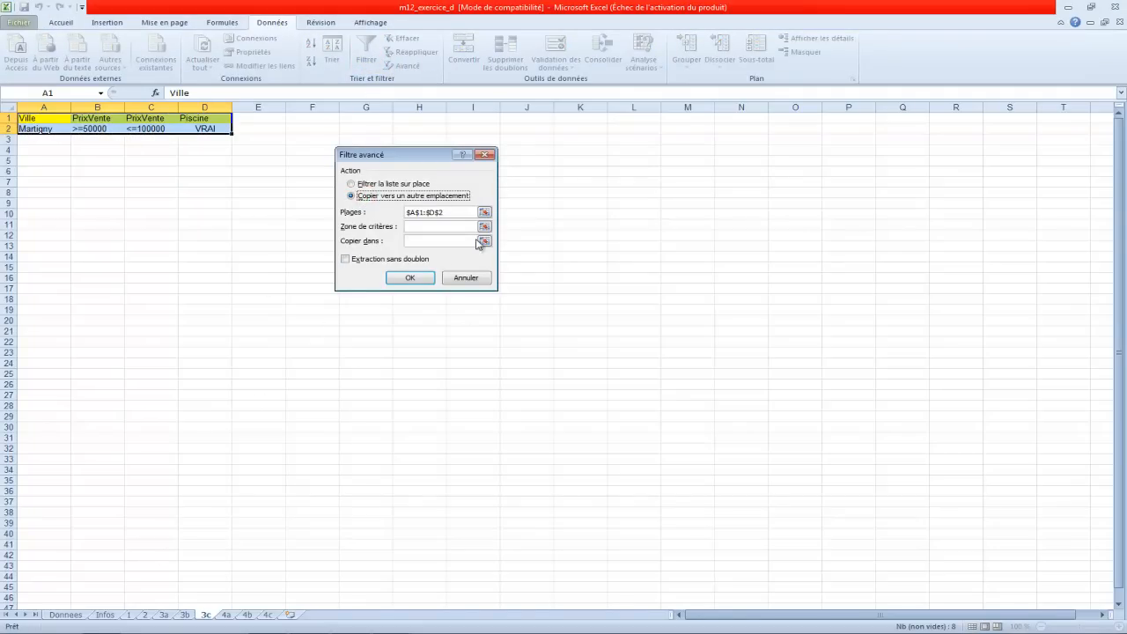
left_click(458, 212)
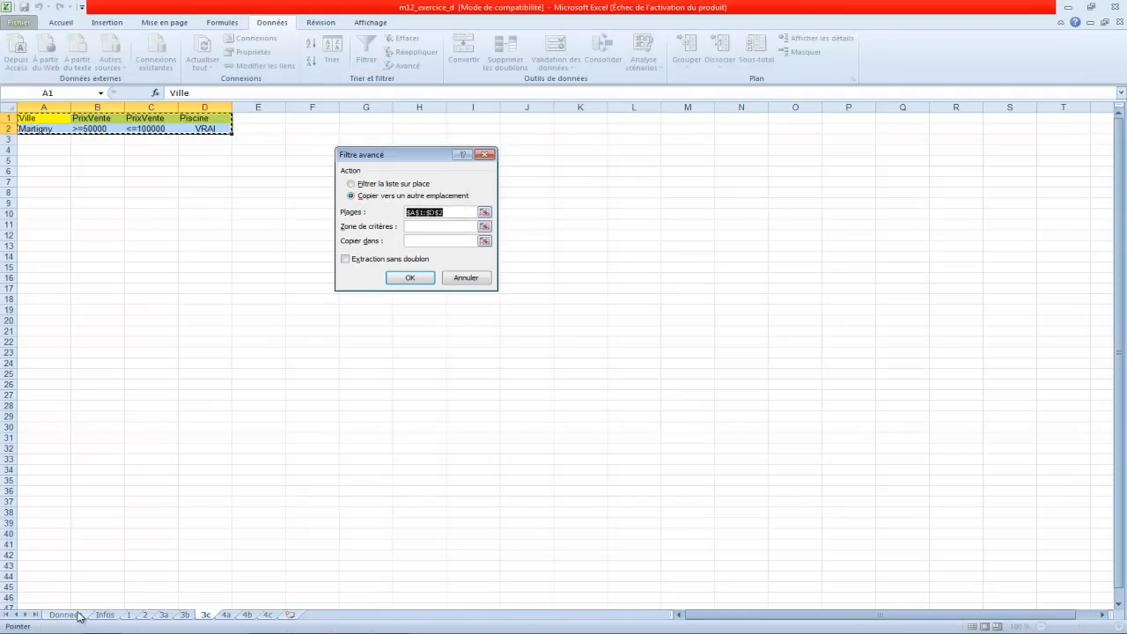
left_click(64, 615)
left_click_drag(53, 108, 441, 107)
Step: Set the filter's criteria range to A1:D2 and its destination to A6 on sheet 3c, and extract the records without duplicates
left_click(453, 225)
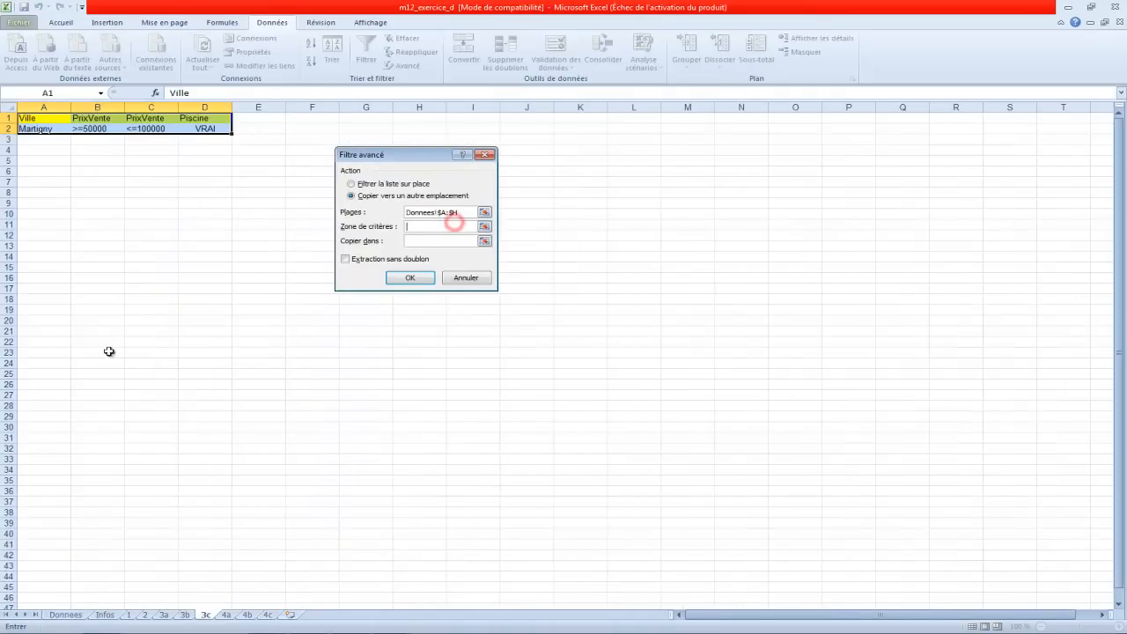
left_click_drag(53, 118, 202, 129)
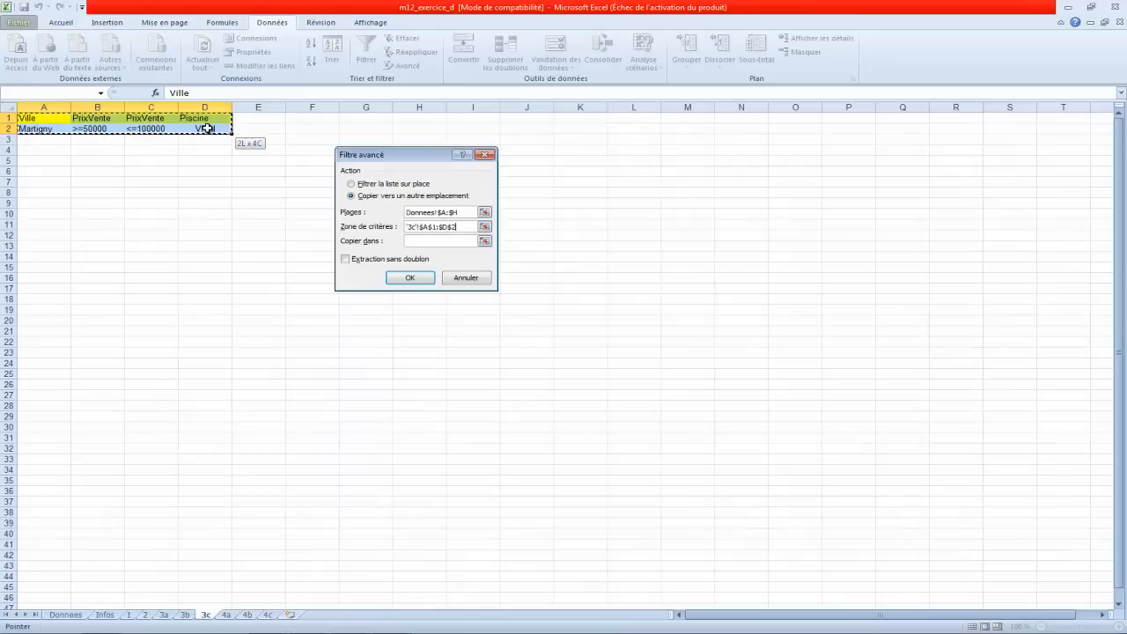
left_click(433, 240)
left_click(60, 170)
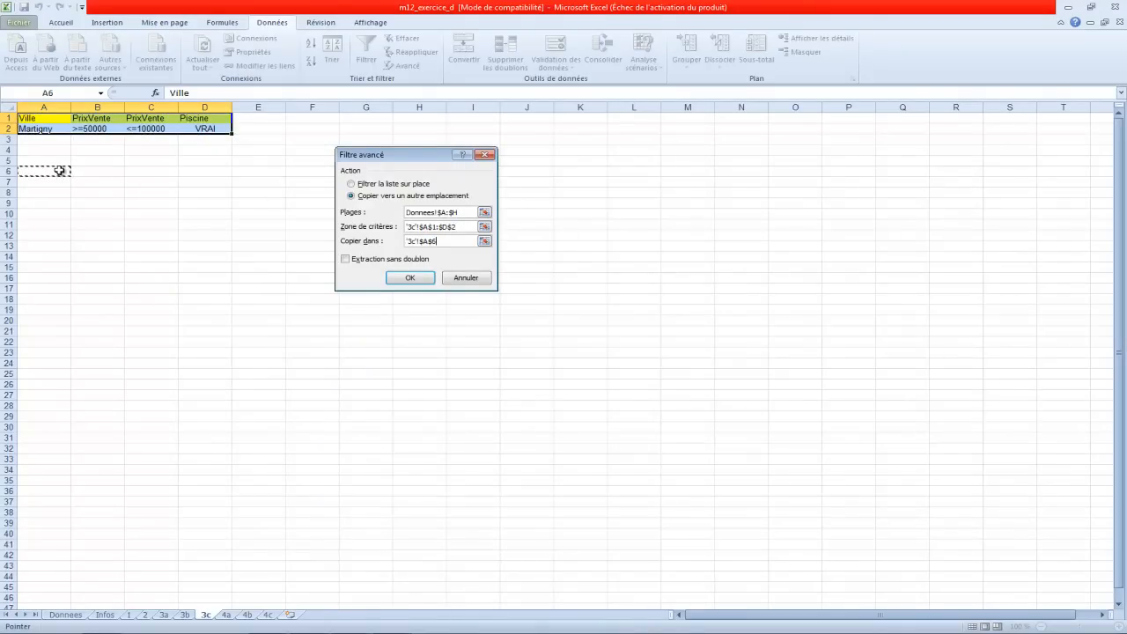
left_click(396, 259)
left_click(423, 280)
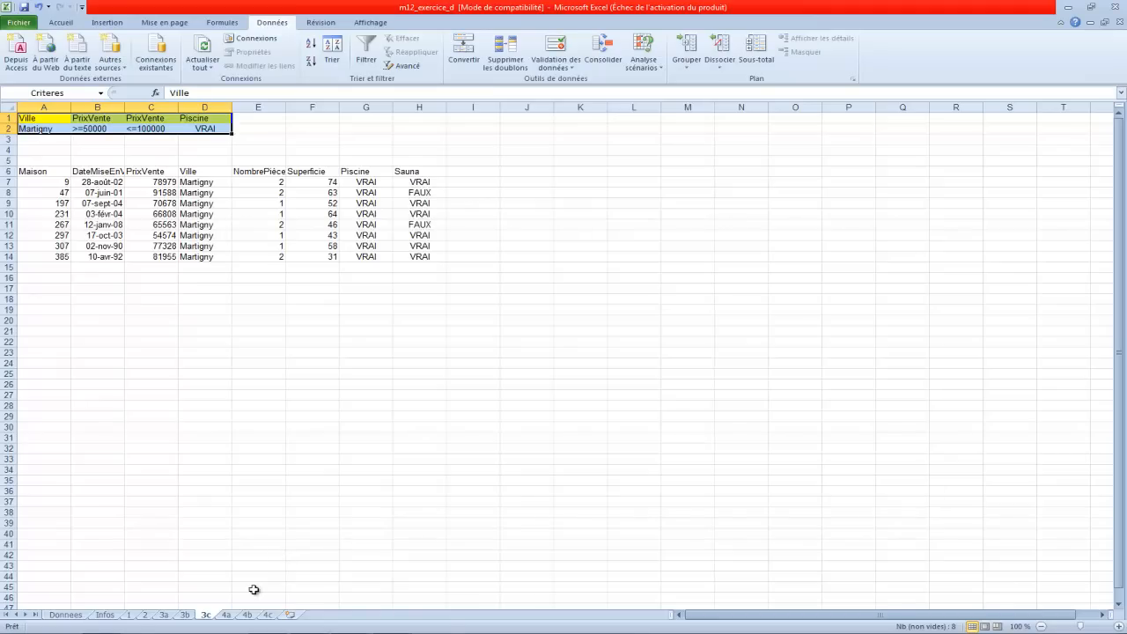
Step: Enter the exercise 4 A start date >=03/06/1999 as the first DateMiseEnVente criterion in A2 of sheet 4a
left_click(227, 615)
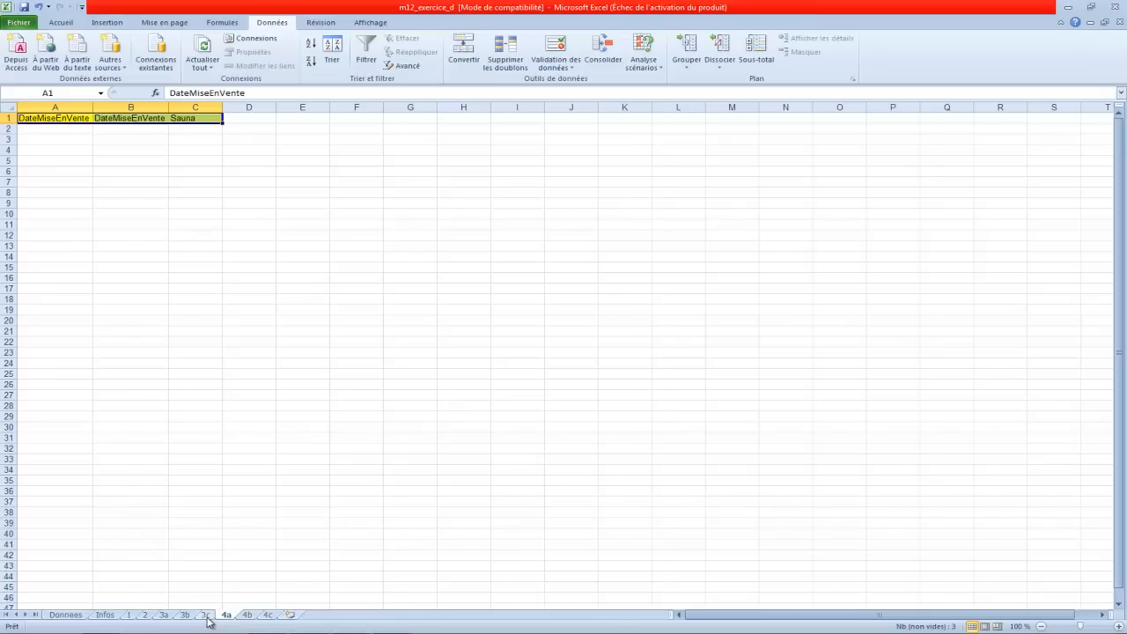
left_click(207, 616)
left_click(103, 614)
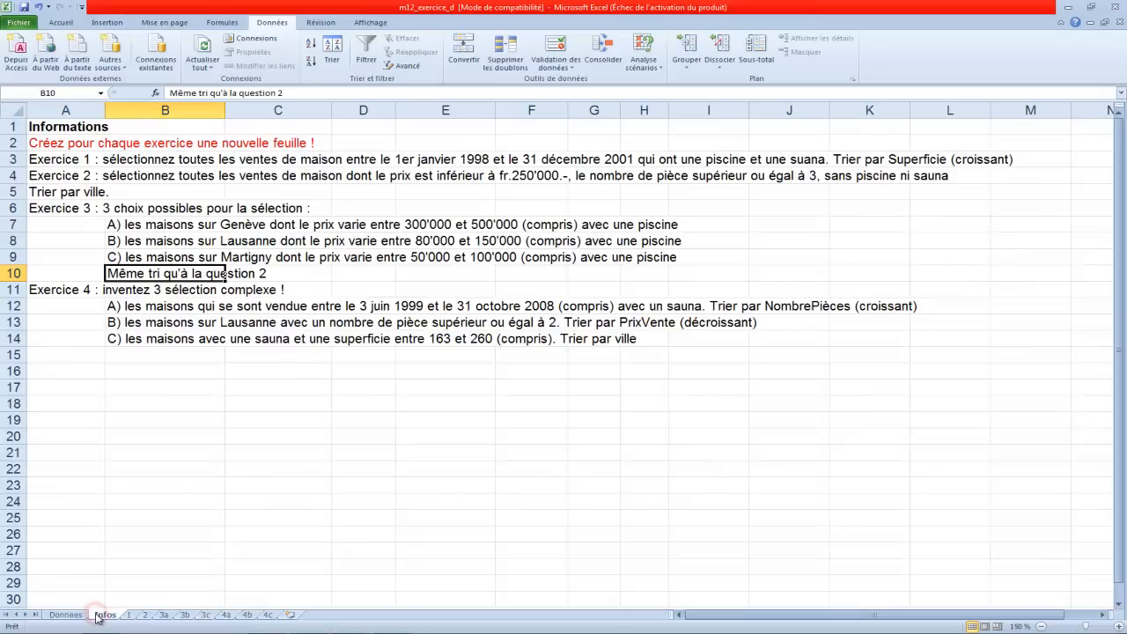
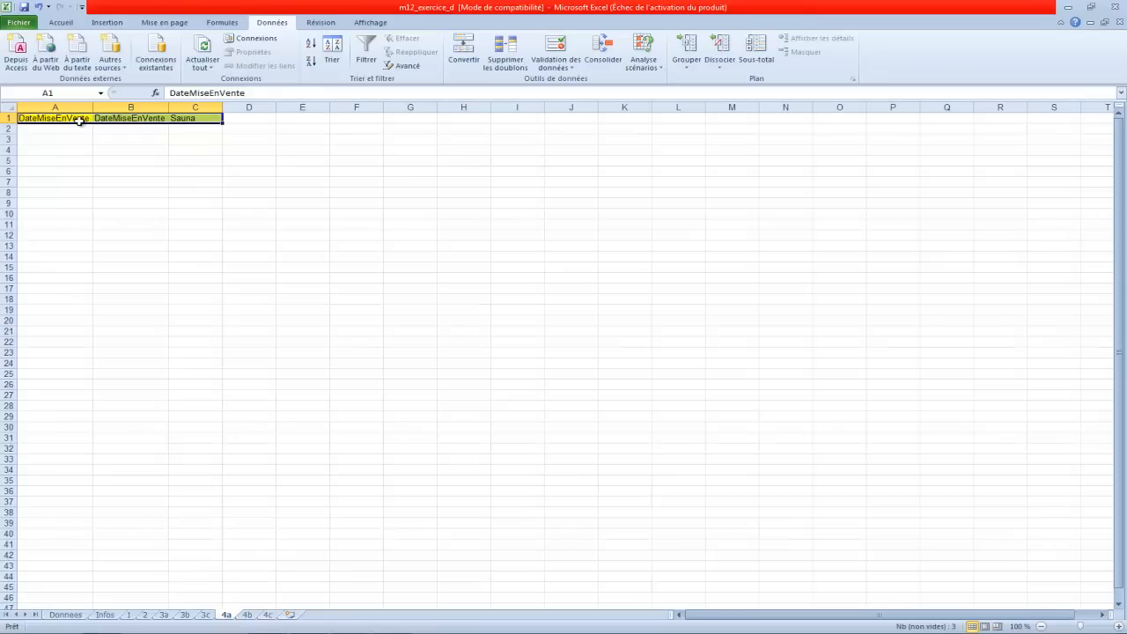
left_click(80, 129)
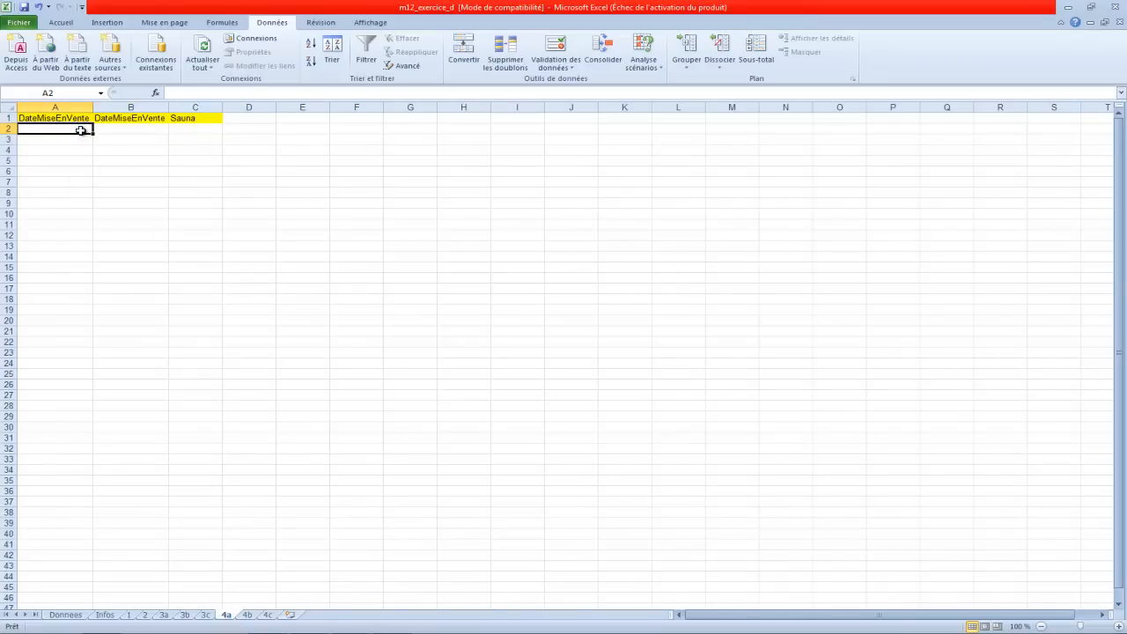
type(">=03/06/1999")
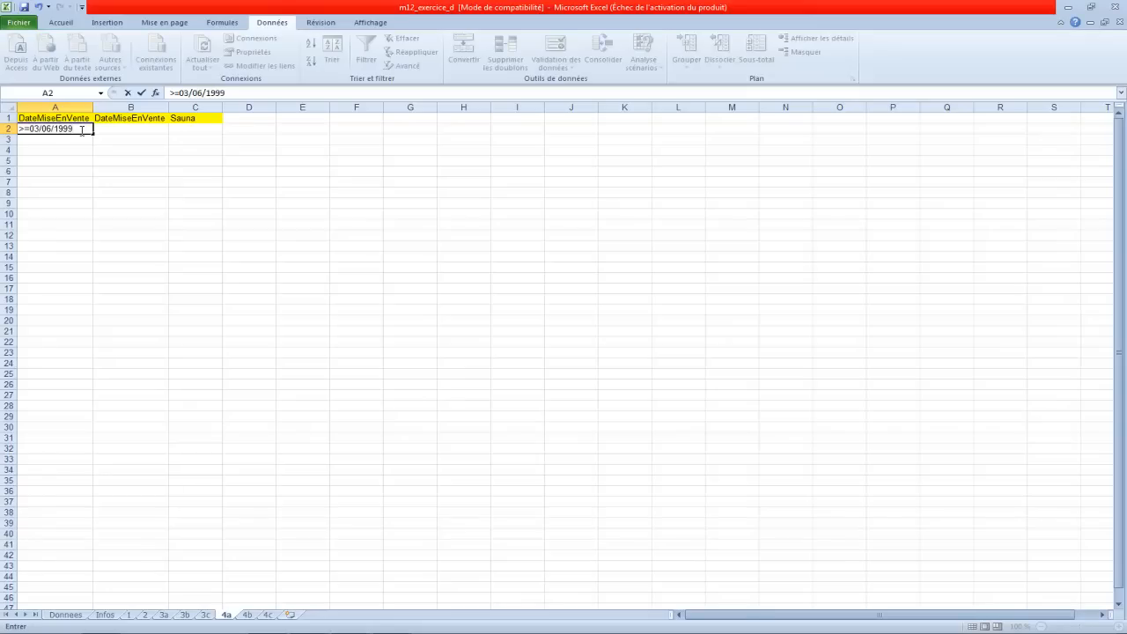
key("Tab")
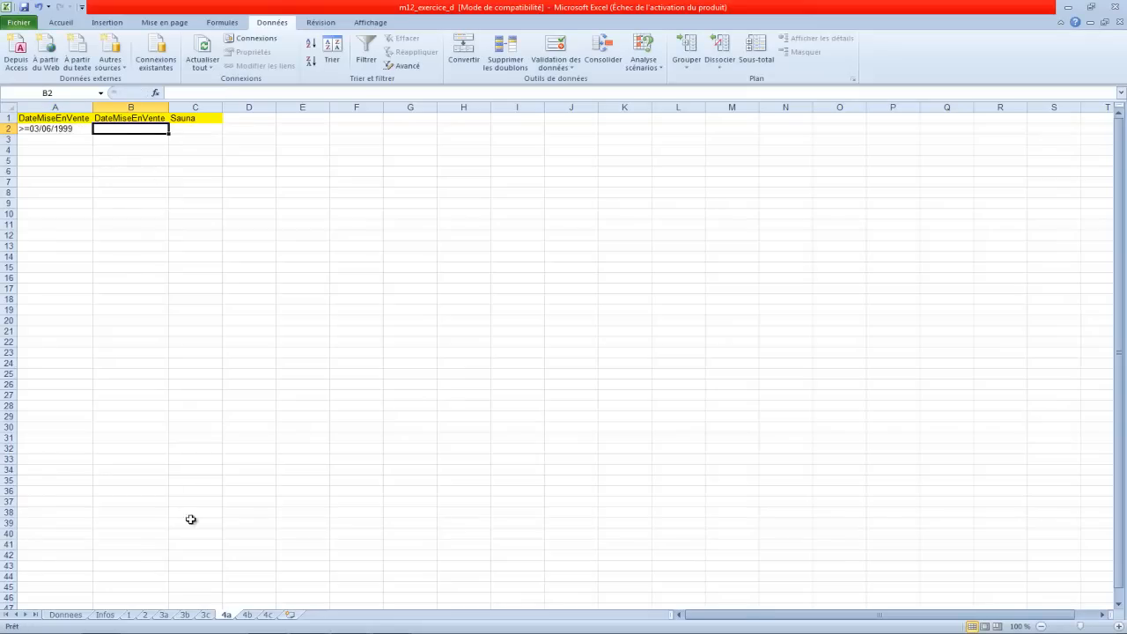
Step: Check exercise 4 A on Infos and enter <=31/10/2008 as the second DateMiseEnVente criterion in B2 of sheet 4a
left_click(112, 617)
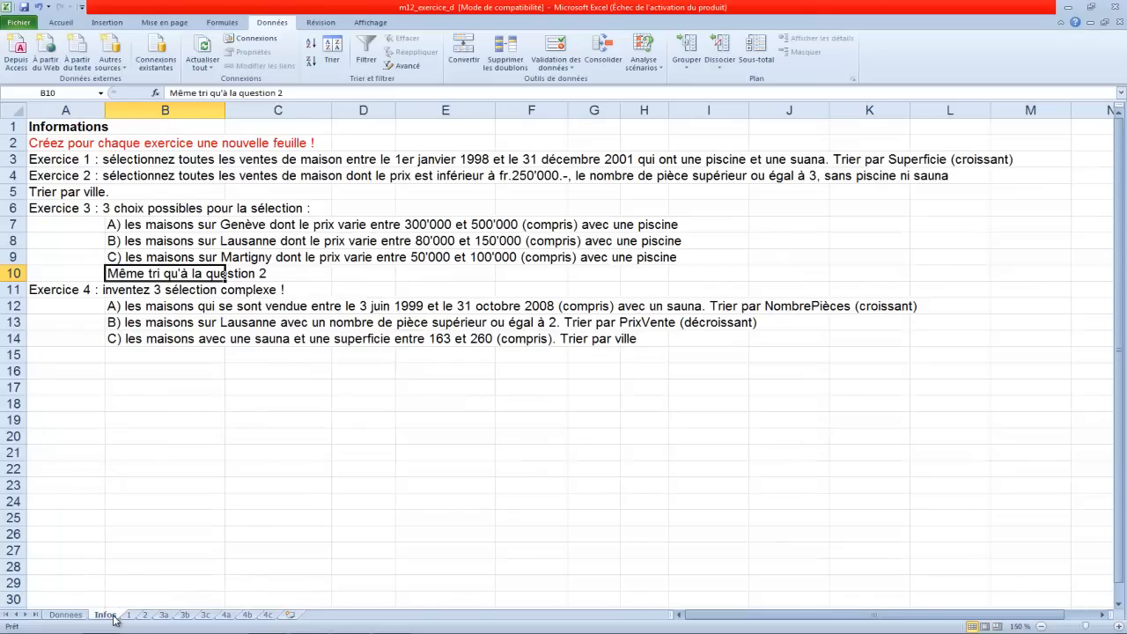
left_click(187, 616)
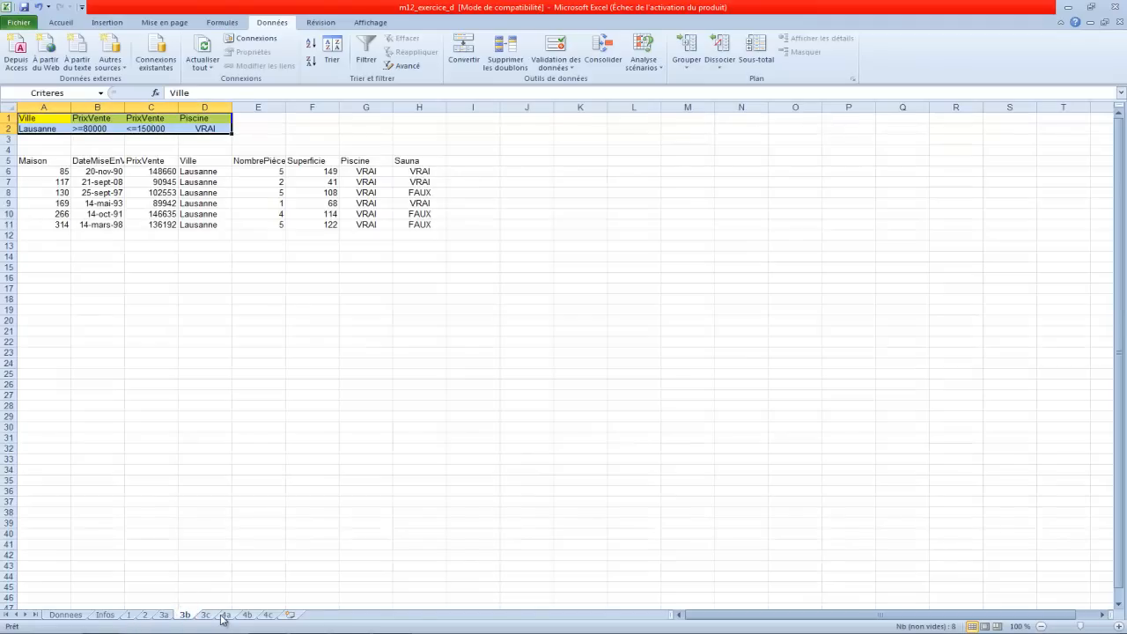
left_click(226, 615)
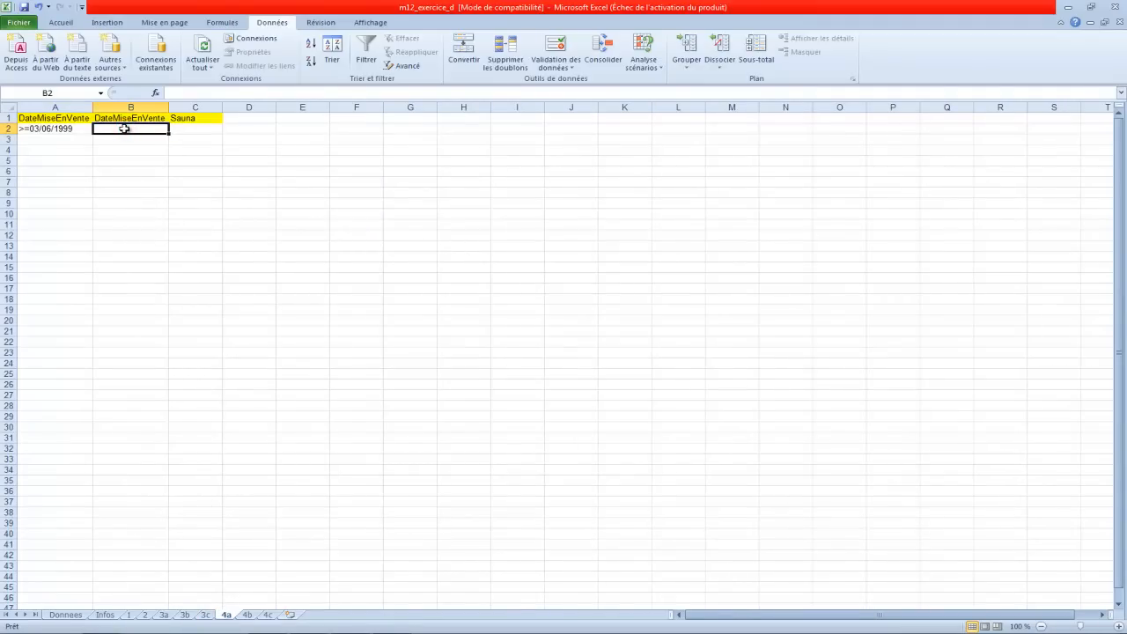
type("<=31/10/2008")
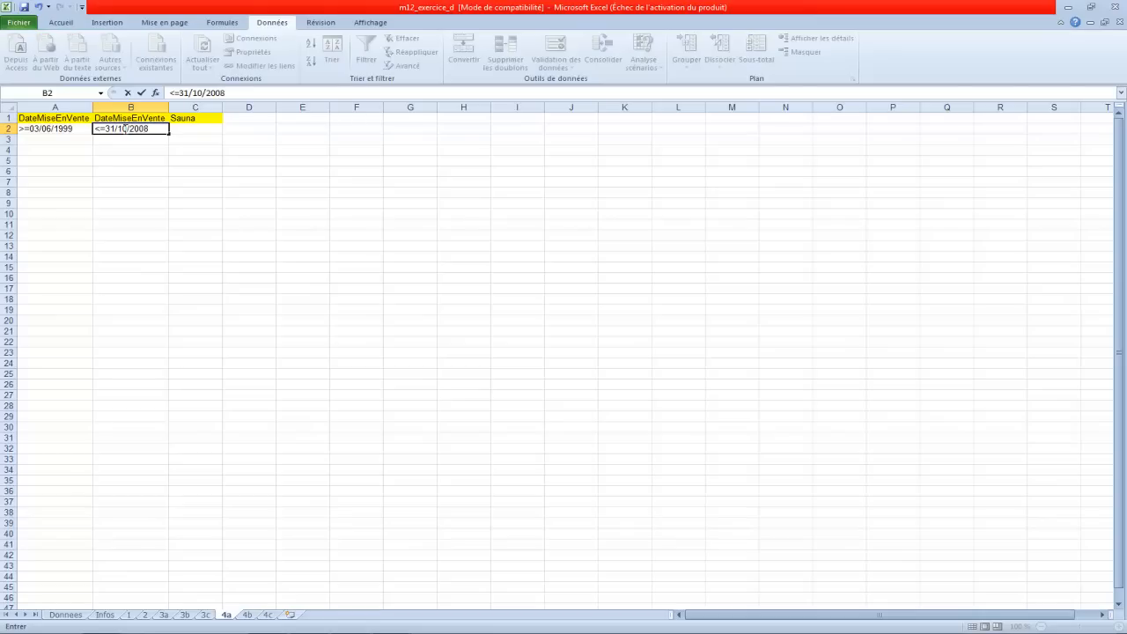
key("Return")
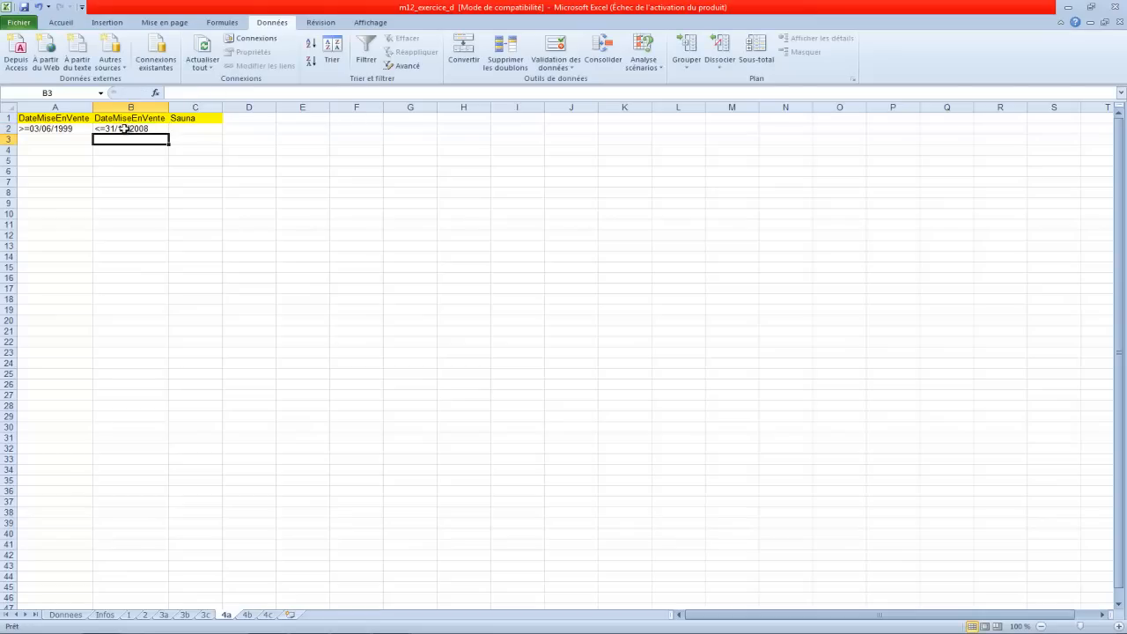
Step: Check how Donnees records the Sauna values and enter VRAI as the Sauna criterion in C2 of sheet 4a
left_click(102, 616)
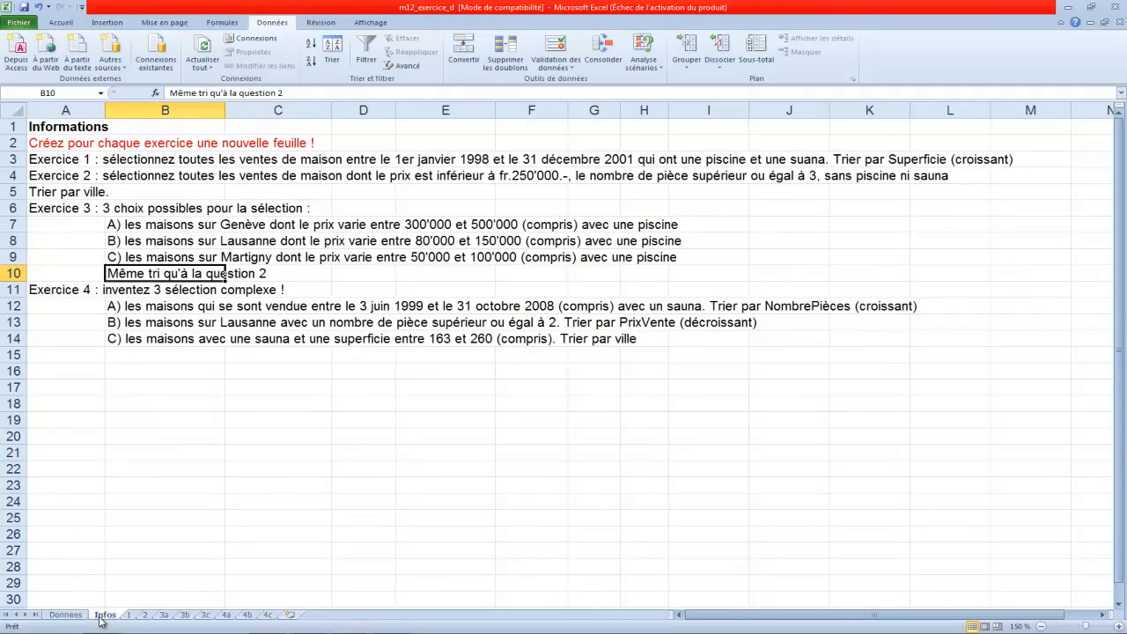
left_click(66, 615)
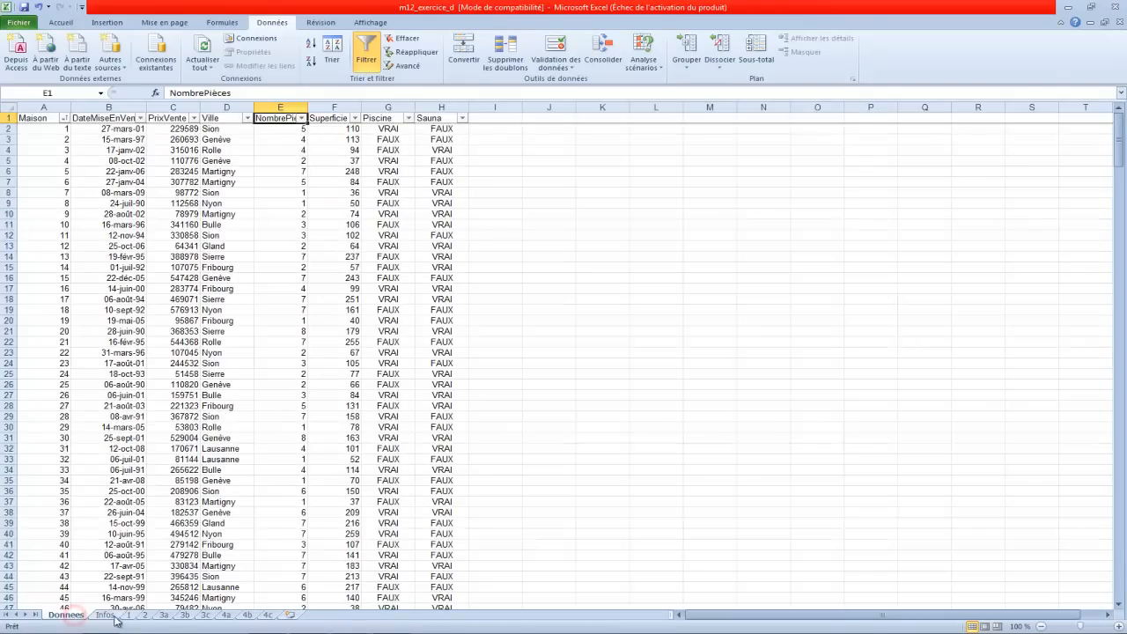
left_click(228, 615)
left_click(196, 130)
type("VRAI")
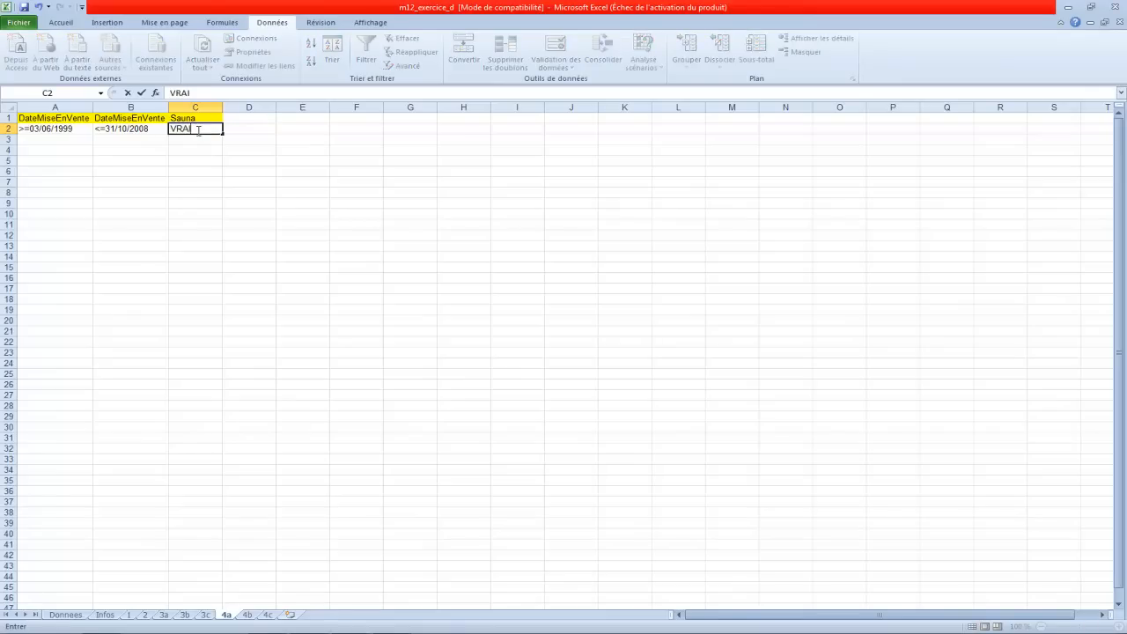
key("Return")
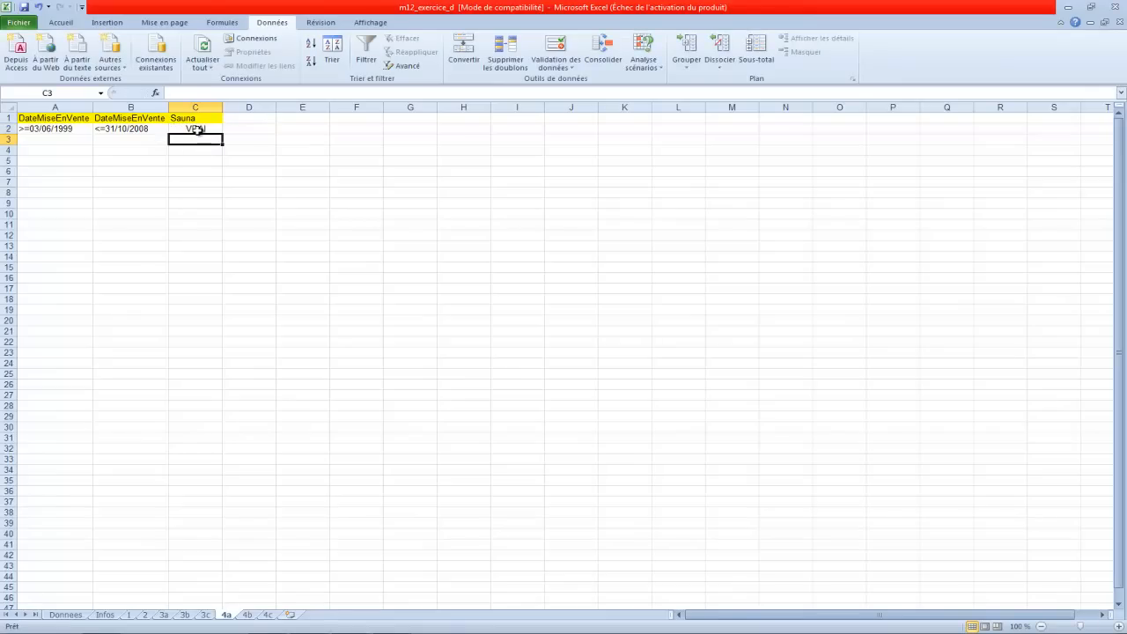
Step: Start an advanced filter on sheet 4a that copies to another location, with columns A:H of Donnees as the list range
left_click_drag(88, 115, 184, 128)
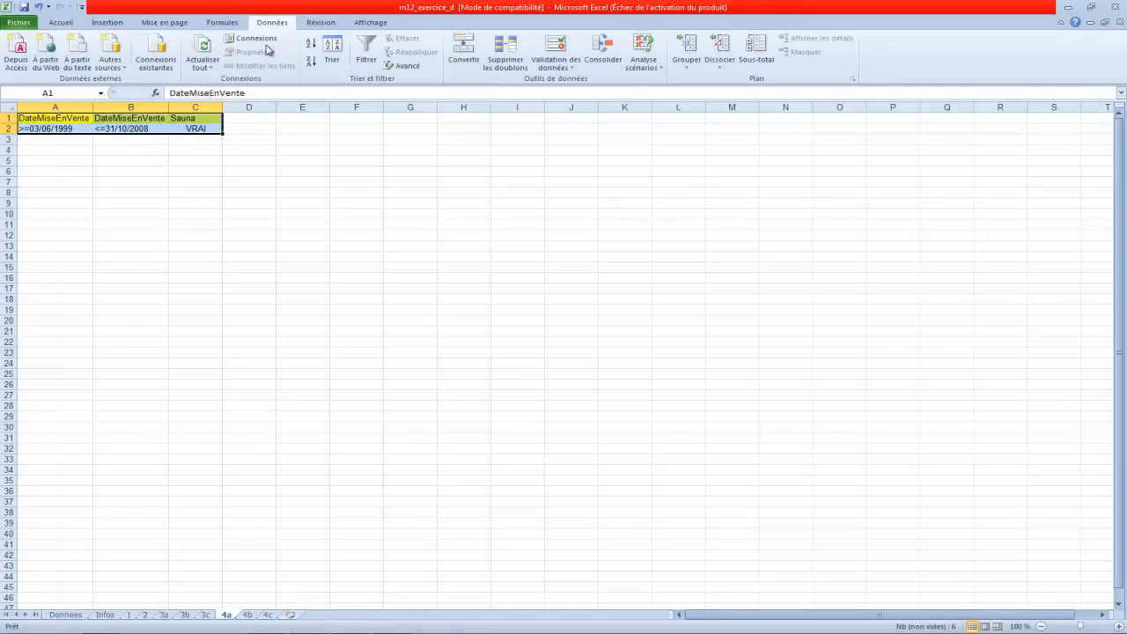
left_click(401, 67)
left_click(359, 195)
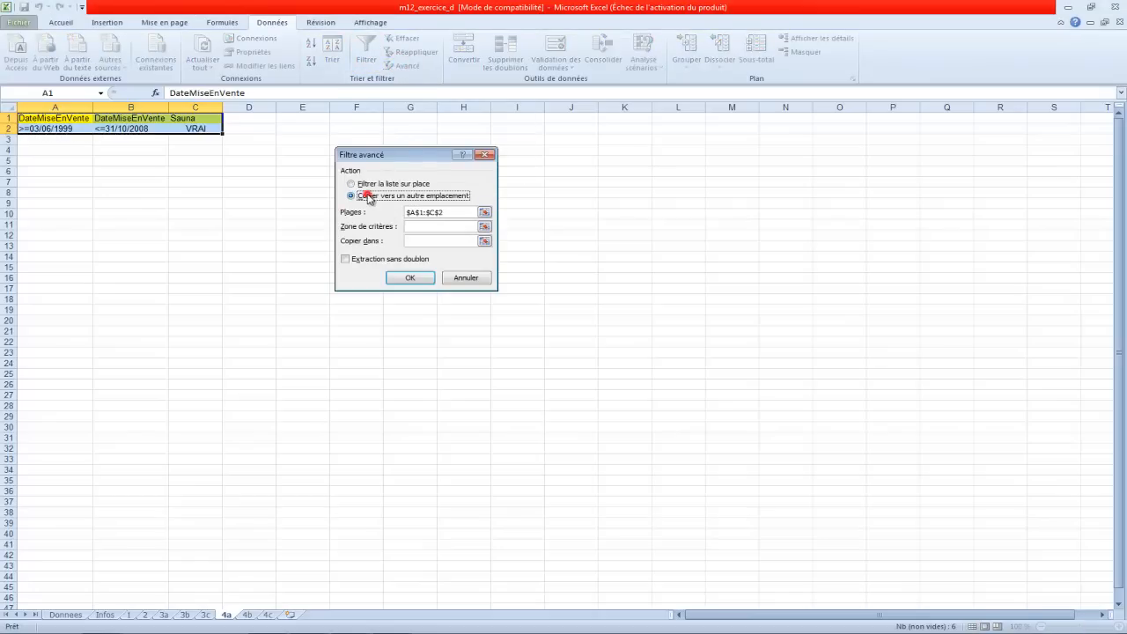
double_click(454, 212)
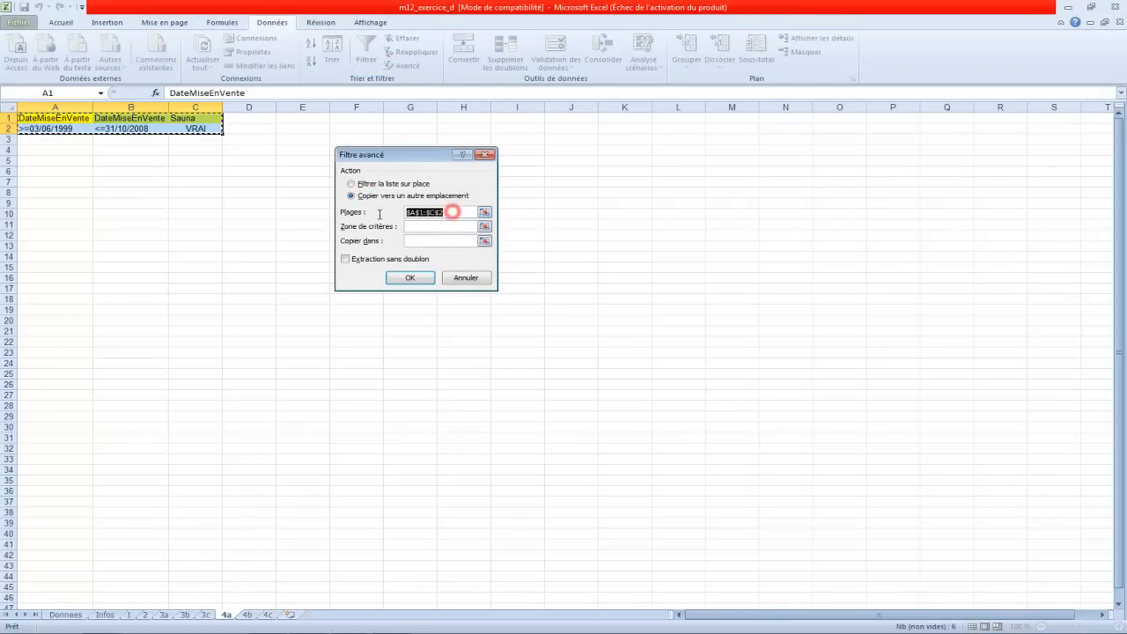
left_click(65, 614)
left_click_drag(44, 108, 441, 108)
Step: Set the filter's criteria range to A1:C2 and its destination to A5 on sheet 4a, and extract the records without duplicates
left_click(461, 226)
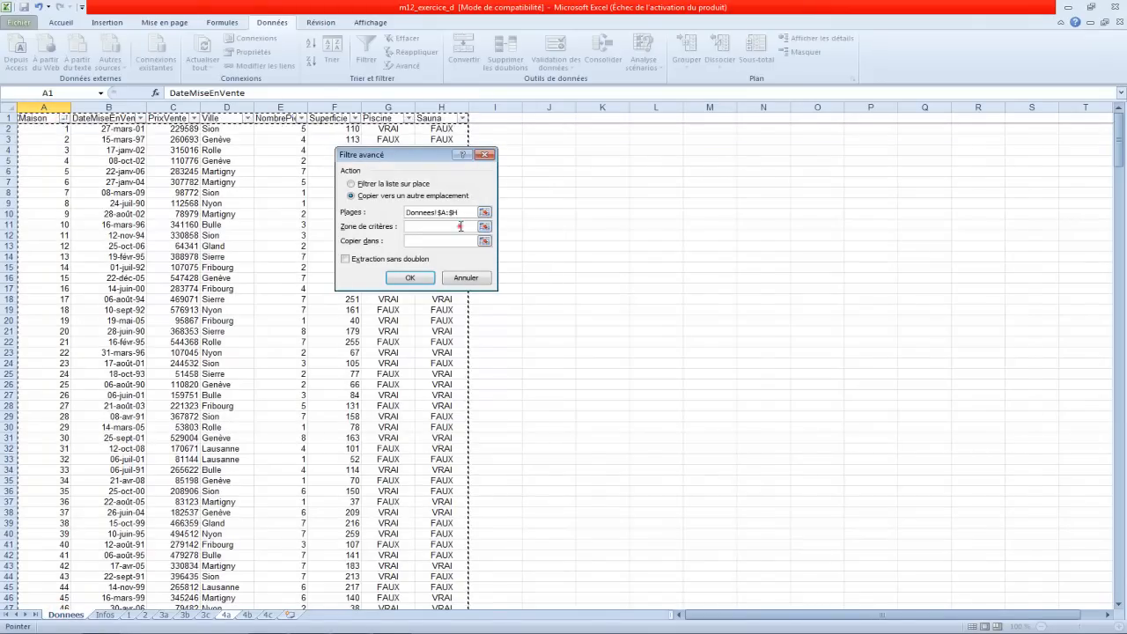
left_click(226, 614)
left_click_drag(56, 117, 196, 128)
left_click(351, 196)
left_click(427, 242)
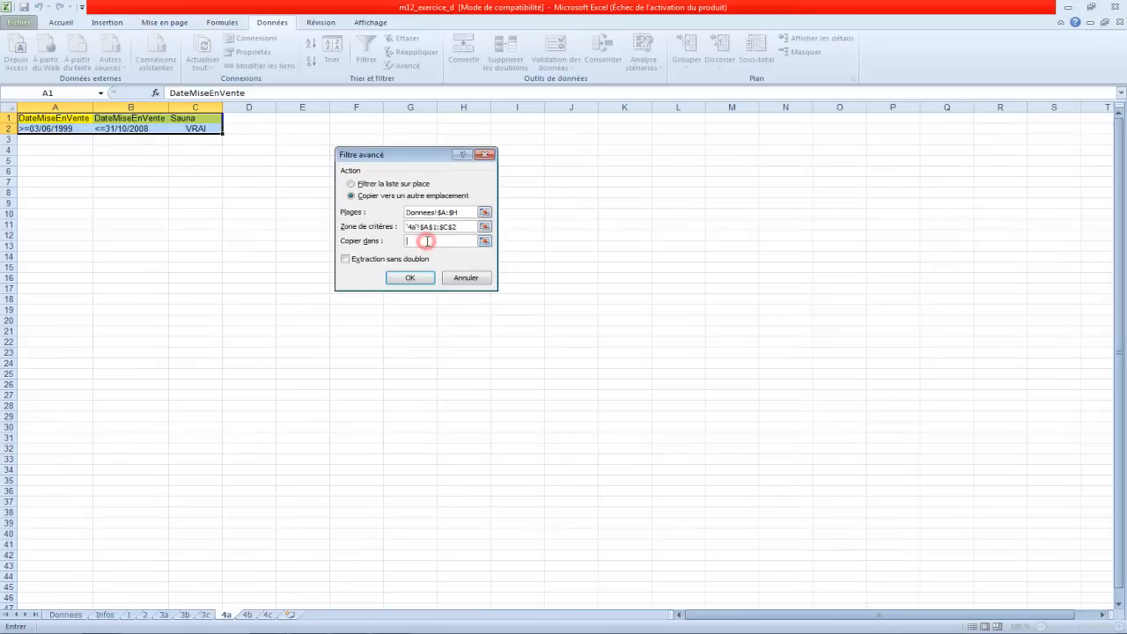
left_click(67, 158)
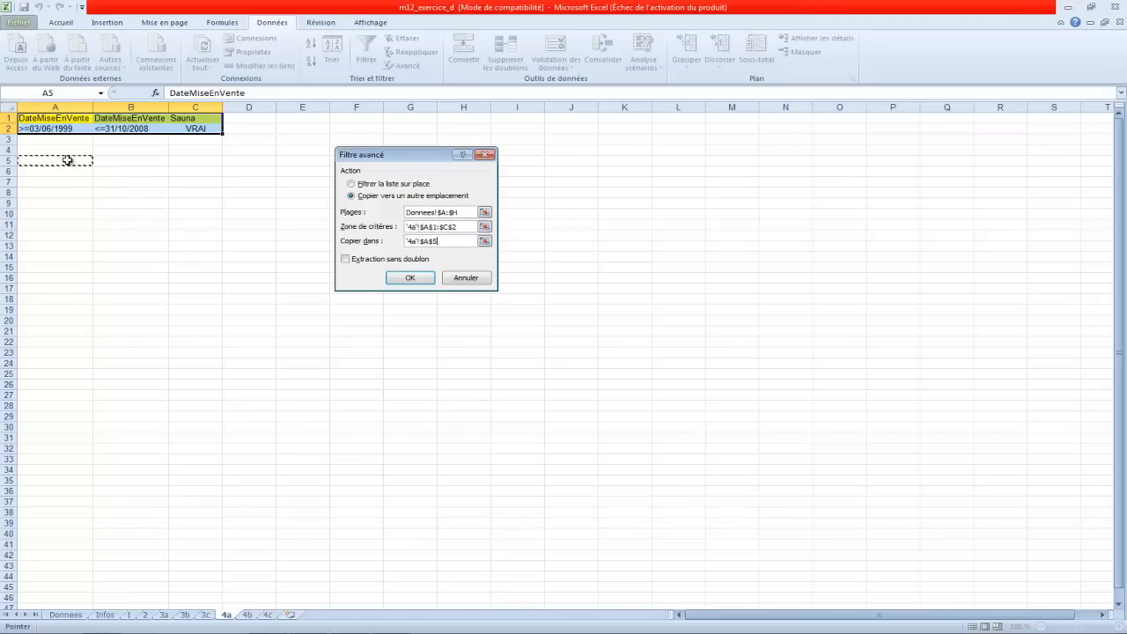
left_click(388, 259)
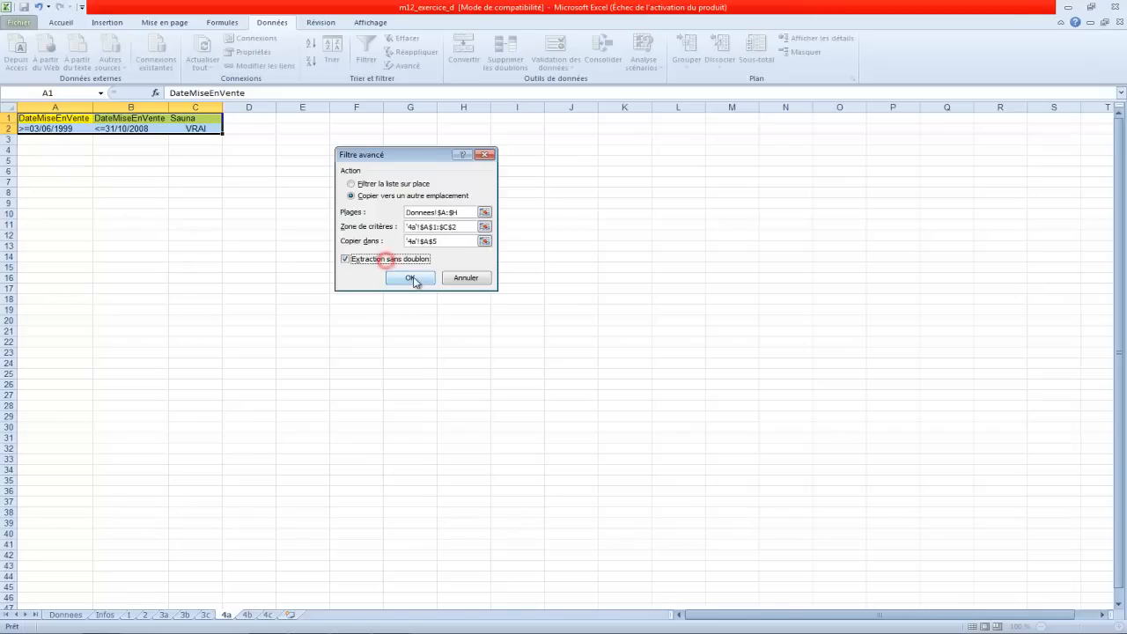
left_click(410, 277)
Step: Look through the full list of records extracted on sheet 4a
scroll(289, 187, "down", 8)
scroll(288, 189, "up", 8)
scroll(285, 191, "down", 5)
scroll(285, 191, "up", 5)
scroll(284, 191, "down", 9)
scroll(284, 191, "up", 6)
scroll(283, 192, "up", 3)
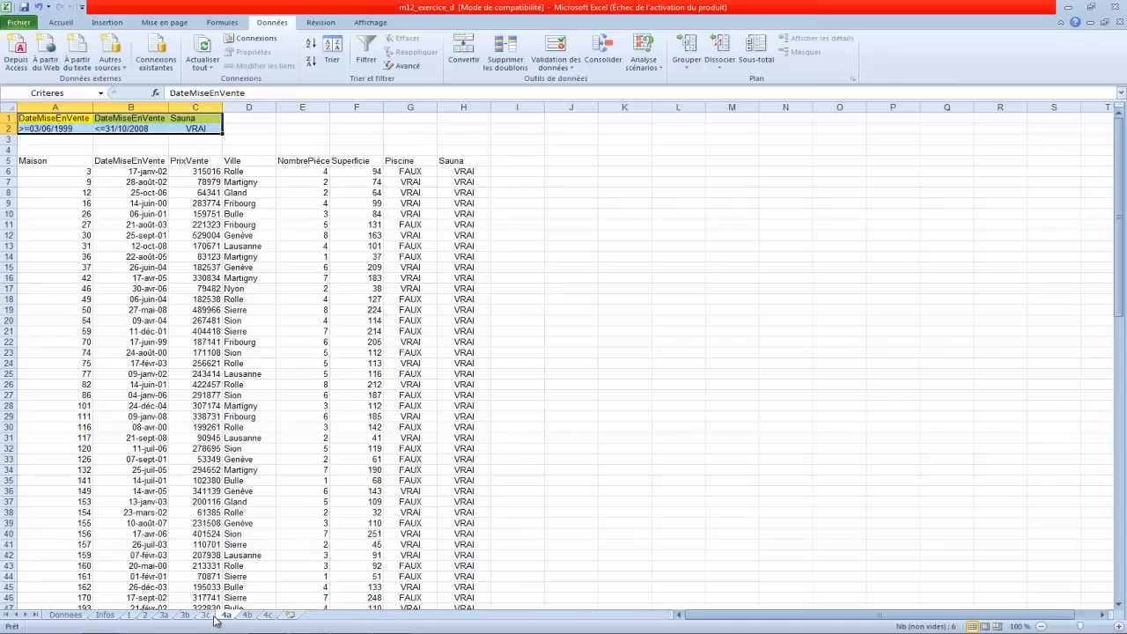
Step: Check the exercise 4 A sort order on Infos and sort sheet 4a's extracted records by NombrePièces from smallest to largest
left_click(111, 615)
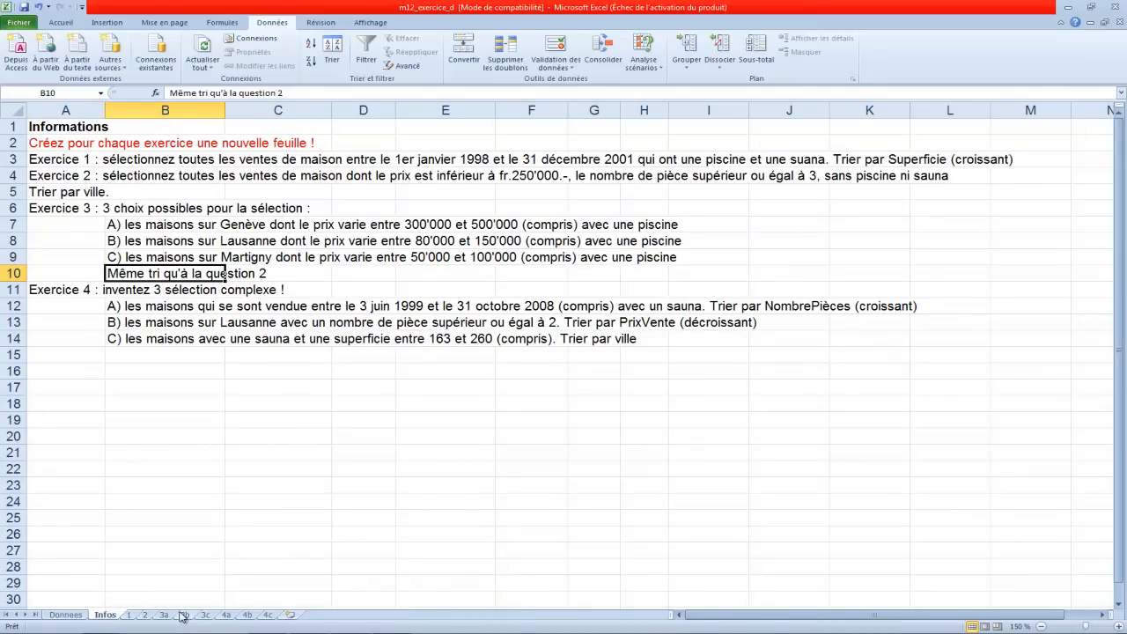
left_click(228, 616)
left_click_drag(55, 161, 462, 585)
scroll(269, 359, "up", 20)
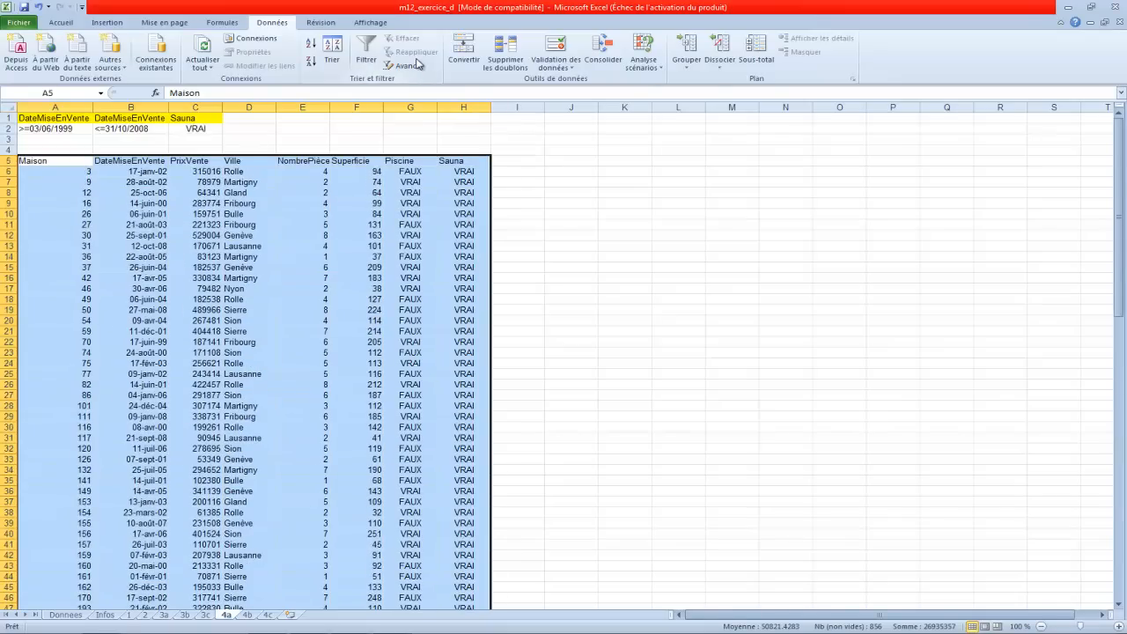
left_click(332, 49)
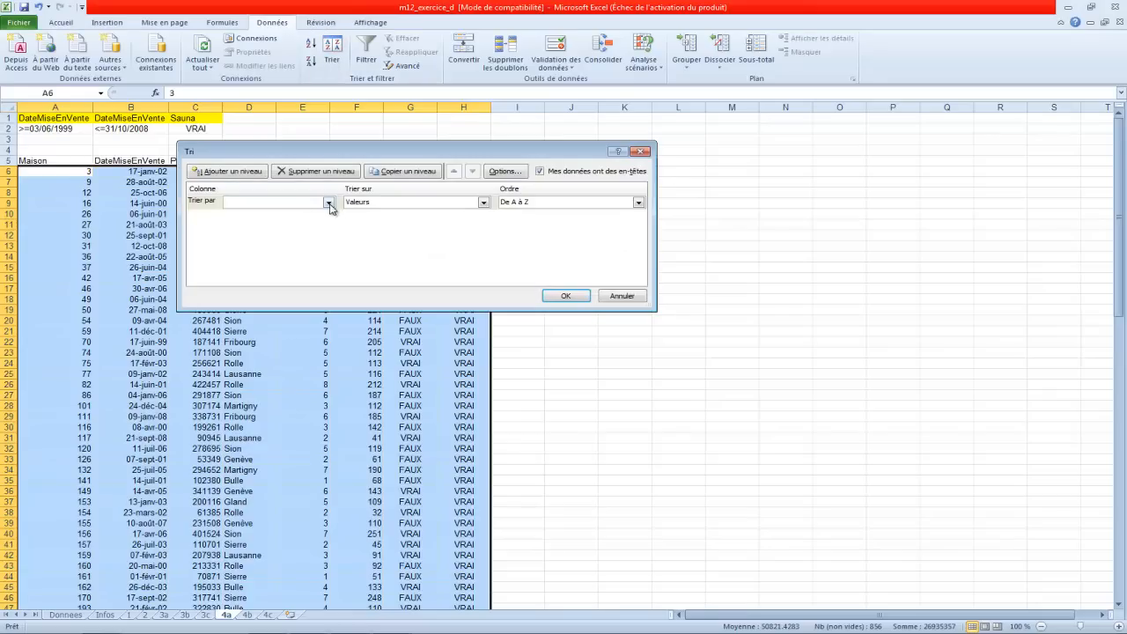
left_click(328, 202)
left_click(315, 246)
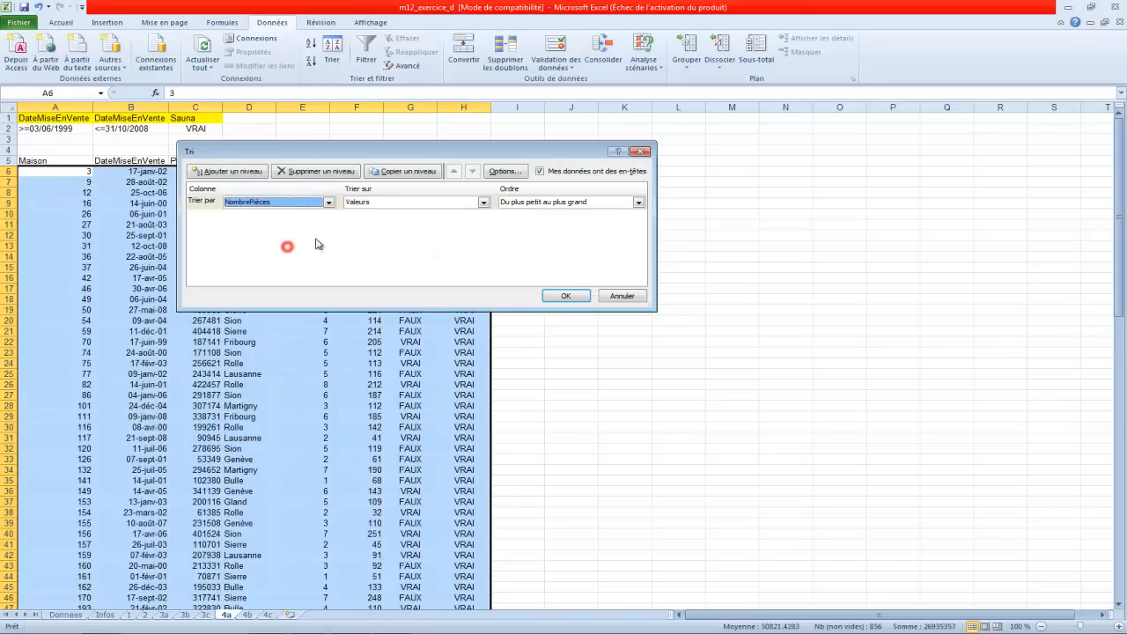
left_click(585, 295)
Step: Enter Lausanne as the Ville criterion and <=2 as the NombrePièces criterion in row 2 of sheet 4b, and widen column B
left_click(78, 615)
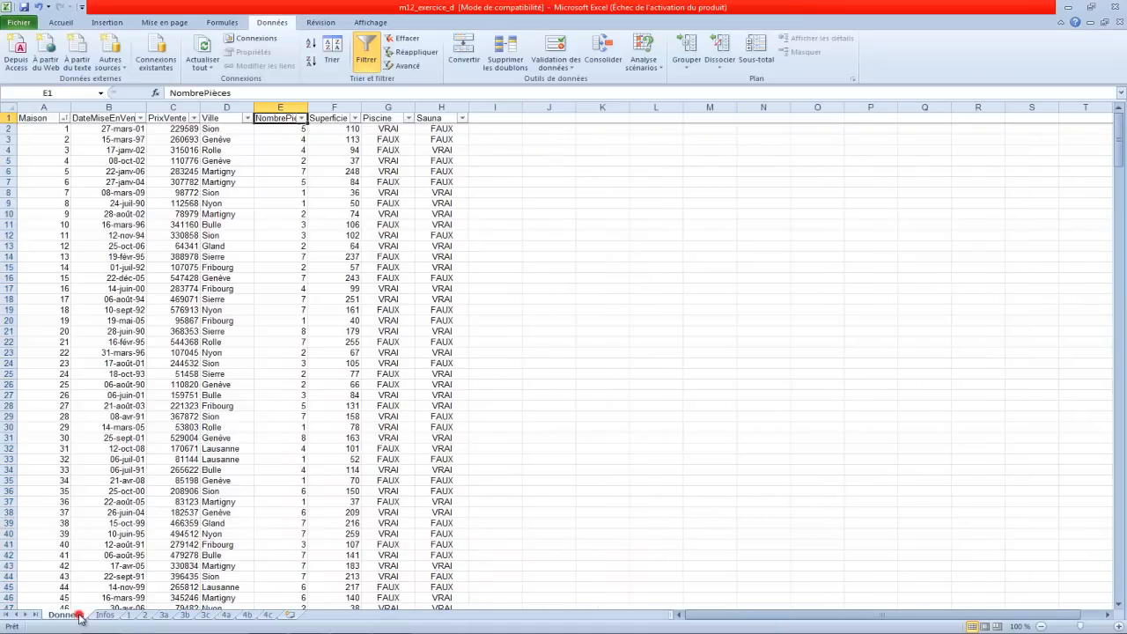
left_click(103, 618)
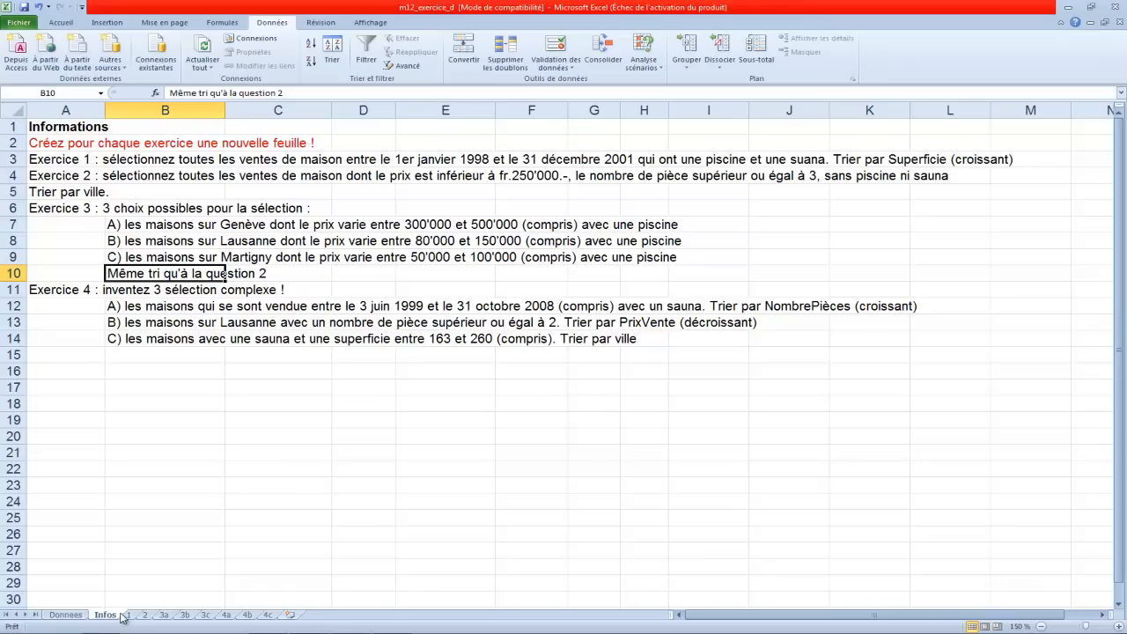
left_click(247, 616)
left_click(60, 129)
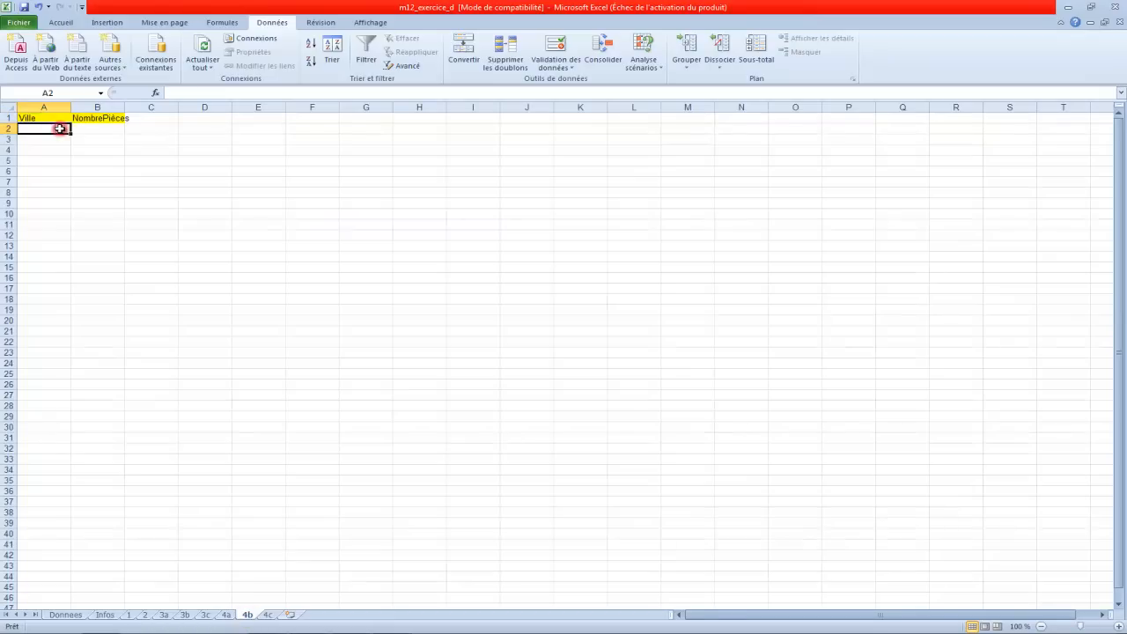
type("LA")
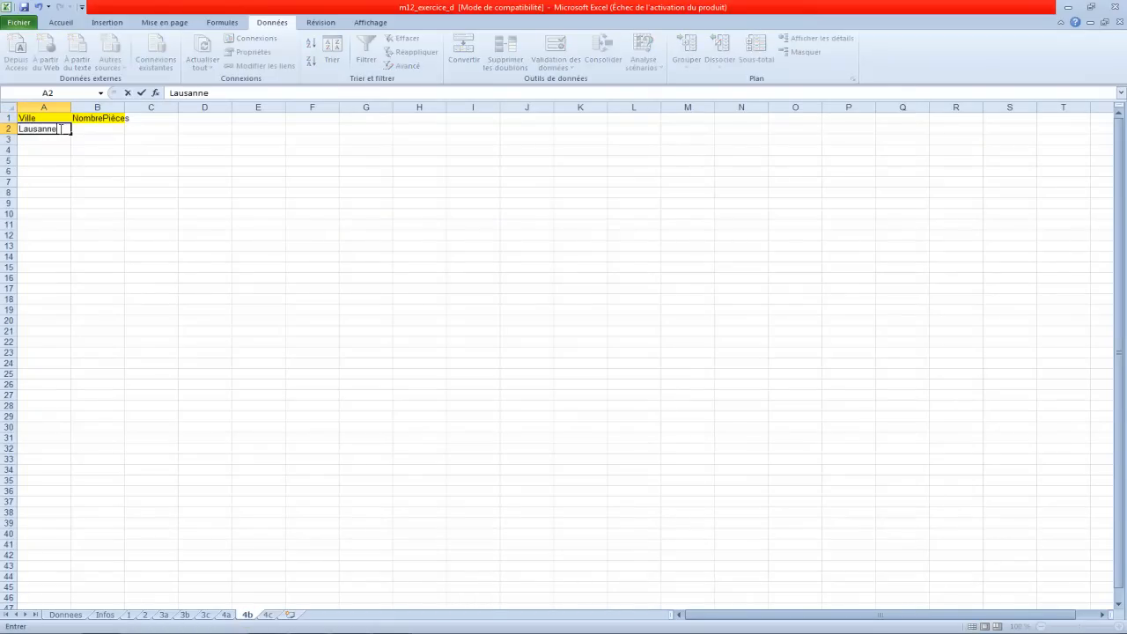
type("usanne")
key("Tab")
type("<")
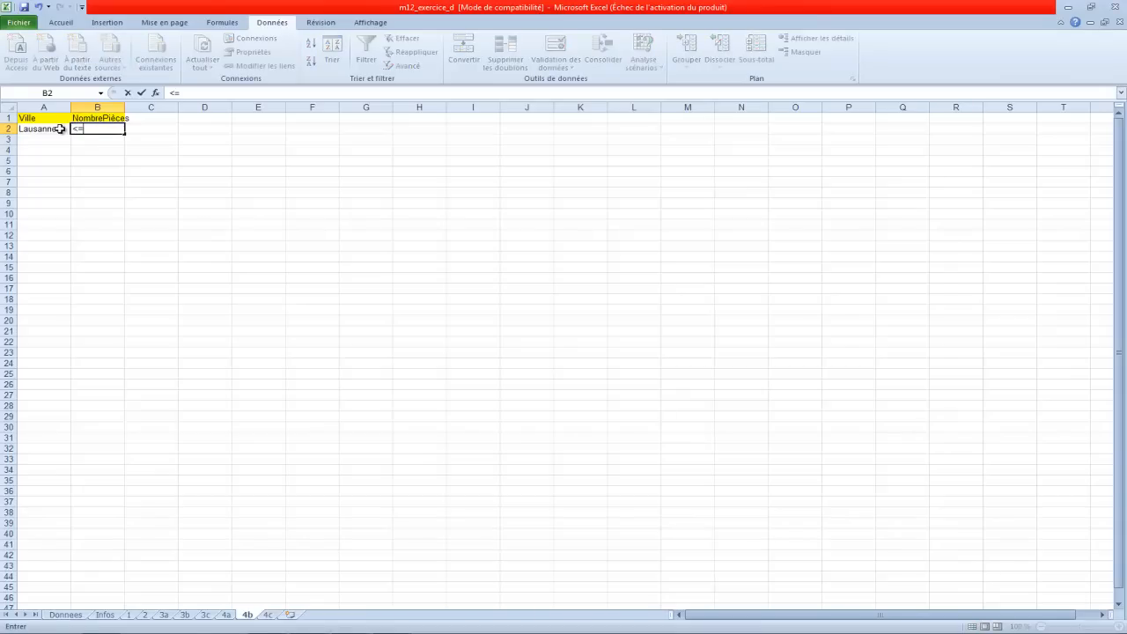
key("Return")
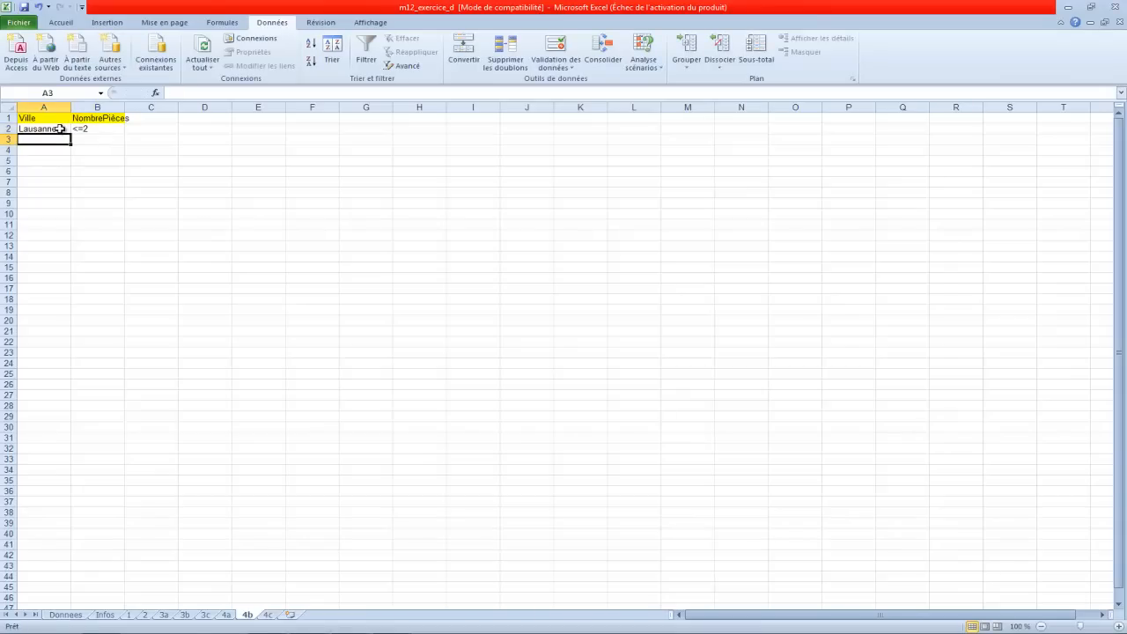
left_click_drag(124, 105, 132, 105)
Step: Set up an advanced filter on sheet 4b that copies to another location, with Donnees columns A:H as the list range
left_click_drag(45, 118, 106, 125)
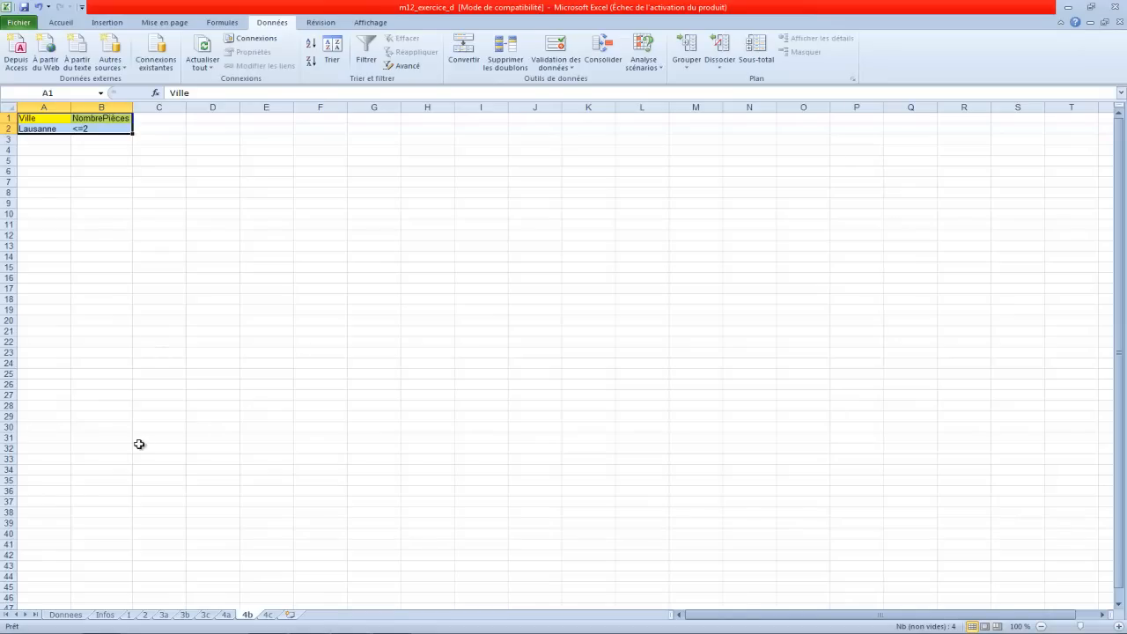
left_click(403, 65)
left_click(351, 196)
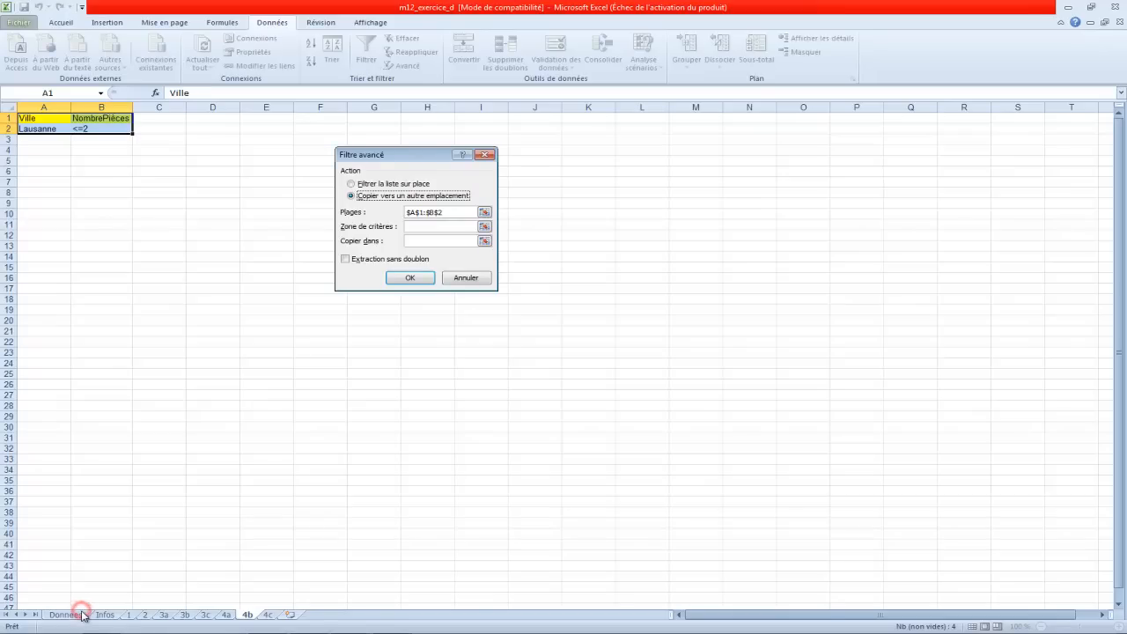
double_click(449, 212)
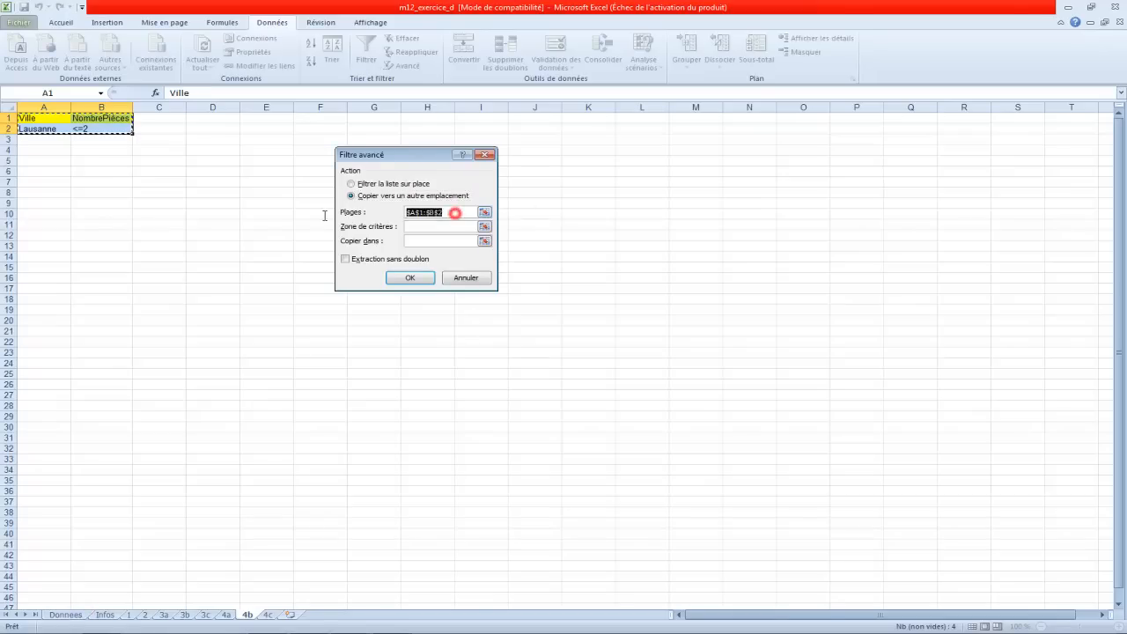
left_click(75, 615)
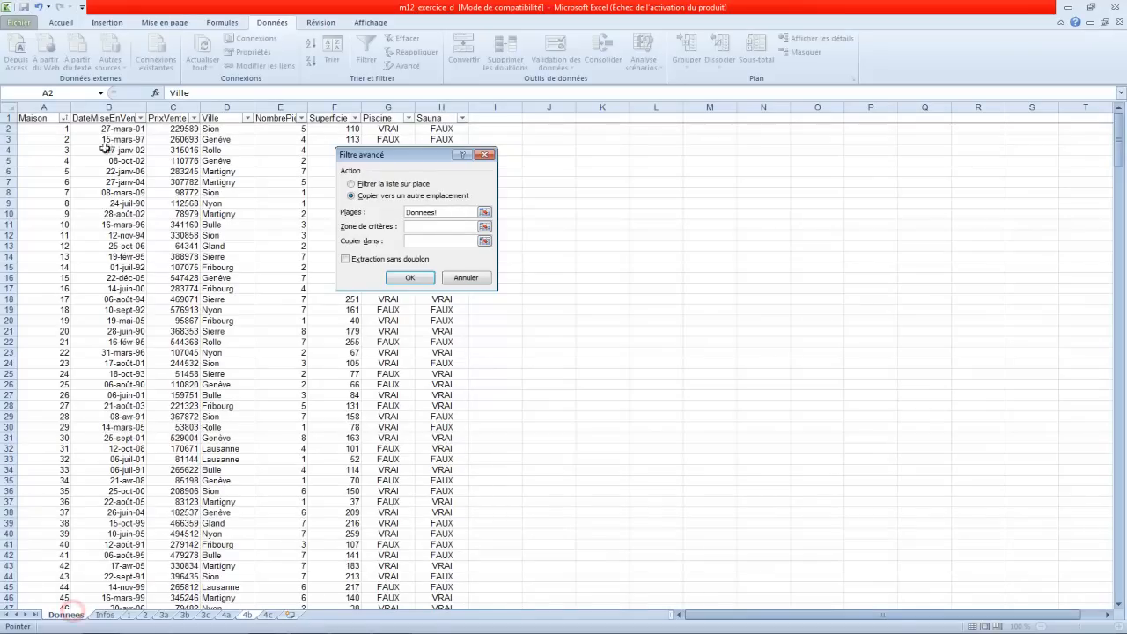
left_click_drag(37, 107, 443, 105)
Step: Set the filter's criteria range to A1:B2 and its destination to A5 on sheet 4b, and extract the records without duplicates
left_click(425, 232)
left_click_drag(63, 118, 123, 129)
left_click(420, 240)
left_click(48, 157)
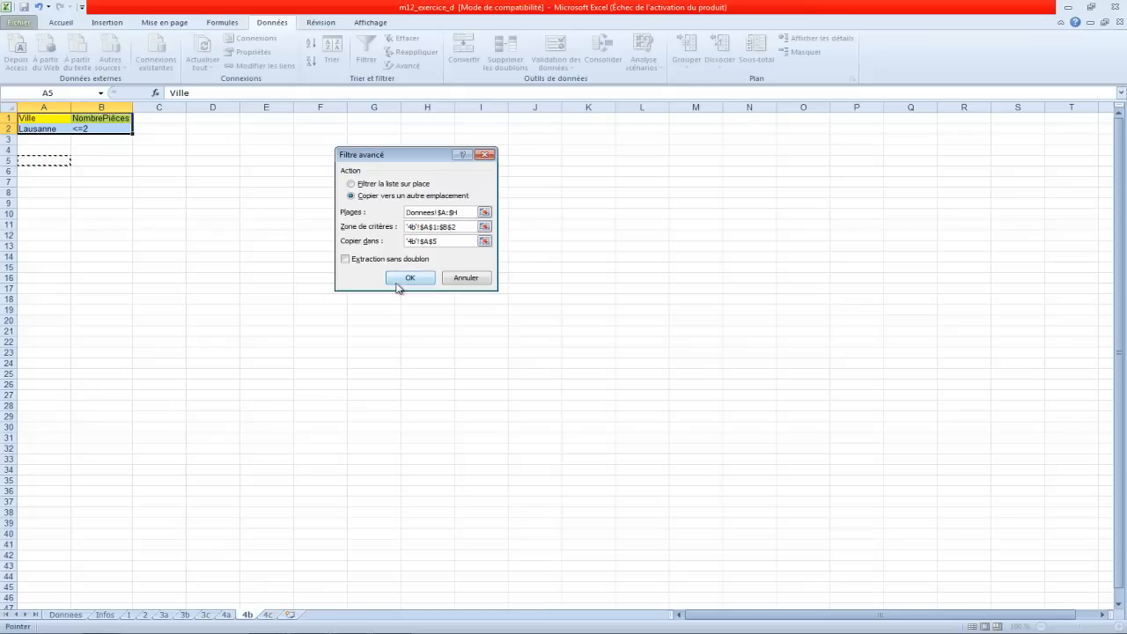
left_click(345, 259)
left_click(417, 278)
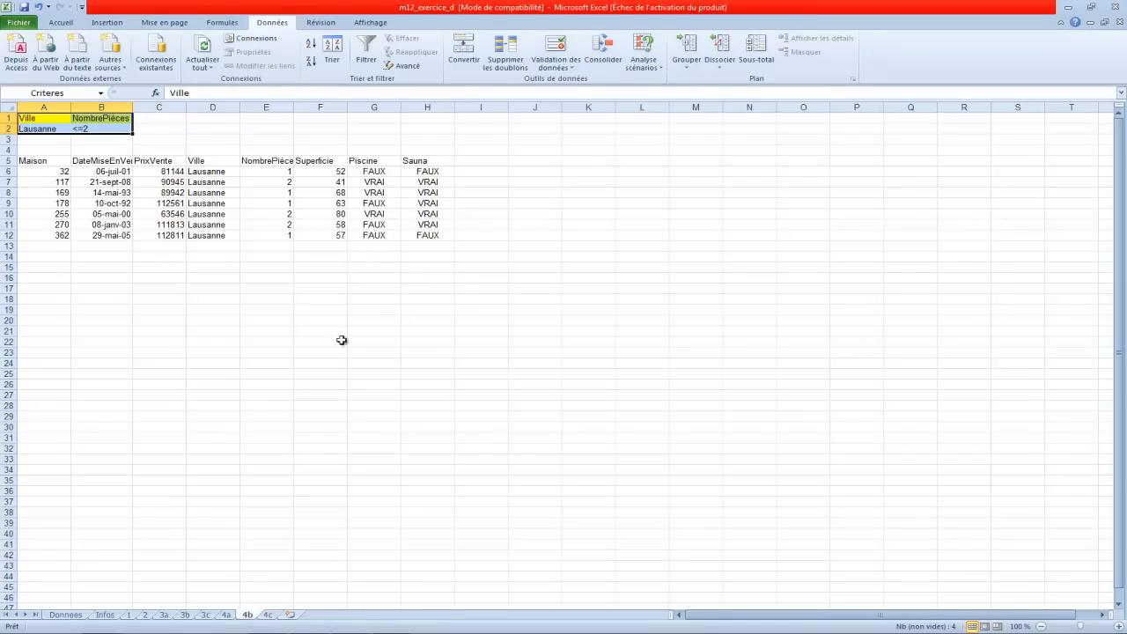
Step: Check the exercise 4 B conditions on Infos and change sheet 4b's NombrePièces criterion to >=2
left_click(104, 615)
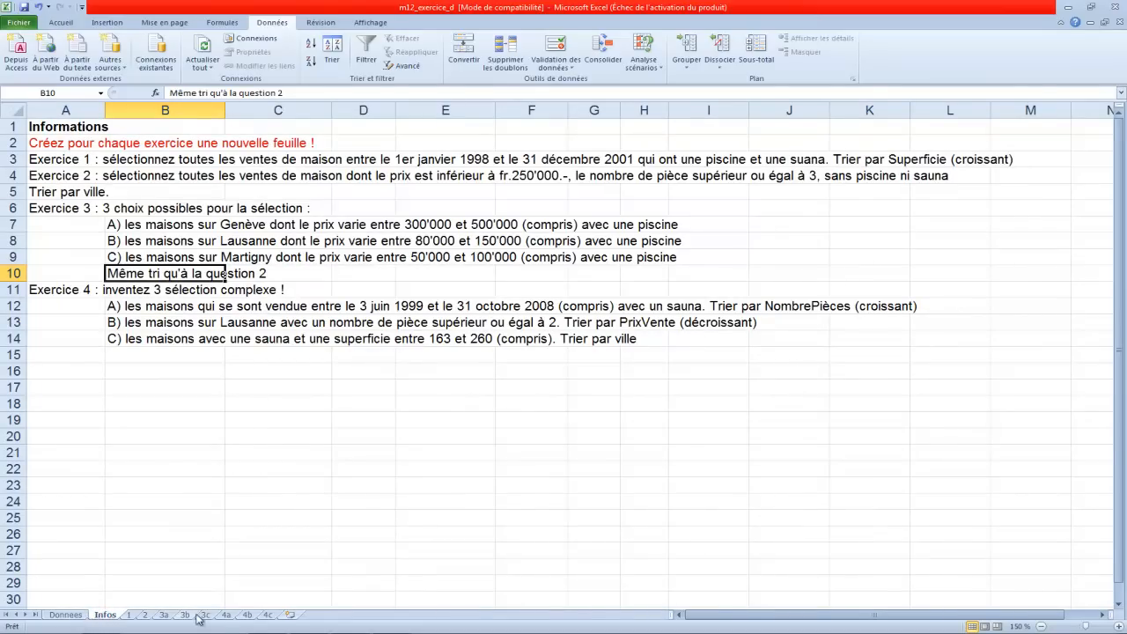
left_click(247, 615)
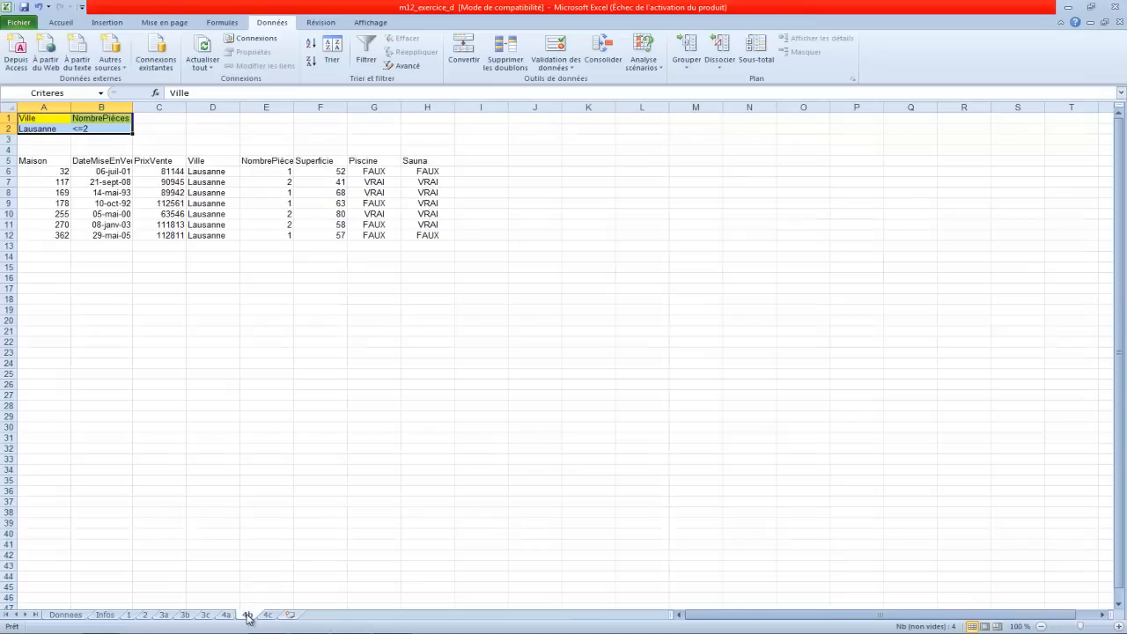
left_click(78, 130)
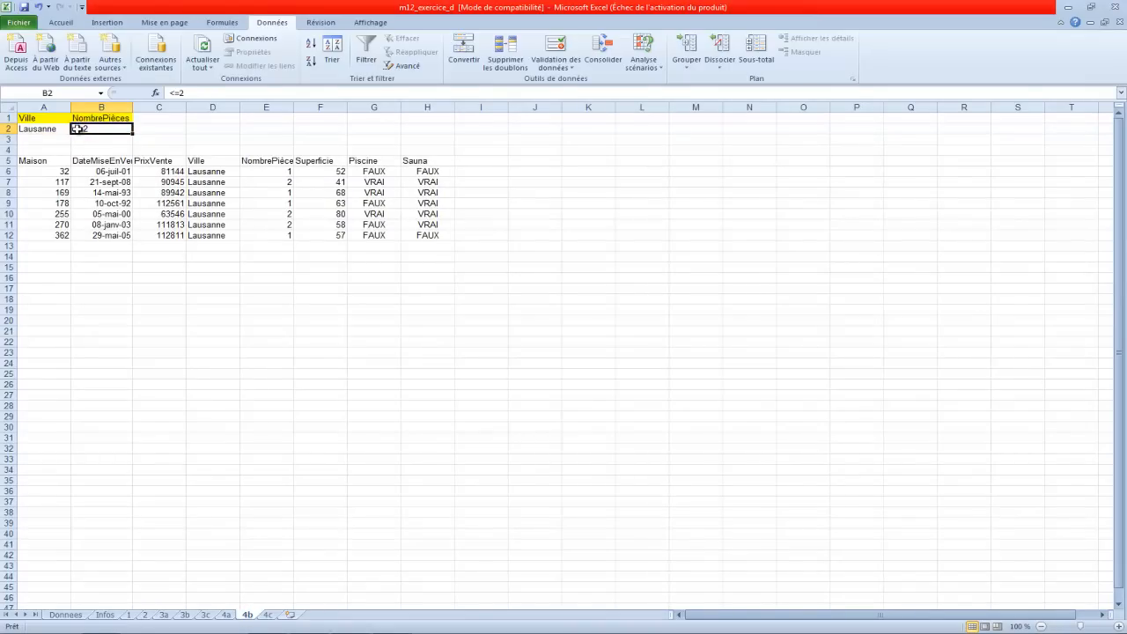
double_click(78, 129)
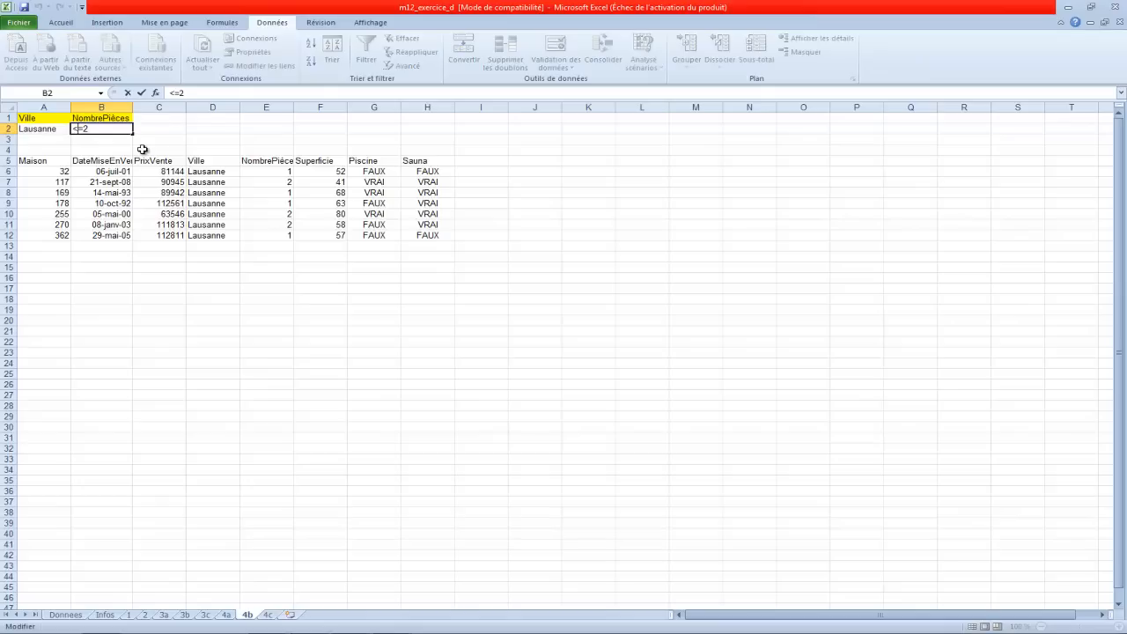
key("BackSpace")
key("Return")
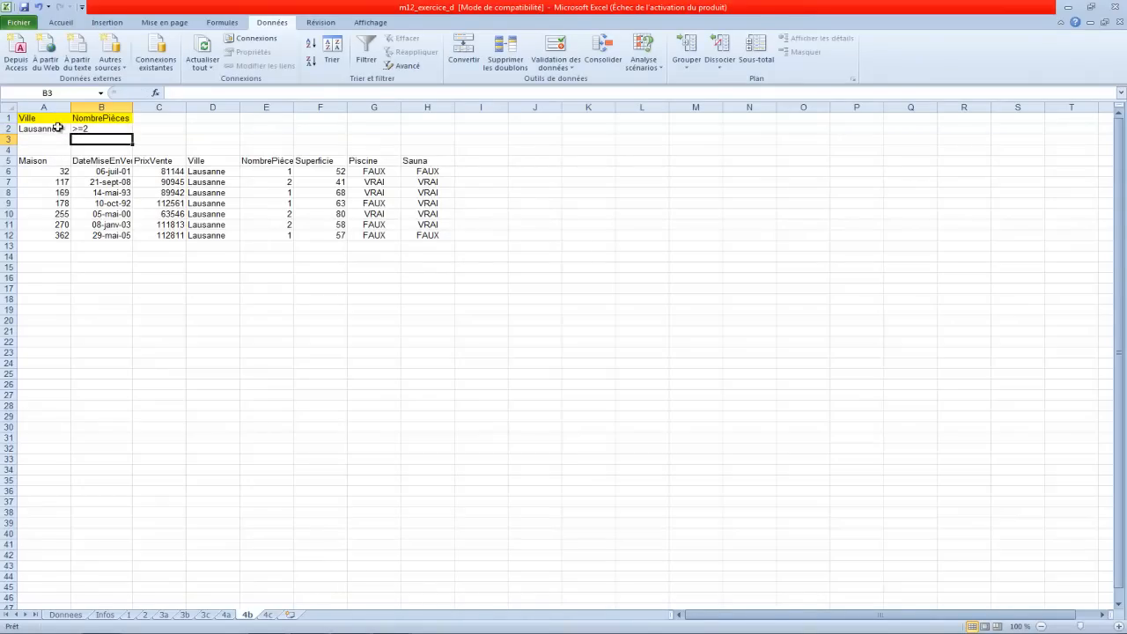
Step: Clear the previously extracted records from A5:H12 on sheet 4b, keeping the criteria
left_click_drag(51, 117, 104, 129)
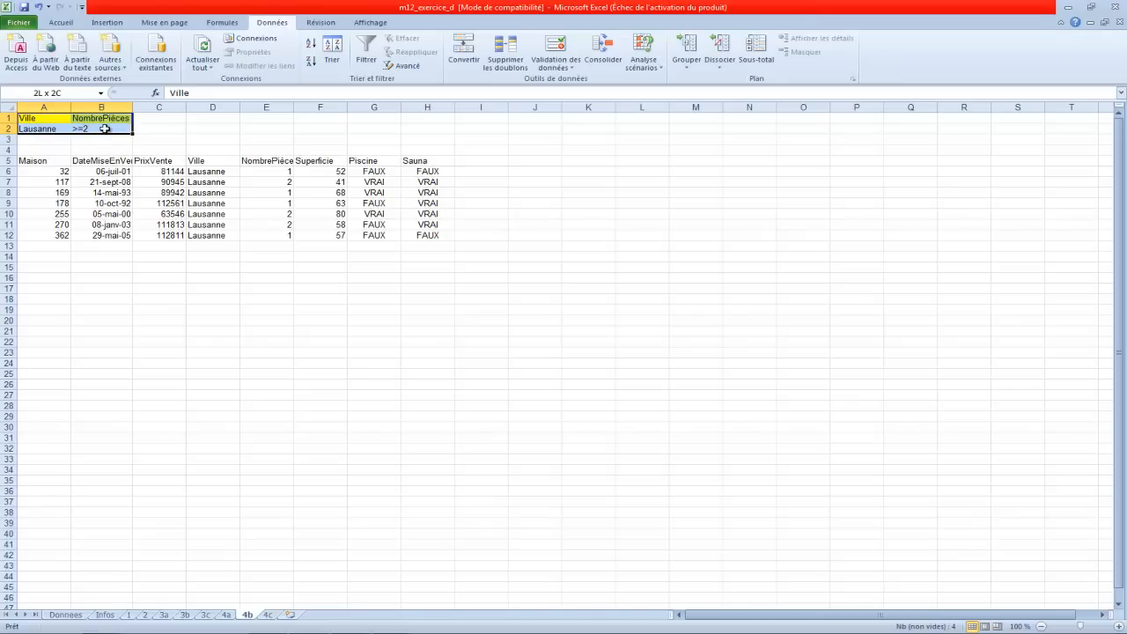
left_click_drag(65, 162, 423, 237)
key("Delete")
left_click(424, 237)
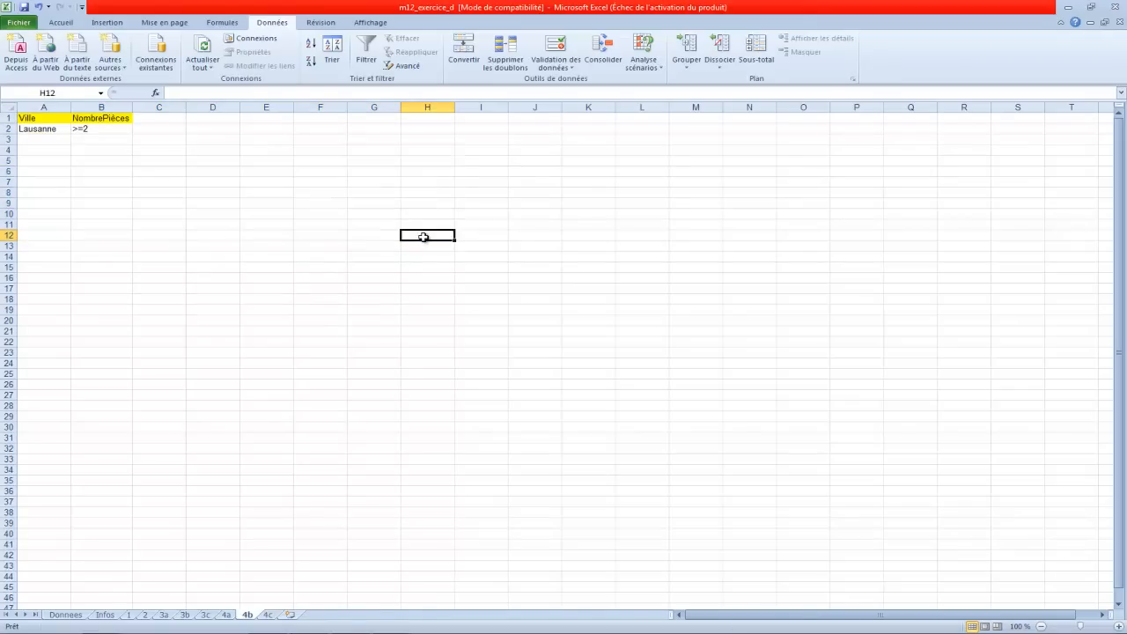
Step: Set up a new advanced filter on sheet 4b copying unique records to another location, with Donnees columns A:H as the list range
left_click_drag(67, 118, 75, 124)
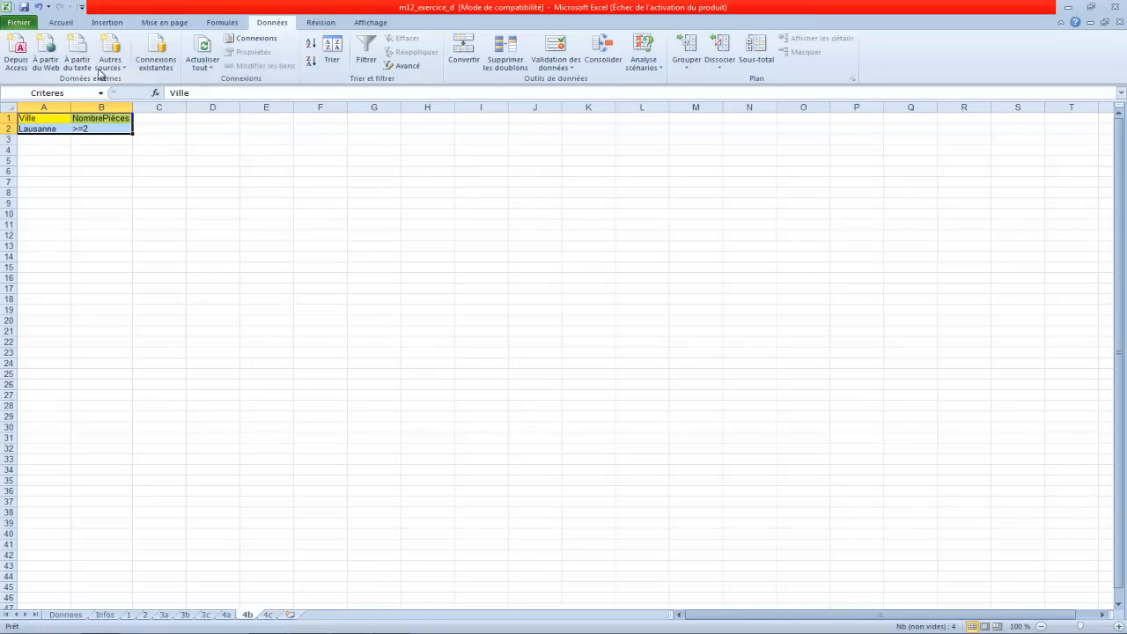
left_click(394, 66)
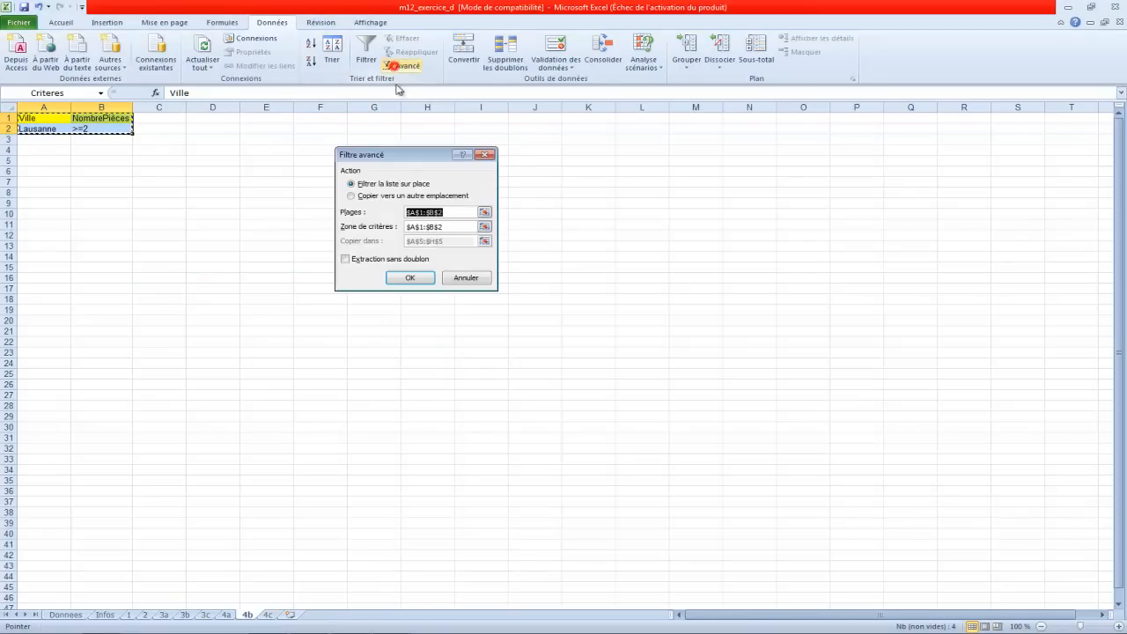
left_click(377, 196)
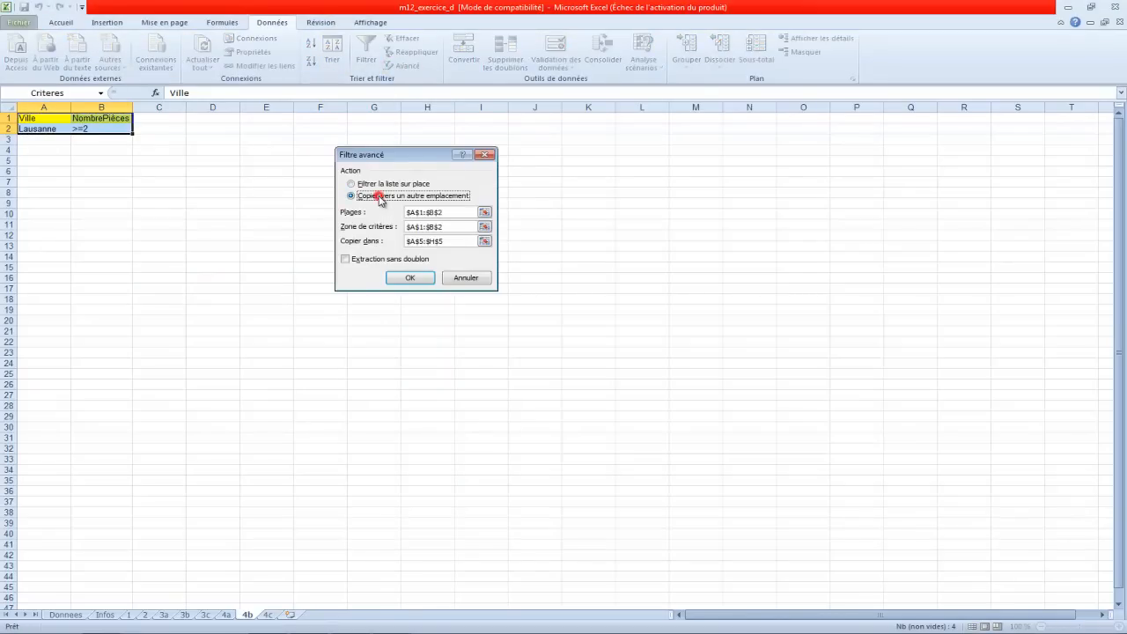
left_click(380, 261)
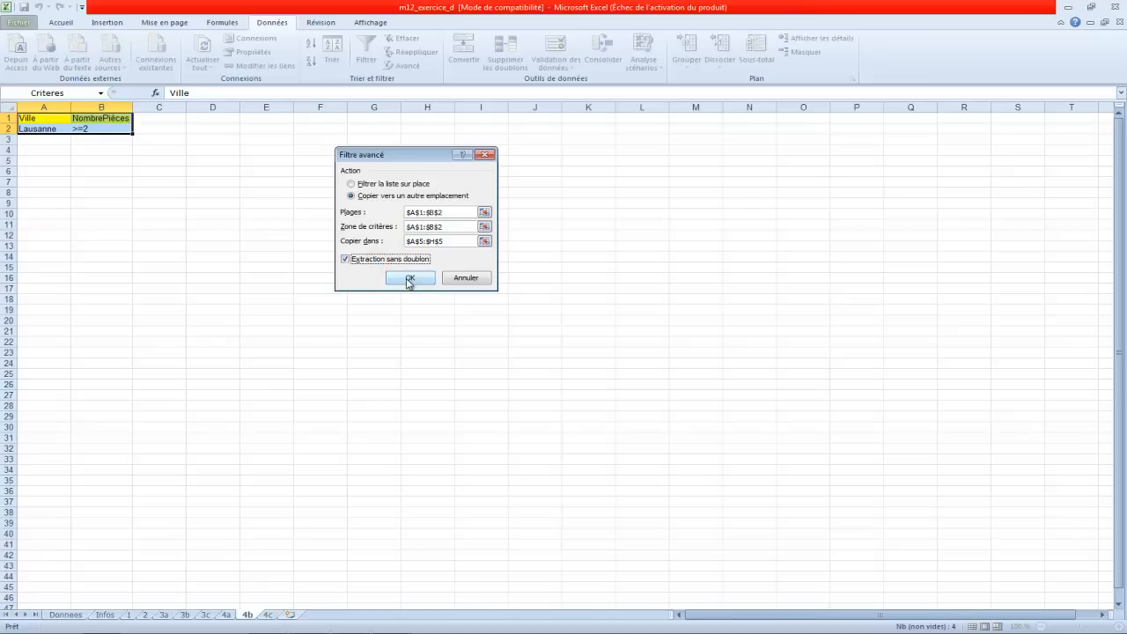
left_click(462, 214)
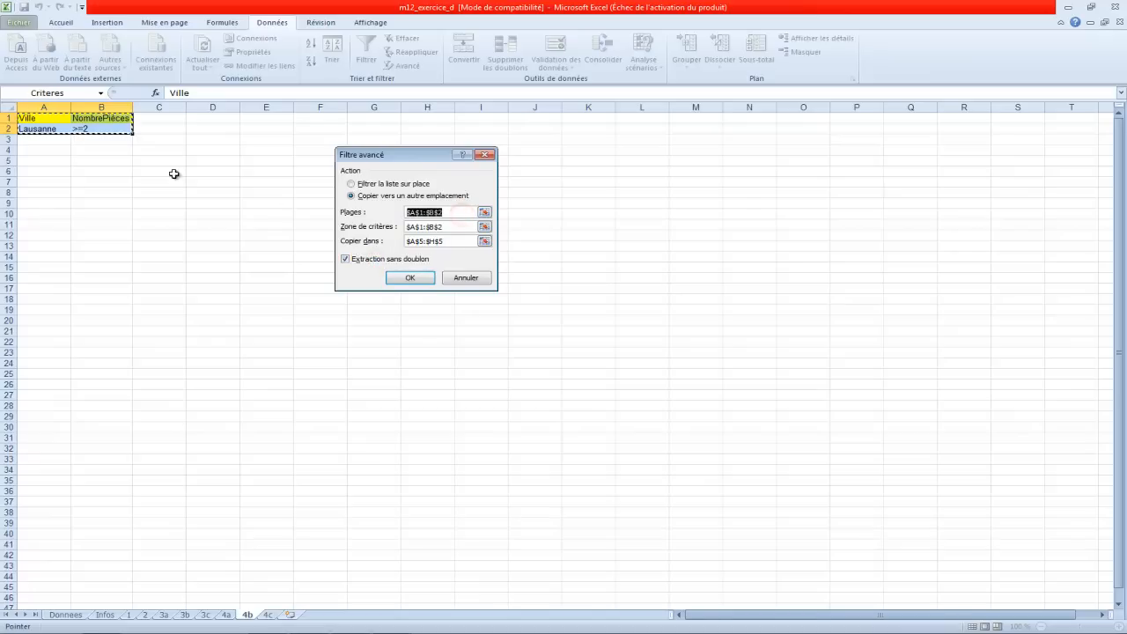
left_click(65, 615)
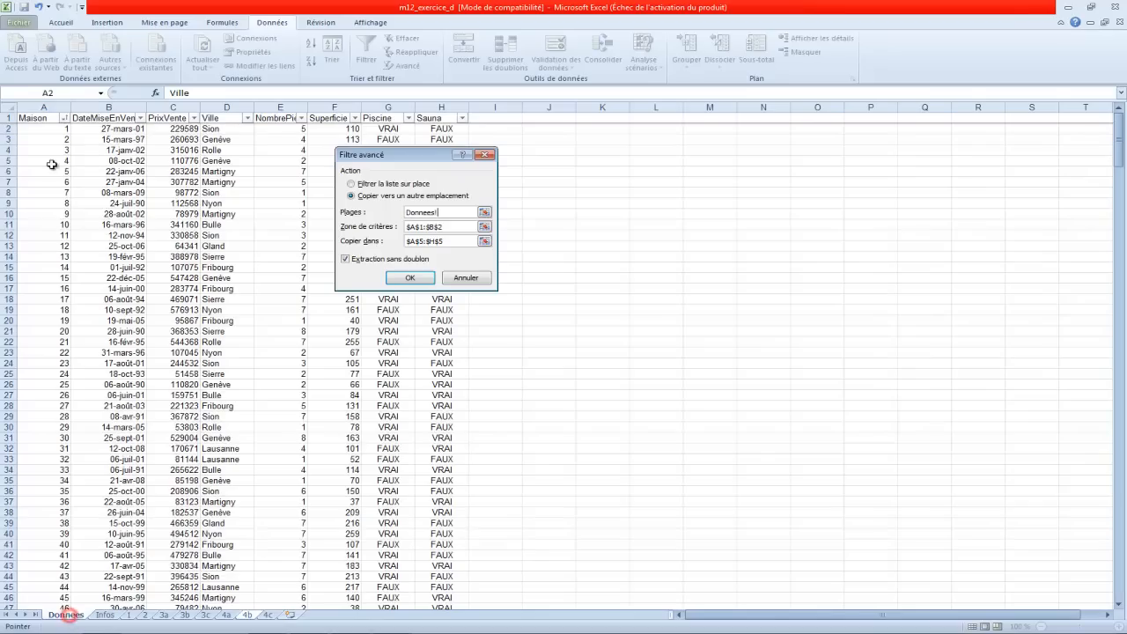
left_click_drag(64, 107, 441, 110)
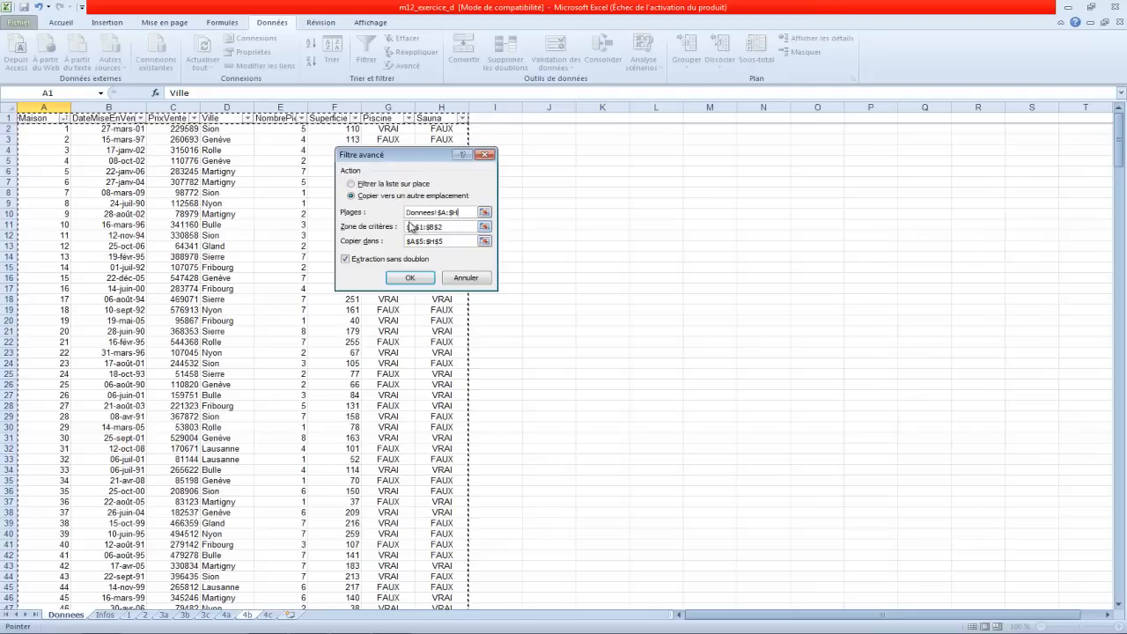
Step: Use A1:B2 as the criteria range and A5 as the destination on sheet 4b, and run the extraction
left_click(453, 227)
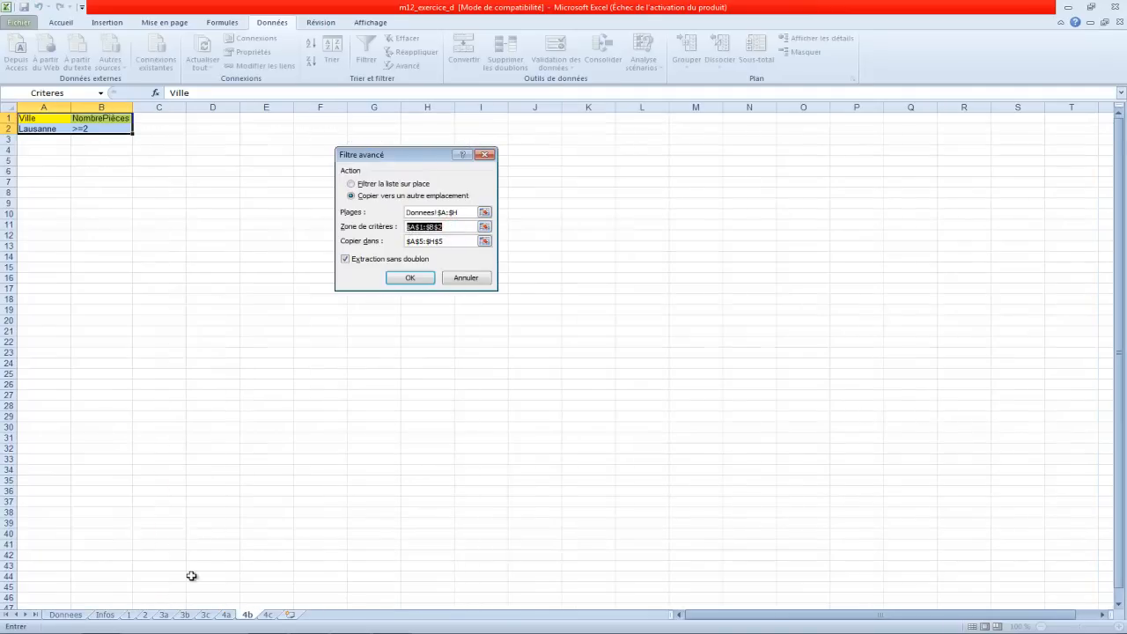
left_click_drag(54, 118, 104, 129)
left_click_drag(448, 240, 407, 240)
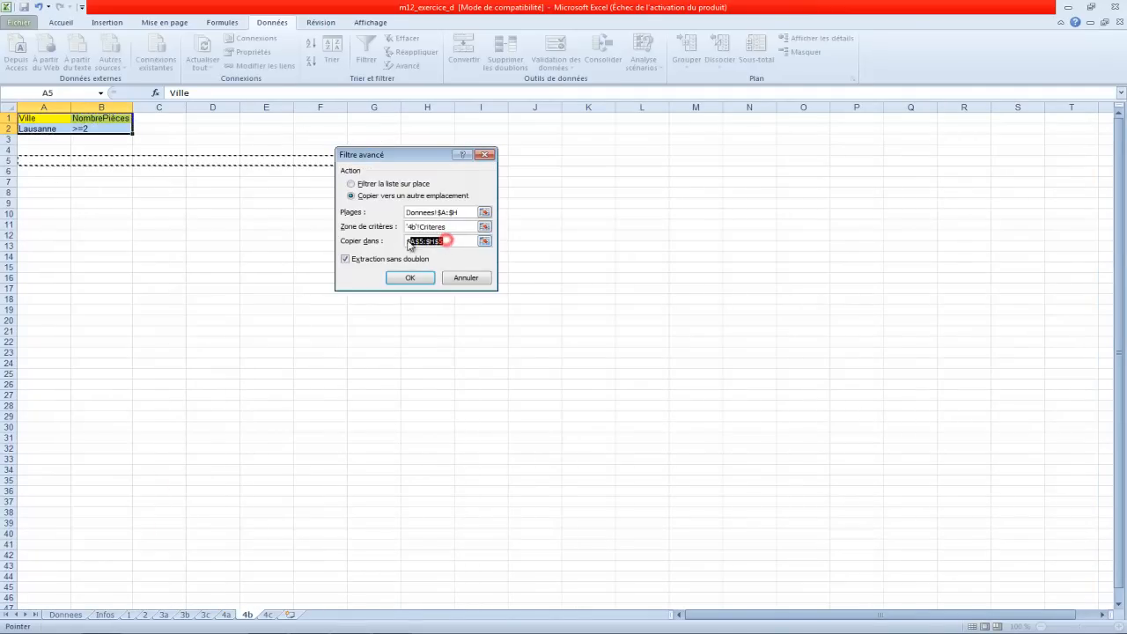
left_click(54, 156)
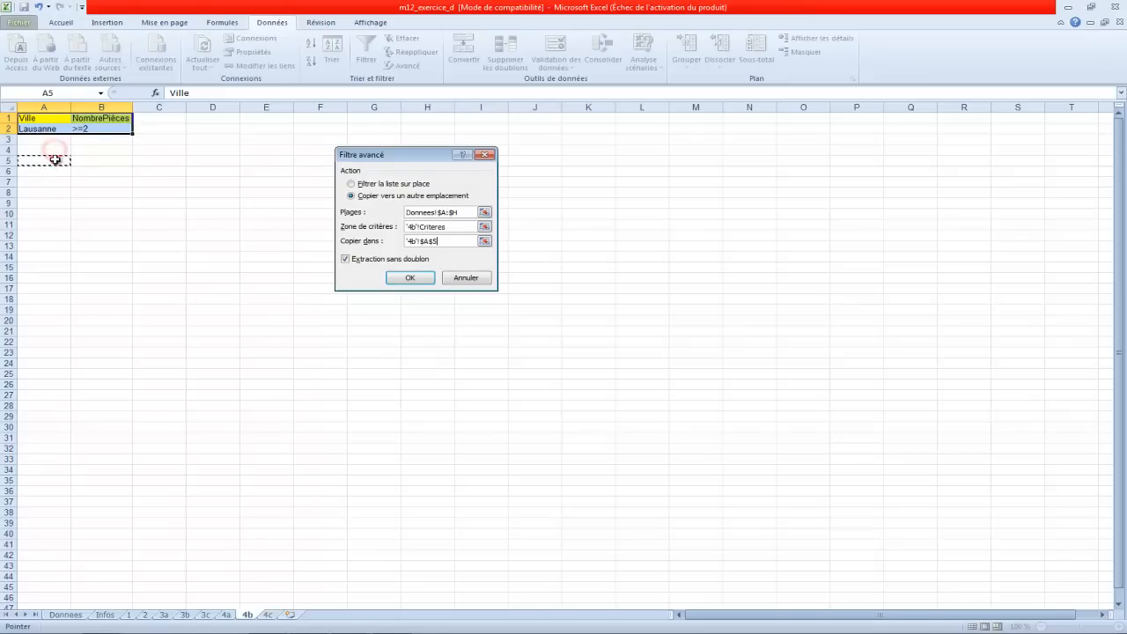
left_click(404, 279)
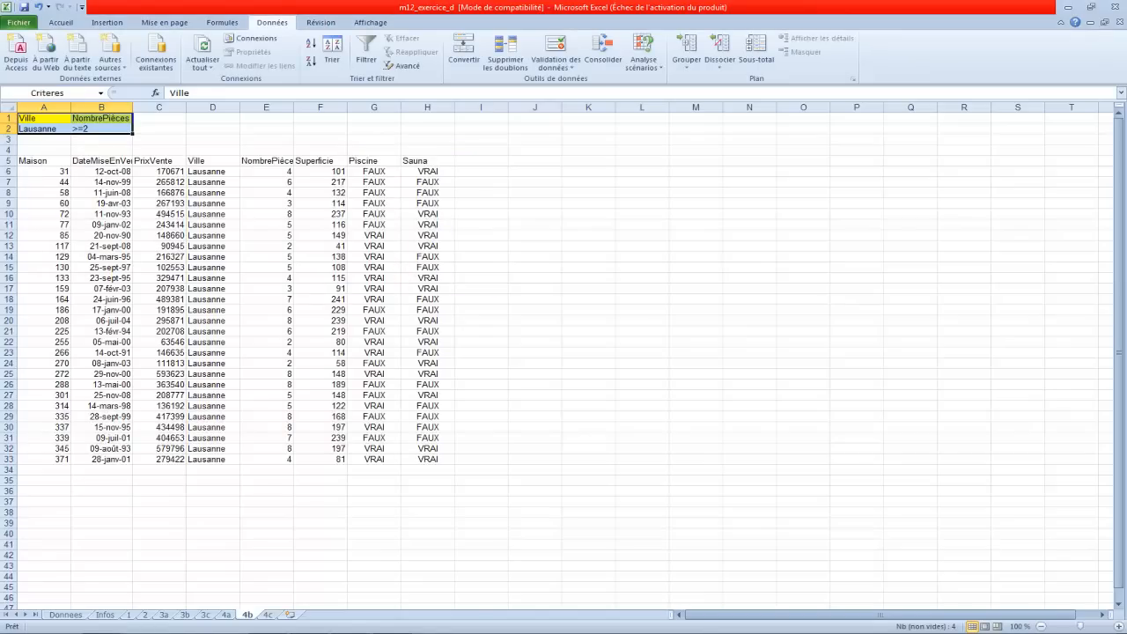
Step: Check the exercise 4 B sort order on Infos and sort sheet 4b's extracted records by PrixVente from largest to smallest
left_click(107, 616)
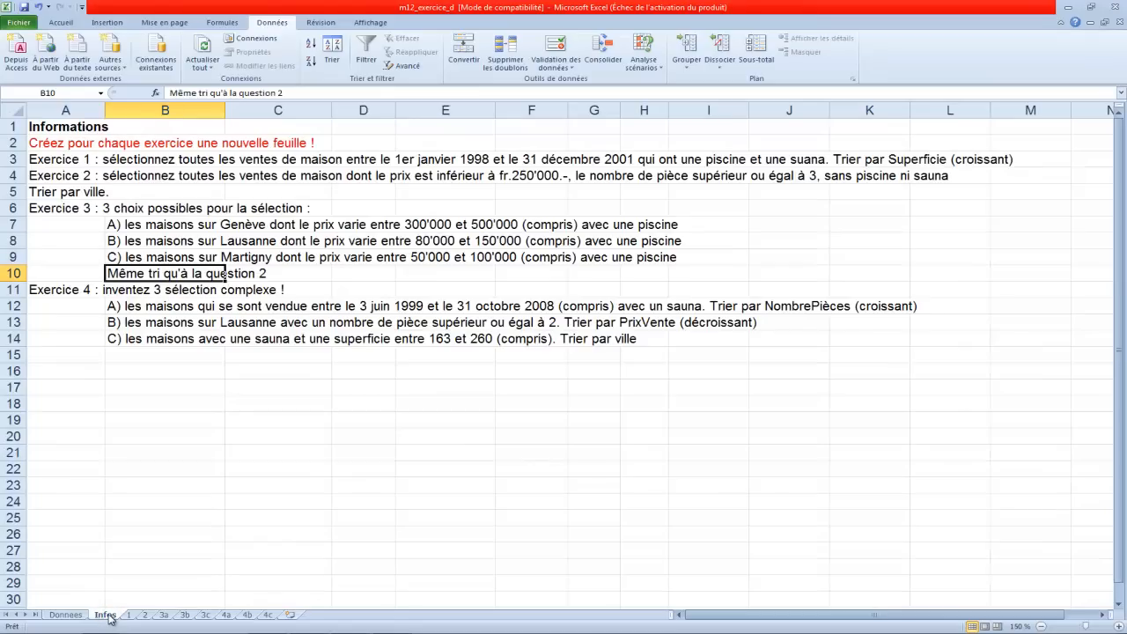
left_click(247, 615)
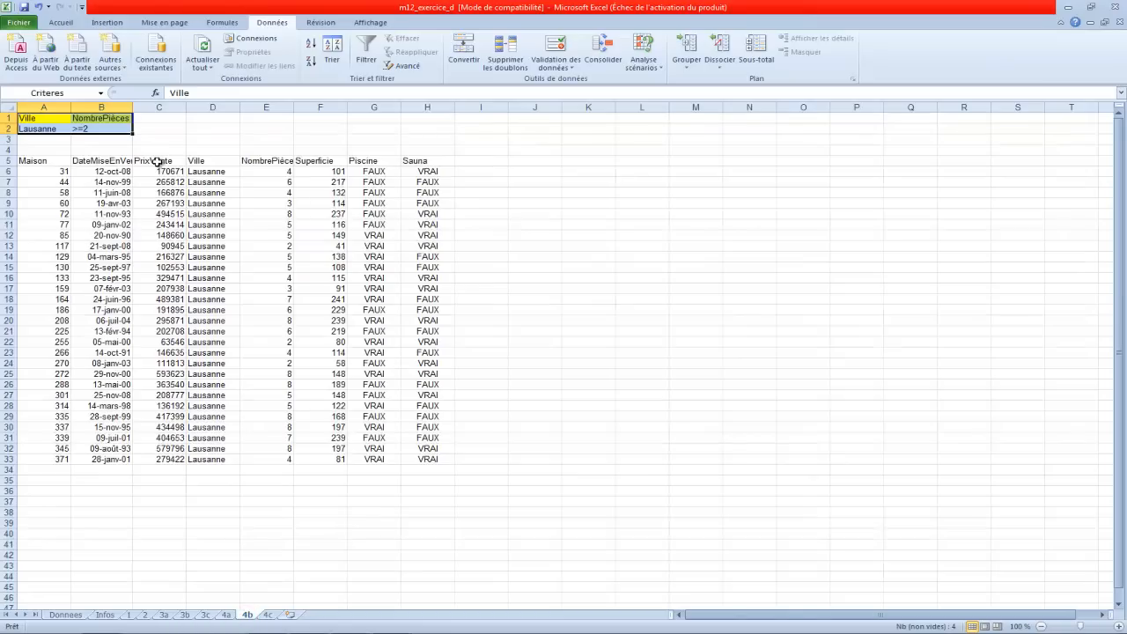
left_click_drag(55, 161, 442, 459)
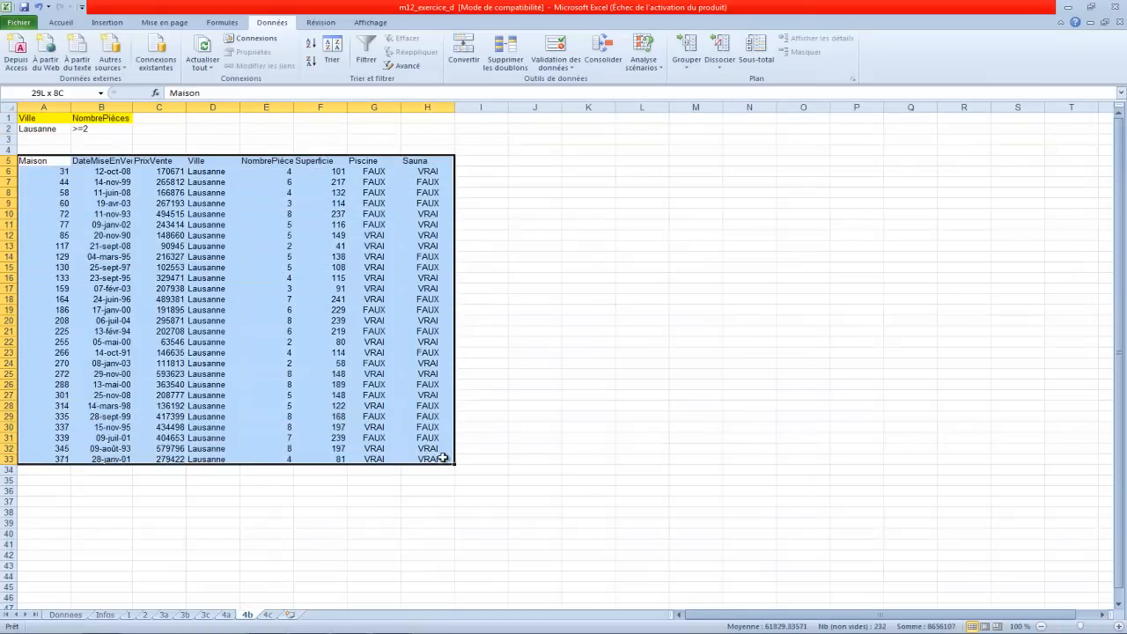
left_click(331, 48)
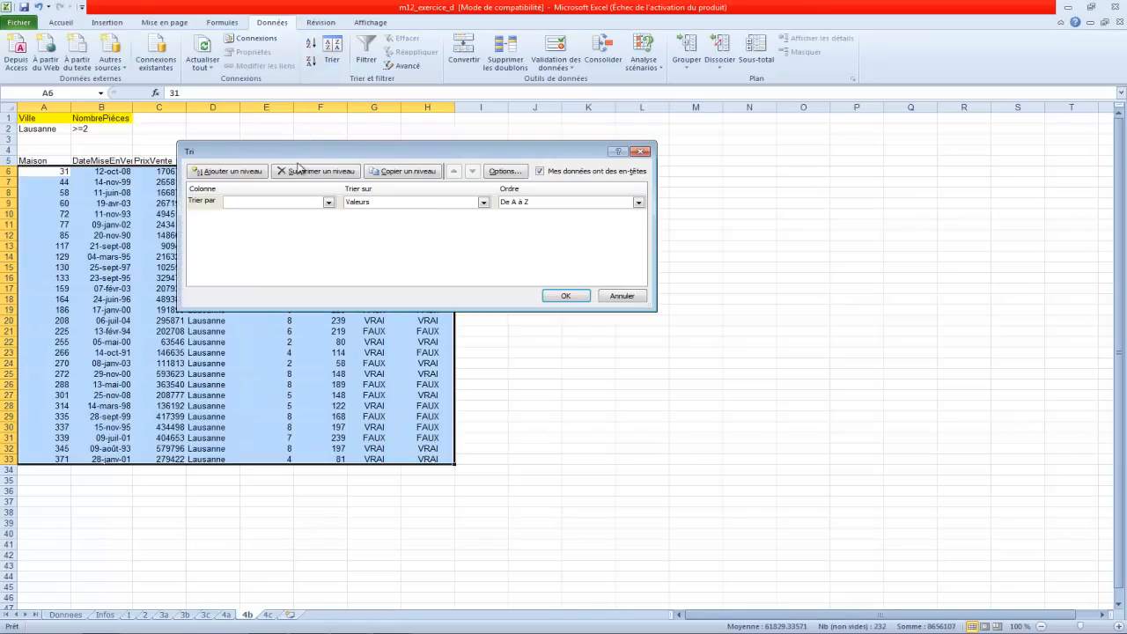
left_click(327, 201)
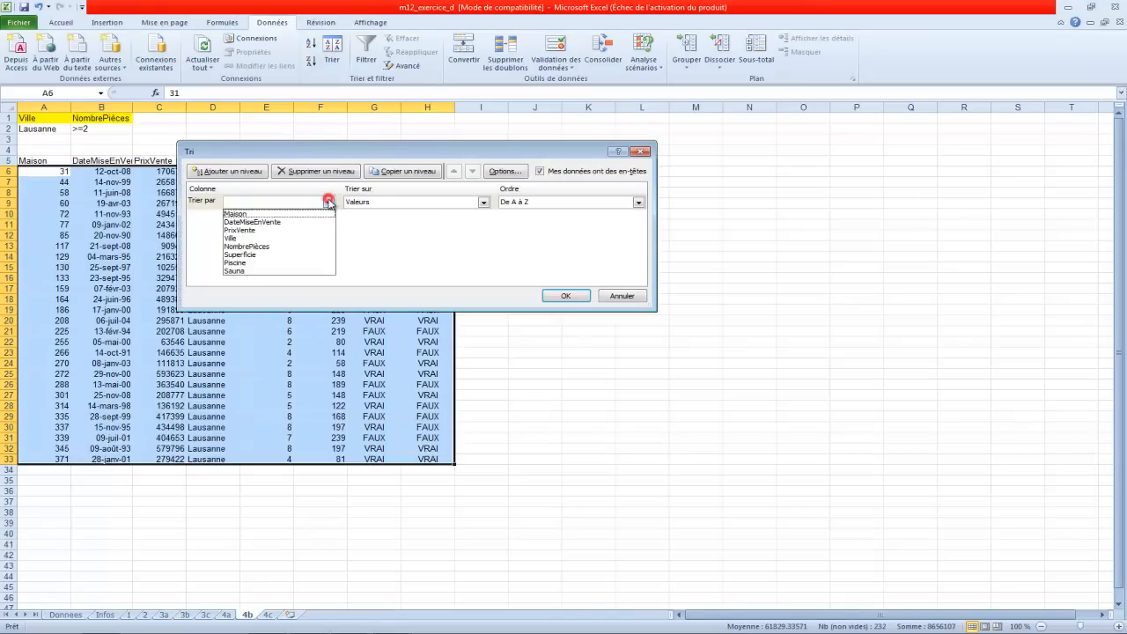
left_click(274, 230)
left_click(536, 203)
left_click(546, 221)
left_click(577, 295)
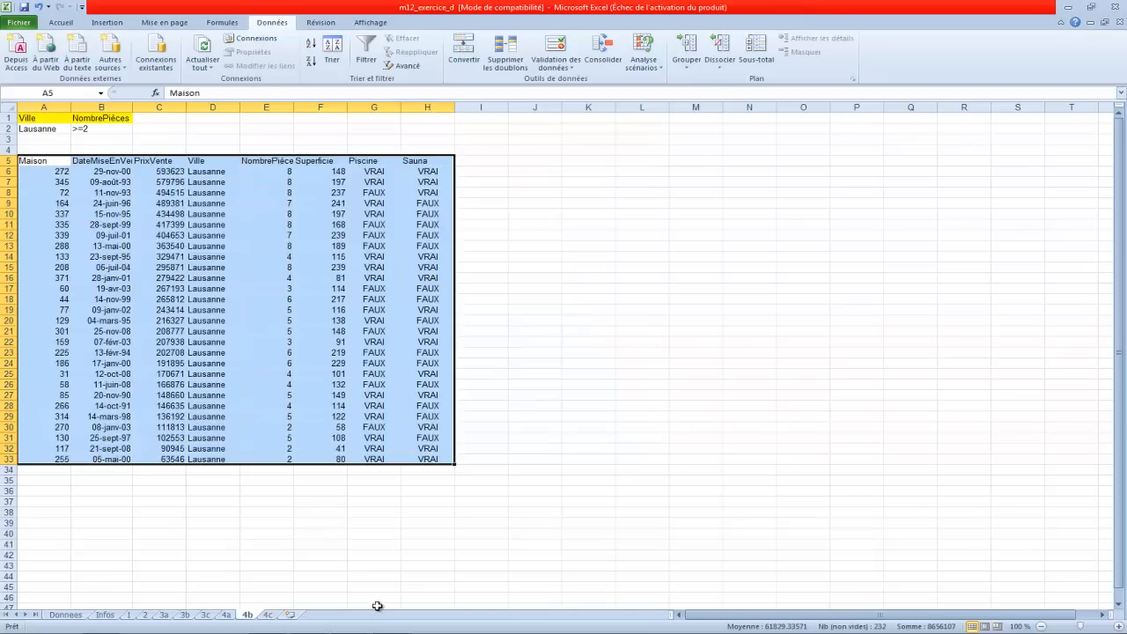
left_click(373, 565)
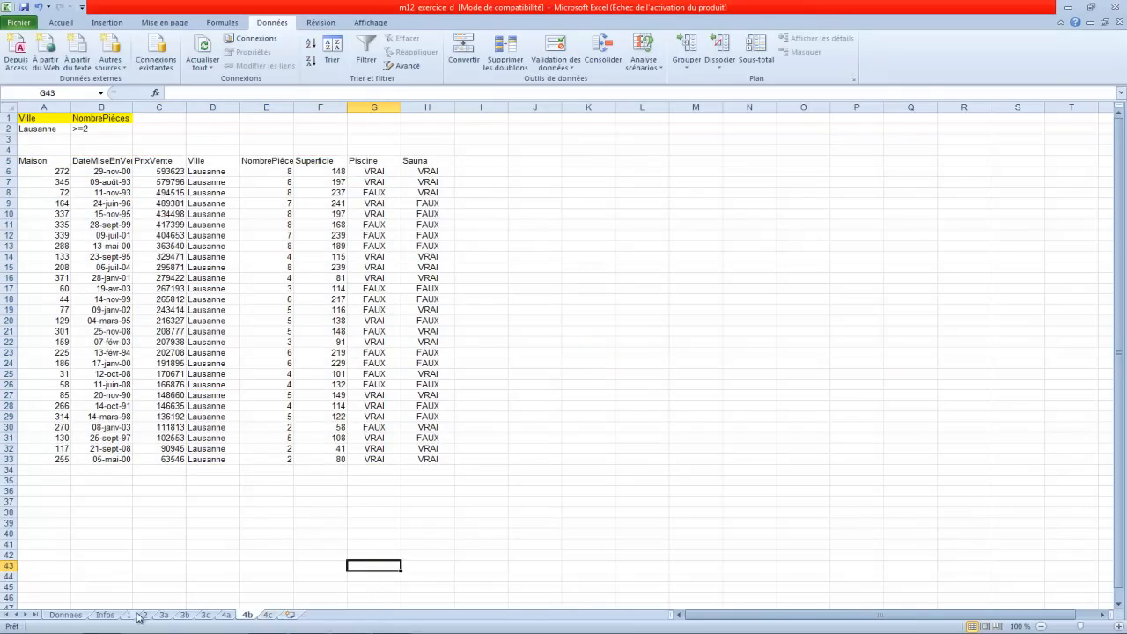
Step: Check the exercise 4 C criteria on Infos and enter VRAI in B2 under Sauna on sheet 4c
left_click(104, 615)
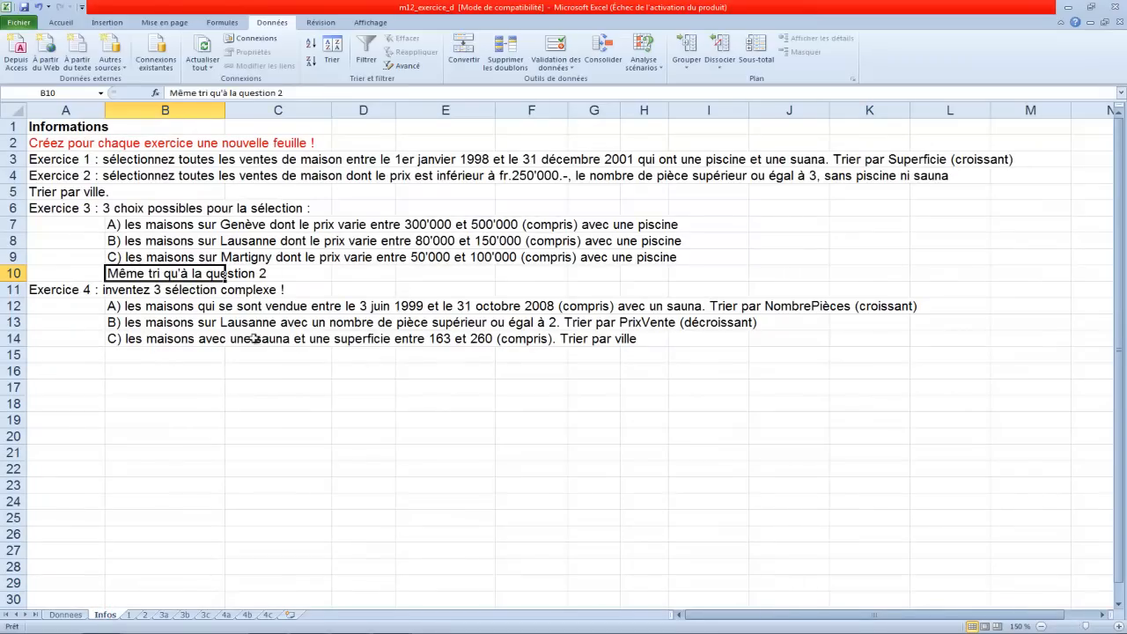
left_click(78, 616)
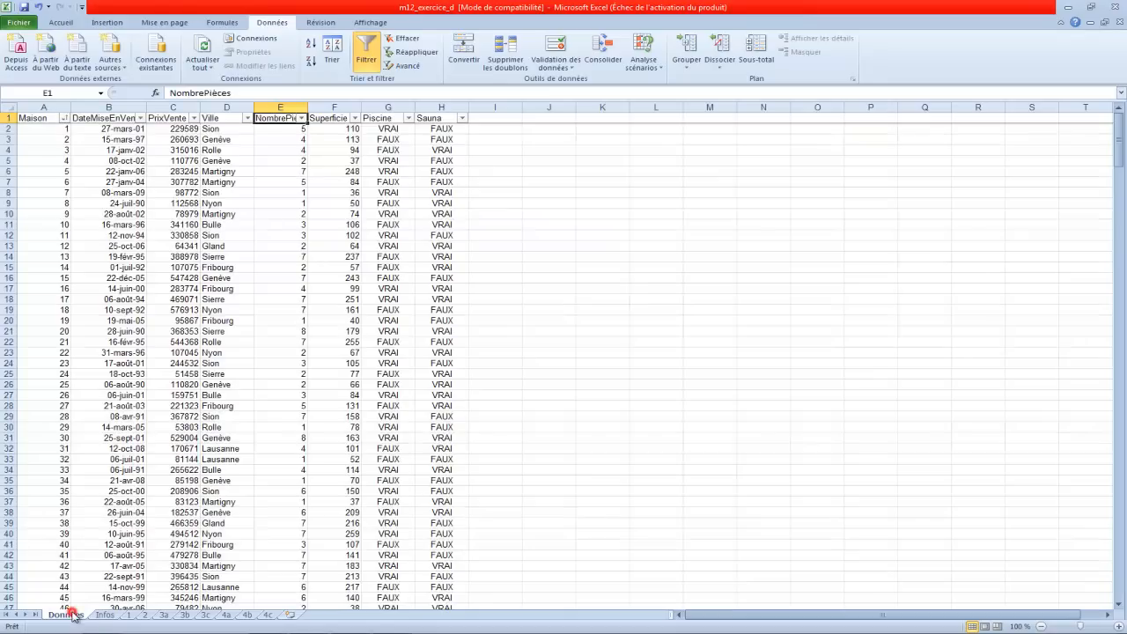
left_click(270, 613)
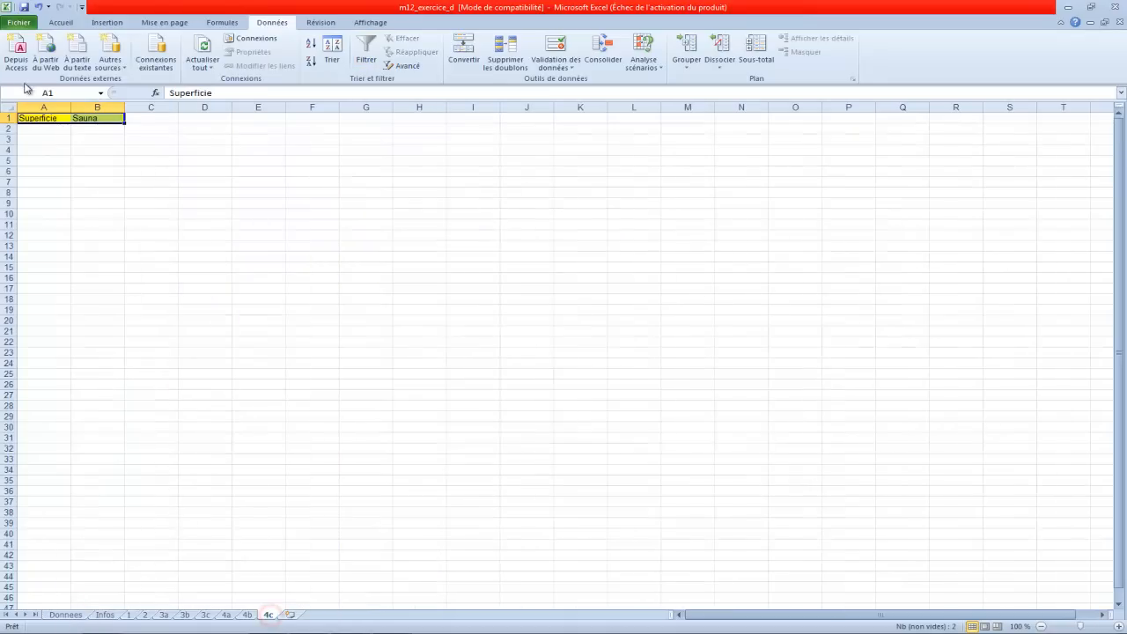
left_click(89, 129)
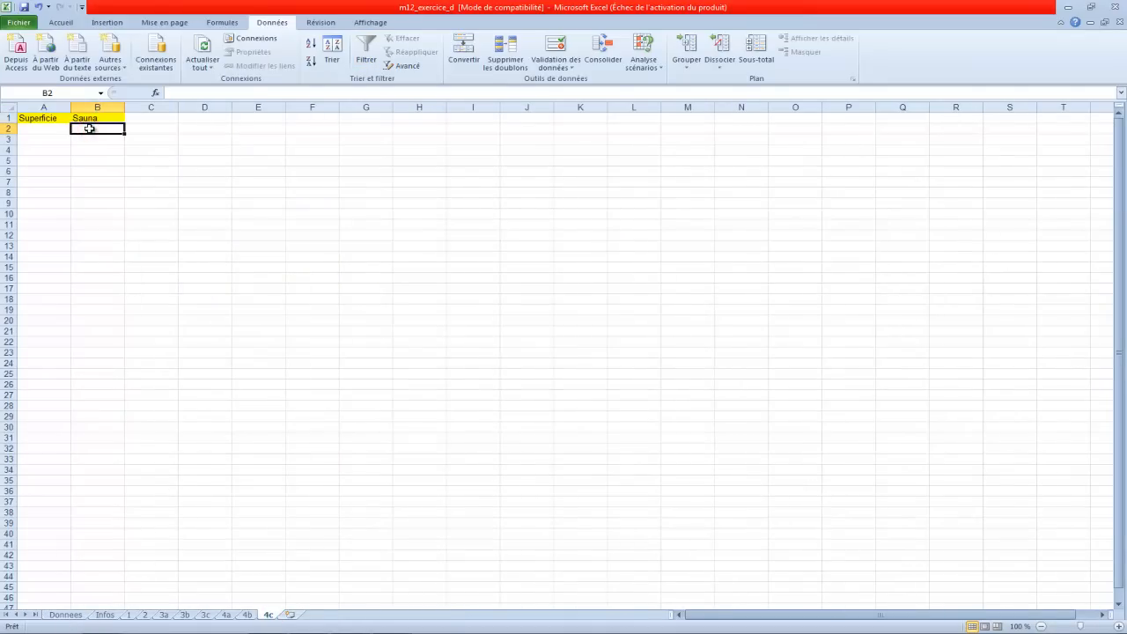
type("VRAI")
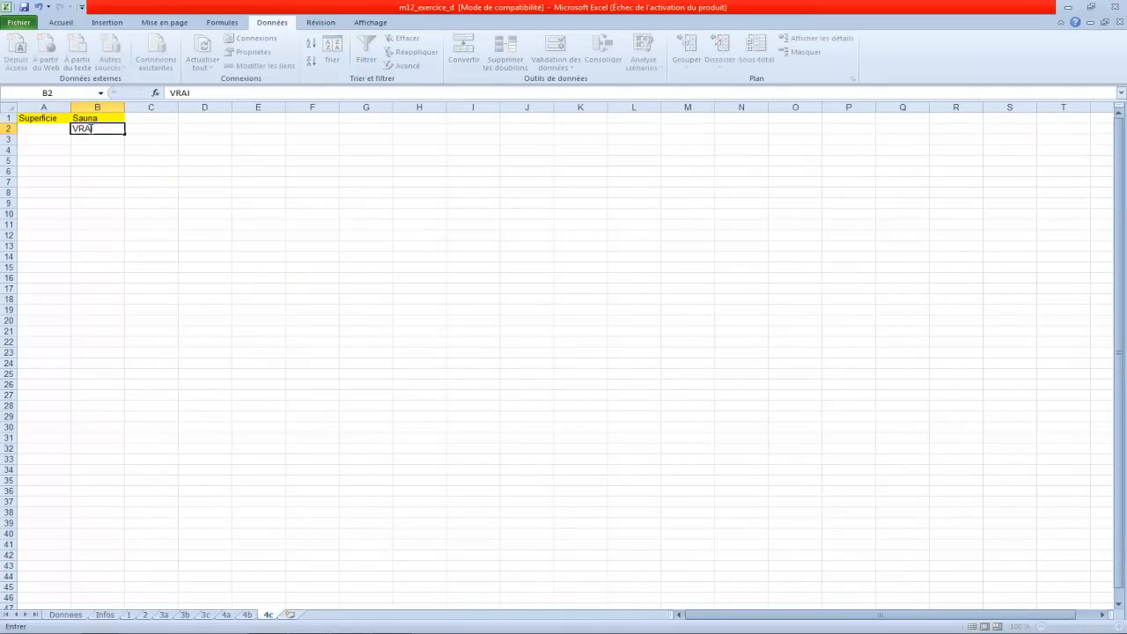
key("Return")
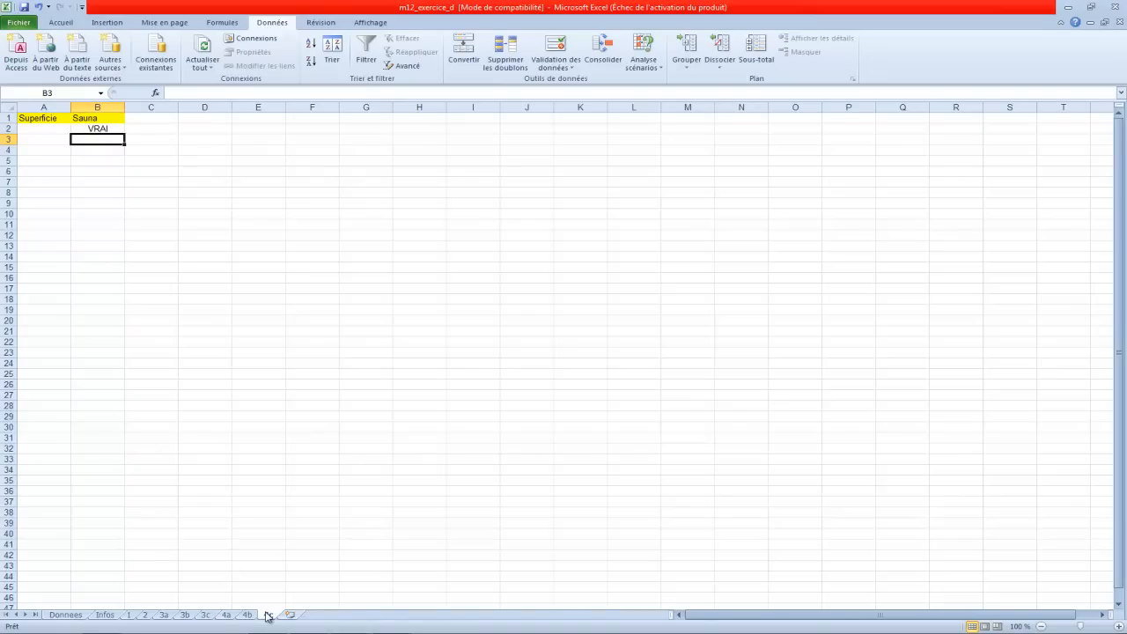
Step: Recheck exercise 4 C on Infos and insert a copy of the Superficie header before Sauna on sheet 4c, shifting cells right
left_click(64, 615)
left_click(97, 616)
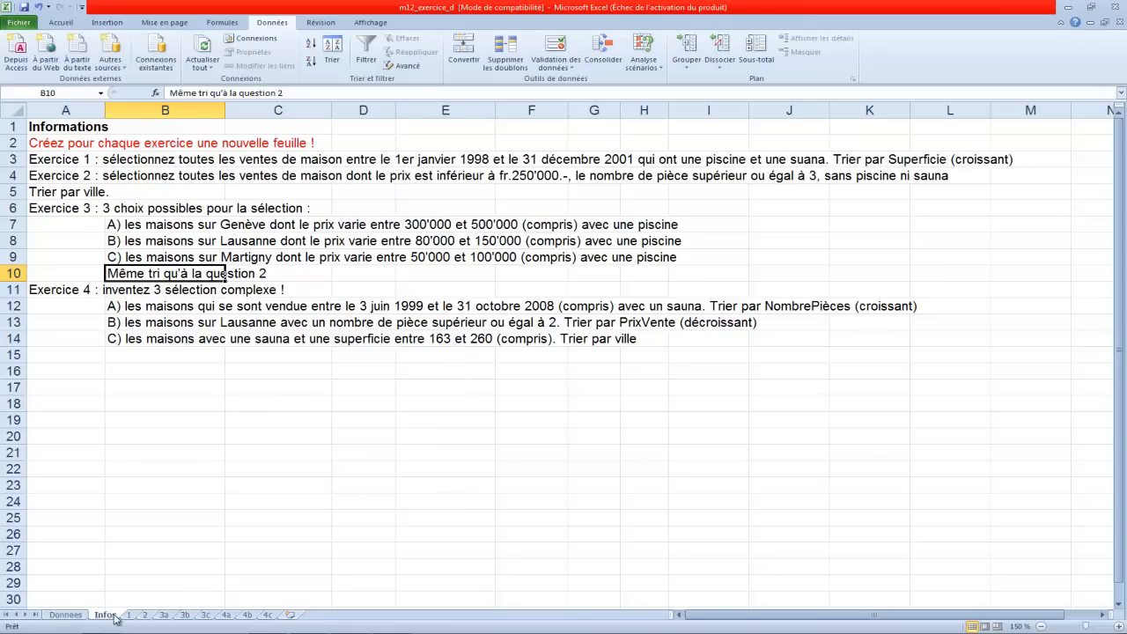
left_click(270, 616)
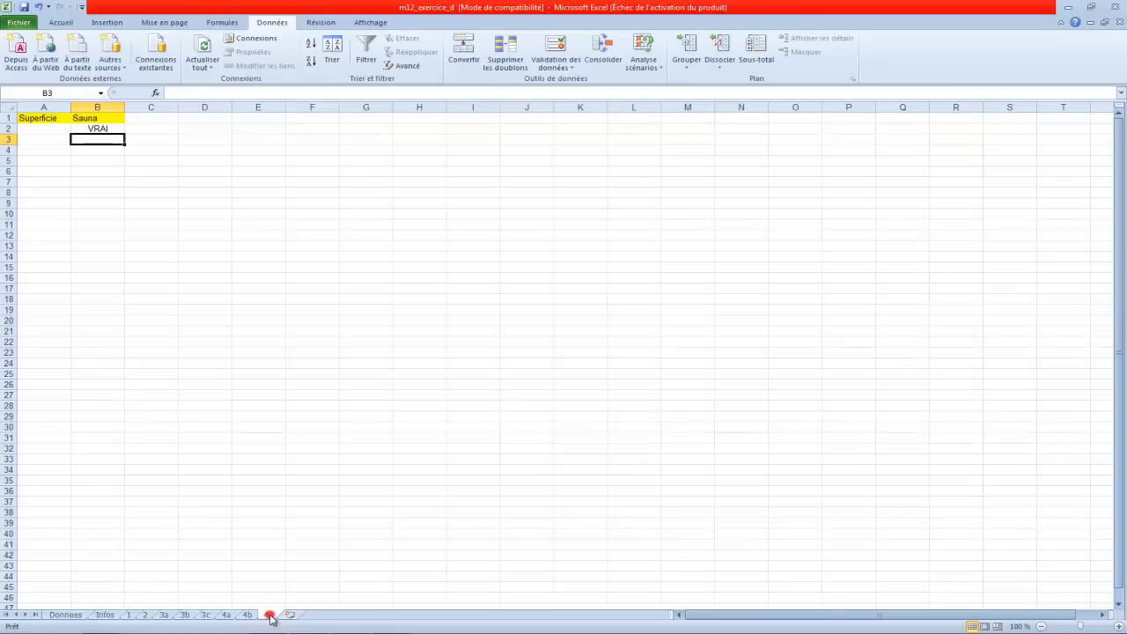
left_click(59, 118)
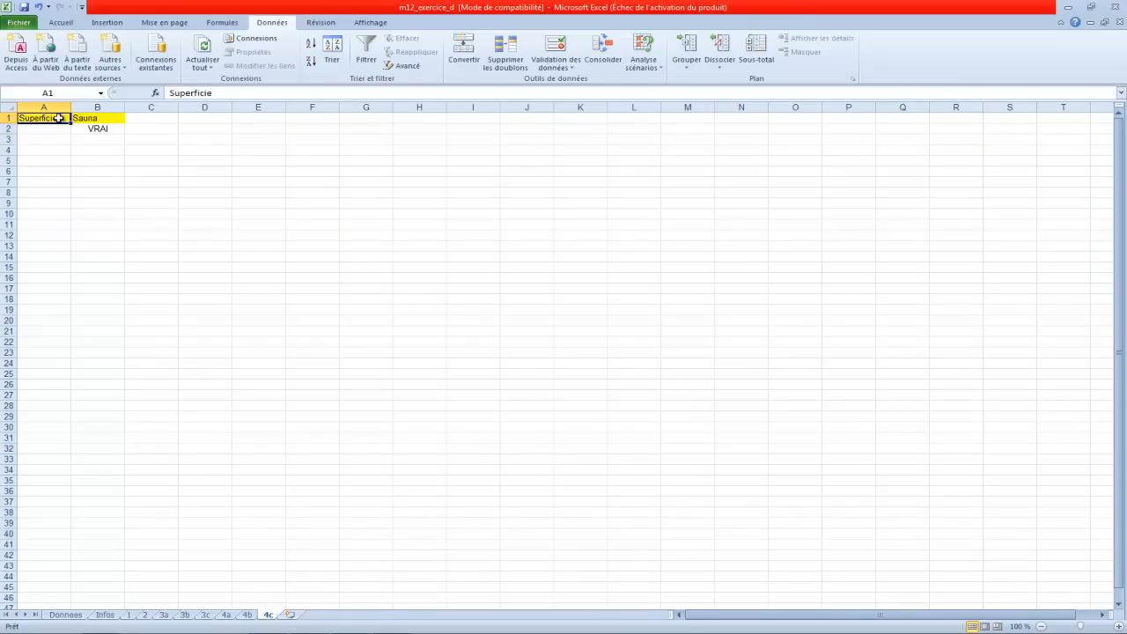
key("ctrl+c")
left_click(88, 118)
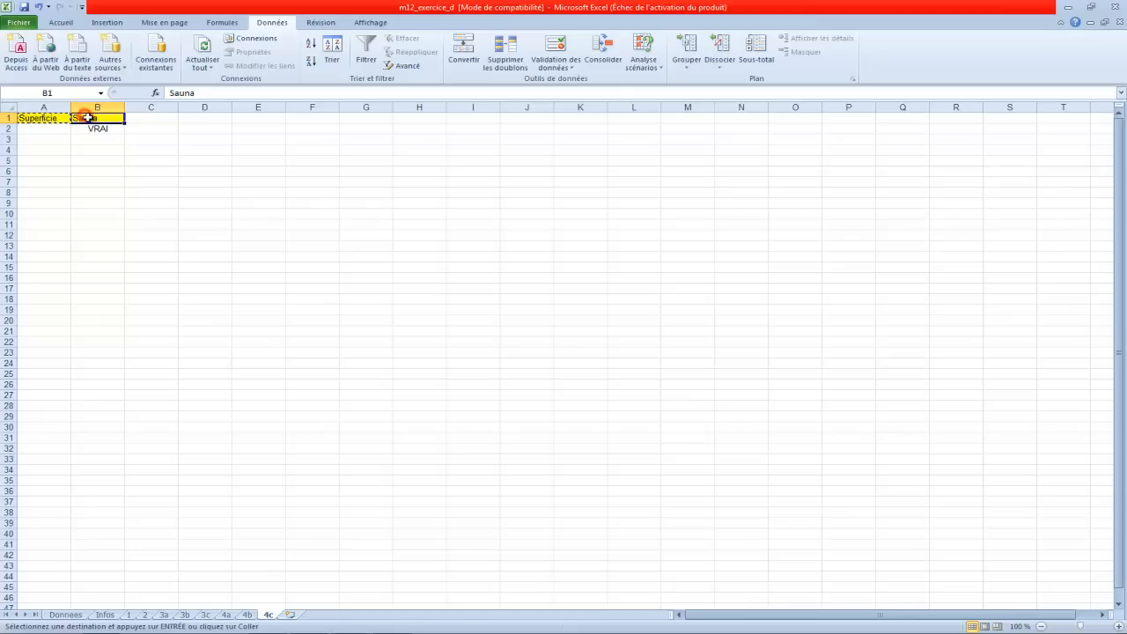
right_click(88, 118)
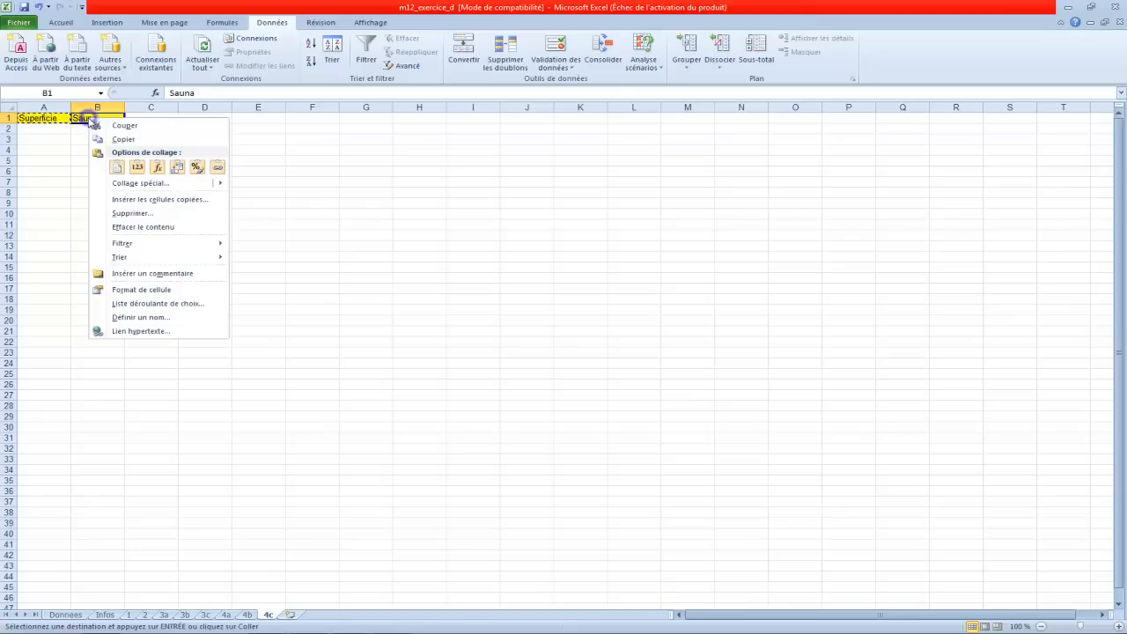
left_click(137, 202)
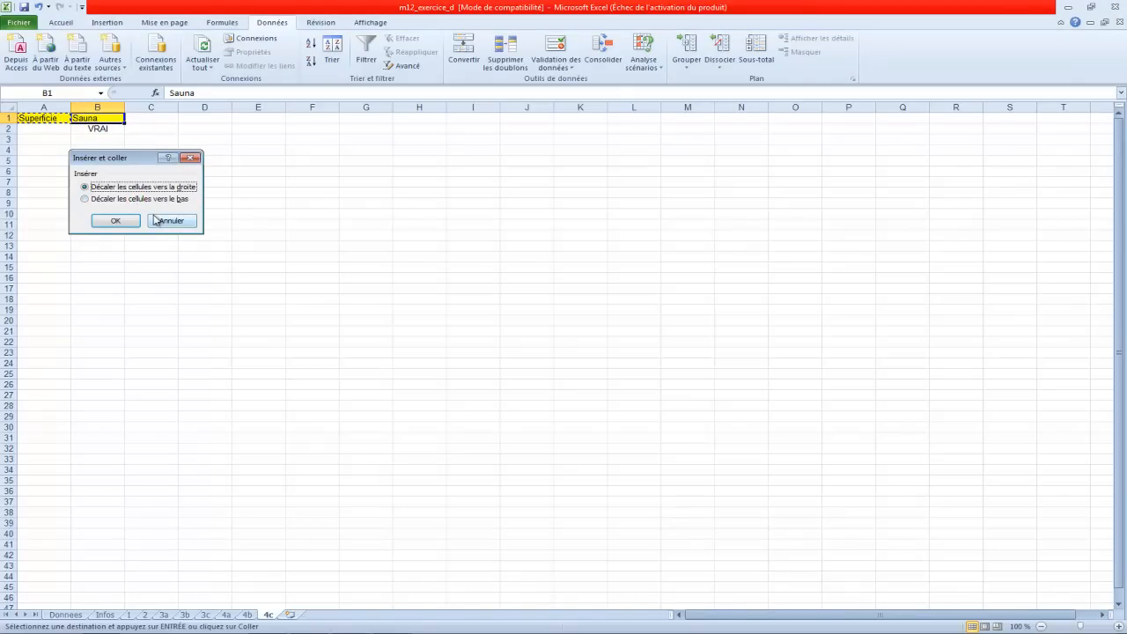
left_click(129, 221)
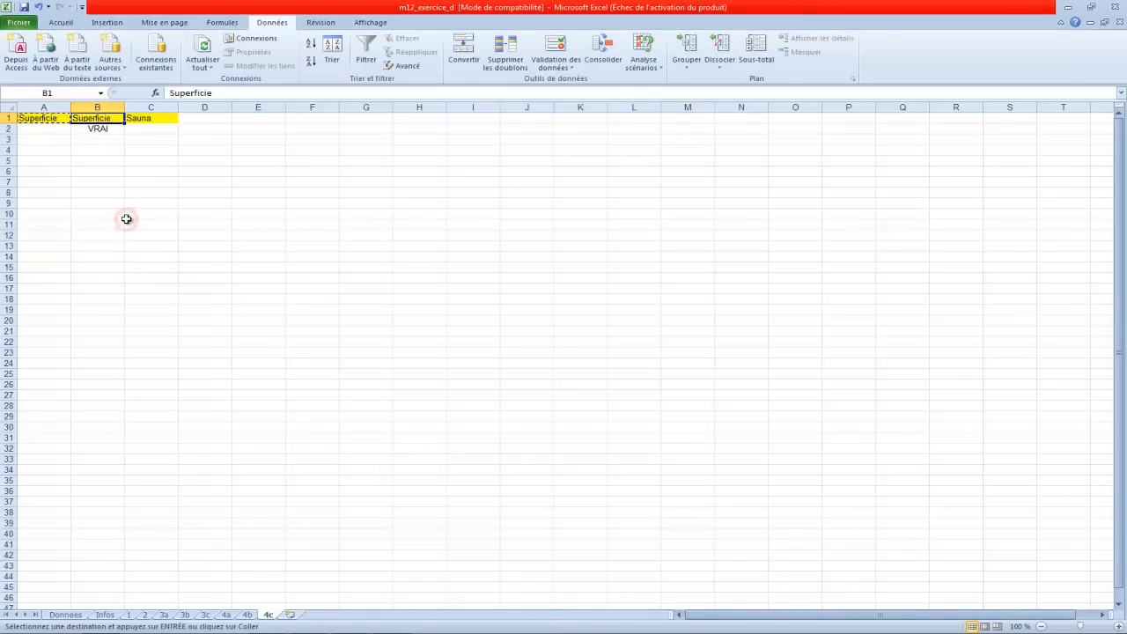
Step: Clear the misplaced VRAI from B2 and enter VRAI in C2 under the Sauna header
left_click(128, 179)
left_click(102, 130)
key("Delete")
left_click(174, 130)
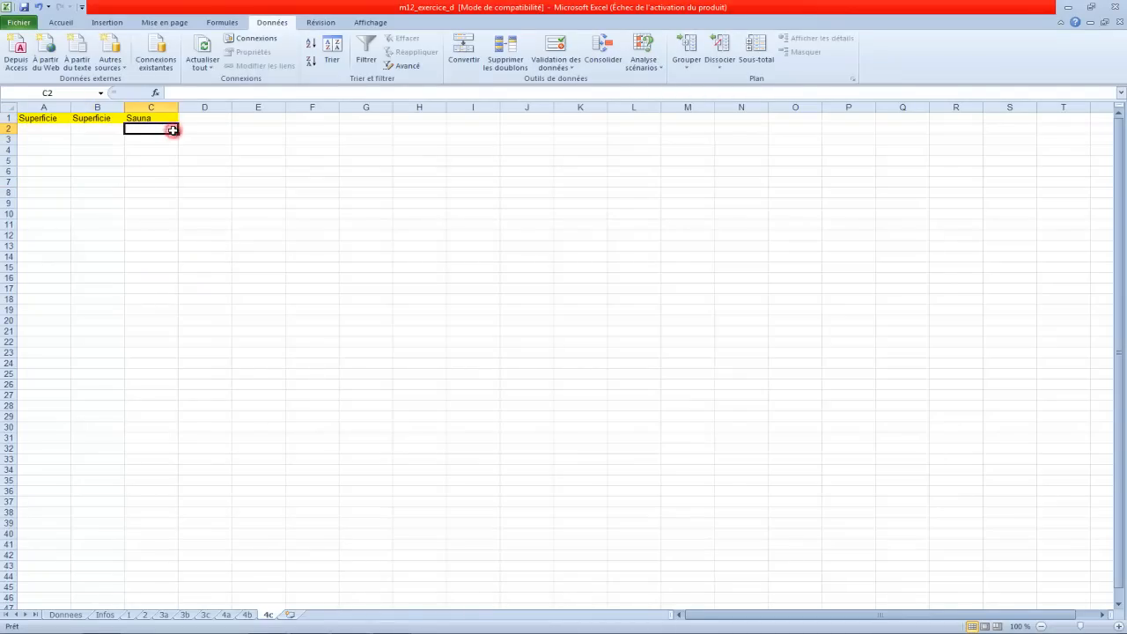
type("VRAI")
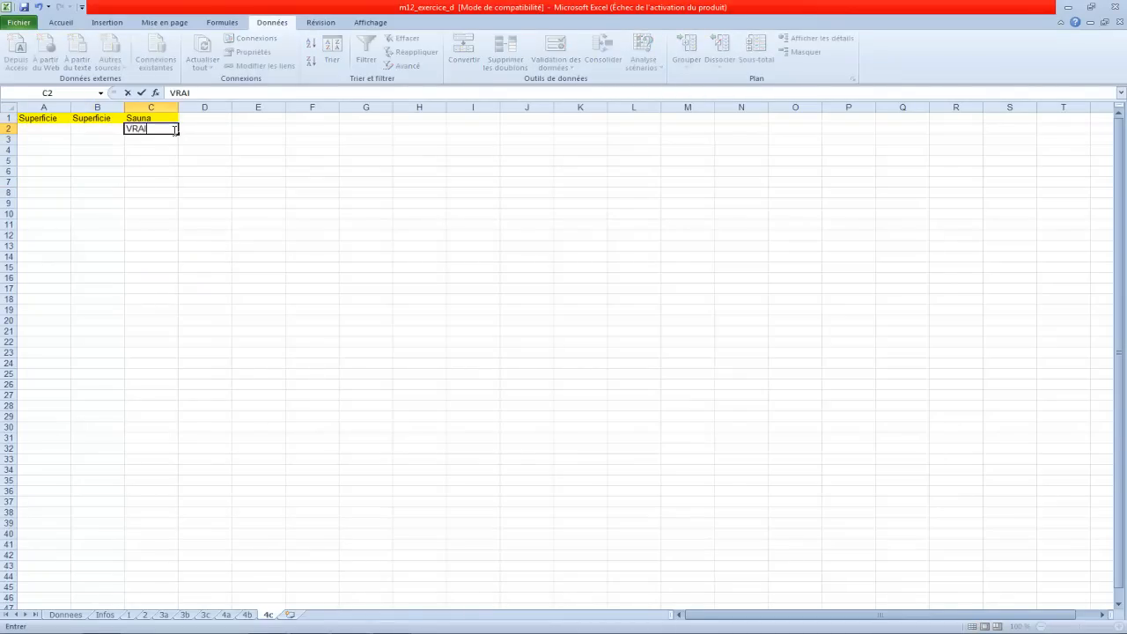
Step: Enter the Superficie criteria >=163 in A2 and <=260 in B2
left_click(43, 128)
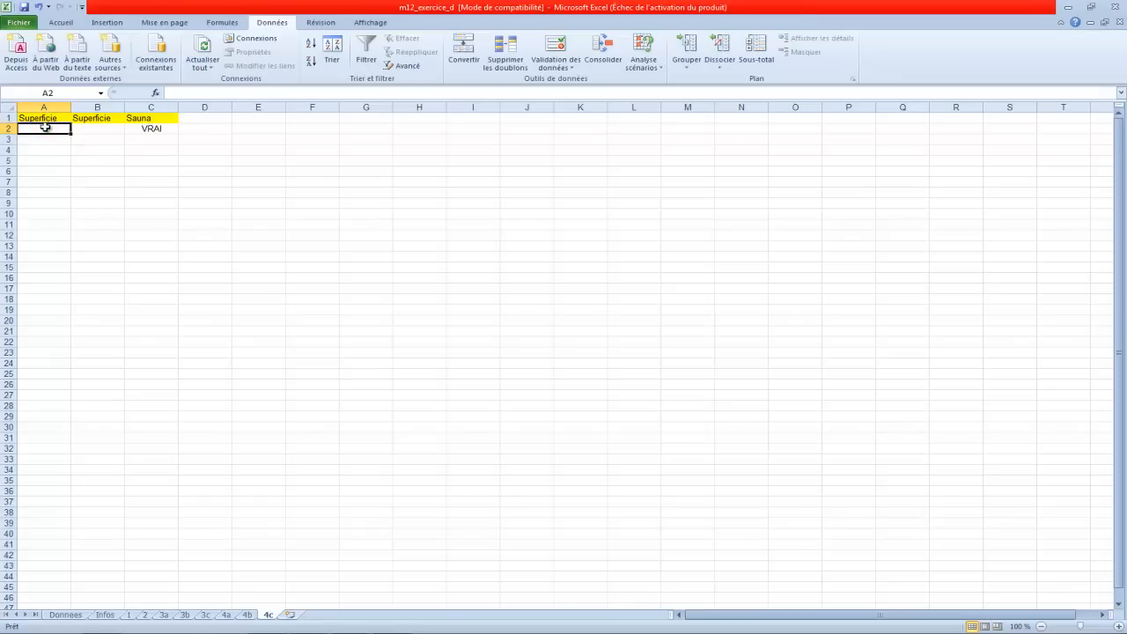
type(">=163")
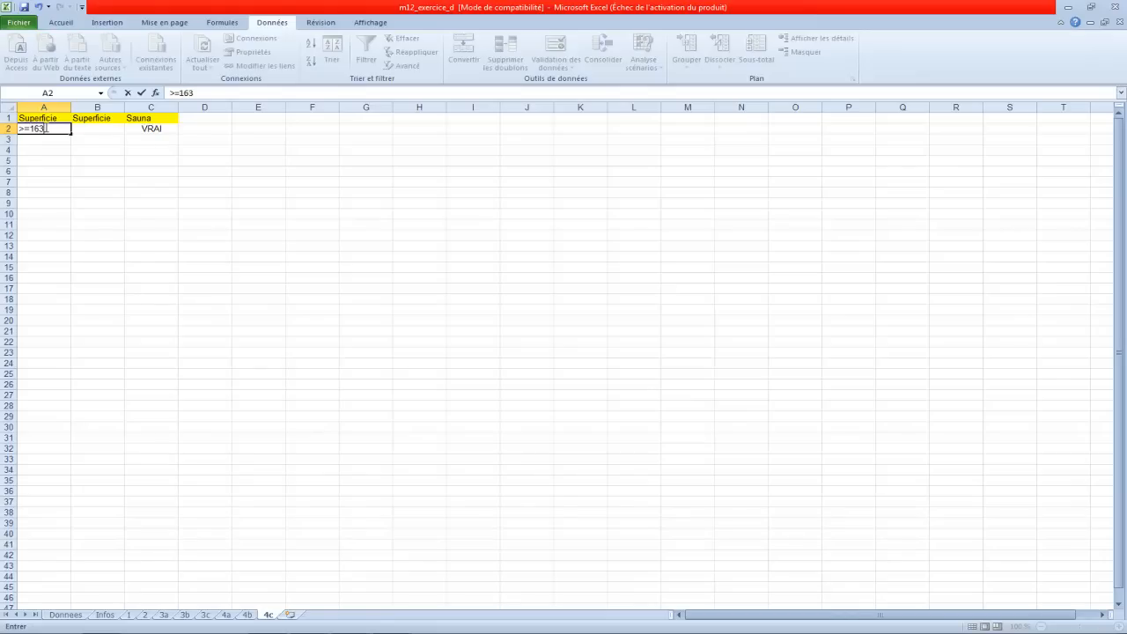
key("Tab")
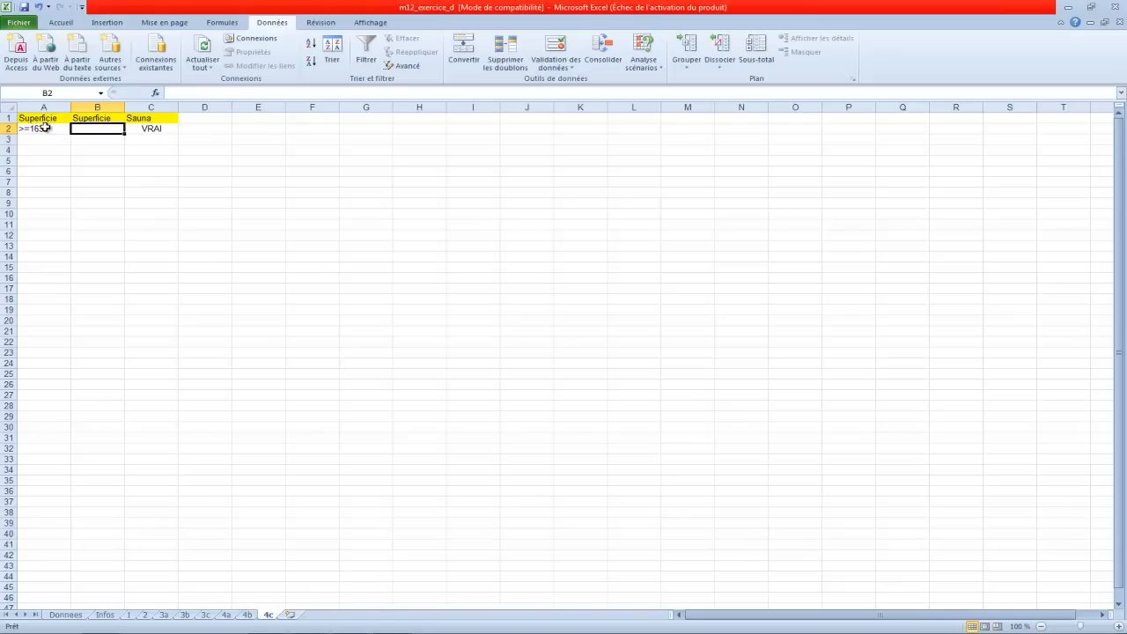
type("<=260")
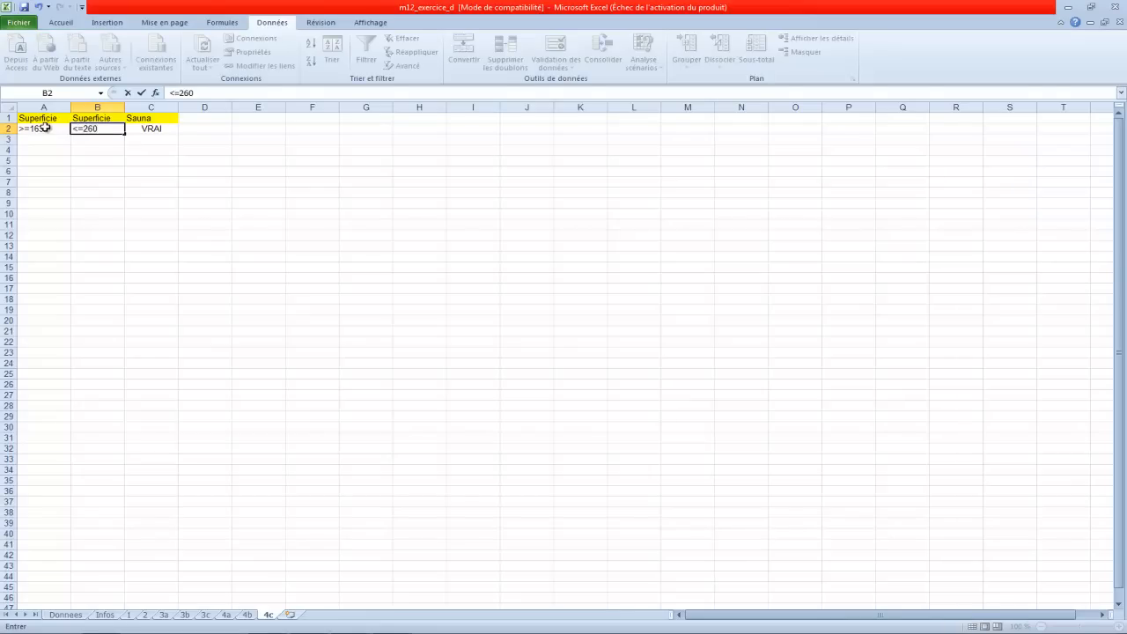
key("Return")
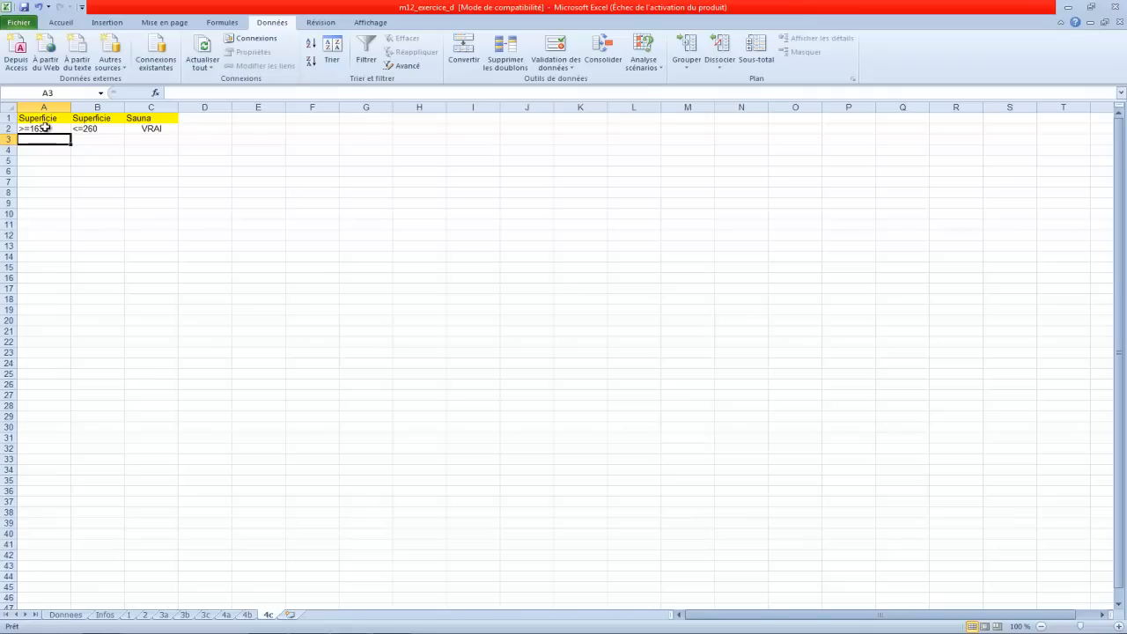
left_click(77, 615)
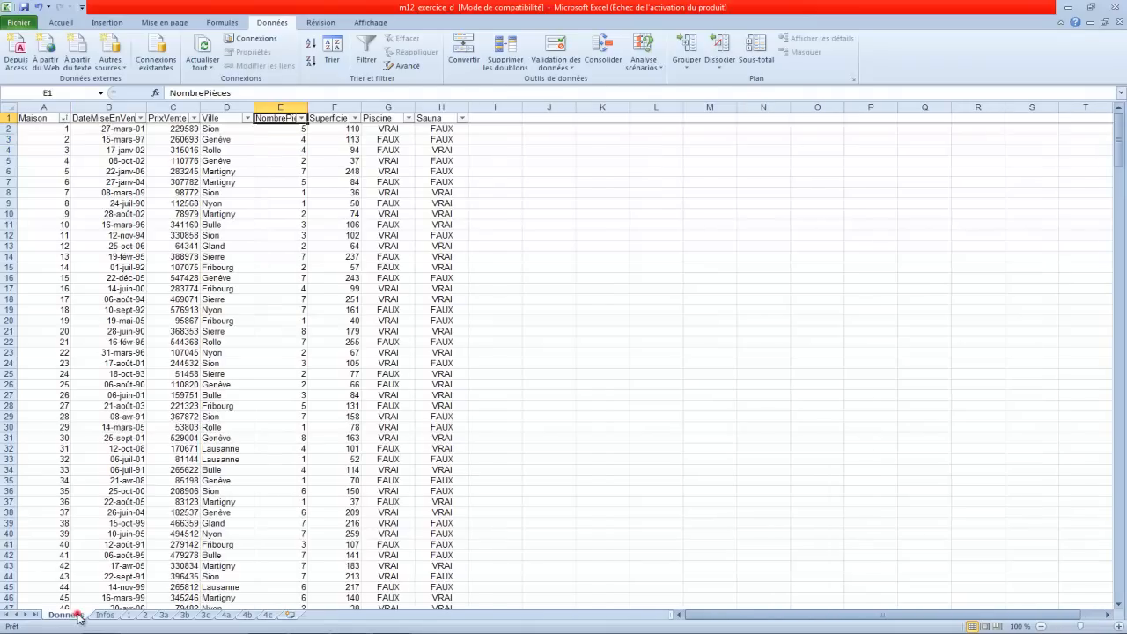
left_click(104, 615)
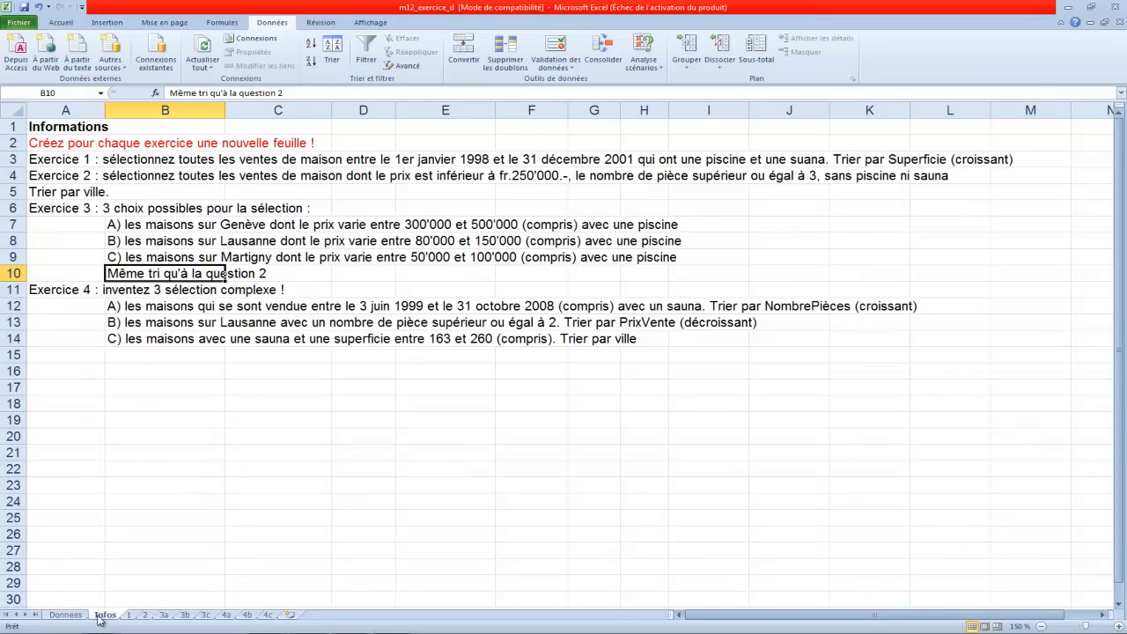
left_click(75, 615)
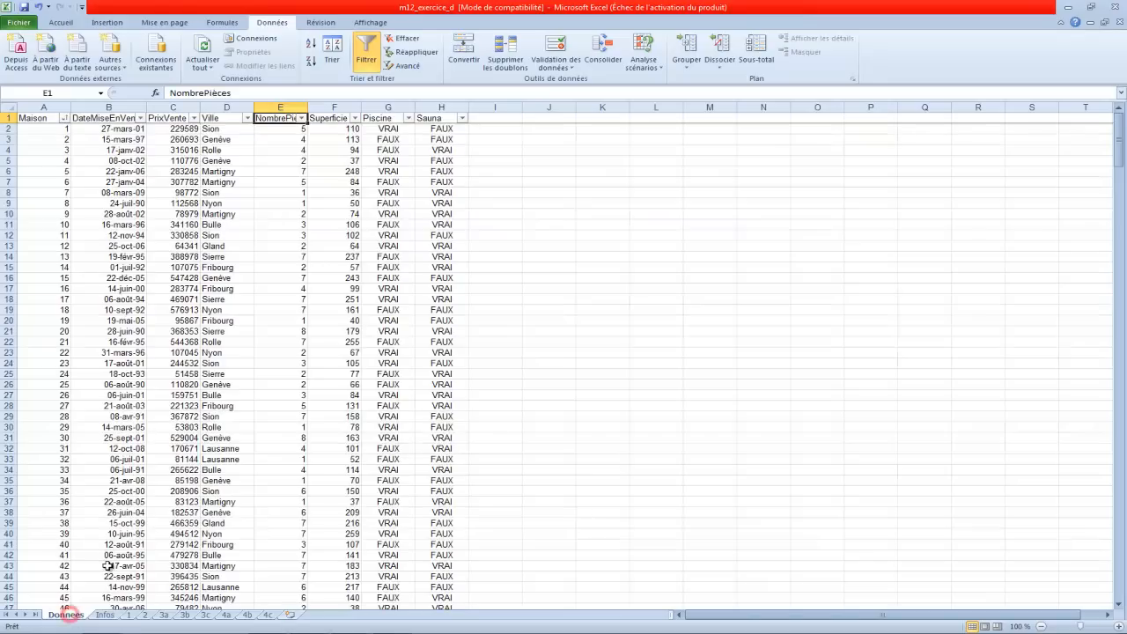
left_click(105, 615)
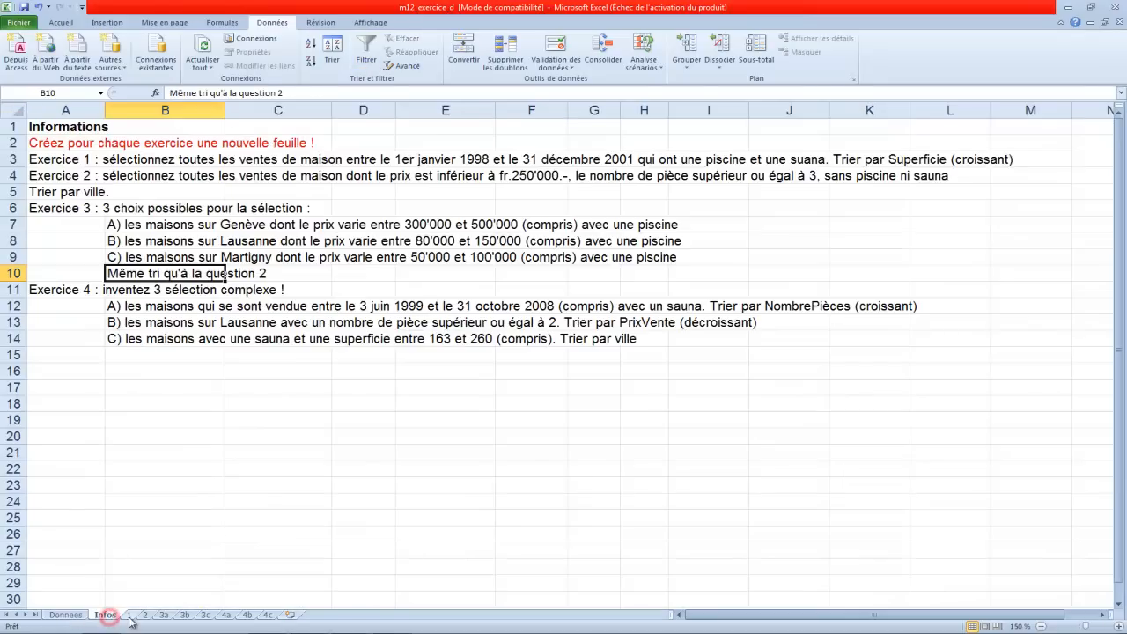
Step: Set up an advanced filter on sheet 4c that copies to another location, with Donnees columns A:H as the list range
left_click(266, 616)
left_click(44, 110)
left_click(95, 146)
left_click_drag(39, 118, 147, 129)
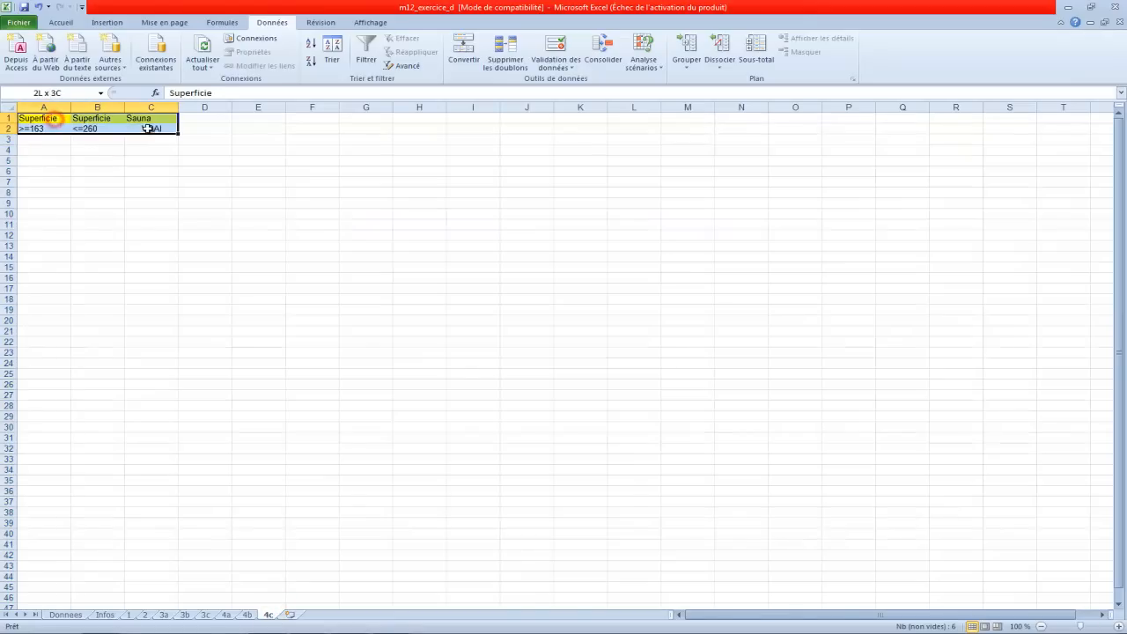
left_click(408, 65)
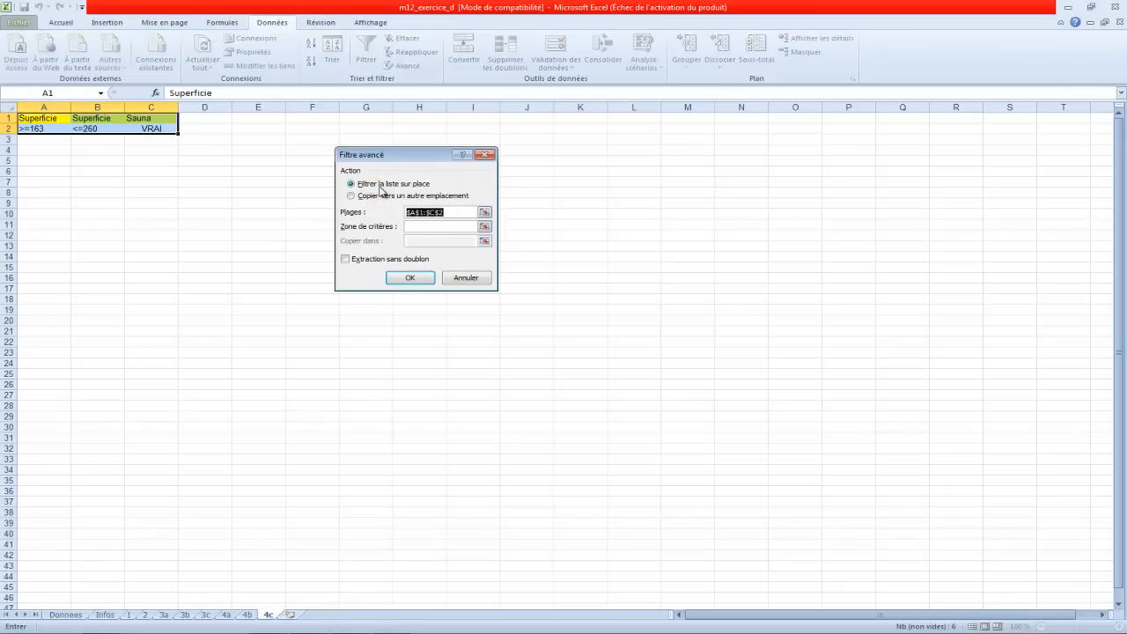
left_click(352, 195)
left_click(453, 211)
double_click(452, 209)
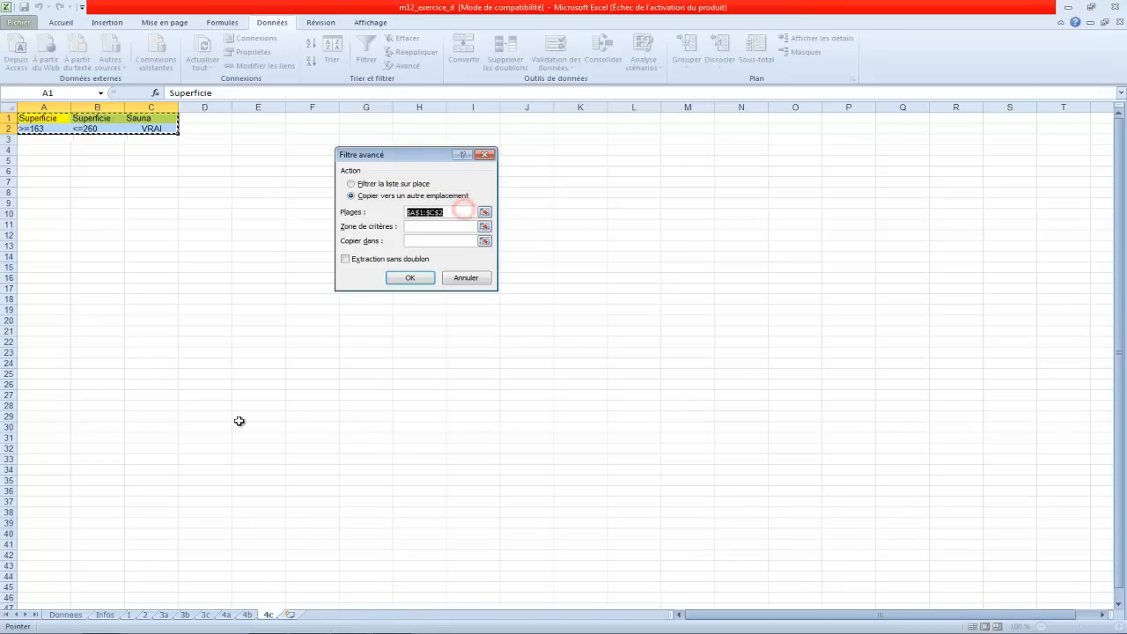
left_click(69, 615)
left_click(53, 107)
left_click_drag(53, 107, 442, 107)
Step: Use A1:C2 as the criteria range and A5 as the destination on sheet 4c, and extract unique records only
left_click(434, 229)
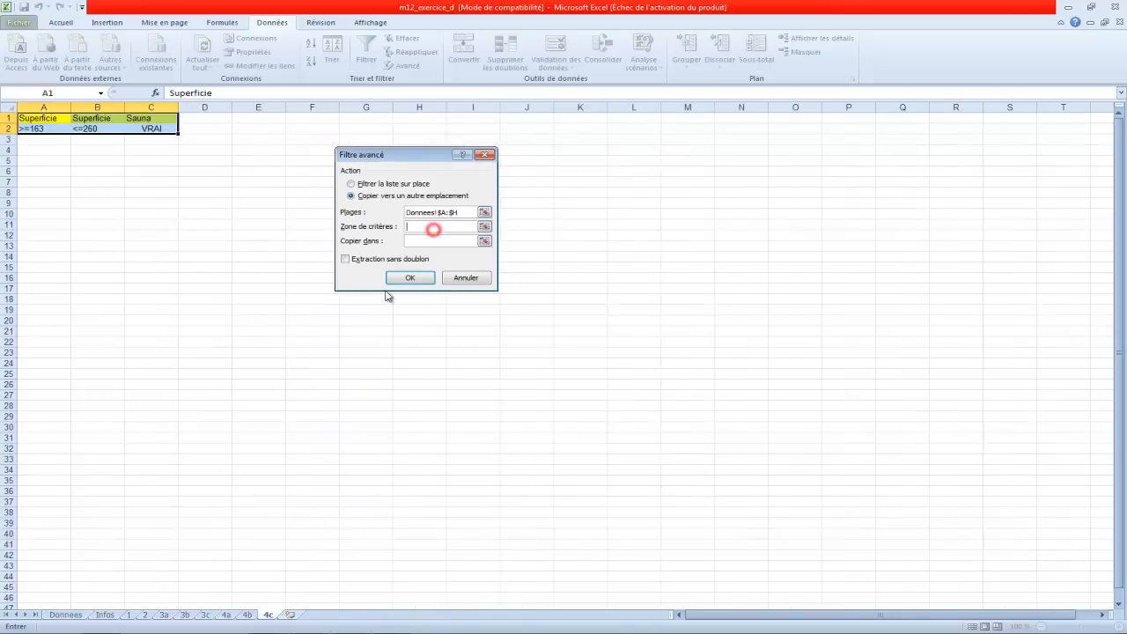
left_click_drag(47, 117, 148, 130)
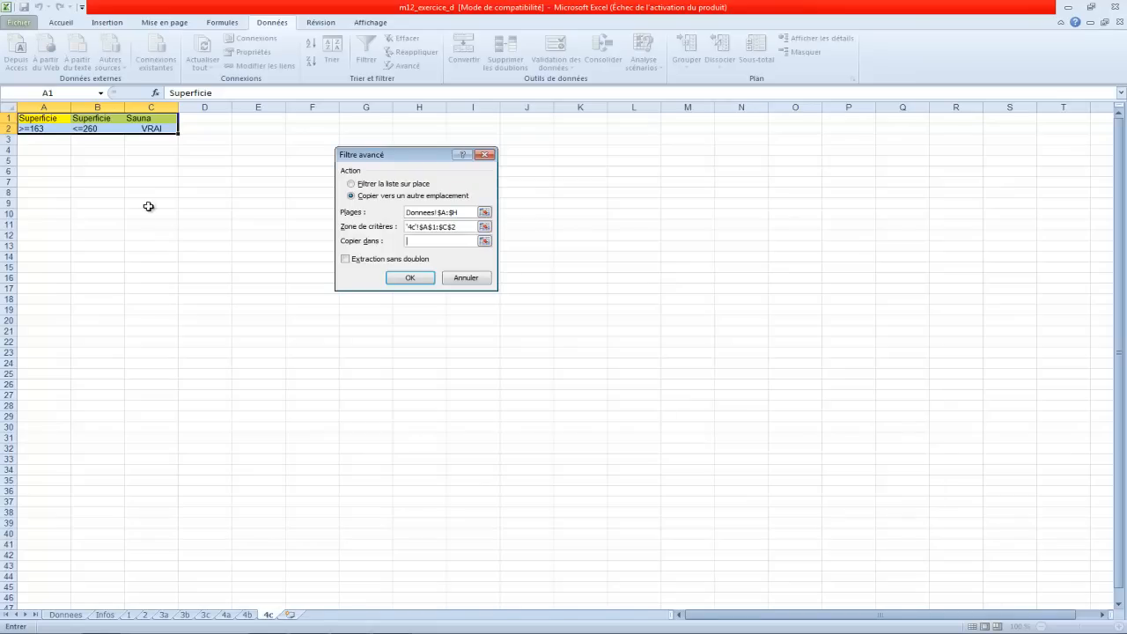
left_click(50, 161)
left_click(373, 262)
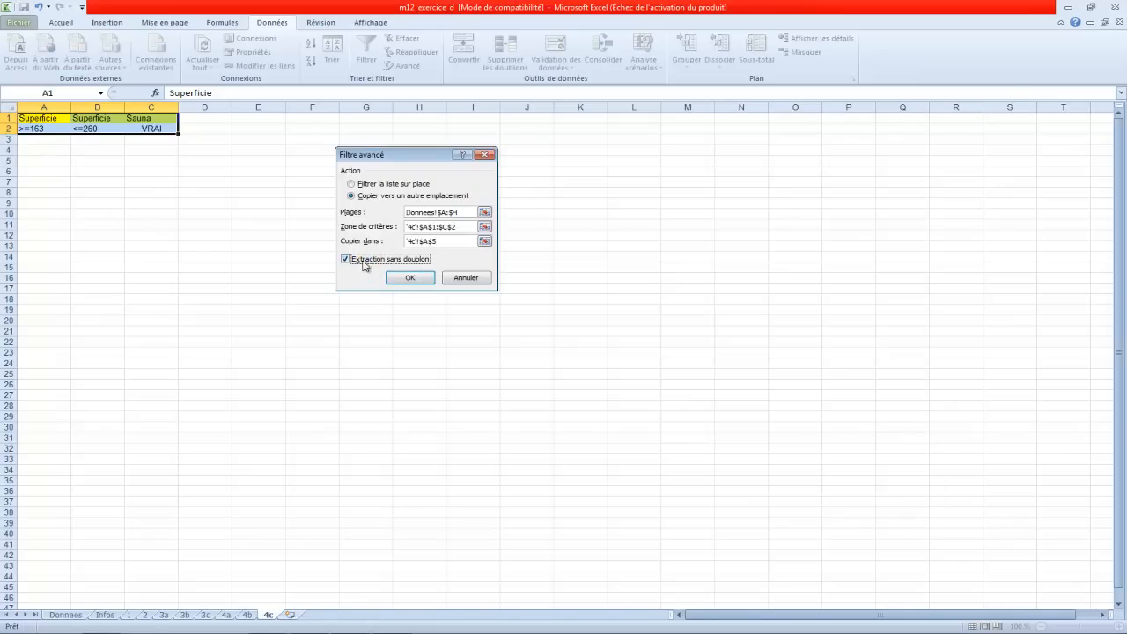
left_click(403, 280)
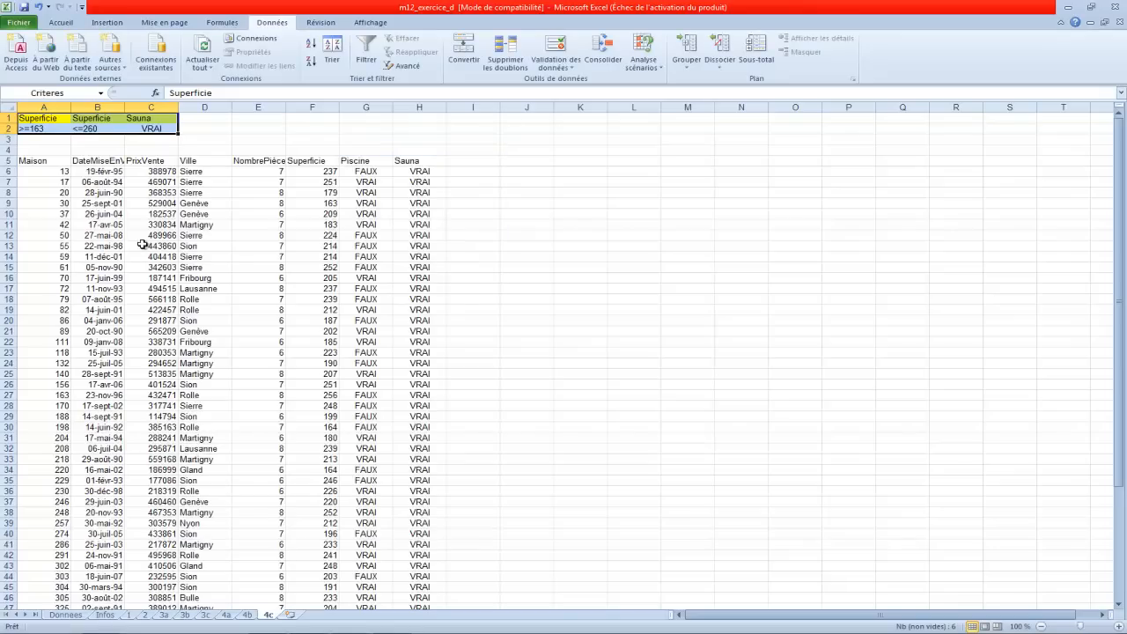
Step: Sort sheet 4c's extracted records by Ville from A to Z and look over the sorted list
left_click_drag(52, 160, 400, 526)
left_click(332, 51)
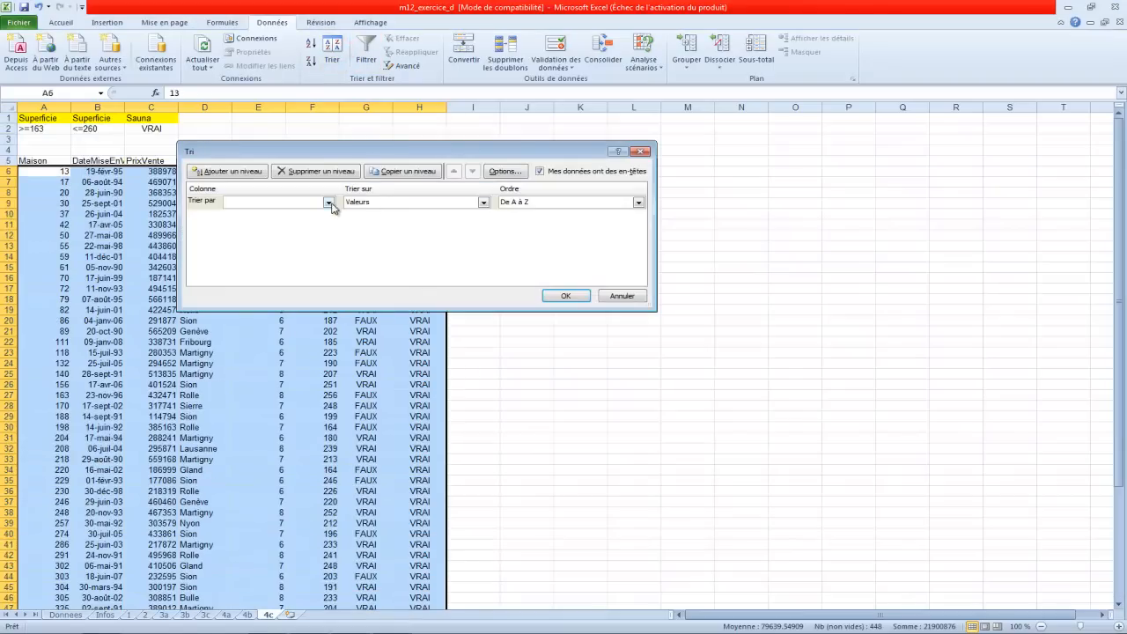
left_click(329, 202)
left_click(281, 241)
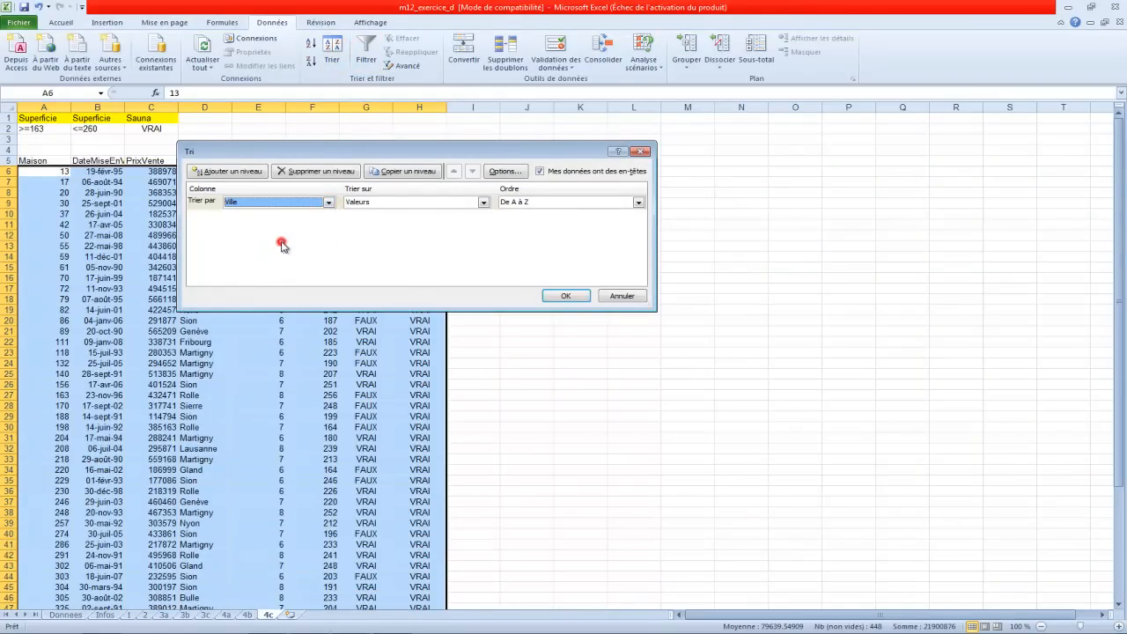
left_click(545, 204)
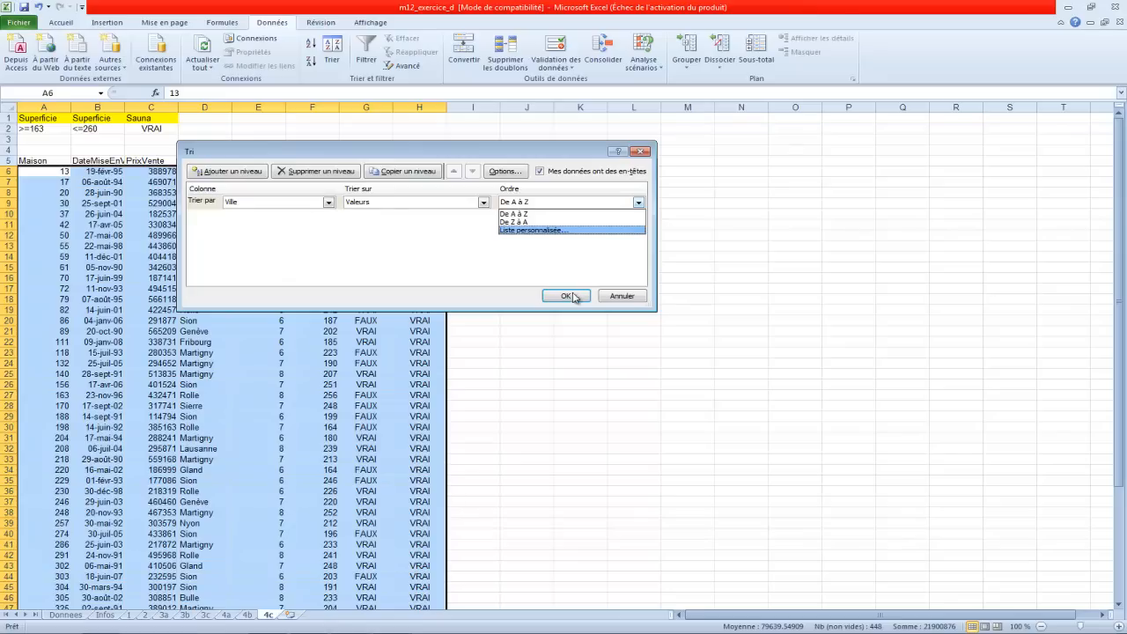
left_click(528, 215)
left_click(568, 295)
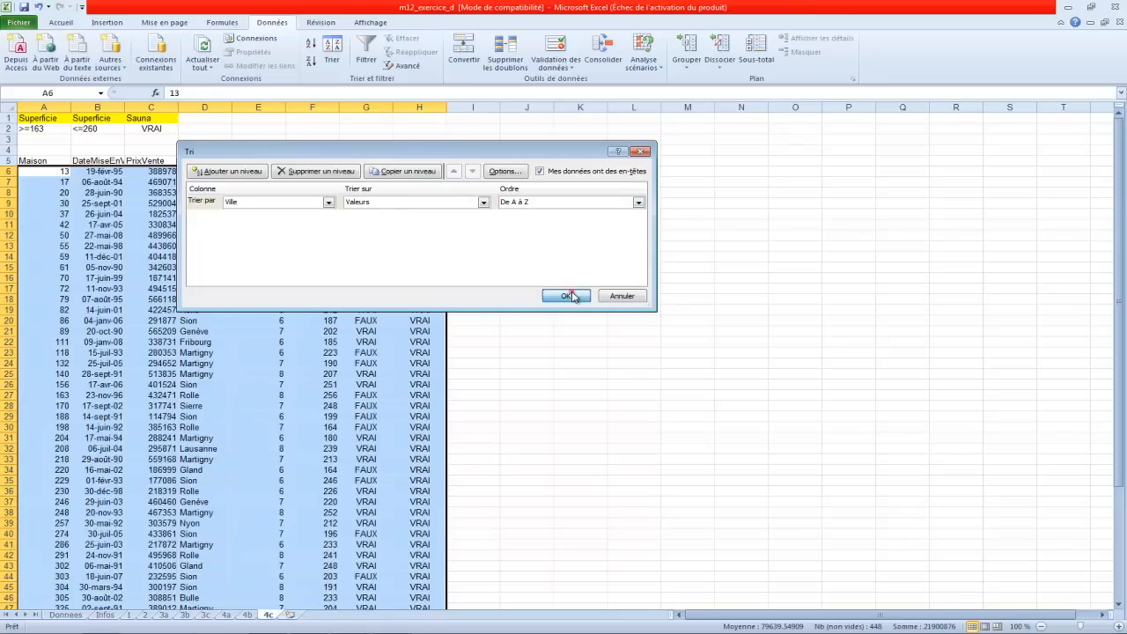
left_click(554, 234)
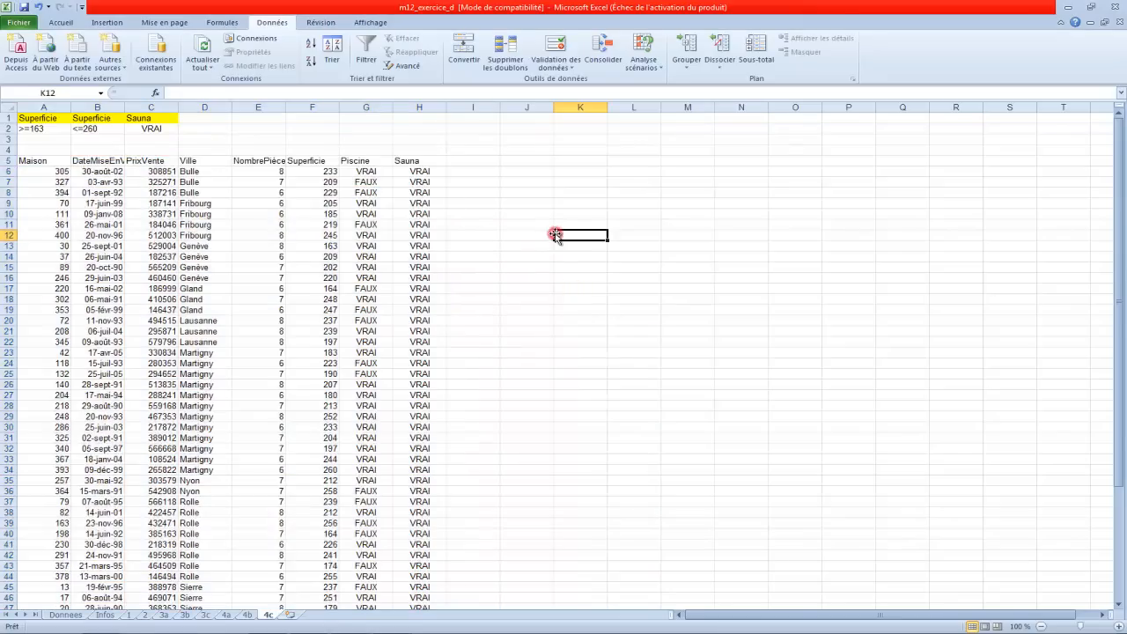
scroll(327, 290, "down", 10)
scroll(327, 290, "up", 10)
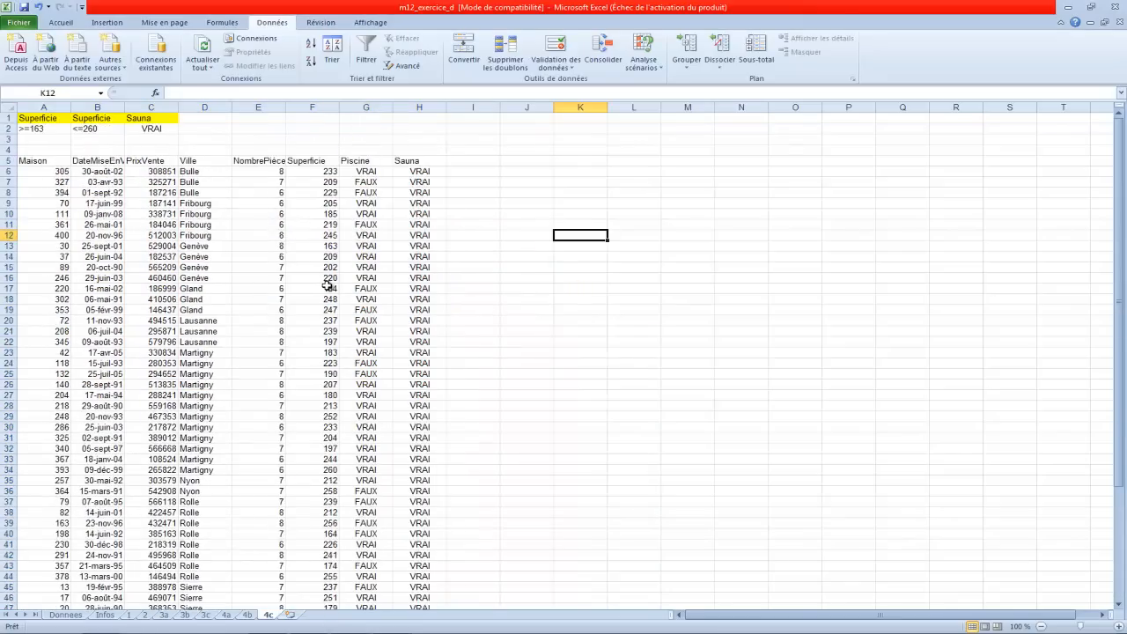